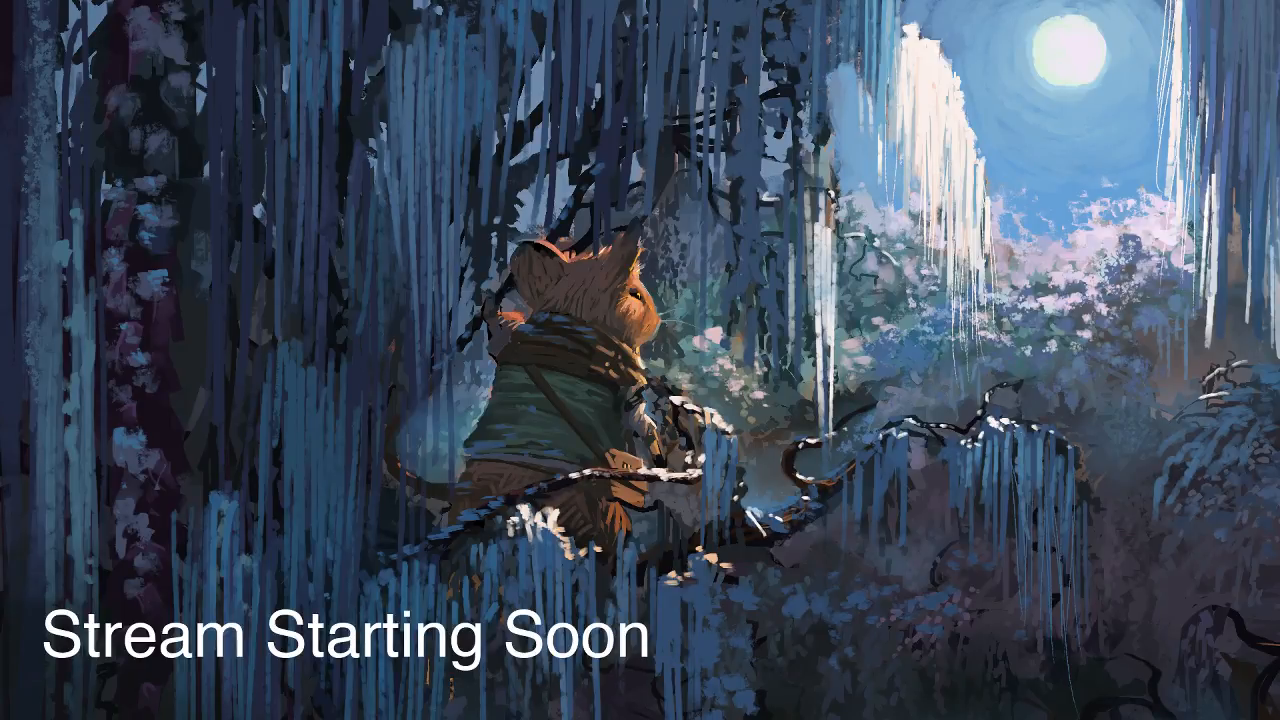
Switch the live stream to the scene named Scene and bring the Logic Pro X project to the front.
click(94, 240)
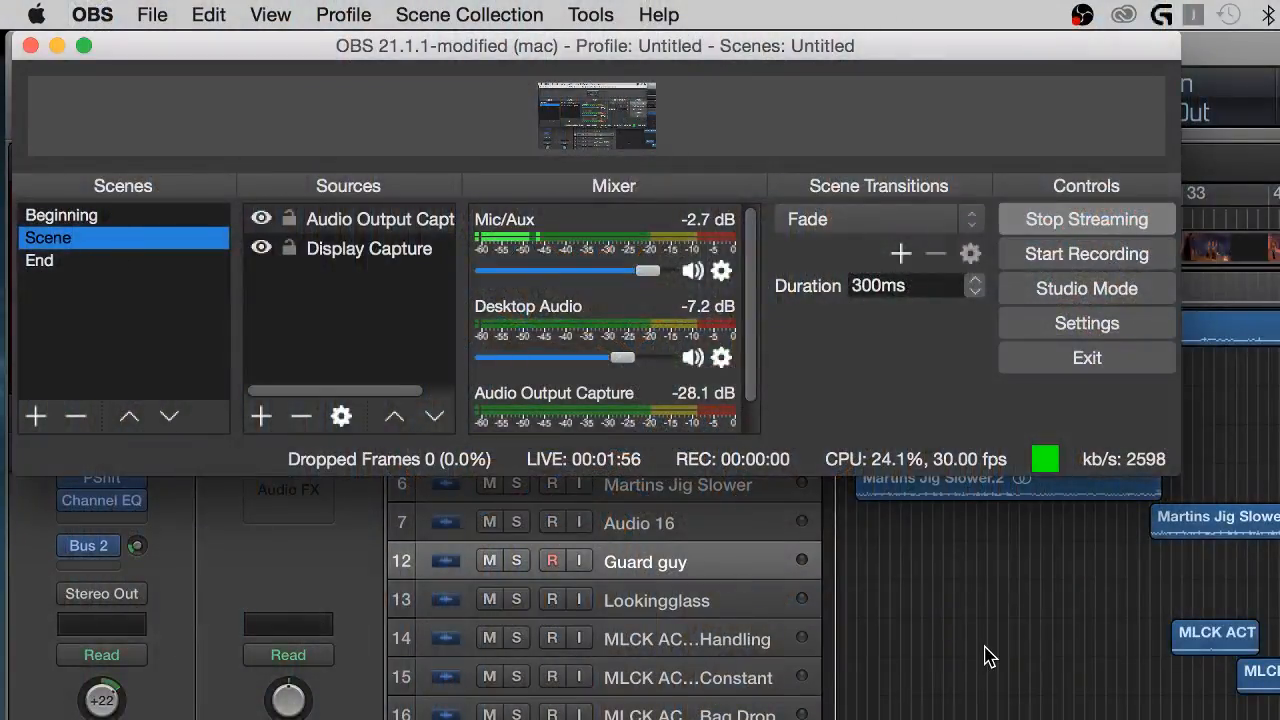
click(983, 651)
Narrow the inspector and the track headers to give the timeline regions more room.
scroll(1092, 703, down, 1)
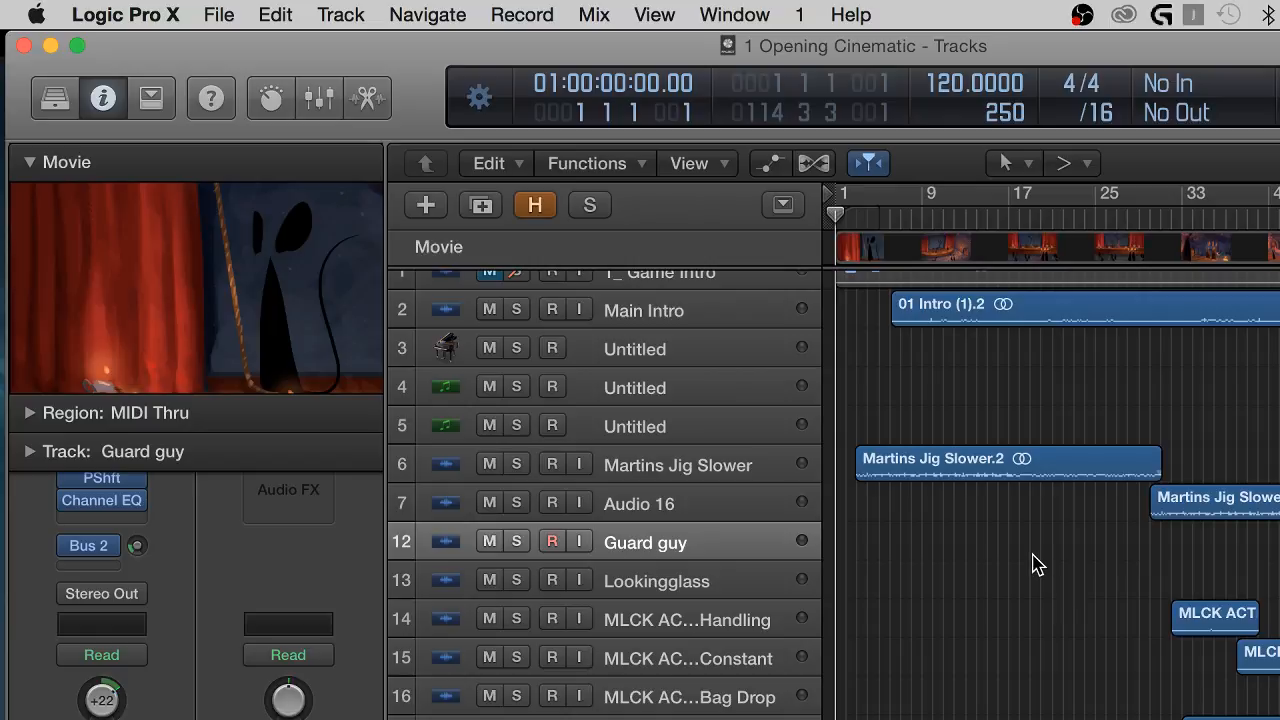
scroll(1038, 565, down, 5)
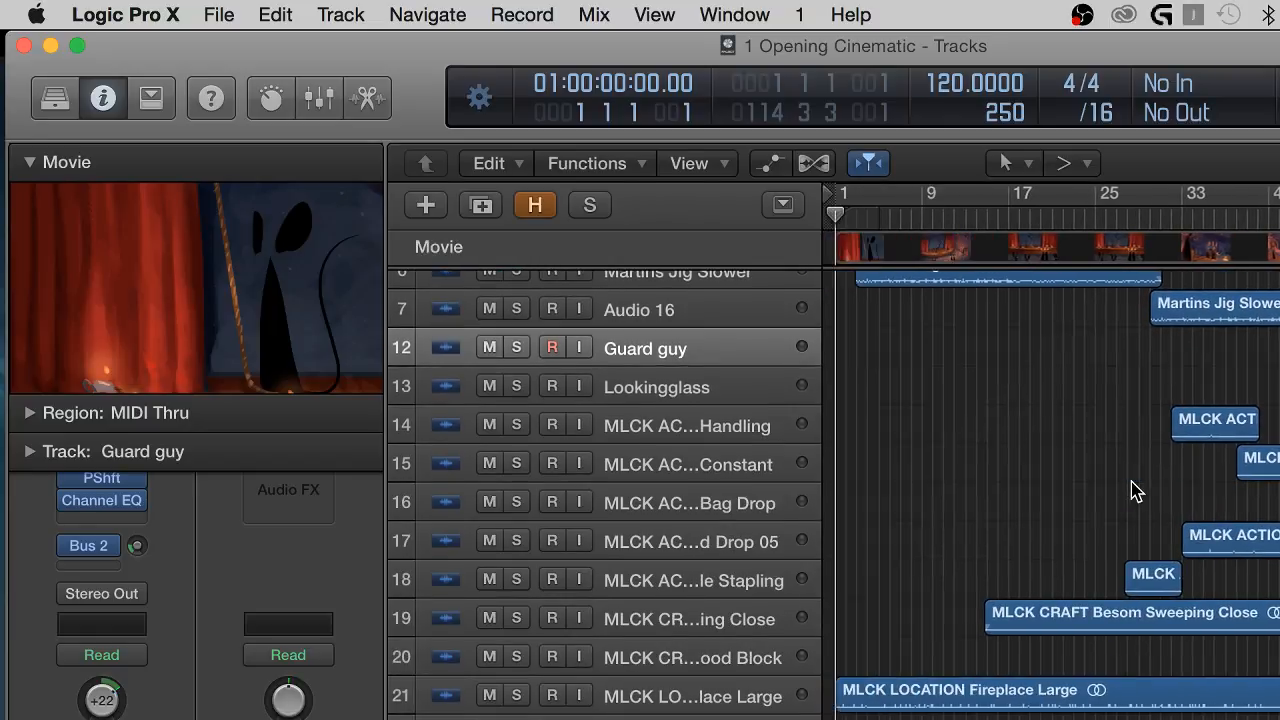
scroll(1136, 490, up, 5)
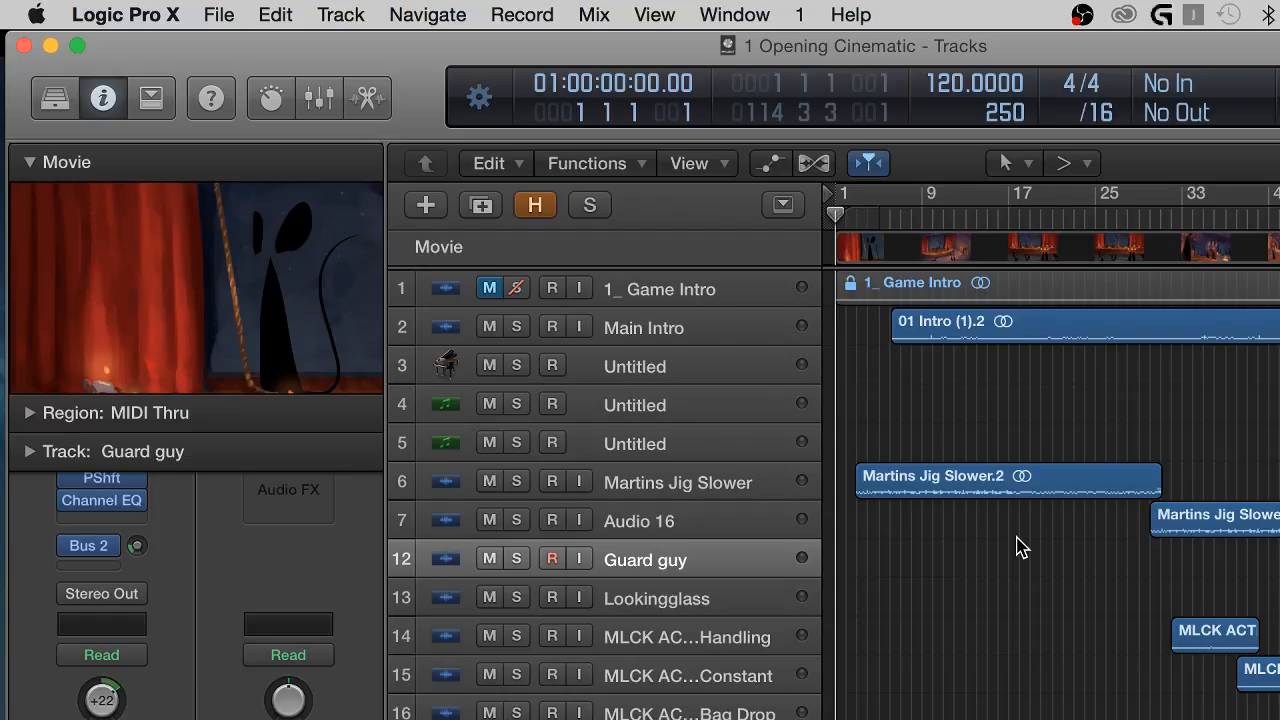
scroll(1035, 635, down, 1)
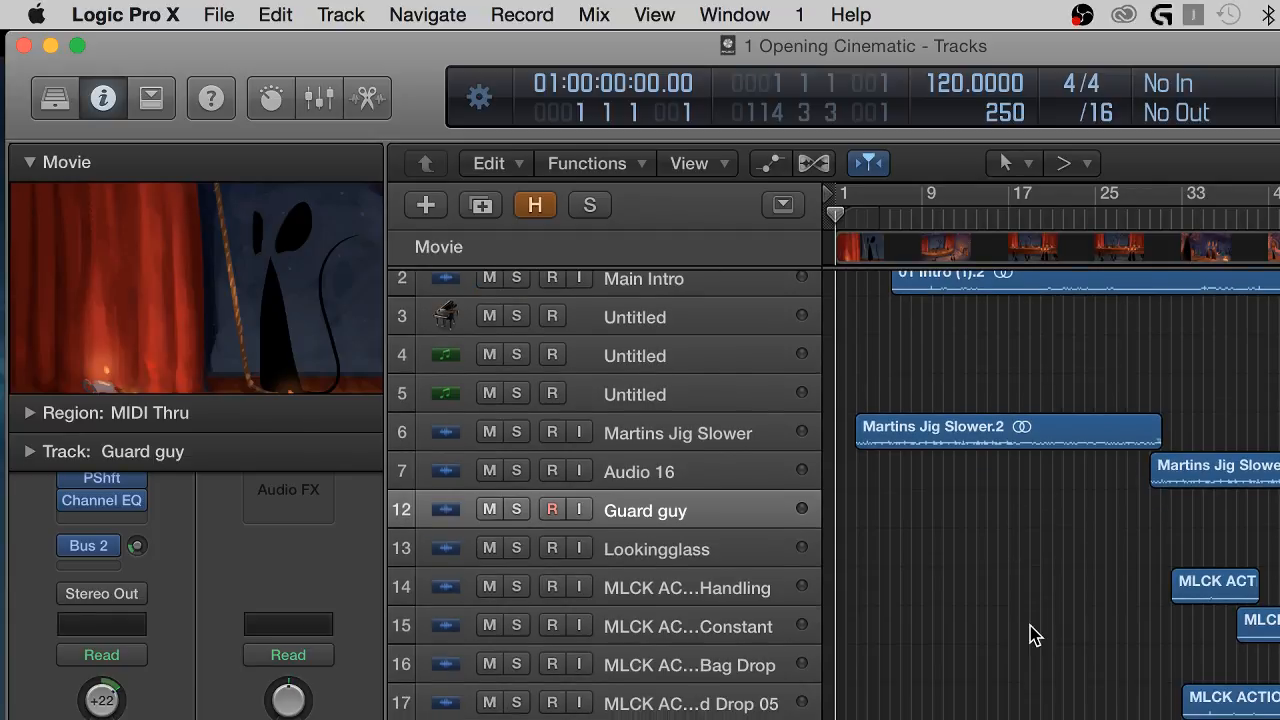
scroll(1020, 585, up, 1)
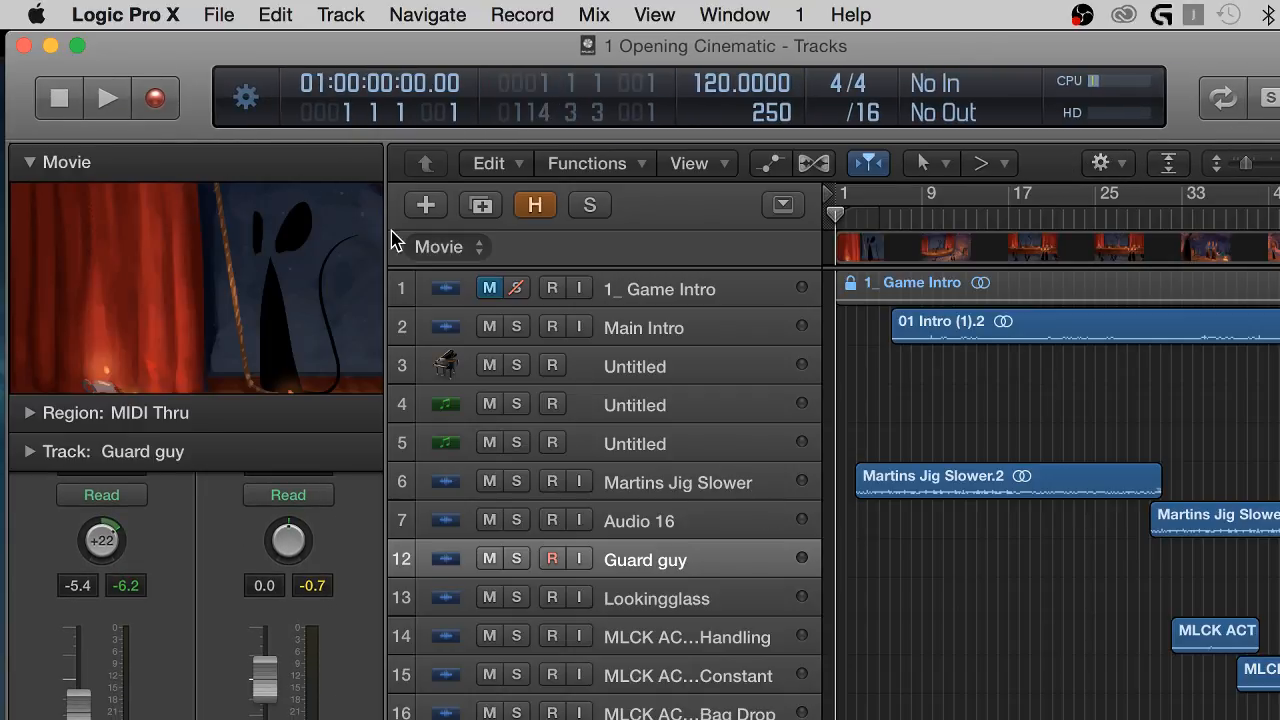
drag(385, 190, 274, 183)
drag(706, 323, 512, 322)
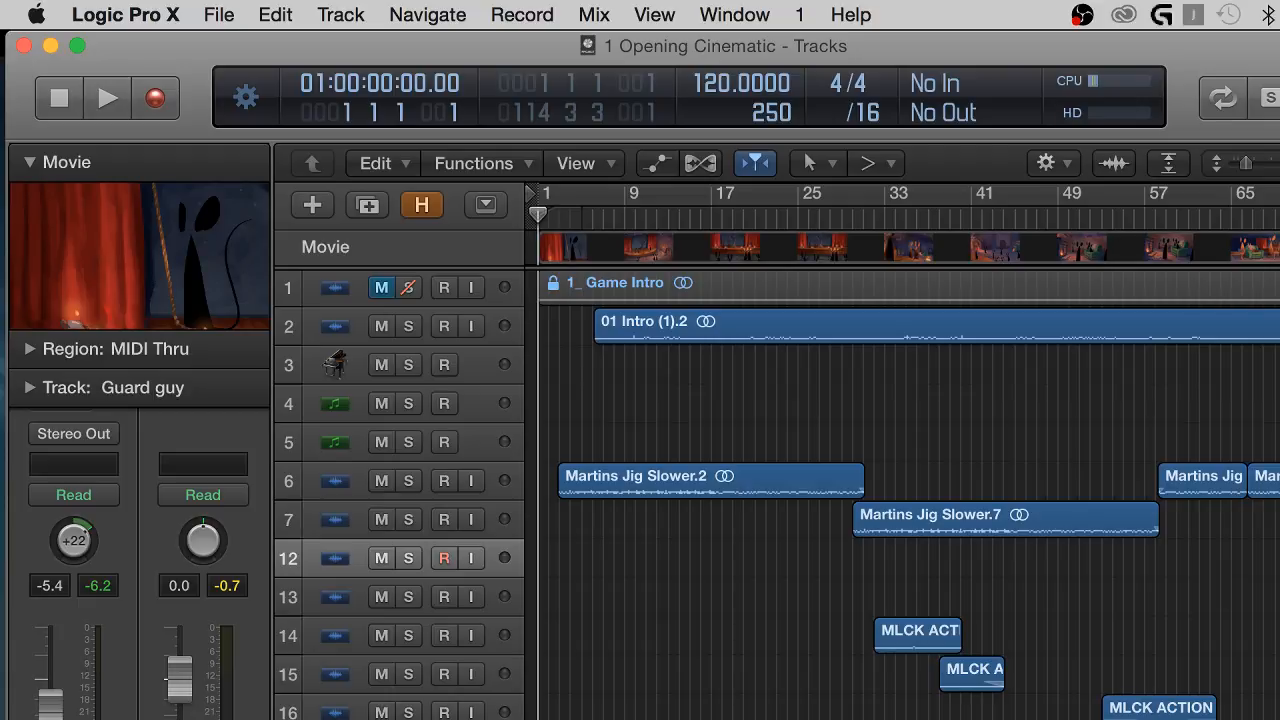
Switch to OBS and move its window aside to uncover the Logic Pro X project.
key(ctrl+Up)
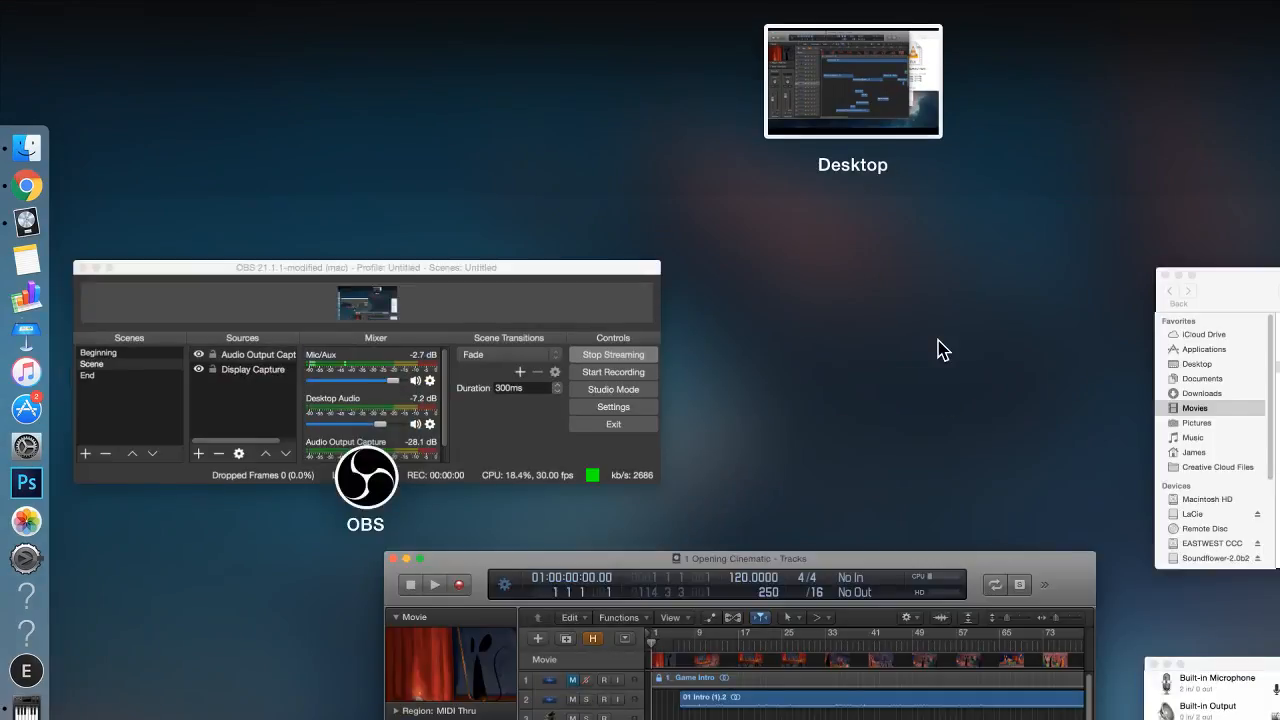
click(509, 280)
drag(734, 47, 1270, 645)
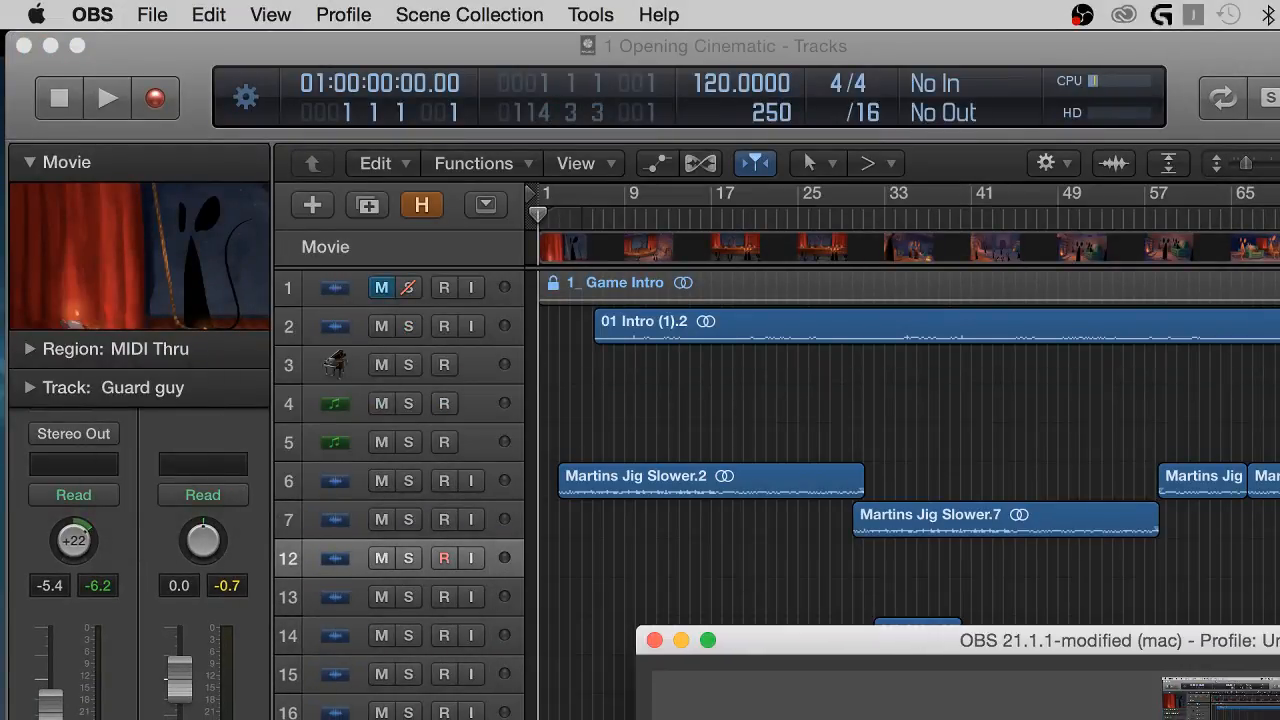
drag(970, 655, 1279, 713)
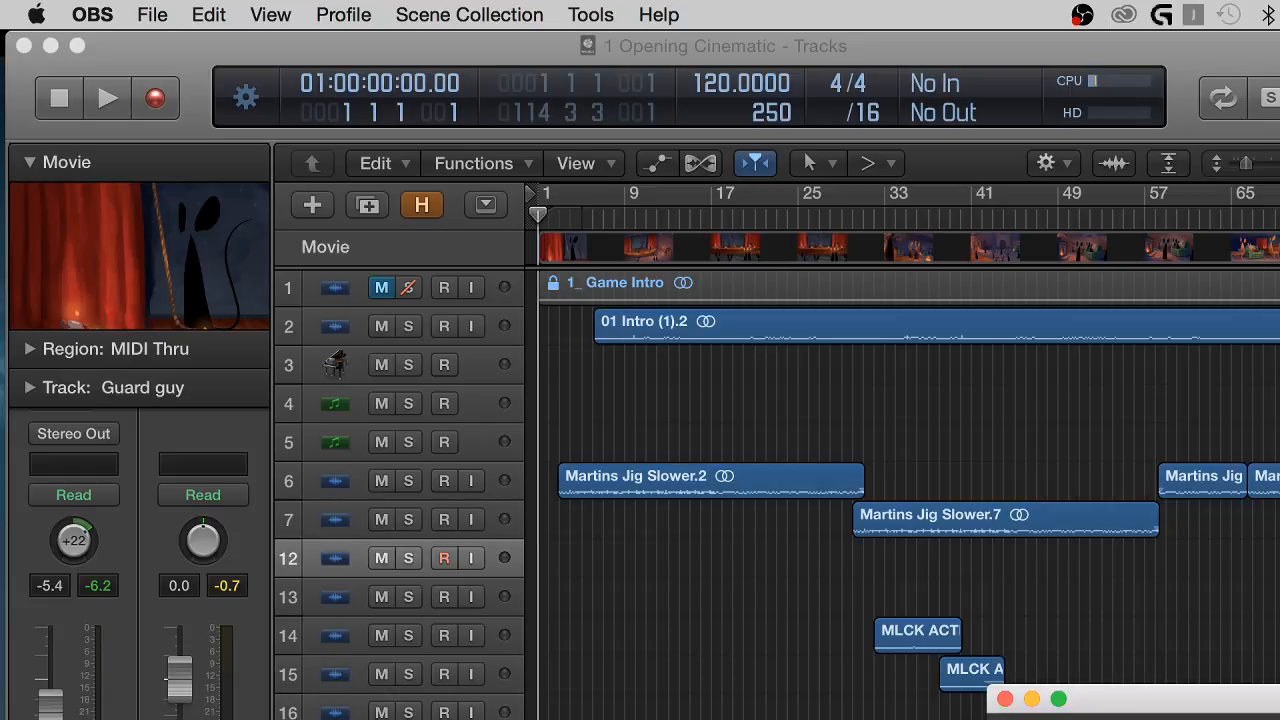
drag(1279, 699, 1134, 591)
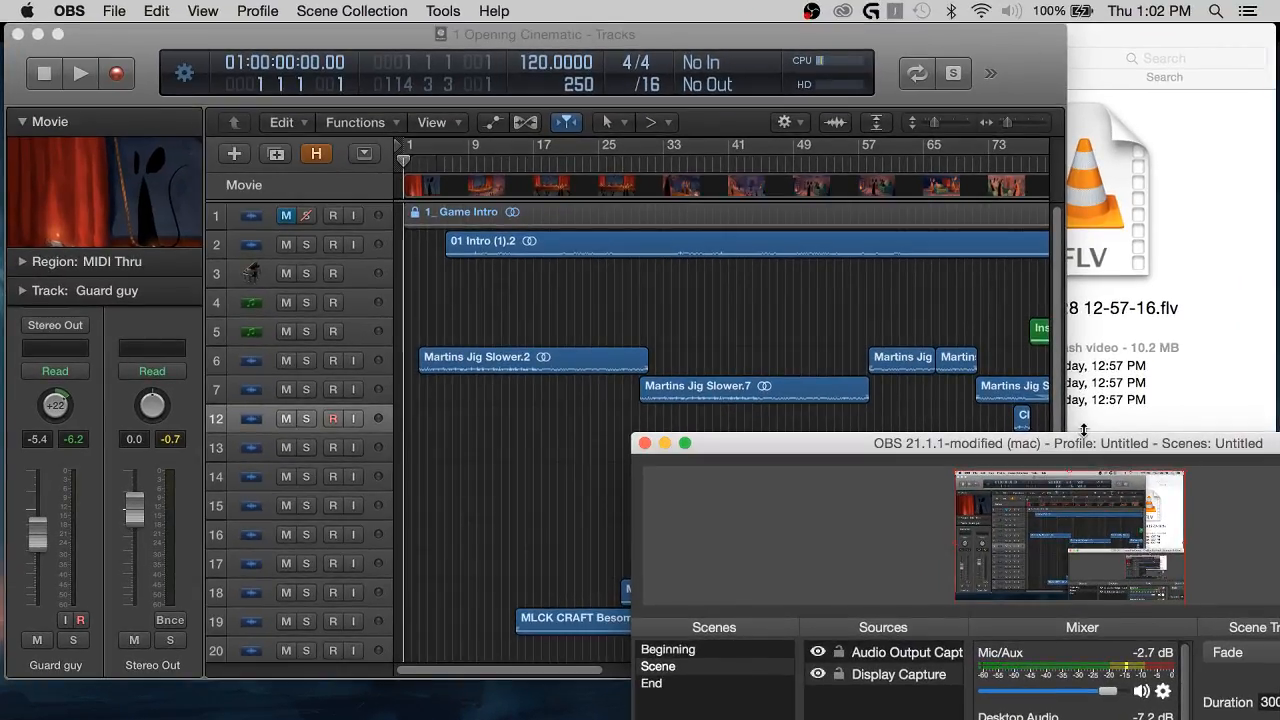
Switch back to Logic Pro X and enlarge its project window to fill the screen.
click(996, 44)
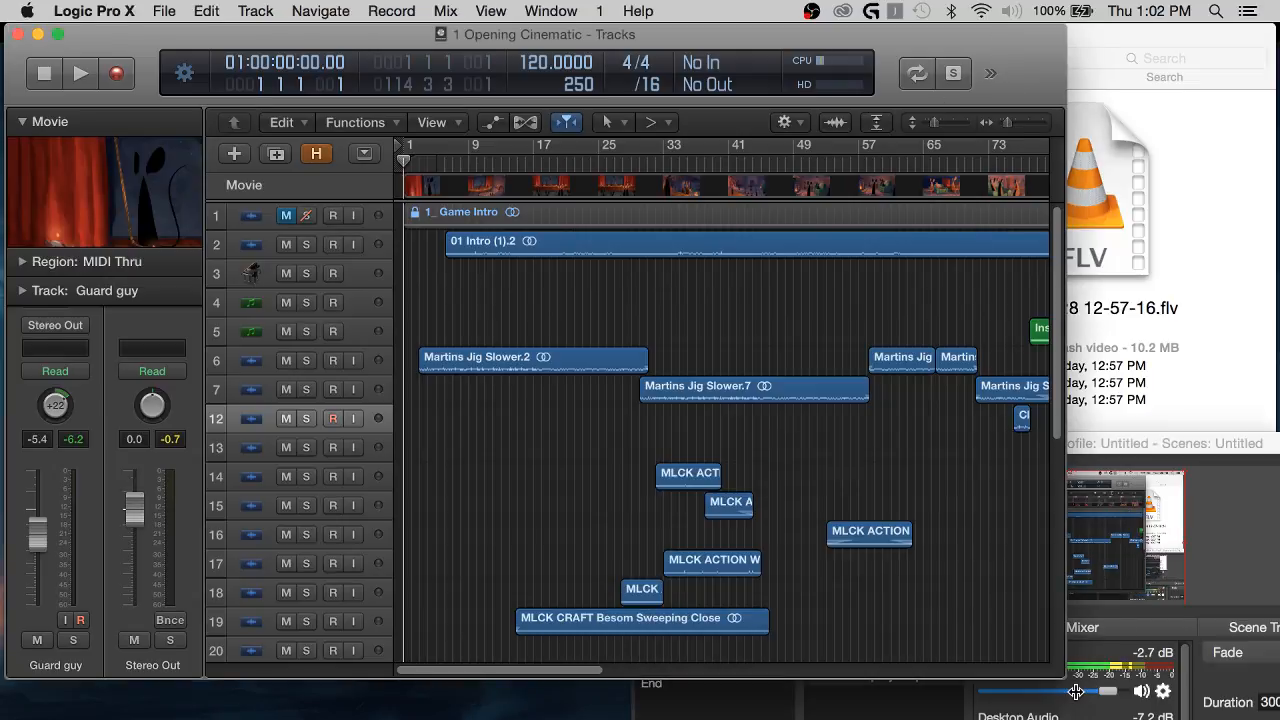
drag(1090, 700, 1275, 718)
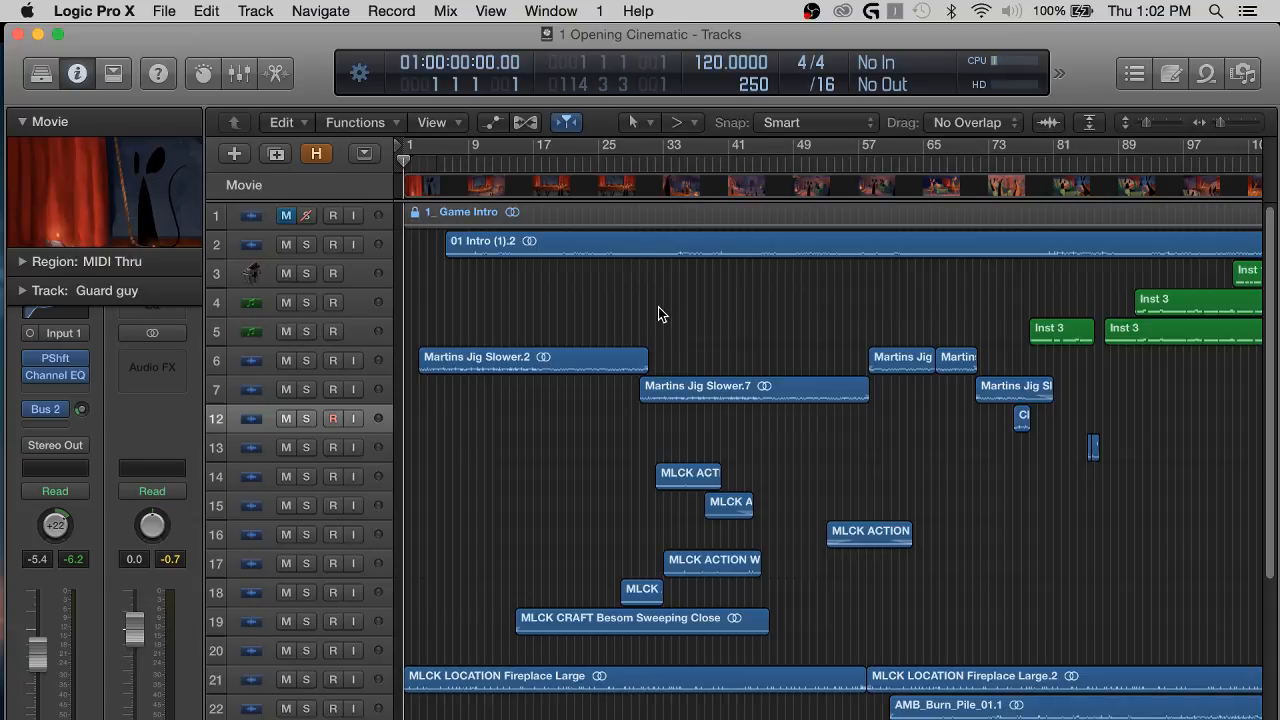
Mute track 2, Main Intro.
scroll(504, 476, down, 15)
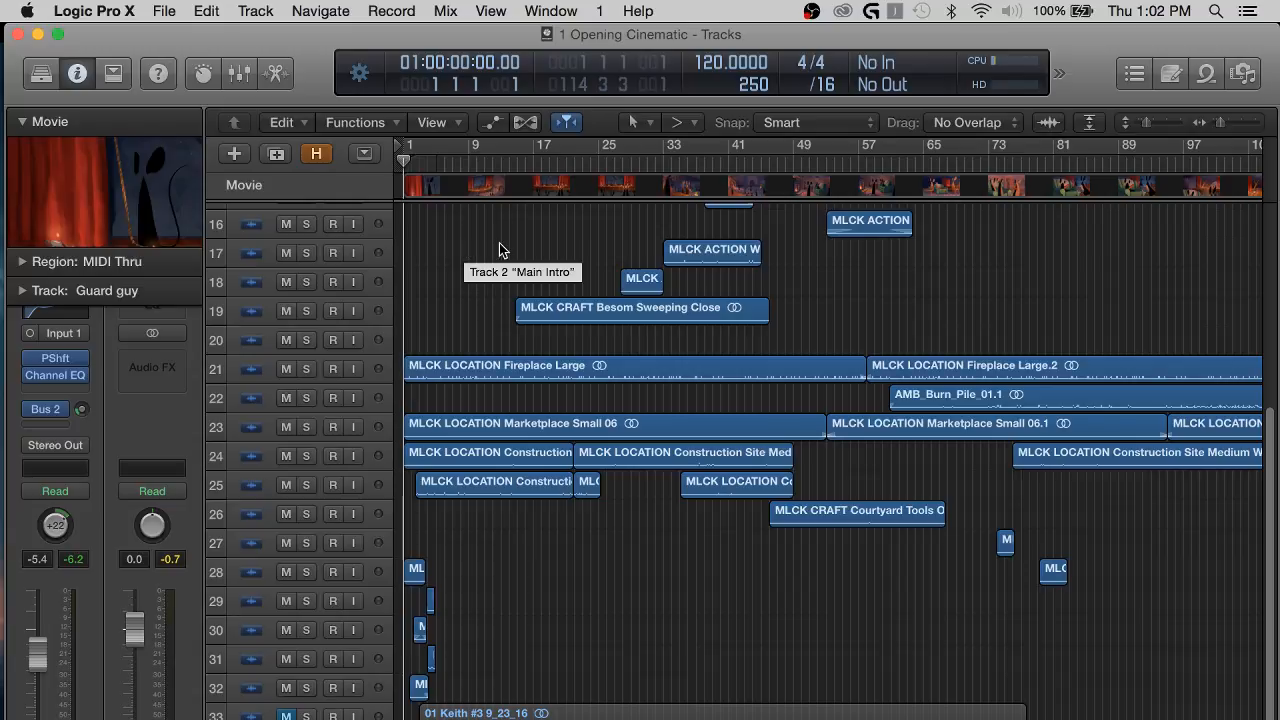
scroll(479, 373, up, 8)
scroll(481, 375, up, 3)
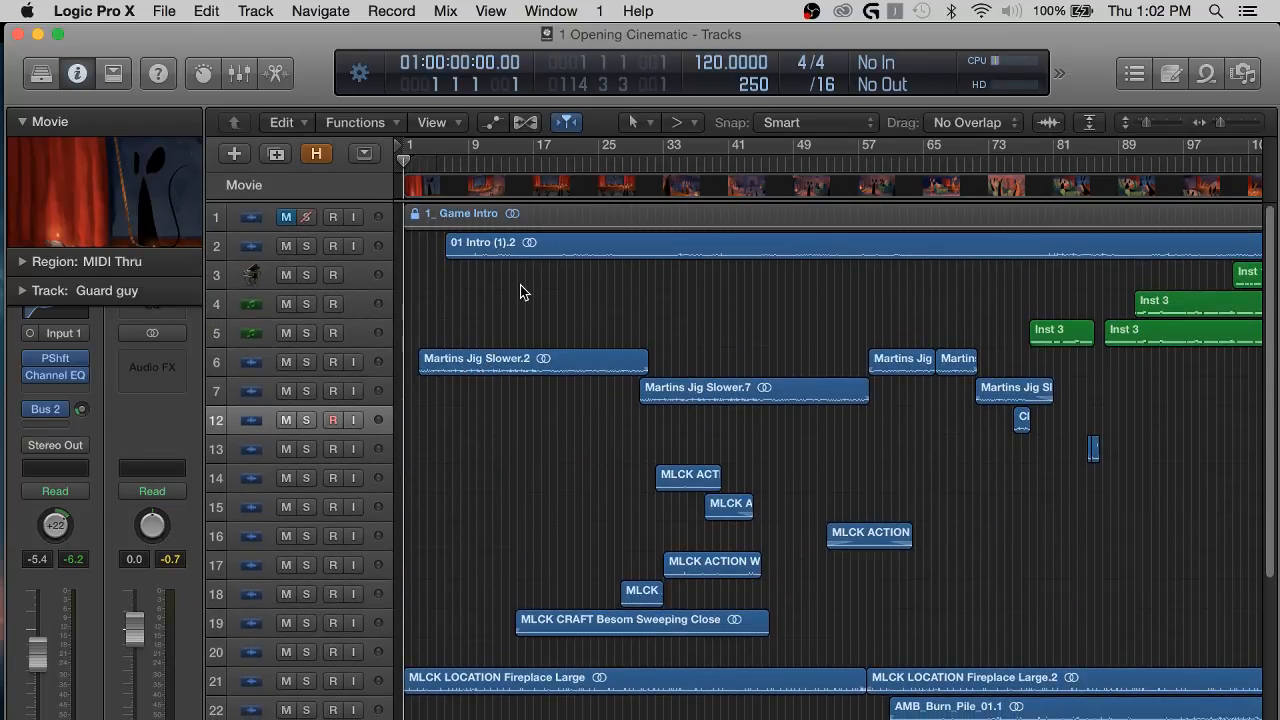
click(286, 247)
Look over the arrangement's tracks and play the opening cinematic from the beginning.
scroll(665, 366, down, 5)
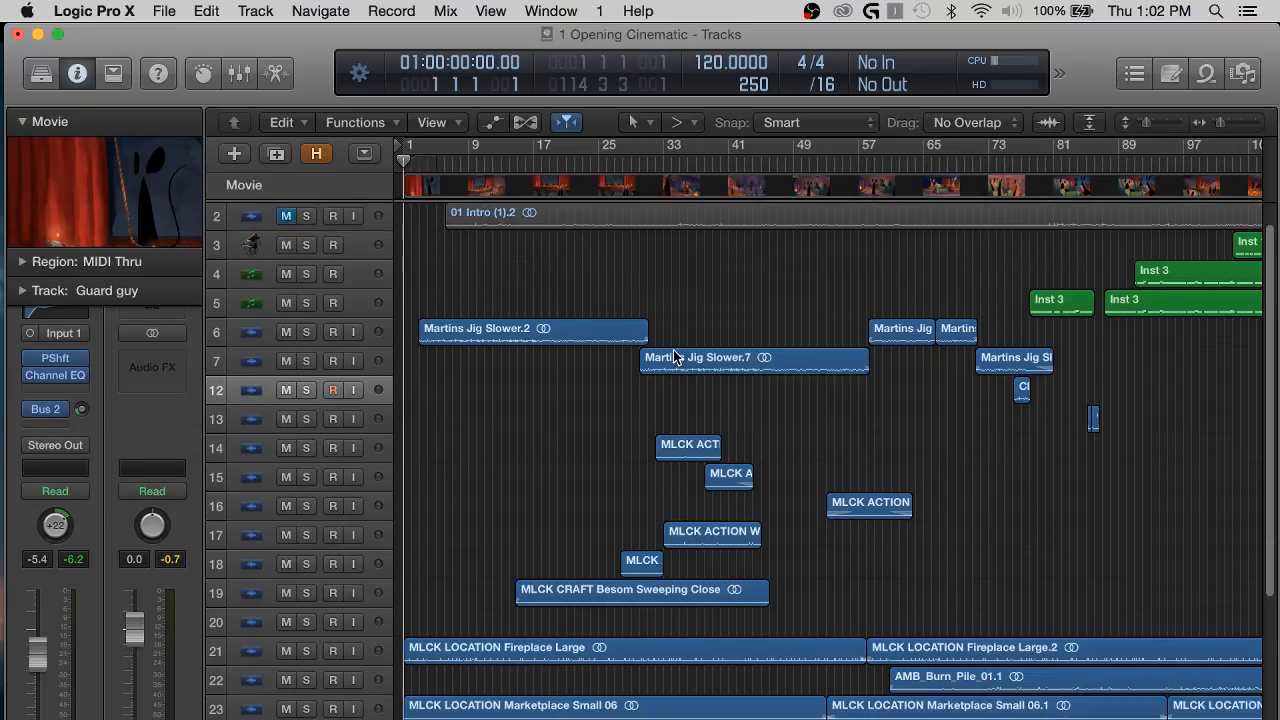
scroll(625, 470, up, 5)
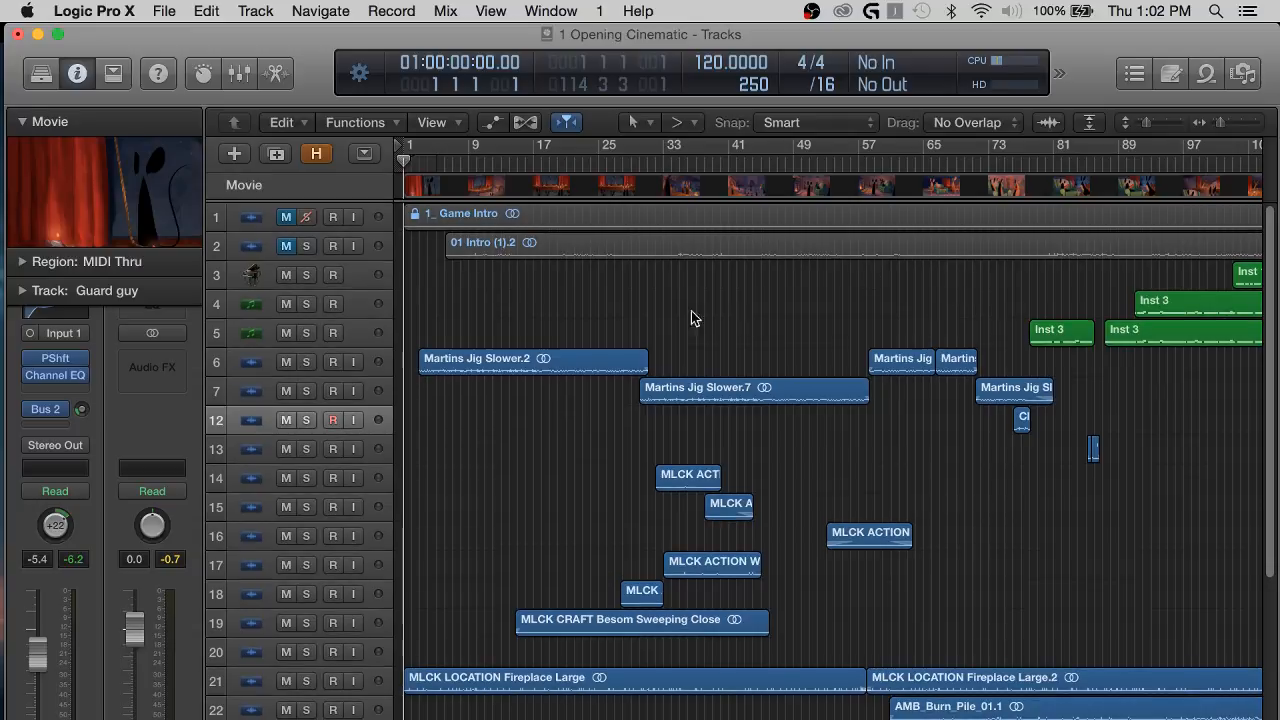
scroll(602, 559, down, 6)
scroll(602, 559, down, 1)
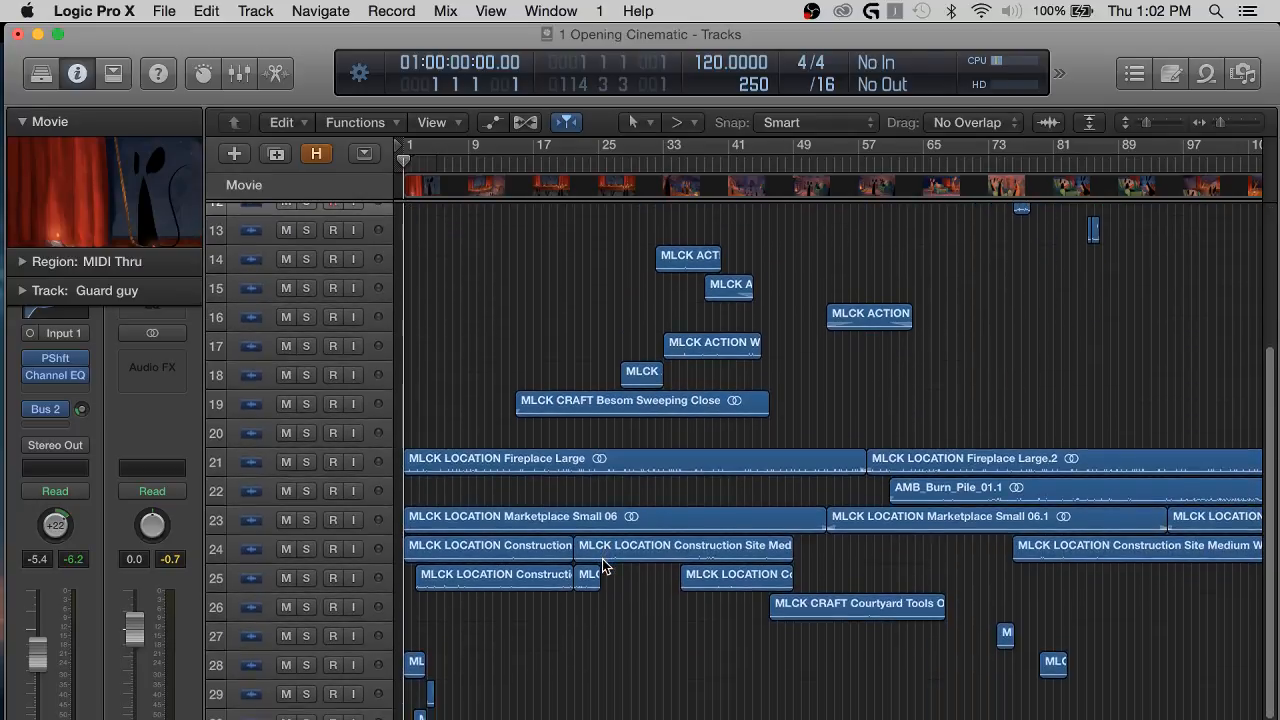
scroll(602, 559, up, 6)
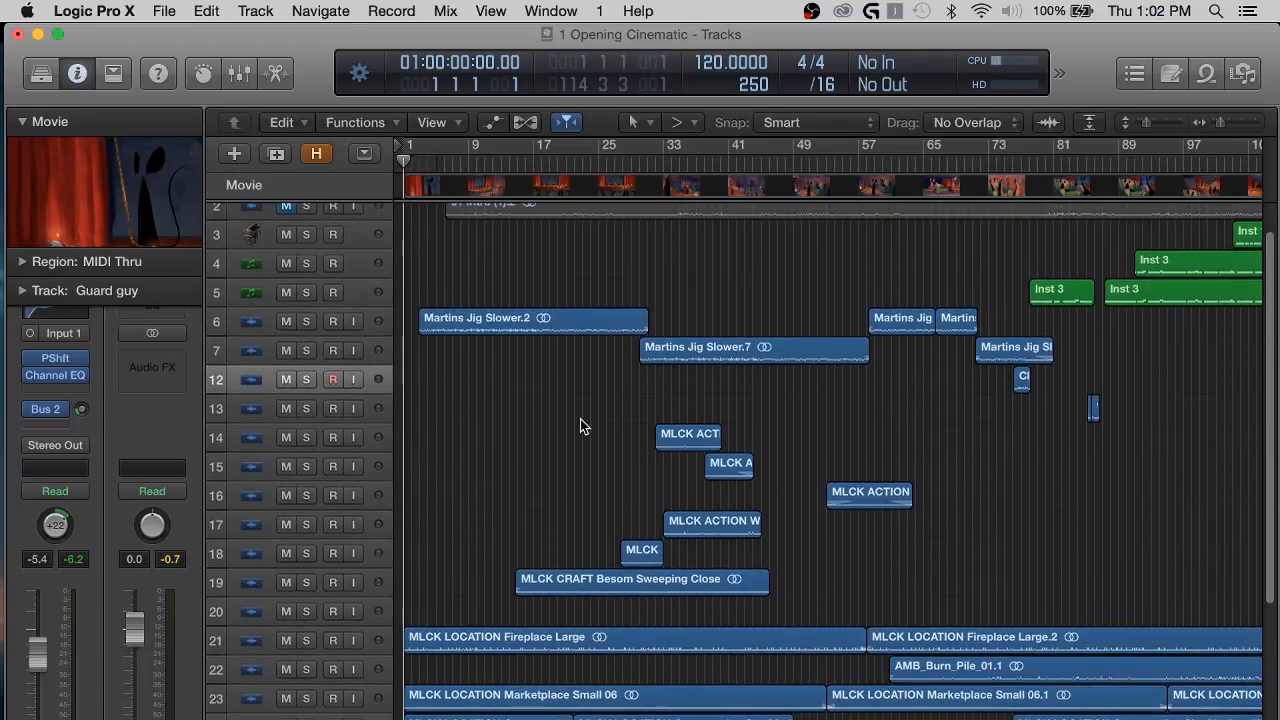
scroll(857, 448, right, 3)
scroll(859, 449, left, 2)
scroll(860, 443, left, 1)
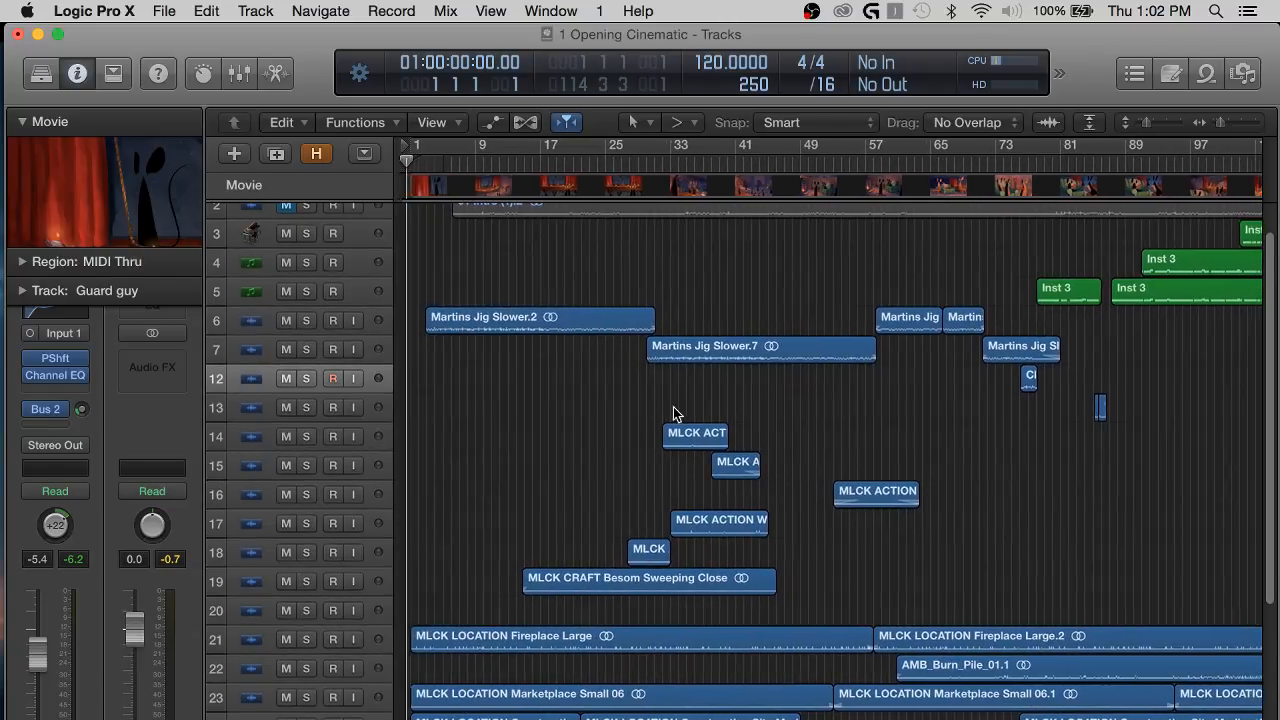
key(space)
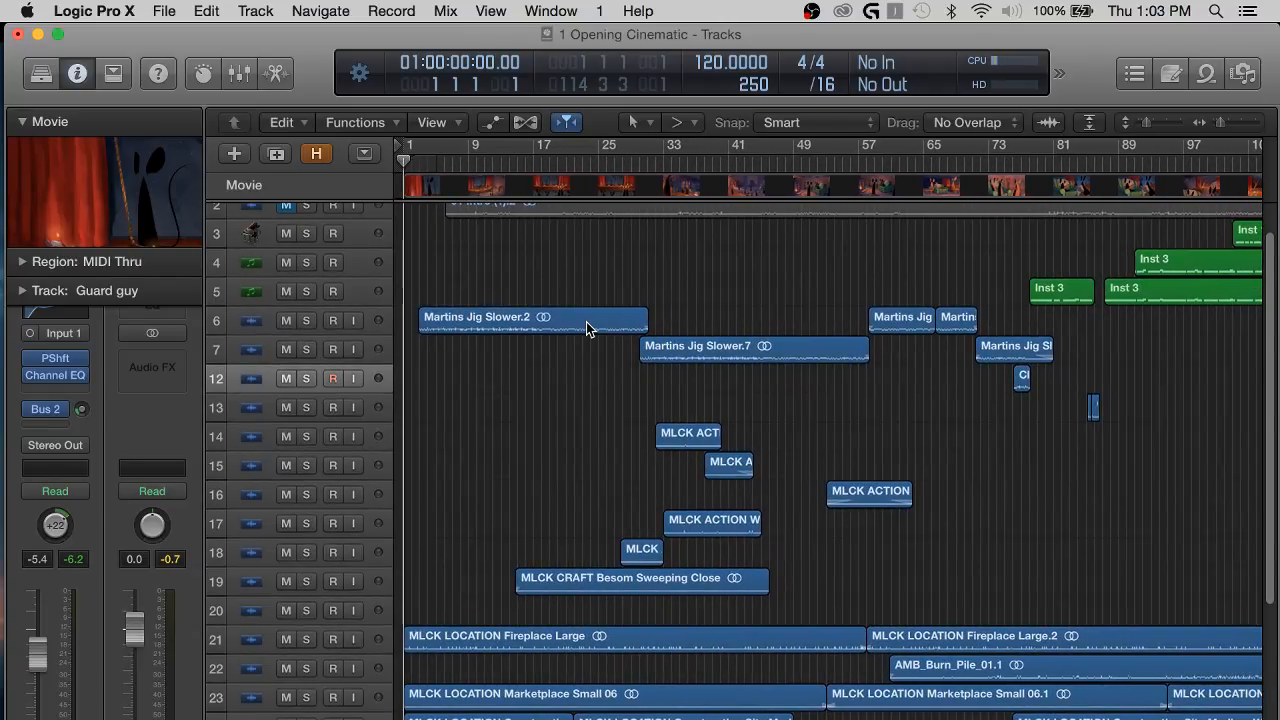
Widen the inspector to enlarge the movie preview while the project plays.
scroll(529, 469, down, 1)
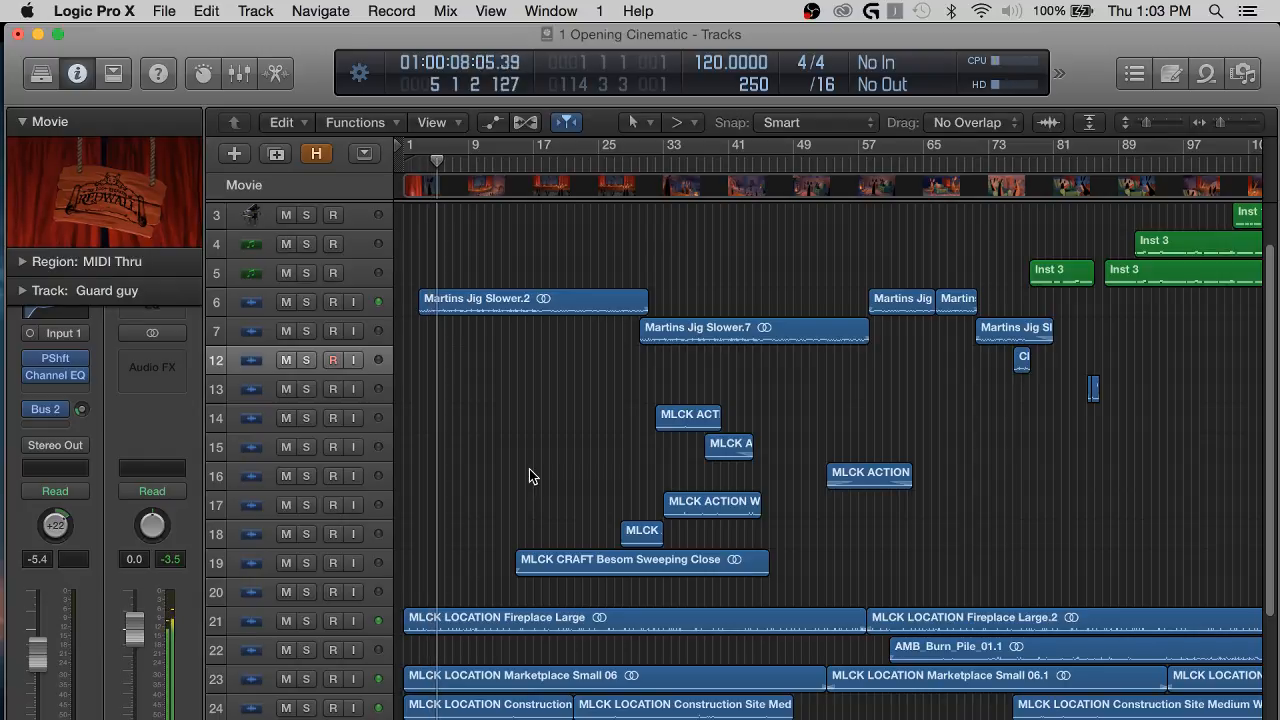
scroll(552, 475, up, 1)
scroll(552, 475, up, 3)
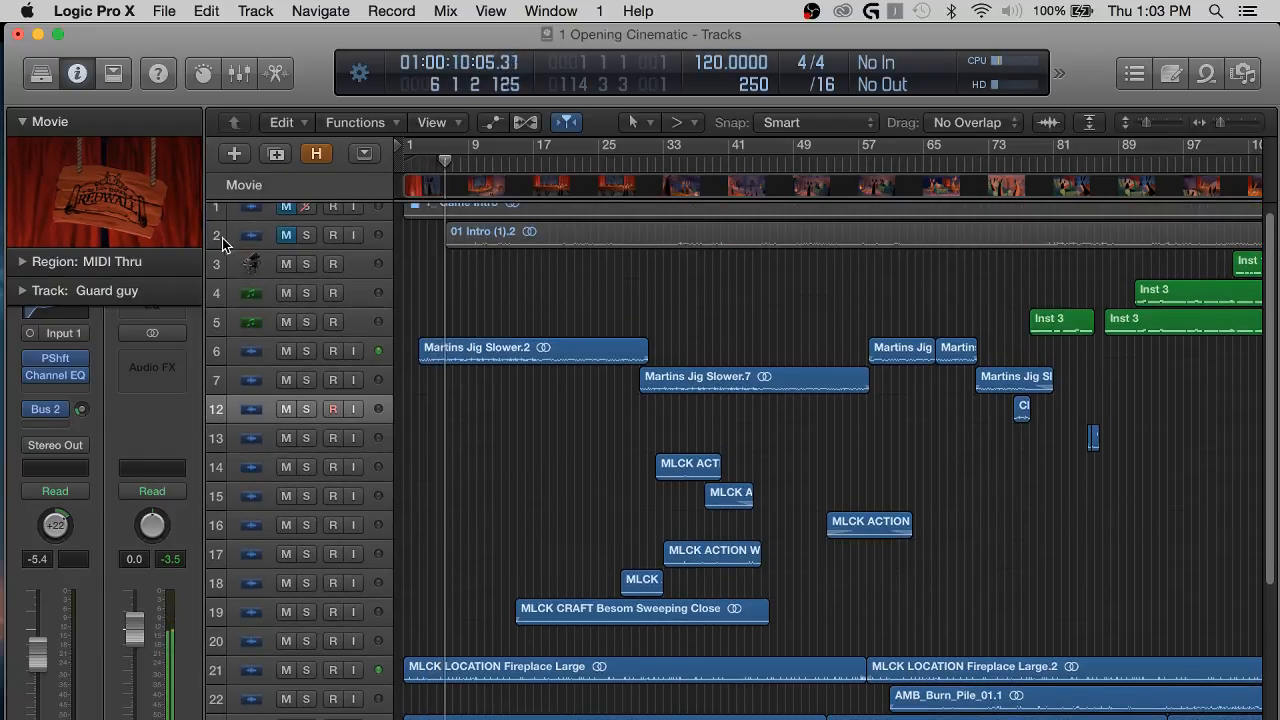
drag(217, 233, 312, 235)
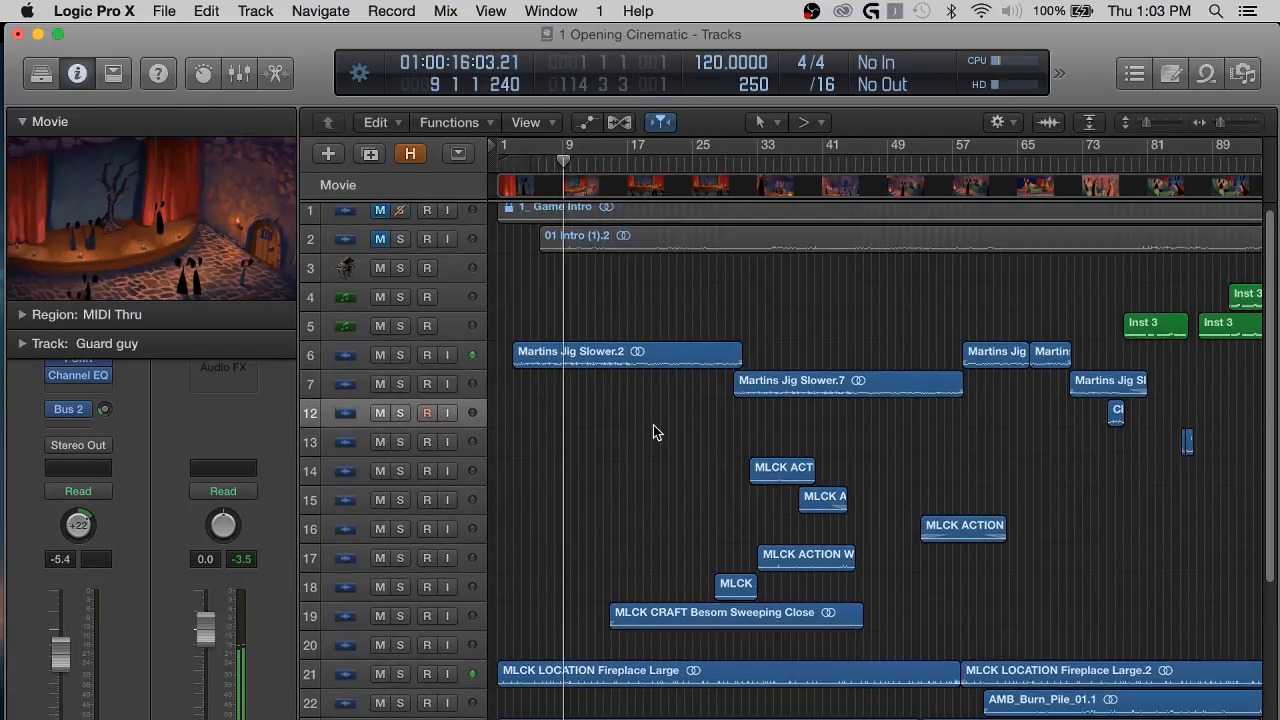
Examine the music, sound effect and ambience regions along the timeline at a closer horizontal zoom while the cinematic plays.
scroll(653, 425, down, 3)
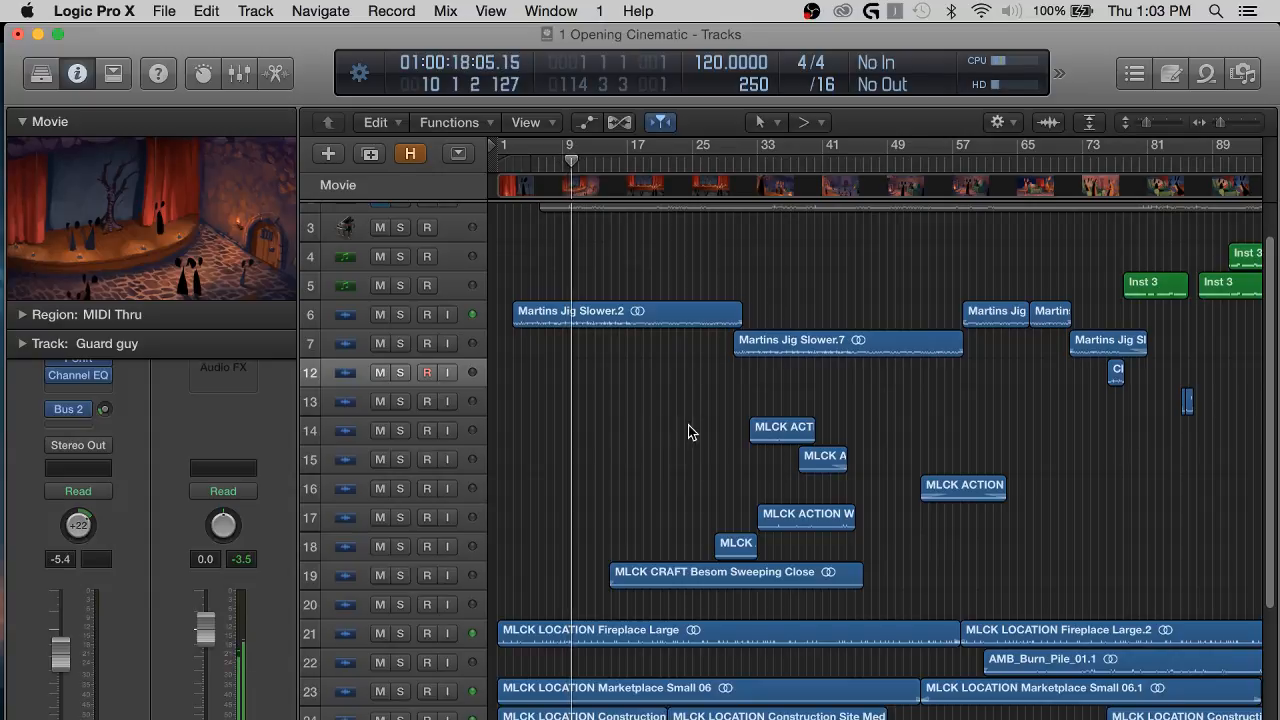
scroll(688, 425, down, 3)
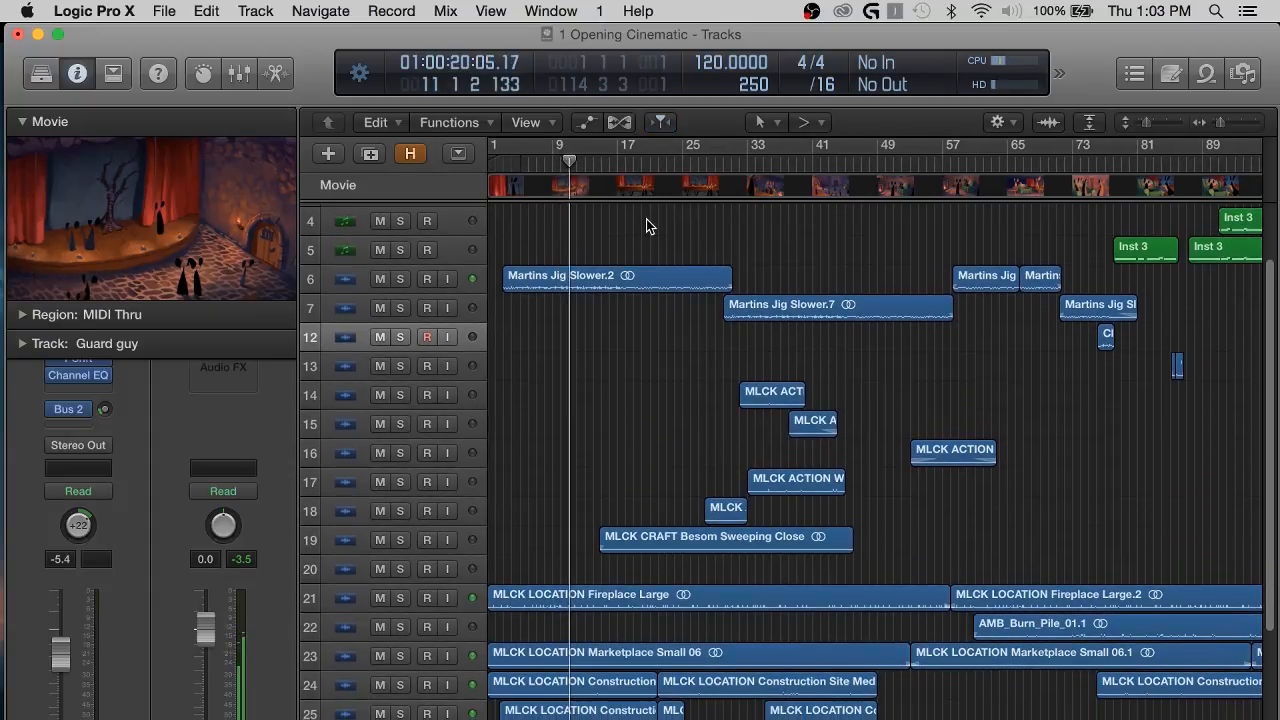
scroll(667, 467, down, 10)
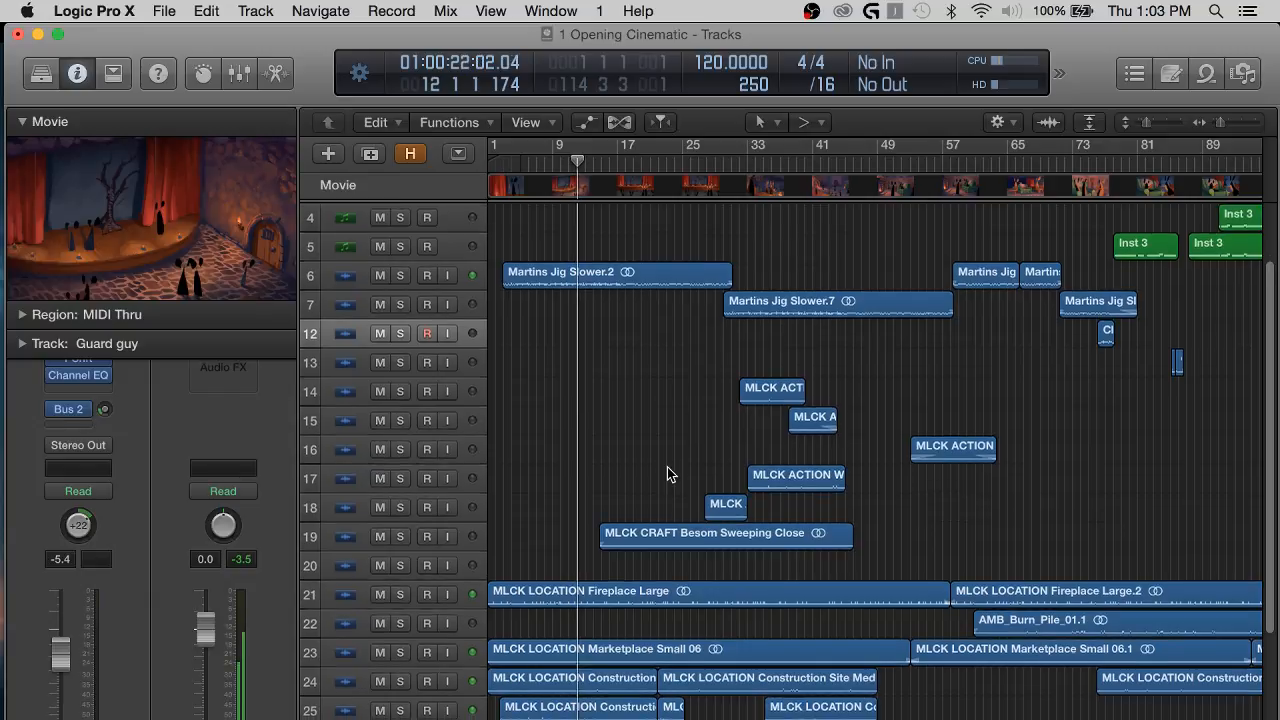
scroll(680, 521, up, 8)
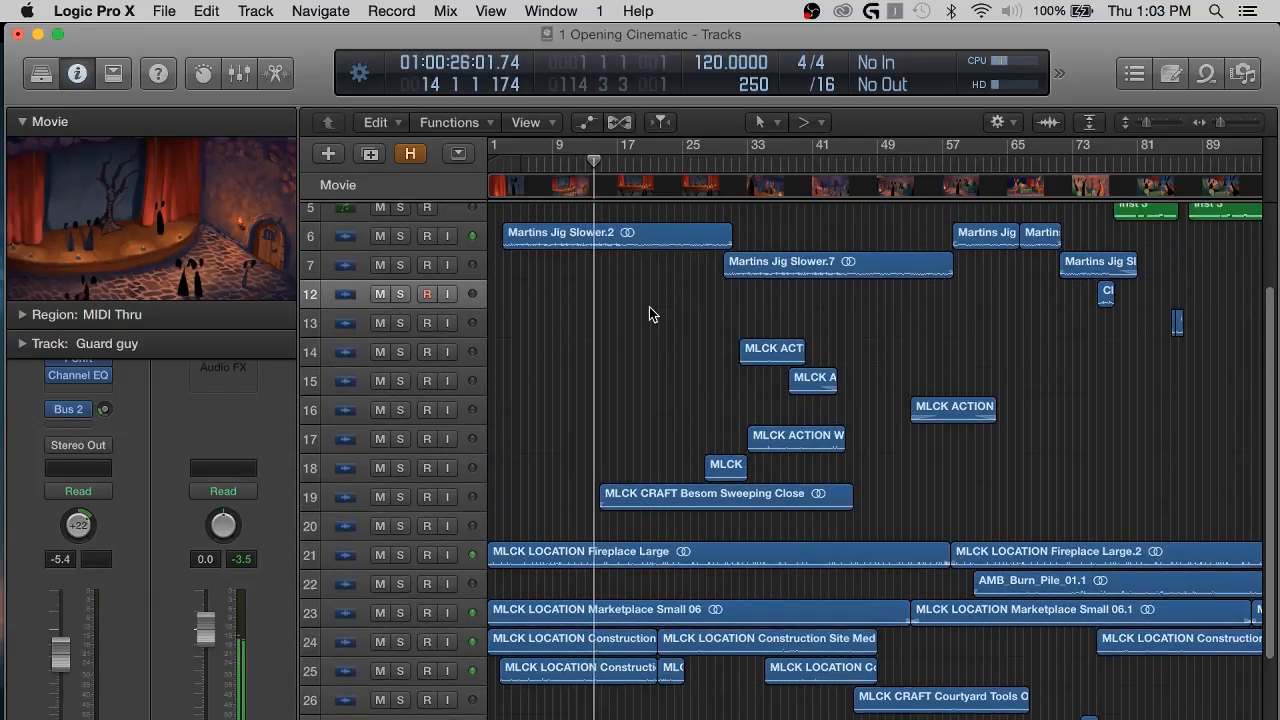
scroll(649, 311, up, 2)
key(super+Right)
key(super+Right)
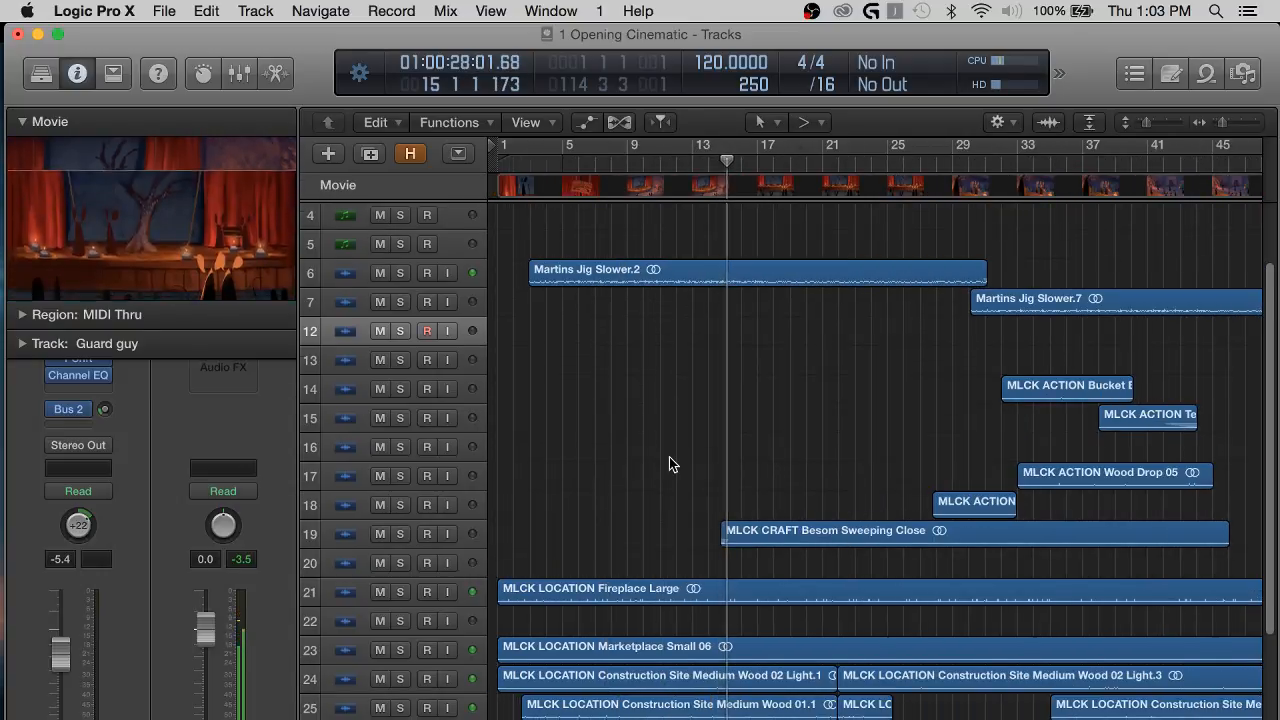
scroll(669, 464, down, 2)
scroll(776, 385, up, 3)
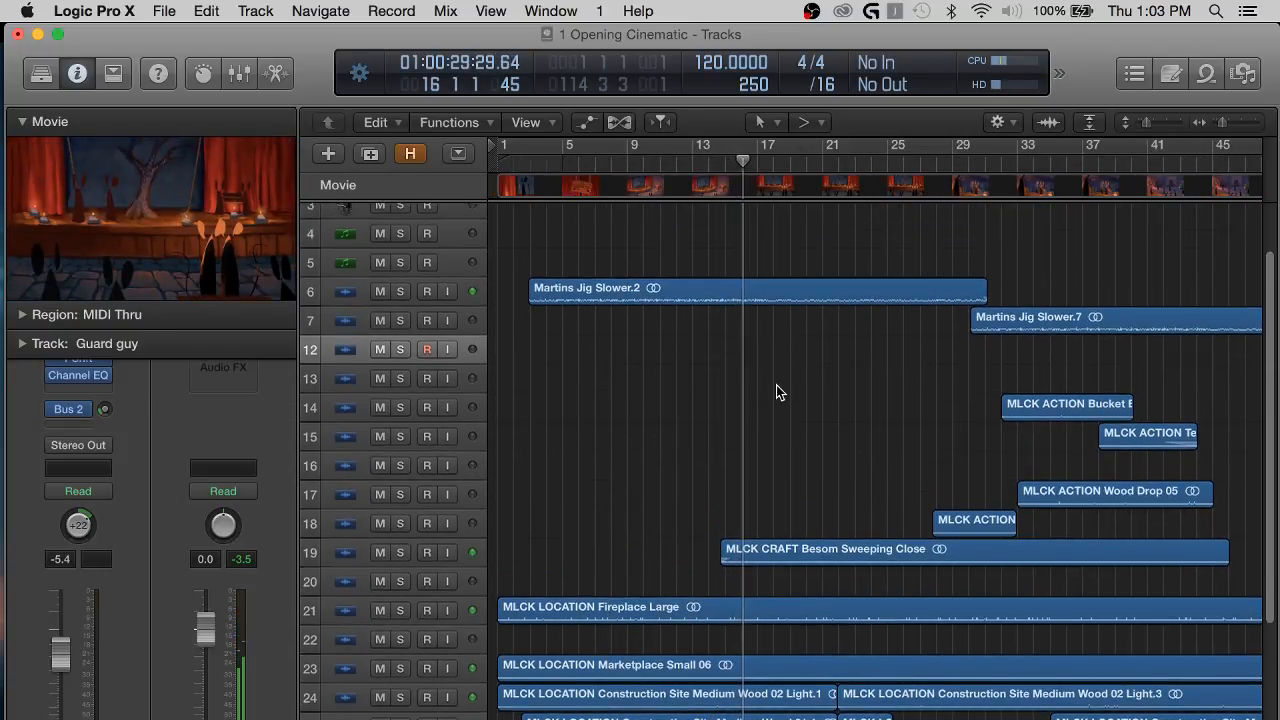
scroll(807, 449, right, 8)
scroll(847, 401, left, 1)
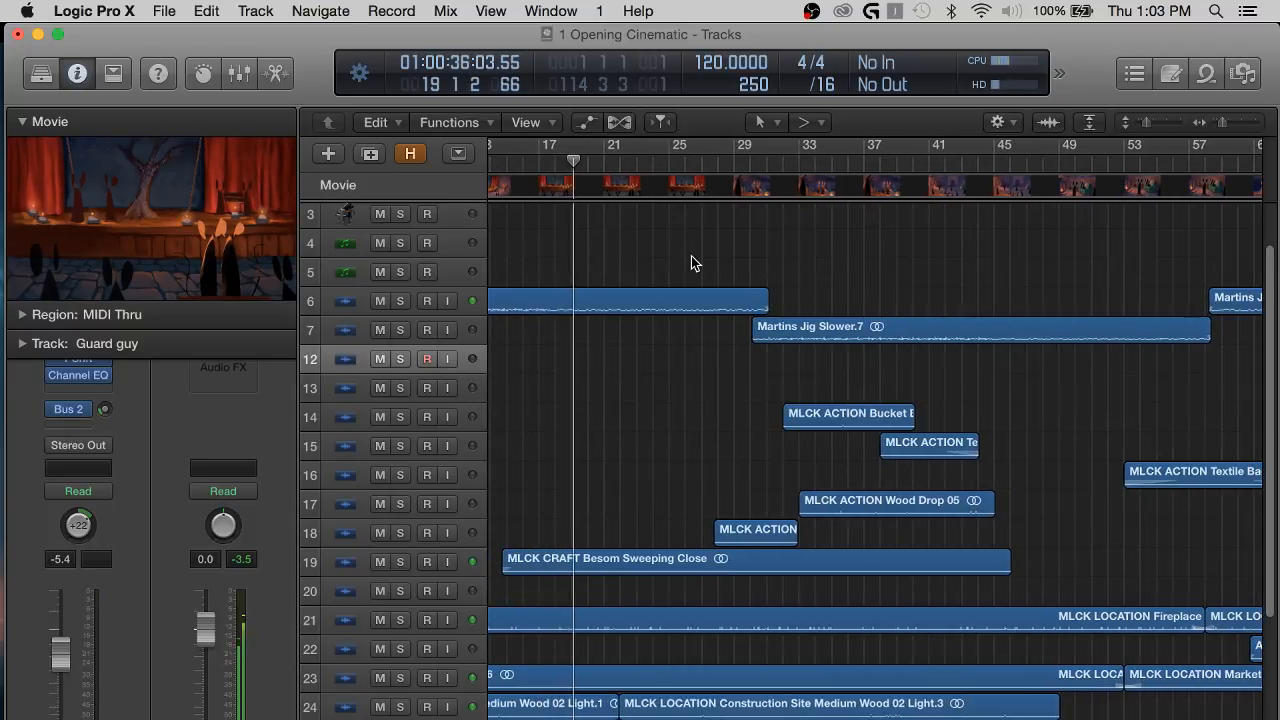
scroll(691, 263, up, 1)
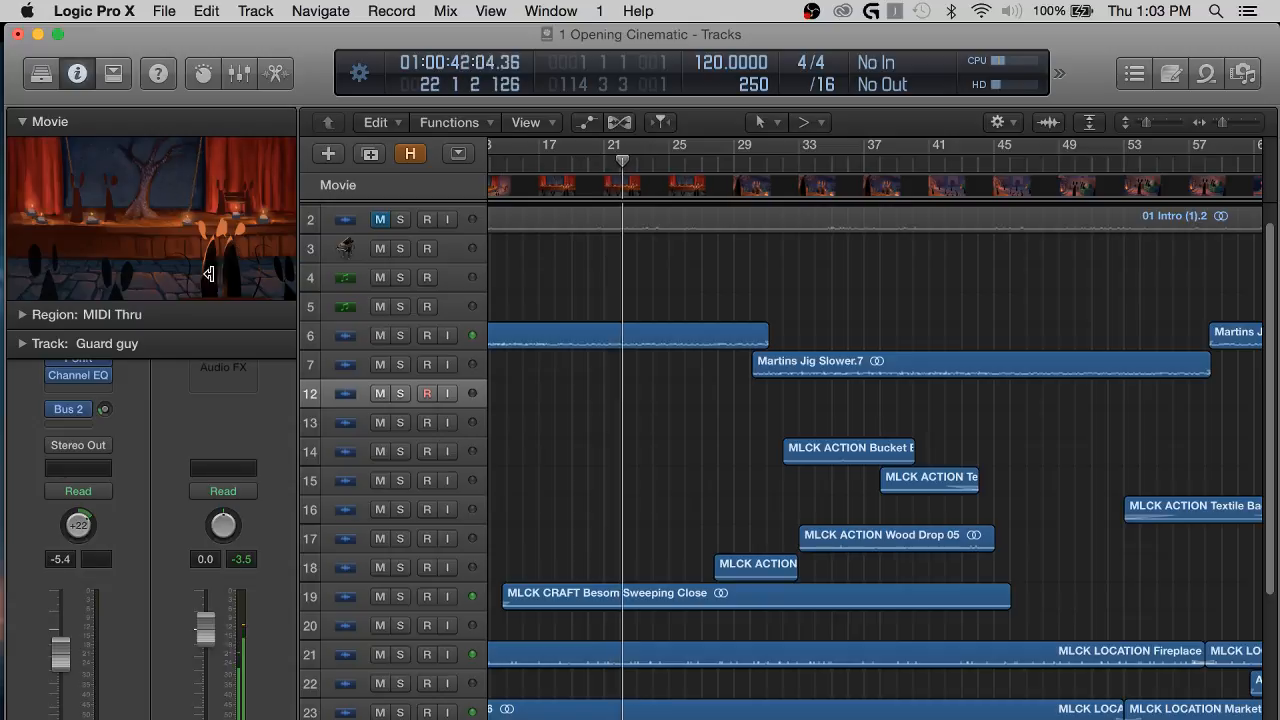
scroll(972, 366, right, 10)
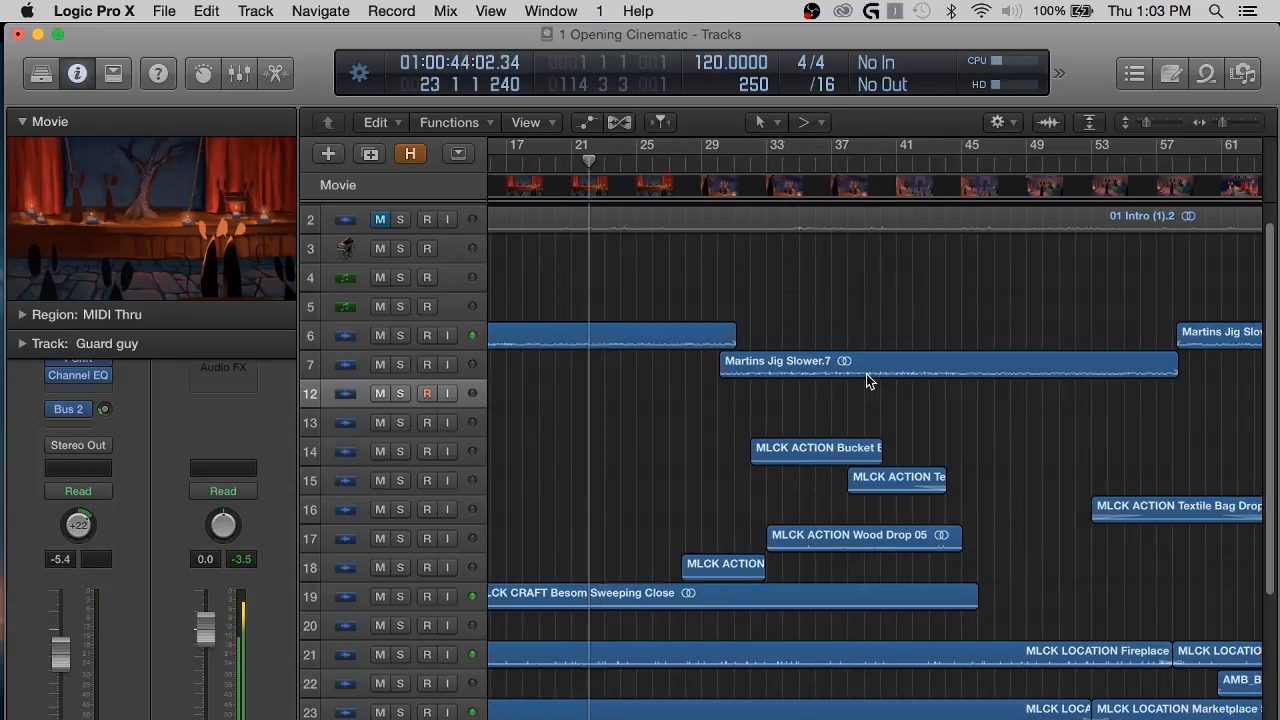
scroll(972, 362, right, 10)
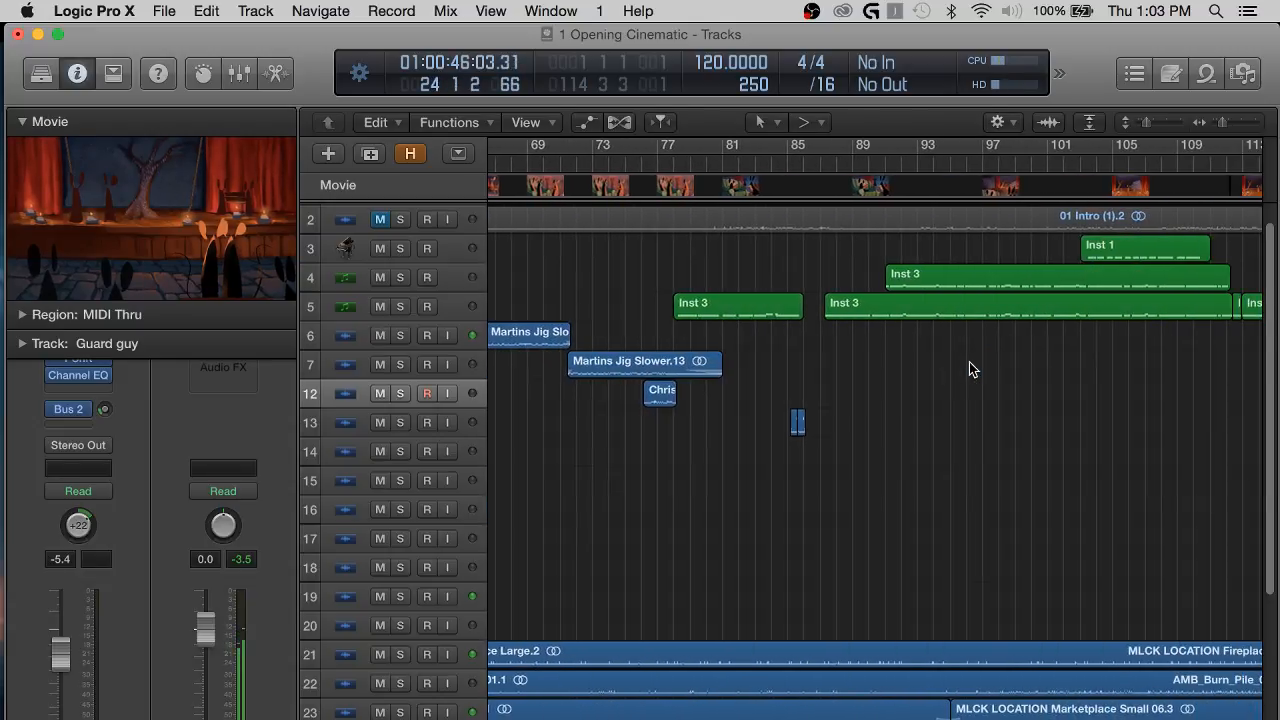
scroll(969, 362, left, 12)
scroll(969, 362, left, 10)
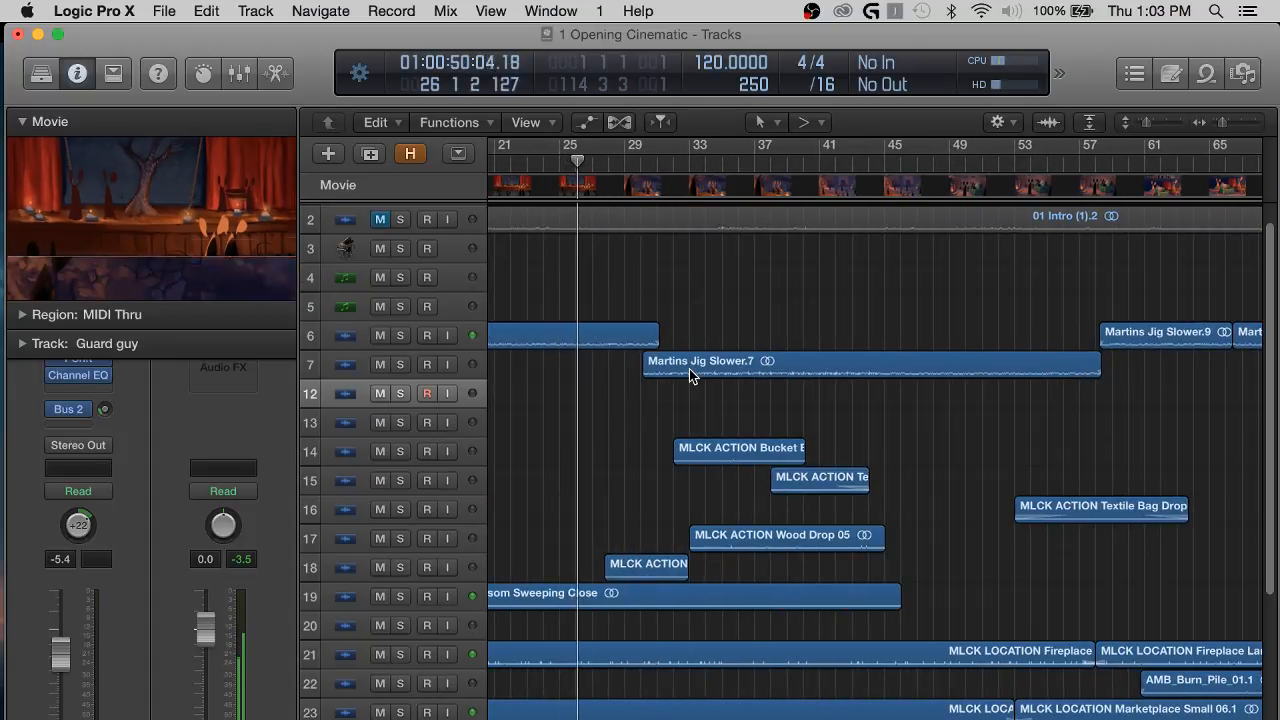
Examine the music, sound effect and location ambience regions further along the timeline while the cinematic plays.
scroll(662, 465, down, 3)
scroll(660, 475, down, 1)
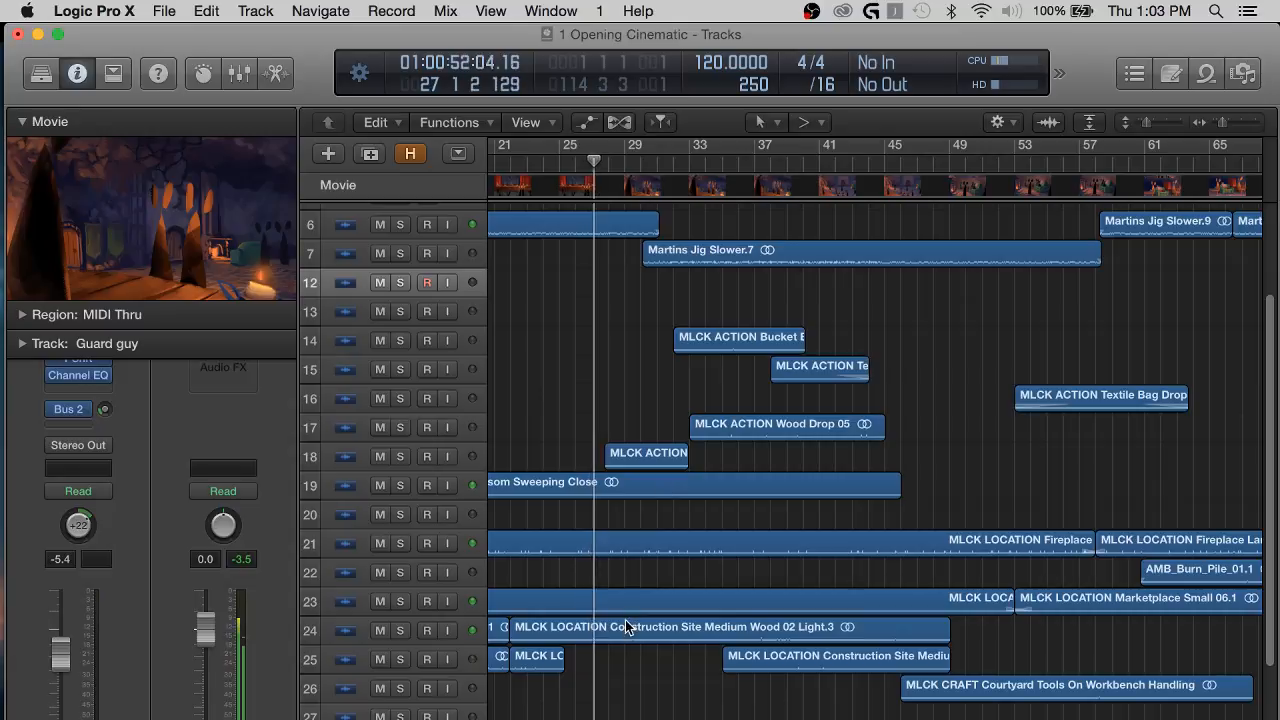
scroll(625, 620, down, 2)
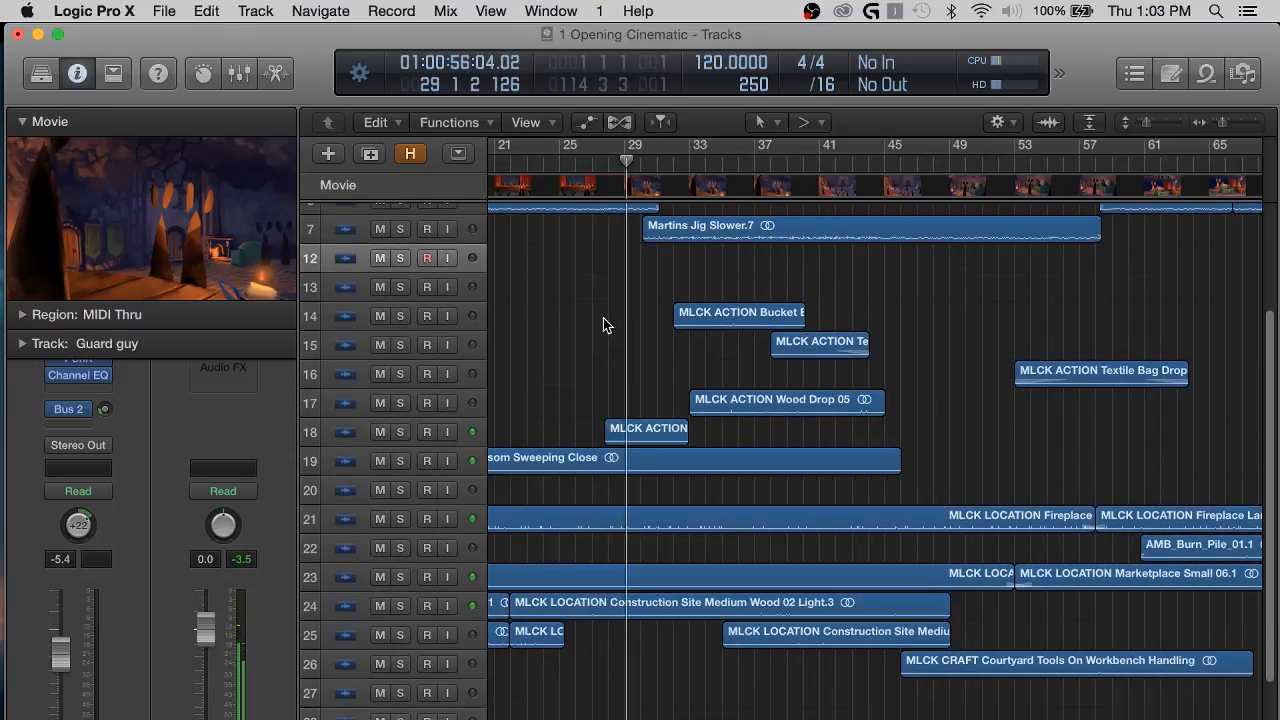
scroll(603, 322, up, 3)
scroll(617, 429, up, 3)
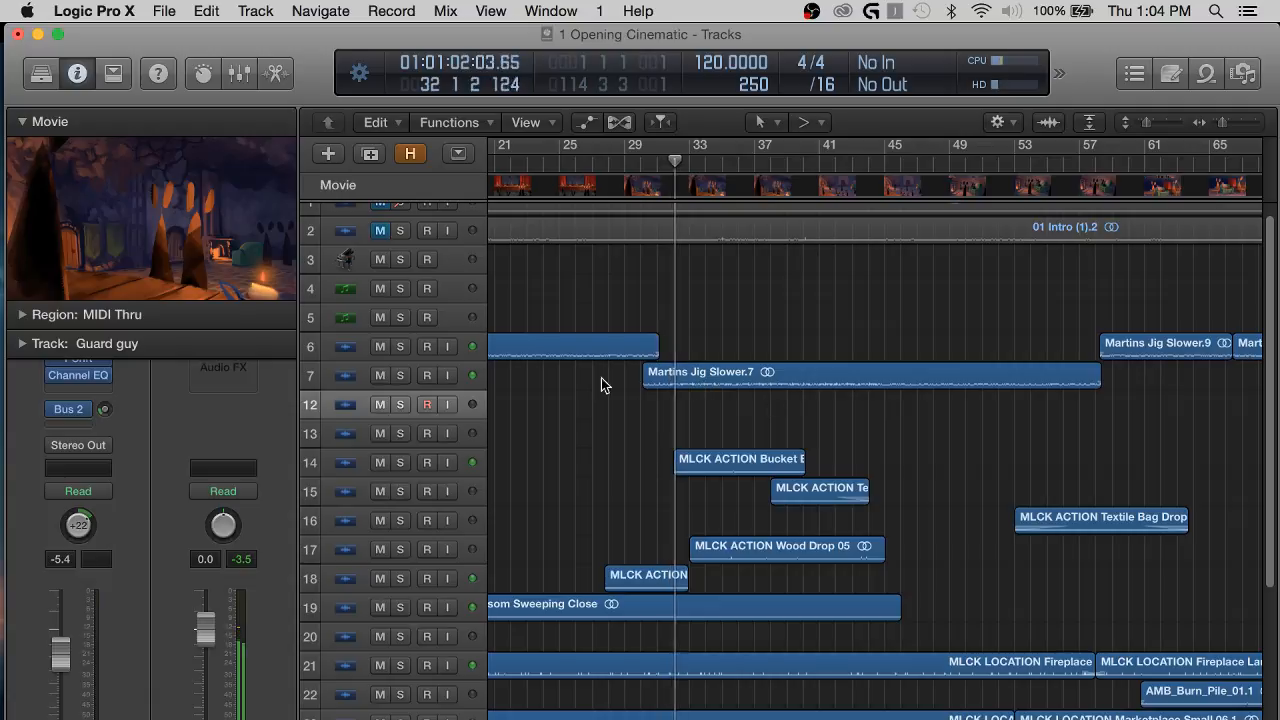
scroll(876, 362, right, 5)
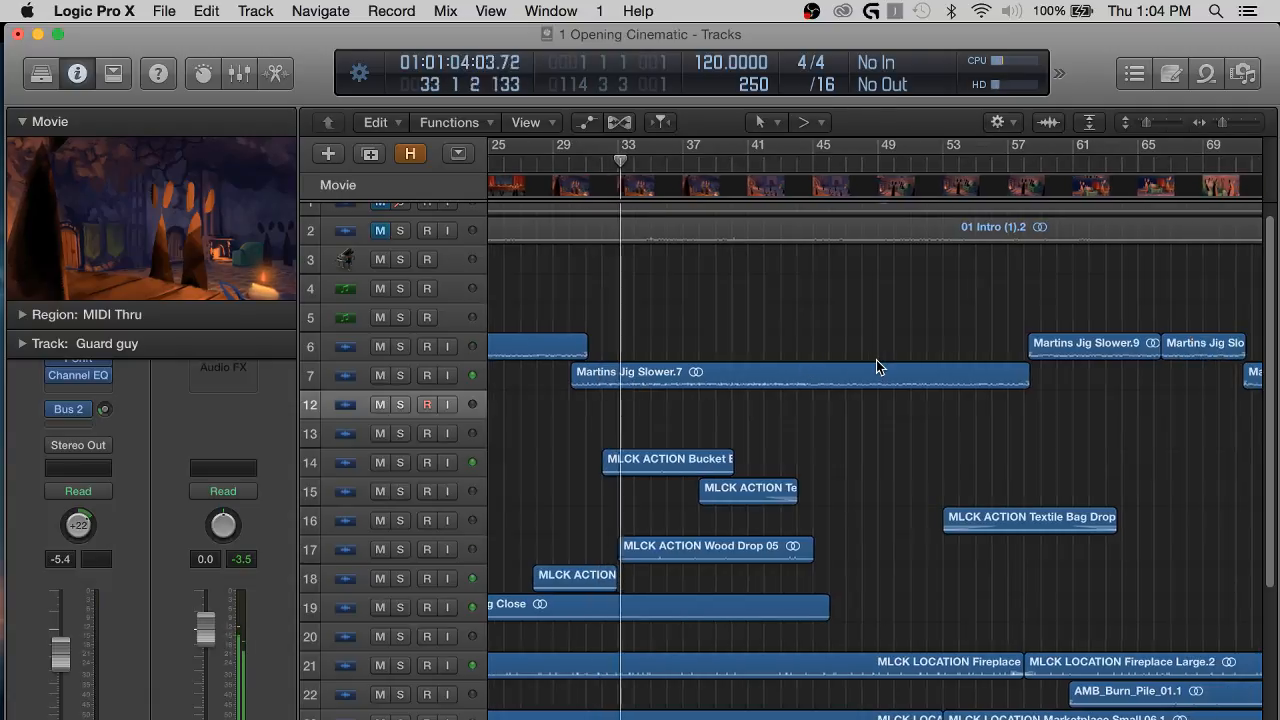
scroll(876, 362, right, 15)
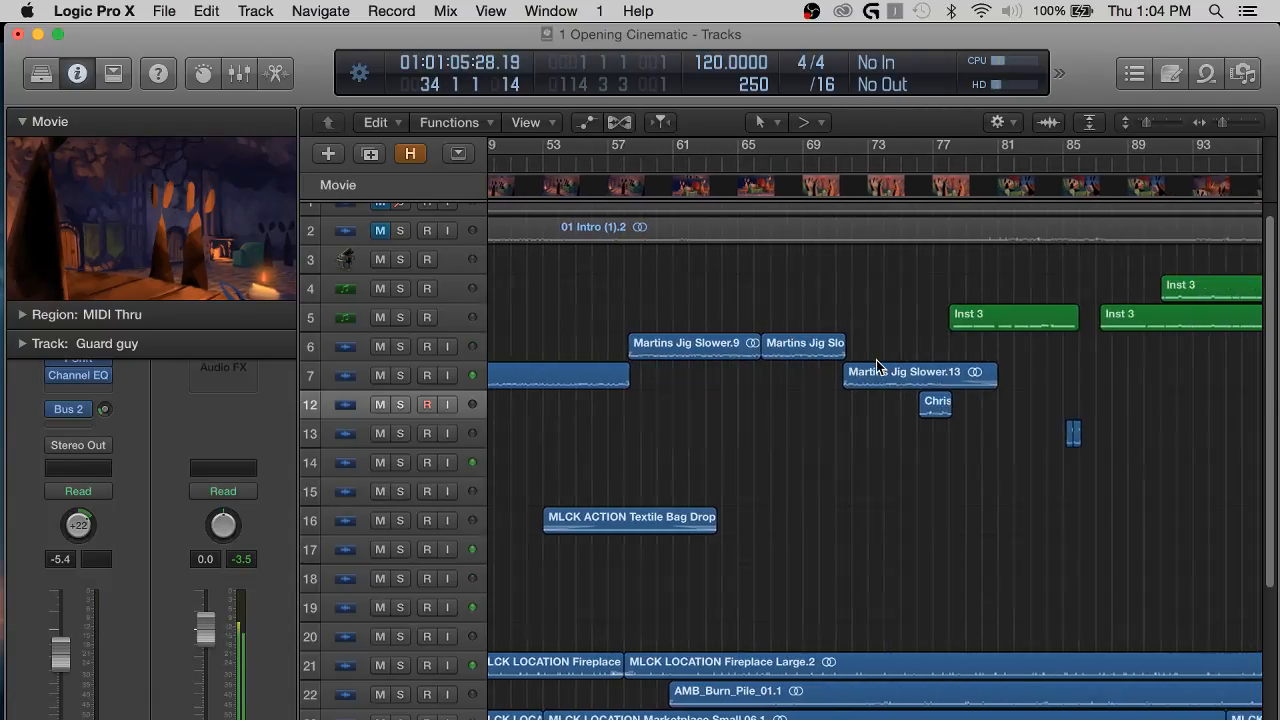
scroll(876, 367, left, 10)
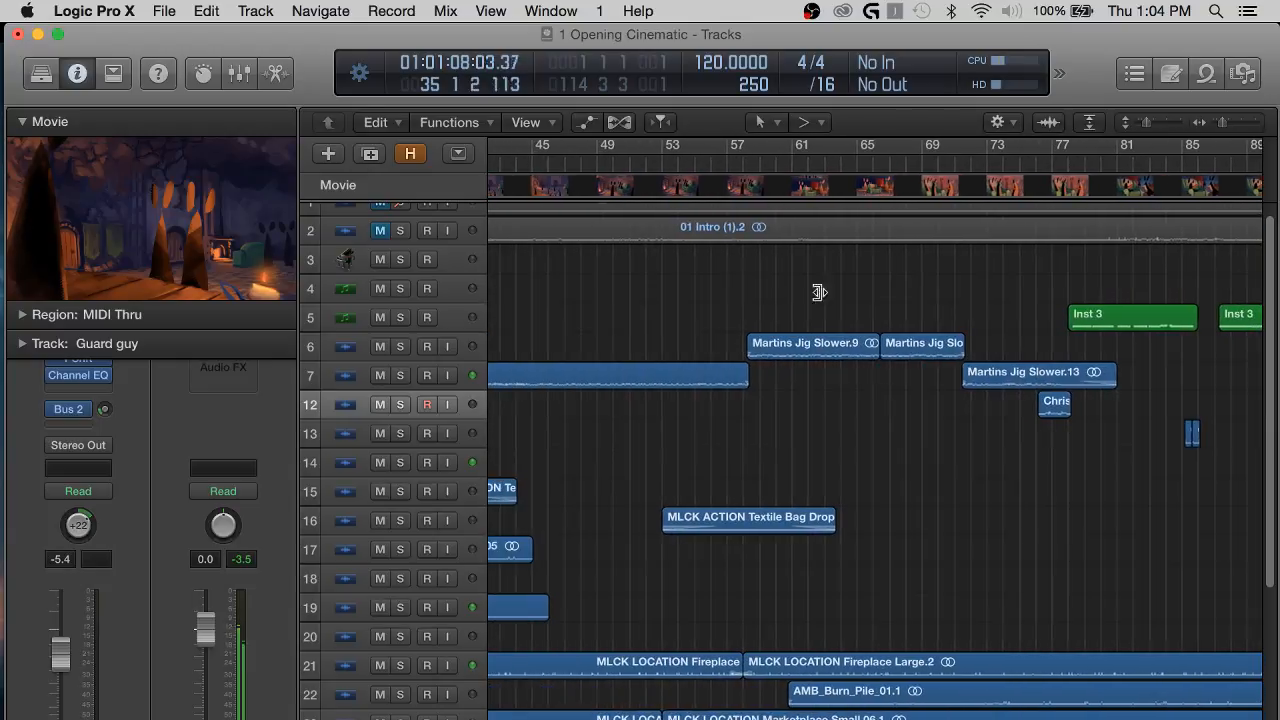
Play the cinematic from the start of the Martins Jig Slower.9 region, and again from the Guard guy voice region near bar 77.
click(756, 165)
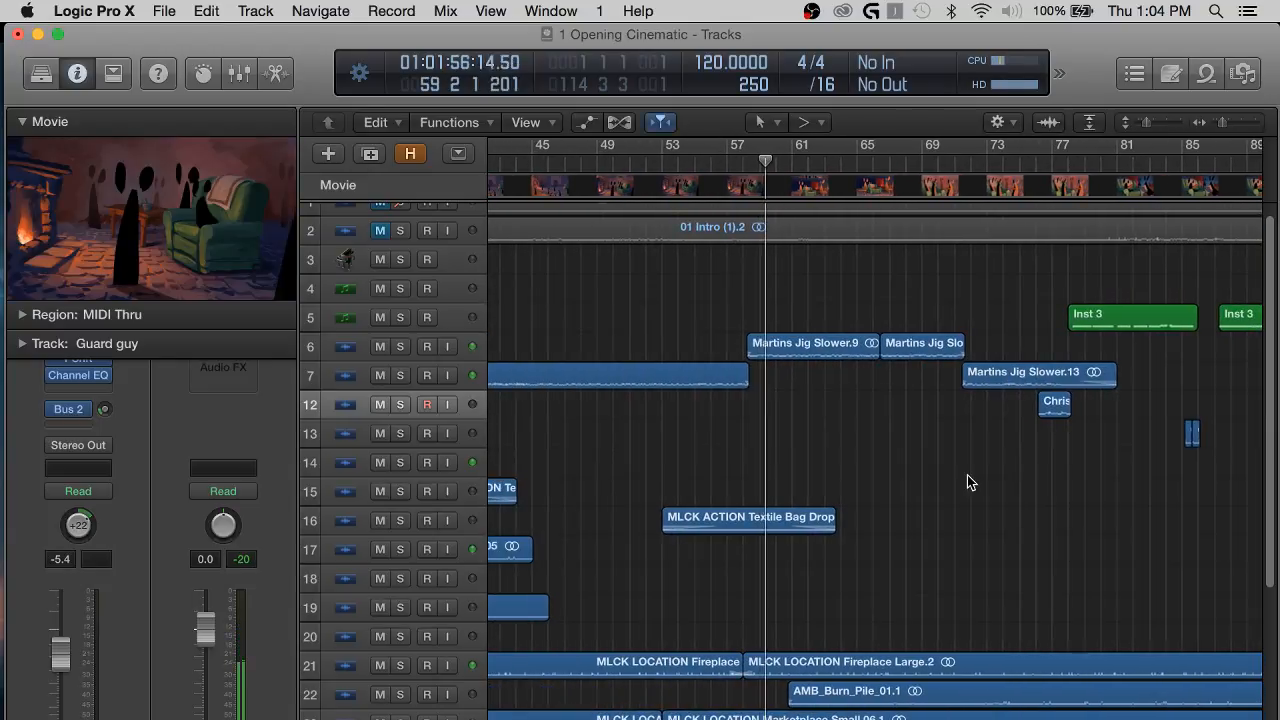
scroll(967, 475, down, 1)
scroll(967, 475, right, 3)
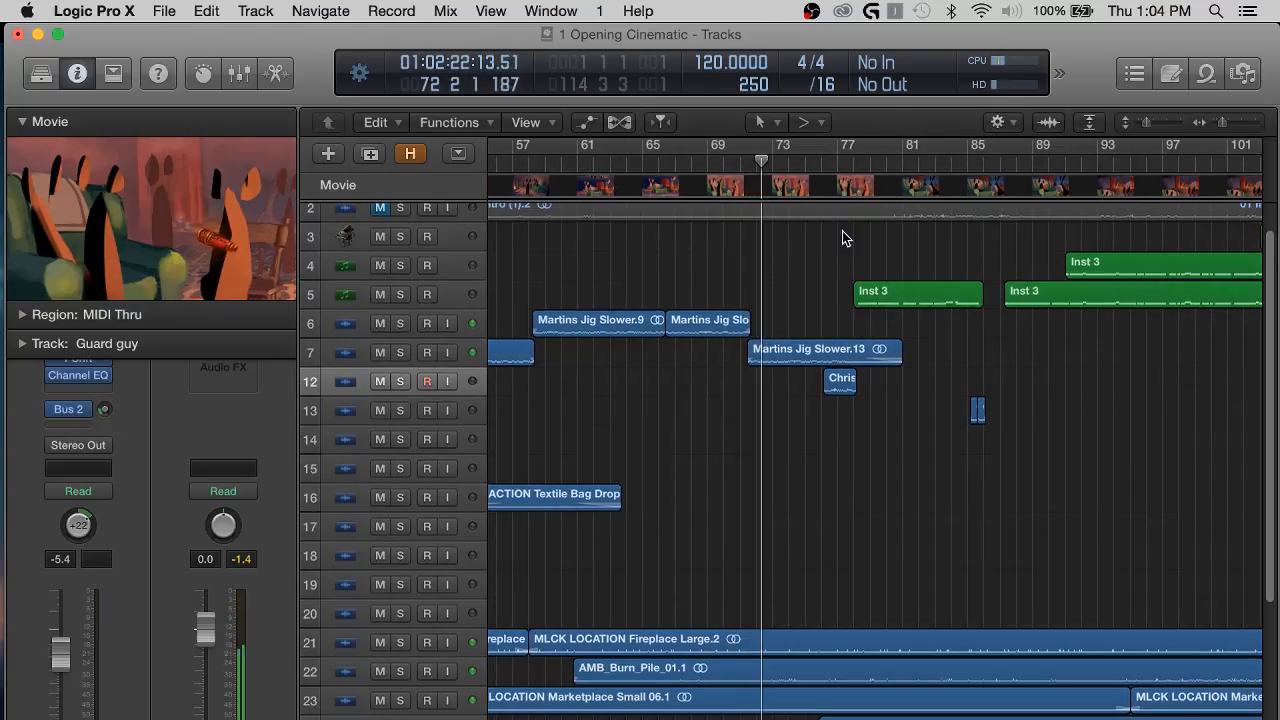
scroll(969, 332, right, 10)
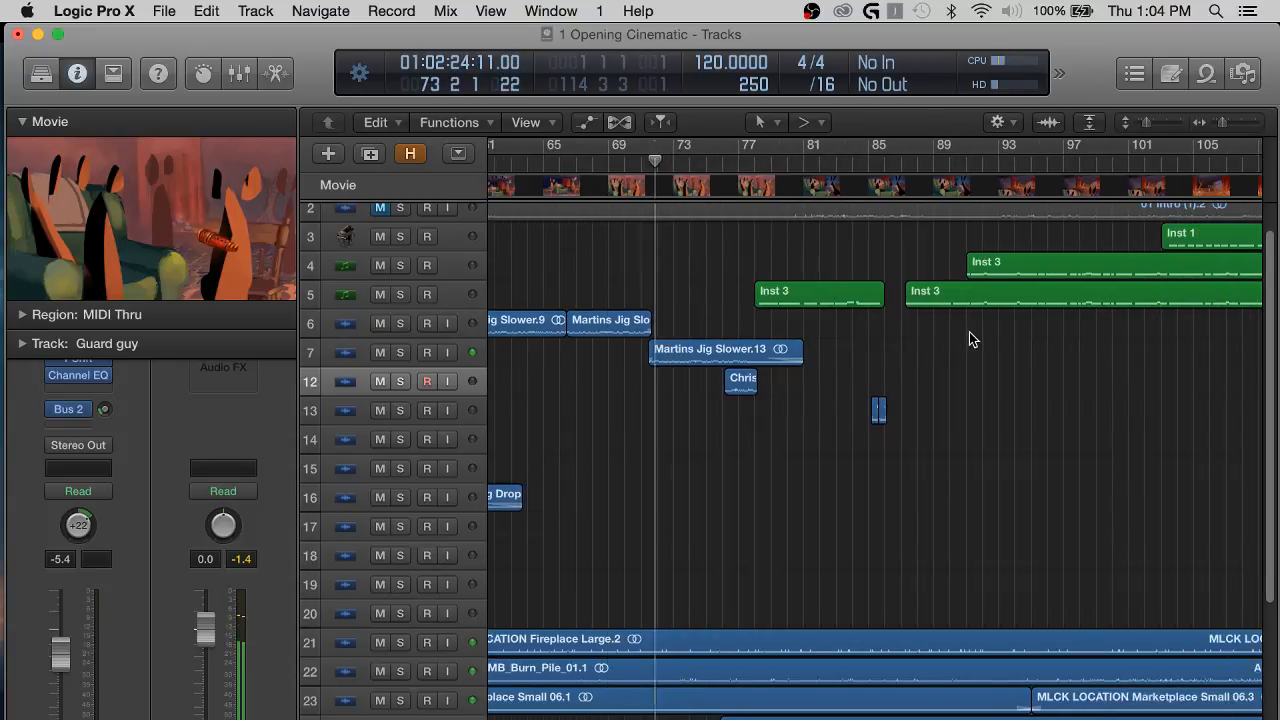
scroll(769, 226, left, 4)
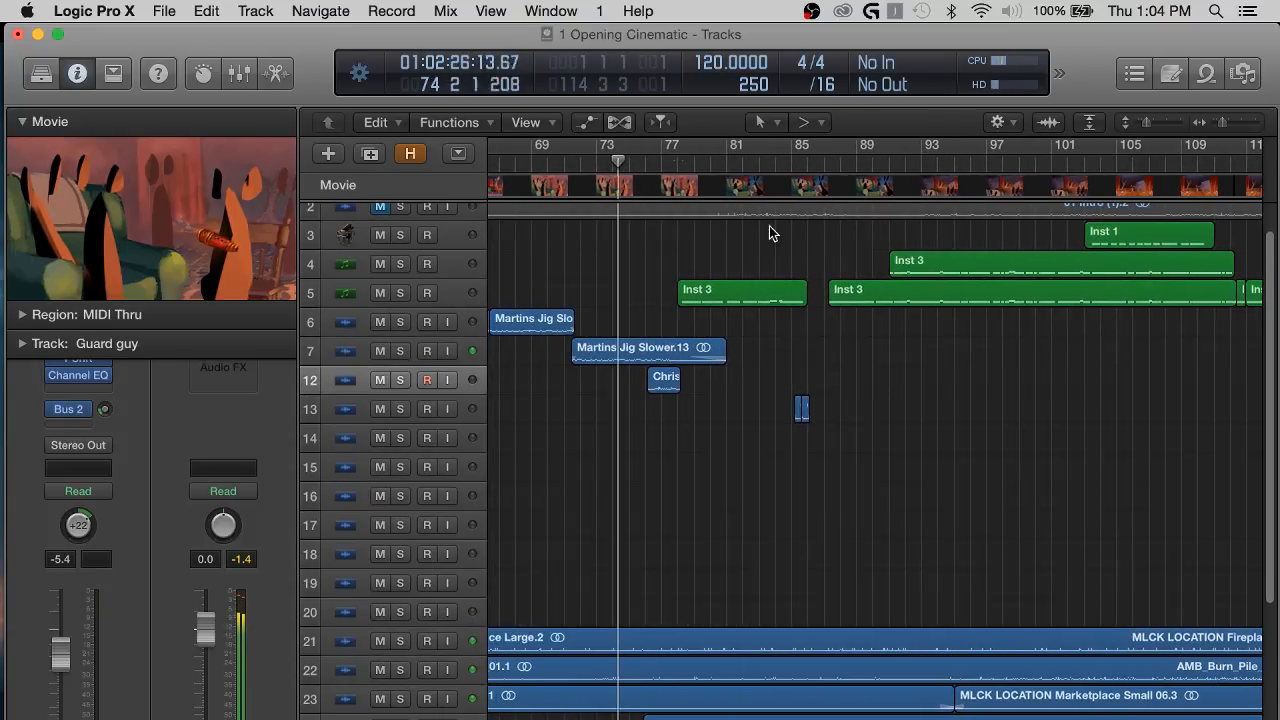
click(662, 165)
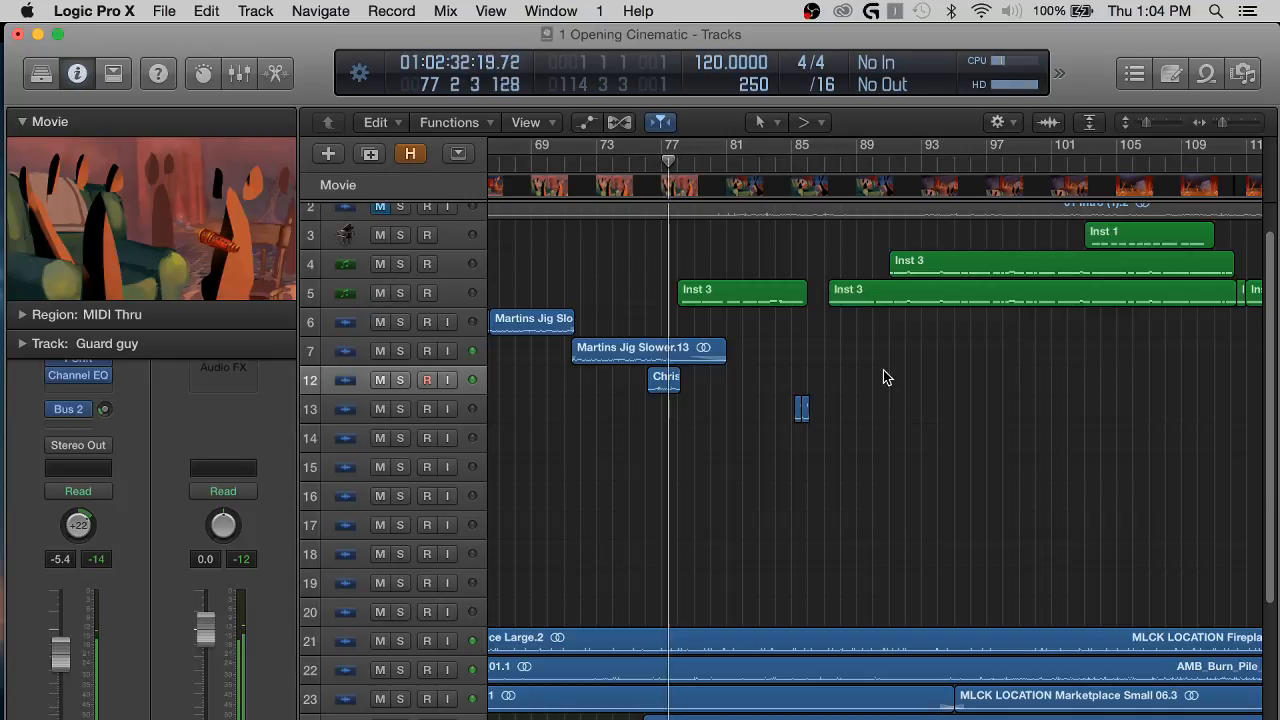
Mute the Guard guy track and move it up directly below track 3, the piano track.
click(381, 380)
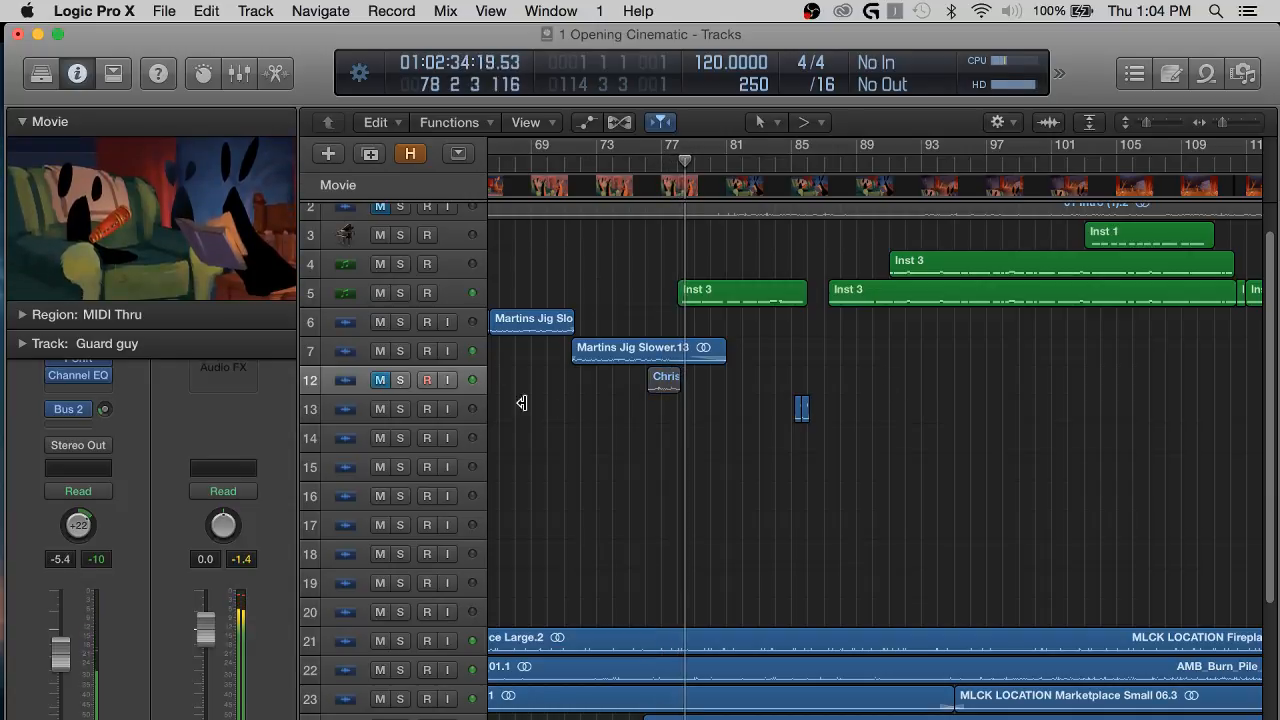
drag(360, 378, 376, 263)
click(556, 272)
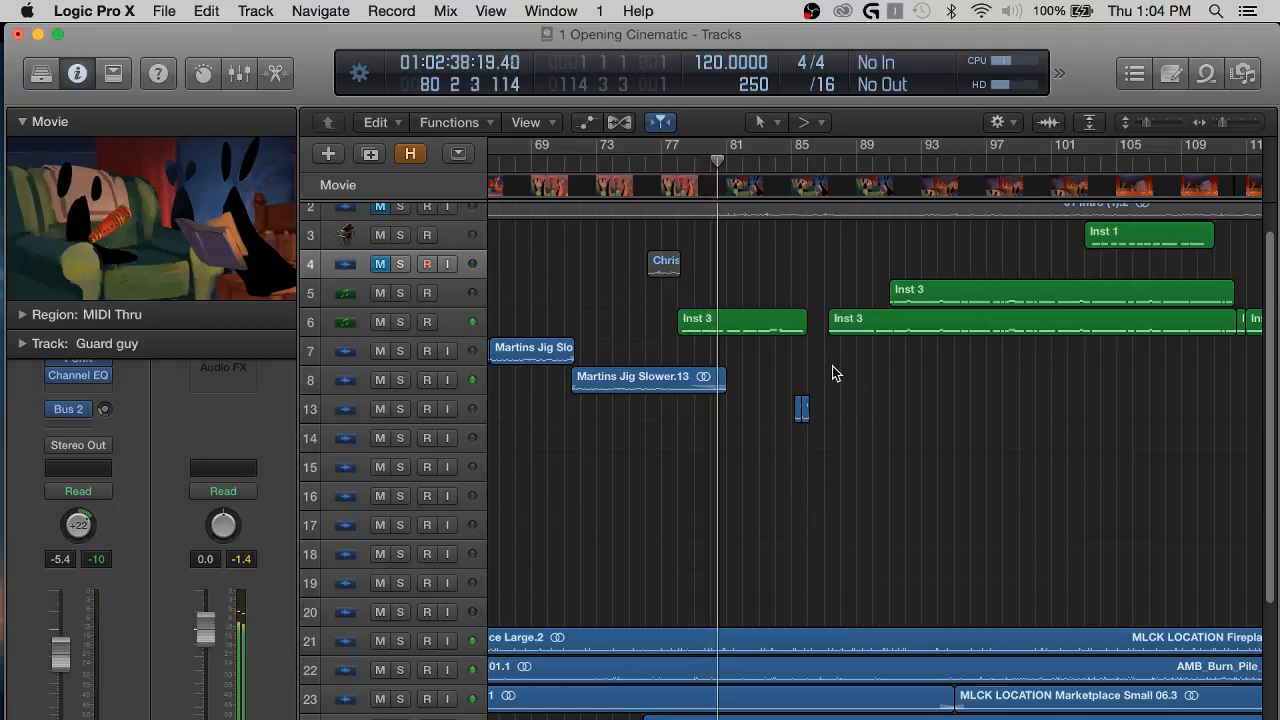
Widen the track headers to show the track names and move the Lookingglass track directly below Guard guy.
key(super+Right)
key(super+Right)
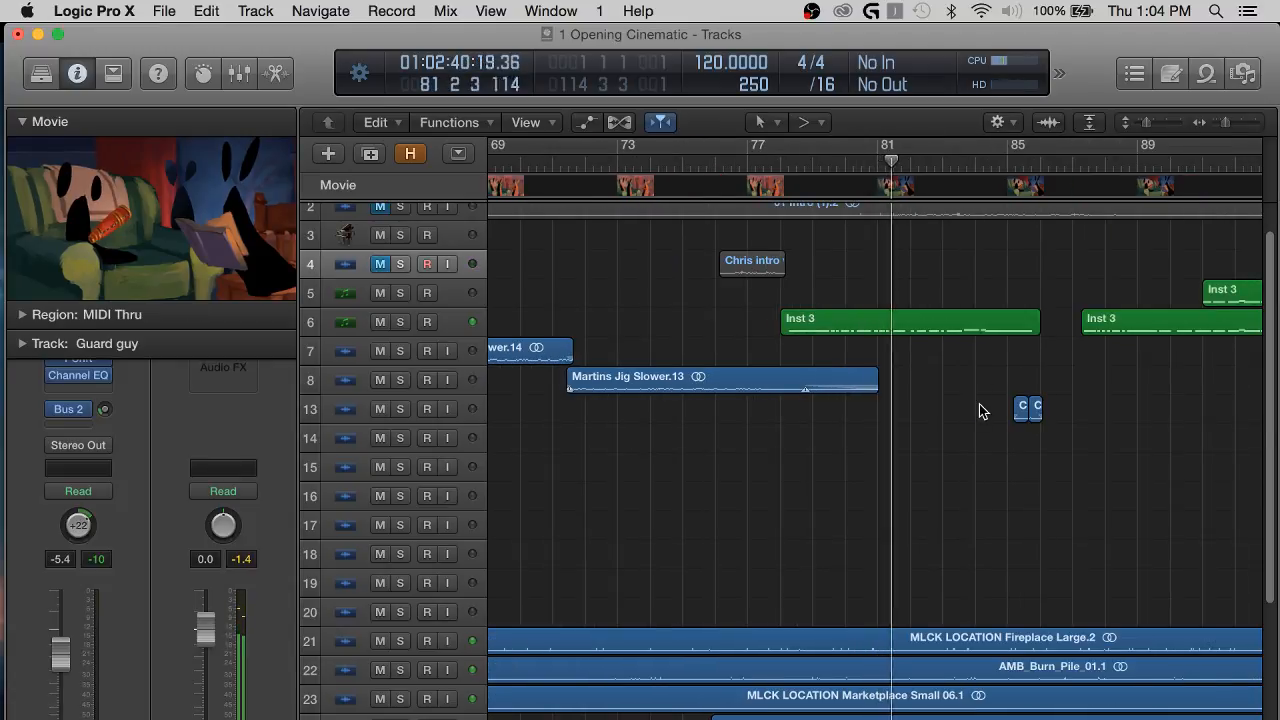
scroll(1028, 370, right, 3)
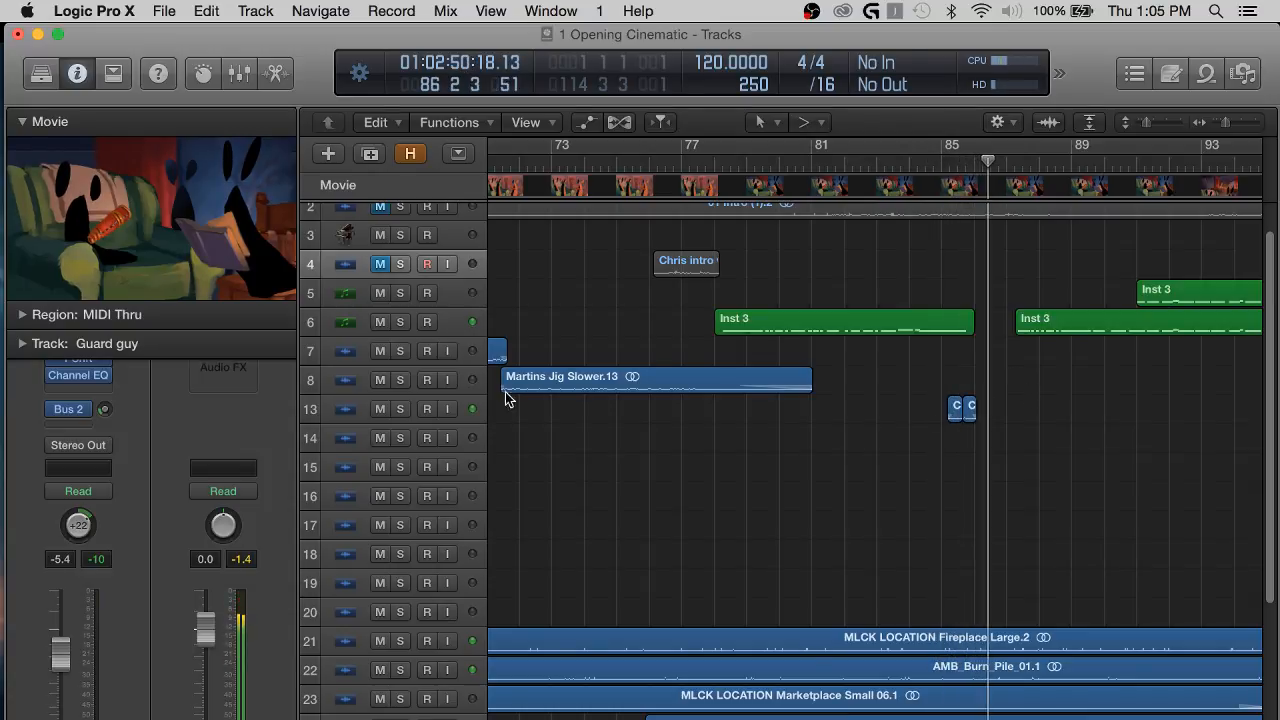
drag(487, 414, 643, 409)
drag(541, 410, 560, 294)
click(1075, 292)
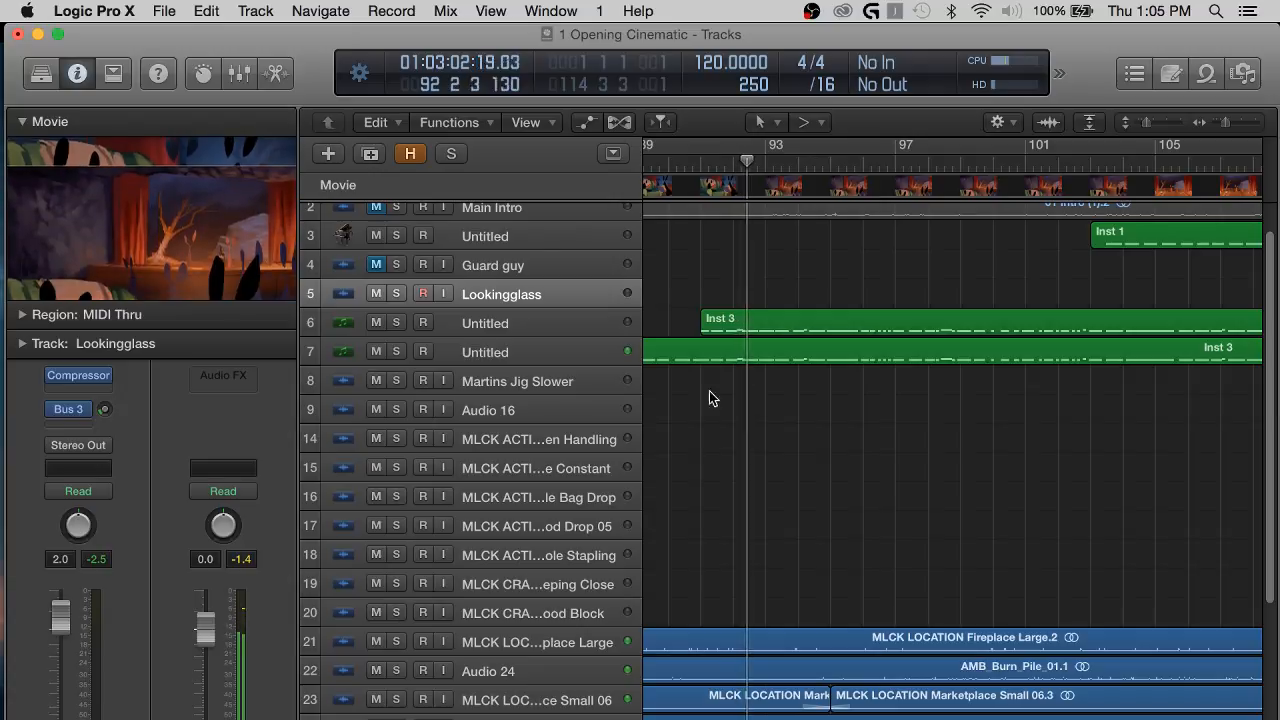
Enlarge the track heights and look over the Inst 3 and Inst 1 MIDI regions towards the end of the cinematic.
key(super+Down)
key(super+Down)
key(super+Down)
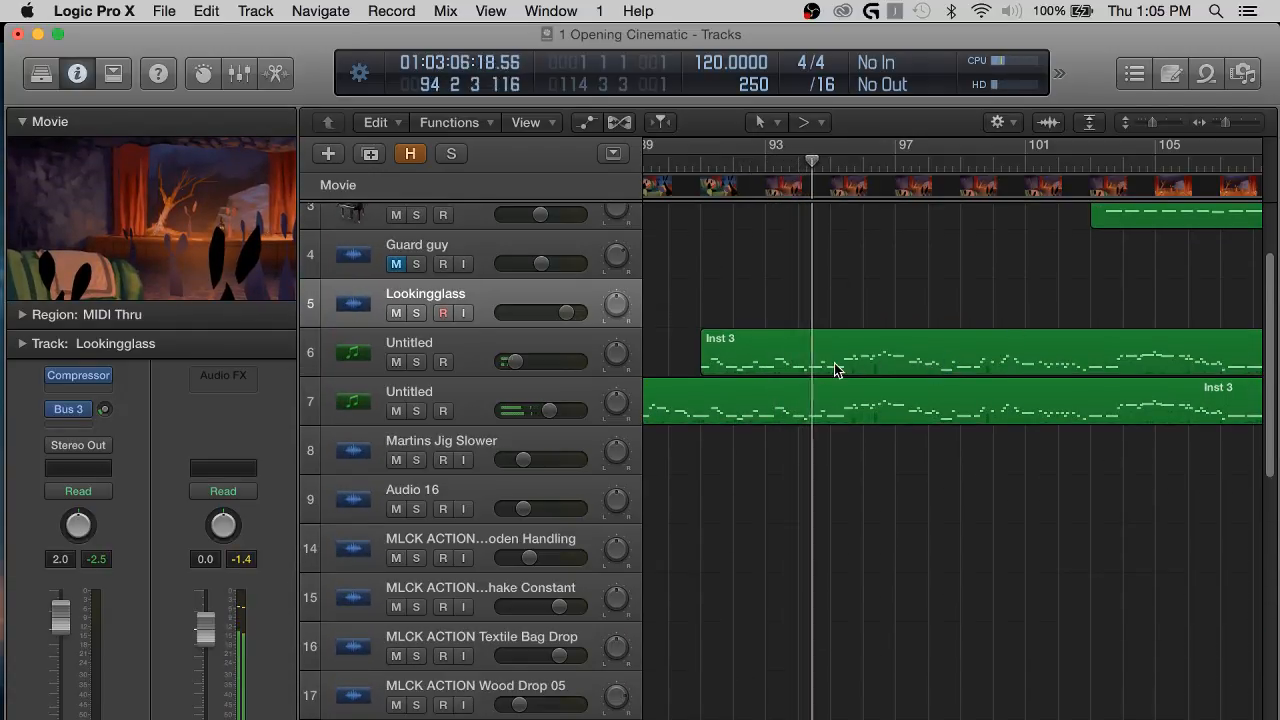
scroll(1044, 371, right, 5)
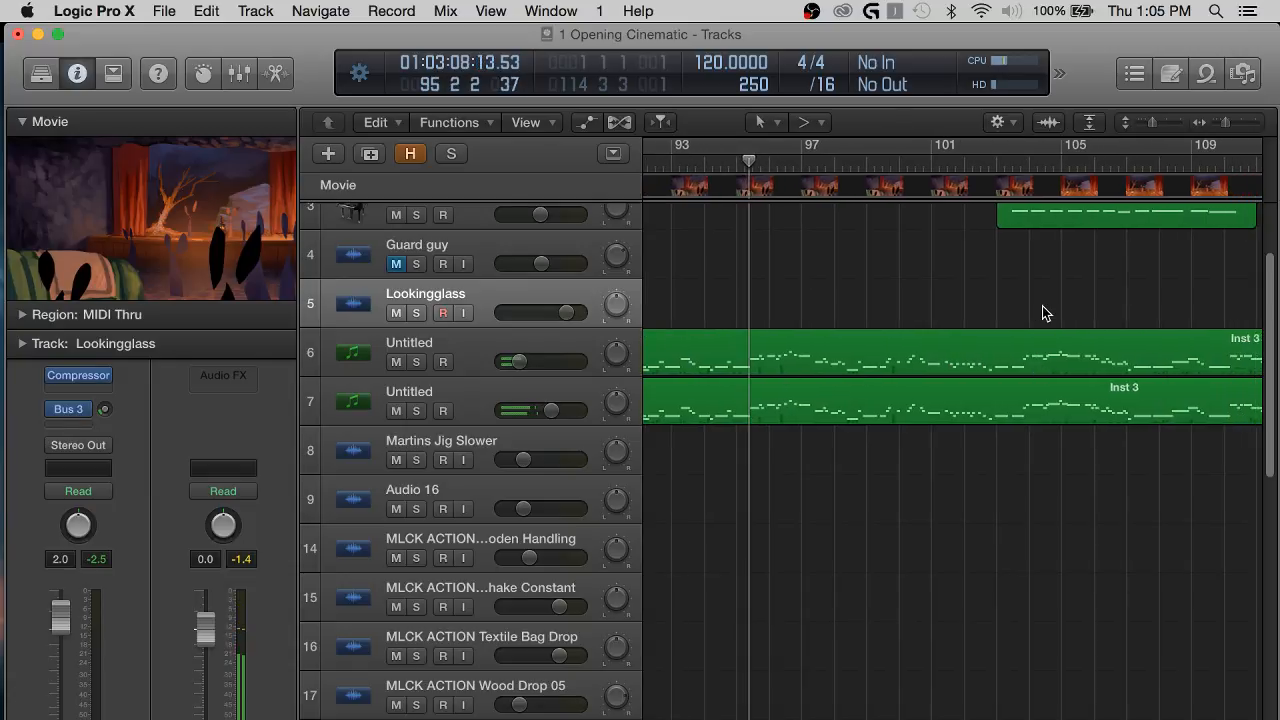
scroll(950, 291, right, 3)
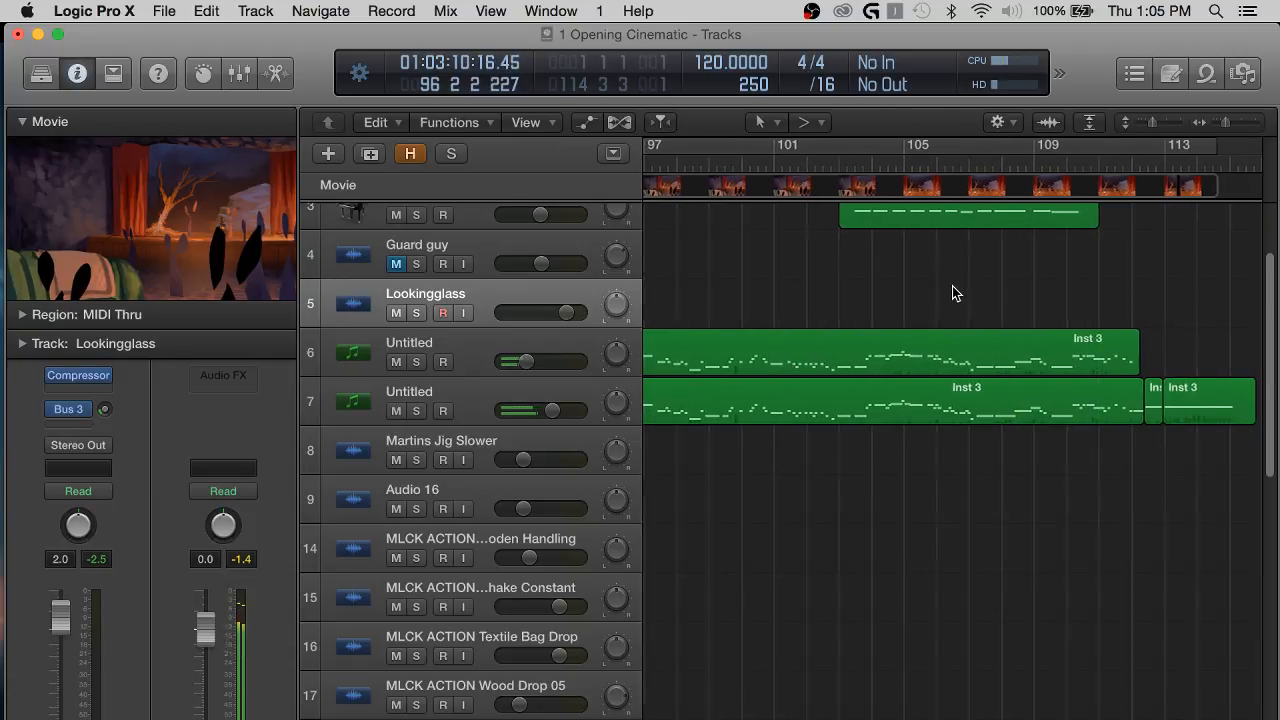
scroll(947, 293, up, 2)
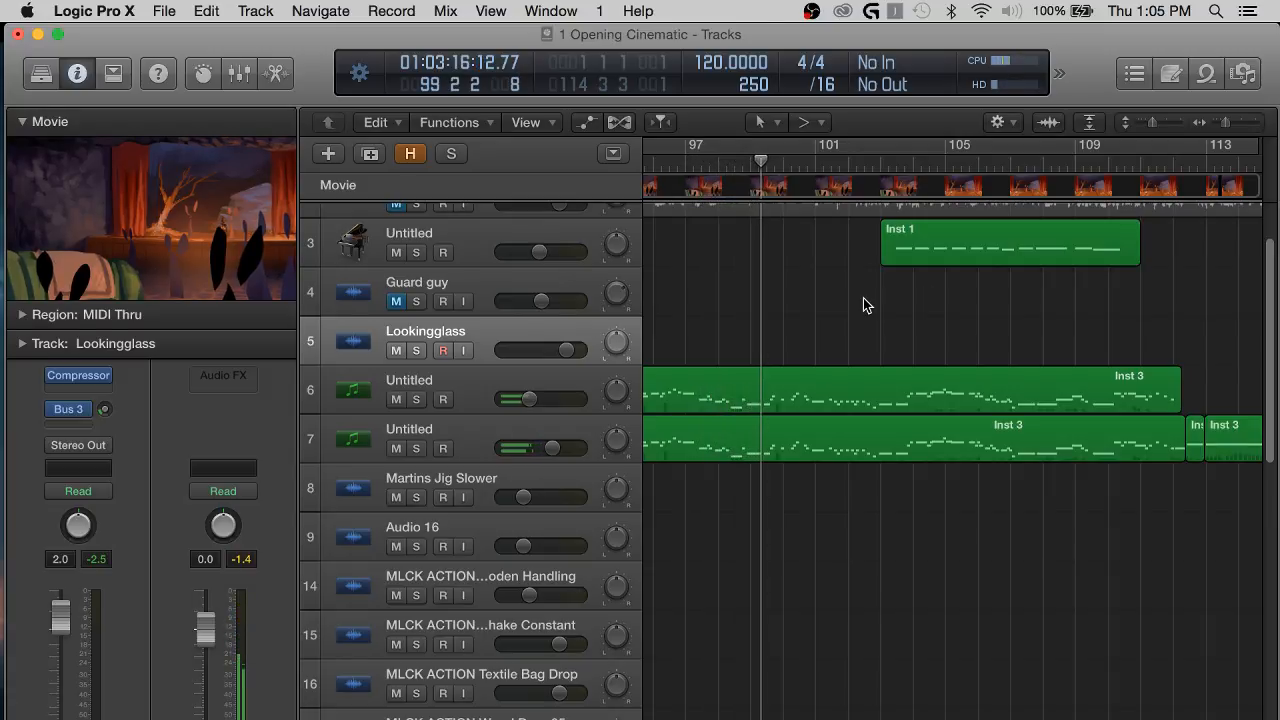
scroll(965, 293, left, 10)
scroll(965, 293, right, 10)
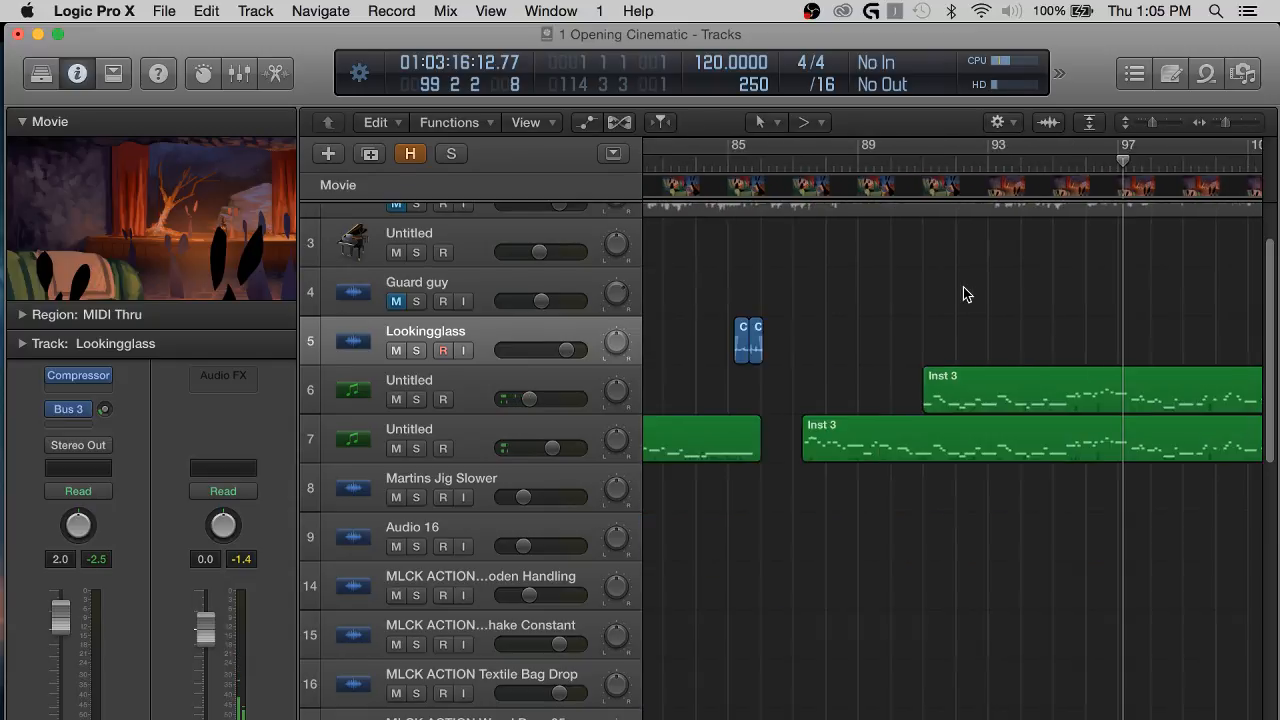
Play the end of the cinematic from bar 111 and return the playhead to the start of the project.
click(876, 162)
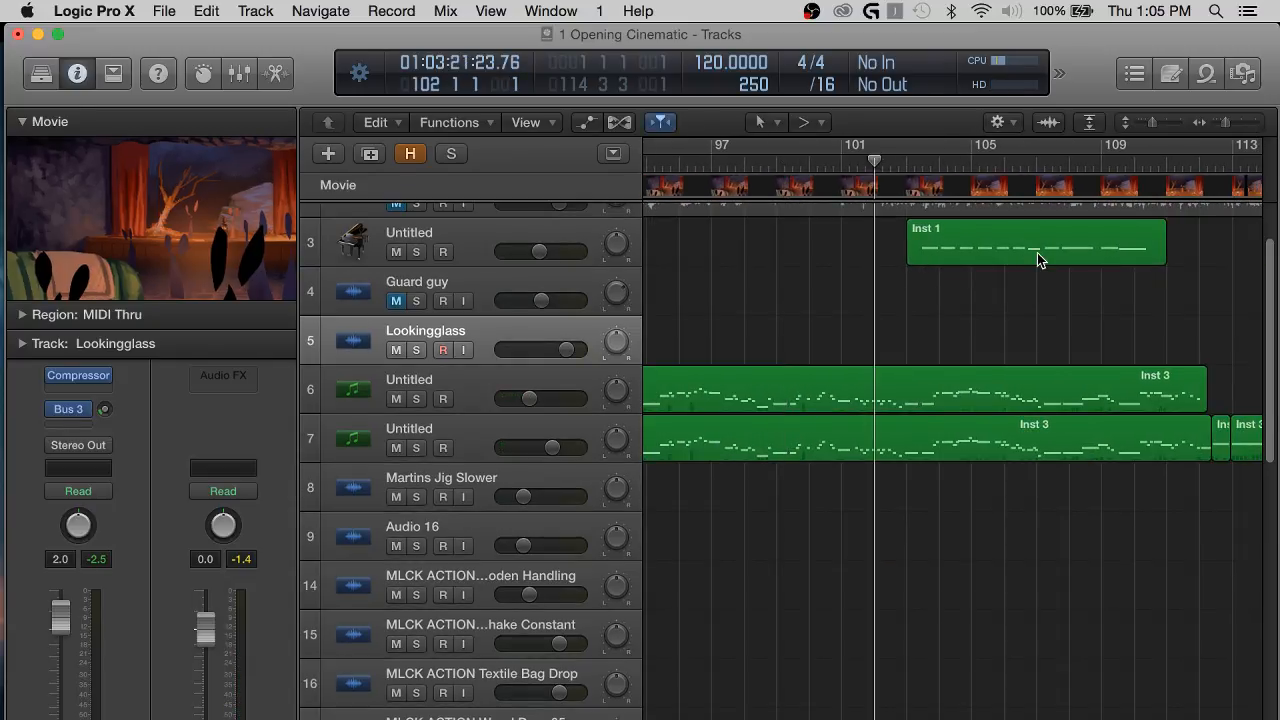
scroll(1082, 166, right, 2)
click(1109, 168)
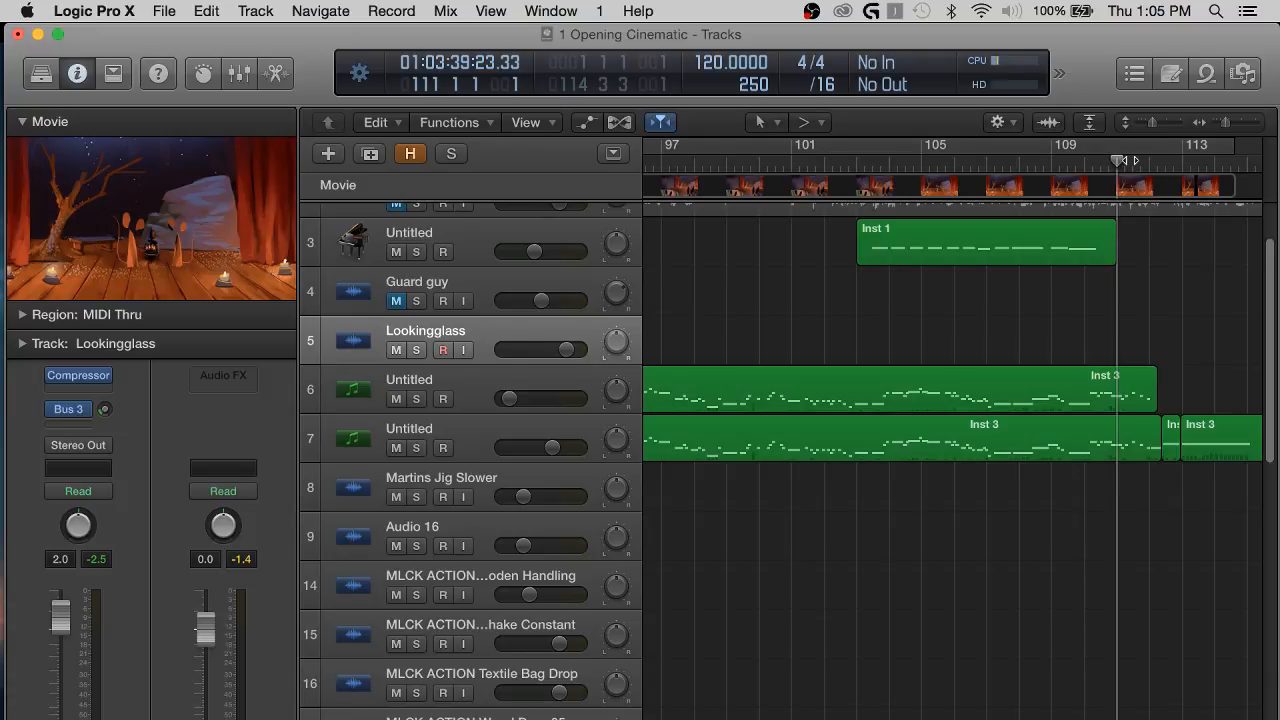
key(space)
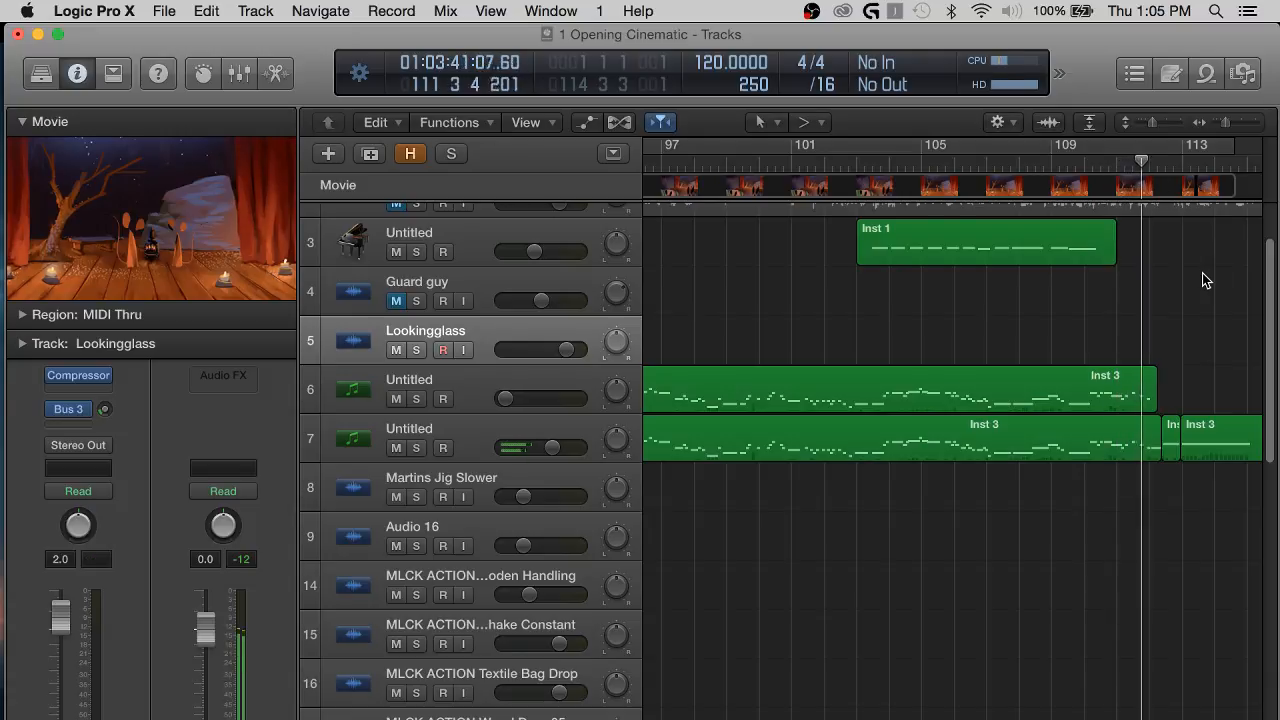
scroll(1202, 273, right, 8)
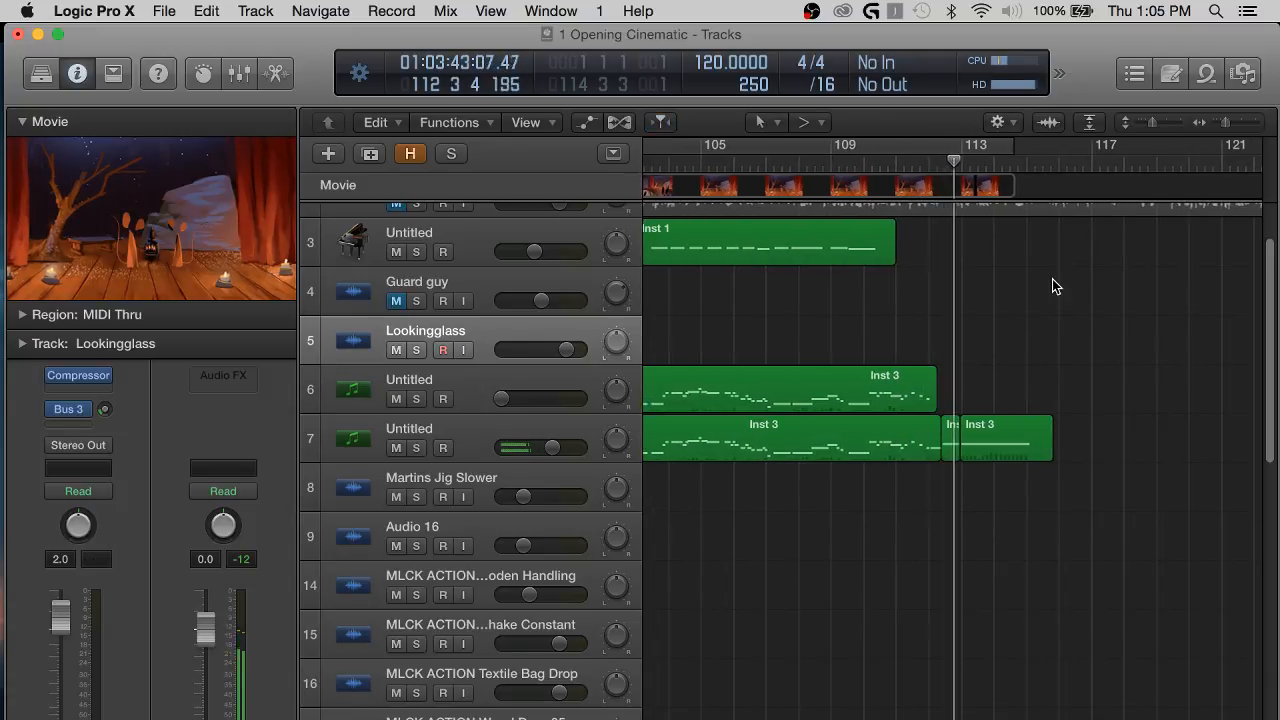
key(space)
key(Return)
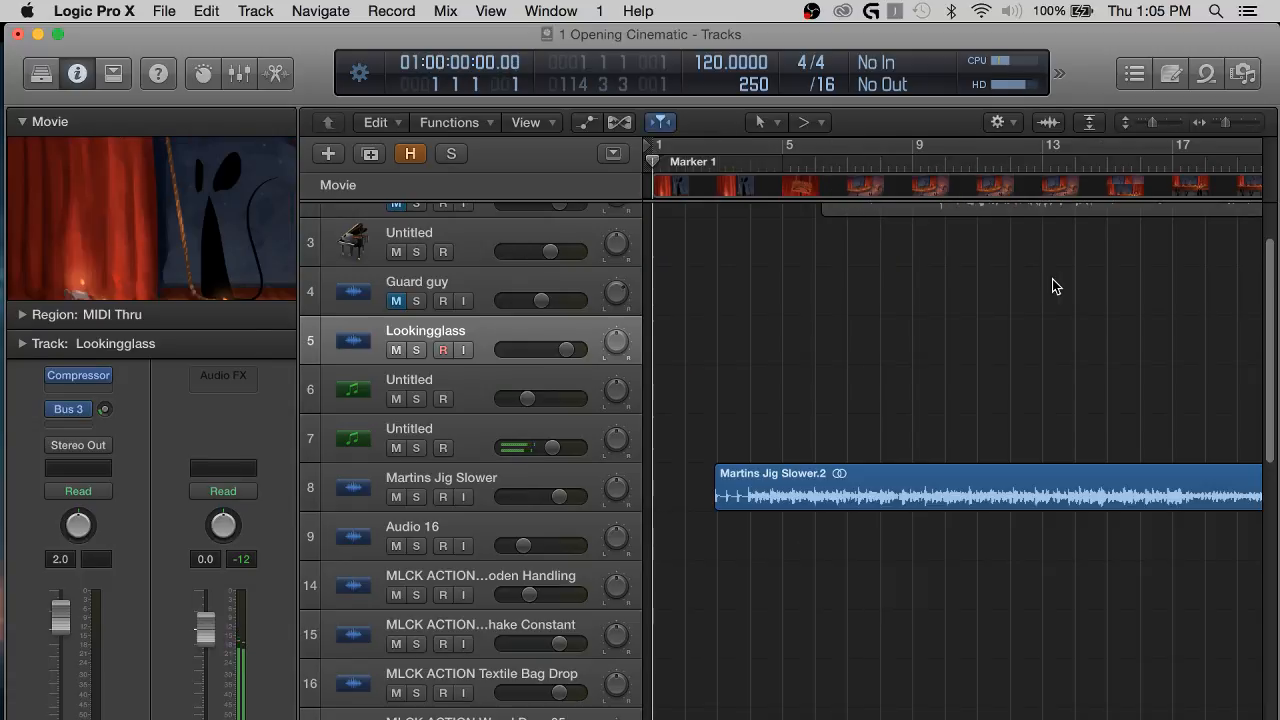
Unmute the Main Intro track and select it.
scroll(748, 297, up, 3)
click(396, 286)
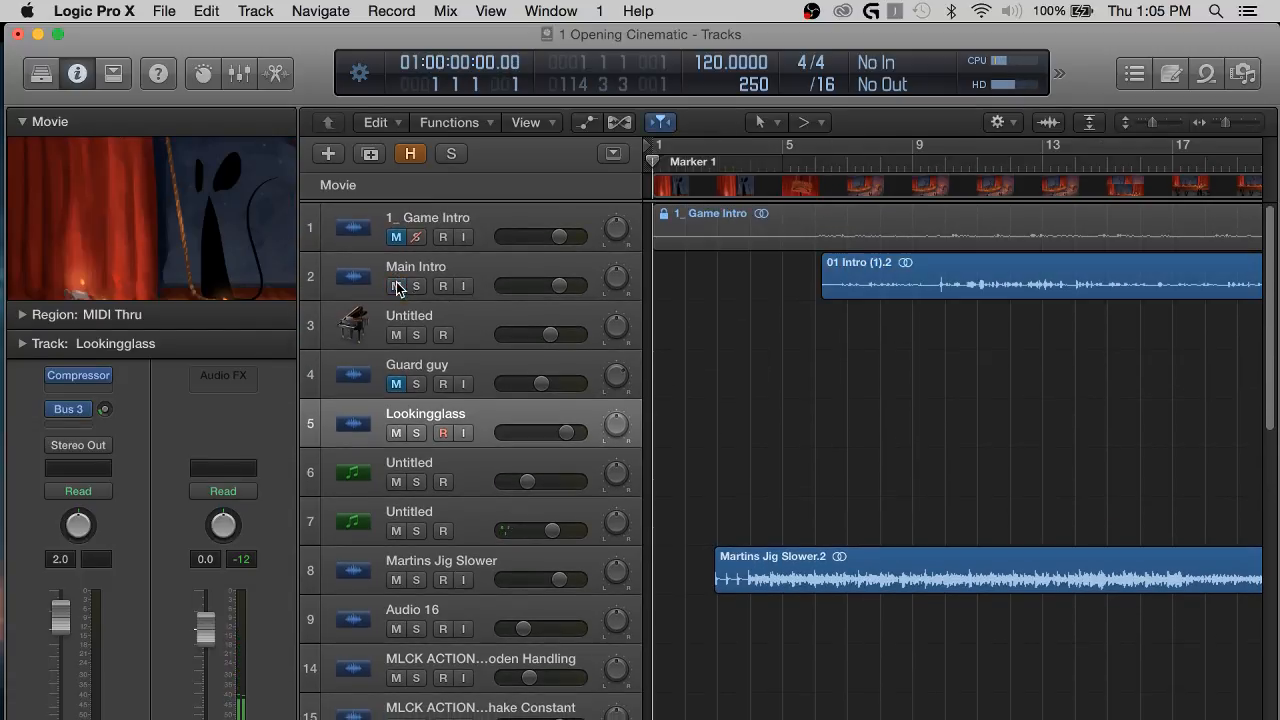
scroll(879, 336, right, 5)
scroll(879, 336, left, 3)
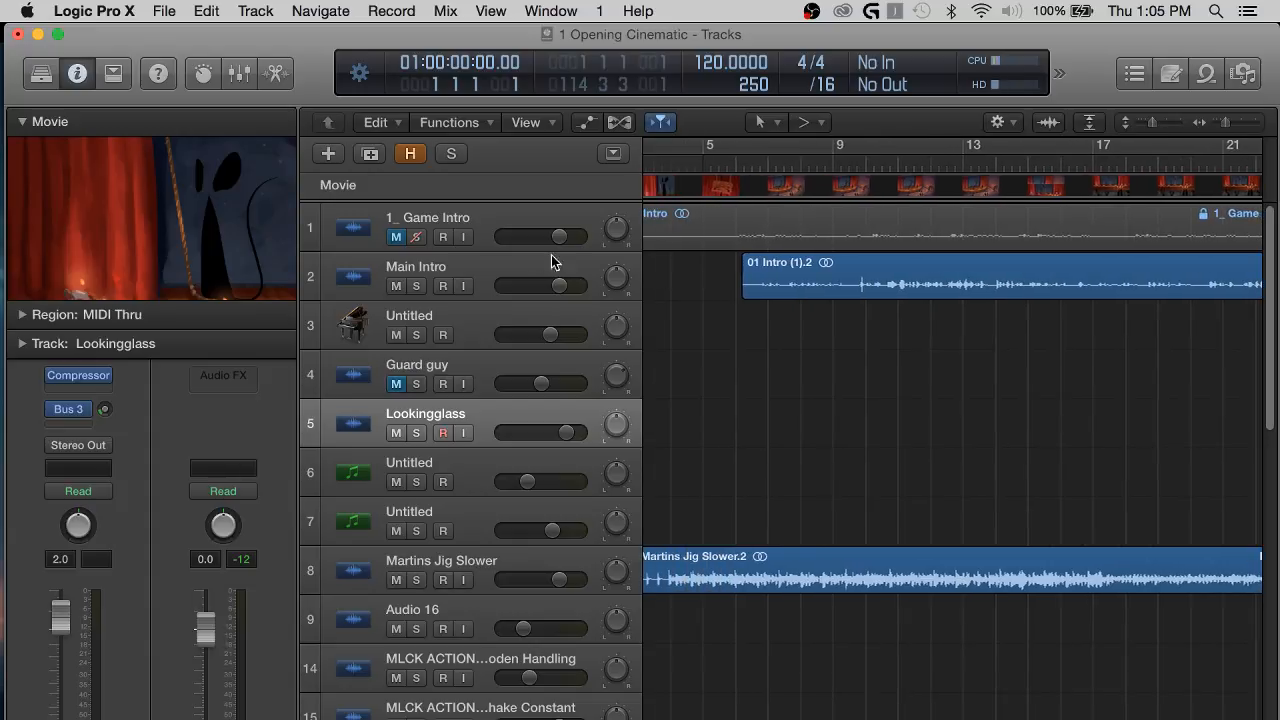
click(503, 268)
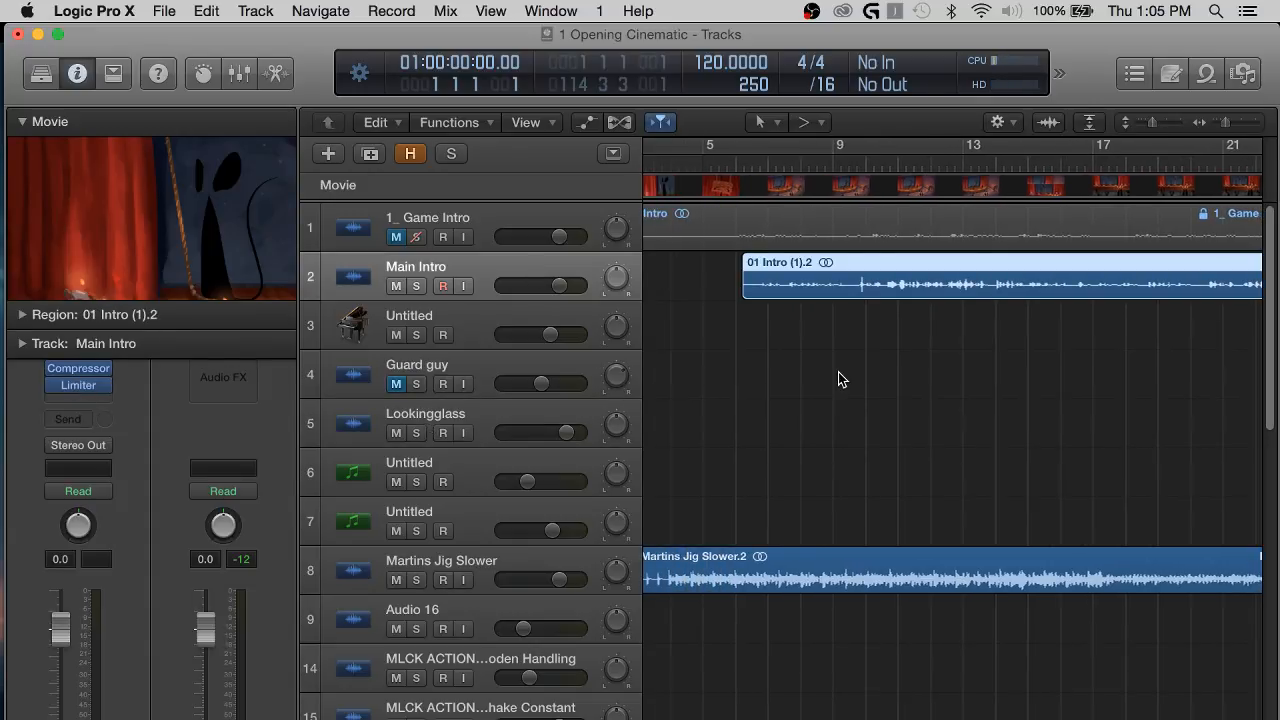
Clear the Main Intro region selection and play the cinematic from bar 5, beat 3.
scroll(840, 378, left, 2)
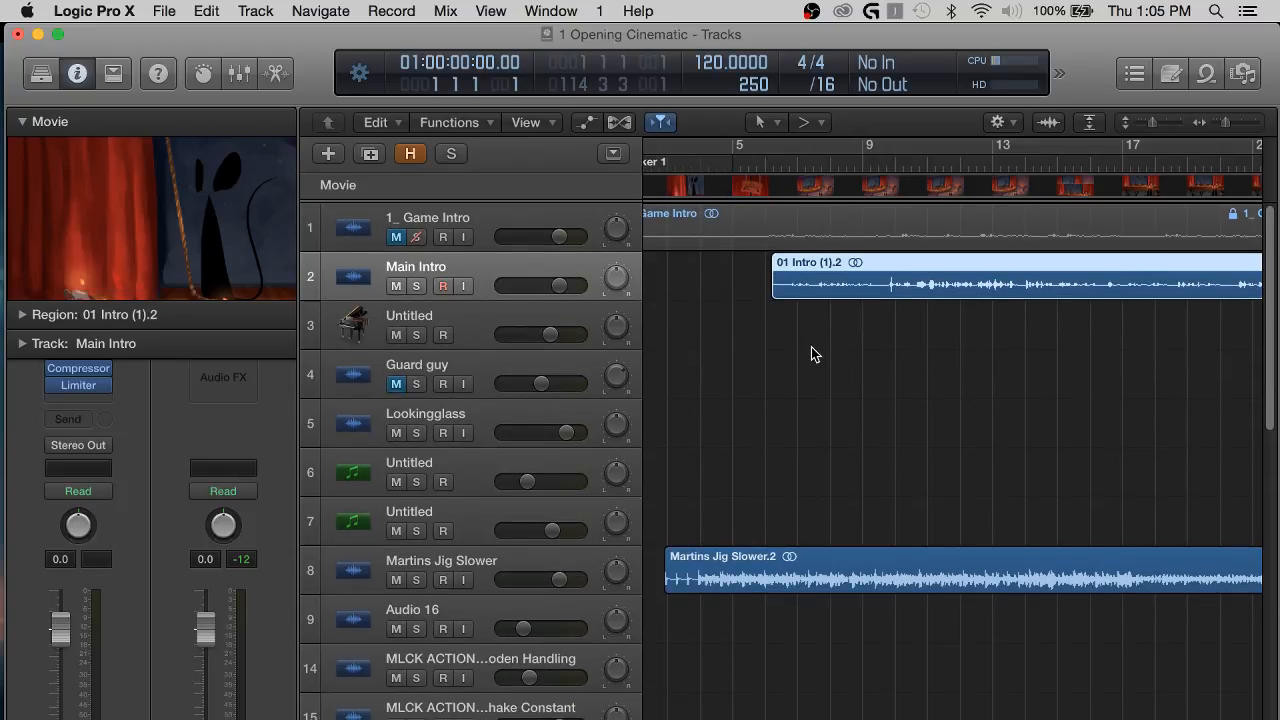
click(686, 260)
scroll(686, 260, left, 3)
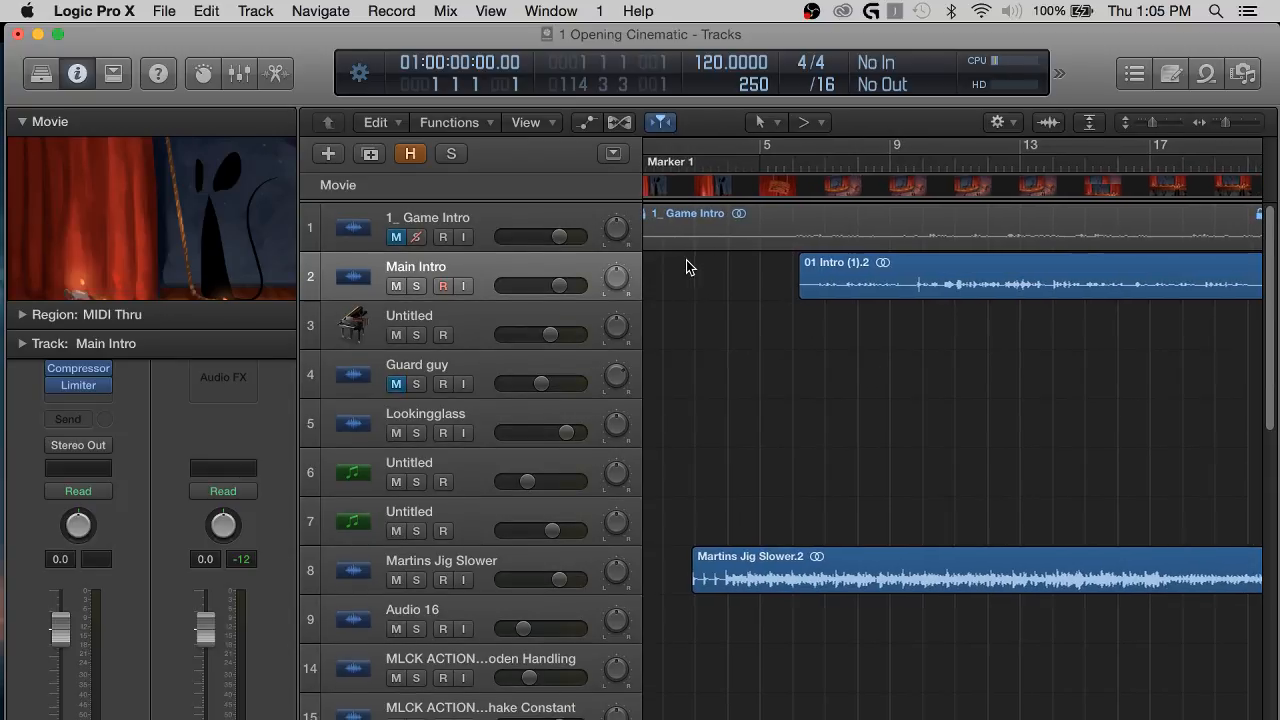
click(799, 164)
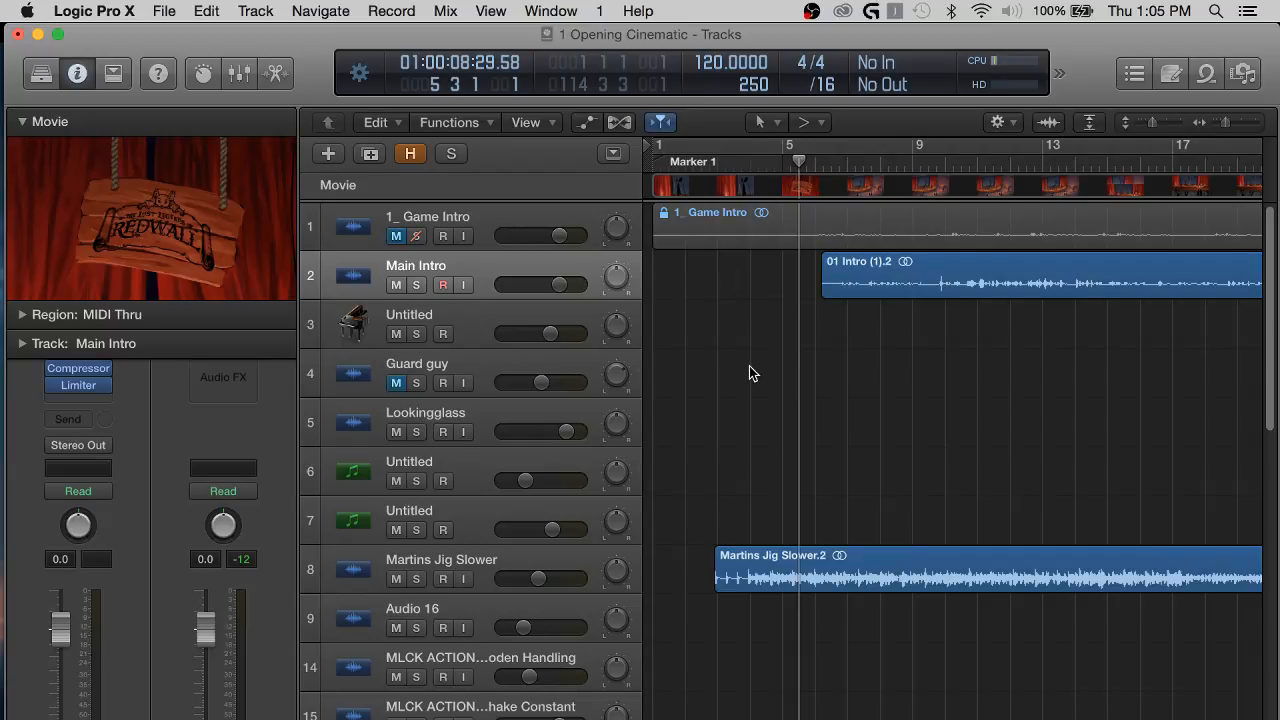
key(space)
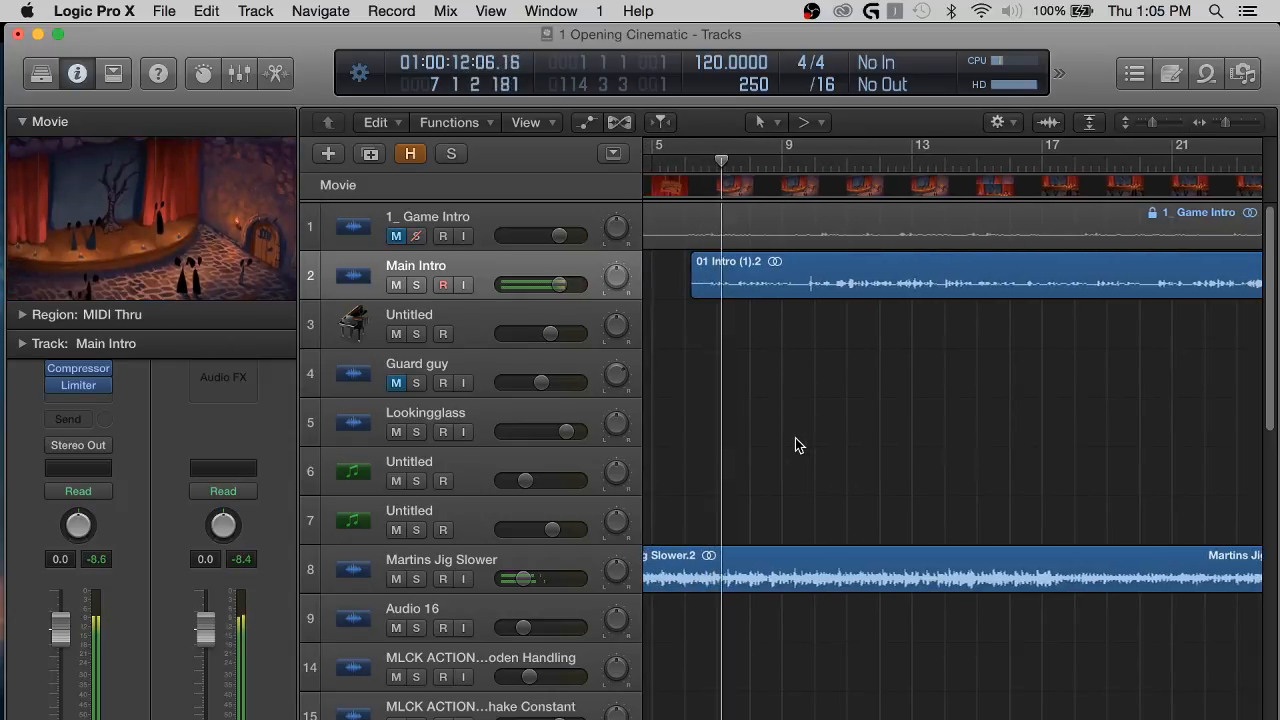
Enlarge the track heights to inspect the Main Intro waveform and show the tracks' volume automation.
key(super+Down)
key(super+Down)
key(super+Down)
key(super+Down)
key(super+Down)
key(super+Down)
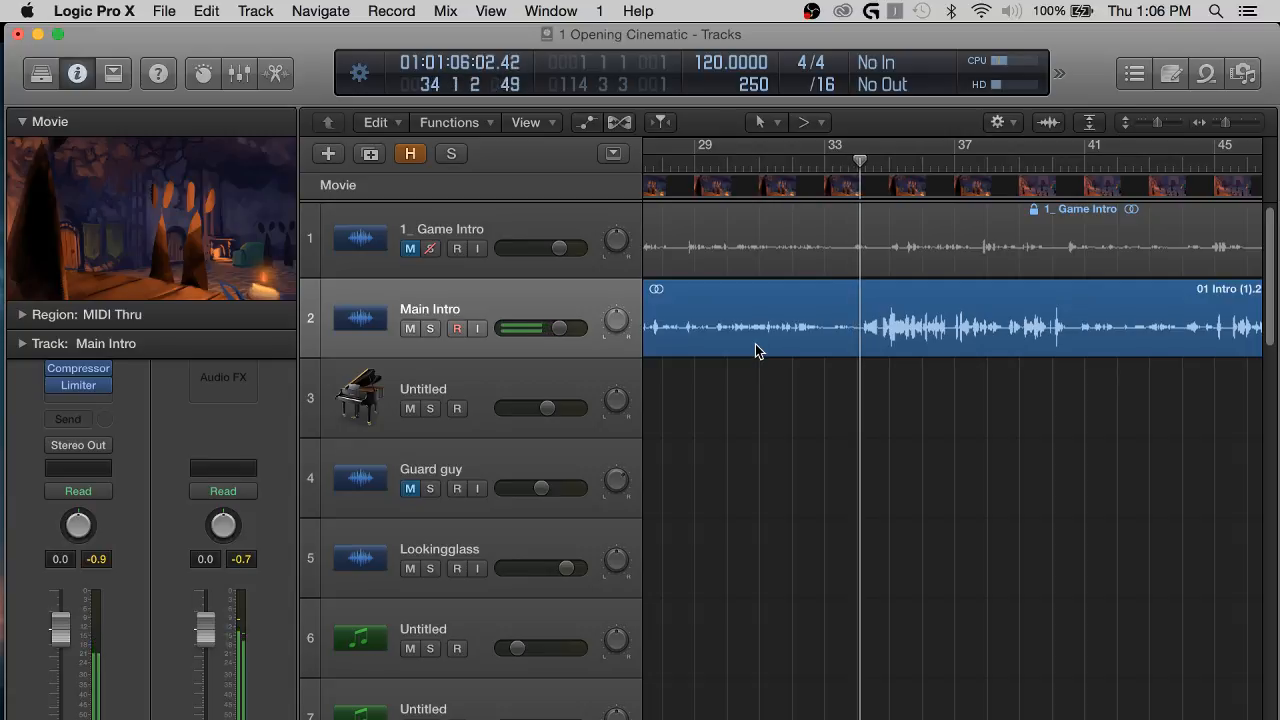
key(a)
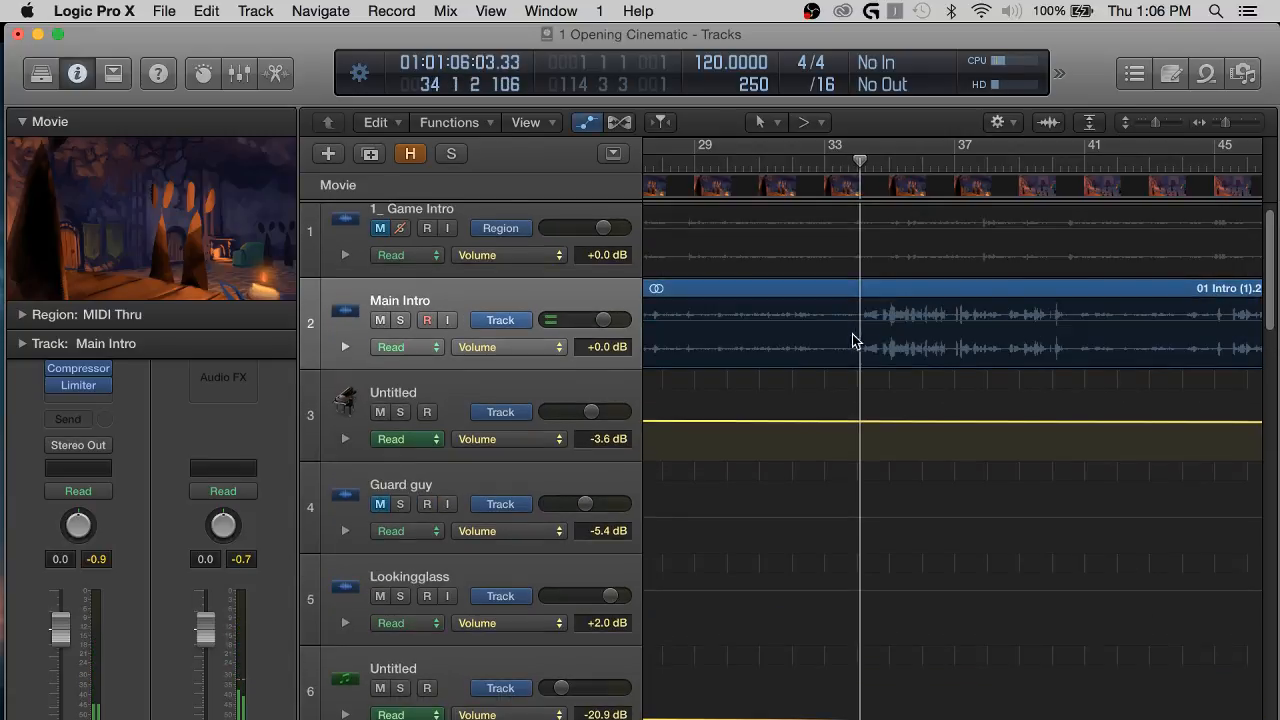
Raise the Main Intro volume automation between about bars 27 and 33 to +2.4 dB and hide the automation.
scroll(798, 324, left, 5)
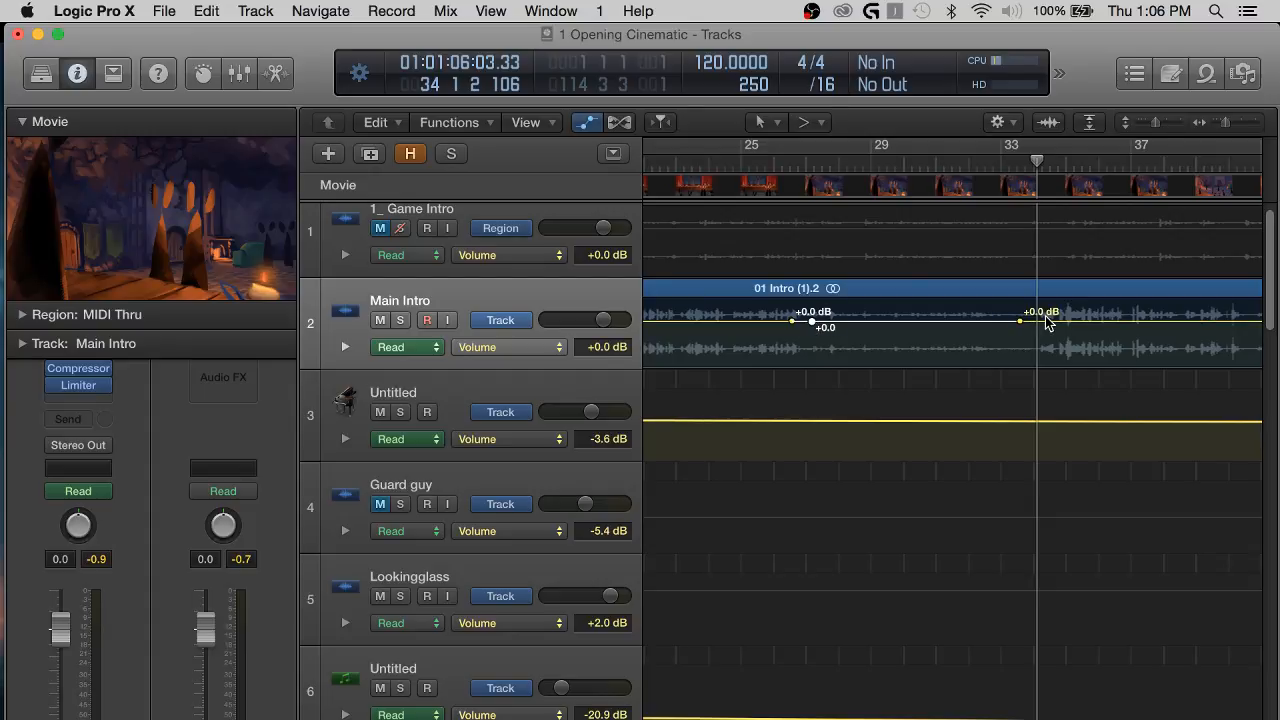
drag(949, 317, 950, 309)
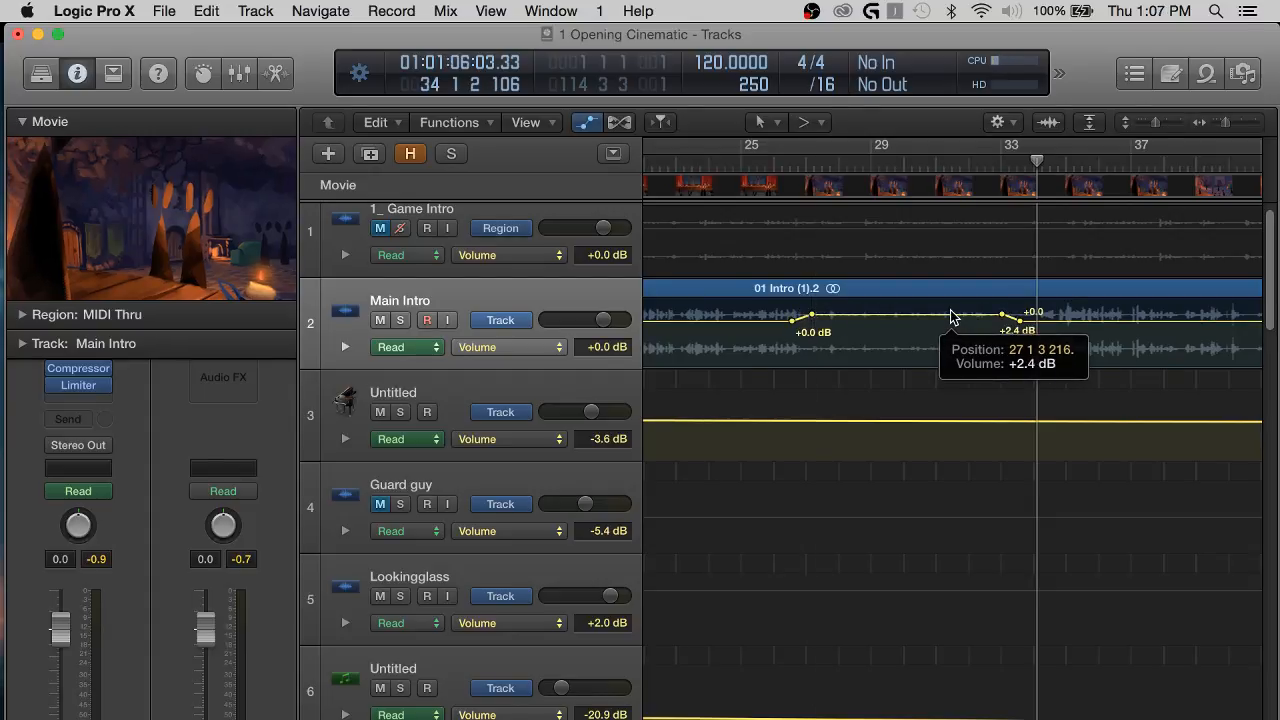
key(a)
scroll(1029, 358, right, 5)
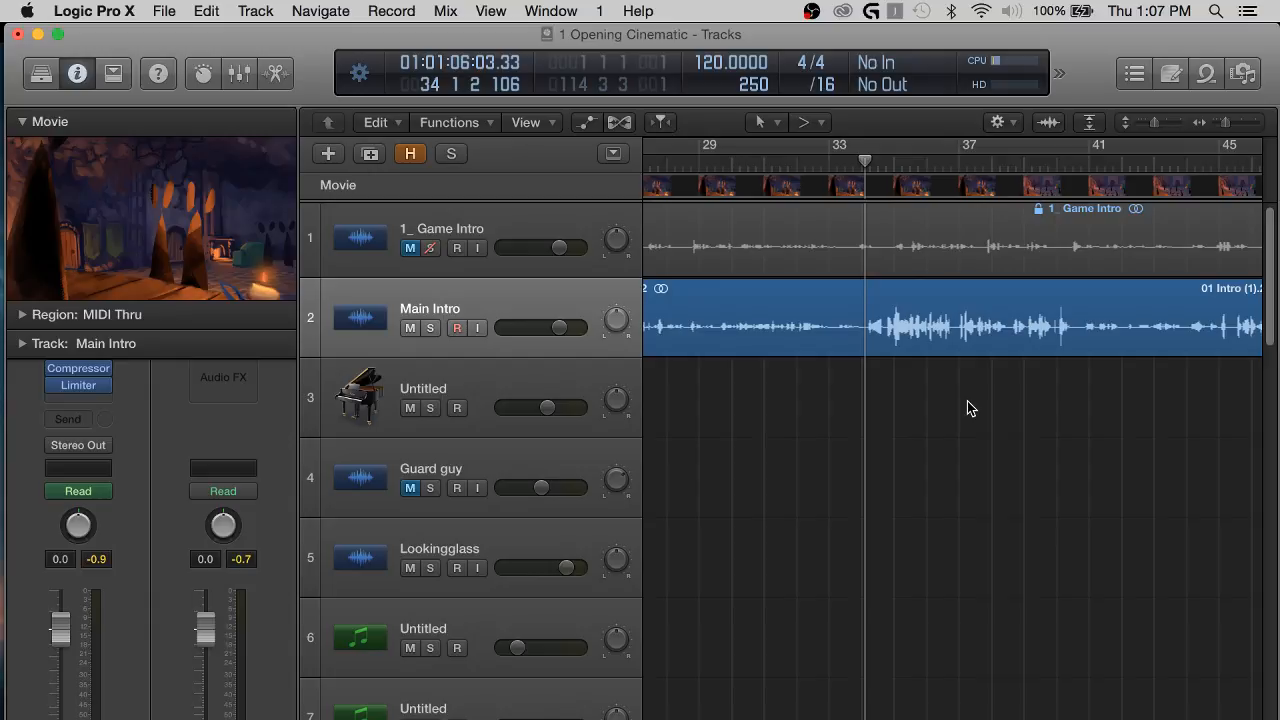
Play the cinematic from bar 34 to just before bar 40.
key(space)
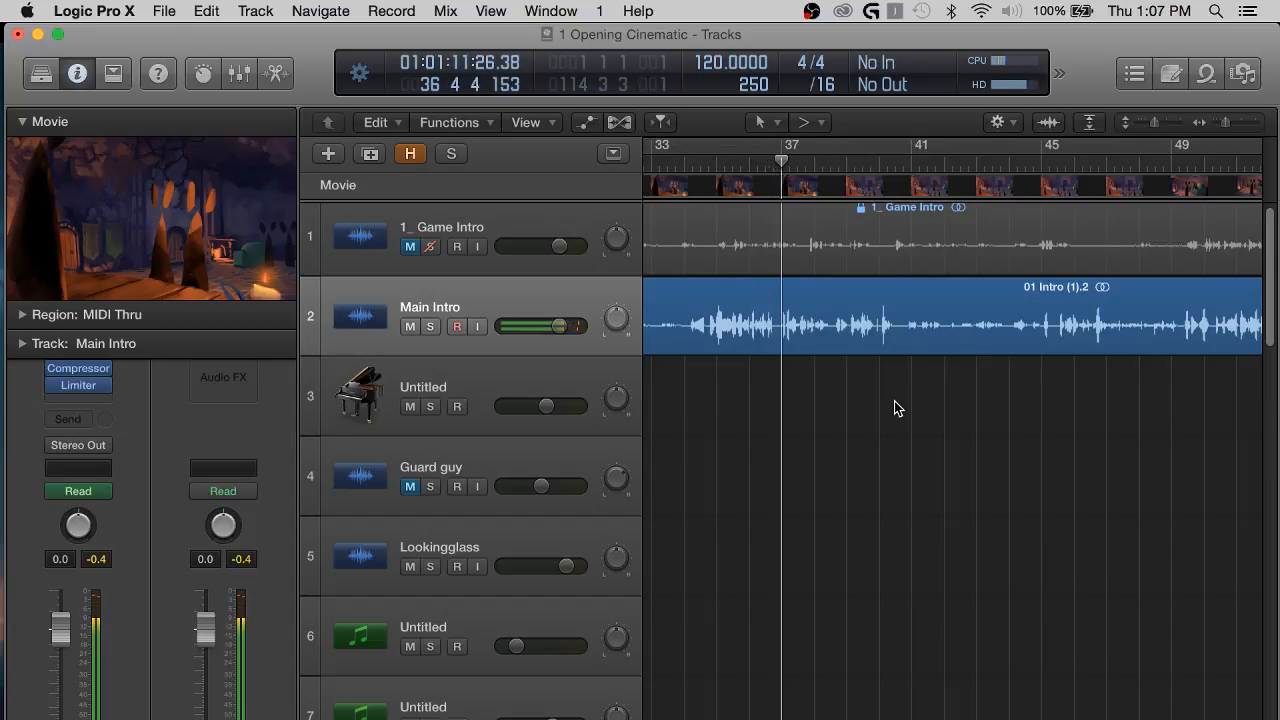
scroll(894, 401, down, 1)
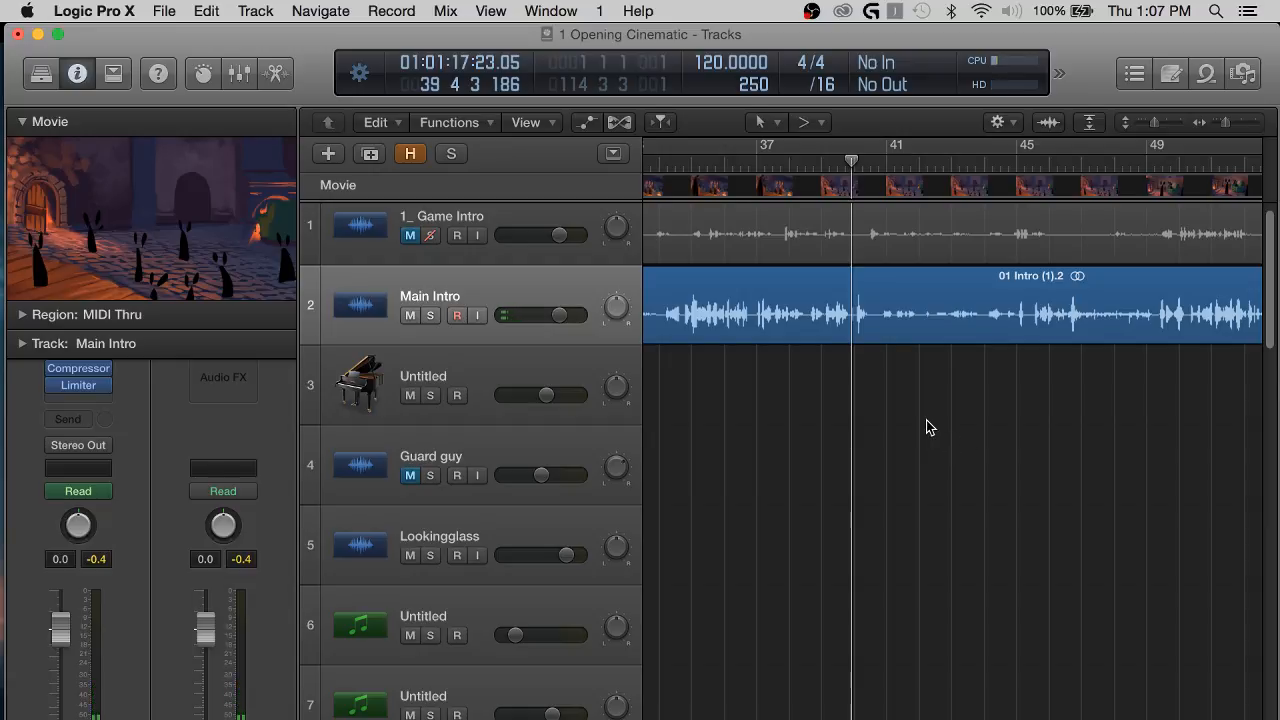
scroll(926, 426, right, 2)
scroll(926, 426, down, 1)
scroll(926, 427, up, 1)
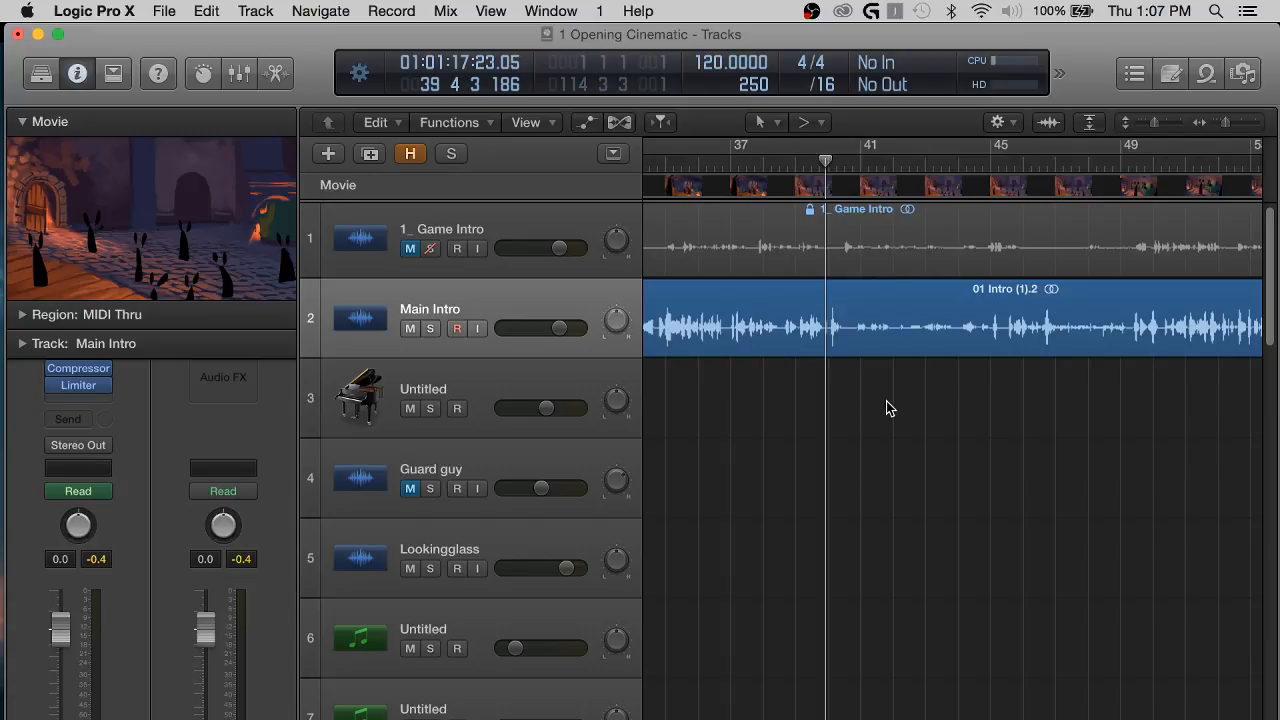
scroll(947, 405, right, 4)
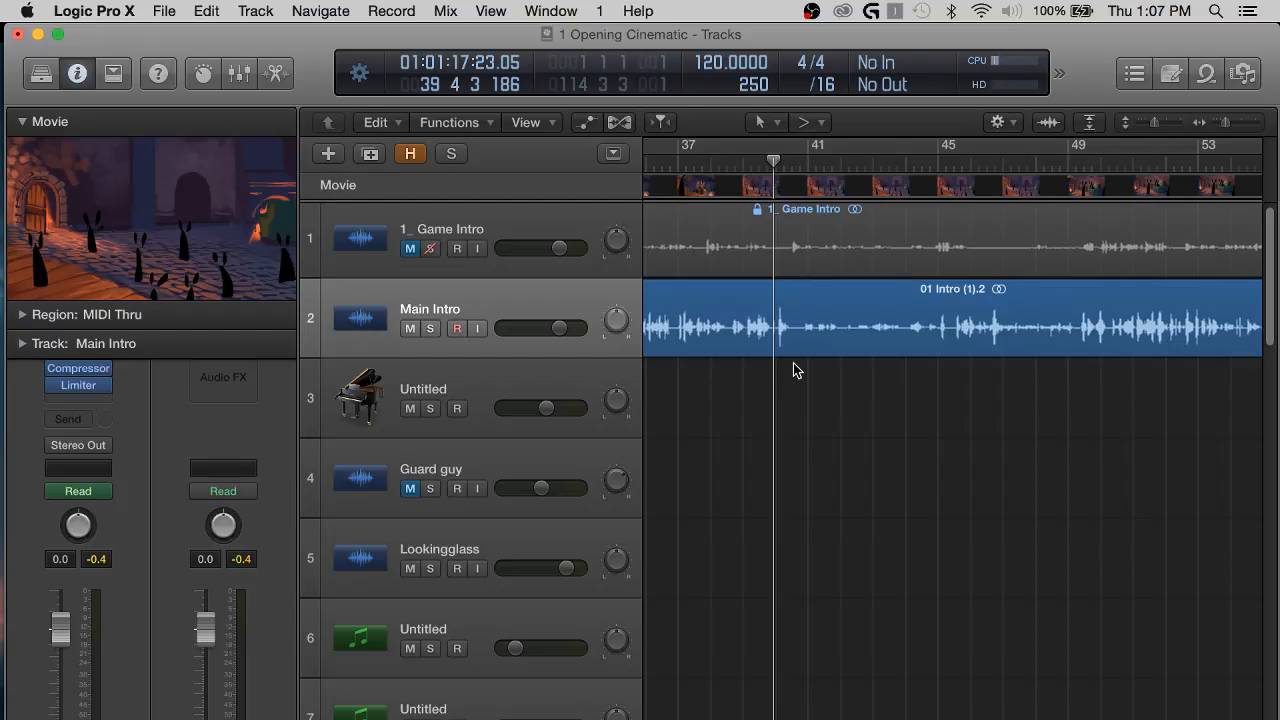
scroll(793, 370, left, 8)
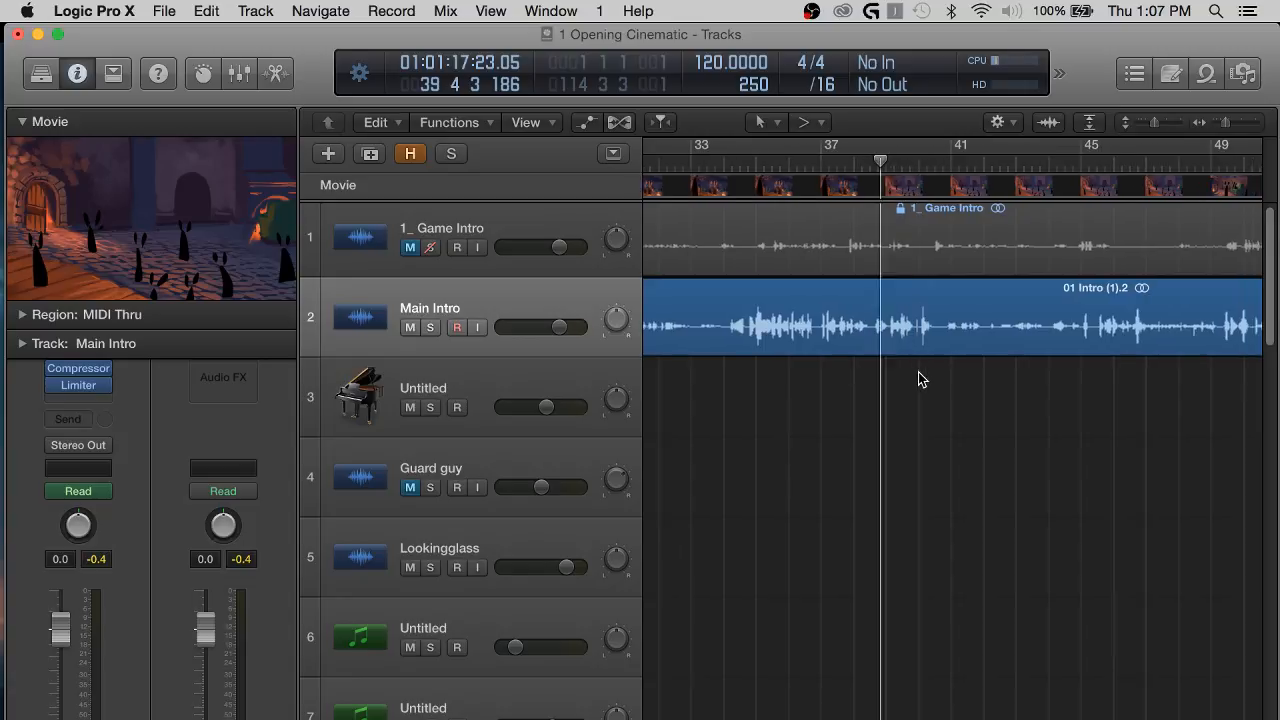
scroll(921, 378, right, 5)
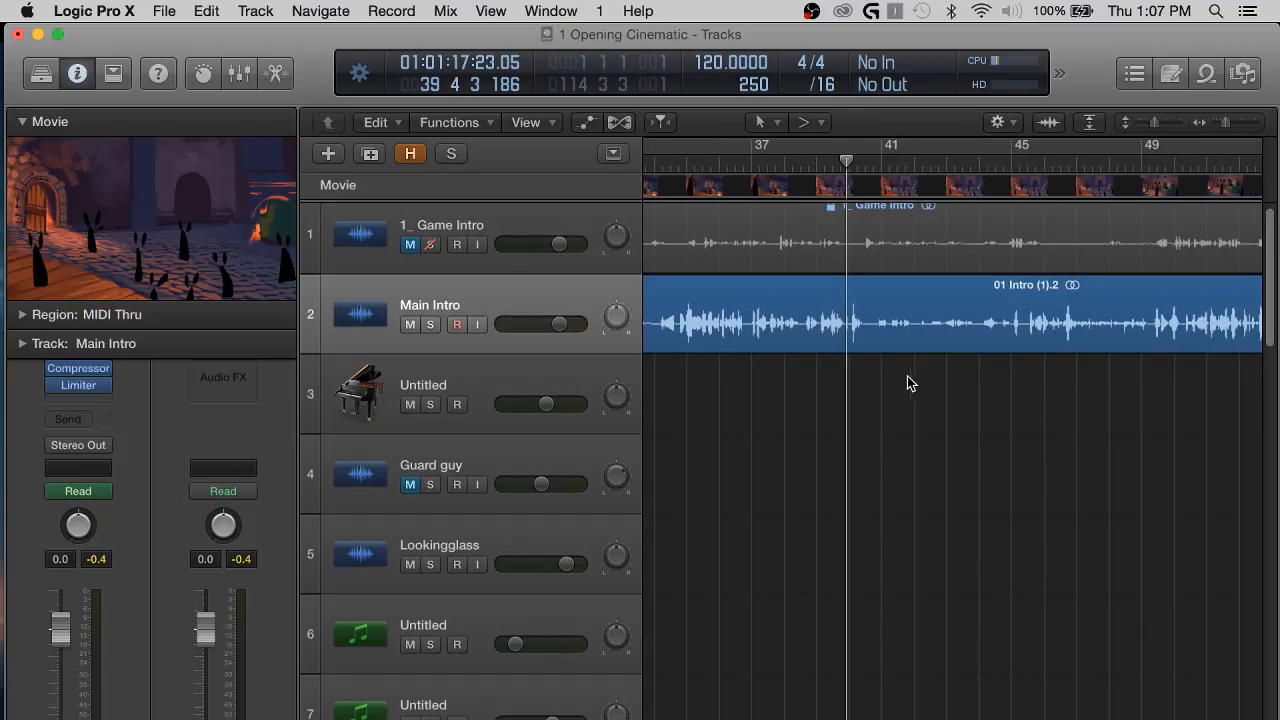
scroll(876, 383, right, 2)
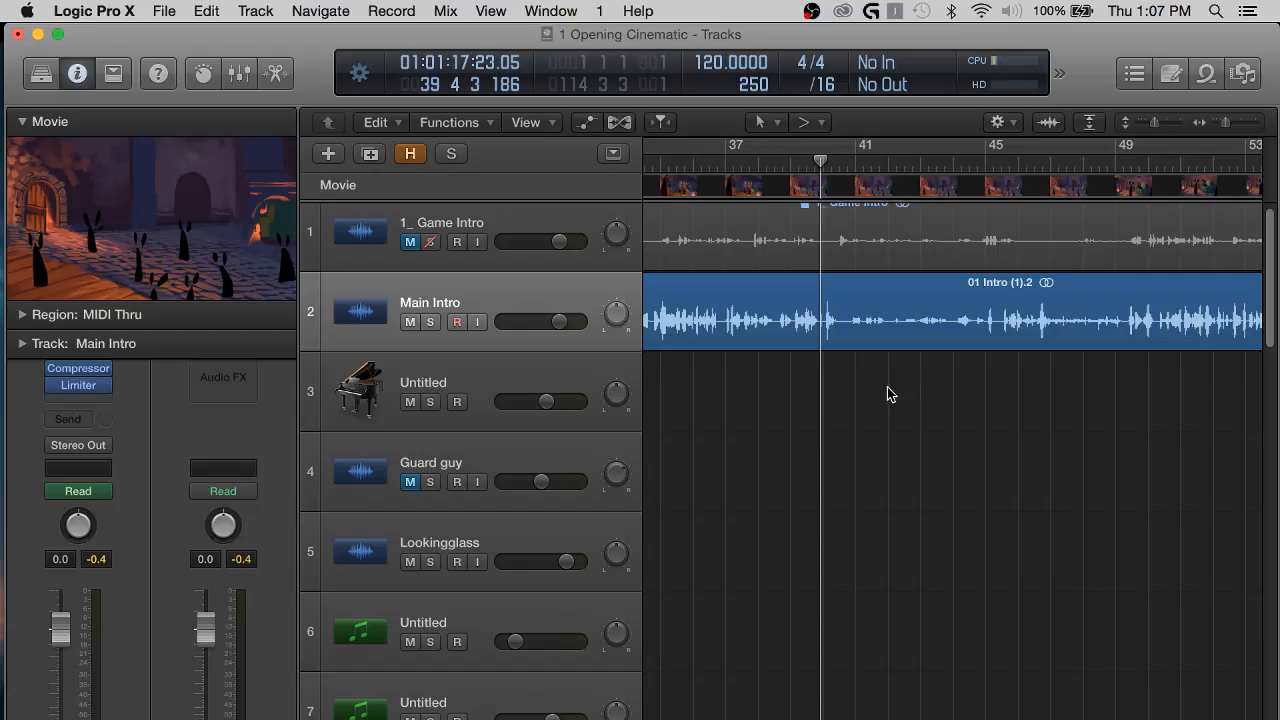
scroll(891, 394, down, 3)
scroll(872, 393, right, 2)
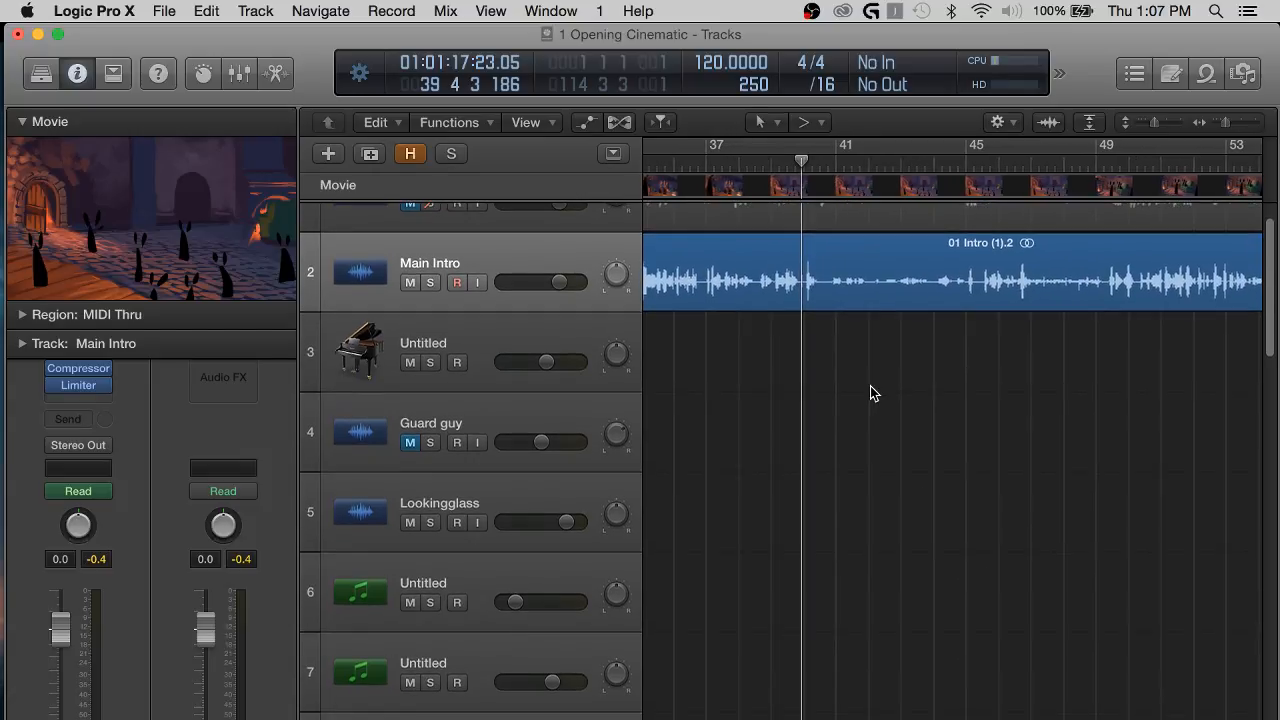
scroll(900, 385, up, 2)
scroll(927, 375, left, 2)
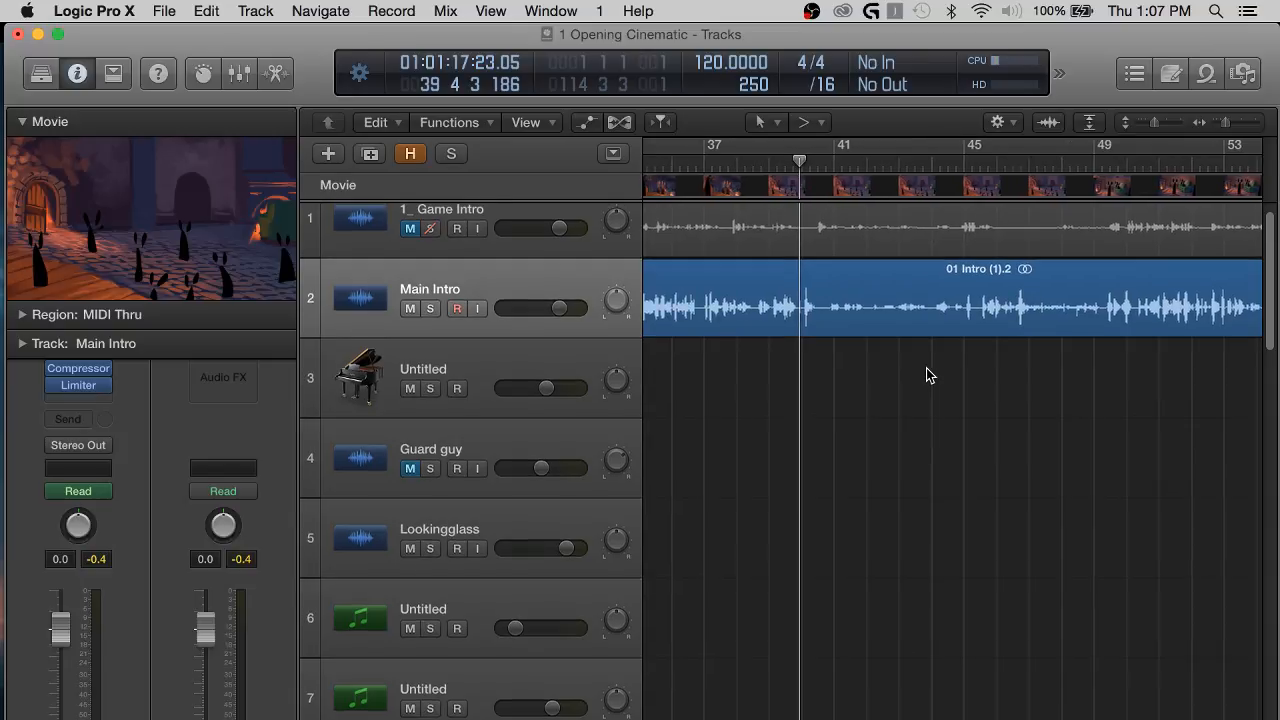
scroll(942, 367, left, 2)
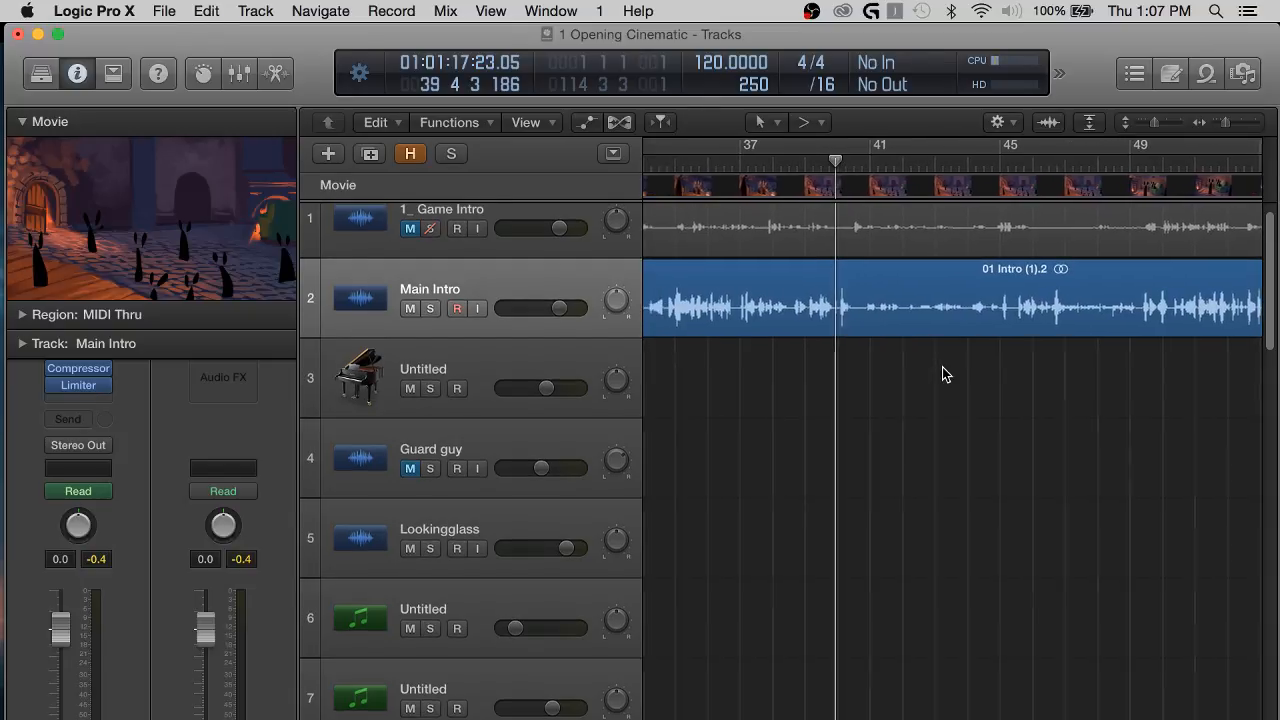
scroll(929, 368, right, 4)
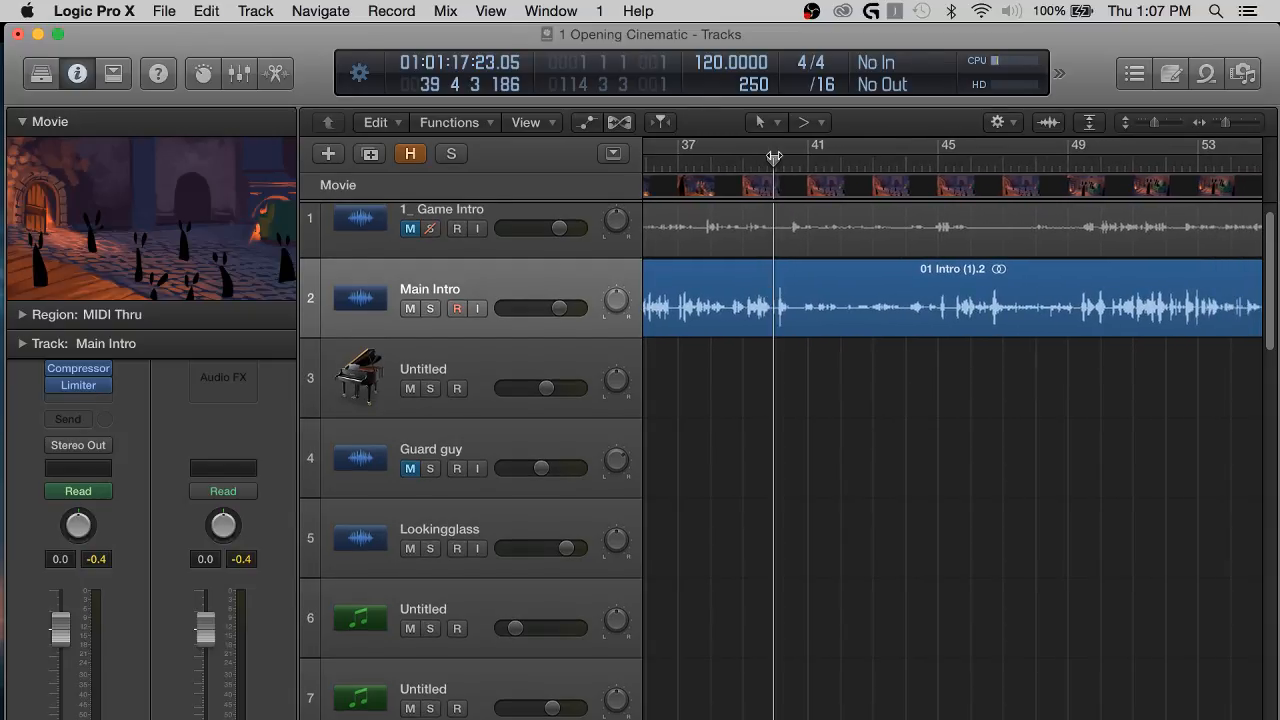
Place the playhead at bar 40 and play the cinematic while following the Main Intro waveform.
drag(774, 158, 775, 158)
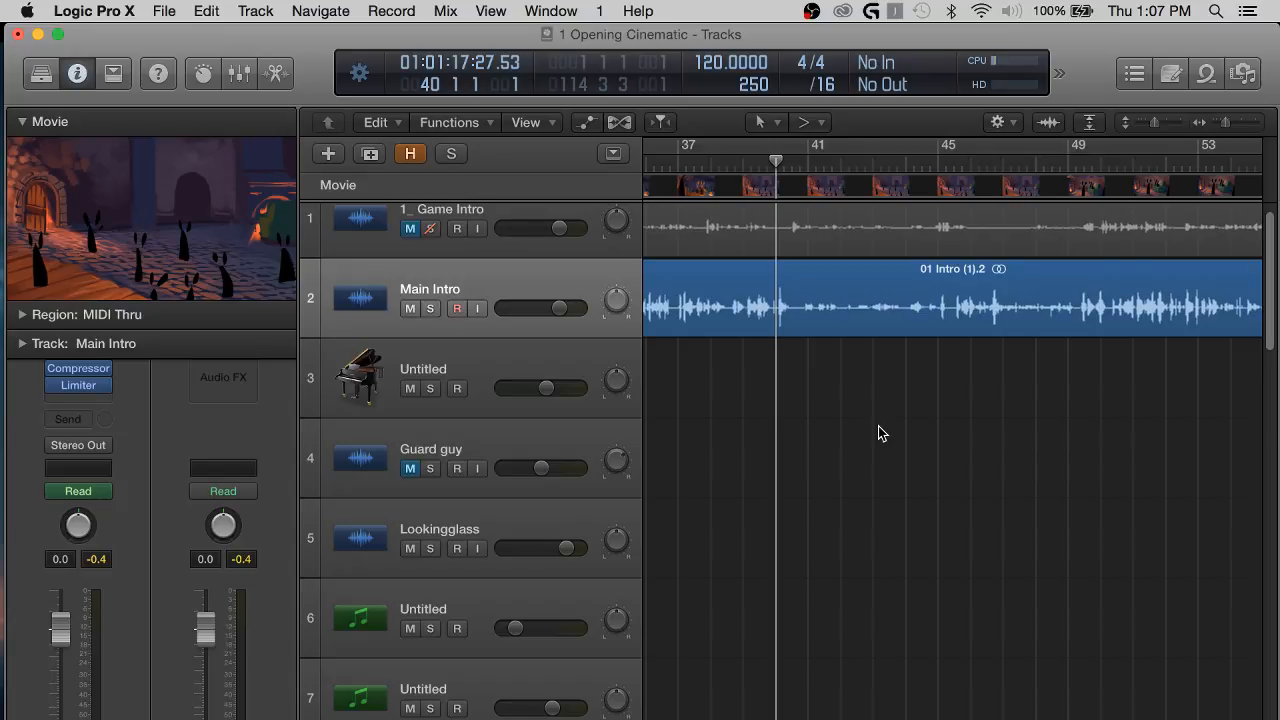
scroll(925, 447, right, 1)
scroll(925, 447, down, 1)
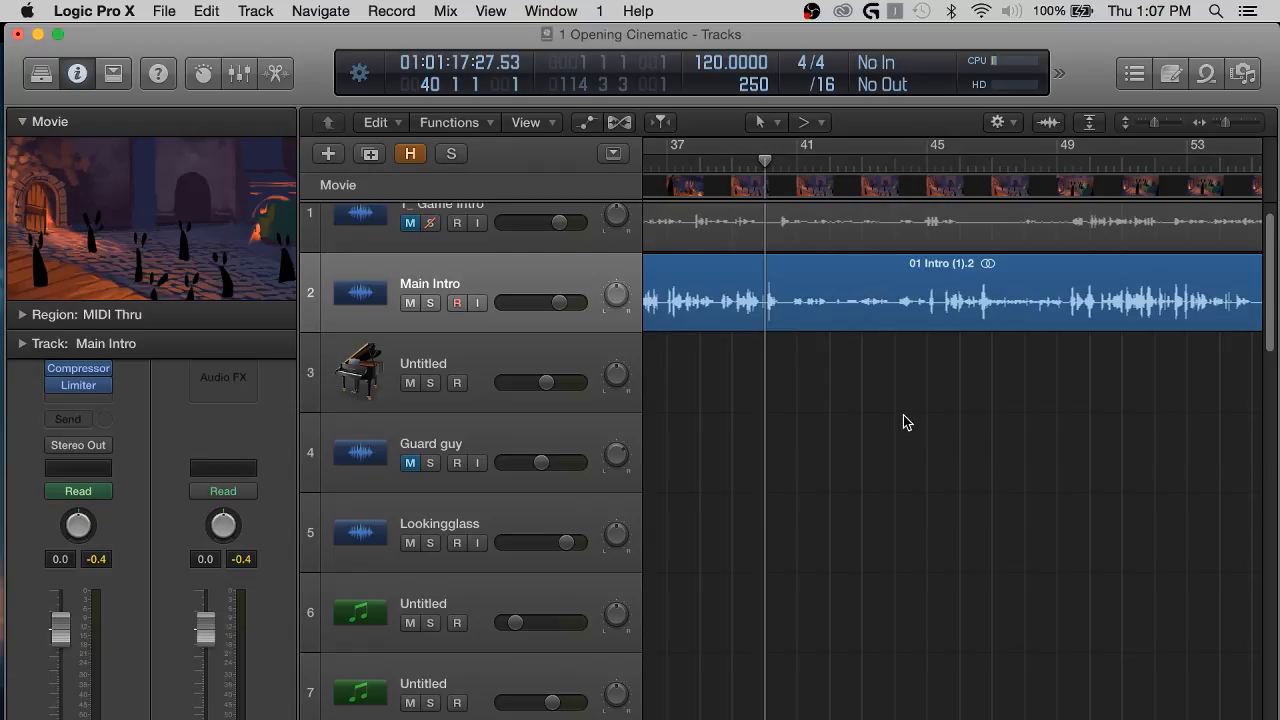
key(space)
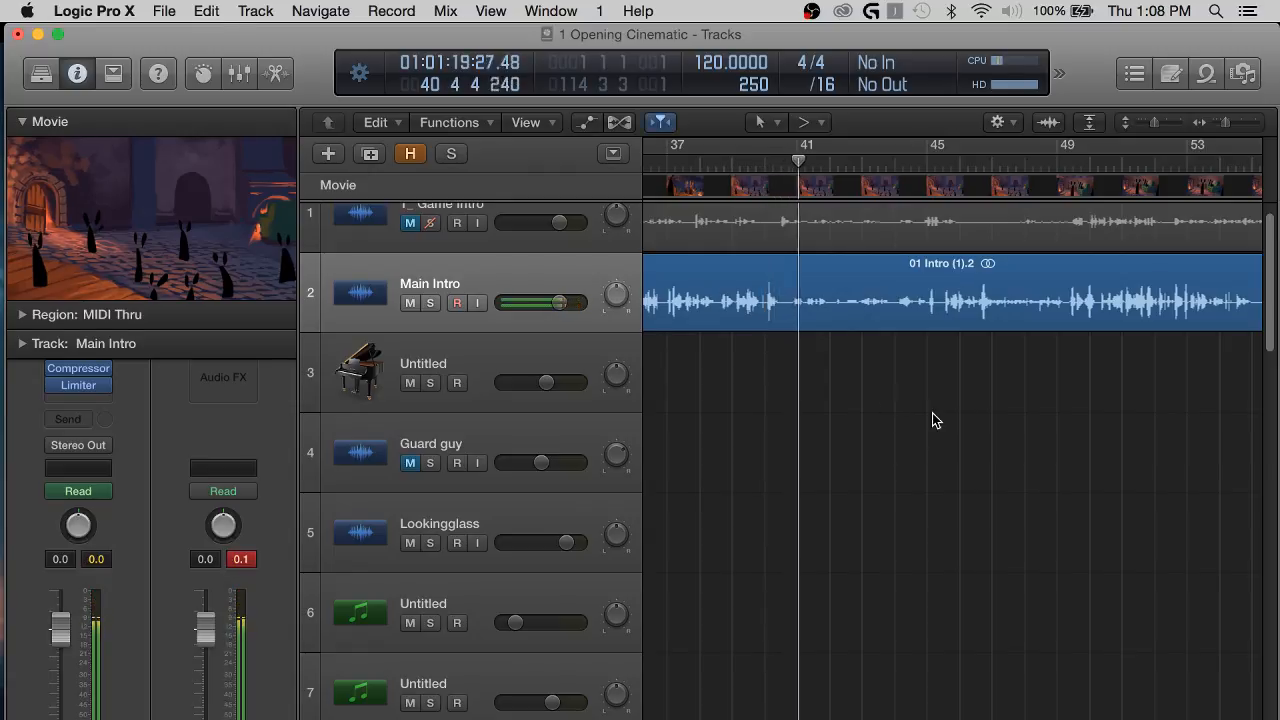
scroll(932, 420, right, 2)
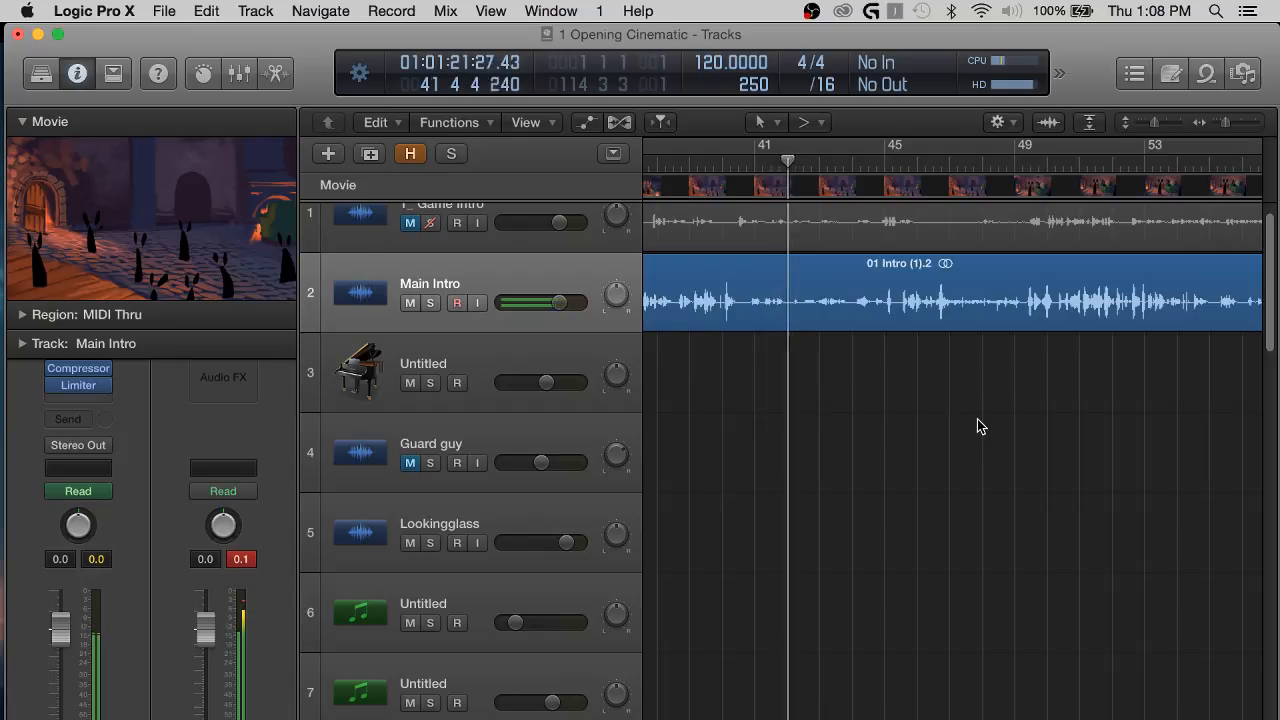
scroll(977, 419, right, 2)
scroll(1030, 421, right, 4)
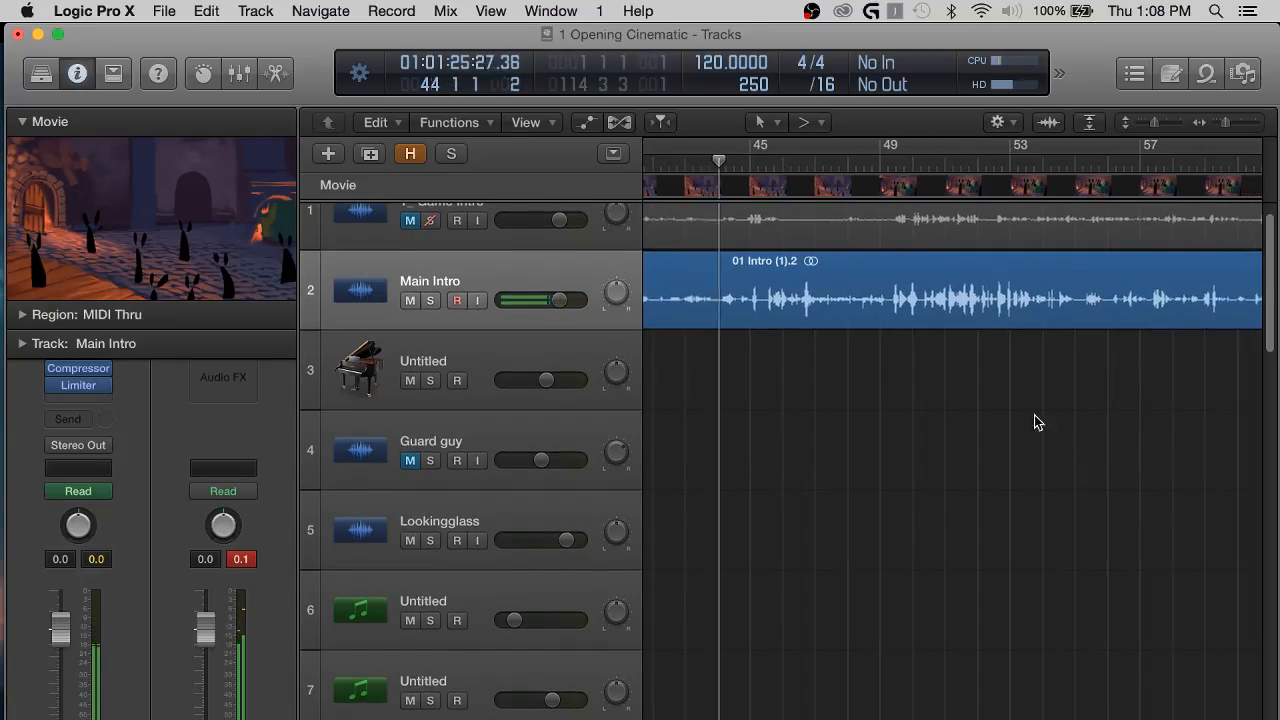
scroll(900, 395, left, 2)
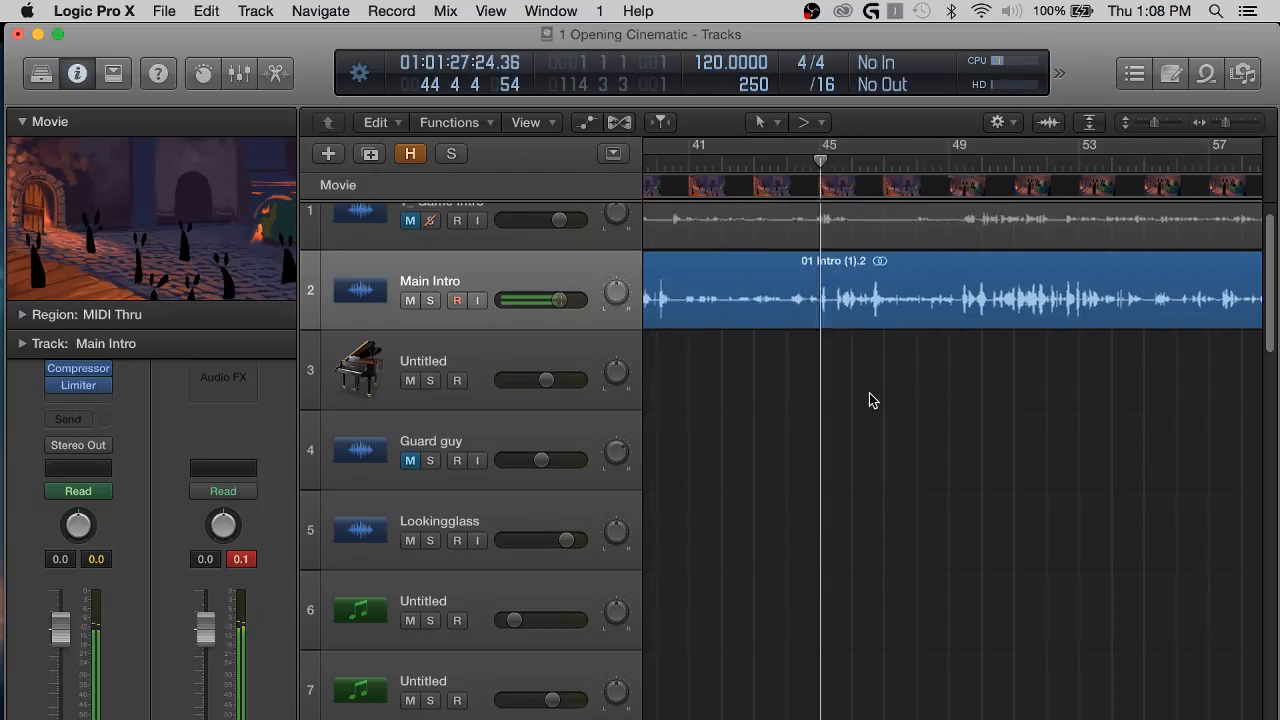
scroll(869, 400, left, 2)
Add four volume points to Main Intro between about bars 41 and 44, raise the section between them slightly, and hide the automation.
key(a)
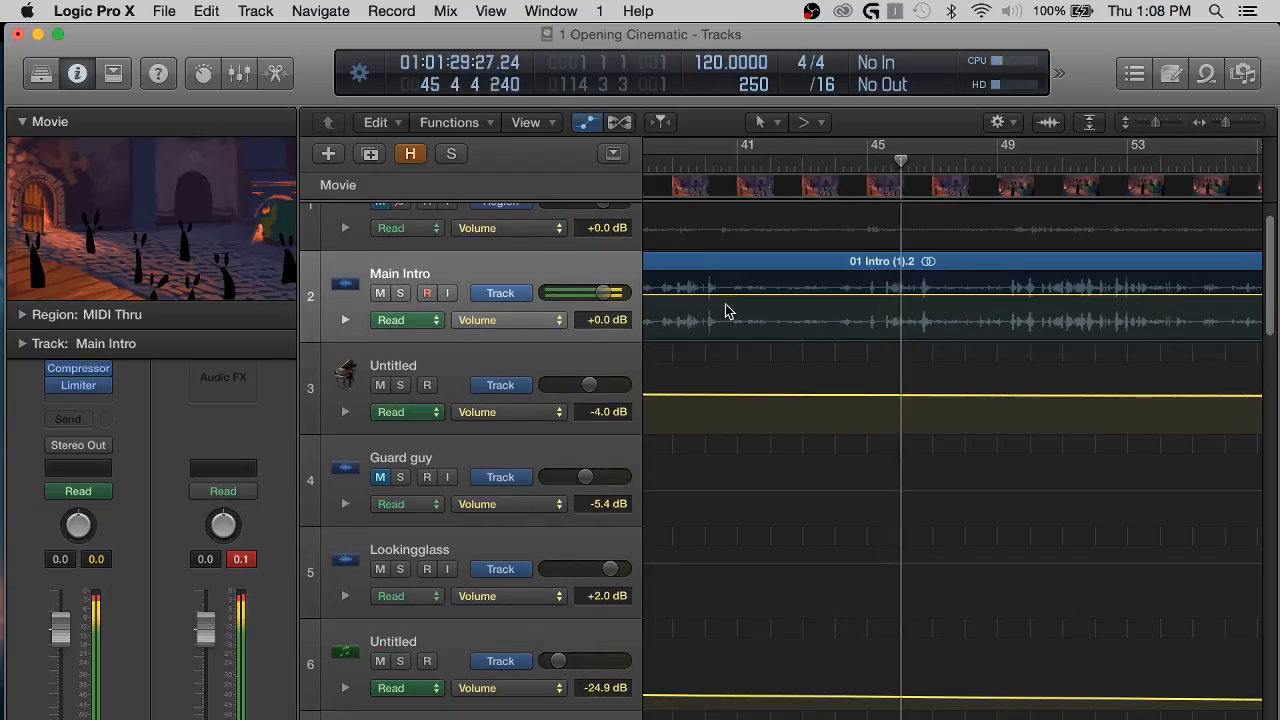
click(726, 293)
click(837, 294)
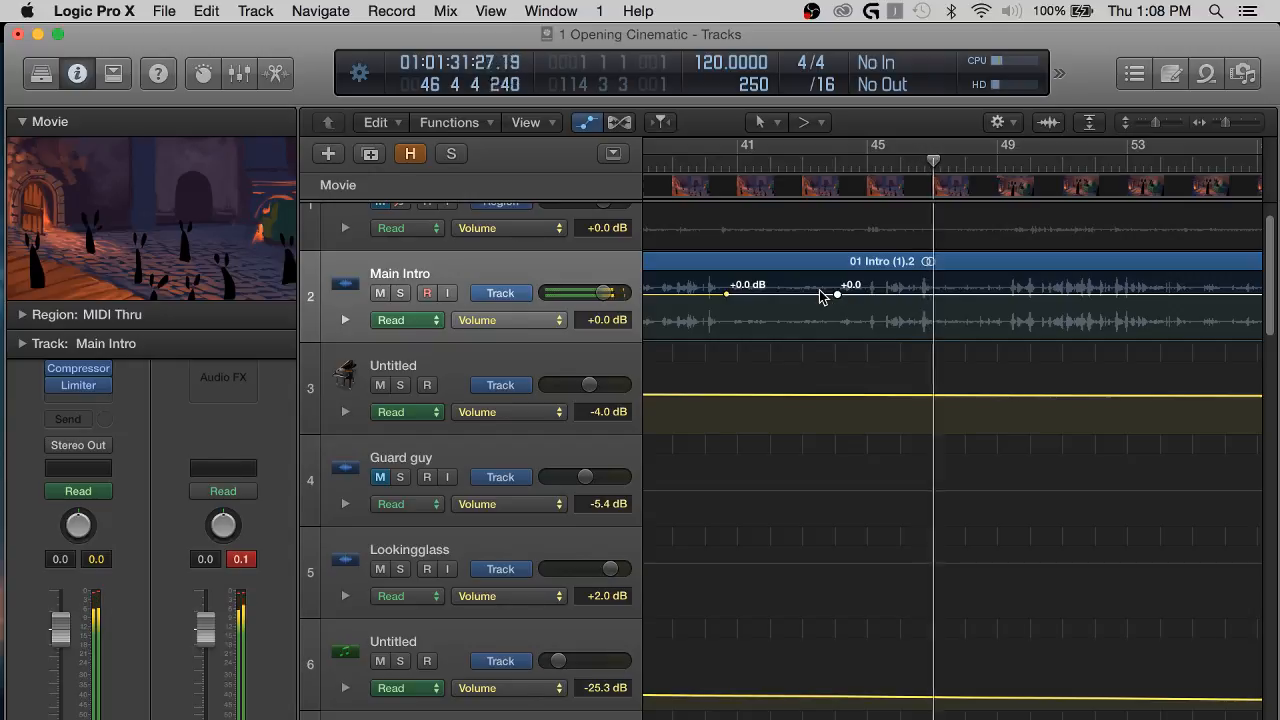
click(824, 294)
click(737, 294)
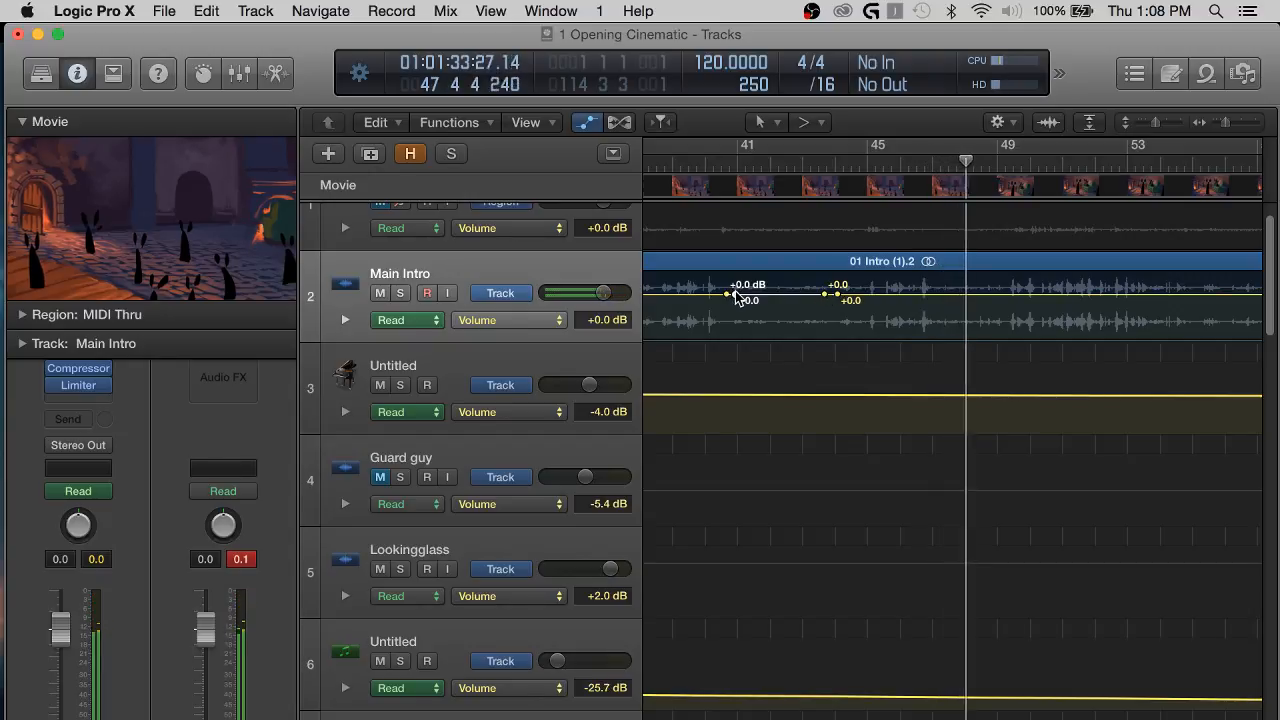
drag(772, 295, 772, 288)
key(a)
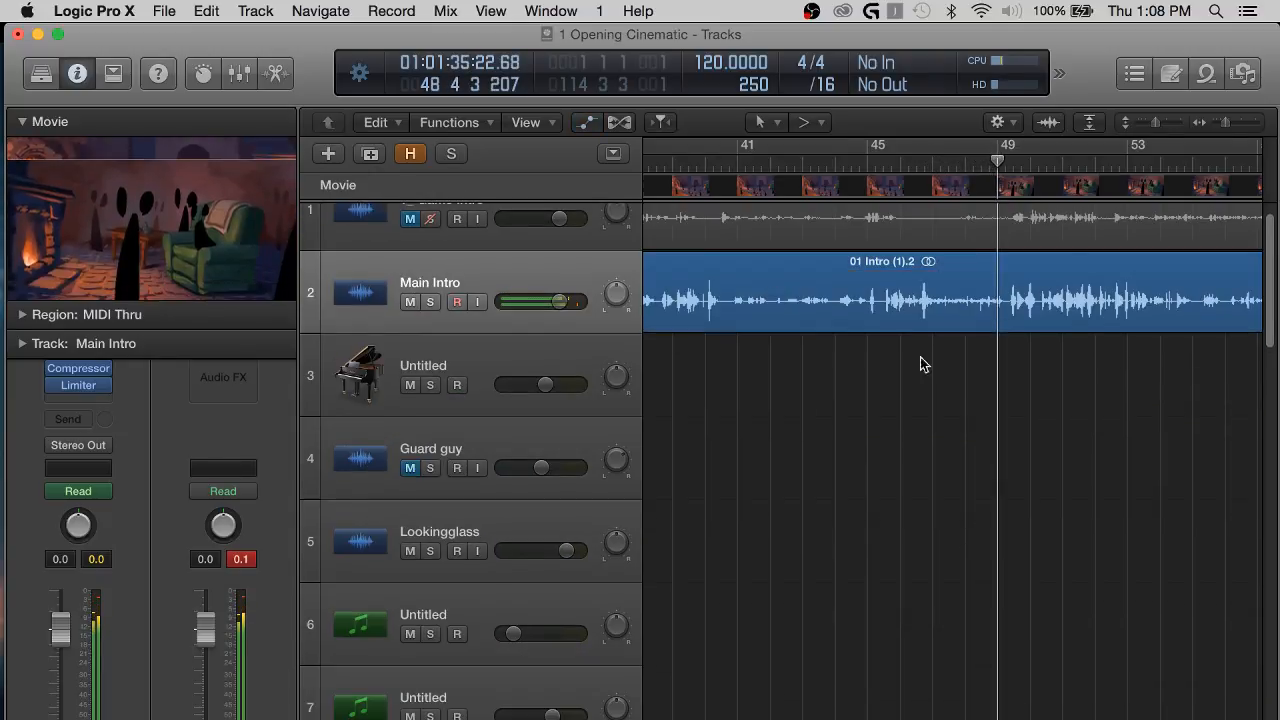
Split the Main Intro region at about bar 46, beat 3 and bar 47, beat 2, and delete the piece in between.
key(space)
scroll(930, 359, up, 3)
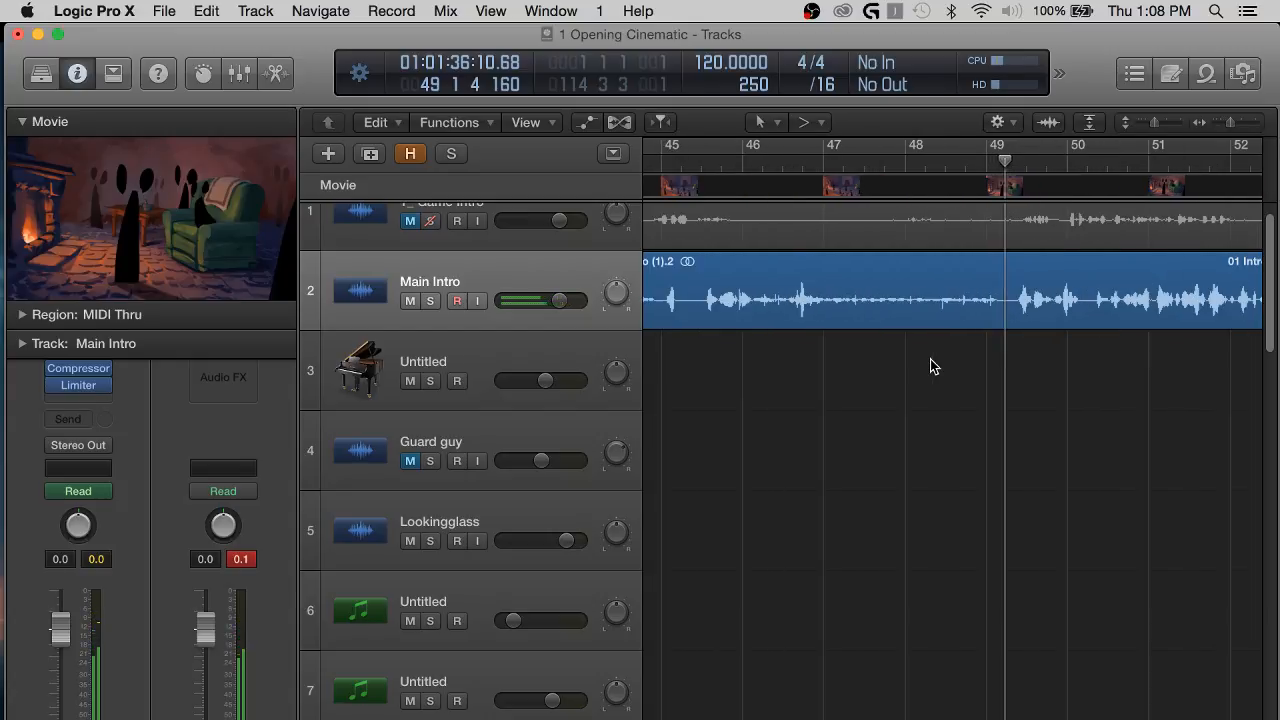
click(712, 187)
key(space)
click(777, 300)
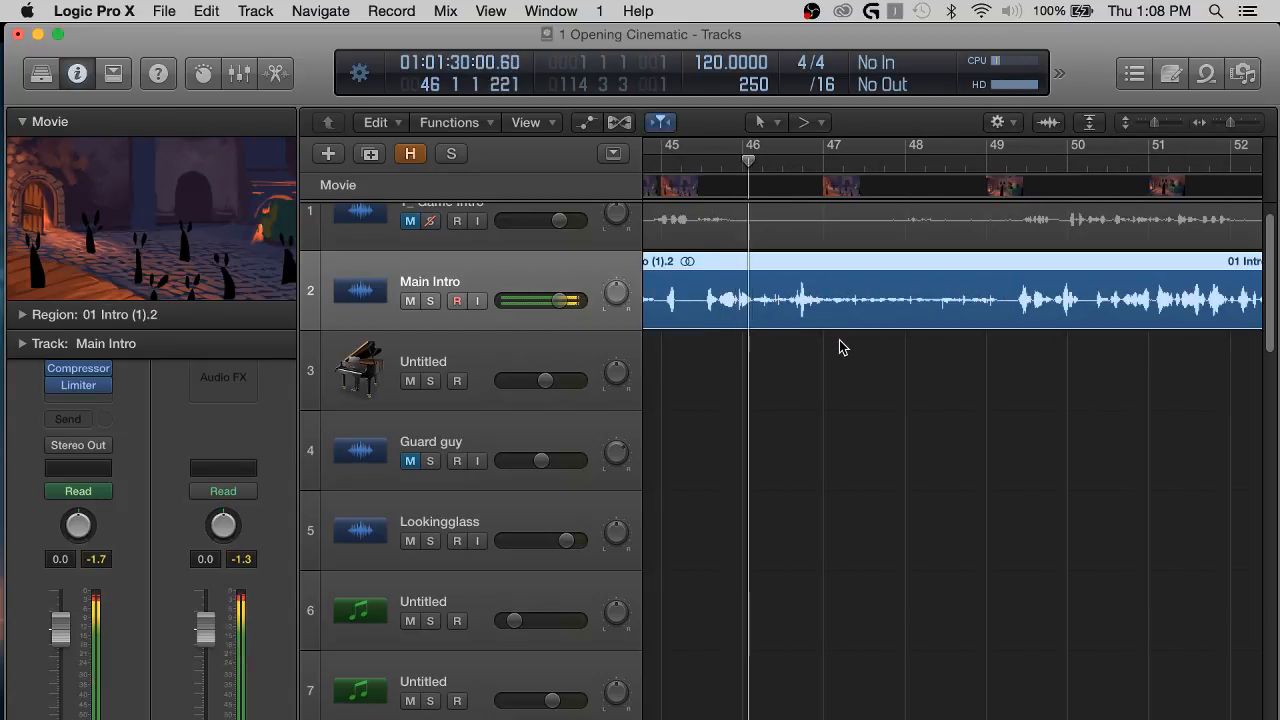
key(super+t)
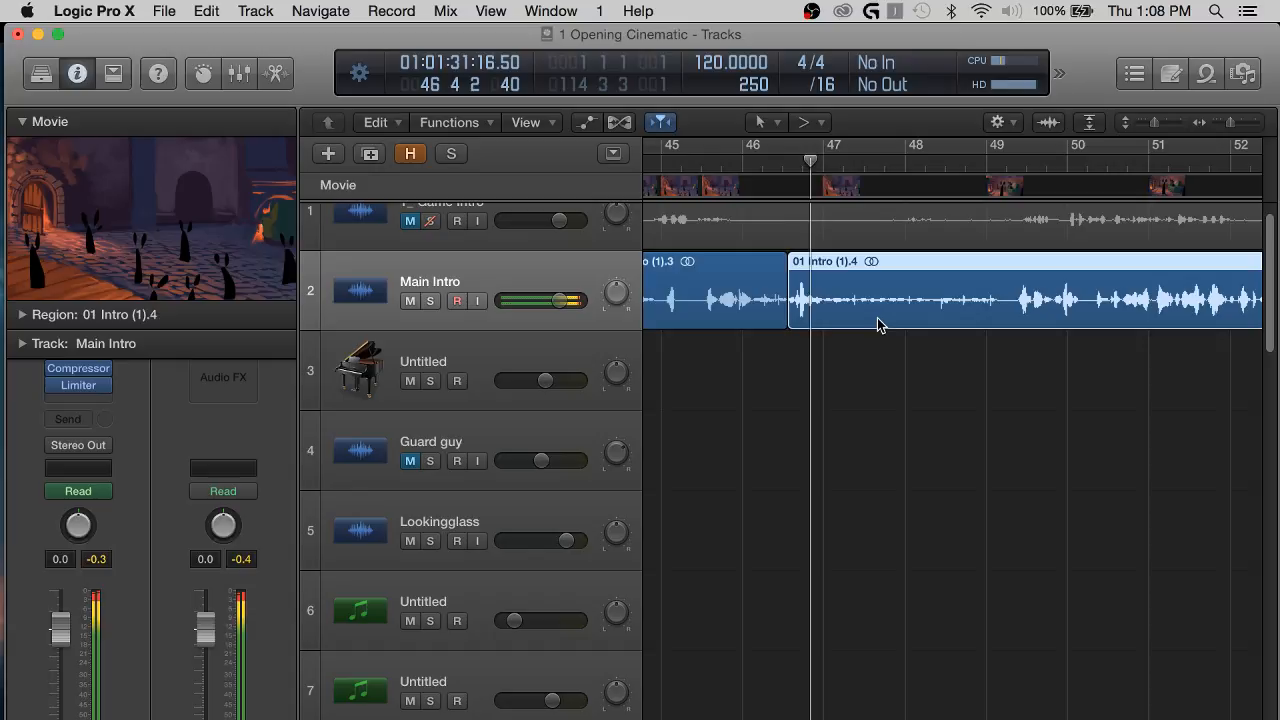
key(super+t)
click(825, 305)
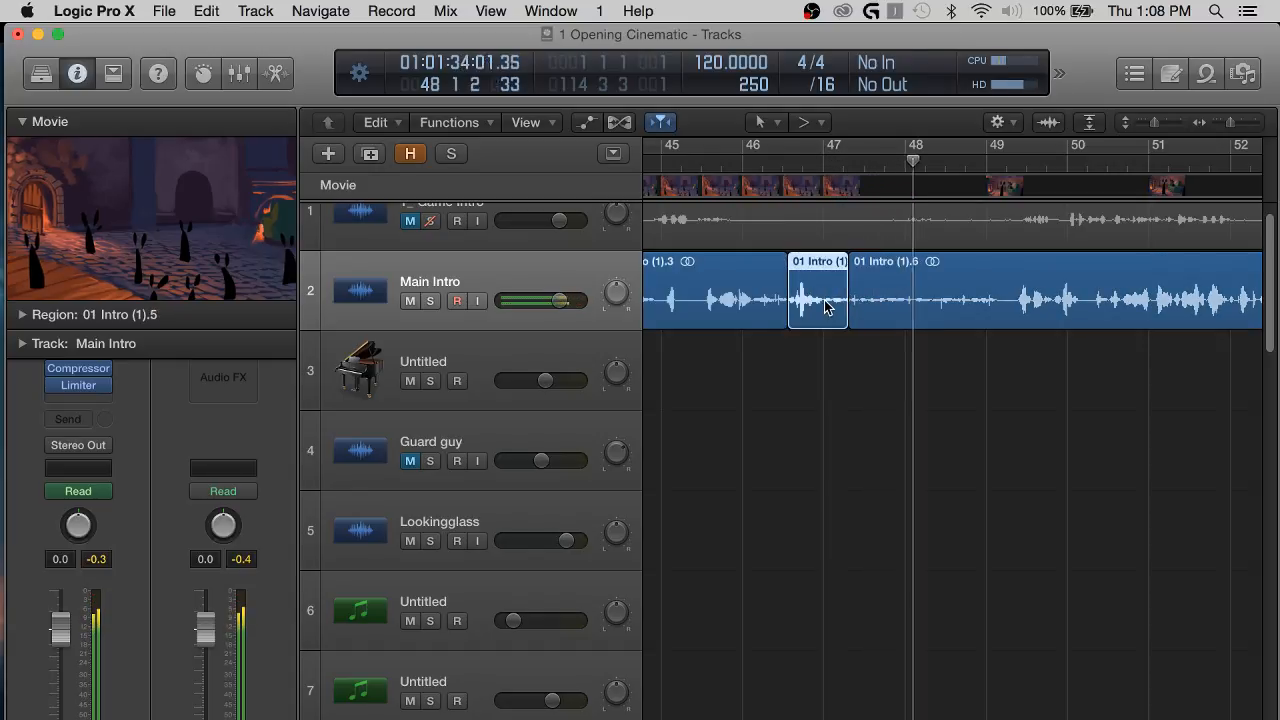
key(BackSpace)
Trim the following Main Intro region's start to just after bar 49 and the preceding region's end to about bar 46, beat 2.
drag(849, 318, 1007, 315)
click(721, 159)
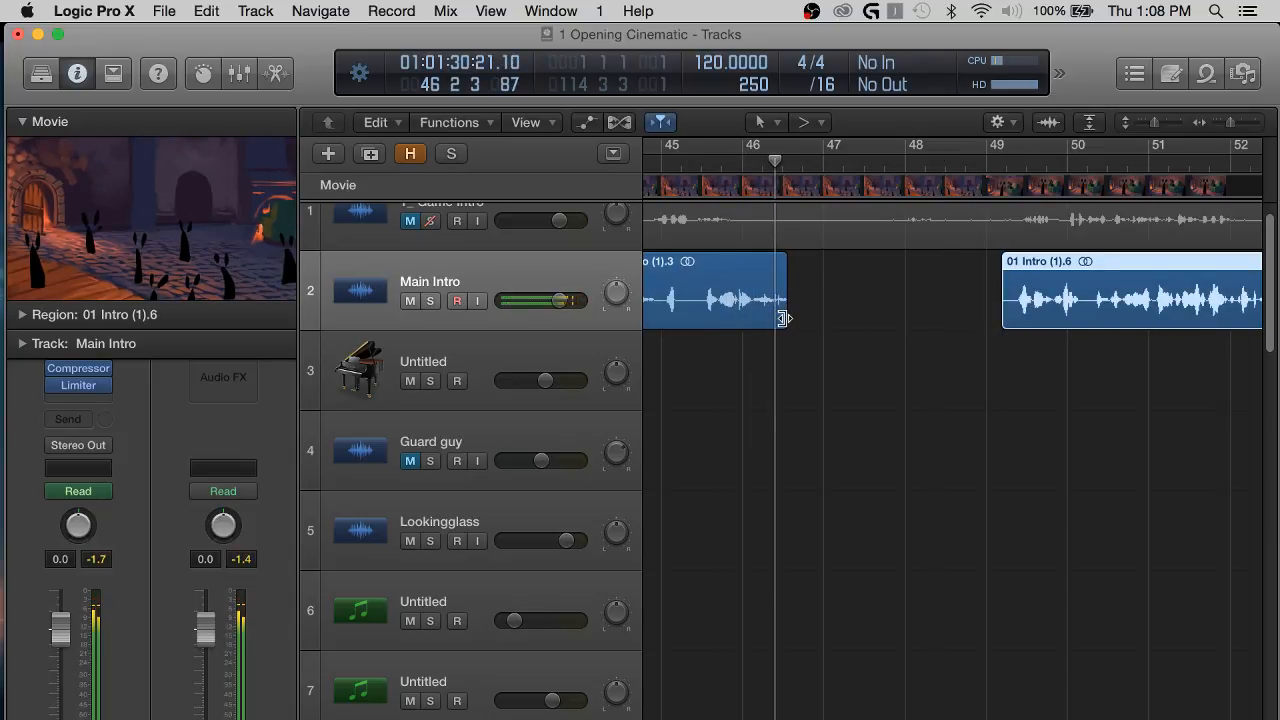
drag(785, 317, 768, 320)
Solo the Main Intro track and listen to the trimmed region's ending from bar 46.
key(super+Right)
key(super+Right)
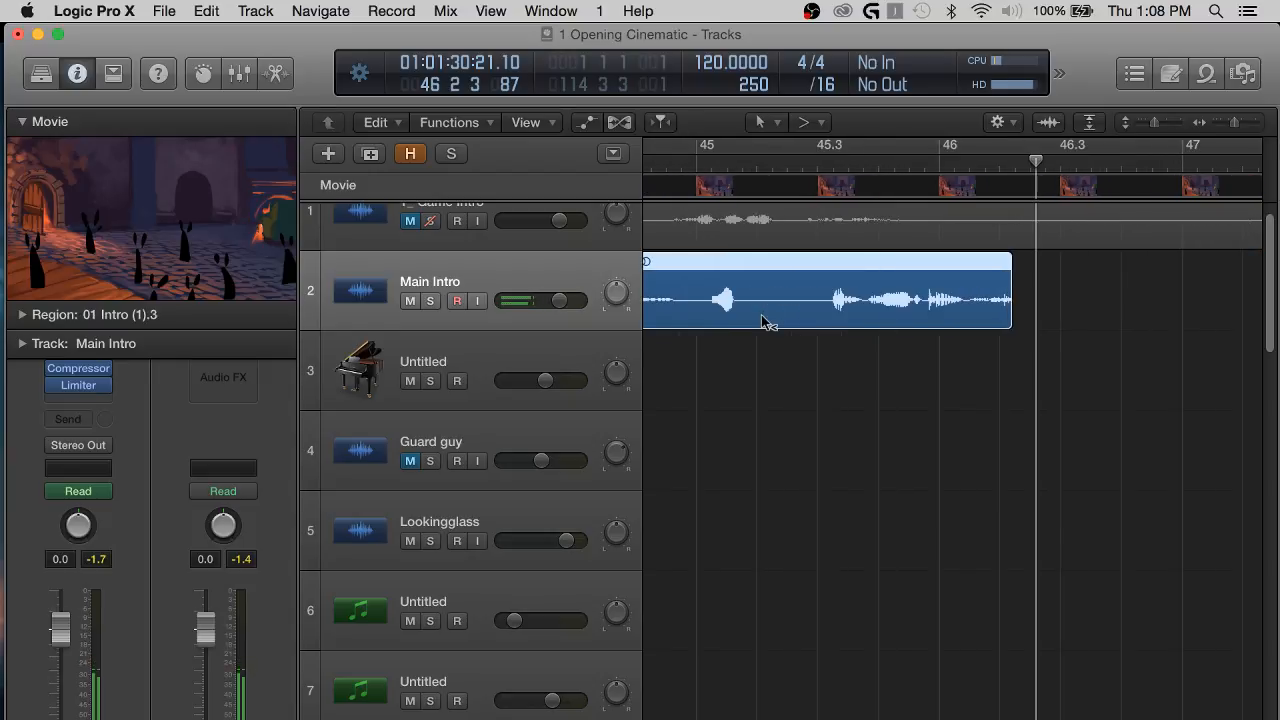
key(super+Down)
key(super+Down)
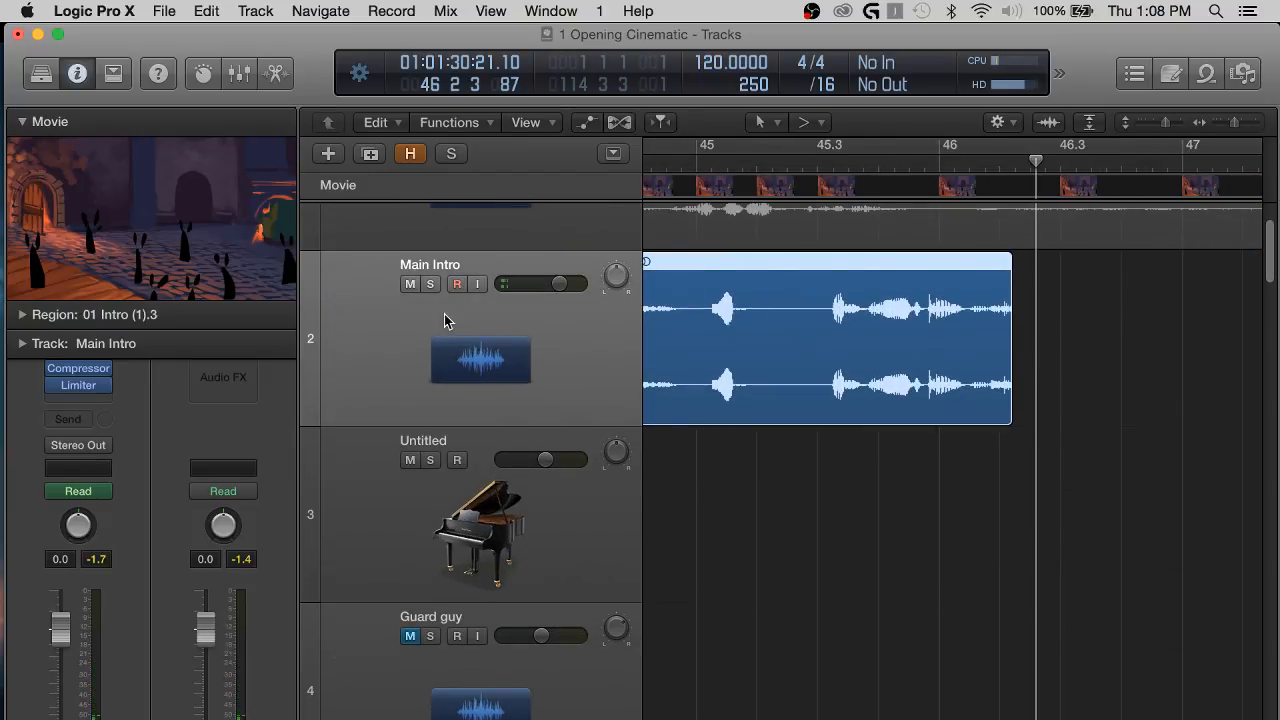
click(430, 284)
click(940, 163)
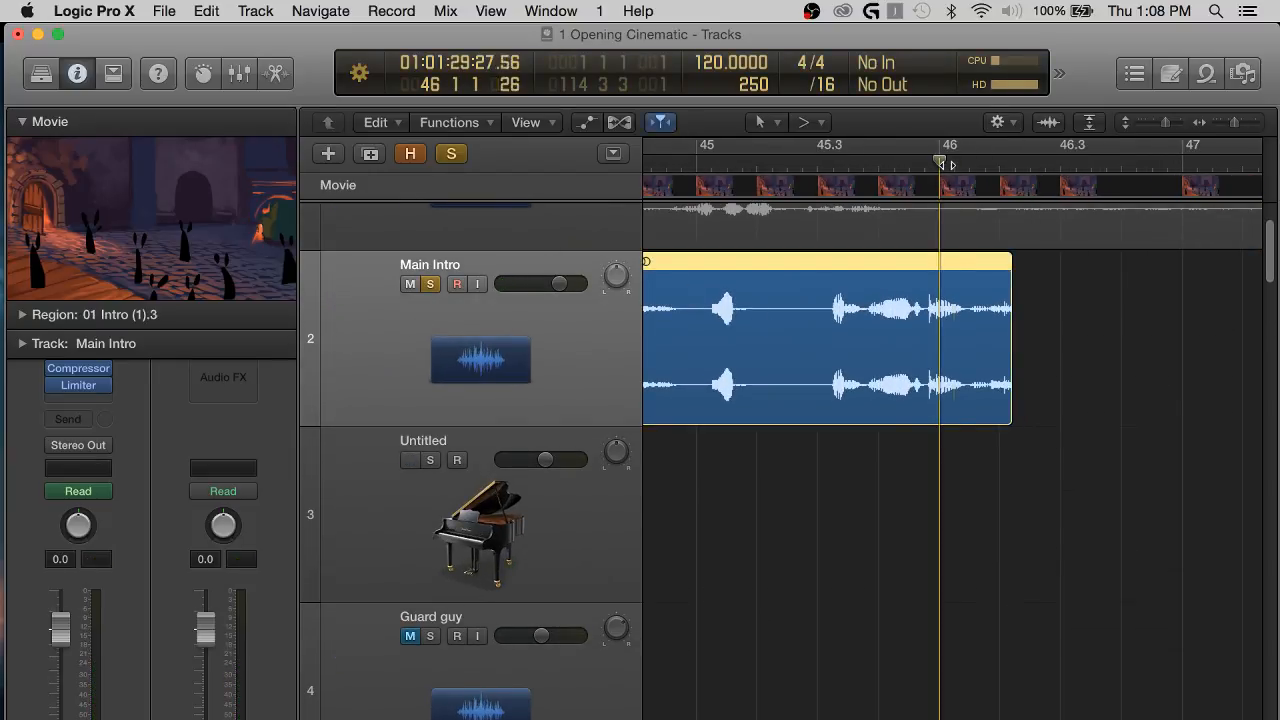
key(space)
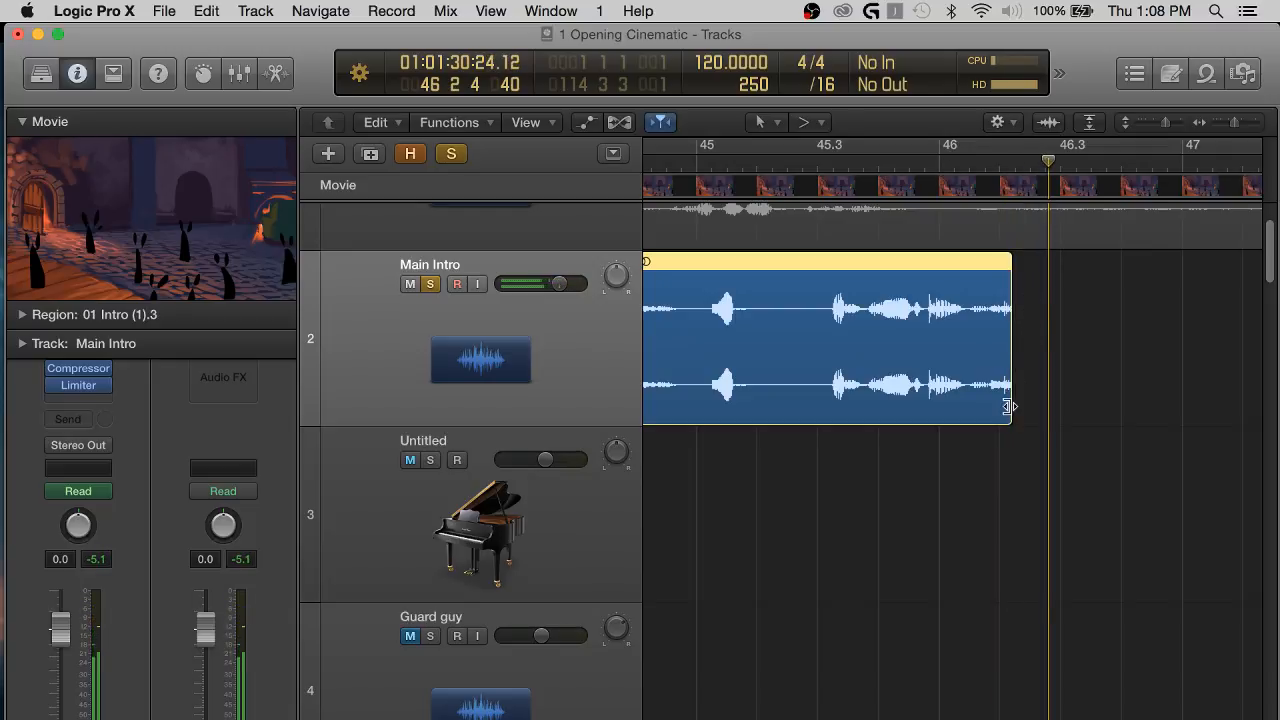
Extend the trimmed Main Intro region's end slightly past bar 46, beat 2, and place the playhead in bar 45, beat 4.
drag(1008, 406, 1014, 403)
key(super+Right)
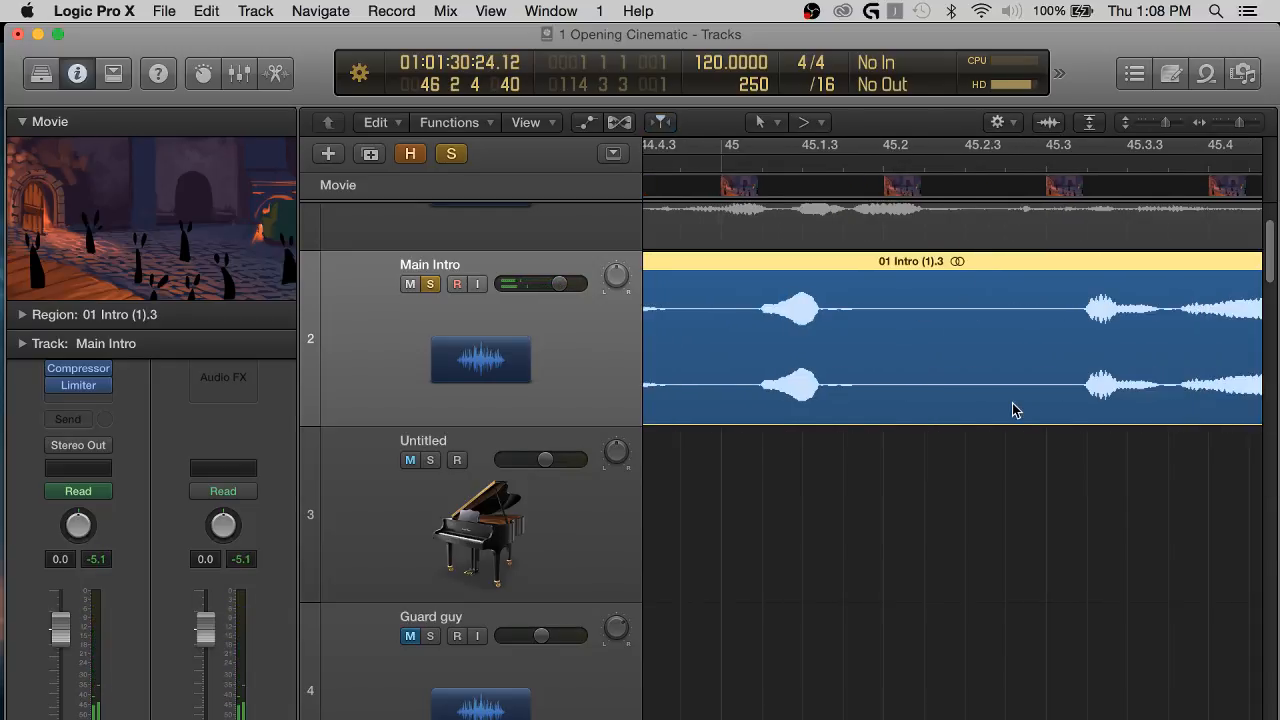
scroll(1012, 406, right, 5)
click(800, 178)
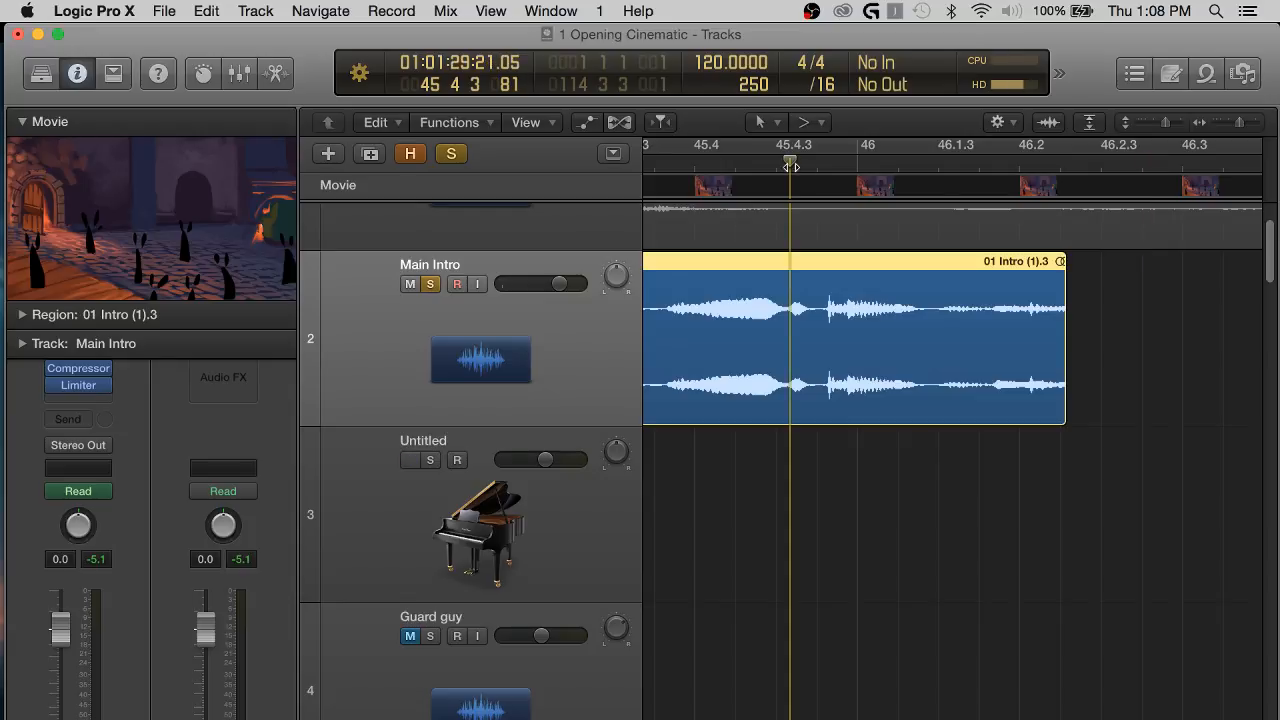
Deselect the Main Intro region and listen to its ending from the playhead in bar 45, beat 4.
scroll(1120, 340, right, 2)
scroll(1122, 358, right, 2)
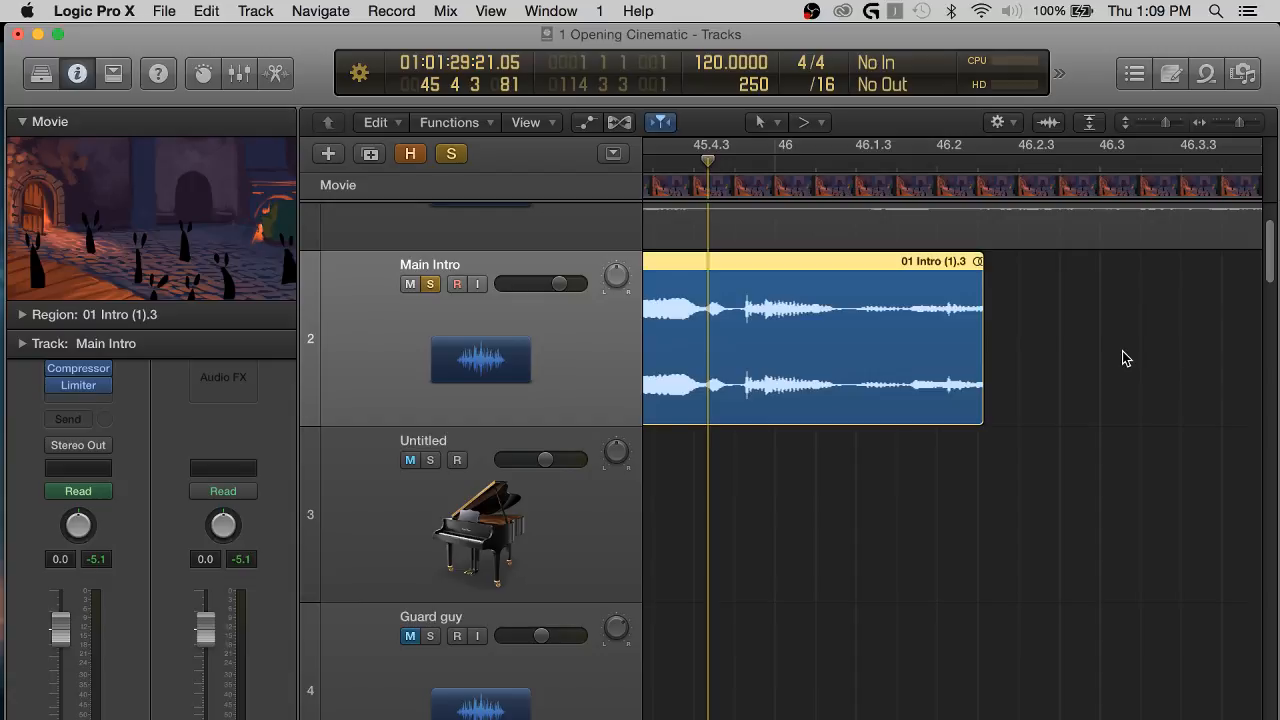
scroll(1122, 358, right, 2)
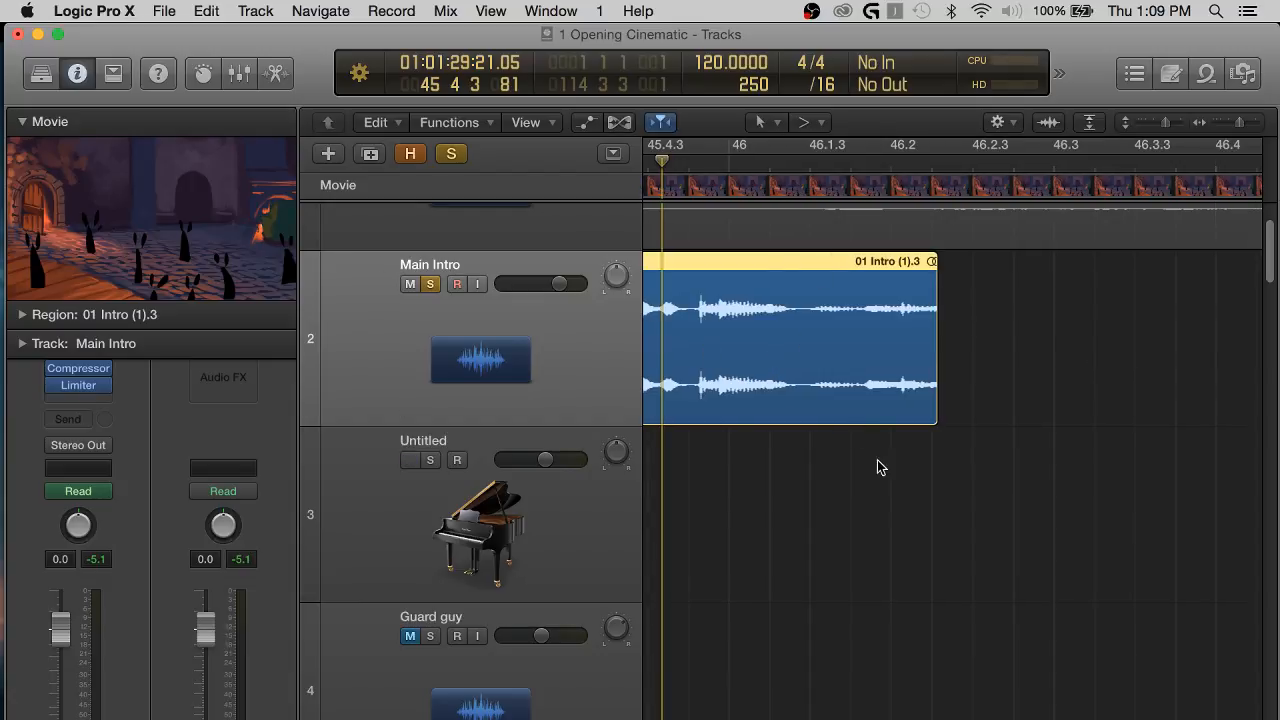
click(812, 464)
key(space)
Replay the Main Intro region's ending twice, from about bar 45, beat 4 and from an earlier point in bar 45.
key(space)
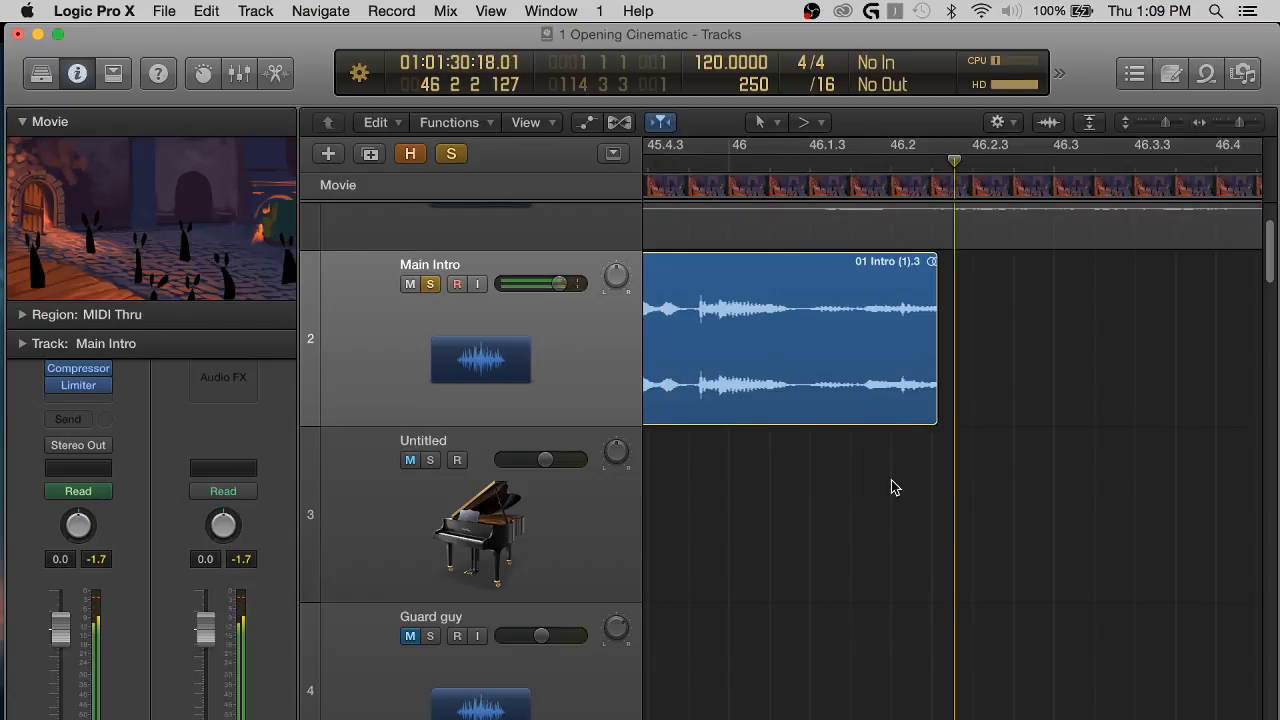
scroll(877, 486, left, 4)
click(687, 165)
key(space)
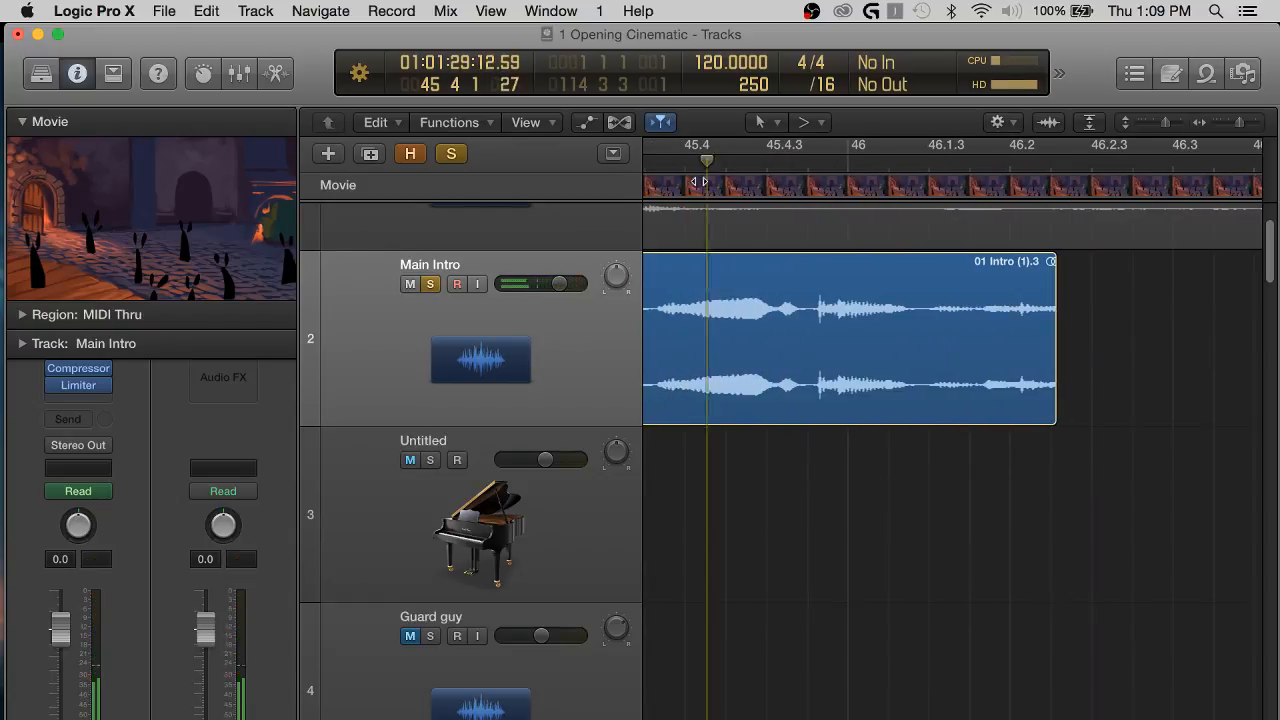
key(space)
scroll(838, 483, left, 10)
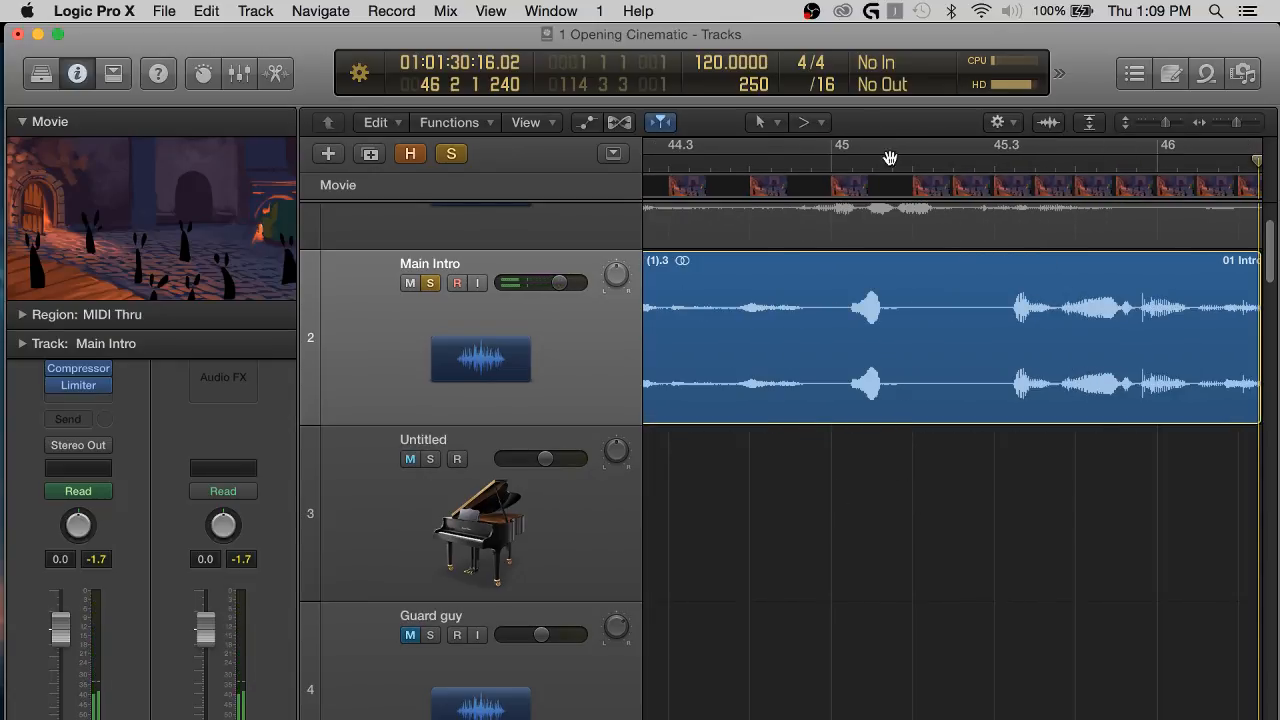
click(937, 170)
key(space)
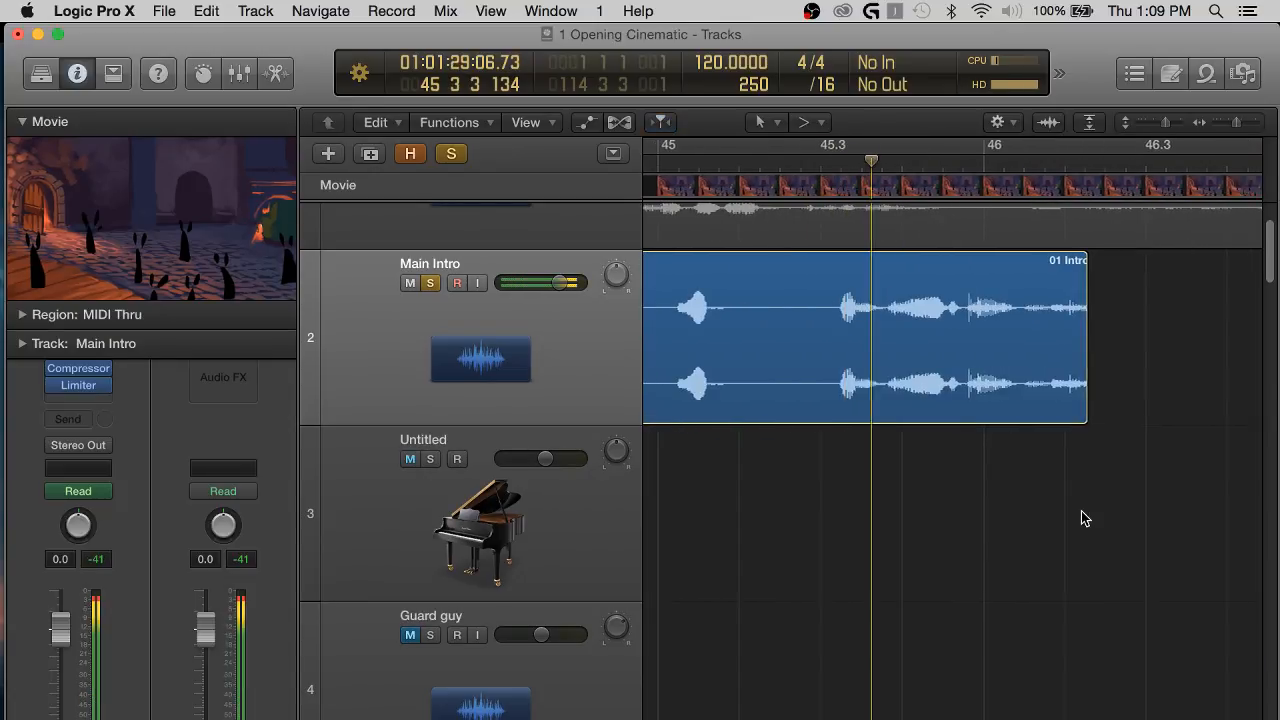
key(space)
Switch to OBS and check the mixer sources' volume and monitoring settings in Advanced Audio Properties.
key(ctrl+Up)
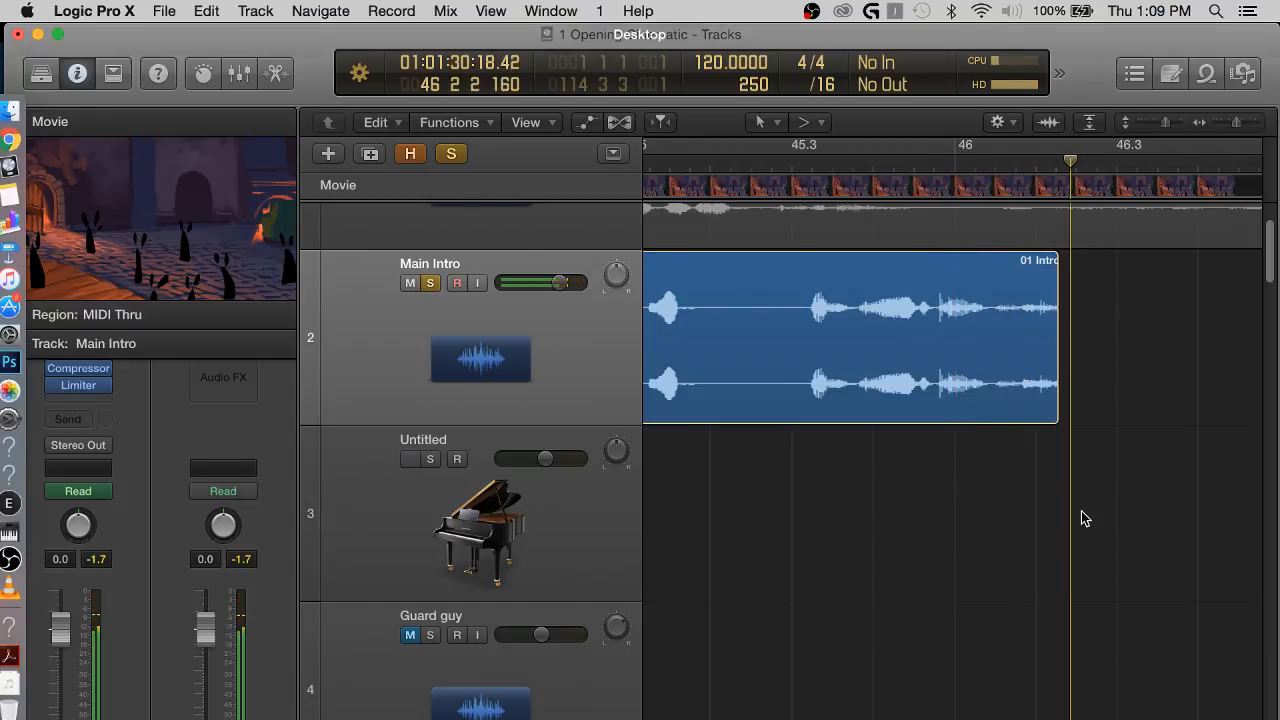
click(824, 640)
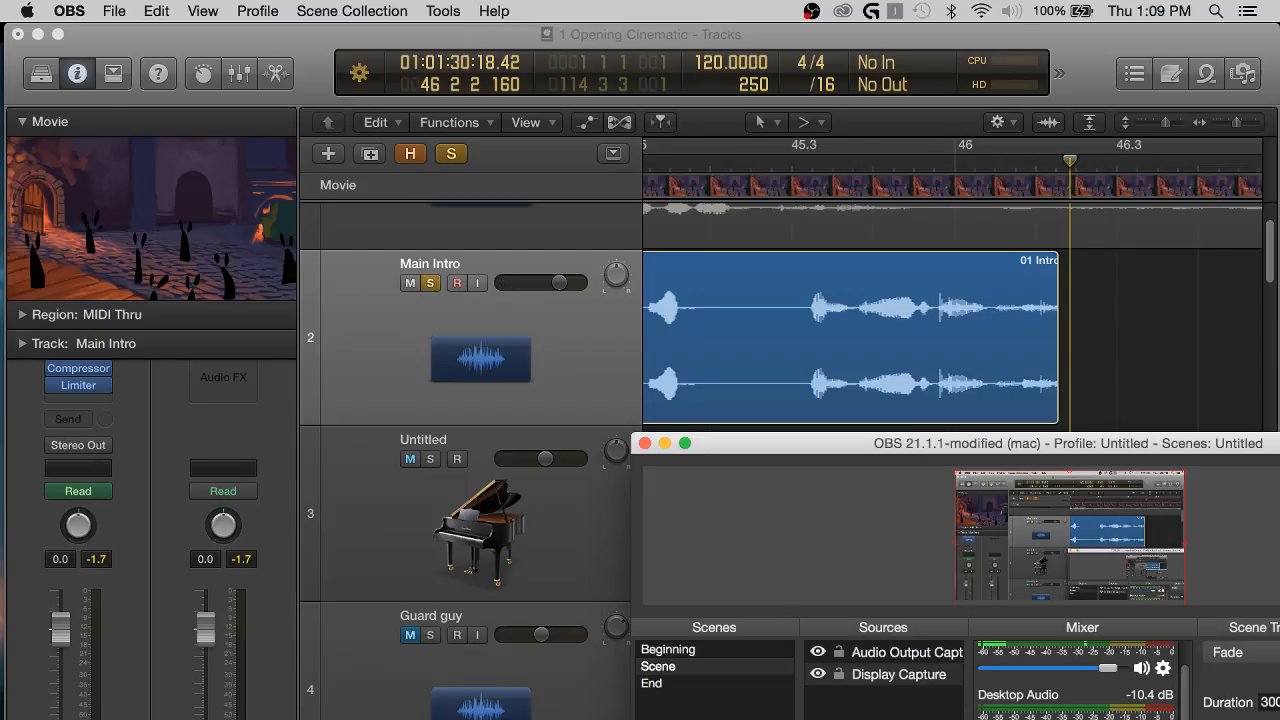
right_click(1070, 663)
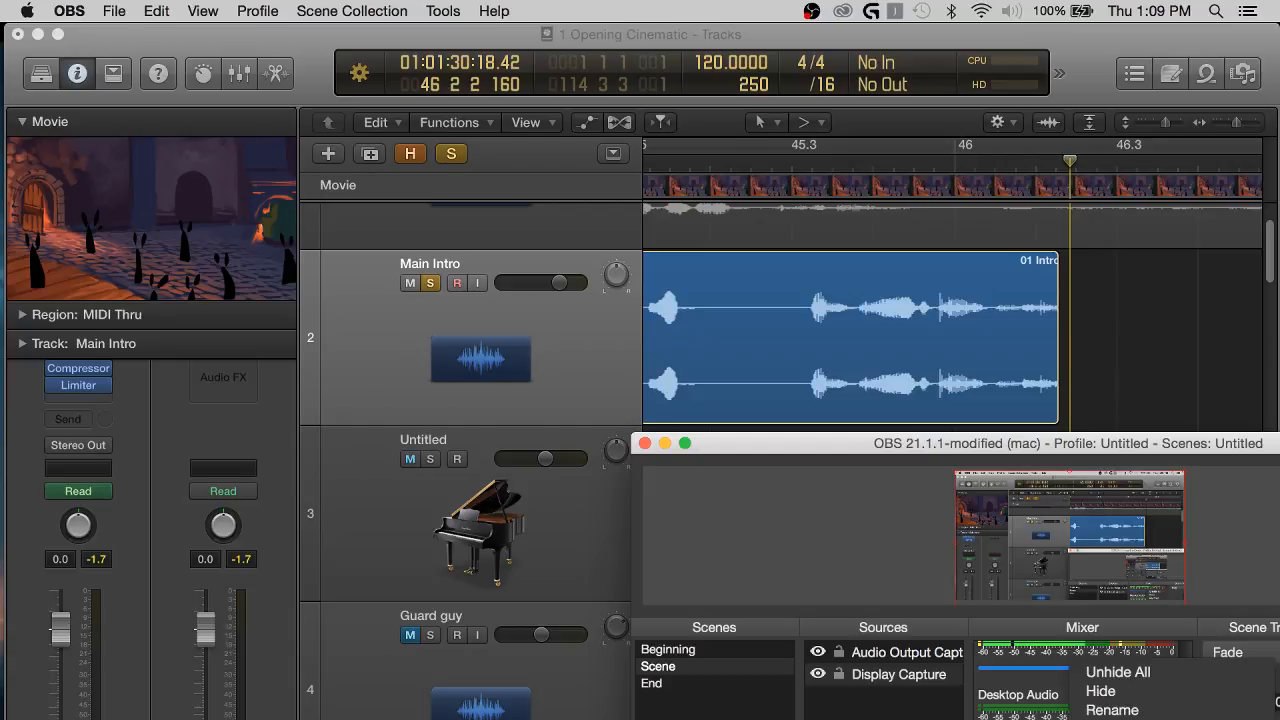
click(1118, 718)
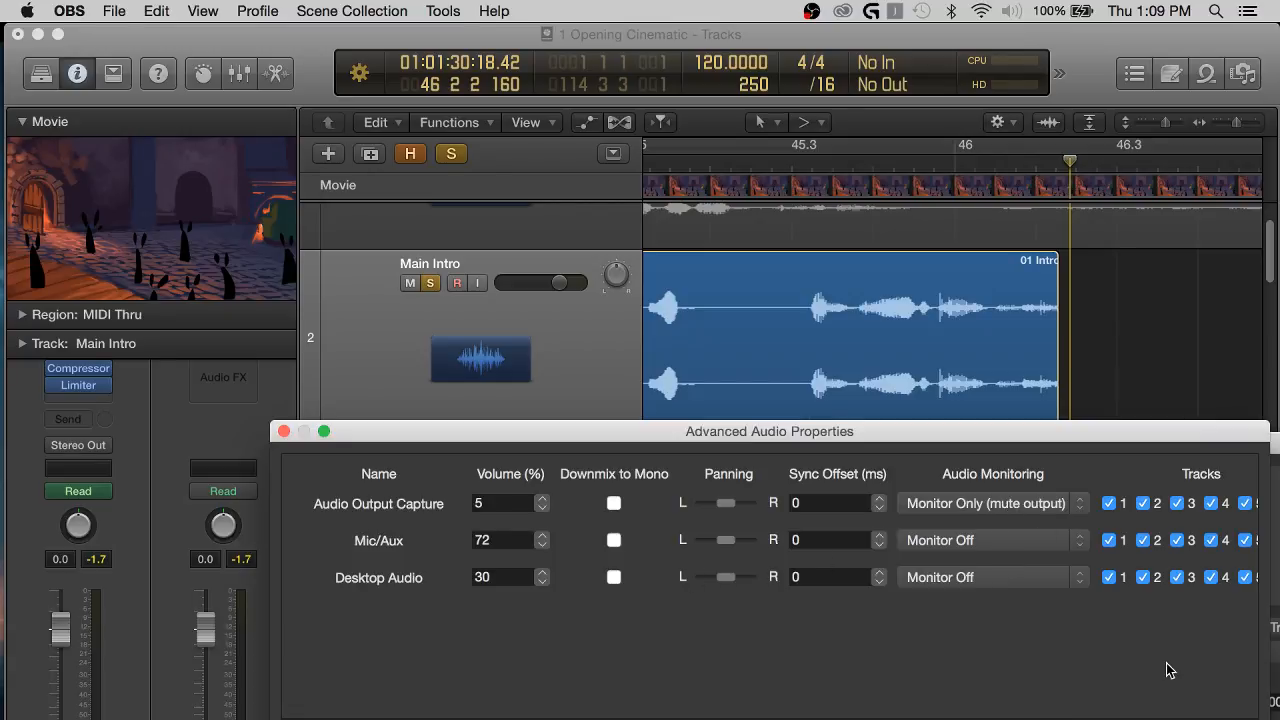
click(1205, 718)
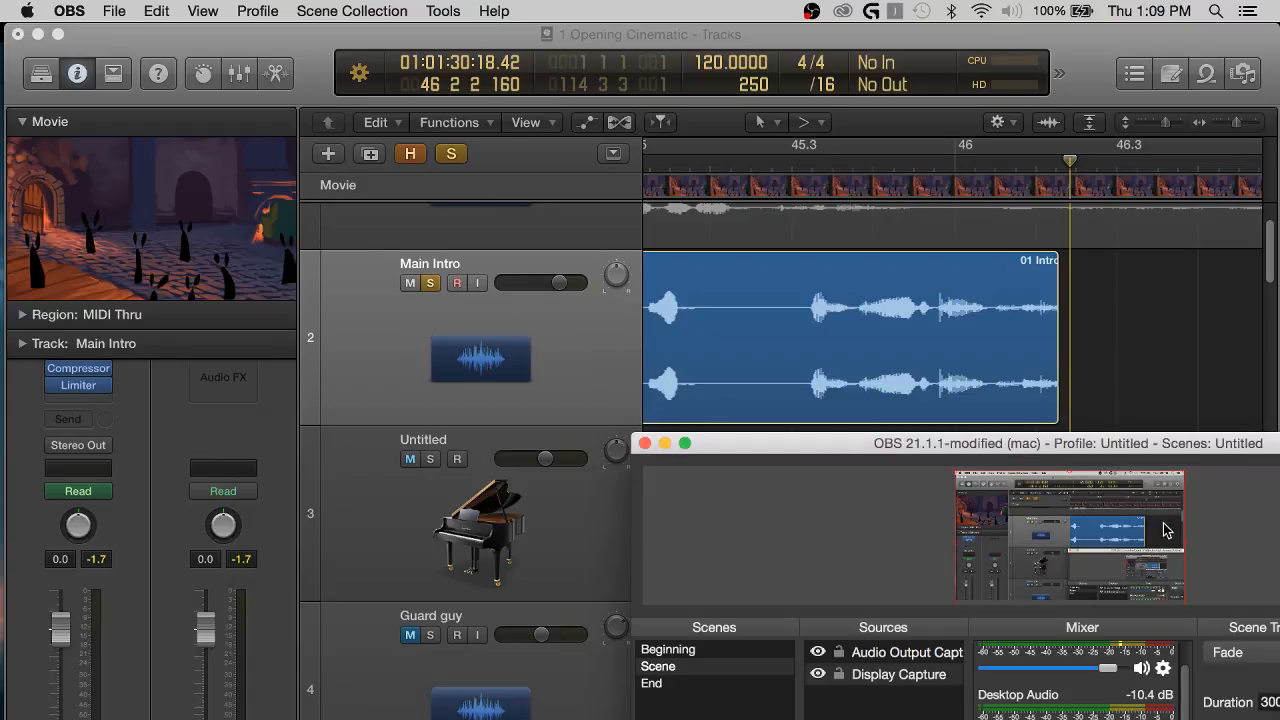
Return to Logic Pro X and play the soloed Main Intro ending from about bar 45, beat 3.
click(1138, 364)
click(790, 163)
key(space)
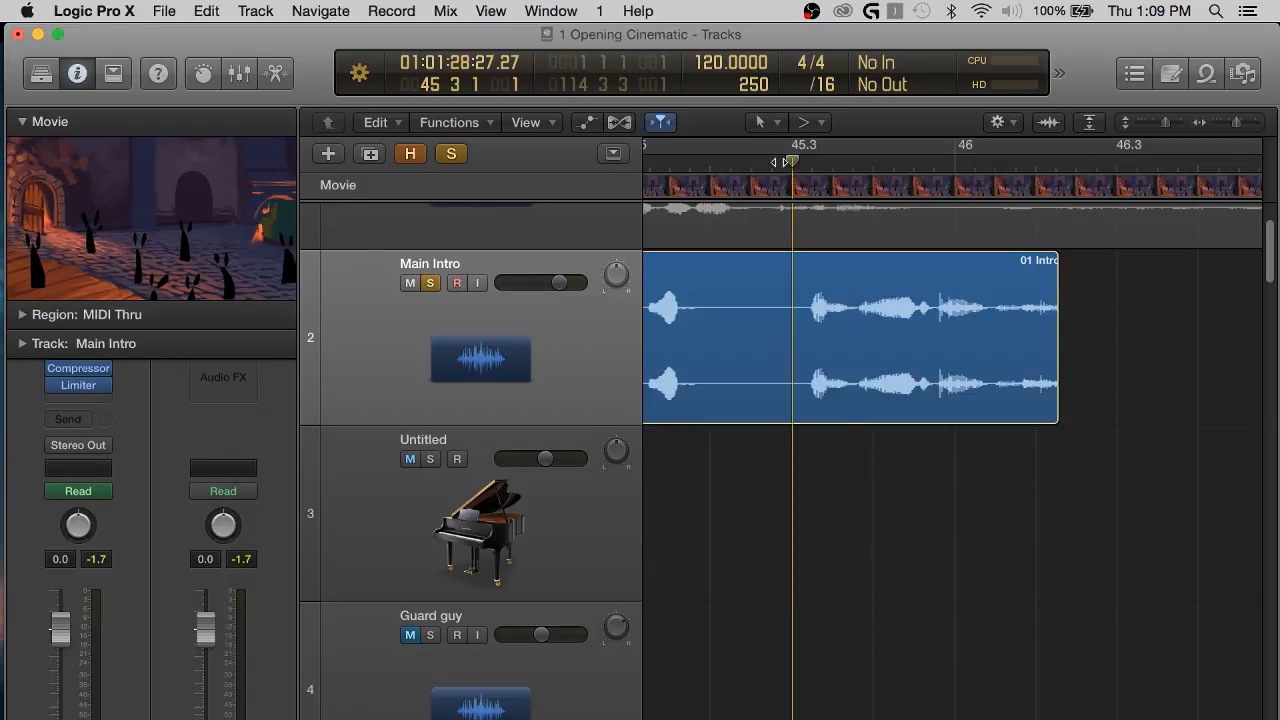
key(space)
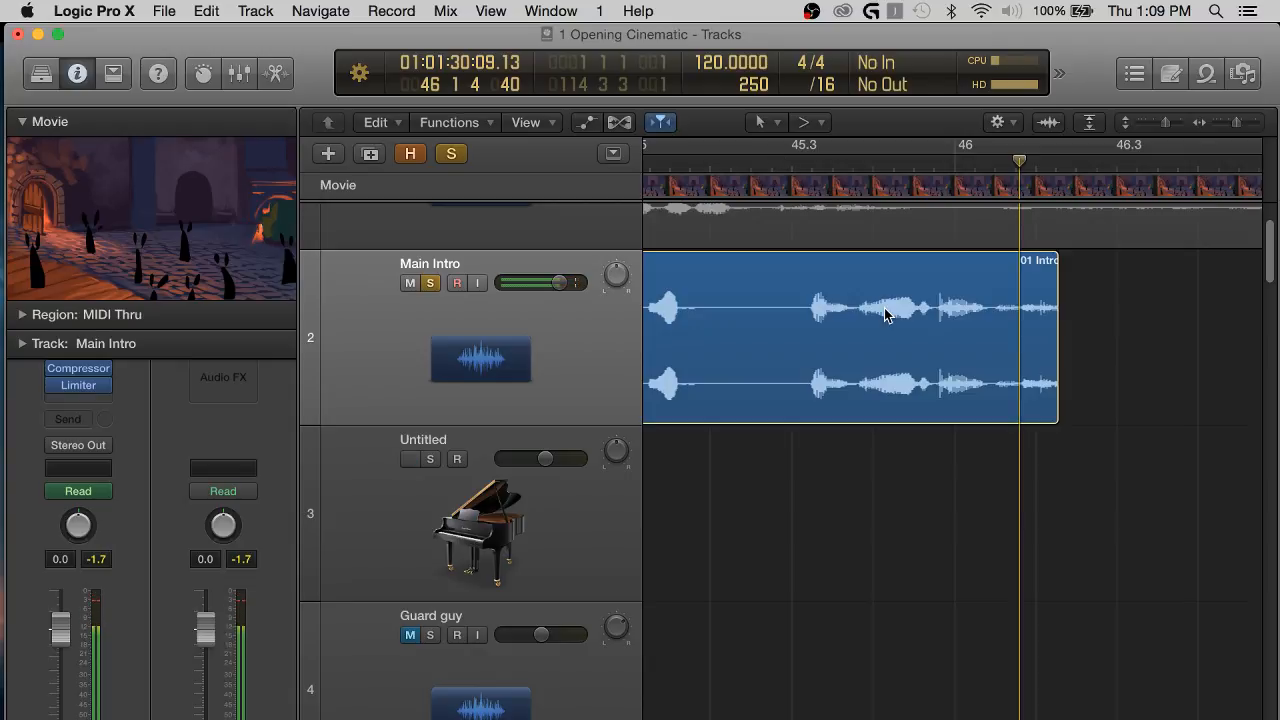
Switch to OBS and set the Audio Output Capture volume to 10% in Advanced Audio Properties.
key(ctrl+Up)
click(857, 666)
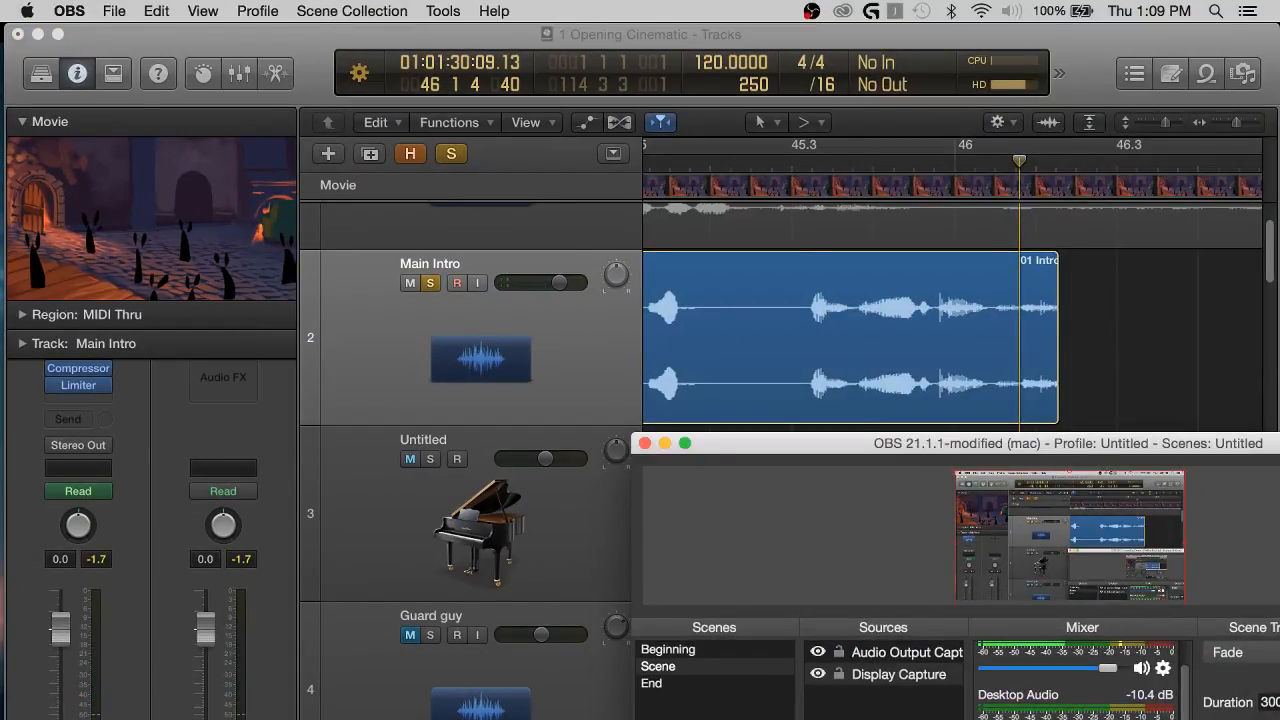
right_click(1072, 656)
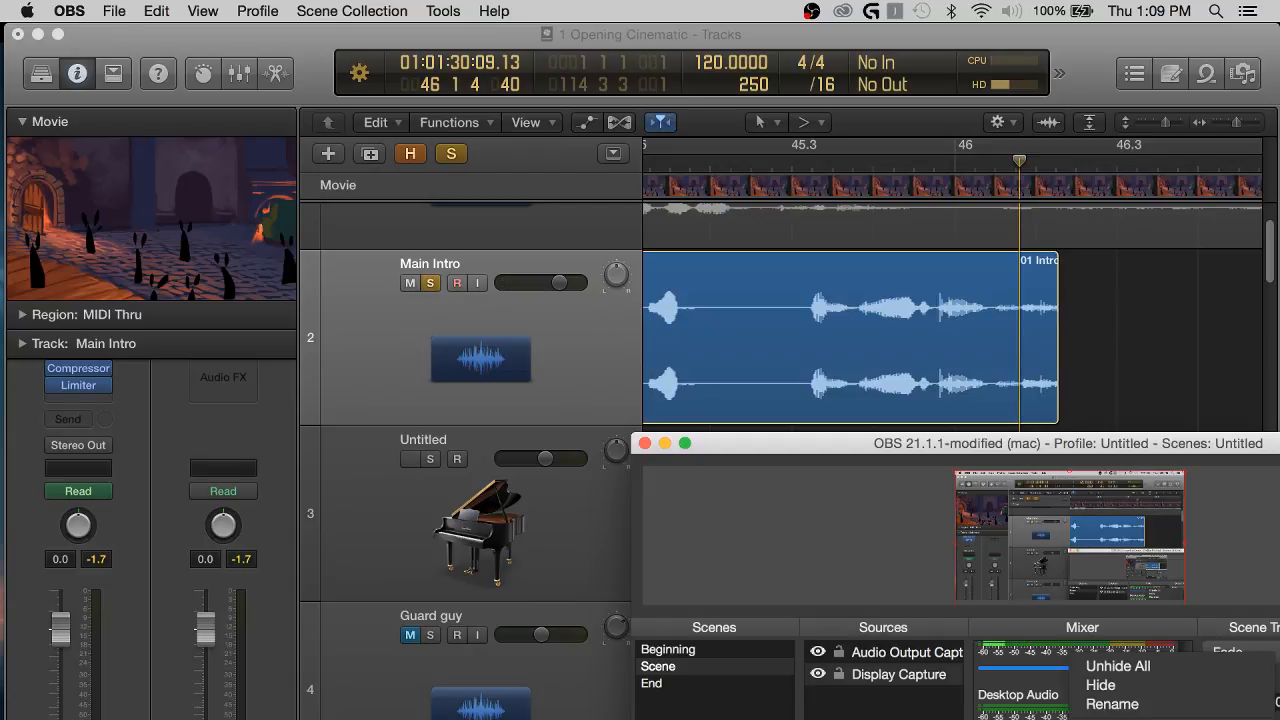
click(1103, 665)
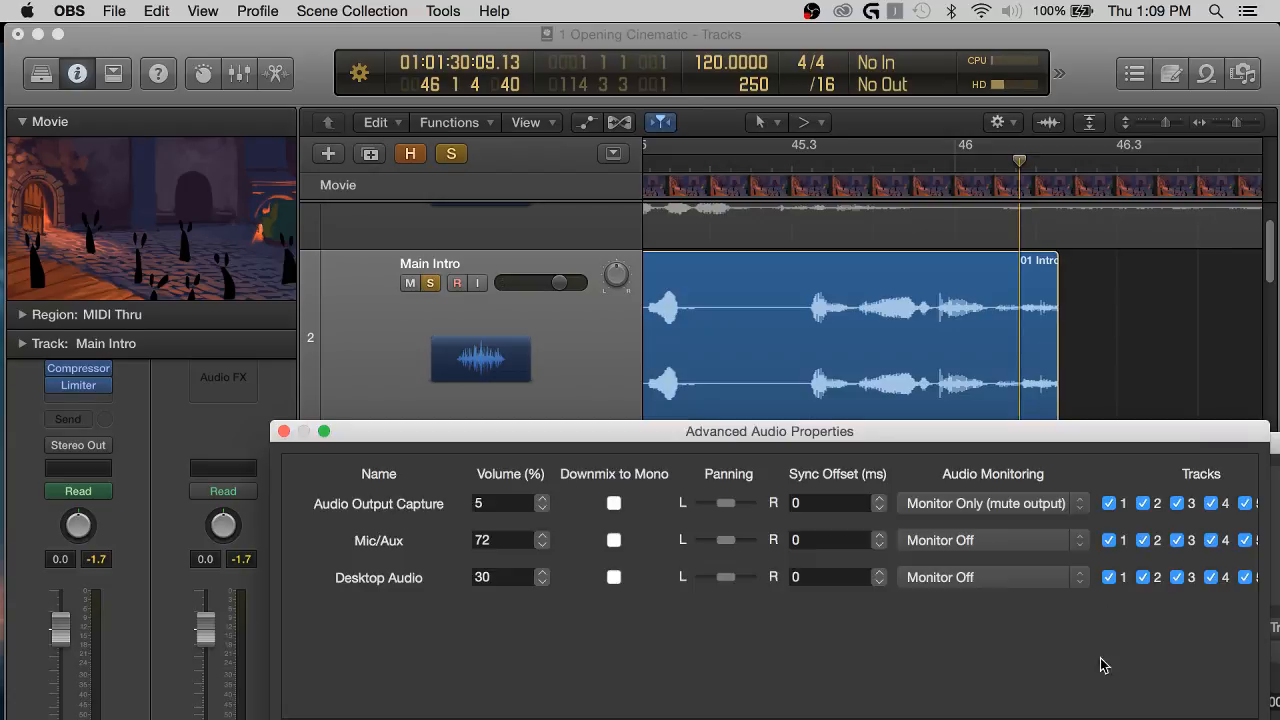
click(543, 499)
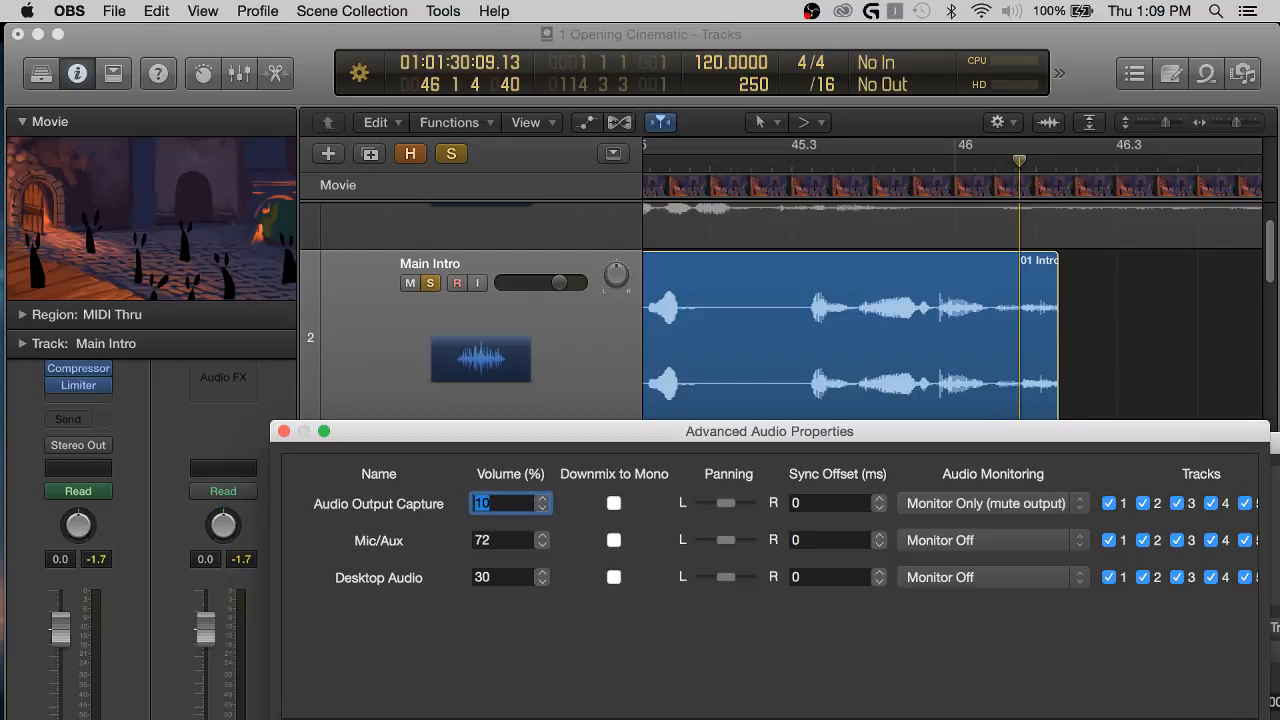
click(1210, 719)
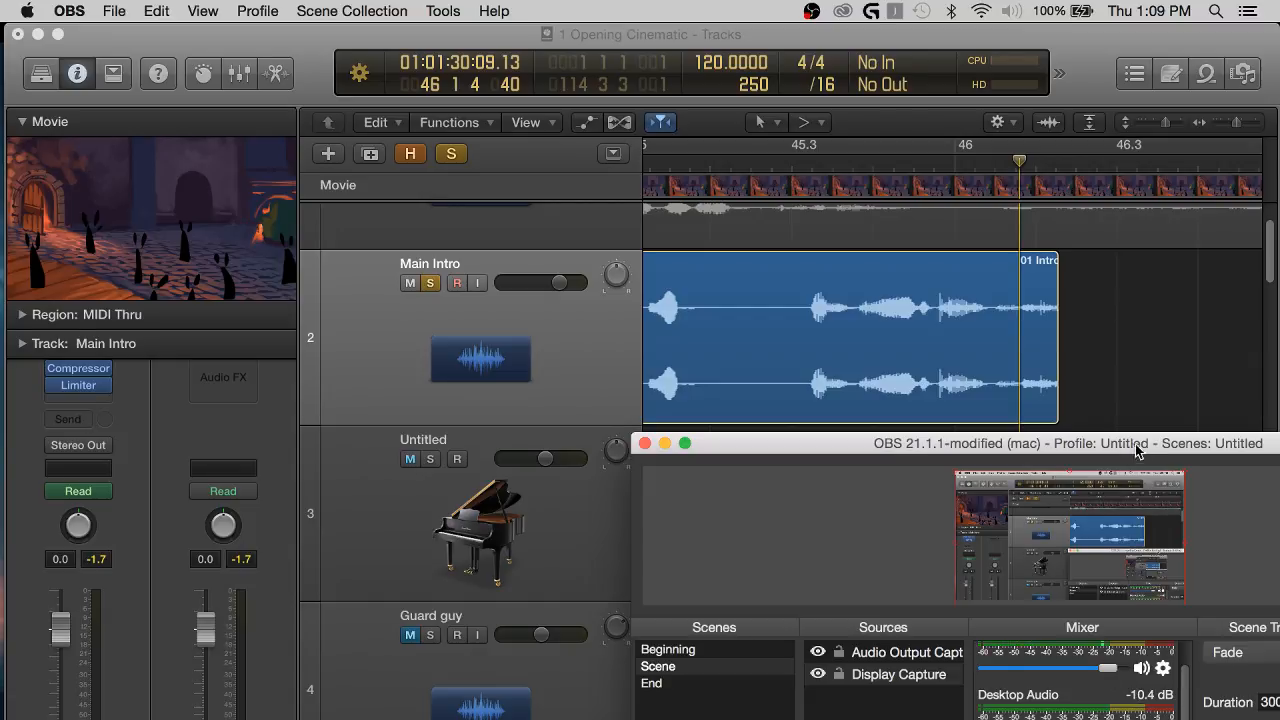
Move the OBS window up and set the Audio Output Capture volume to 25% in Advanced Audio Properties.
drag(1136, 452, 1127, 327)
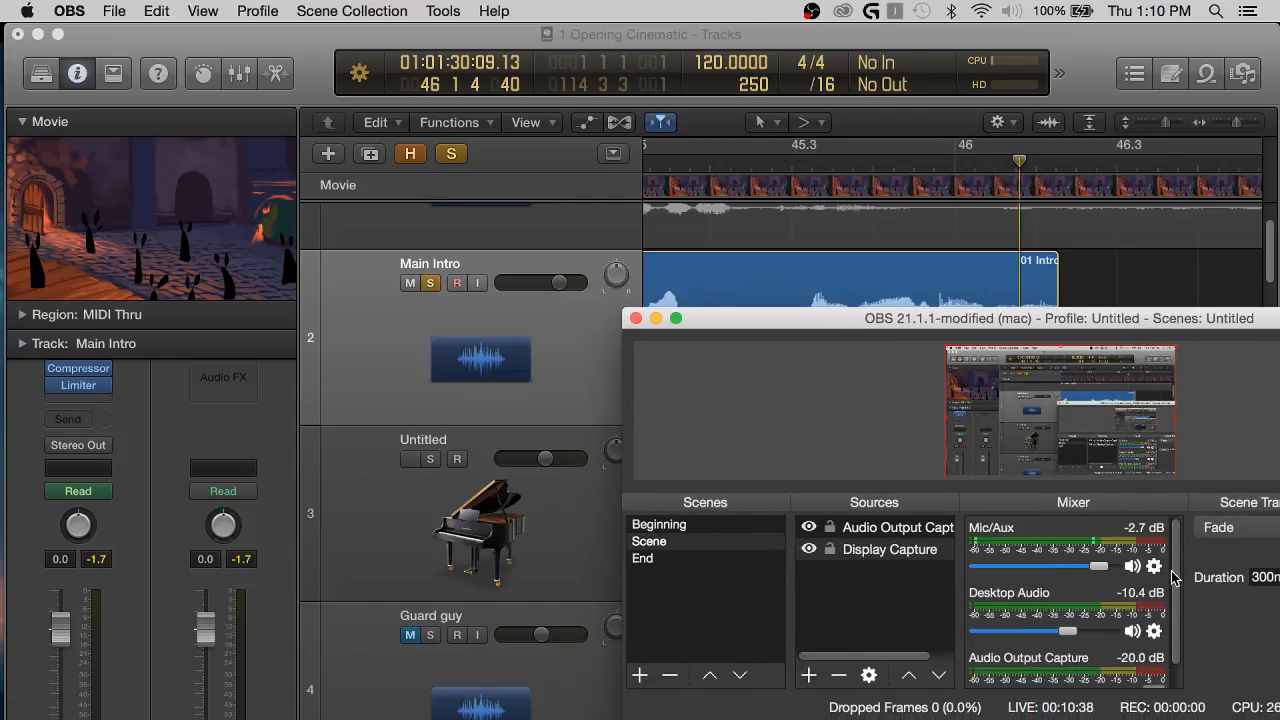
scroll(1178, 688, down, 2)
click(1154, 679)
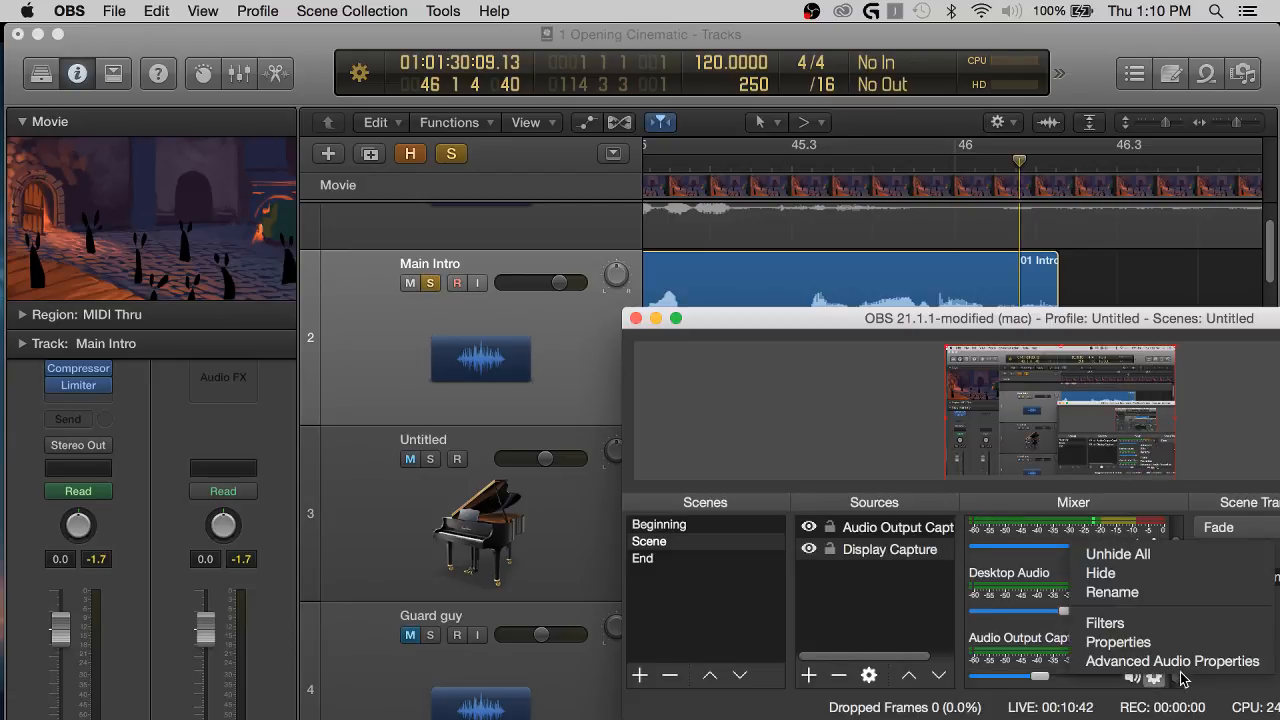
click(1172, 661)
click(541, 402)
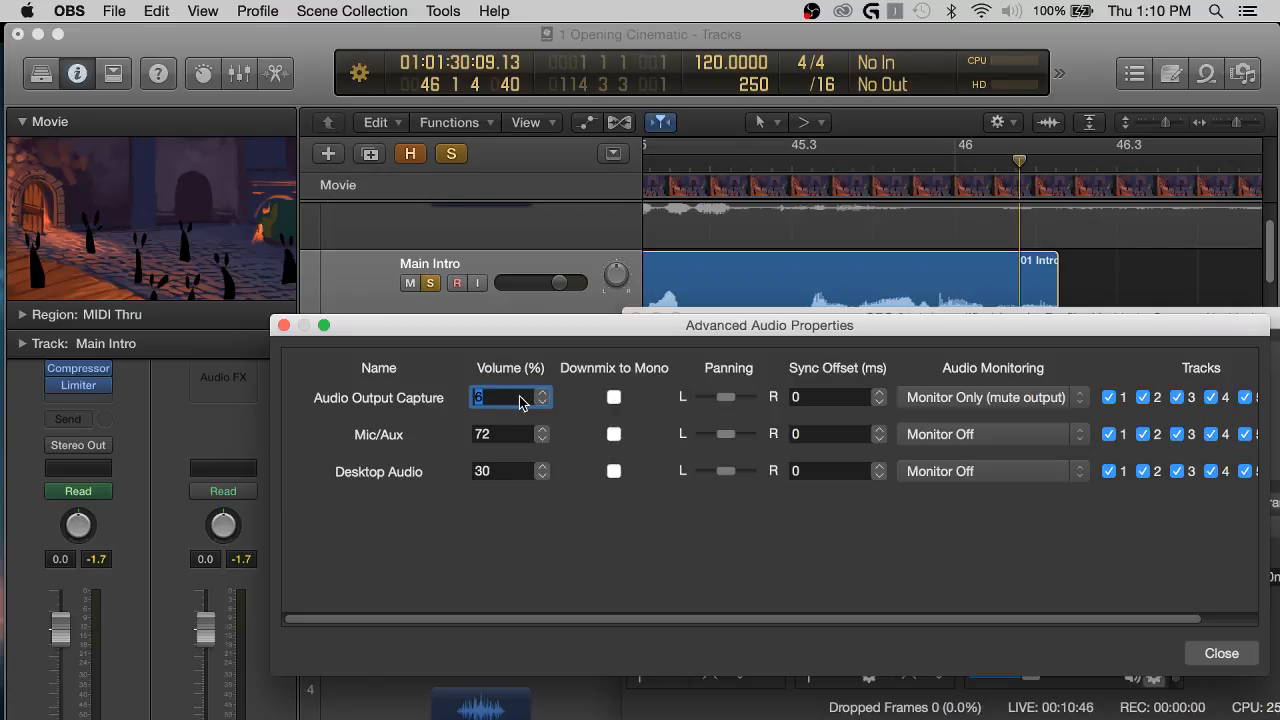
text(25)
click(1221, 654)
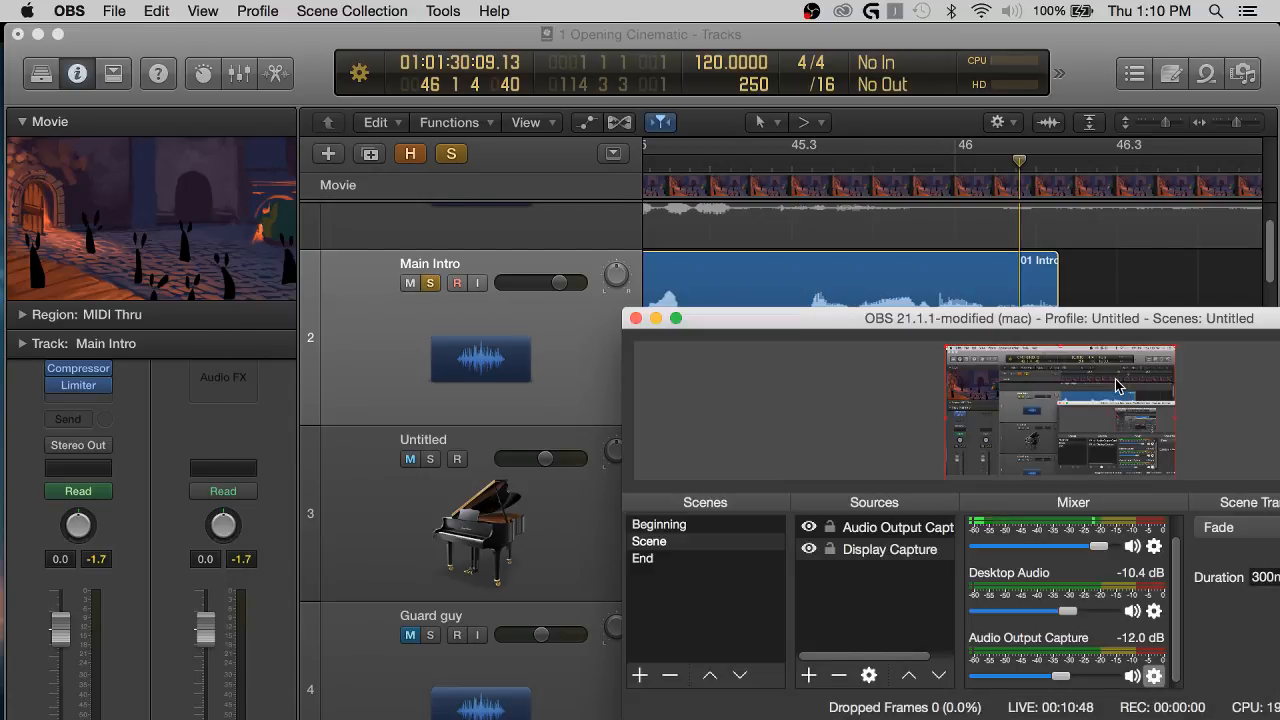
Return to Logic Pro X and listen to the Main Intro ending from just after bar 45, beat 3.
click(1120, 283)
click(832, 165)
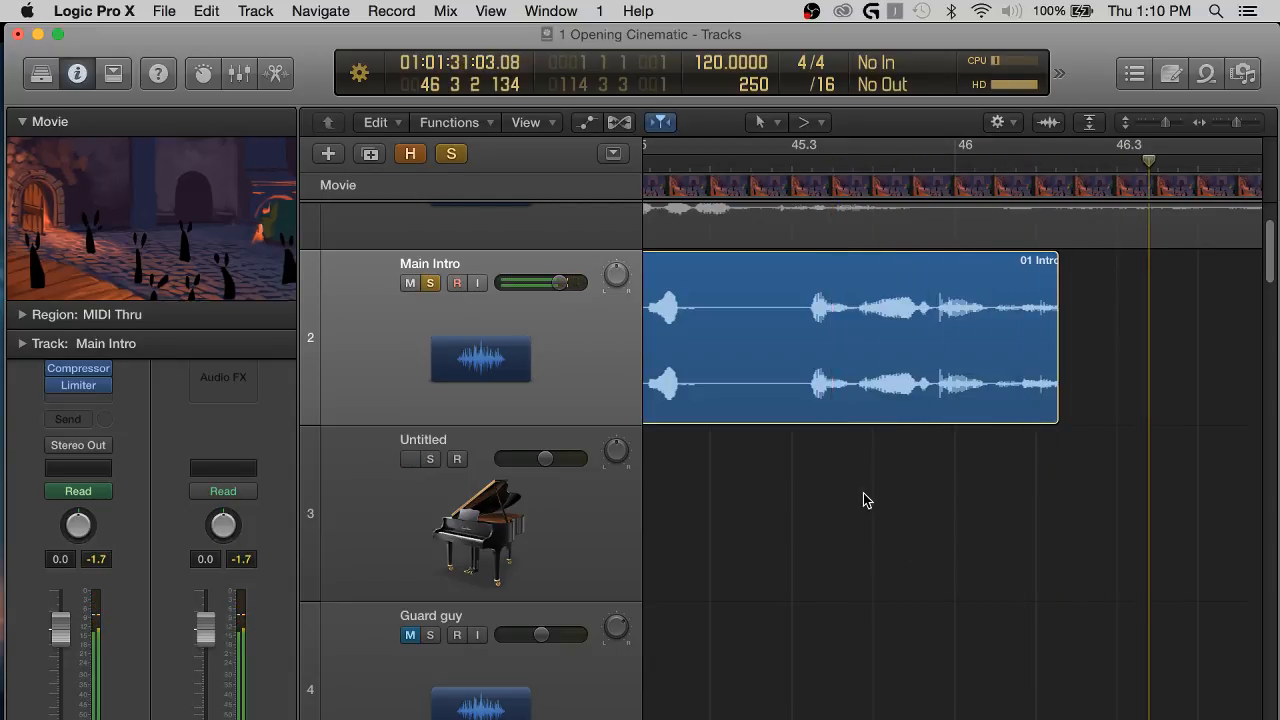
scroll(967, 499, right, 3)
scroll(967, 499, left, 2)
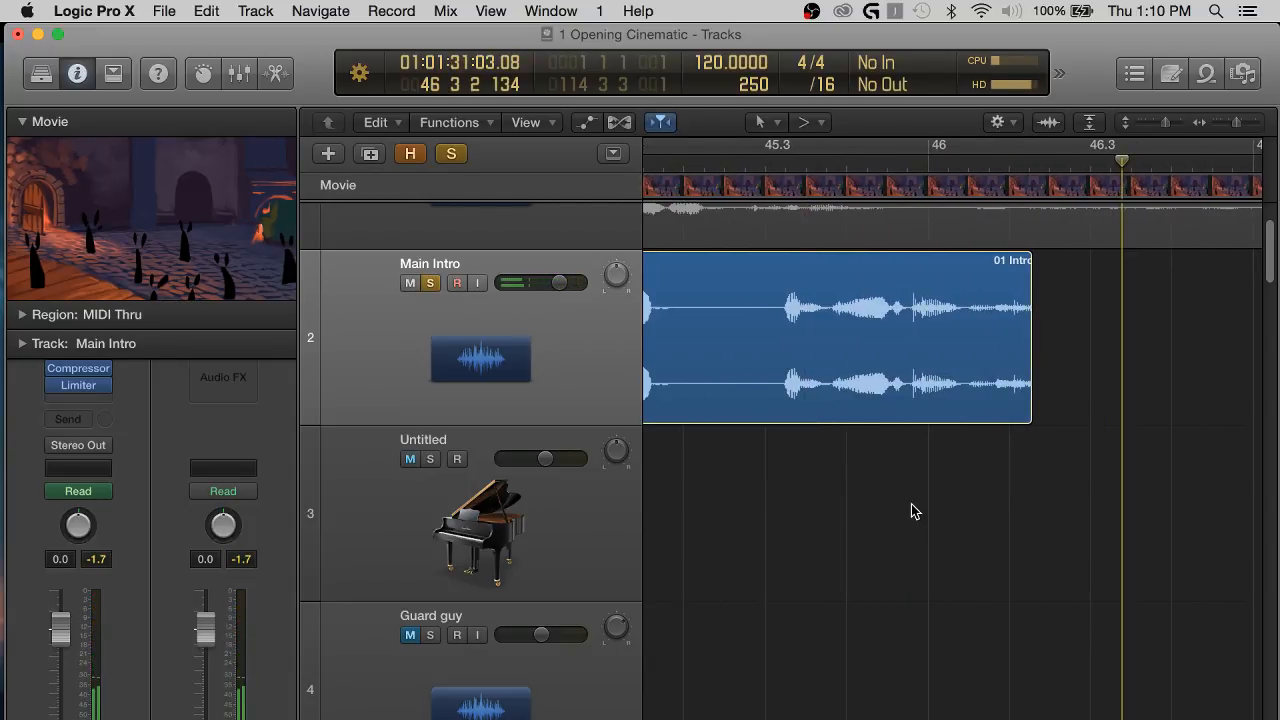
scroll(911, 506, right, 4)
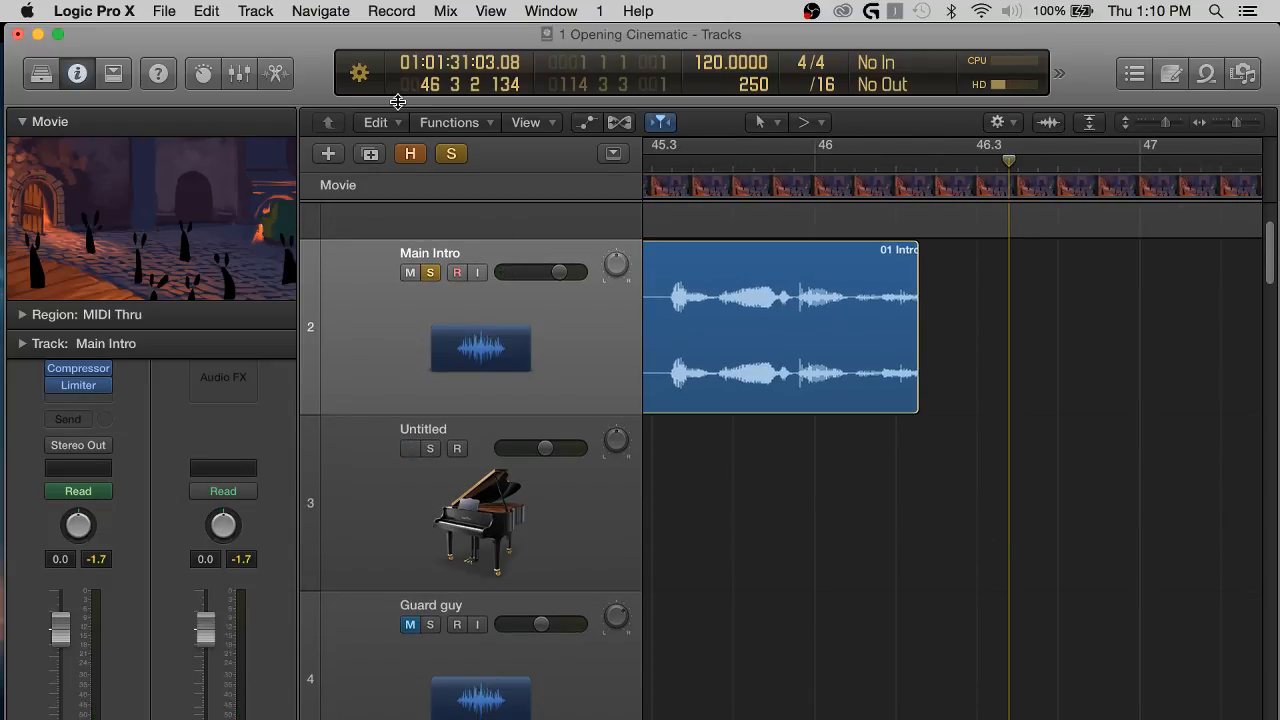
Check the output device choices in Logic's audio preferences, keep Soundflower (2ch), and close the preferences.
click(166, 10)
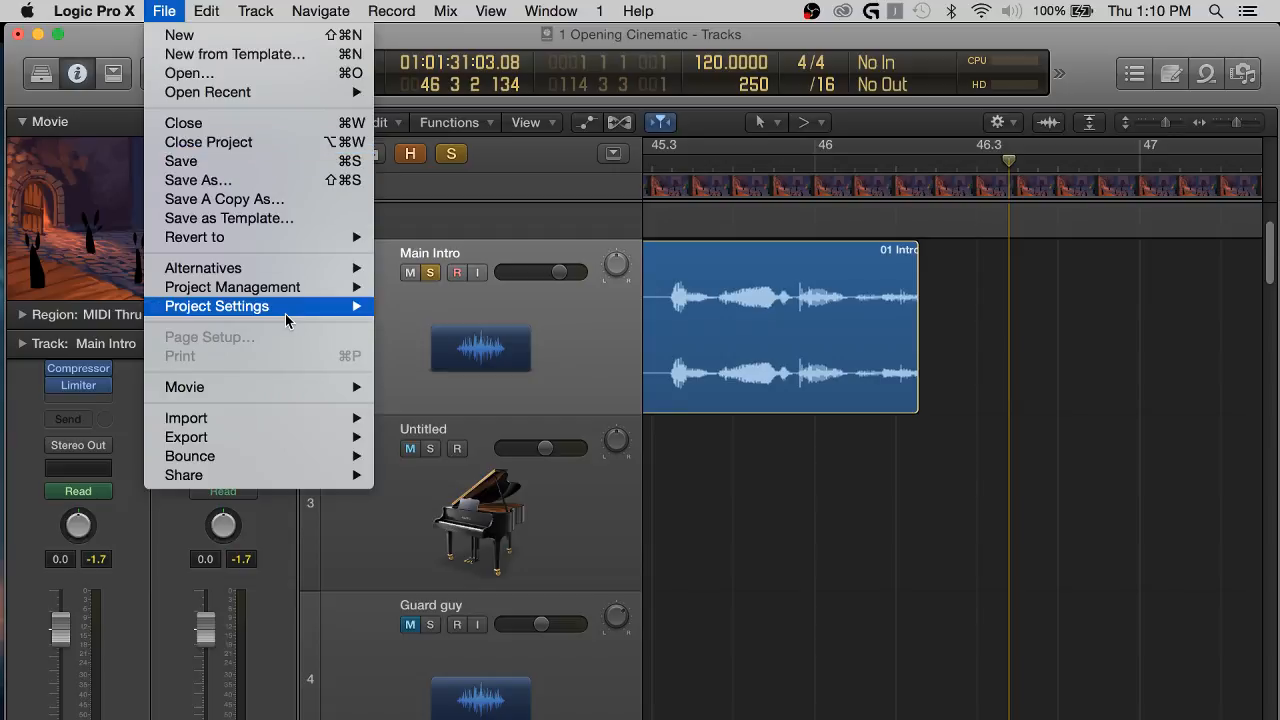
mouse_move(296, 478)
mouse_move(80, 10)
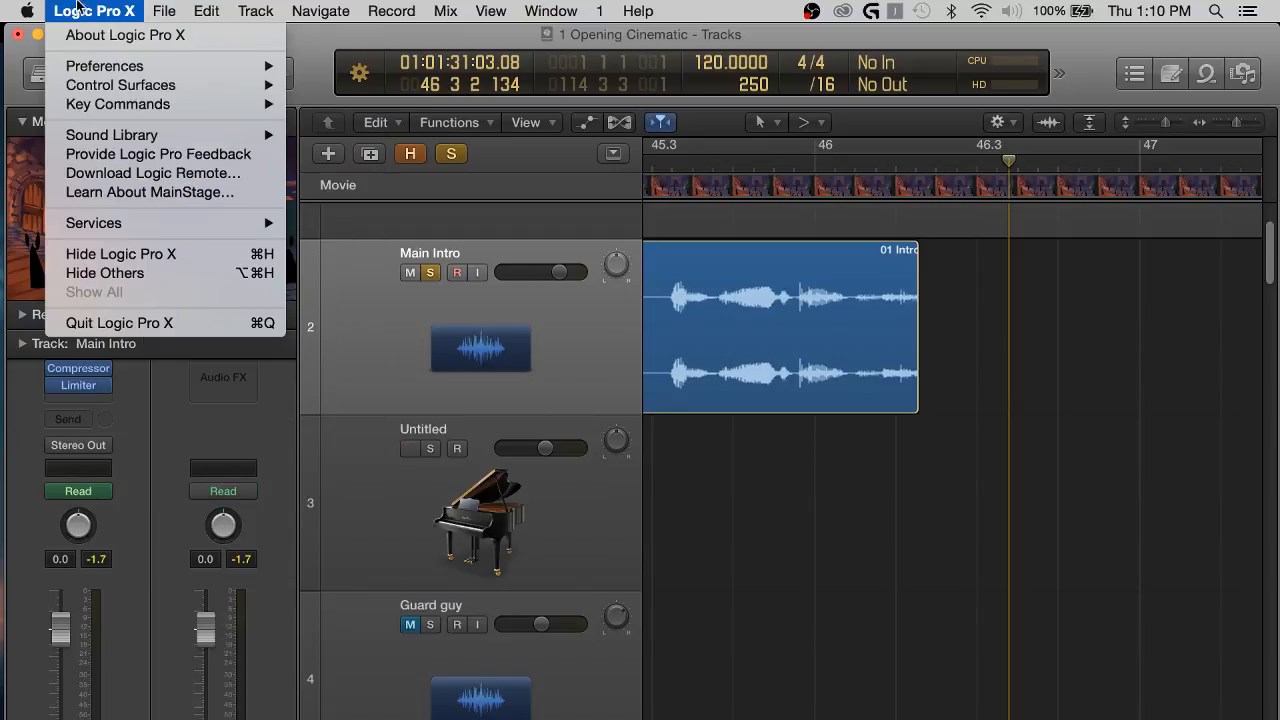
mouse_move(128, 88)
mouse_move(184, 67)
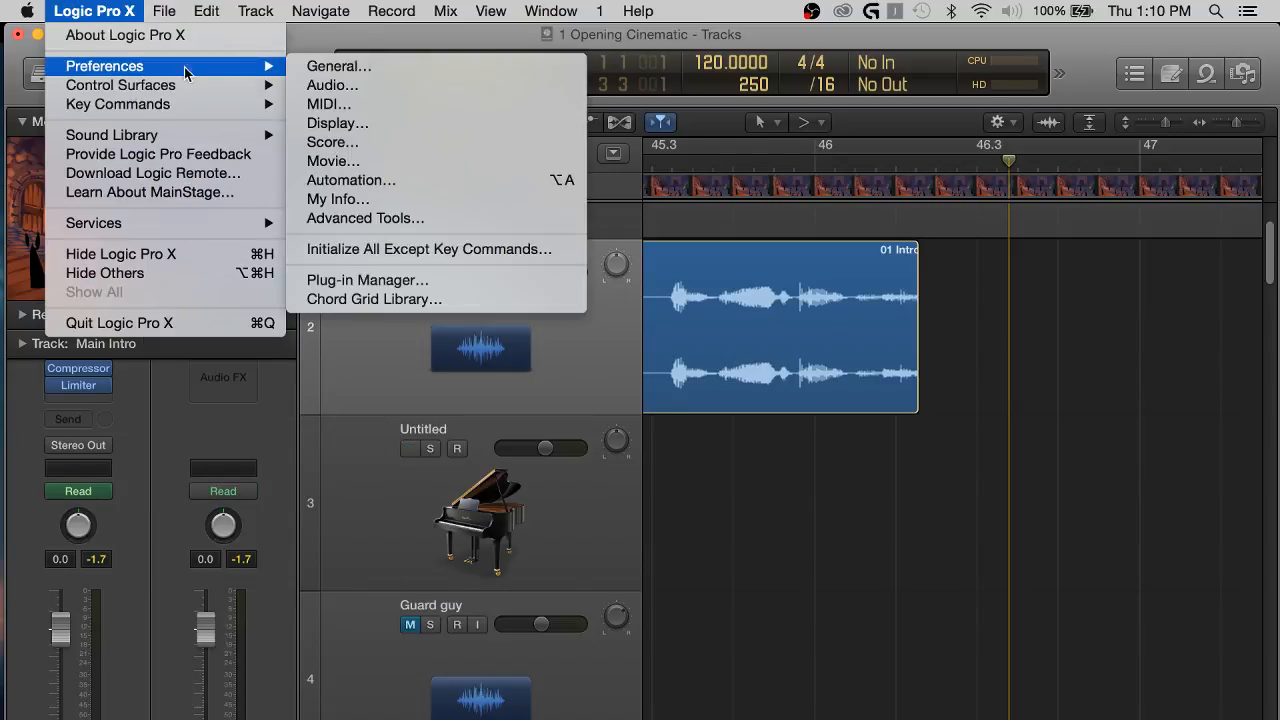
click(376, 84)
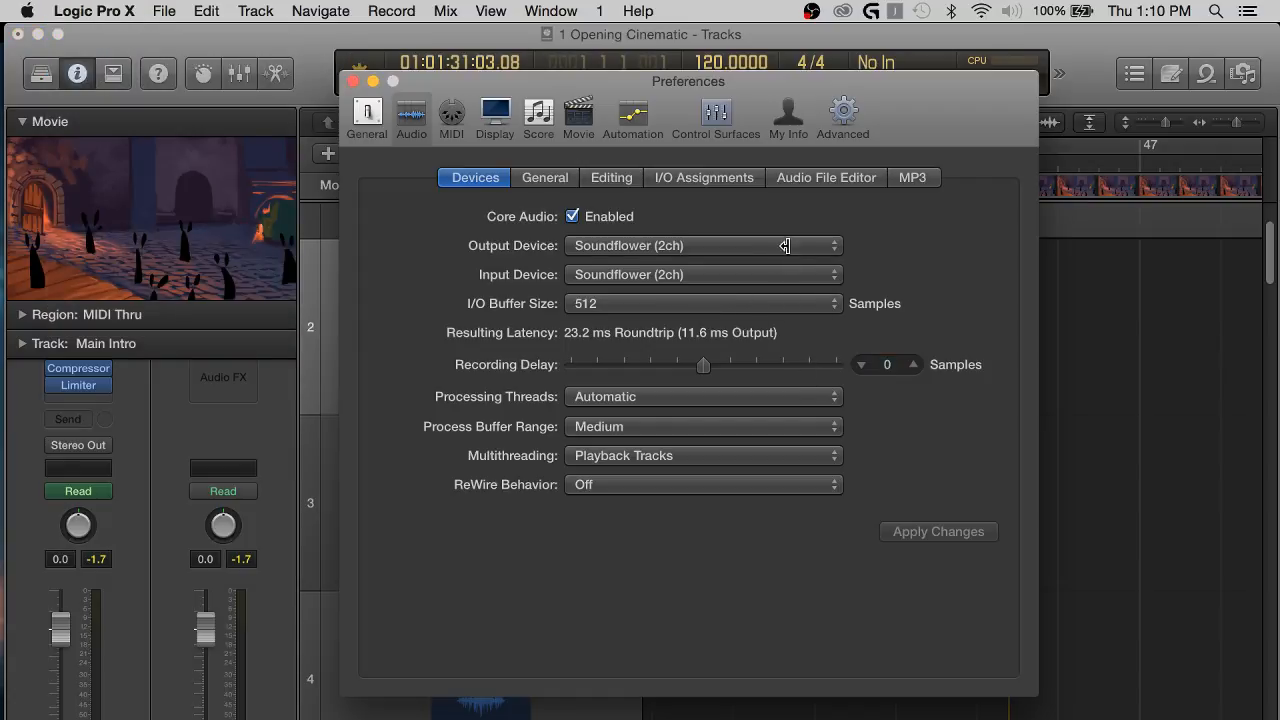
click(785, 246)
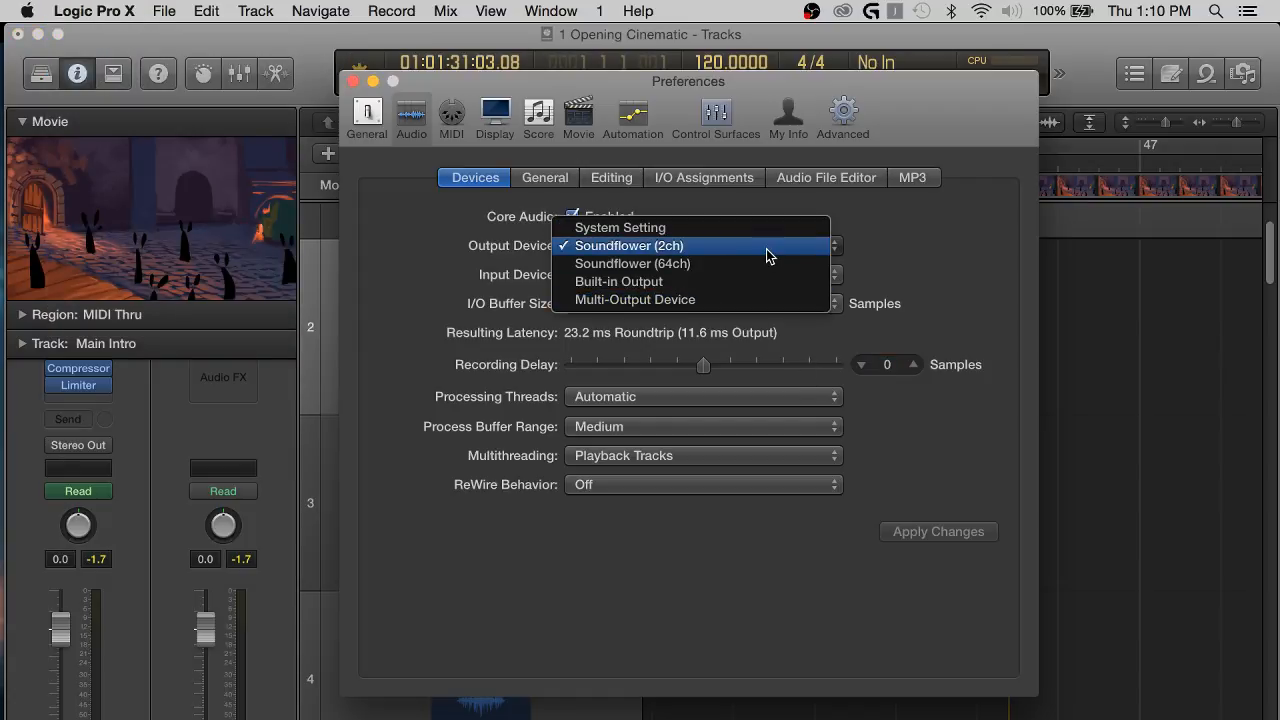
click(766, 249)
click(764, 268)
click(761, 275)
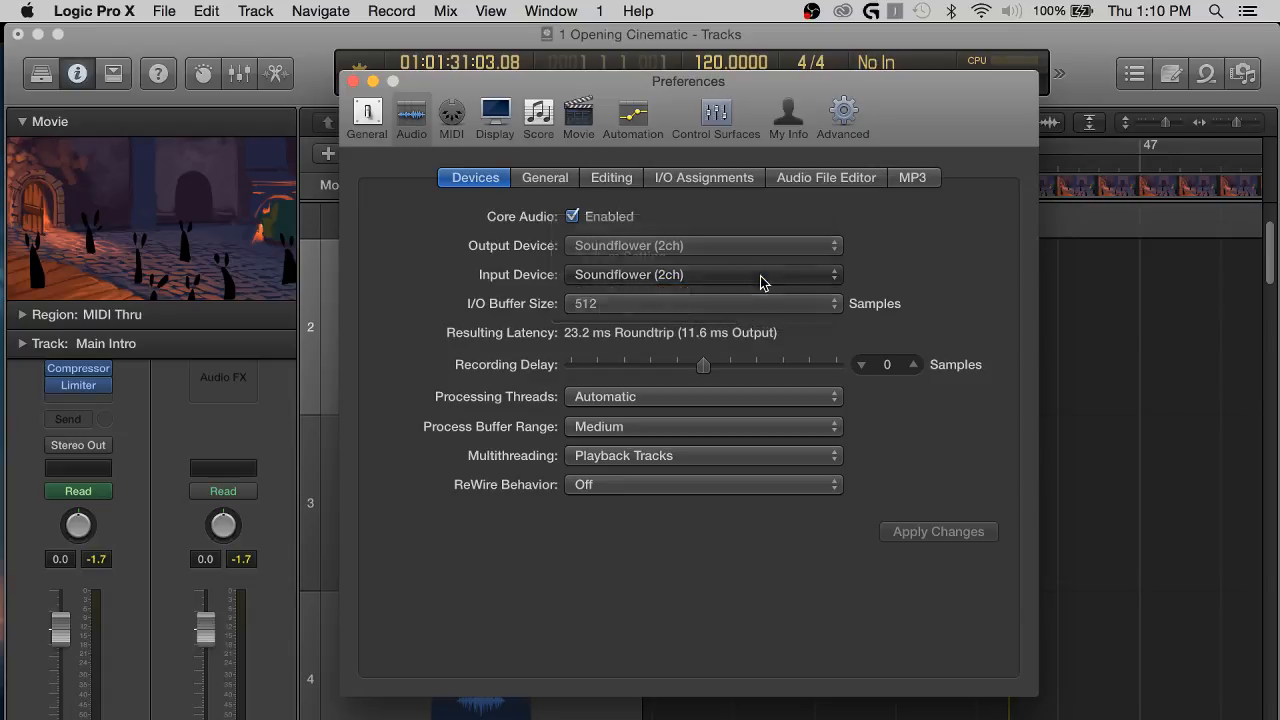
click(351, 81)
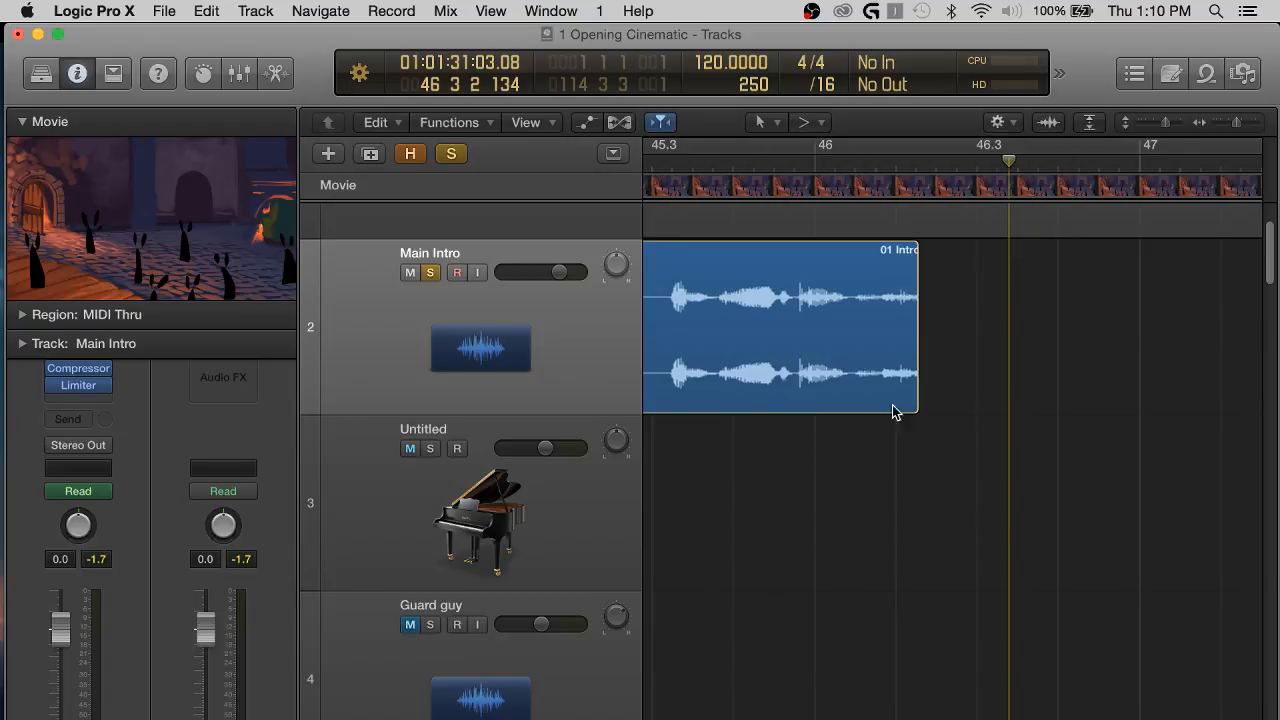
Play the soloed Main Intro region from about bar 44.
key(super+Left)
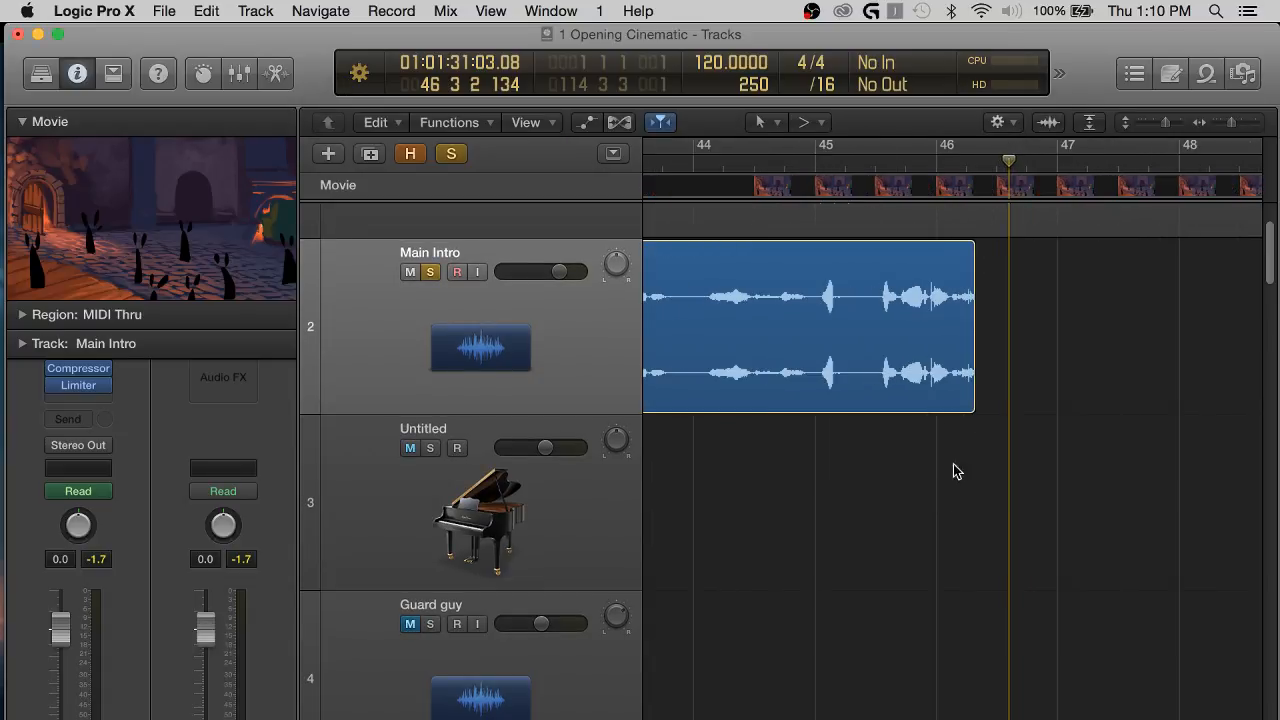
scroll(948, 412, right, 1)
scroll(948, 412, left, 2)
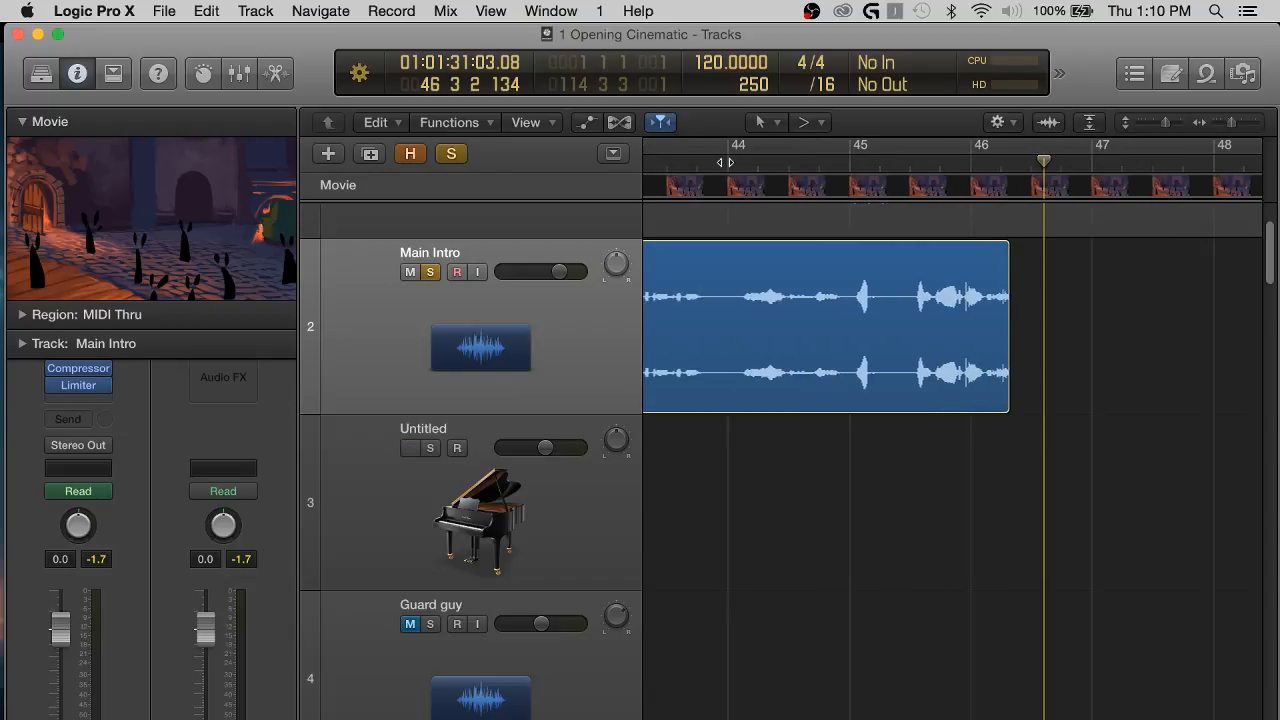
click(727, 163)
key(space)
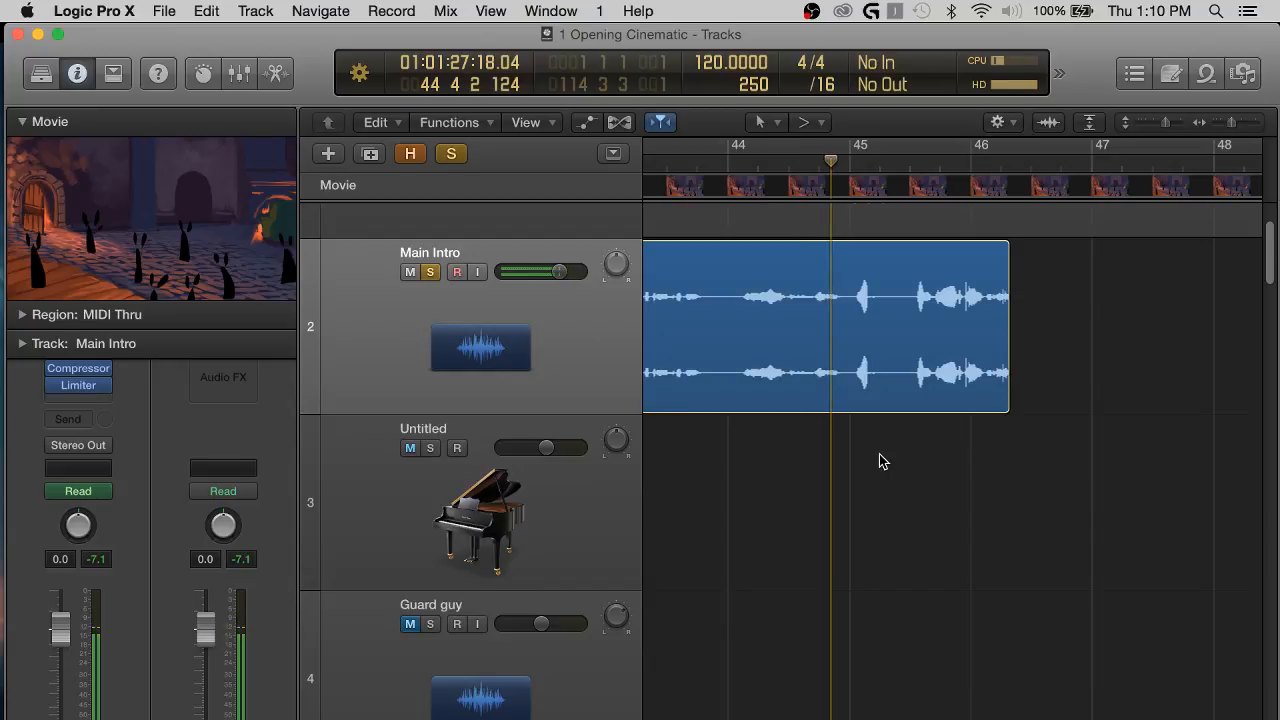
Switch to OBS to check the audio levels in its mixer, and return to the Logic Pro X project.
key(super+Left)
scroll(998, 482, right, 2)
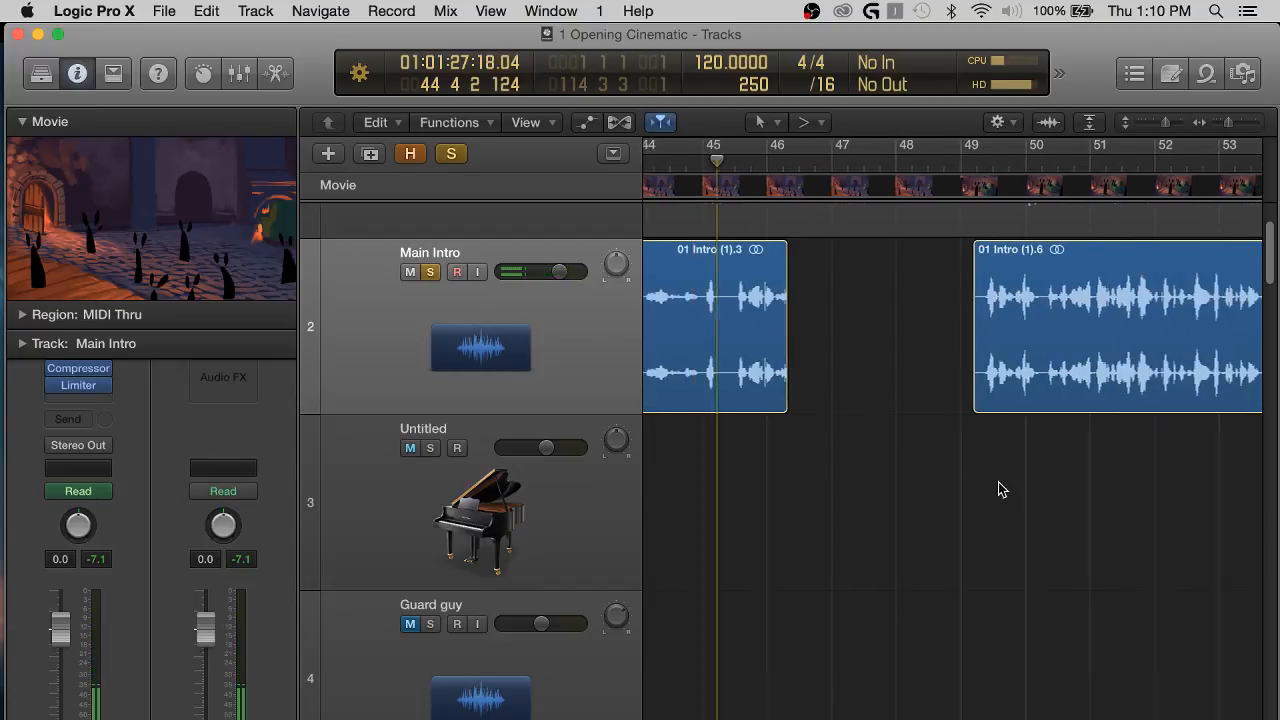
scroll(998, 482, left, 2)
key(ctrl+Up)
click(783, 640)
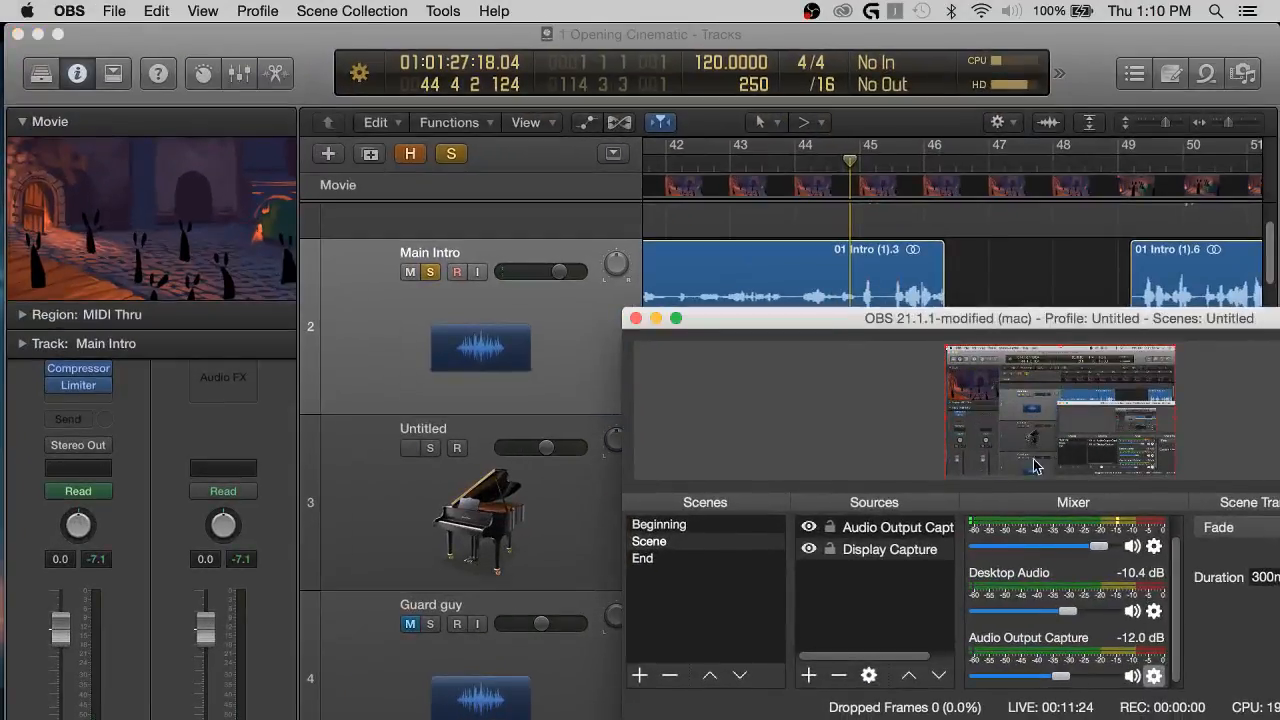
click(1029, 265)
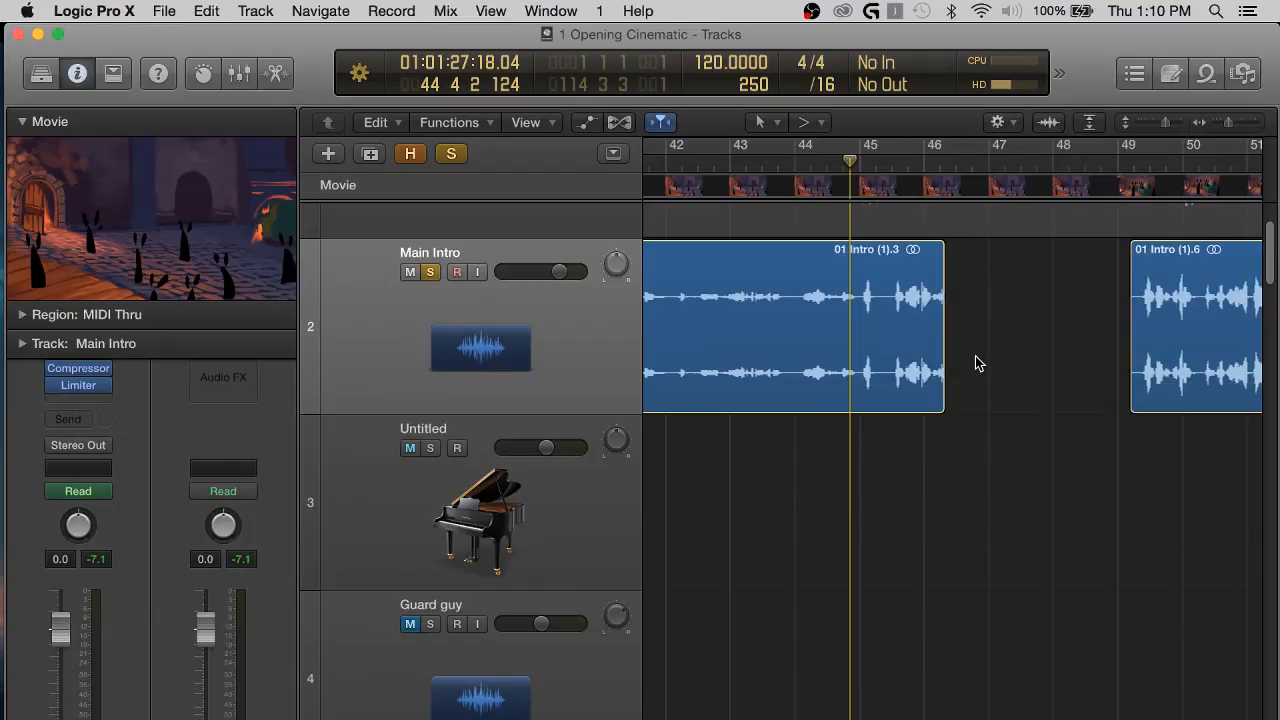
Quit and relaunch Logic Pro X, minimize the Audio Devices and Movies windows, and reopen the most recent project, 1 Opening Cinematic.logicx.
key(super+q)
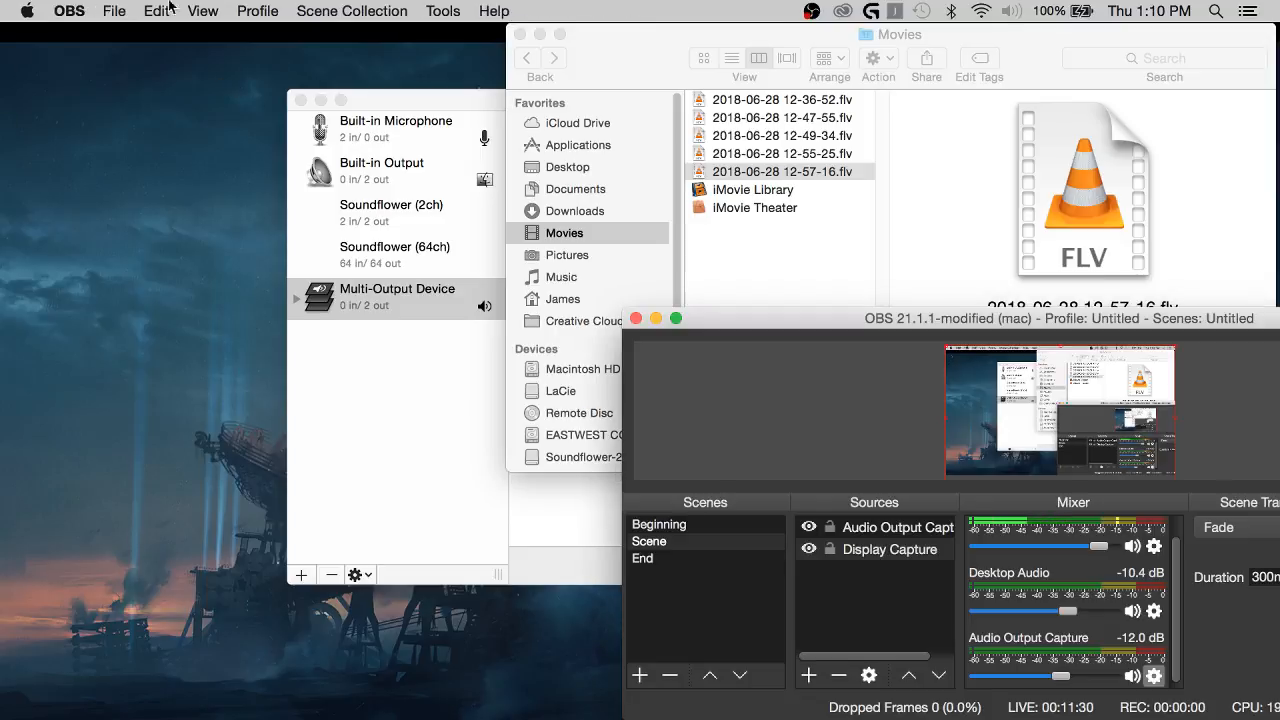
mouse_move(28, 291)
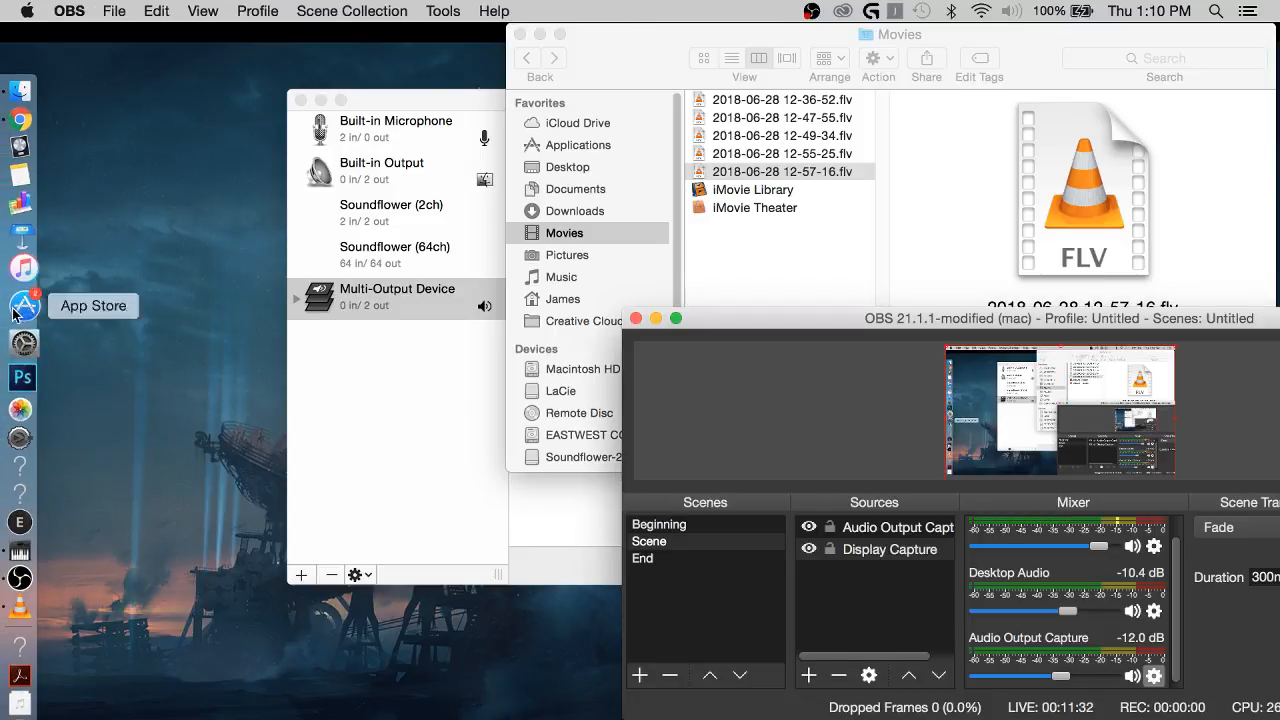
click(31, 178)
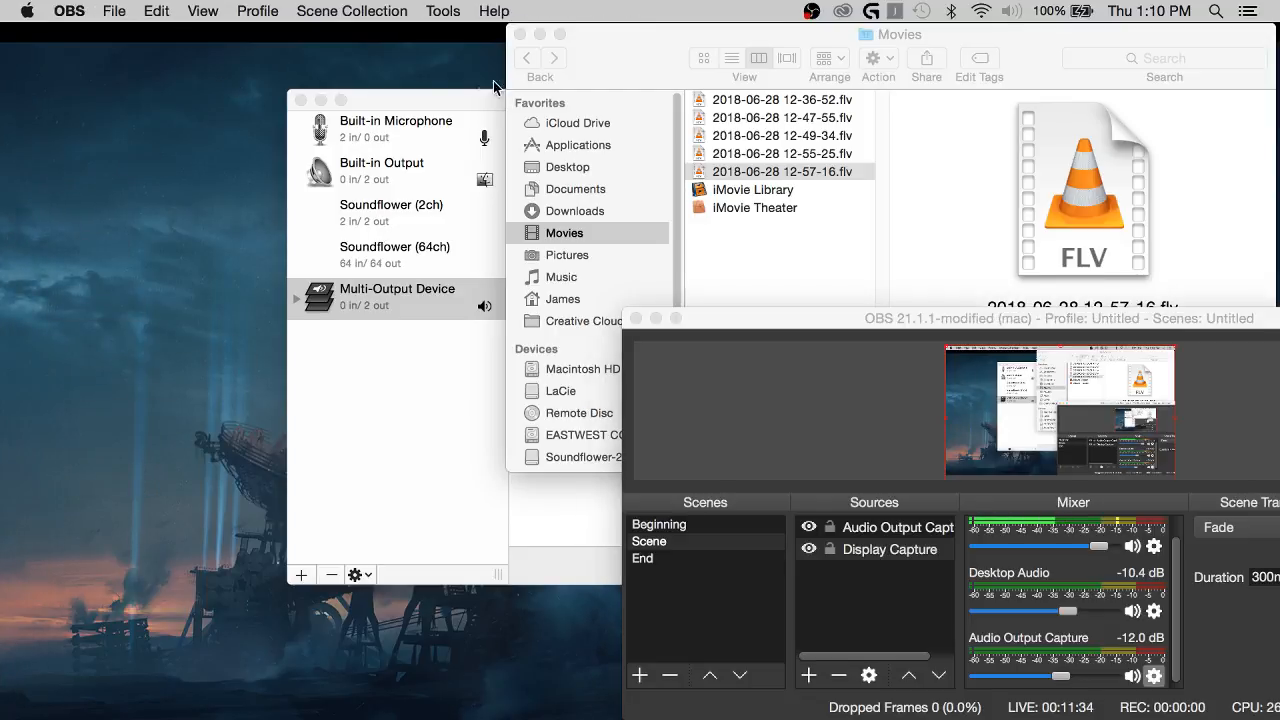
click(321, 101)
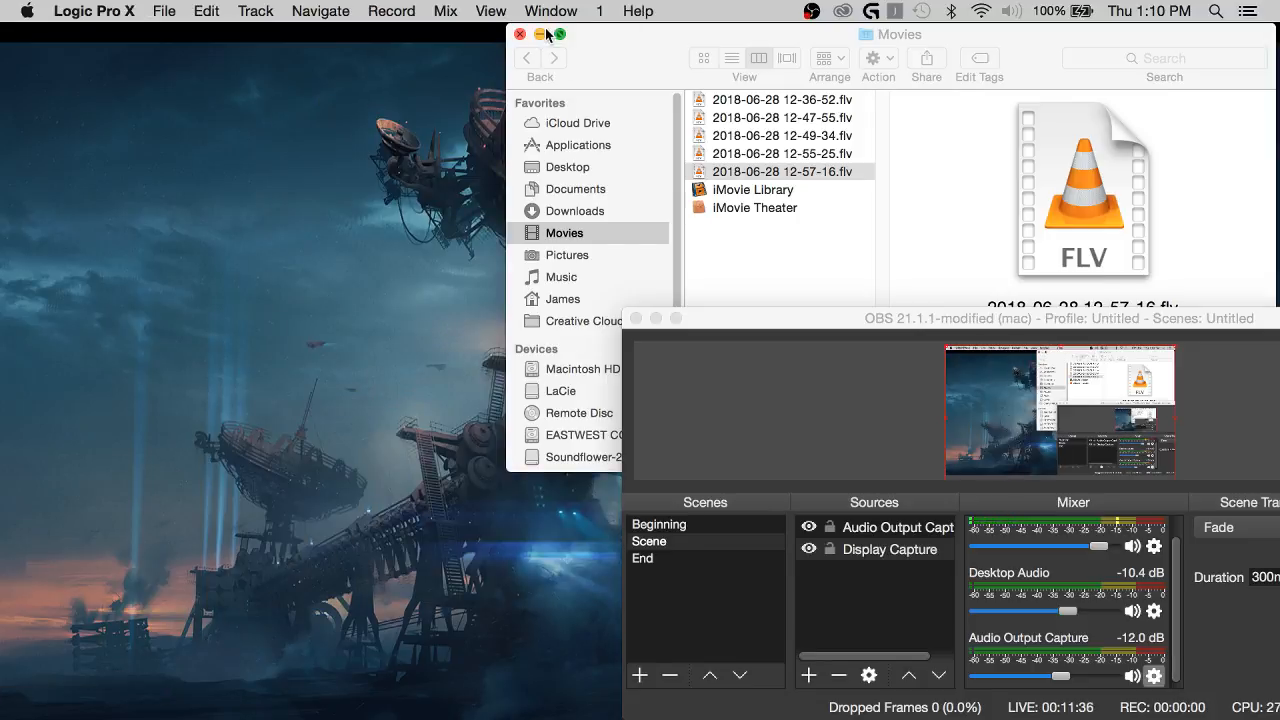
click(540, 36)
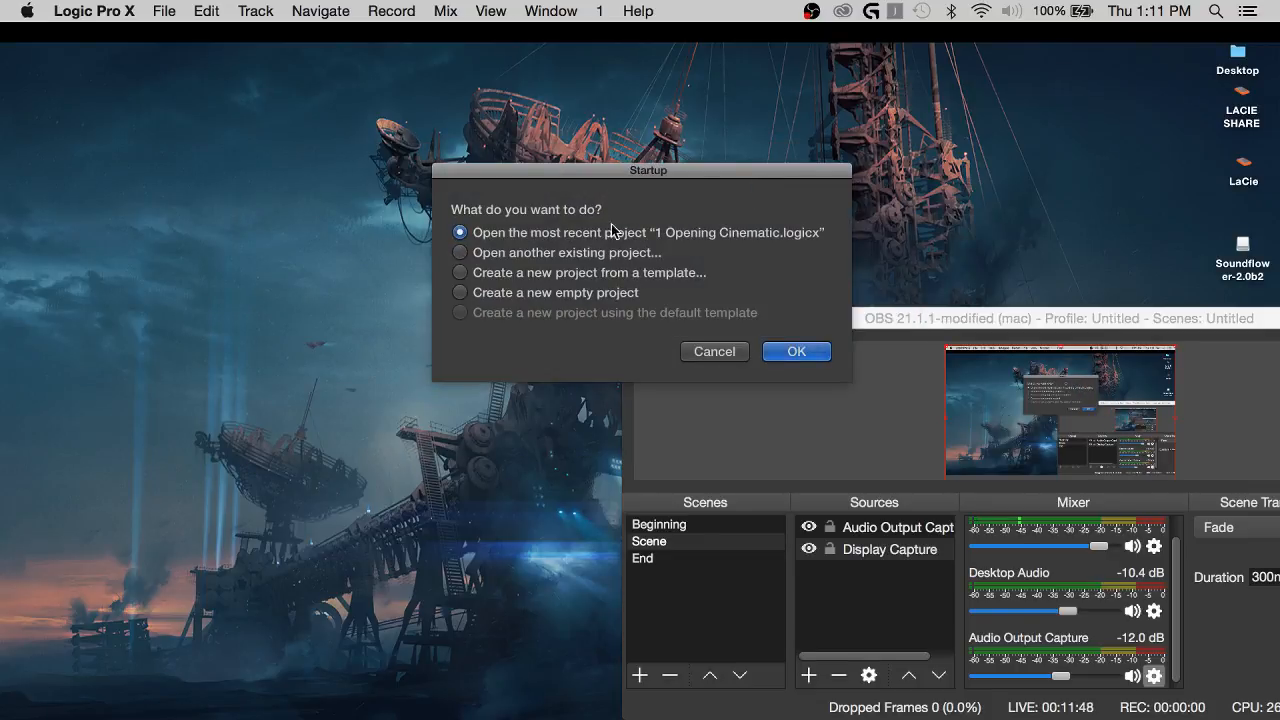
click(815, 352)
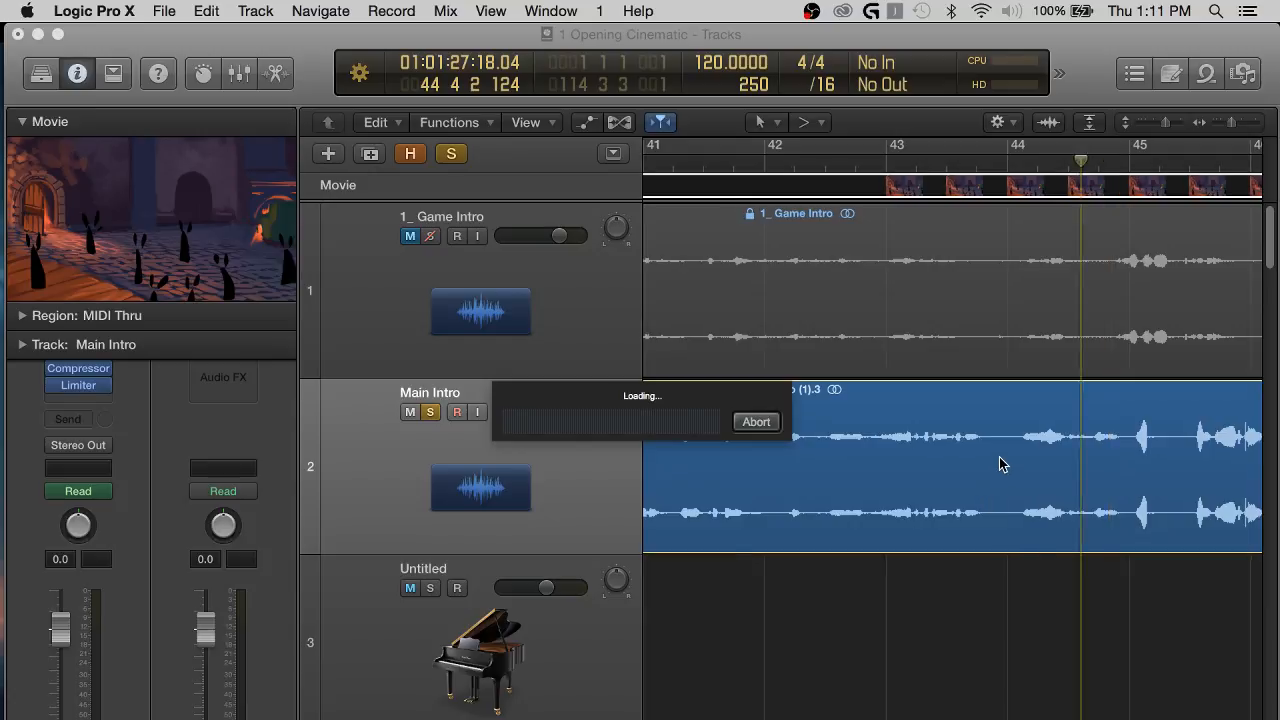
Bring the reopened project window forward and play the soloed Main Intro track from about the middle of bar 43.
key(ctrl+Up)
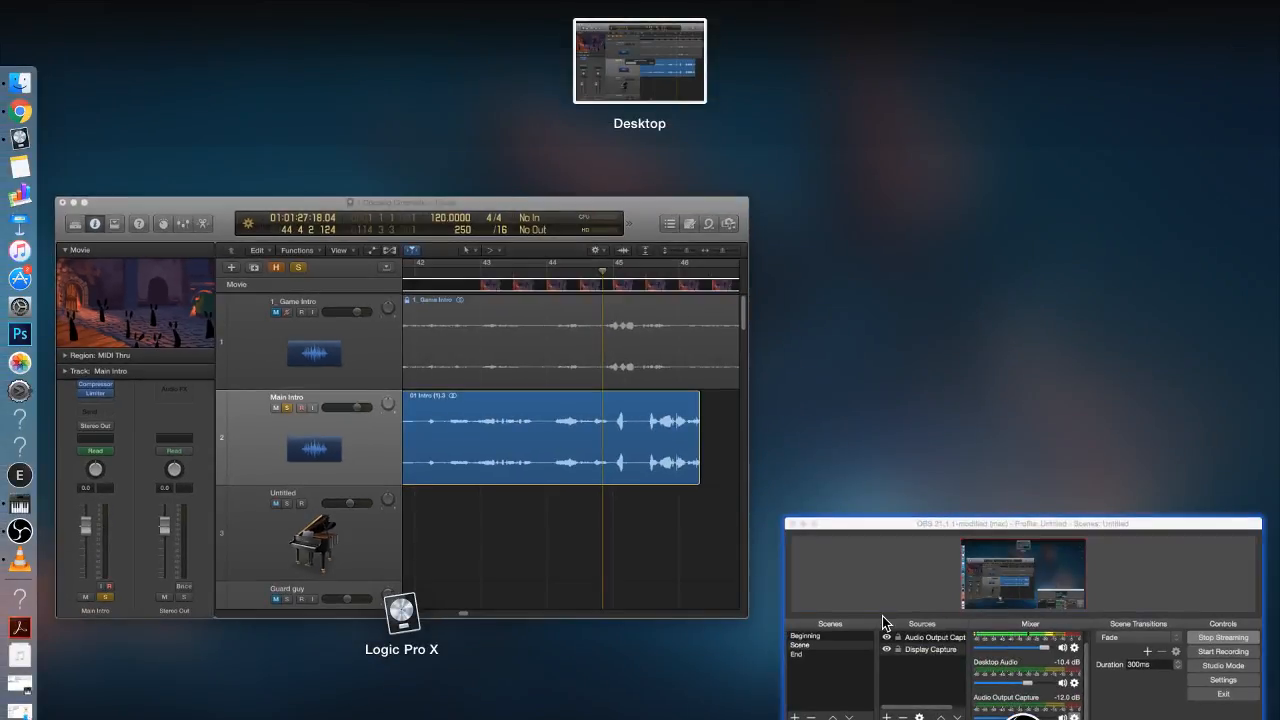
click(600, 546)
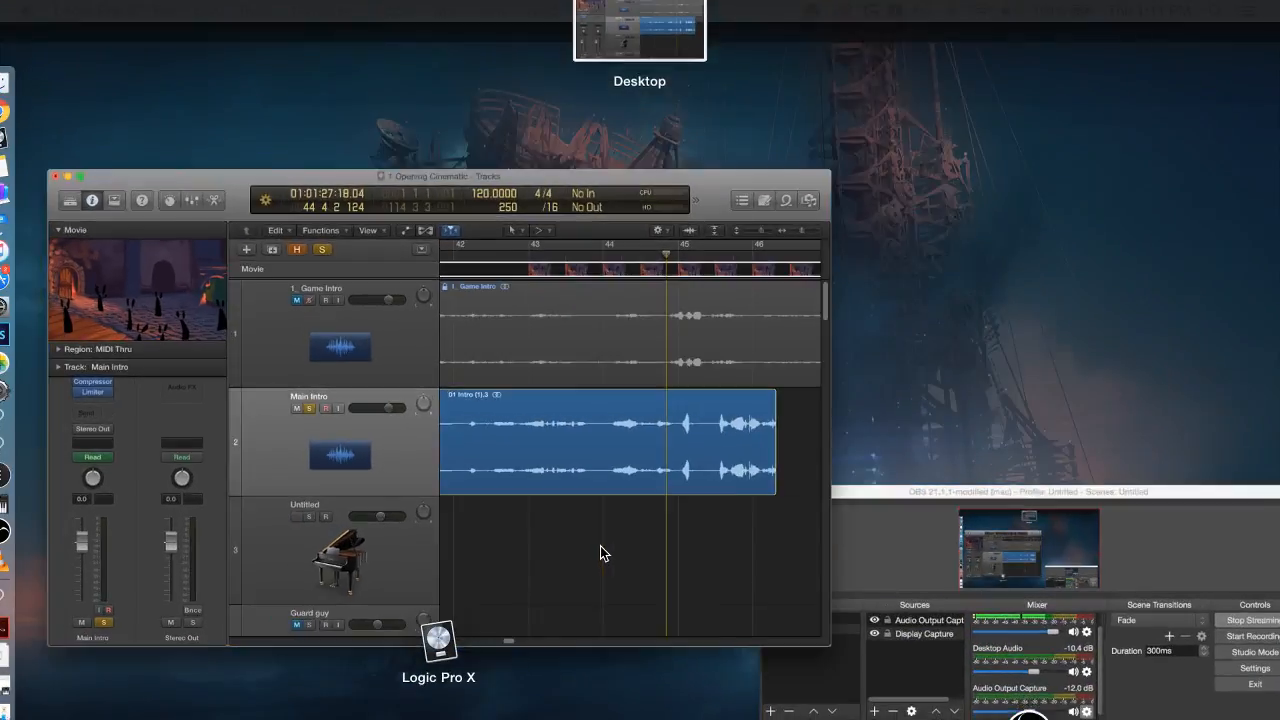
scroll(951, 613, right, 2)
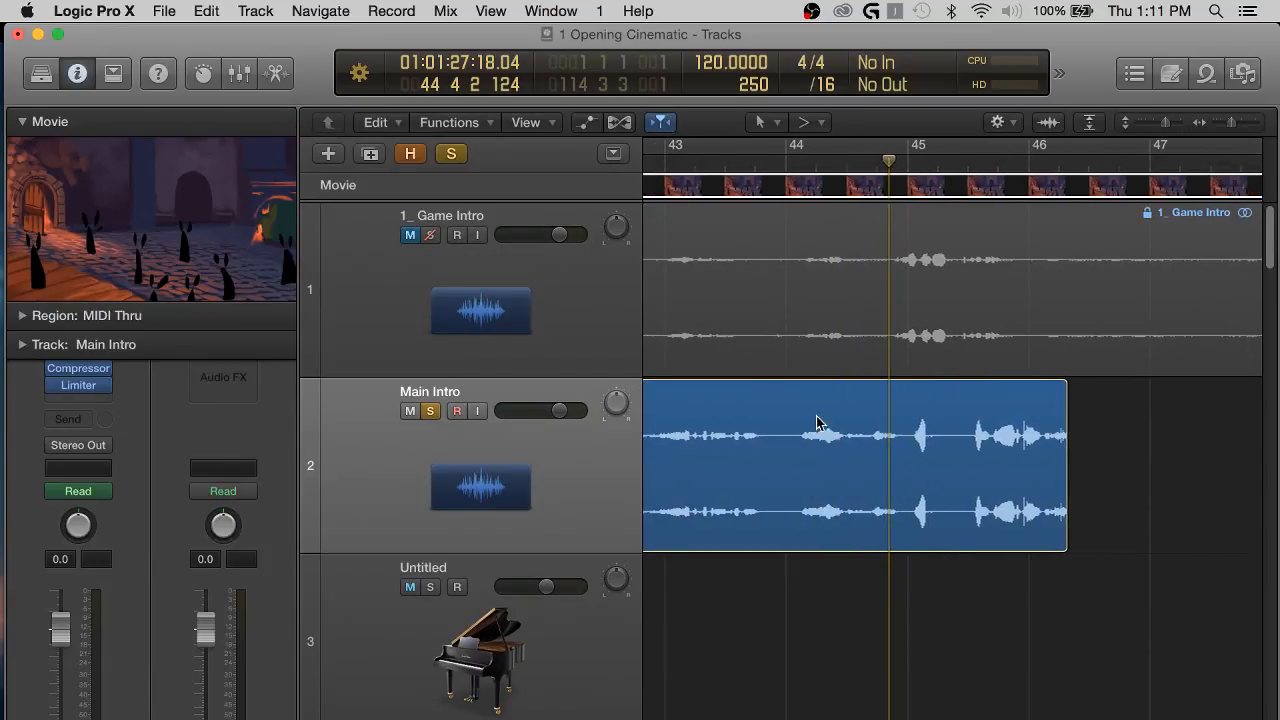
click(727, 162)
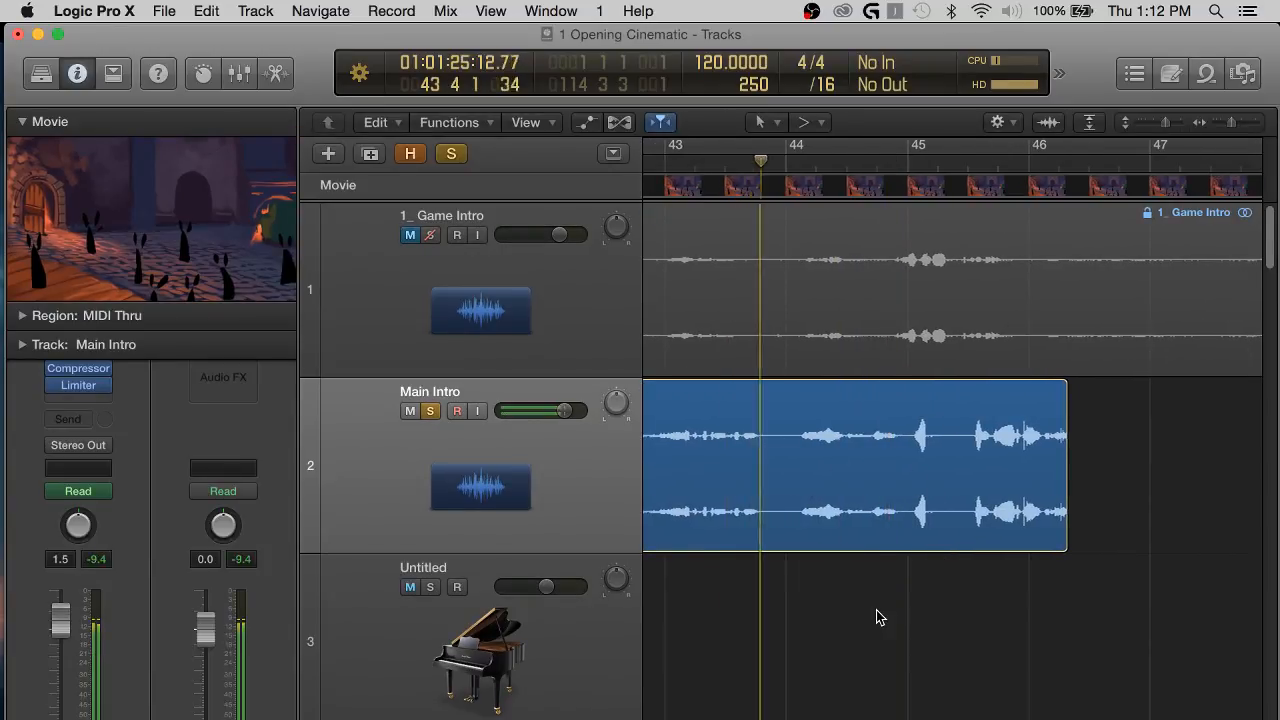
Lower the Audio Output Capture volume in OBS to about -29.7 dB, and resume playback in Logic Pro X.
key(ctrl+Up)
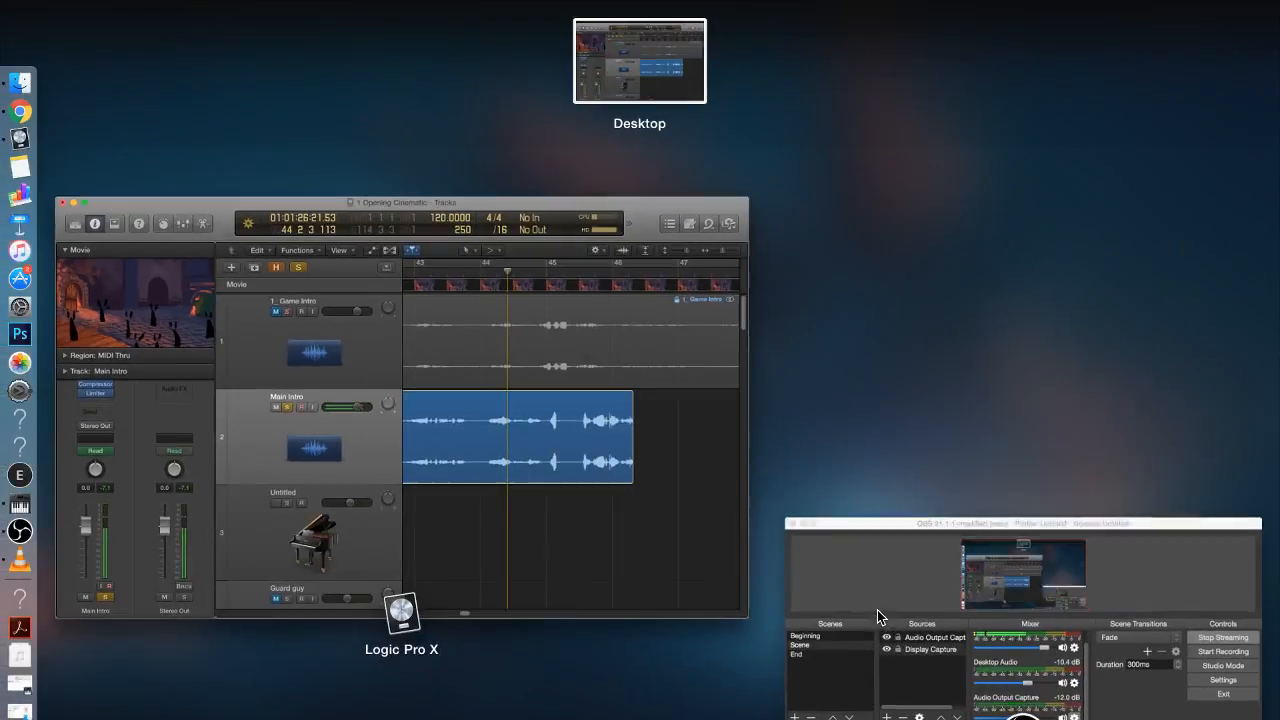
click(1068, 615)
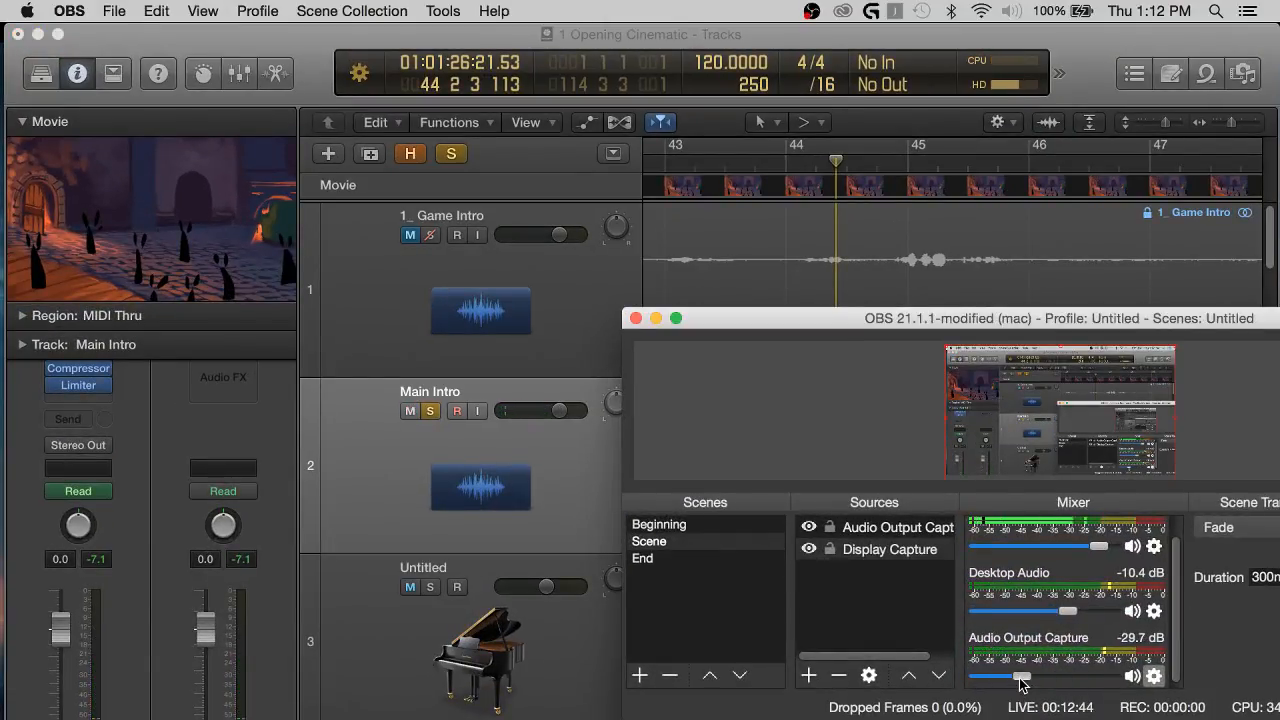
key(super+Tab)
key(space)
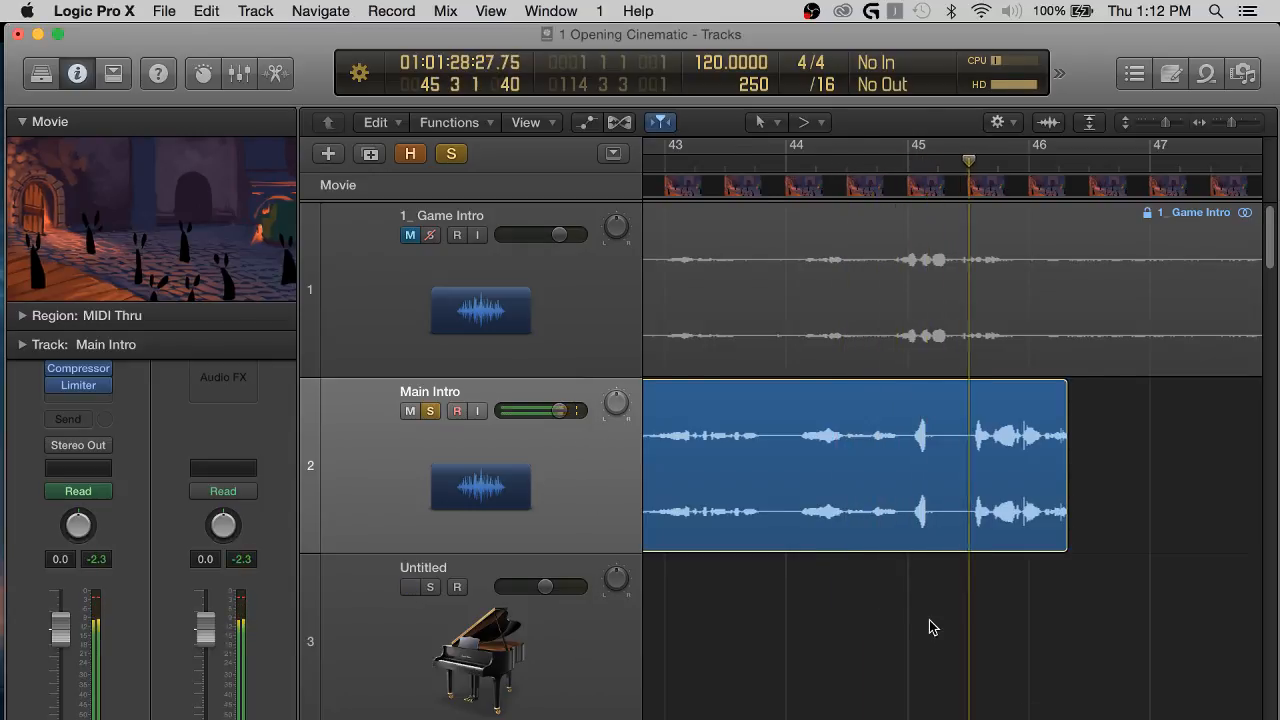
Examine the end of the Main Intro region 01 Intro (1).3 up close and replay it from bar 45, beat 4.
scroll(931, 626, right, 3)
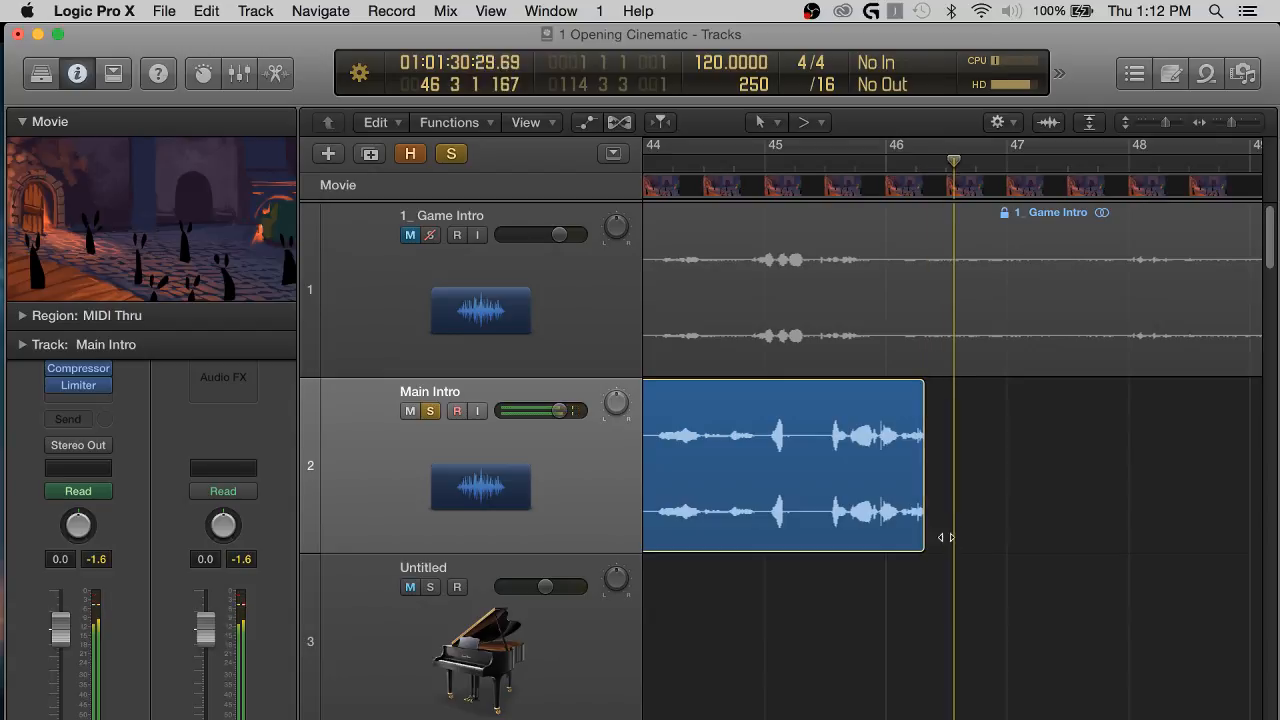
key(super+Right)
key(super+Right)
key(super+Right)
key(super+Right)
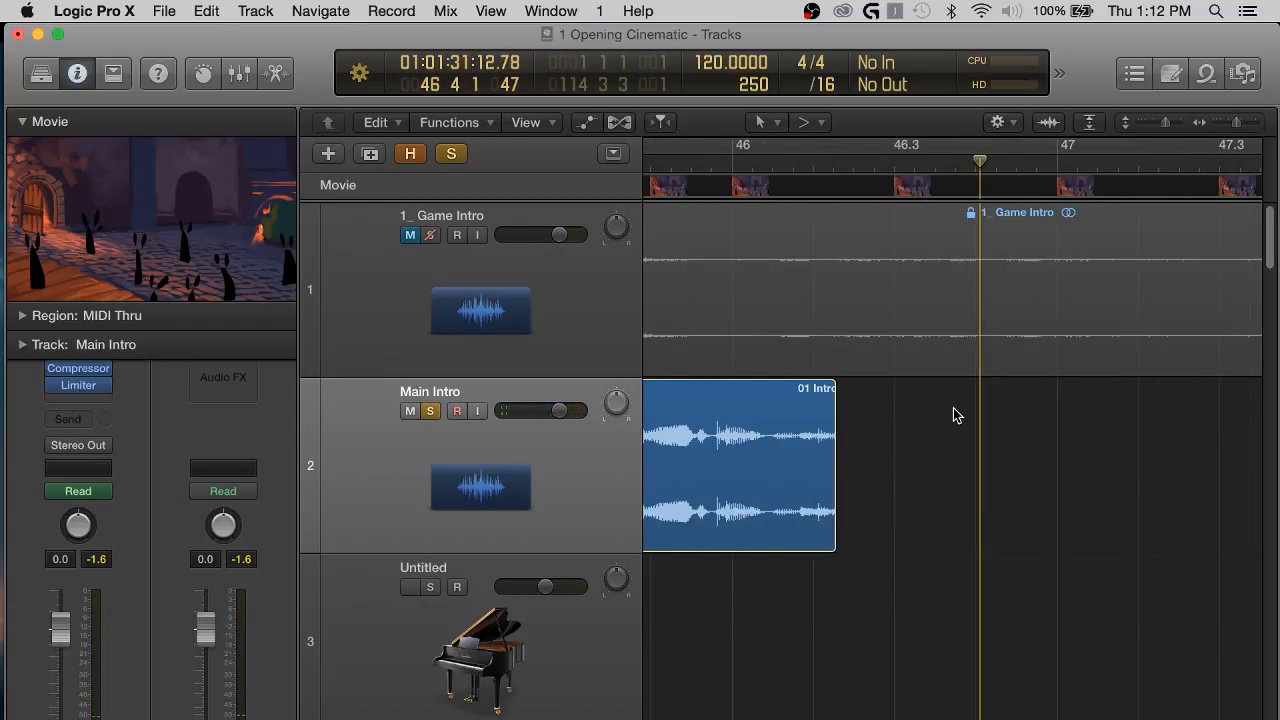
scroll(969, 492, left, 1)
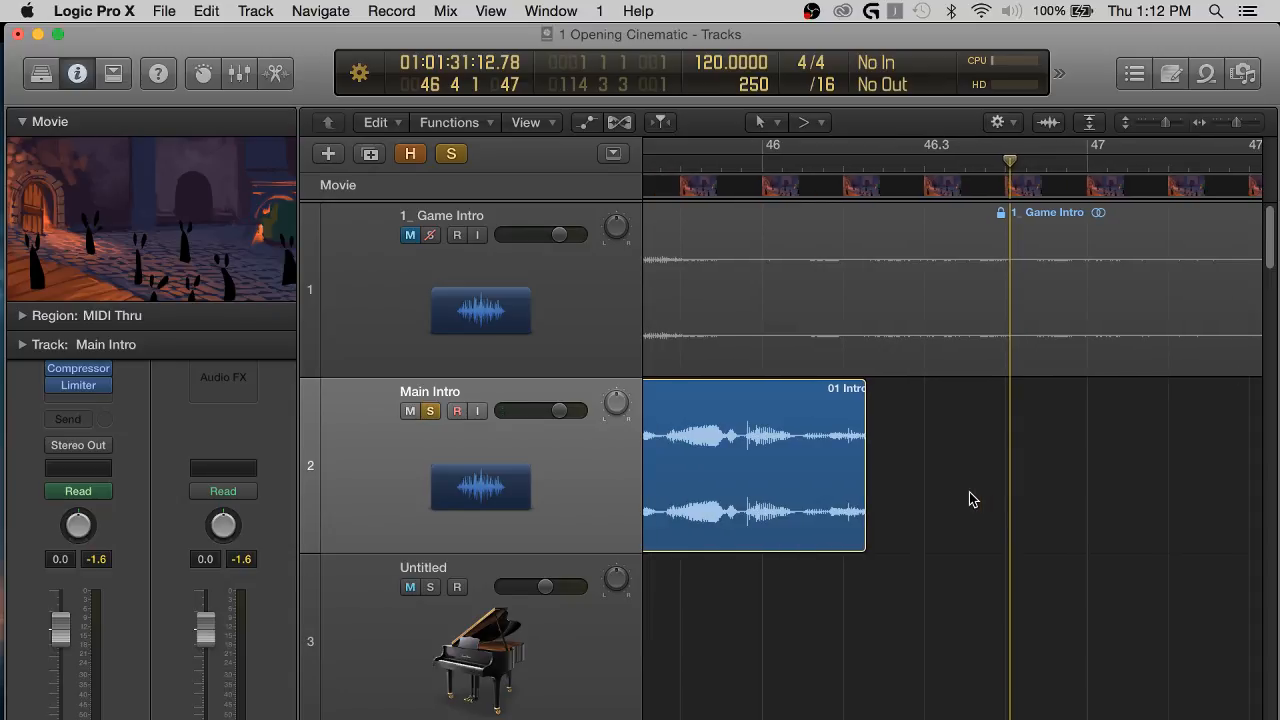
scroll(969, 492, left, 1)
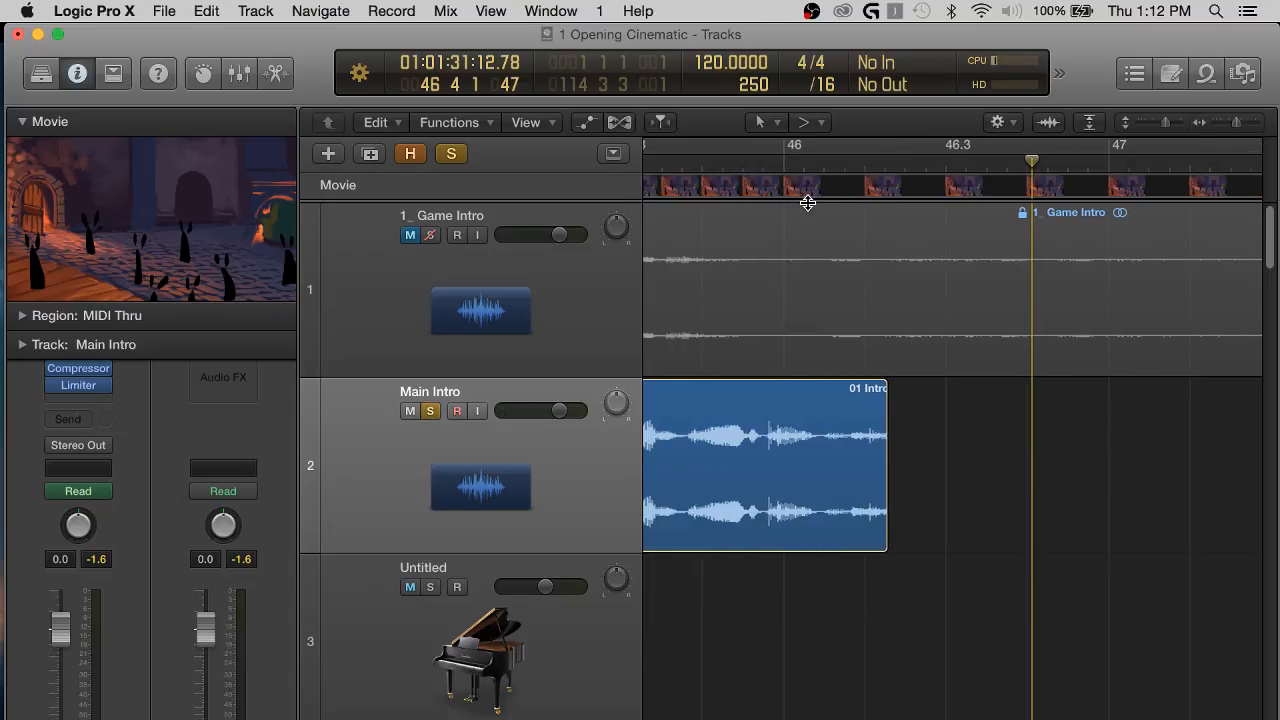
click(763, 163)
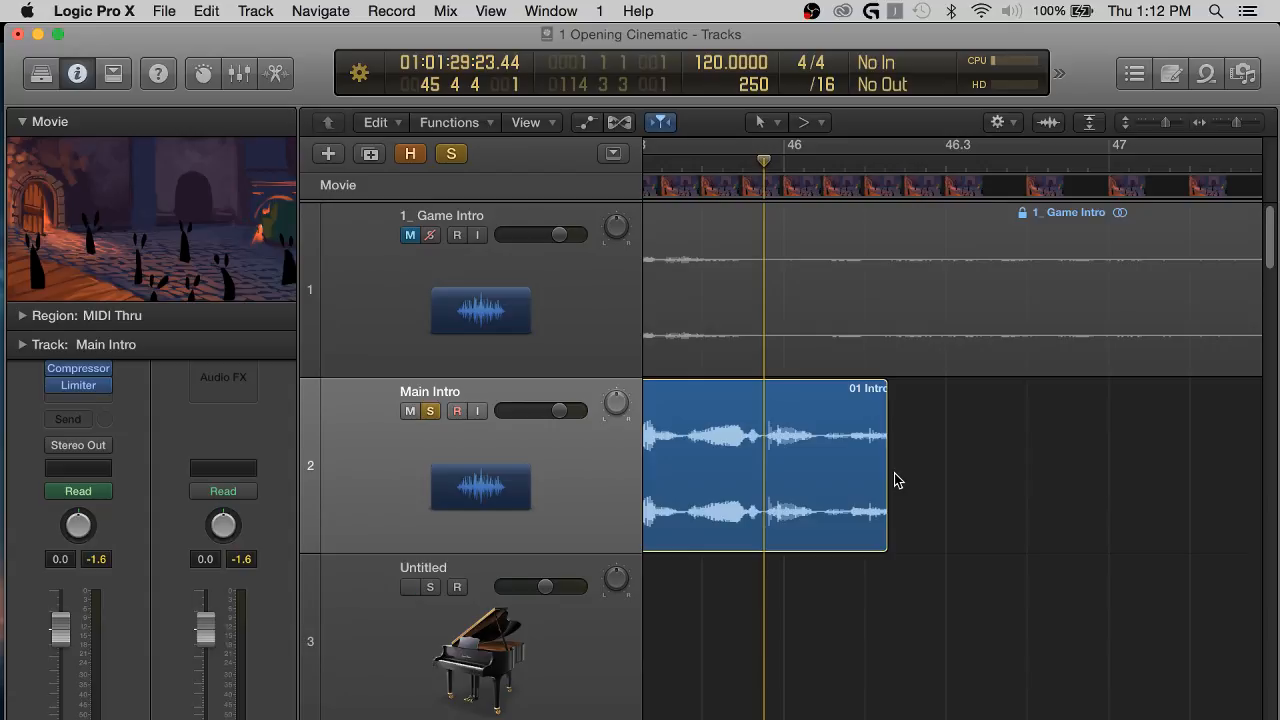
key(super+Right)
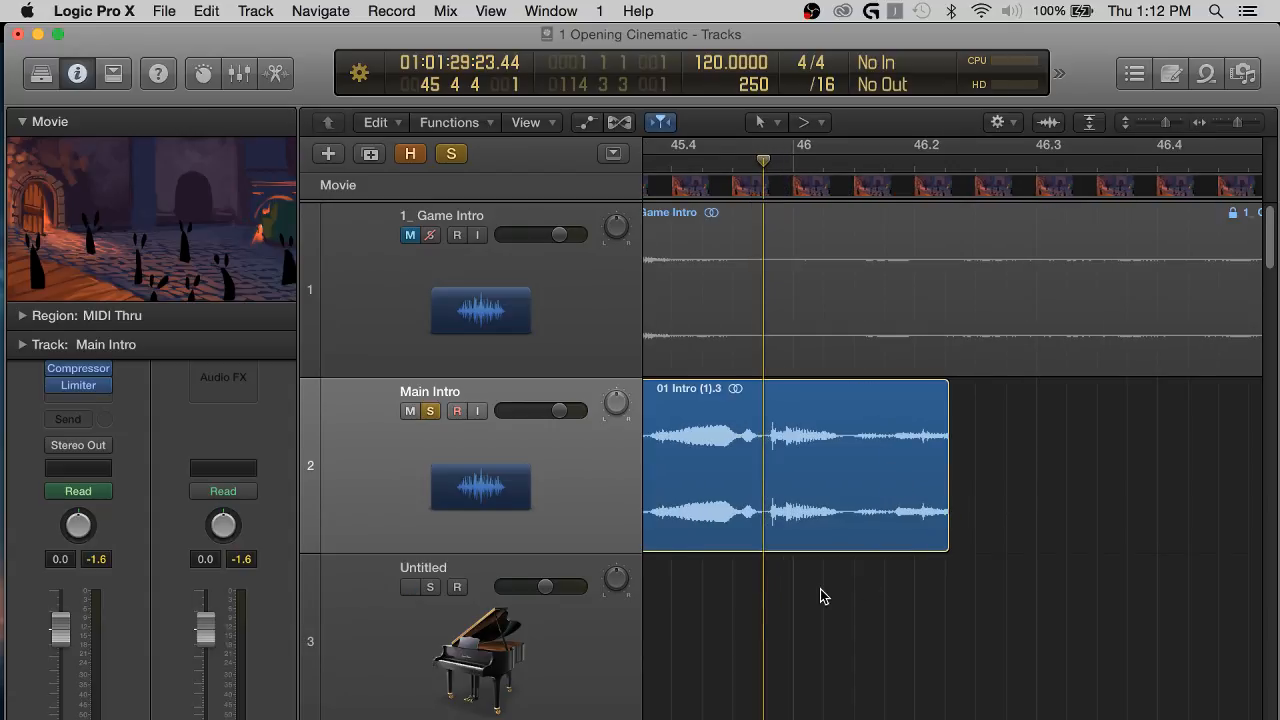
key(super+Down)
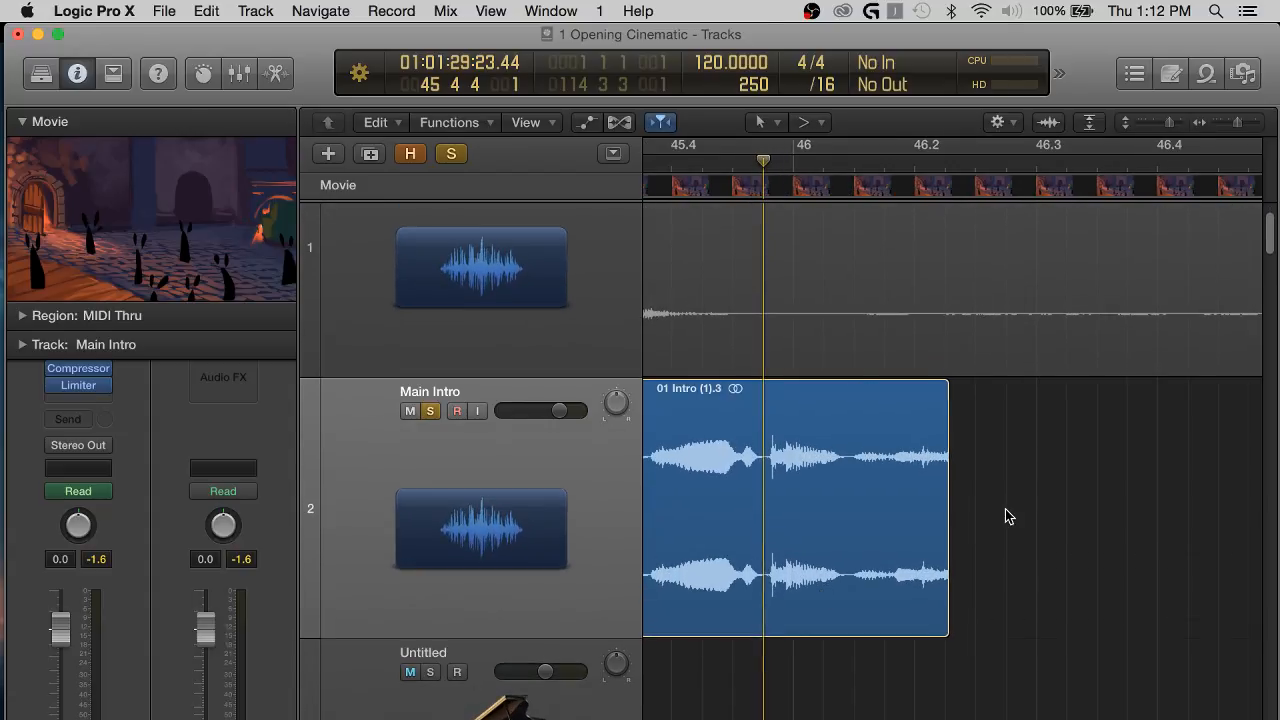
scroll(1005, 509, right, 1)
key(space)
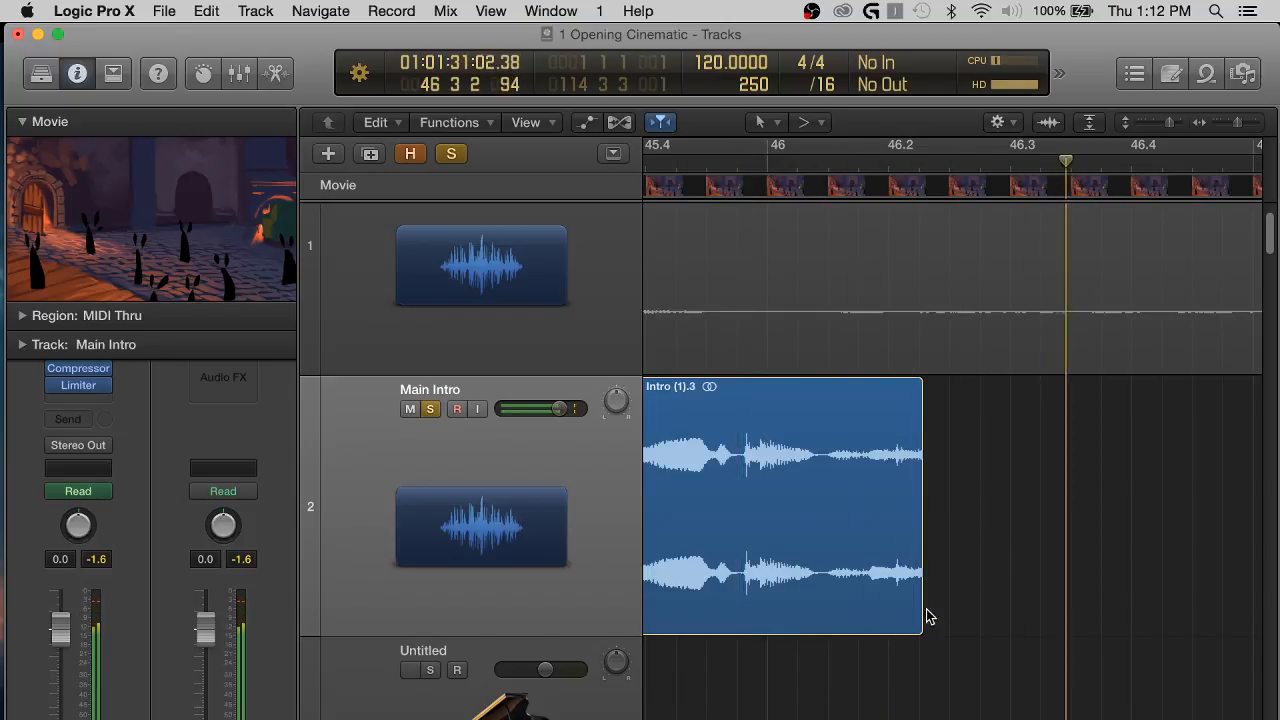
Add a very short fade-out at the end of the Main Intro region 01 Intro (1).3.
mouse_move(921, 609)
mouse_down()
mouse_move(950, 610)
mouse_move(914, 590)
mouse_up()
click(990, 610)
click(1012, 576)
Play the soloed Main Intro track across the gap and into region 01 Intro (1).6 from about bar 49.
key(super+Left)
key(super+Left)
key(super+Left)
key(super+Left)
key(super+Left)
key(super+Left)
key(super+Left)
key(super+Left)
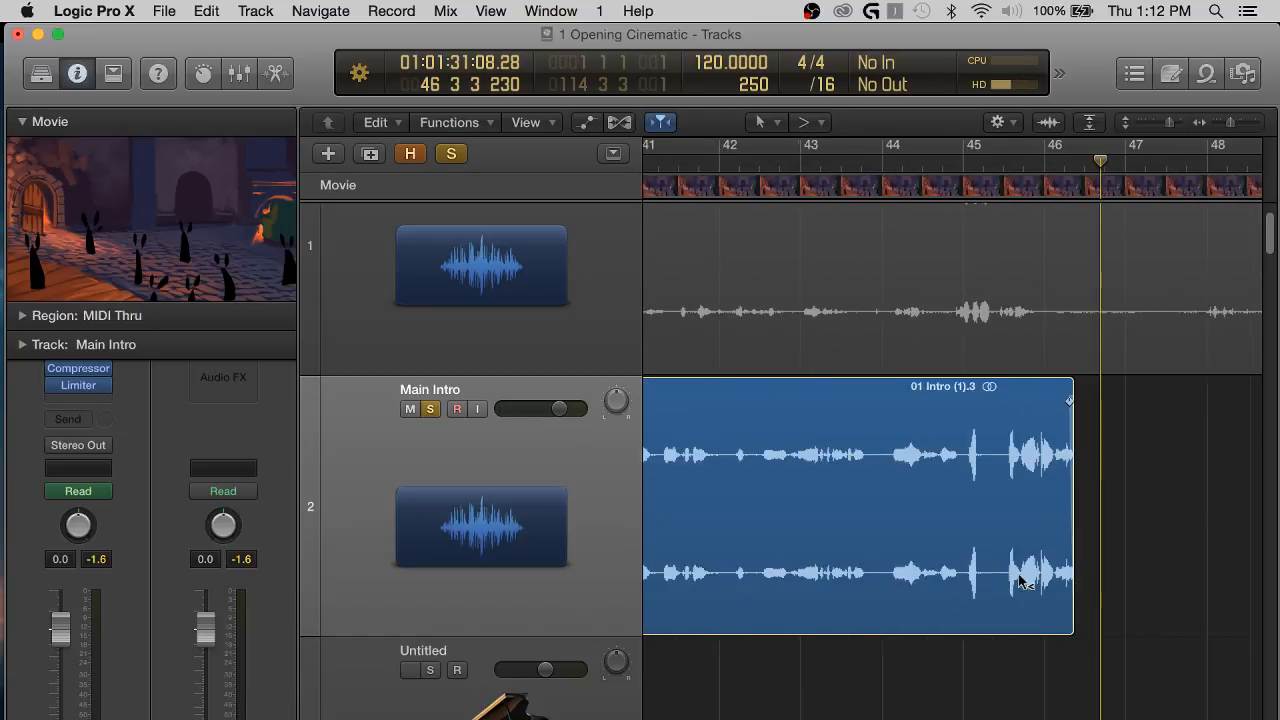
key(super+Left)
key(super+Left)
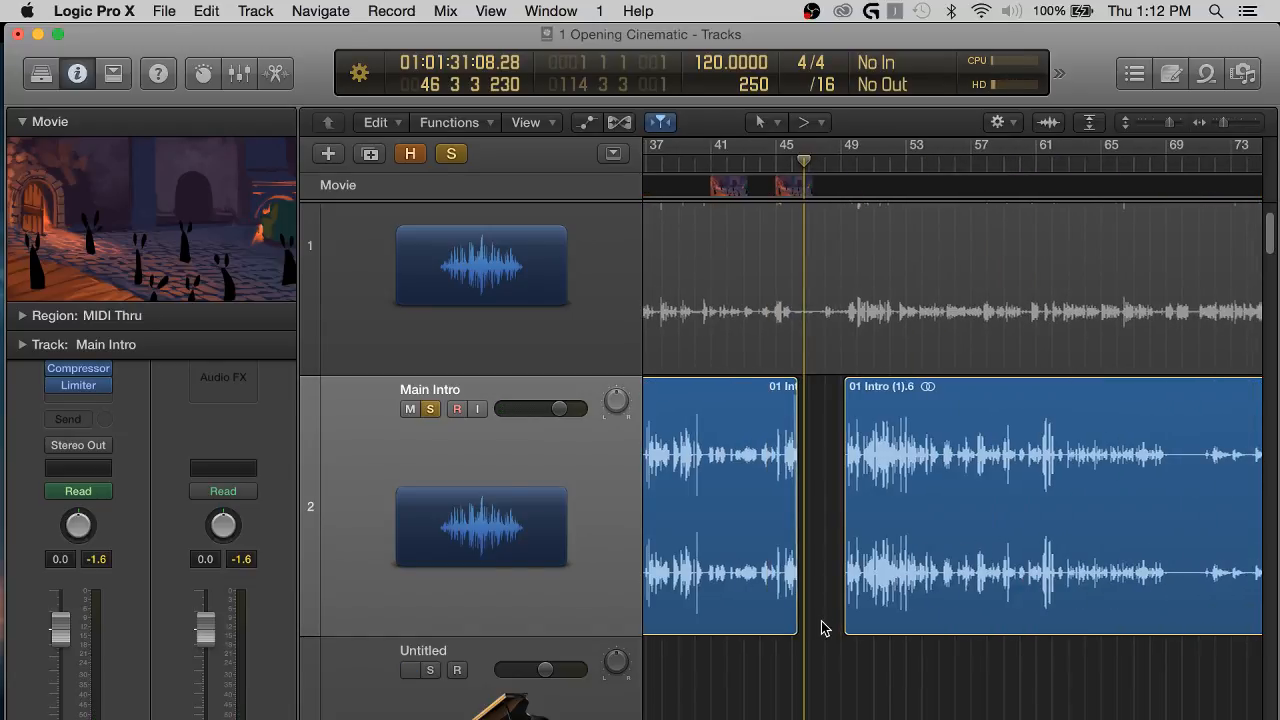
key(super+Right)
key(super+Right)
key(super+Right)
key(super+Right)
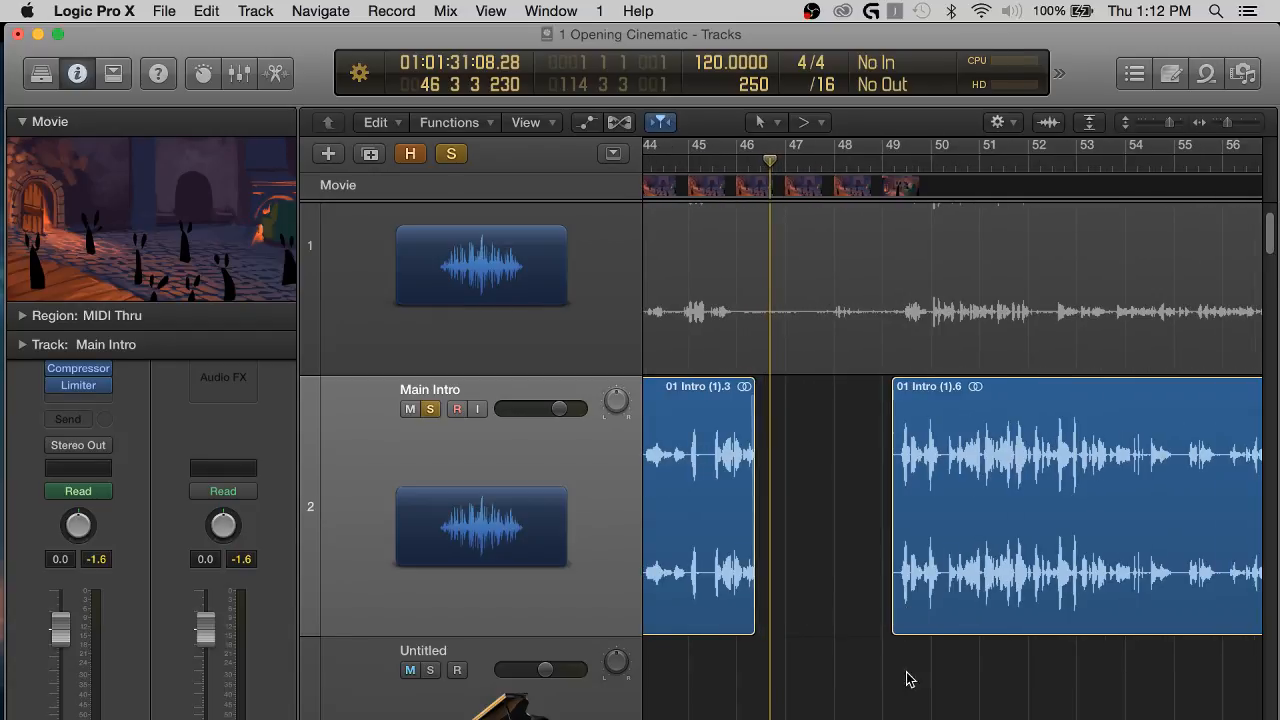
key(space)
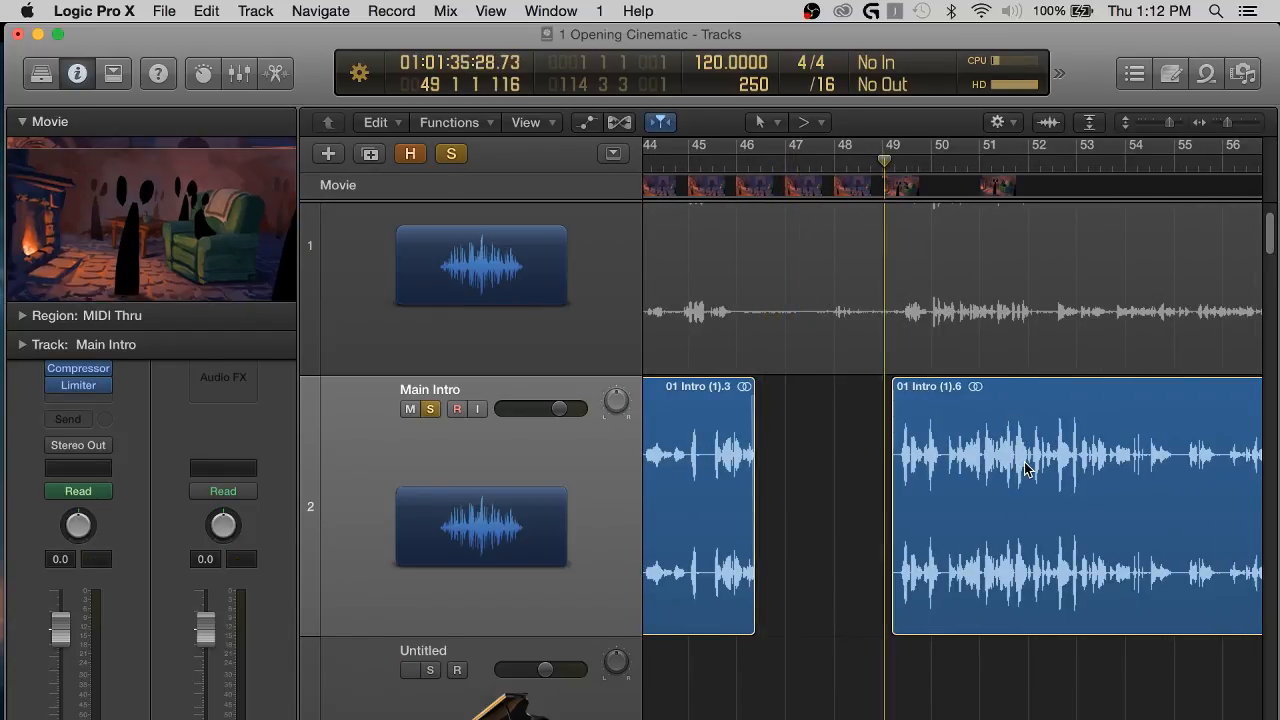
scroll(1024, 461, right, 3)
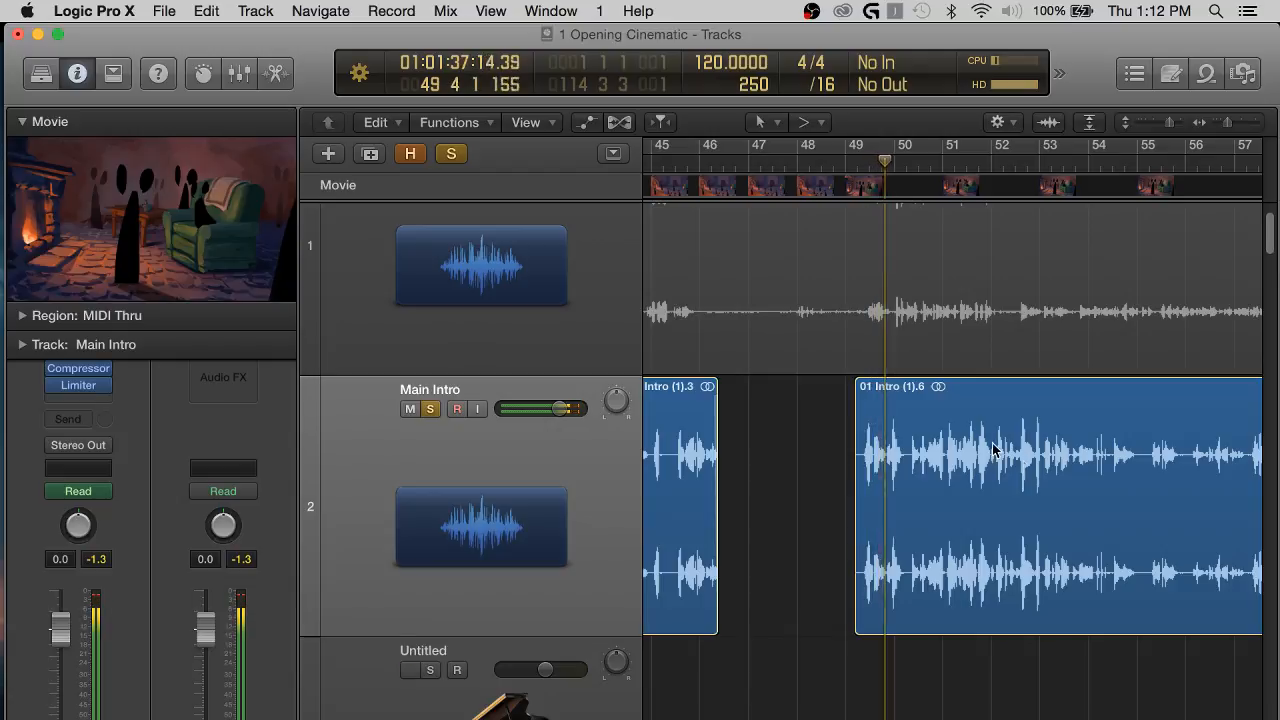
scroll(1071, 596, right, 10)
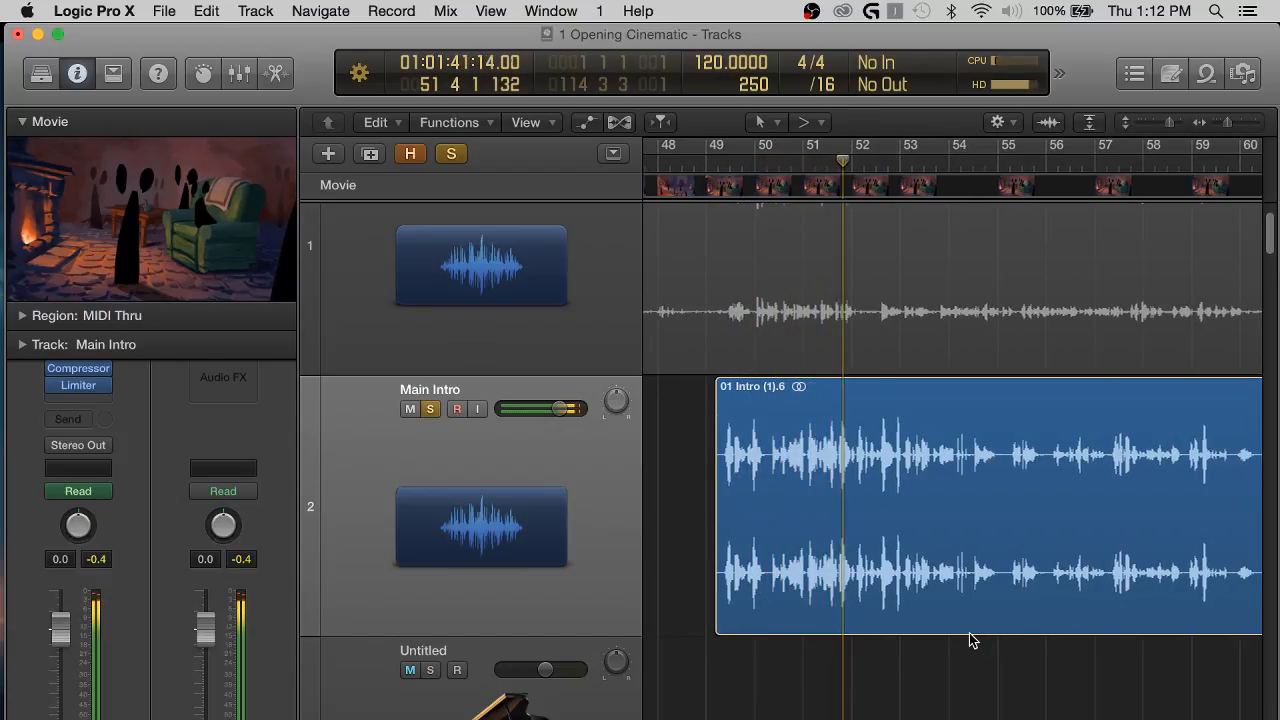
scroll(969, 640, down, 3)
scroll(969, 640, right, 4)
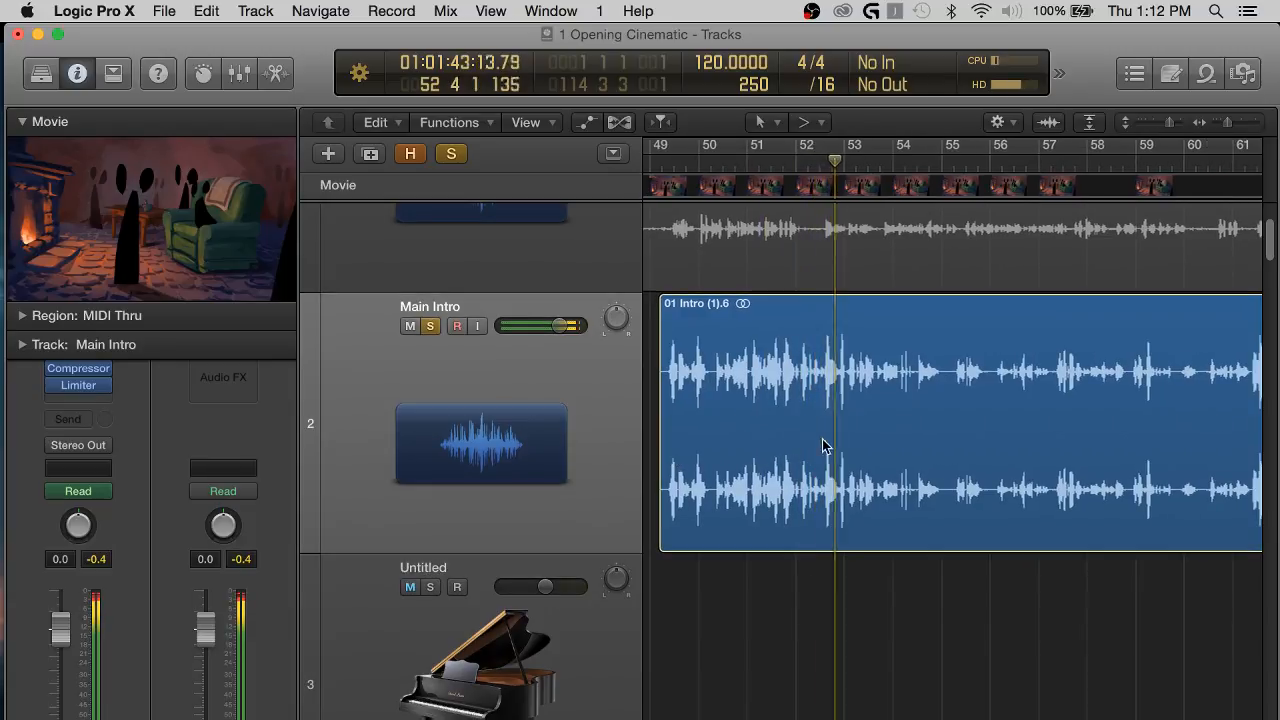
Unsolo the Main Intro track and listen to the full mix from about bar 53 to bar 65.
click(432, 326)
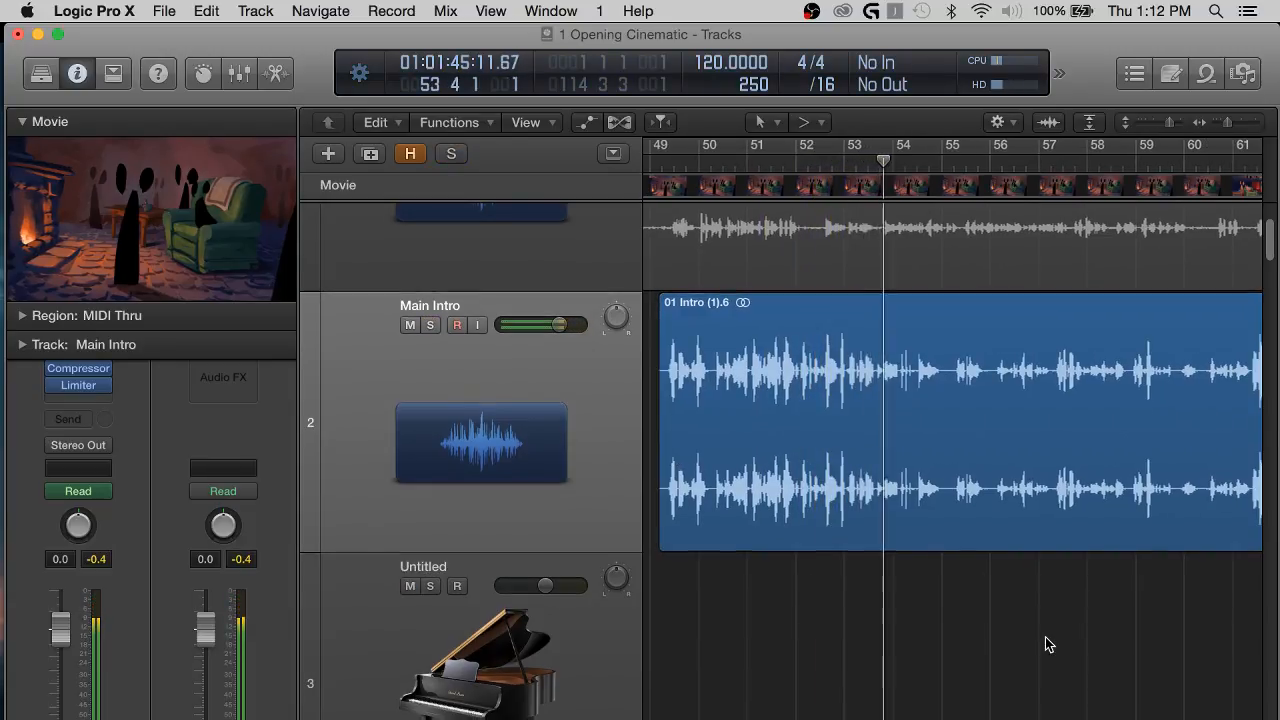
scroll(1045, 640, down, 2)
scroll(1045, 637, right, 2)
scroll(1045, 637, right, 2)
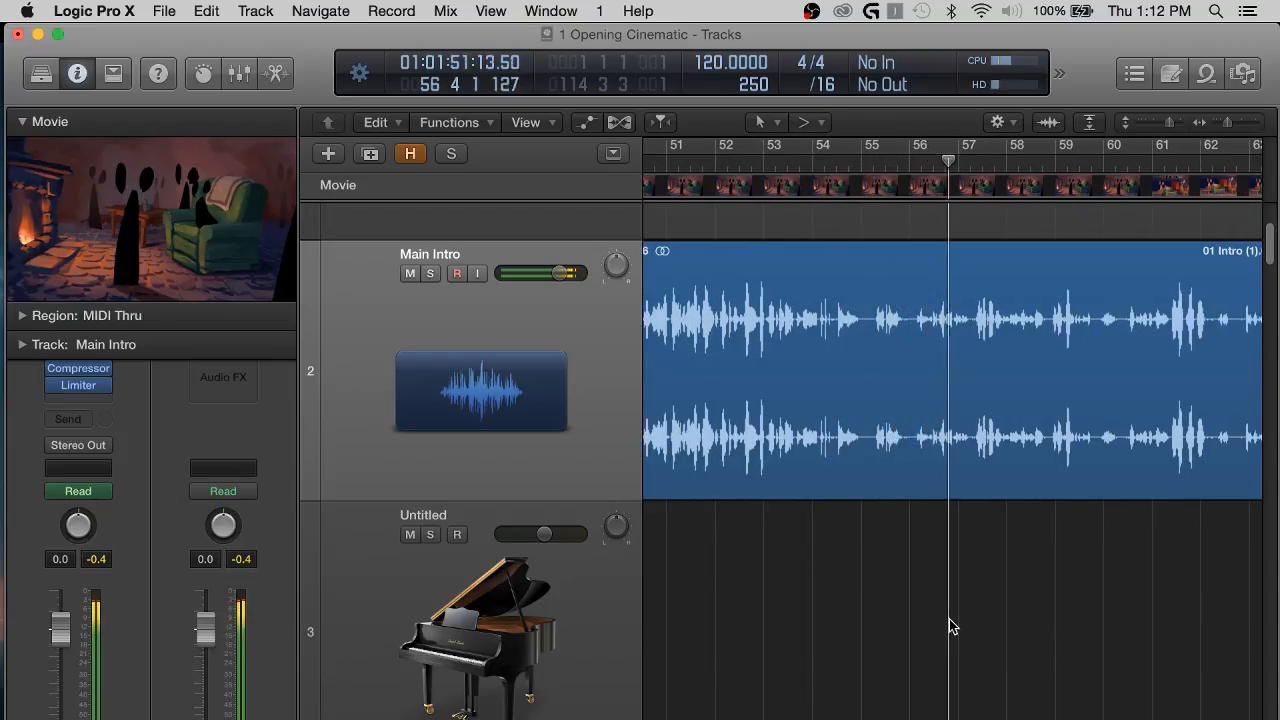
scroll(949, 620, right, 2)
scroll(1023, 592, right, 1)
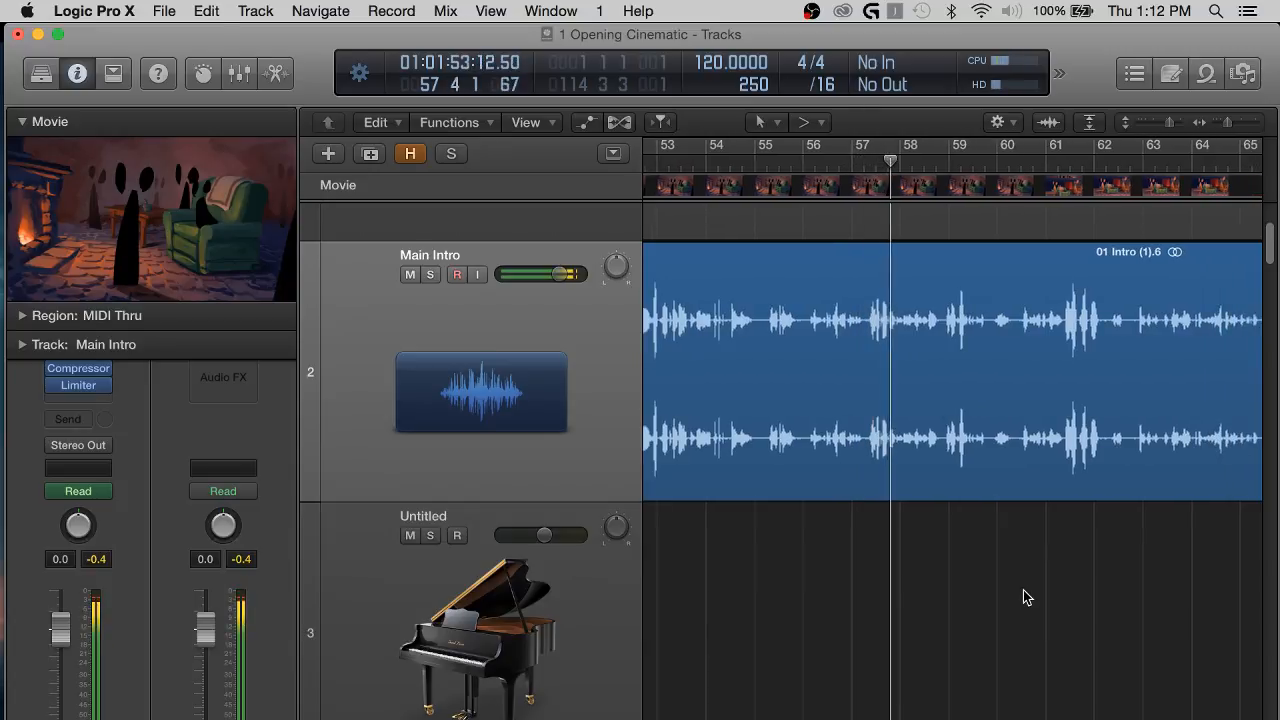
scroll(1023, 597, right, 2)
scroll(1023, 597, right, 2)
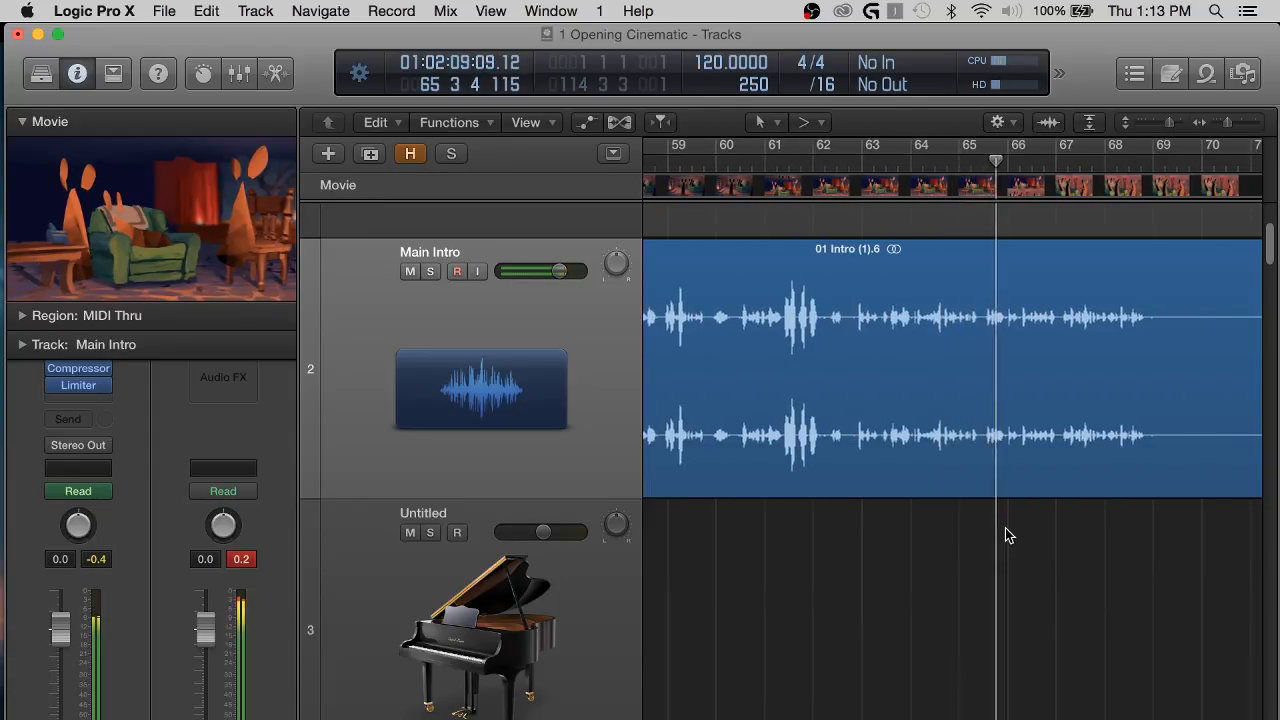
Raise the Main Intro volume automation to +0.8 dB from about bar 62.5 to bar 69.5.
scroll(1005, 528, right, 2)
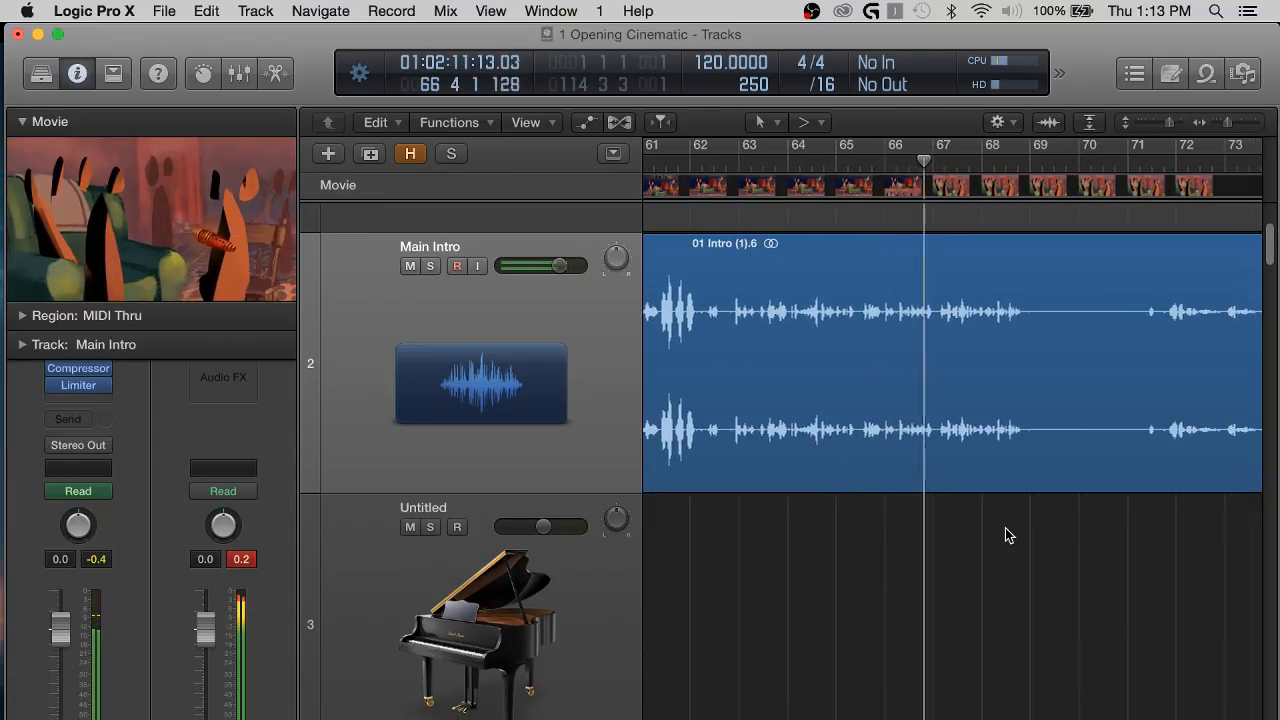
key(a)
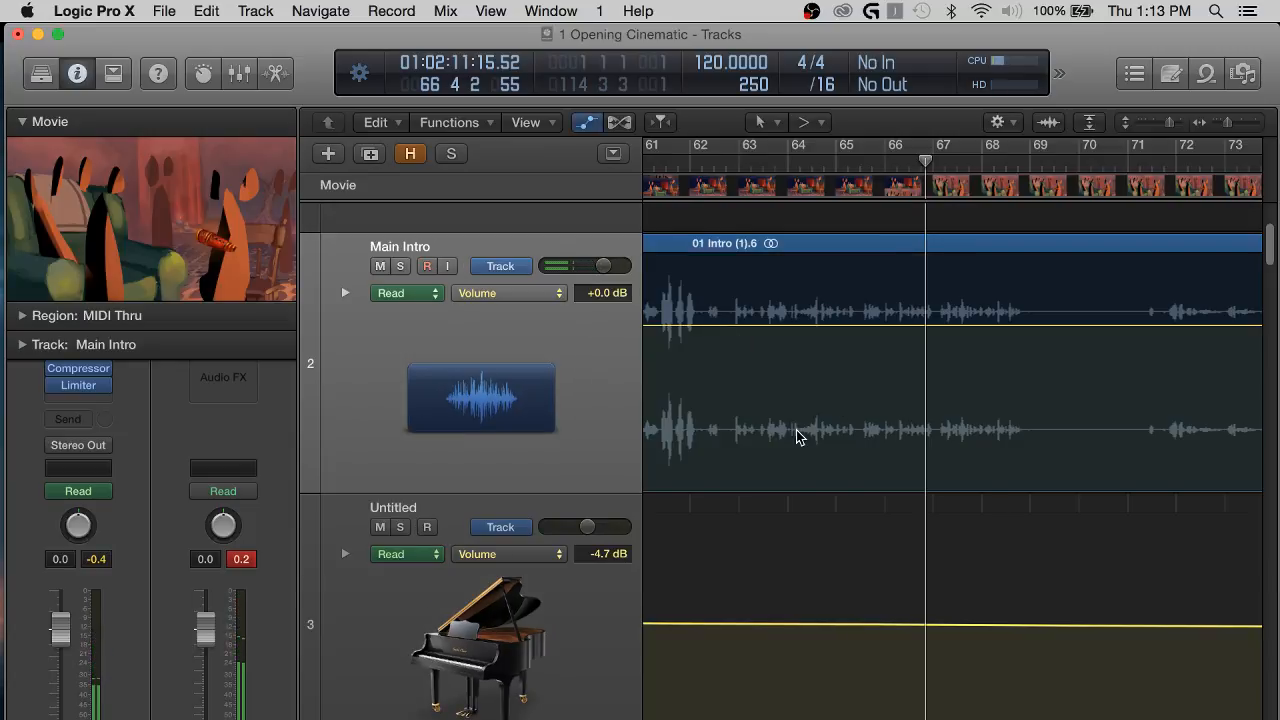
scroll(797, 435, left, 2)
scroll(805, 436, up, 3)
scroll(763, 457, down, 2)
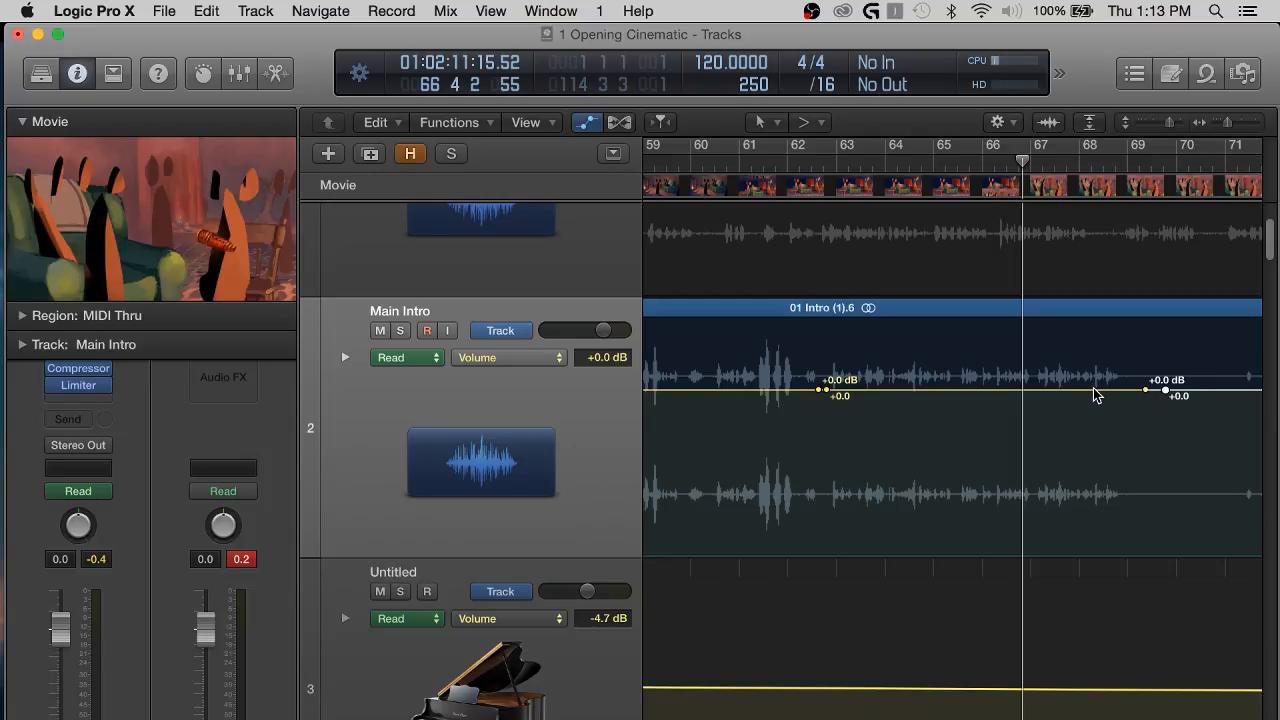
drag(1095, 395, 1094, 386)
scroll(1130, 425, right, 2)
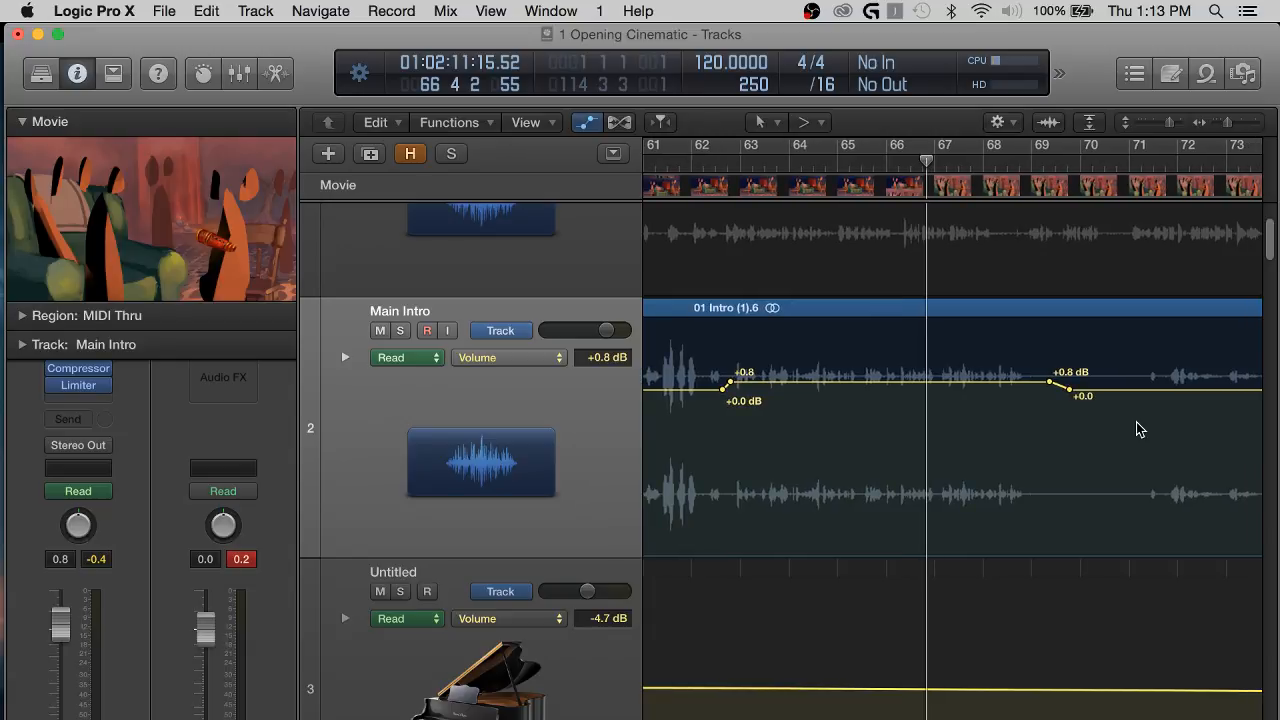
key(a)
Look ahead along the Main Intro region and resume playing the mix from about bar 66, beat 4.
scroll(1000, 622, right, 5)
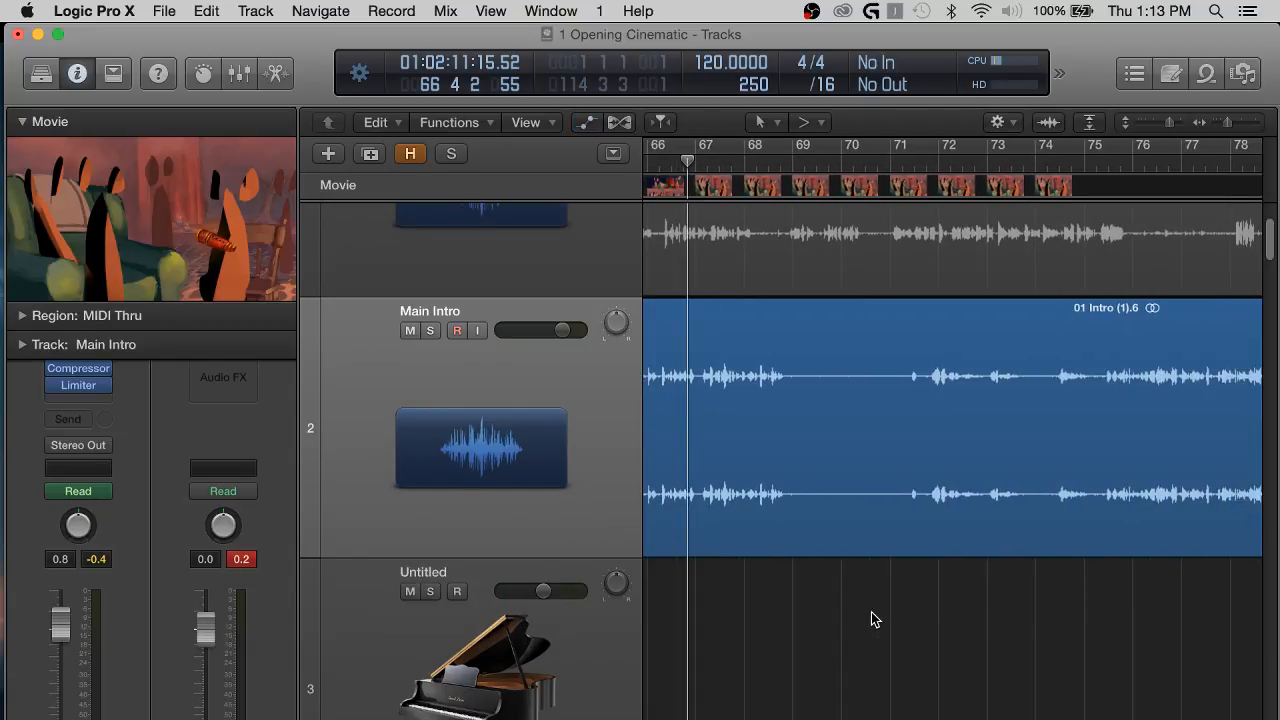
scroll(874, 617, down, 2)
key(super+Left)
key(super+Left)
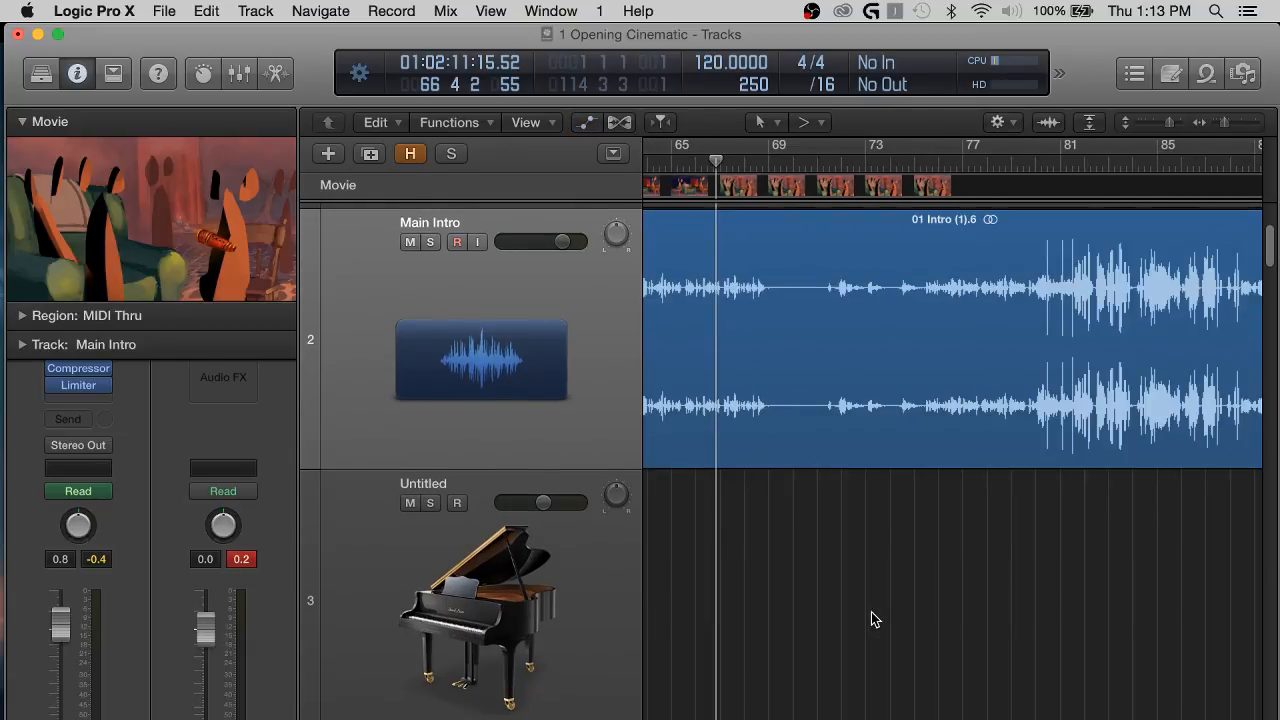
scroll(871, 612, up, 2)
key(space)
Add Main Intro volume automation points near bars 70.5 and 75 and raise the stretch between them to +1.7 dB.
key(a)
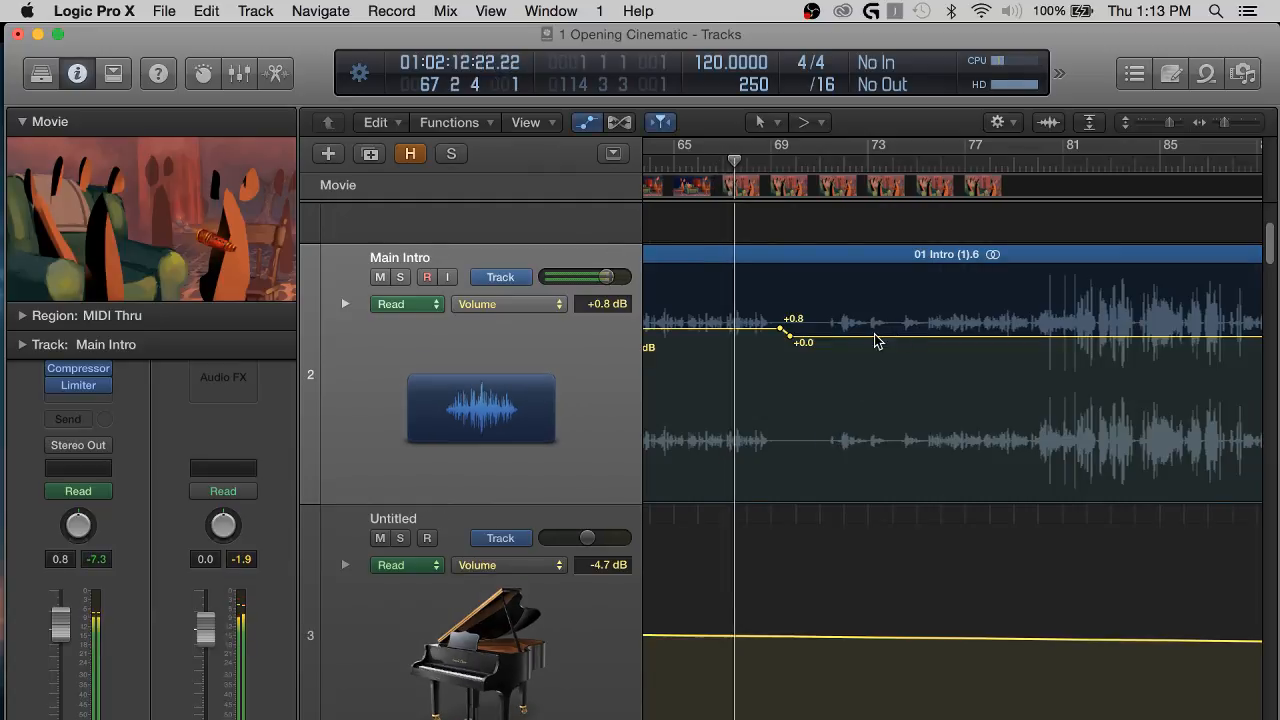
scroll(812, 340, up, 1)
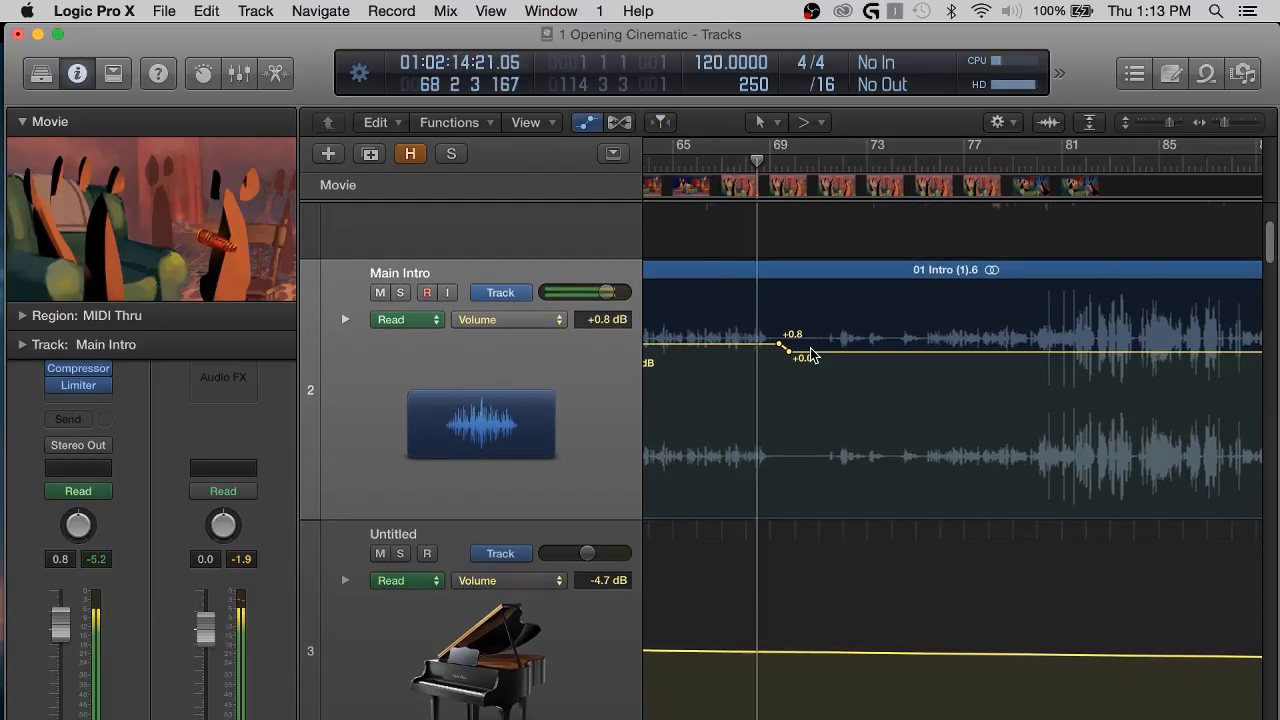
click(812, 340)
scroll(987, 355, right, 1)
key(super+Right)
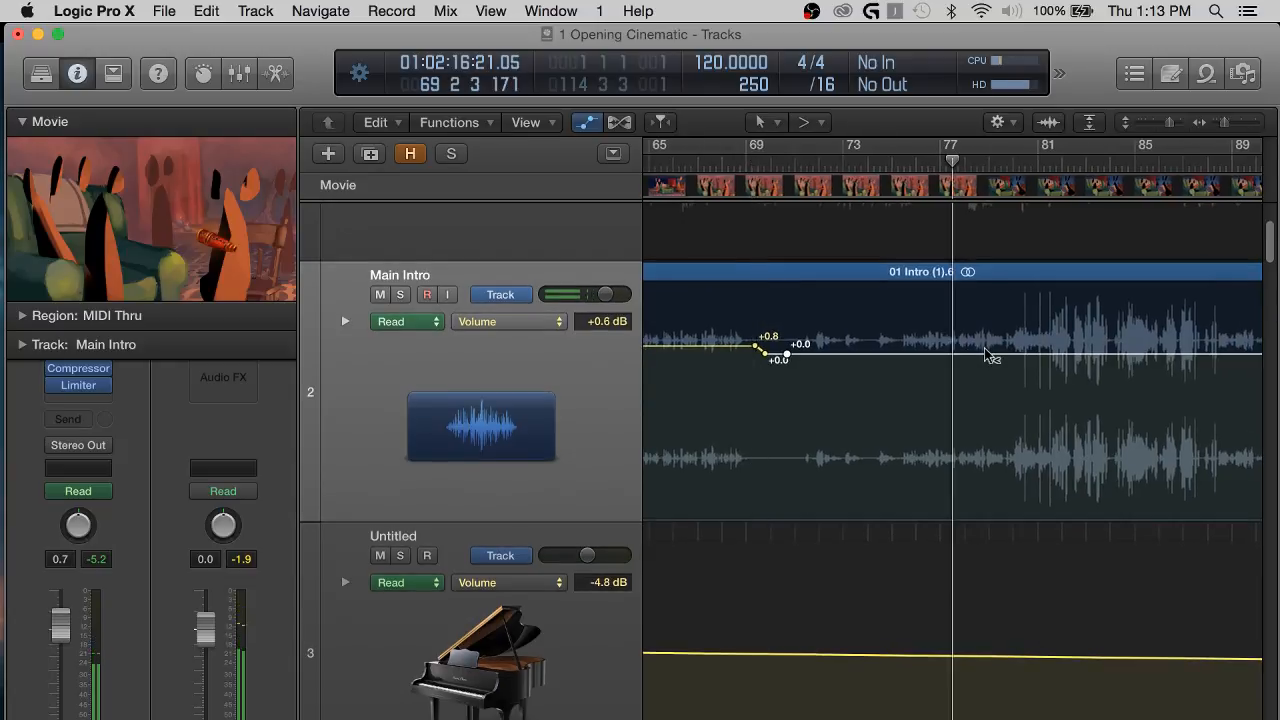
scroll(987, 355, right, 2)
scroll(987, 355, right, 2)
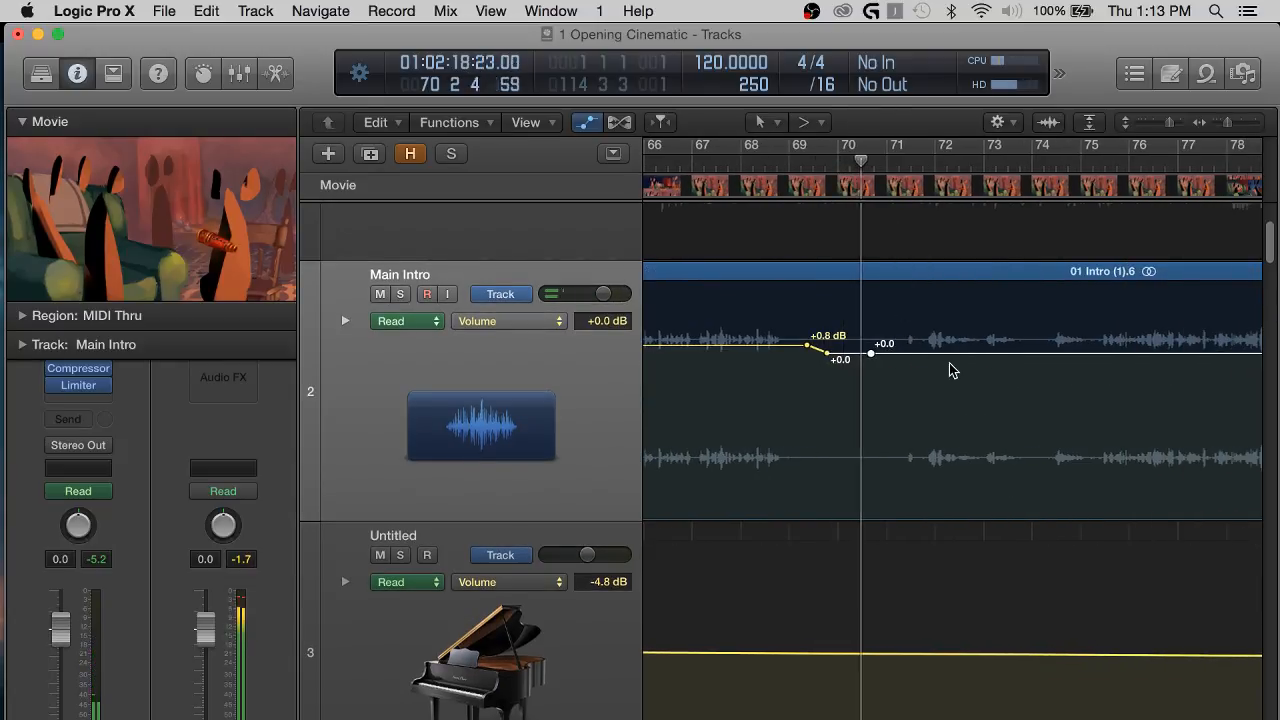
scroll(951, 368, down, 4)
scroll(951, 368, down, 8)
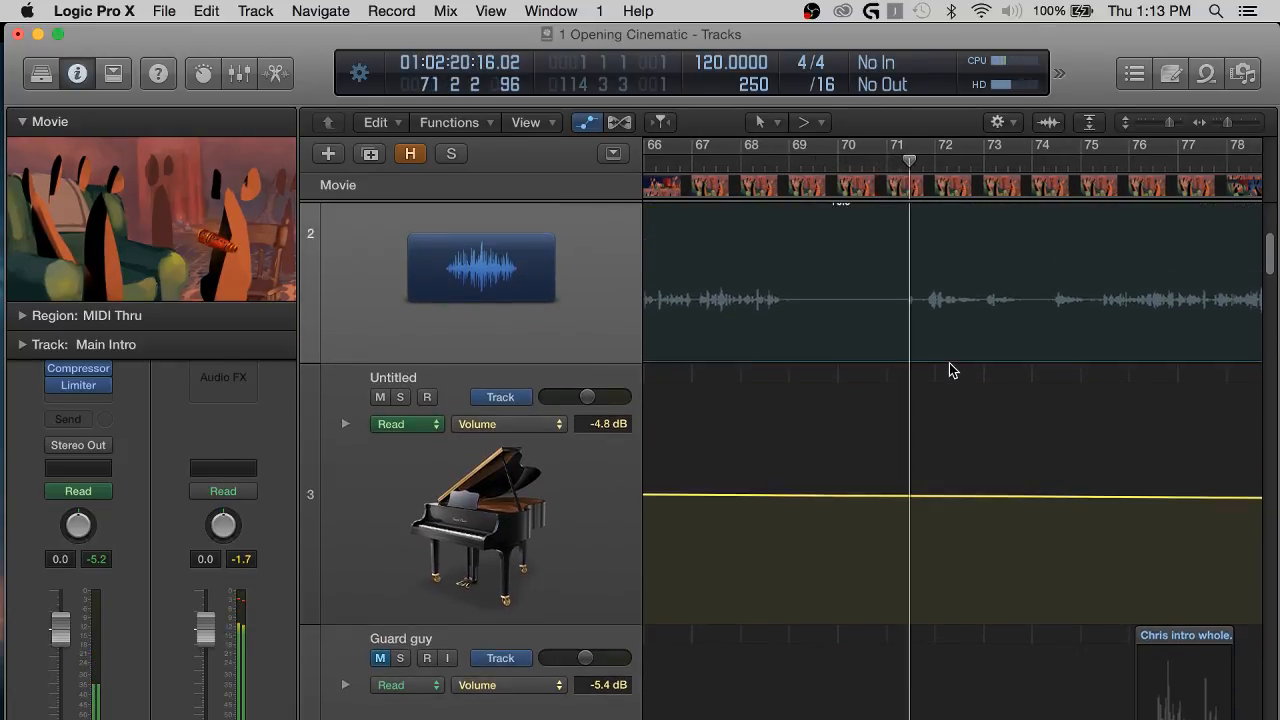
scroll(951, 369, up, 16)
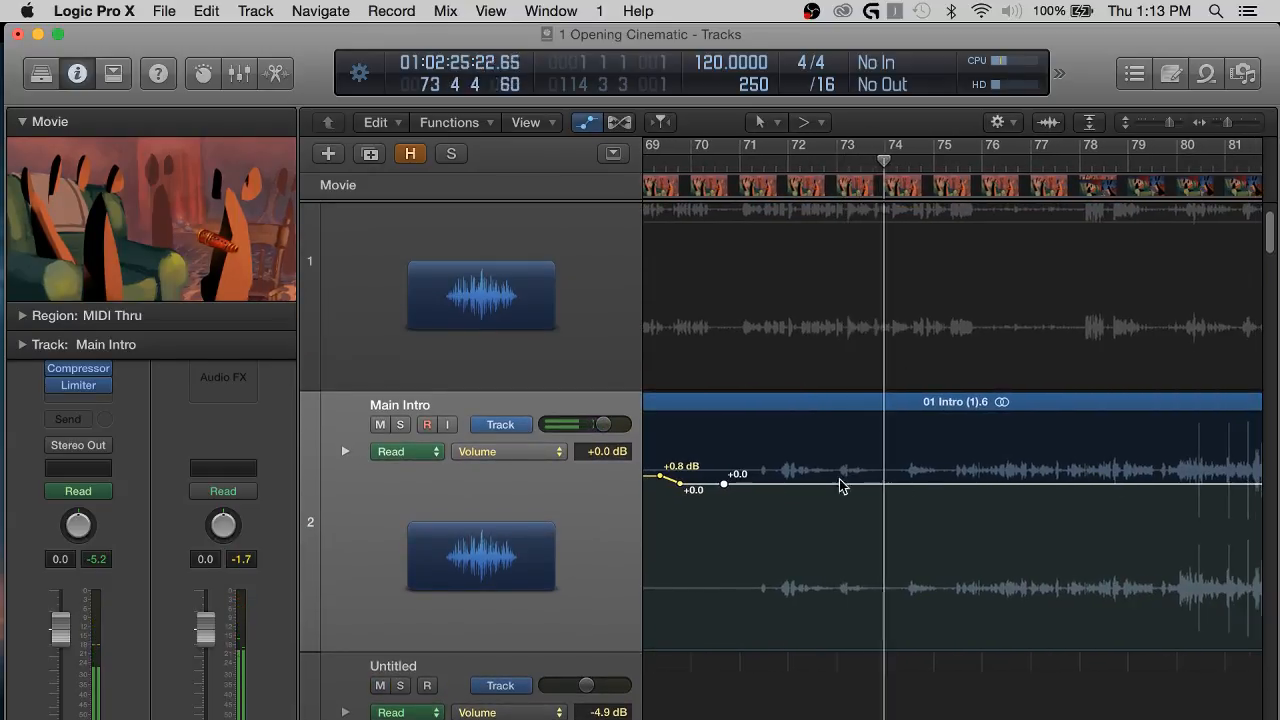
click(951, 485)
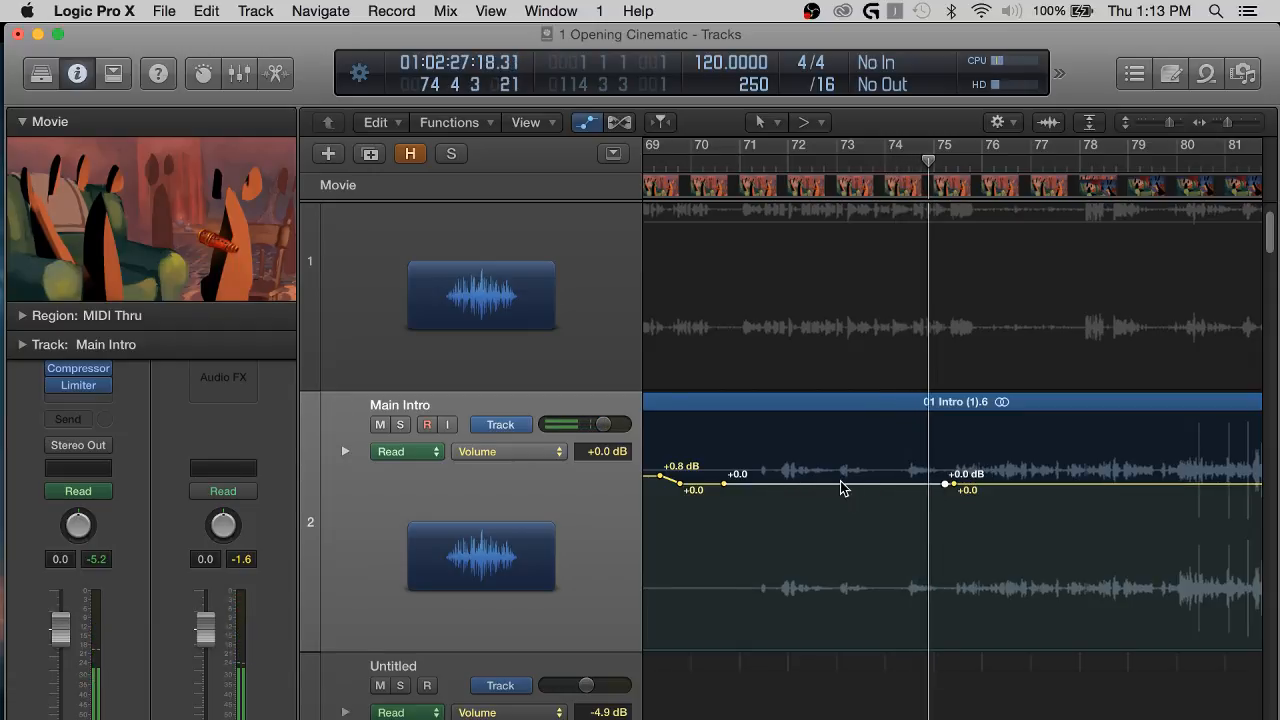
drag(841, 488, 843, 470)
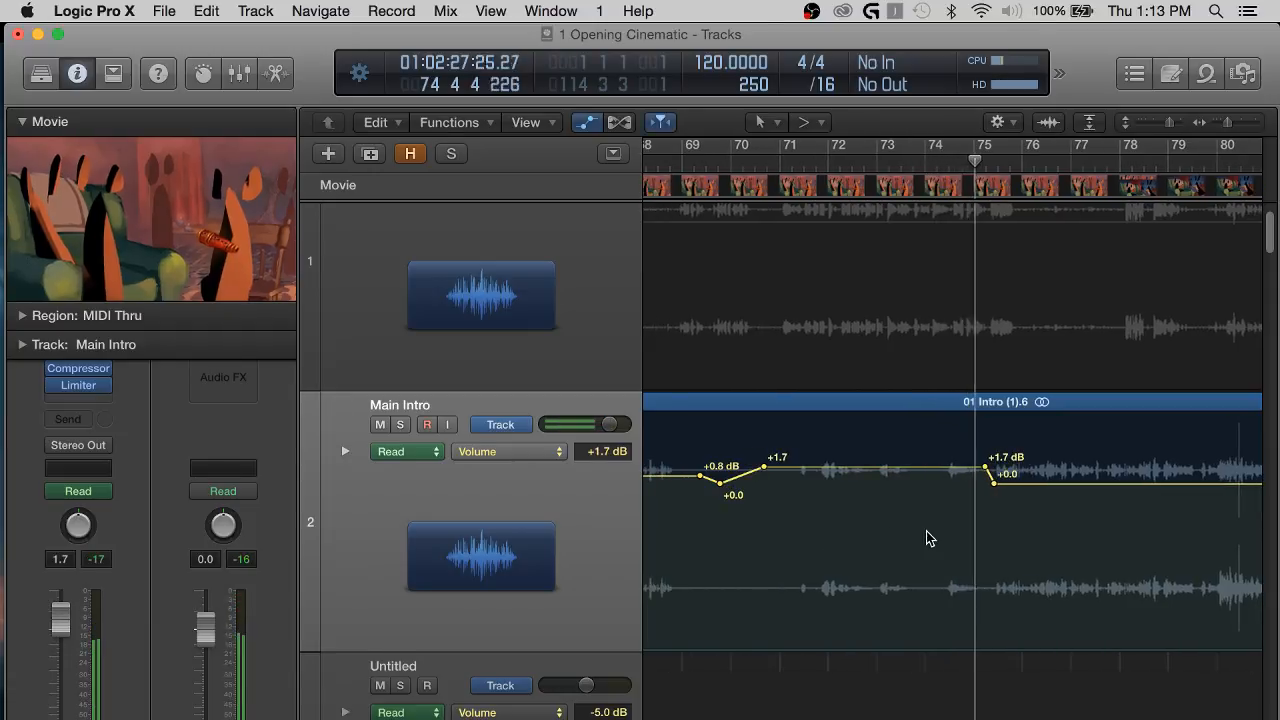
Follow the playback of the full mix from about bar 75 to bar 81 along the Main Intro waveform.
scroll(932, 539, right, 3)
scroll(1009, 517, right, 1)
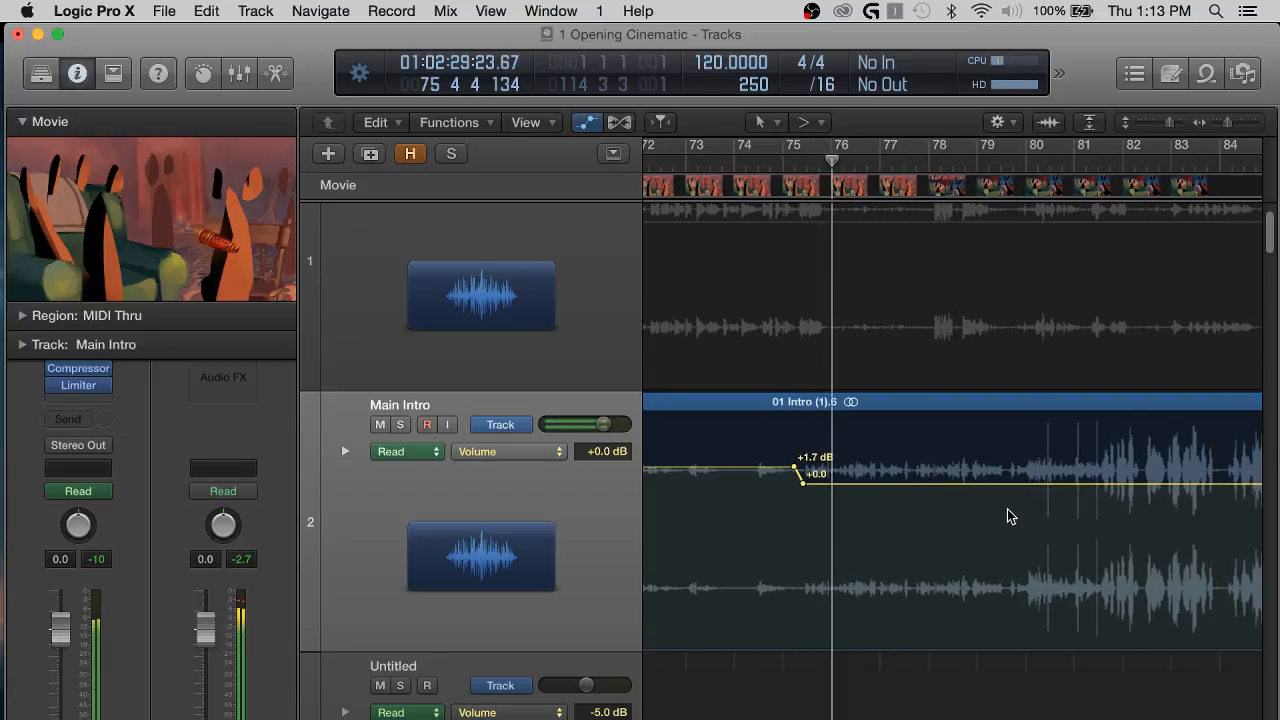
scroll(734, 514, left, 2)
scroll(1003, 517, down, 1)
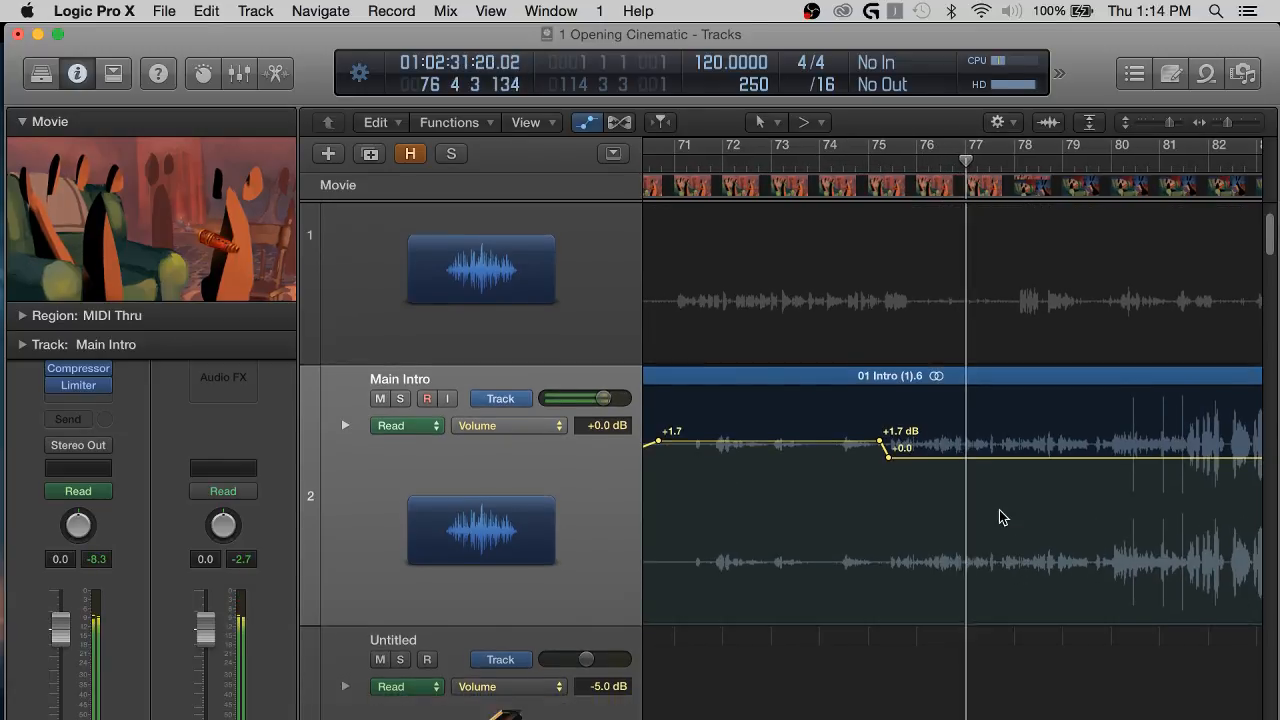
scroll(1003, 517, down, 1)
scroll(1003, 517, right, 1)
scroll(1003, 517, right, 3)
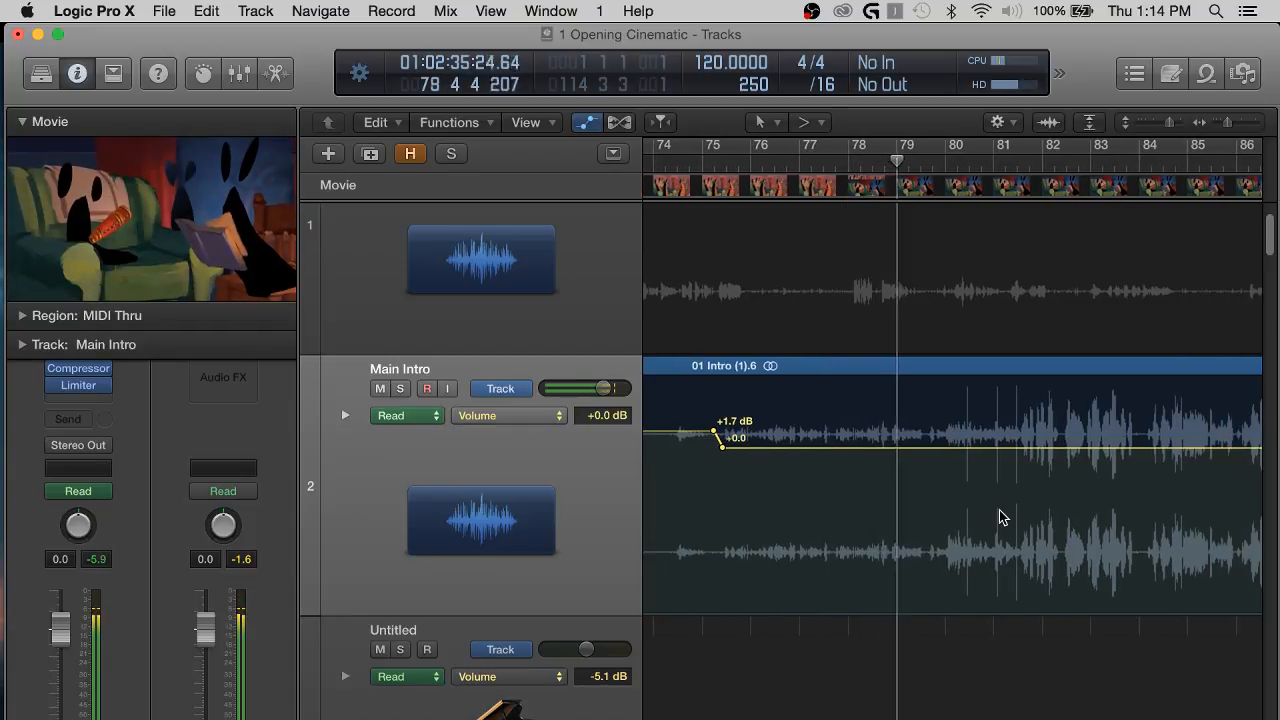
scroll(1003, 517, right, 2)
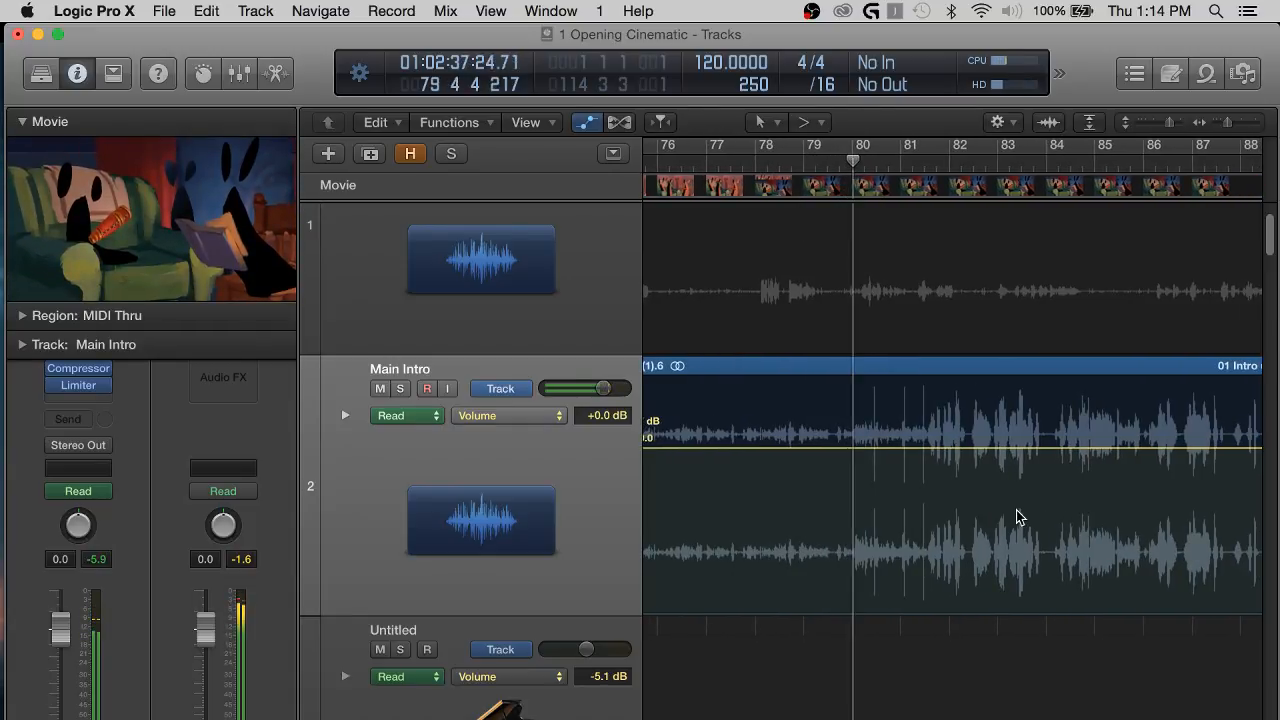
scroll(1071, 523, right, 1)
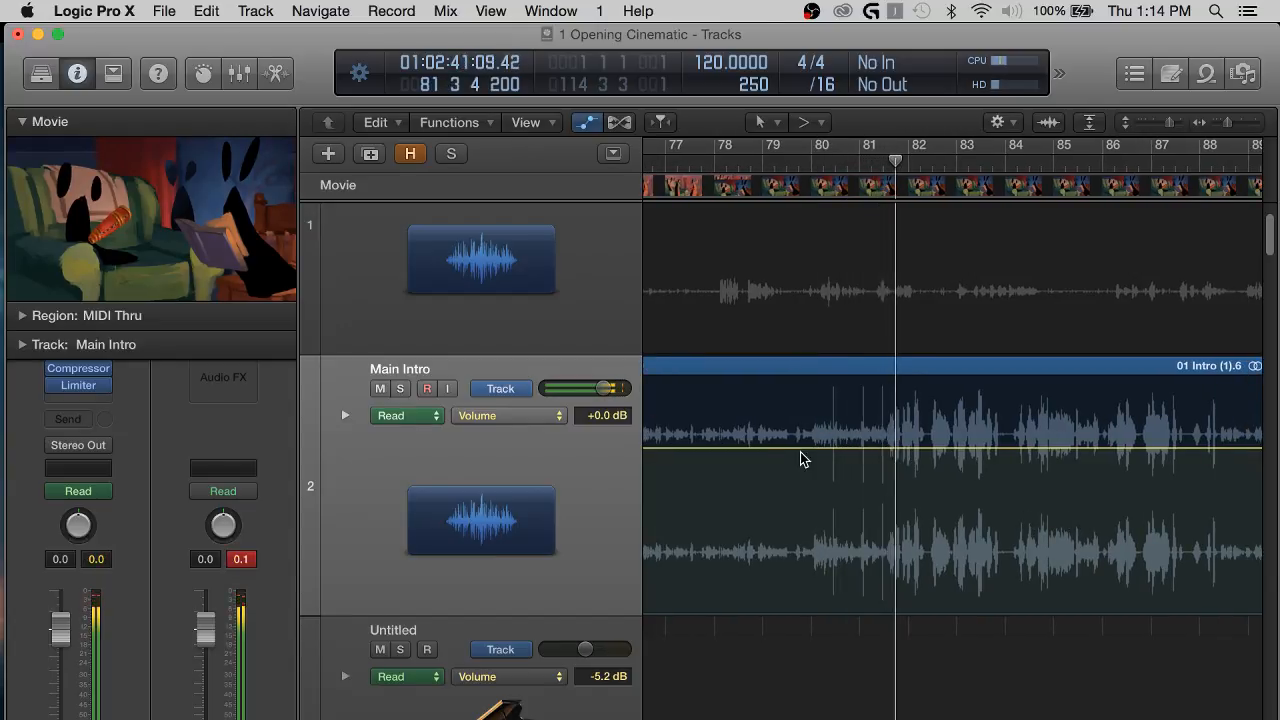
Hide the automation and split the Main Intro region 01 Intro (1).6 at about bar 80, beat 2, just before the first spike.
key(a)
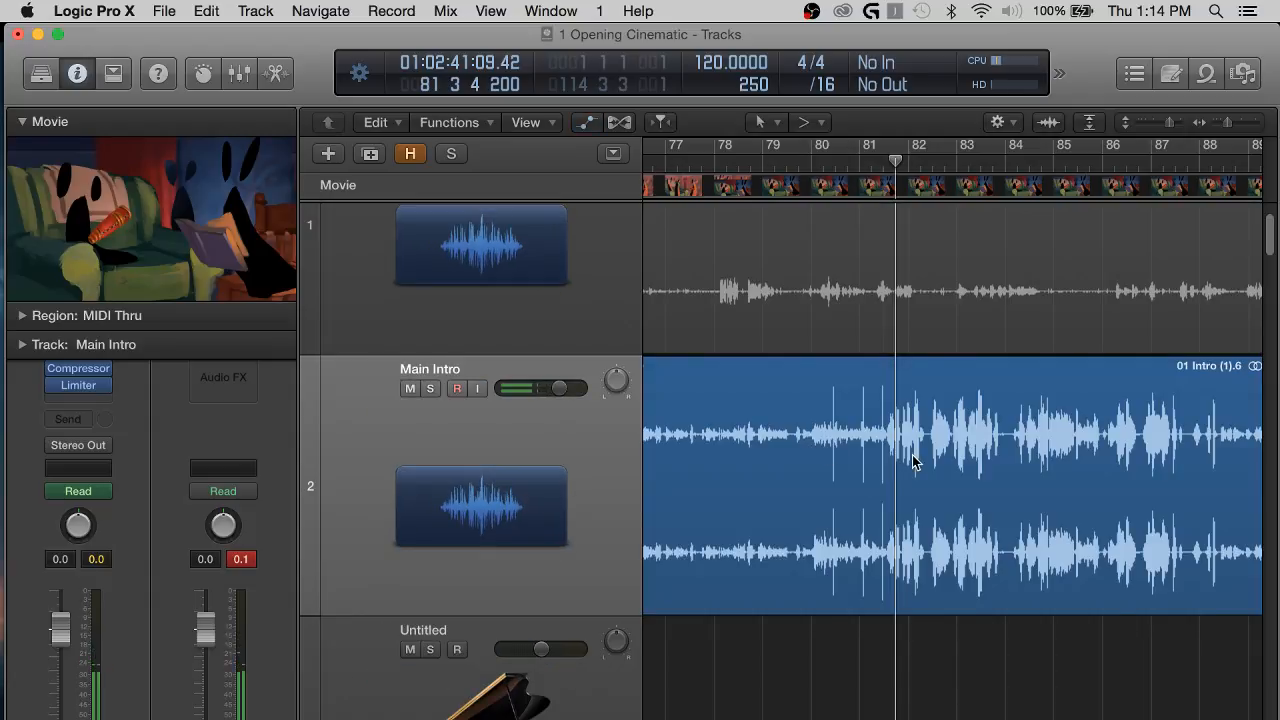
key(super+Right)
key(super+Right)
click(727, 161)
key(space)
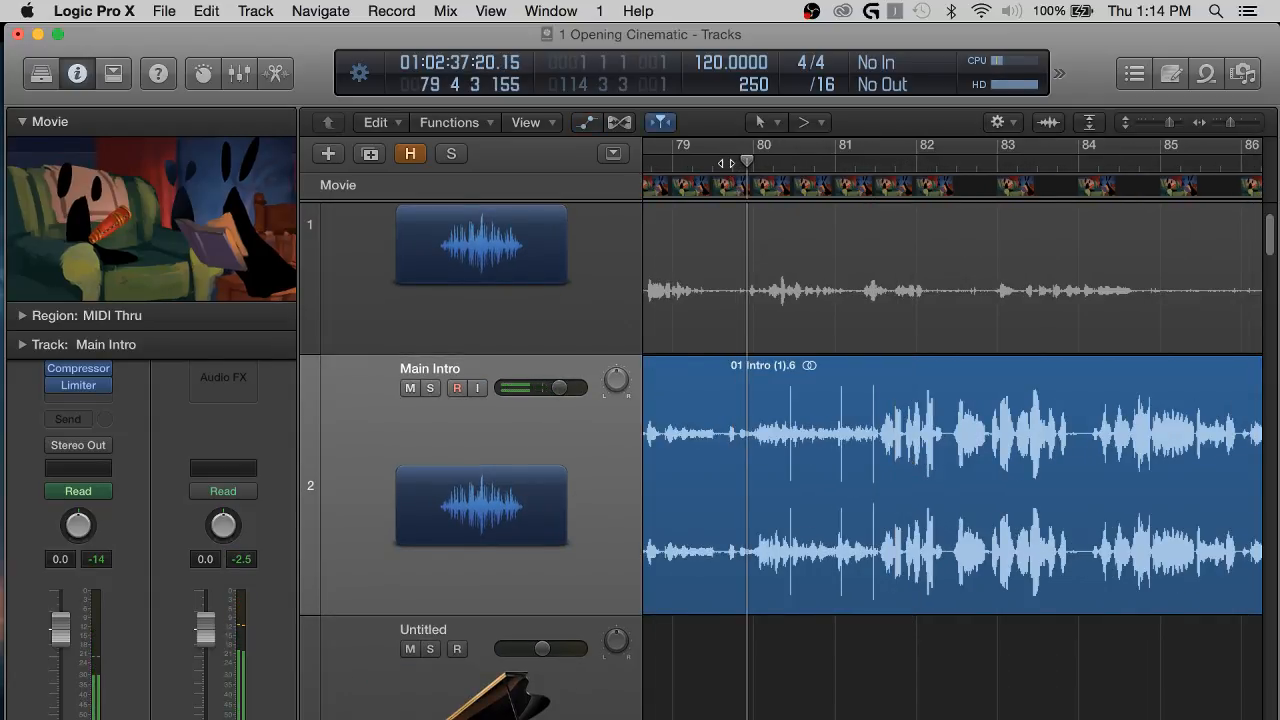
click(787, 530)
key(super+t)
key(super+Right)
key(super+Right)
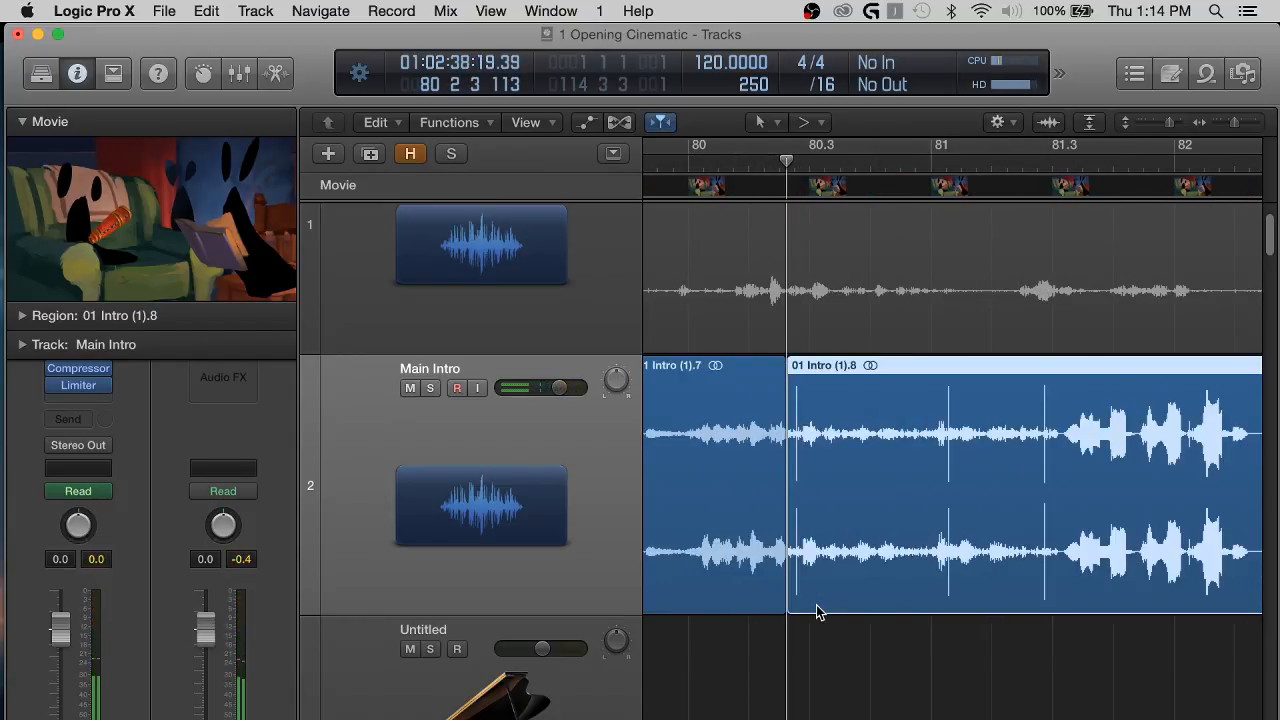
Listen from about bar 79, split region 01 Intro (1).8 at about bar 81, beat 3, and extend the second part's start slightly earlier.
click(820, 609)
scroll(831, 617, left, 3)
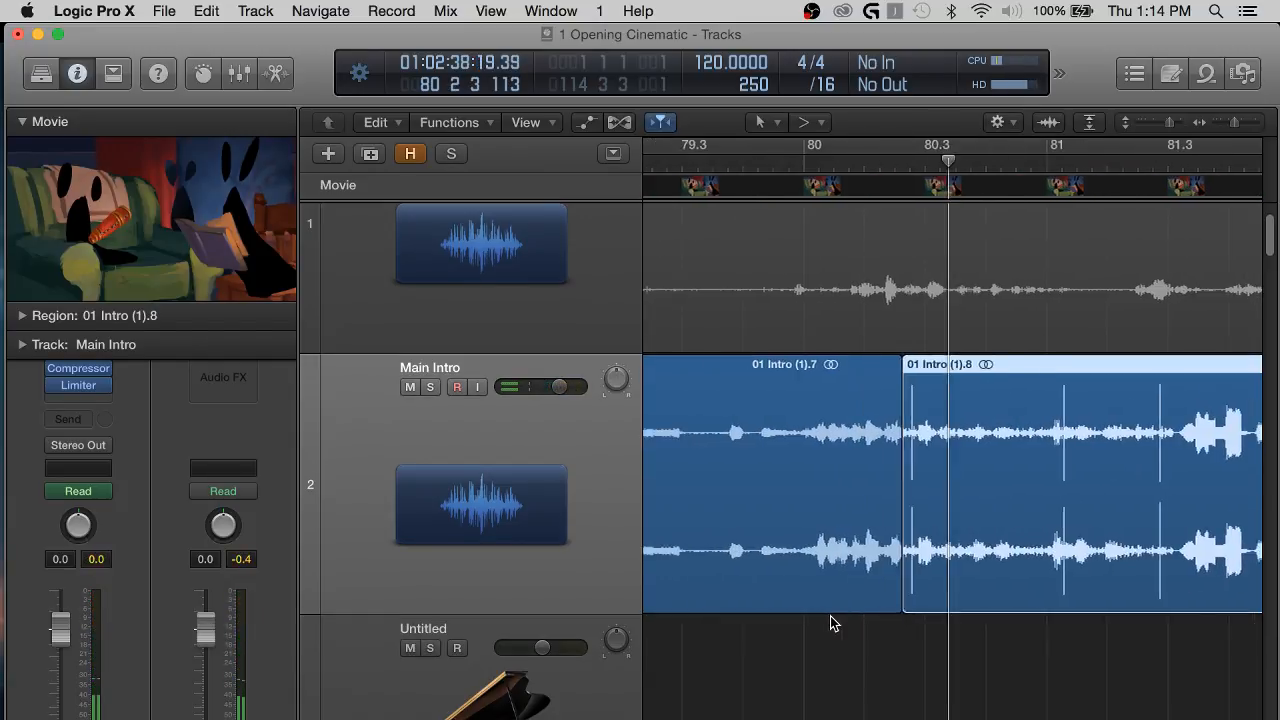
click(687, 169)
key(space)
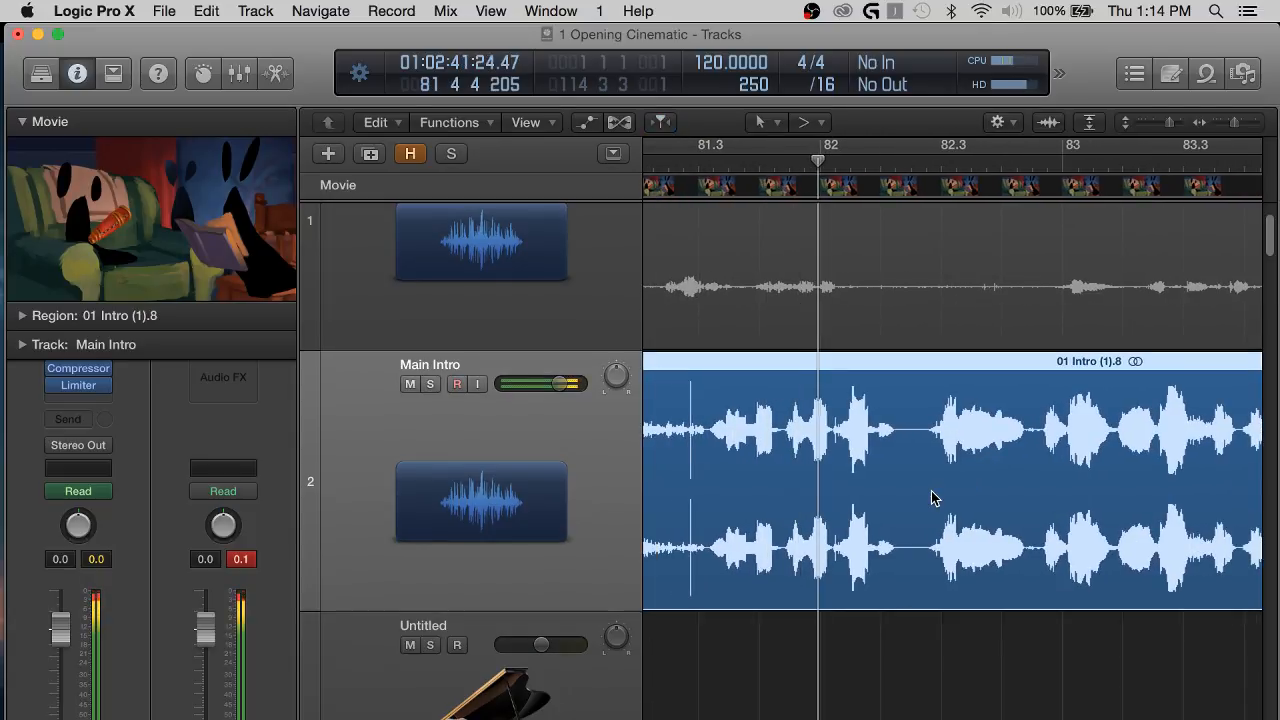
scroll(776, 259, left, 3)
click(838, 163)
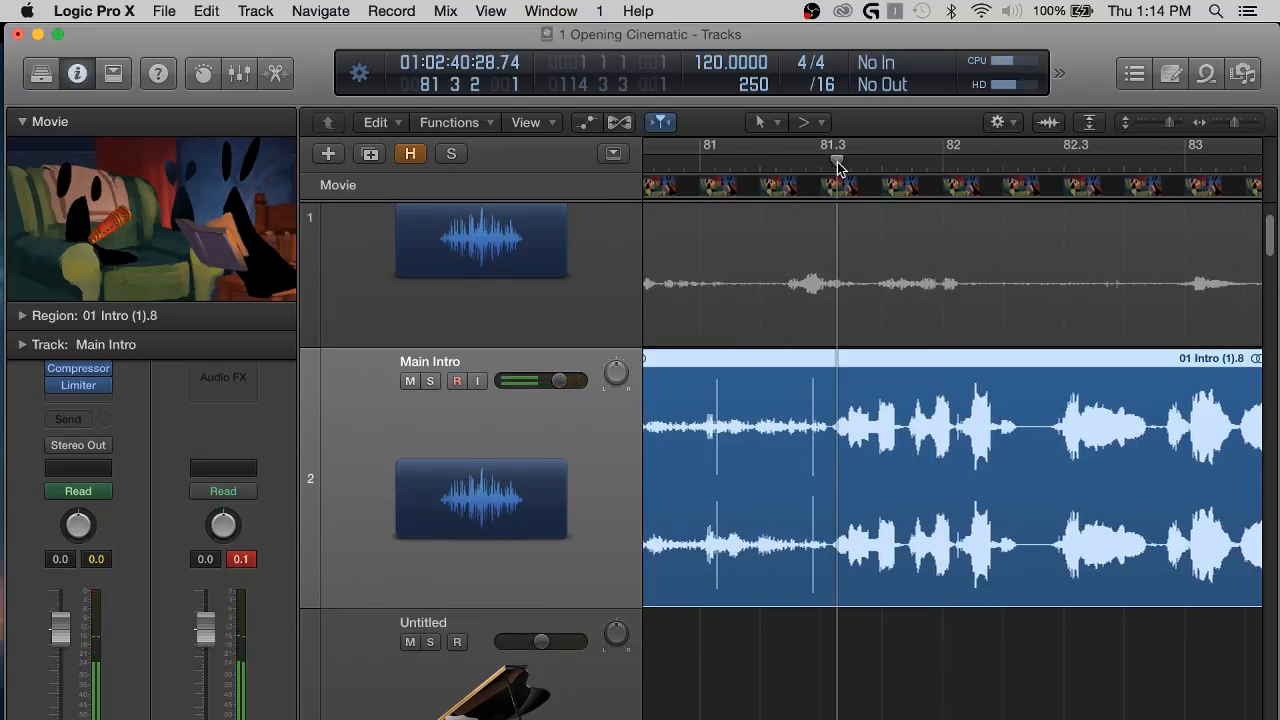
key(super+t)
drag(840, 600, 834, 600)
click(832, 685)
Delete the spiky Main Intro region 01 Intro (1).9 between about bar 80, beat 2 and bar 81, beat 3.
scroll(832, 685, left, 10)
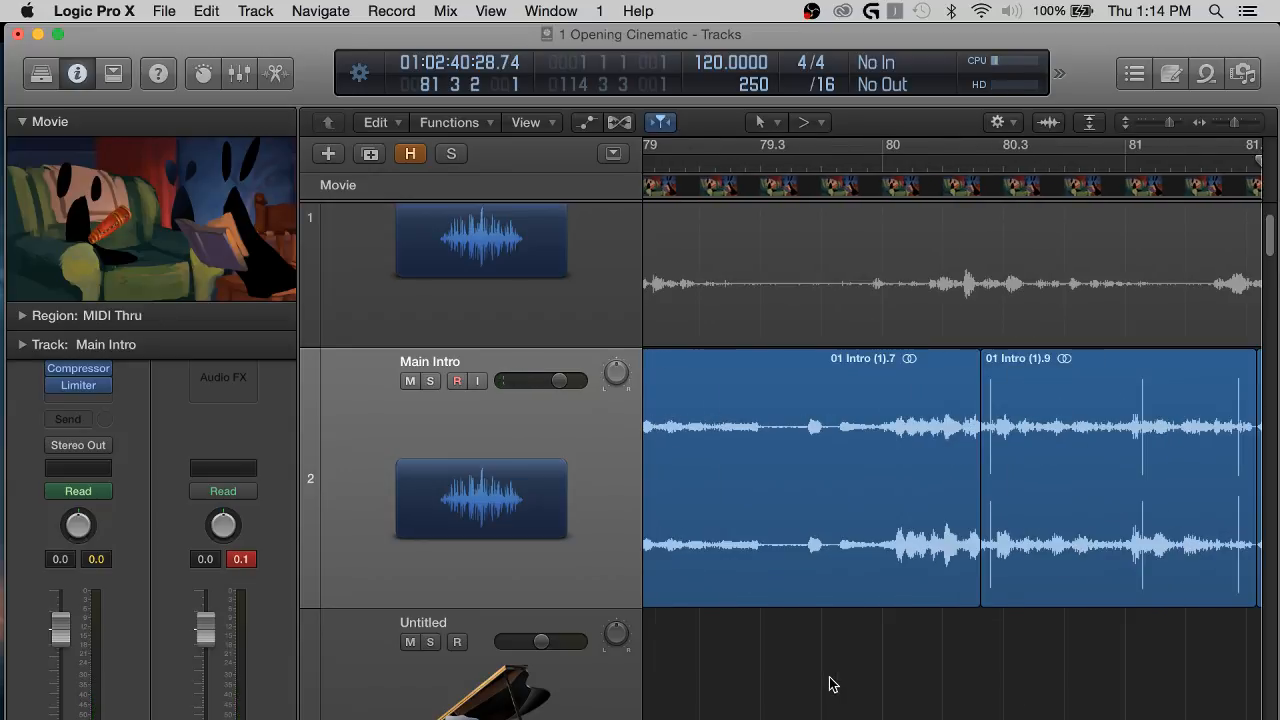
click(1165, 532)
key(Delete)
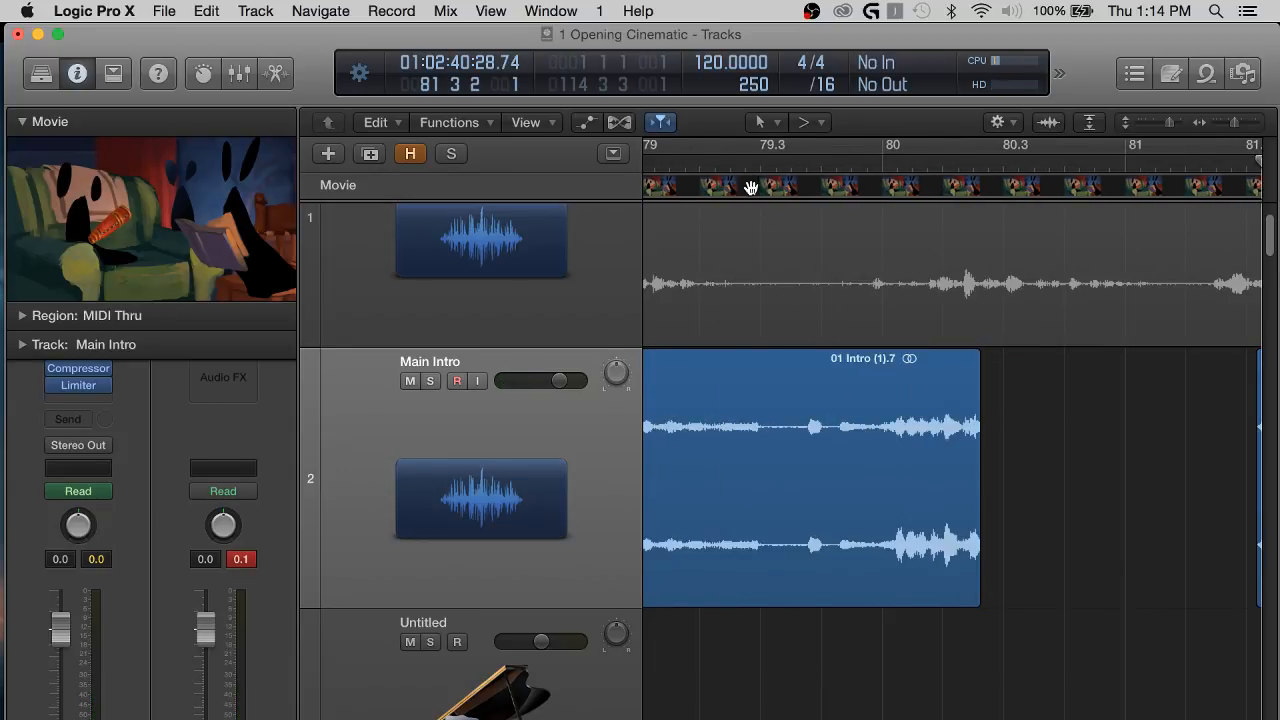
Replay from bar 78, beat 4, then shorten the end of region 01 Intro (1).7 to just after bar 80 with a short fade-out.
scroll(742, 290, left, 2)
click(658, 166)
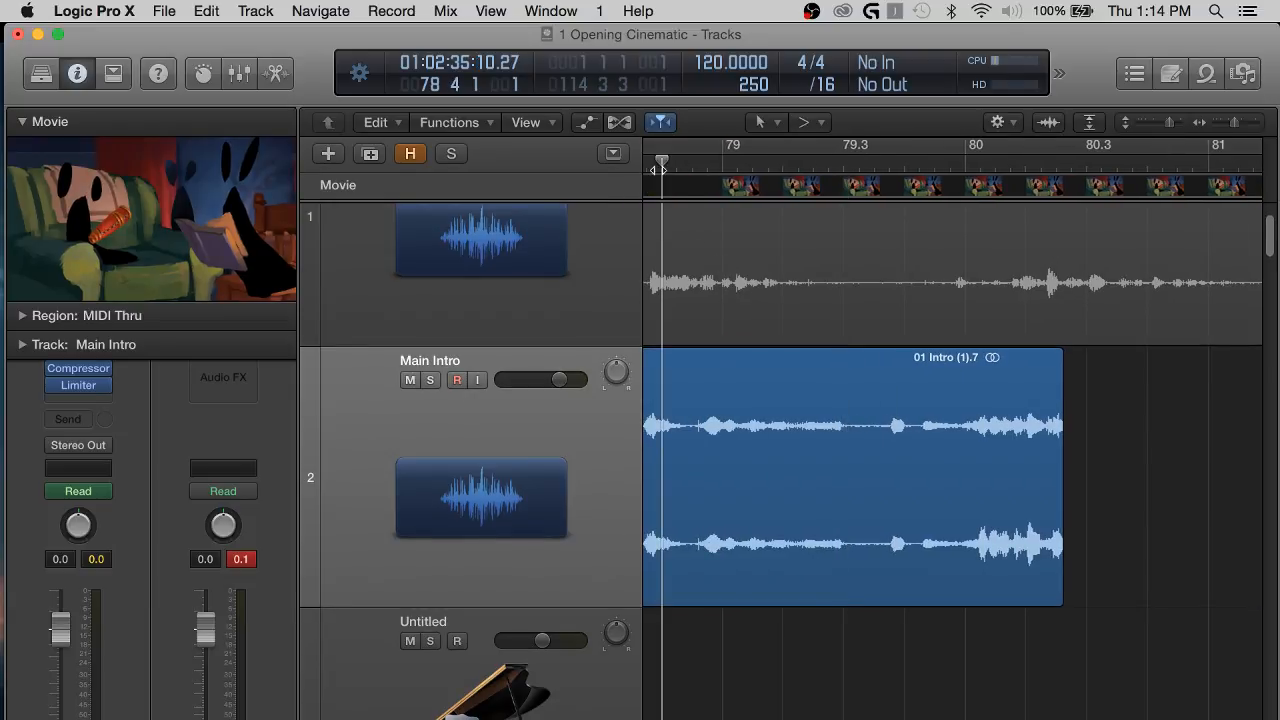
key(space)
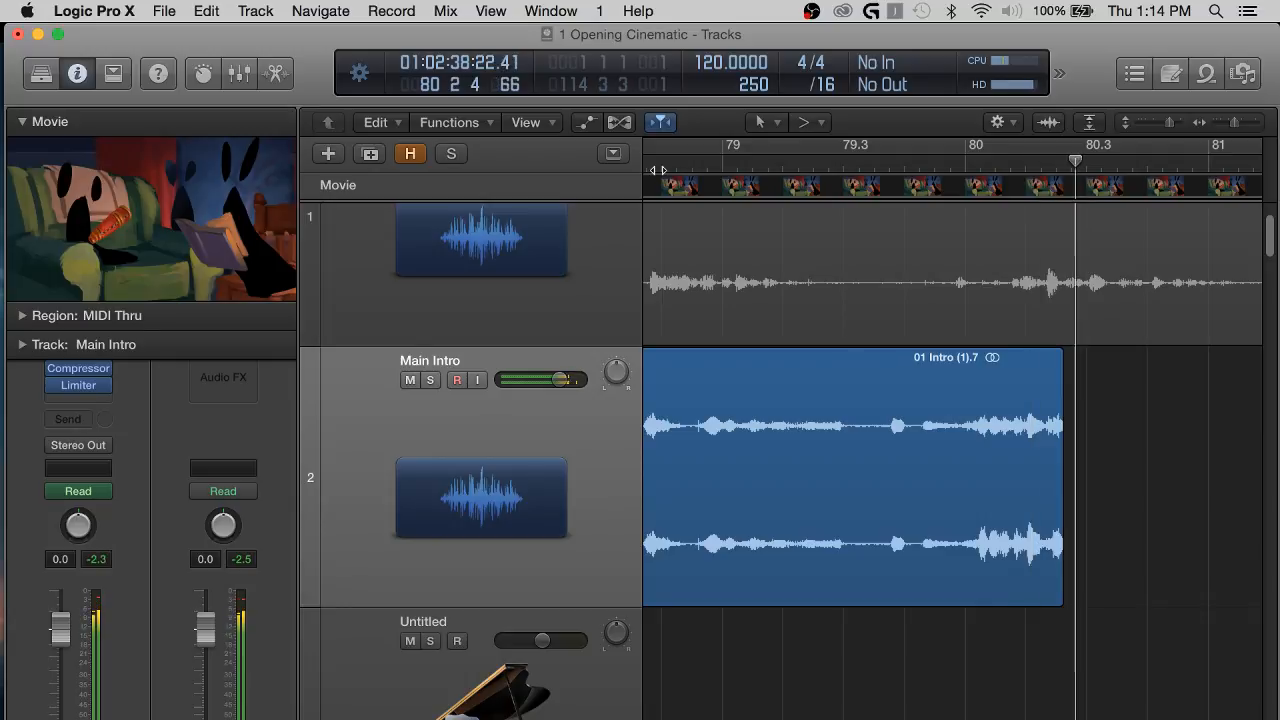
drag(1059, 586, 971, 580)
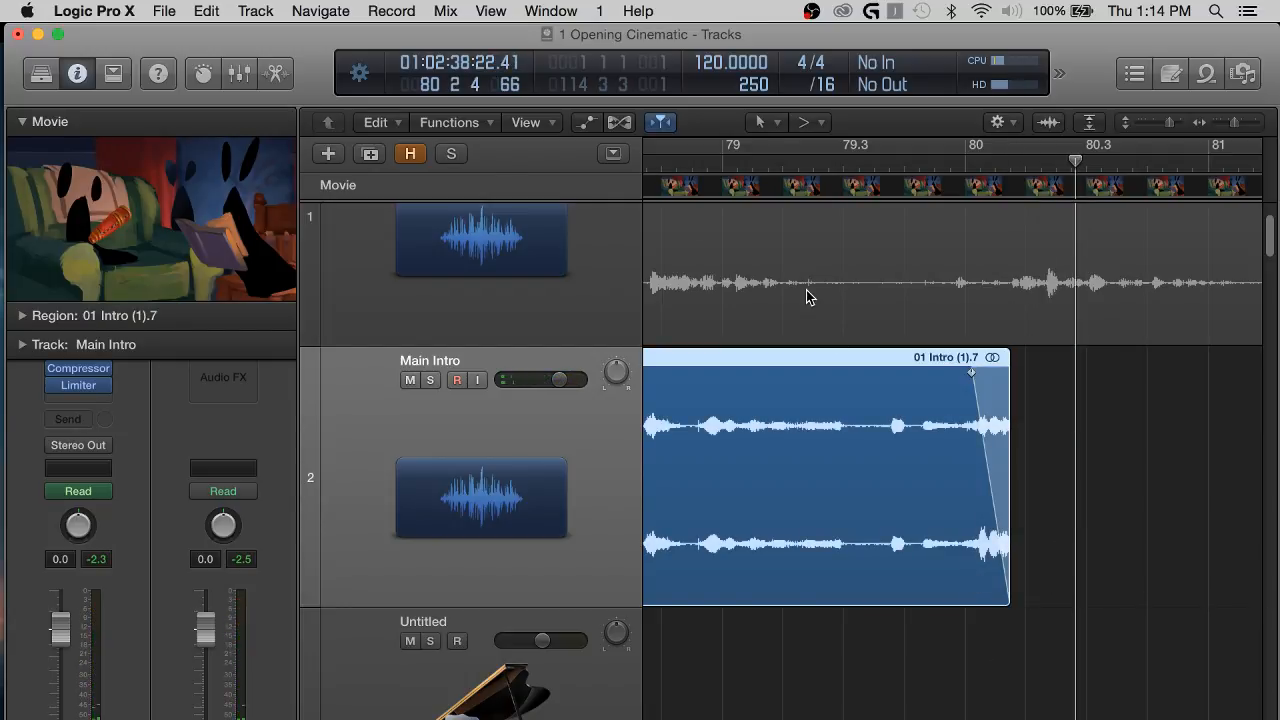
Fine-tune the end of region 01 Intro (1).7 while listening from about bar 79 across the gap into region 01 Intro (1).10.
click(737, 170)
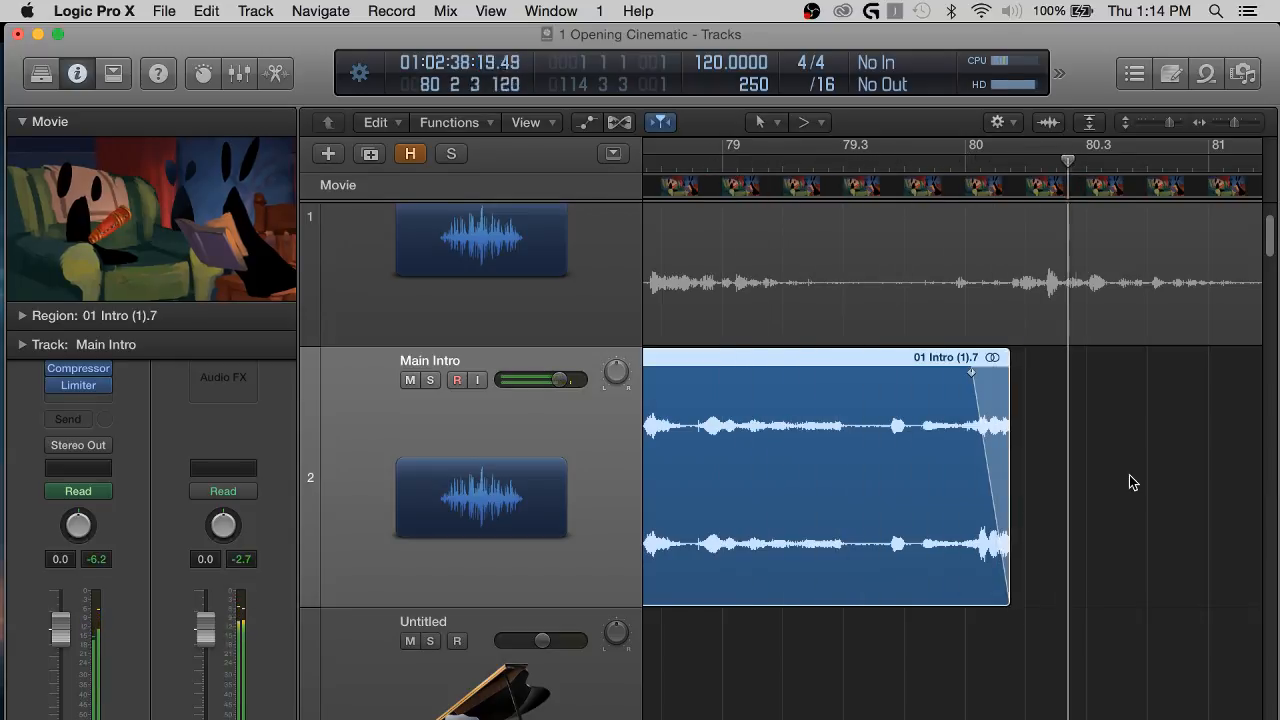
key(super+Left)
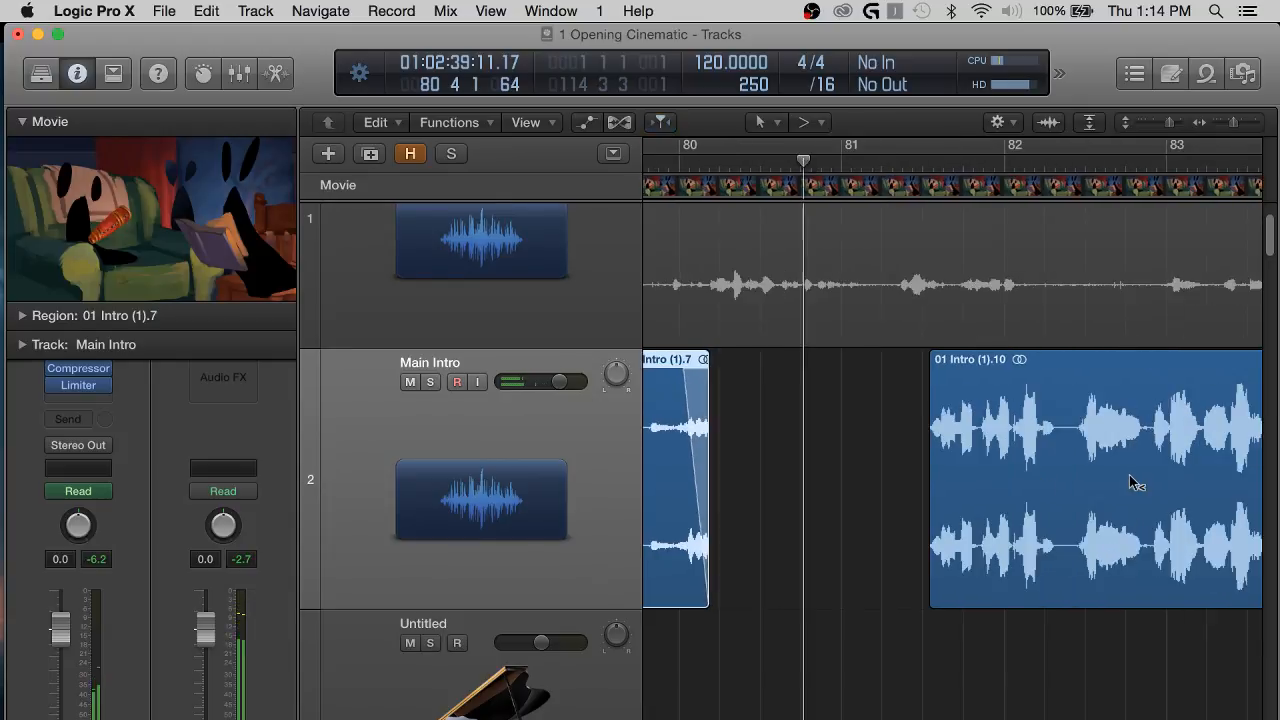
scroll(691, 472, left, 3)
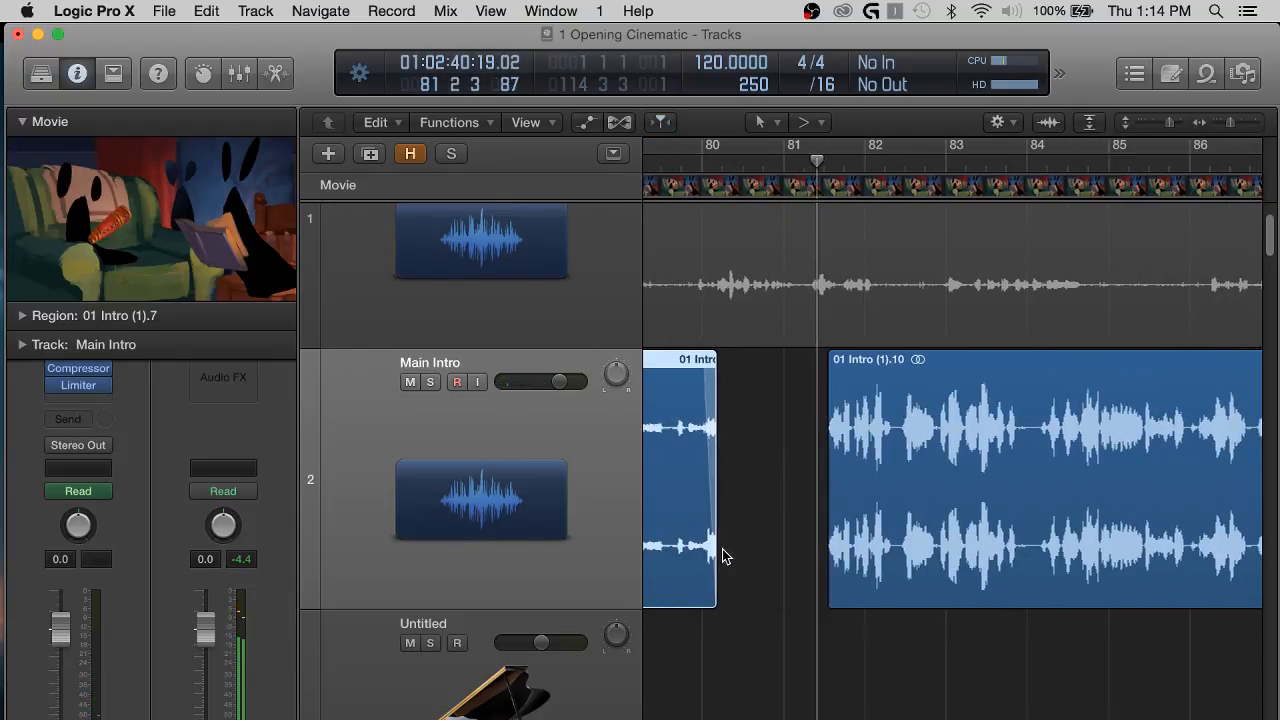
drag(713, 566, 709, 573)
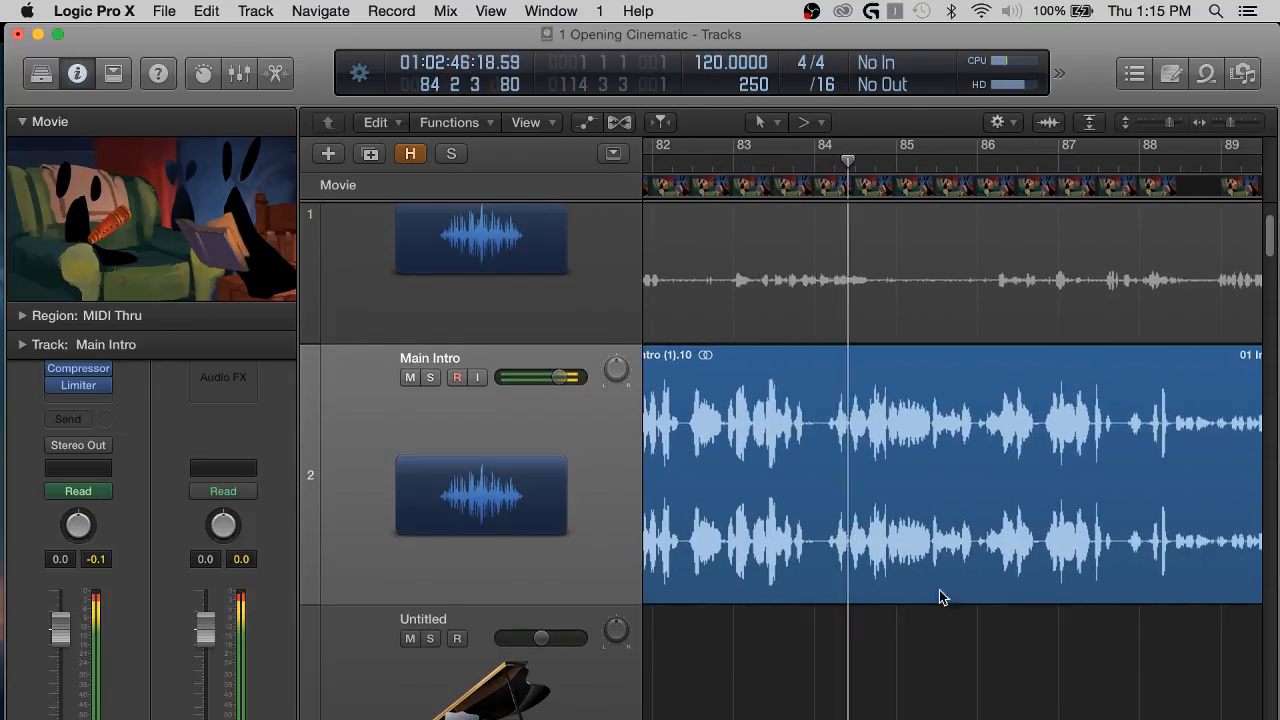
scroll(917, 674, down, 2)
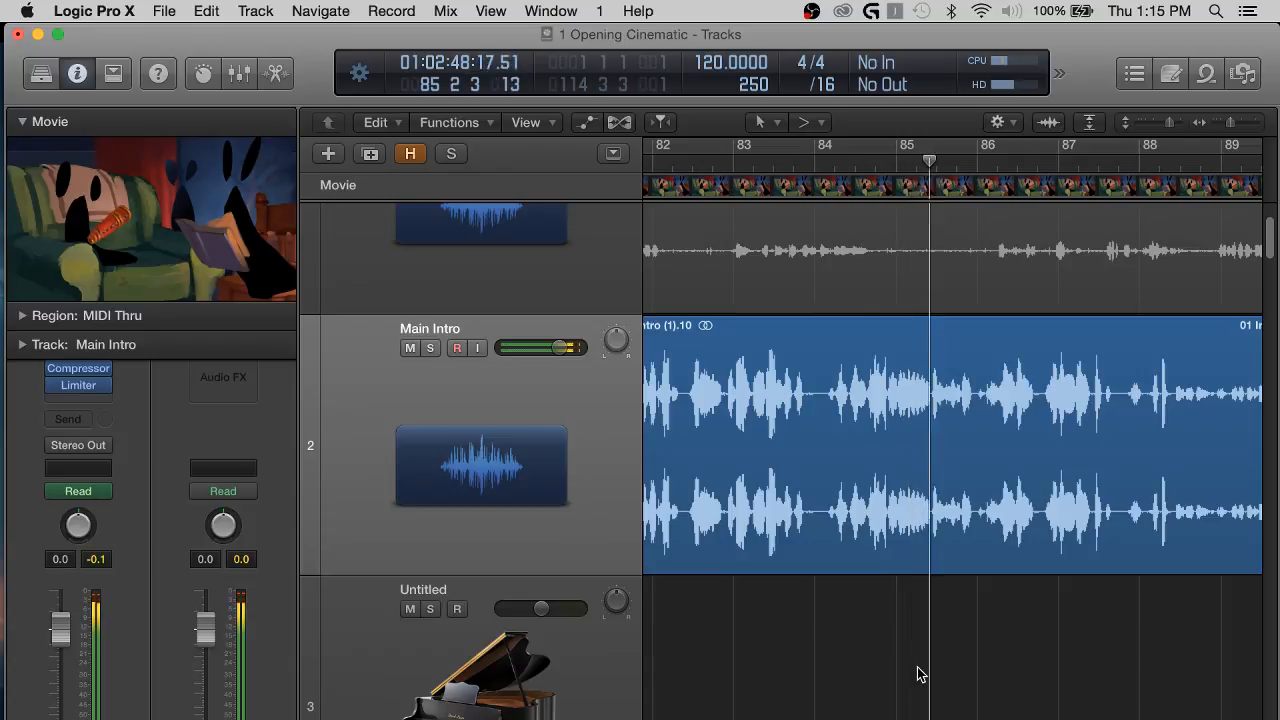
Raise the Main Intro volume automation to +2.0 dB for the quiet passage from about bar 88, beat 2 to bar 92, returning to +0.0 dB.
scroll(920, 674, down, 4)
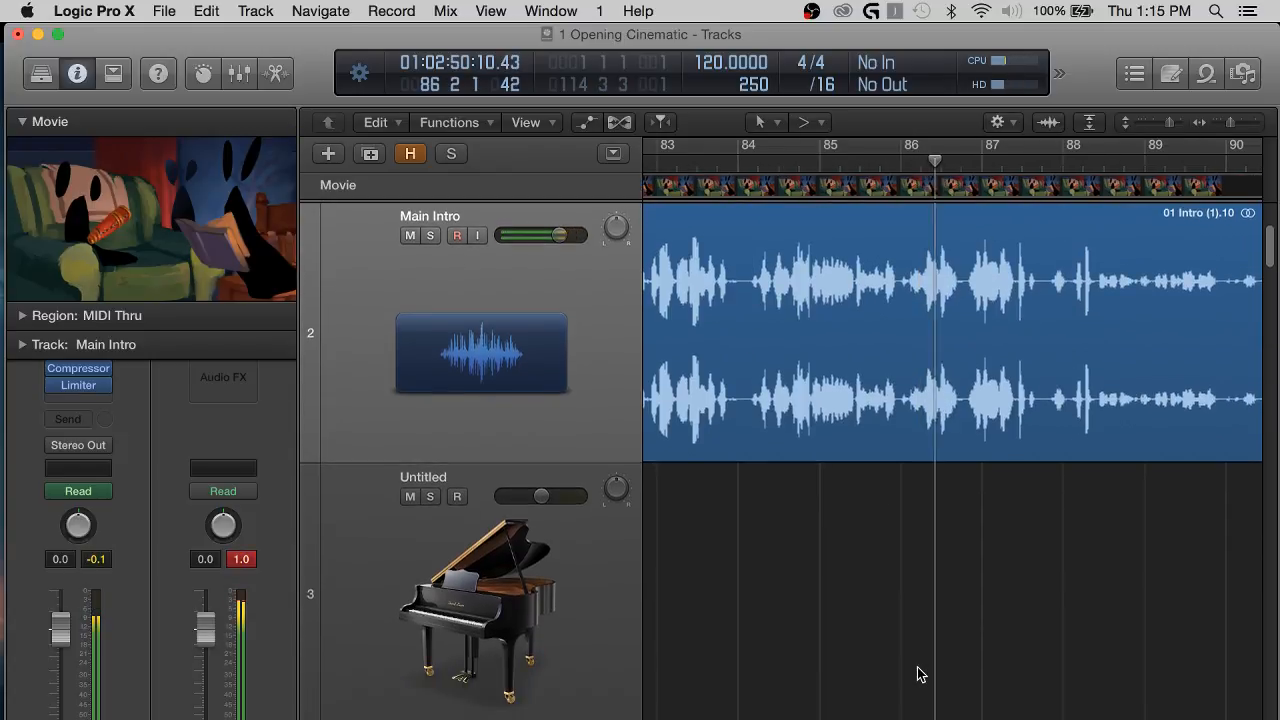
scroll(920, 674, up, 1)
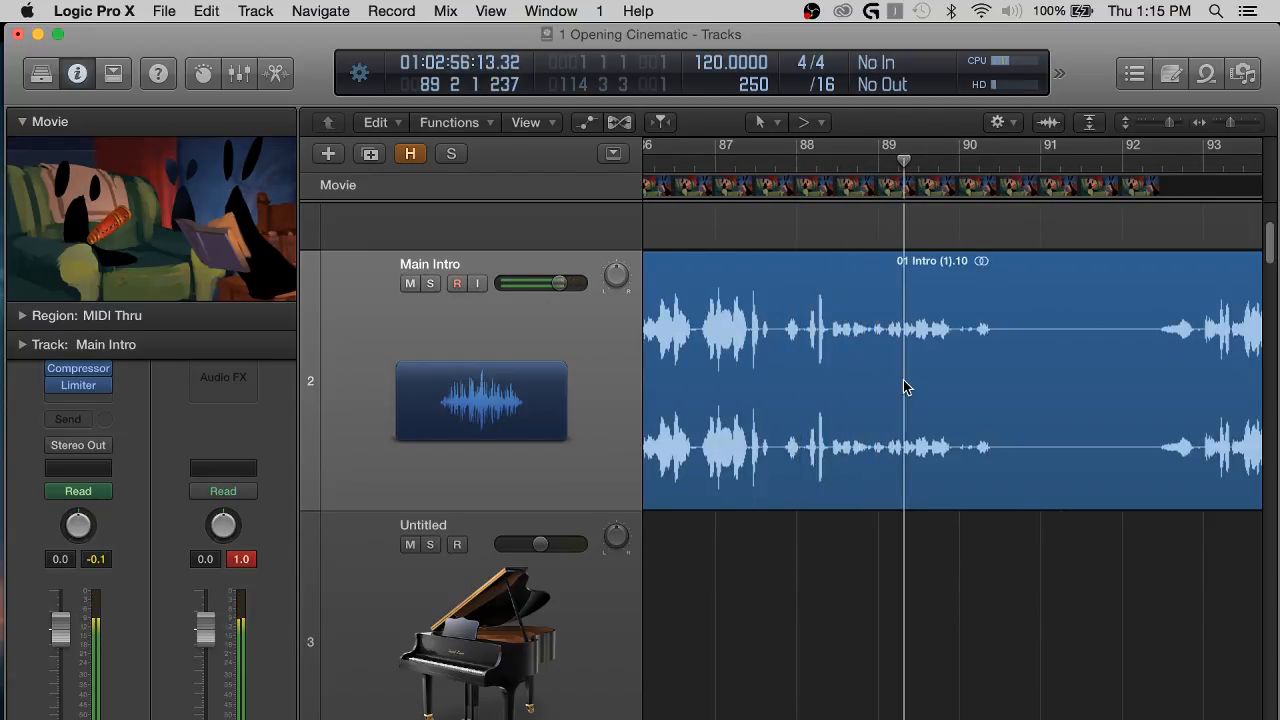
key(a)
click(1137, 343)
click(829, 343)
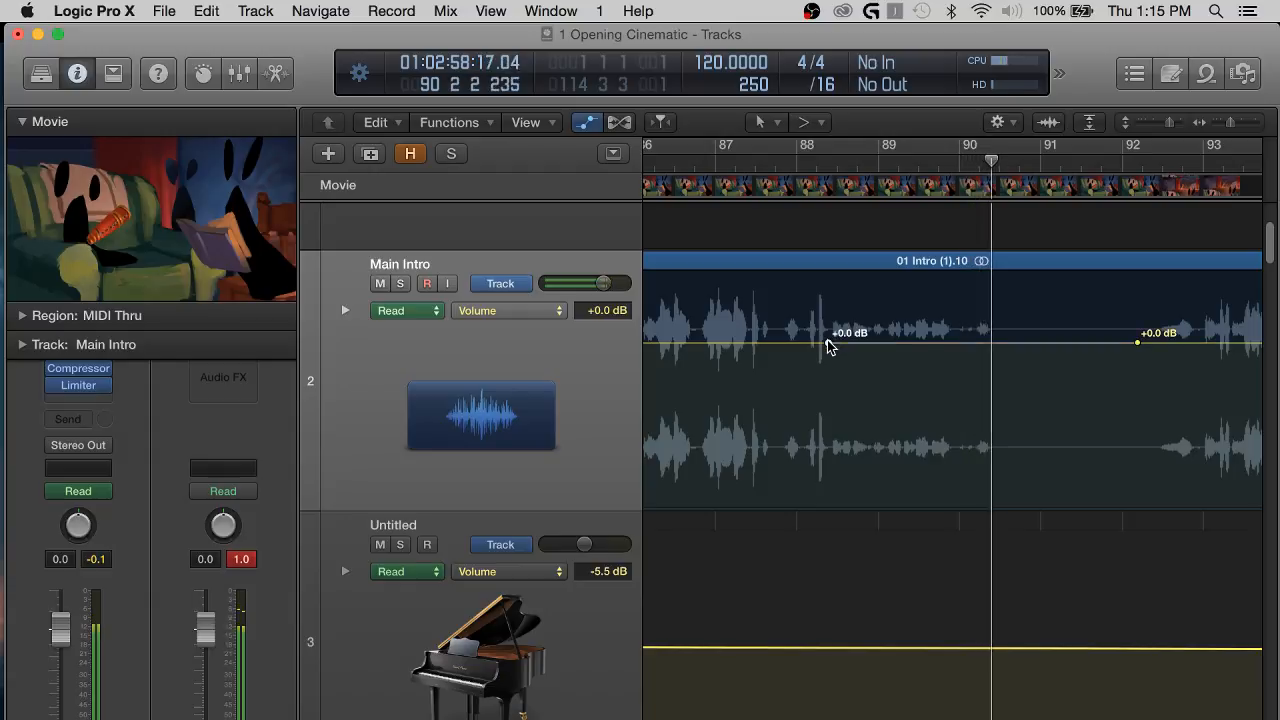
click(834, 343)
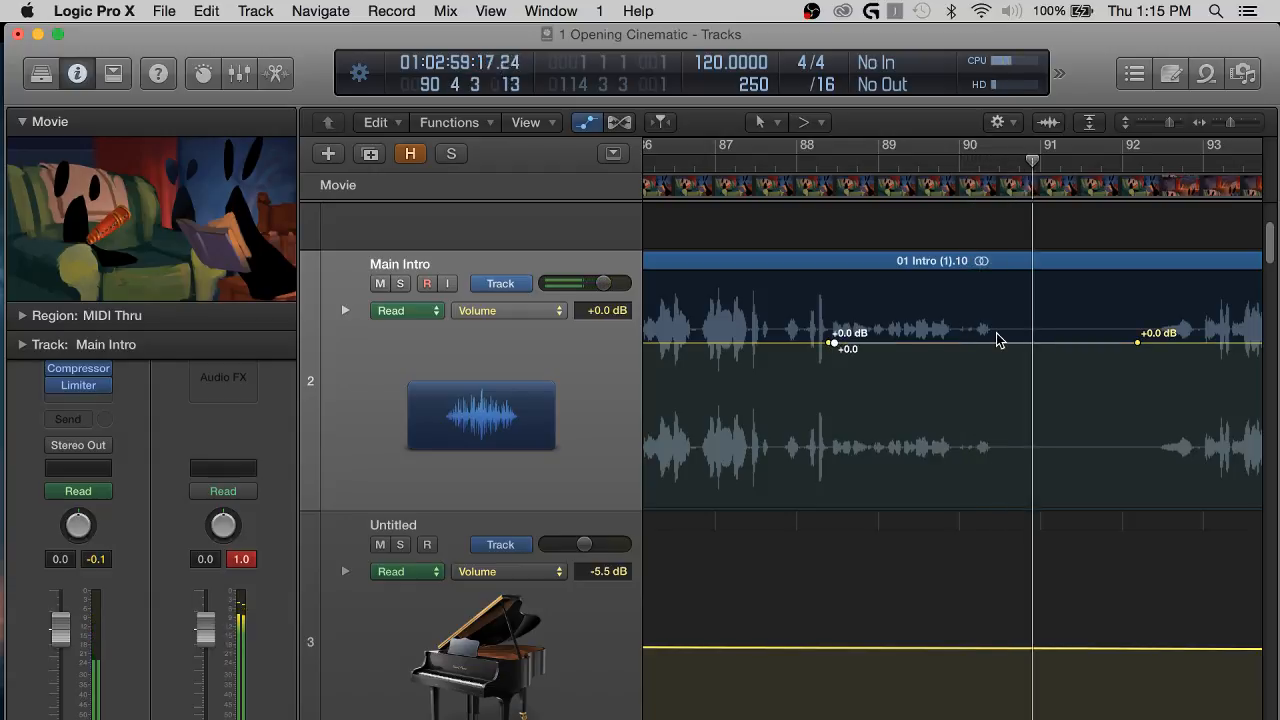
click(1105, 343)
drag(1030, 343, 1032, 315)
scroll(1115, 370, right, 1)
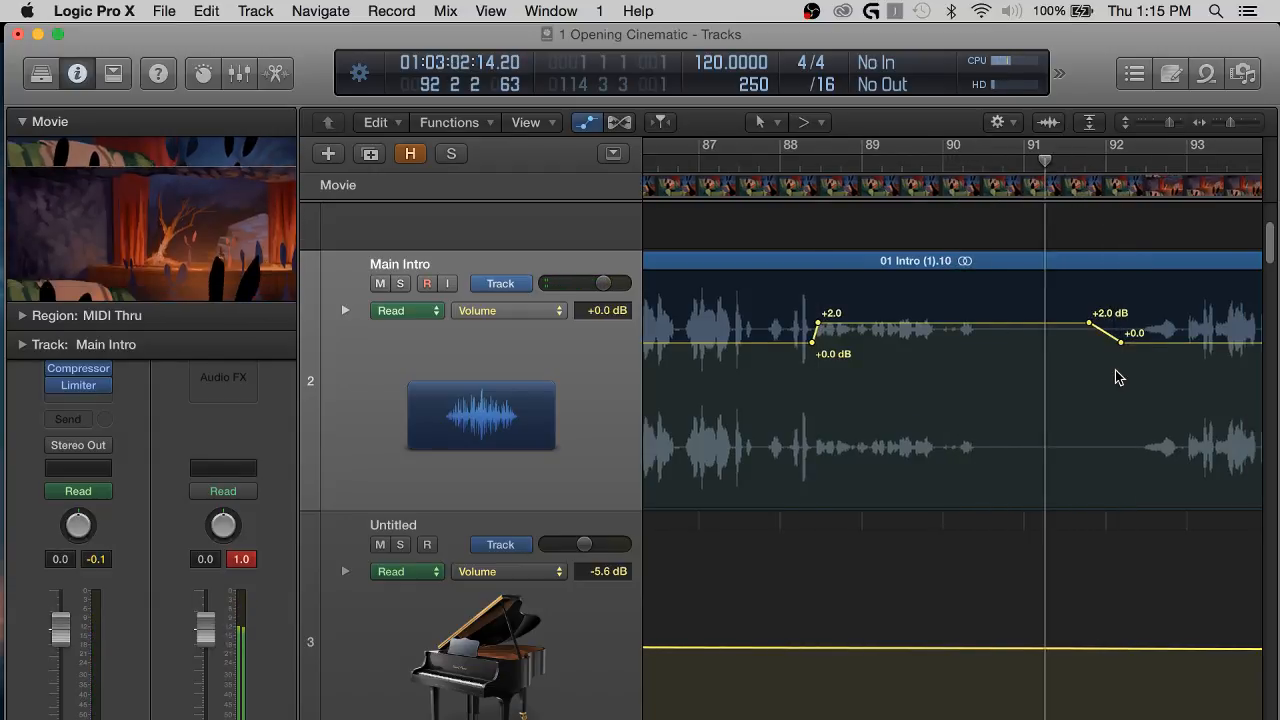
key(a)
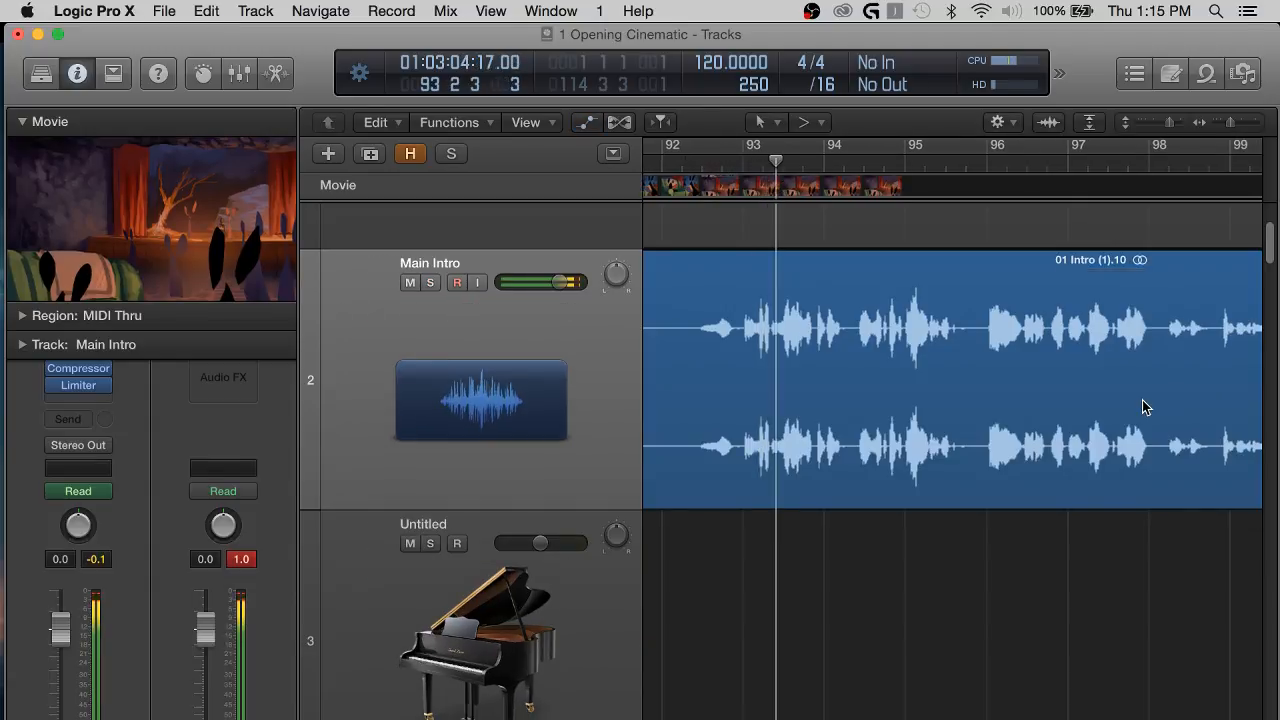
Reduce the track heights and follow the playback of Main Intro region 01 Intro (1).10 from about bar 93 to bar 98.
scroll(1143, 407, down, 3)
scroll(994, 471, right, 2)
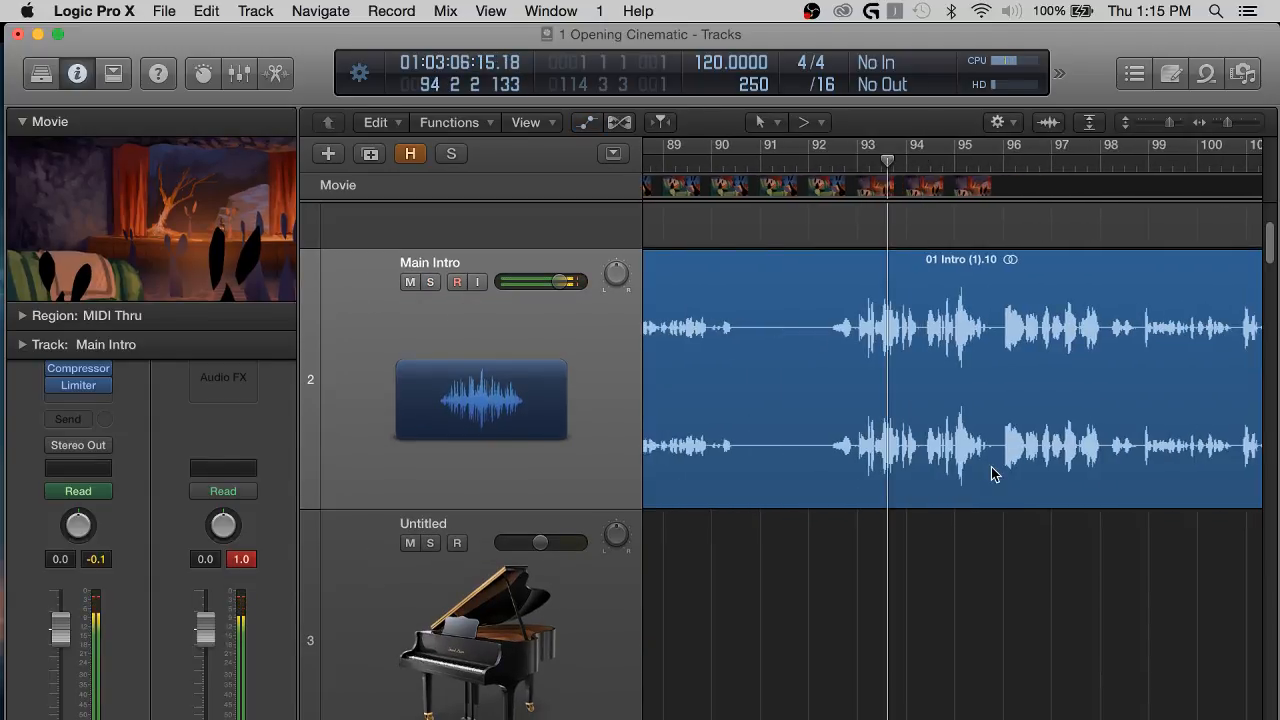
key(super+Down)
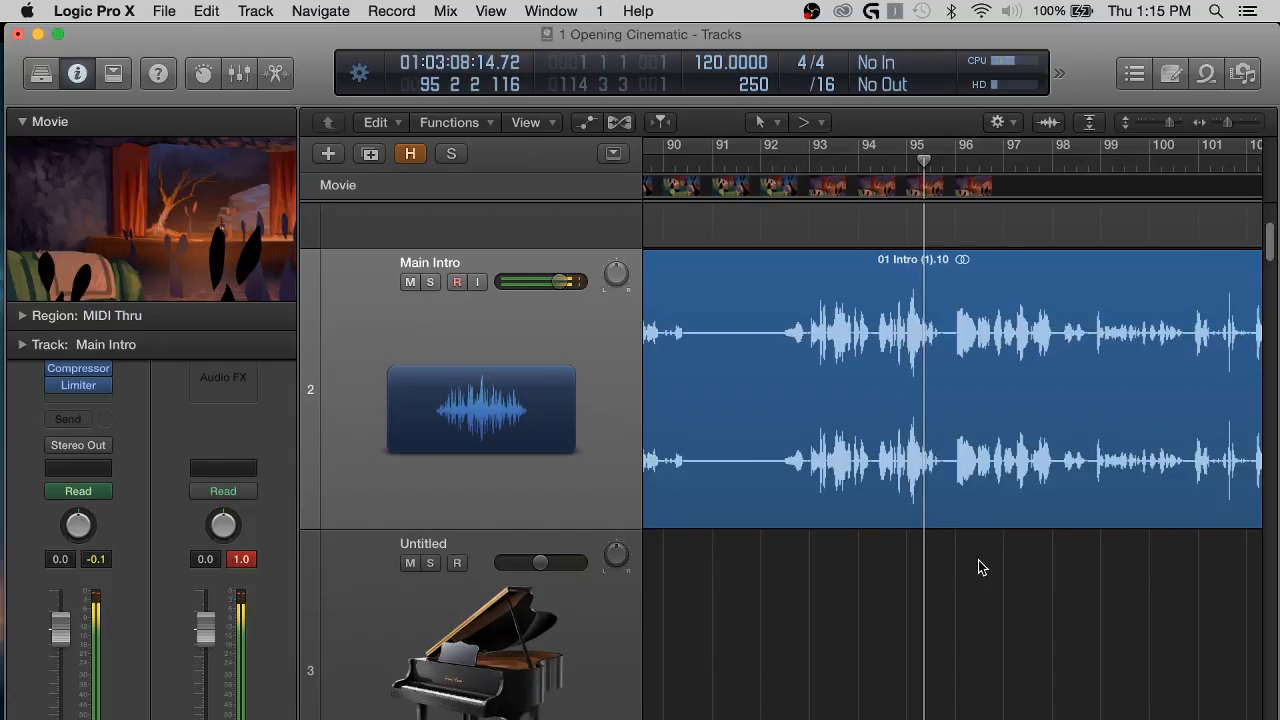
key(super+Up)
key(super+Up)
key(super+Up)
key(super+Up)
key(super+Up)
key(super+Up)
key(super+Up)
key(super+Up)
key(super+Up)
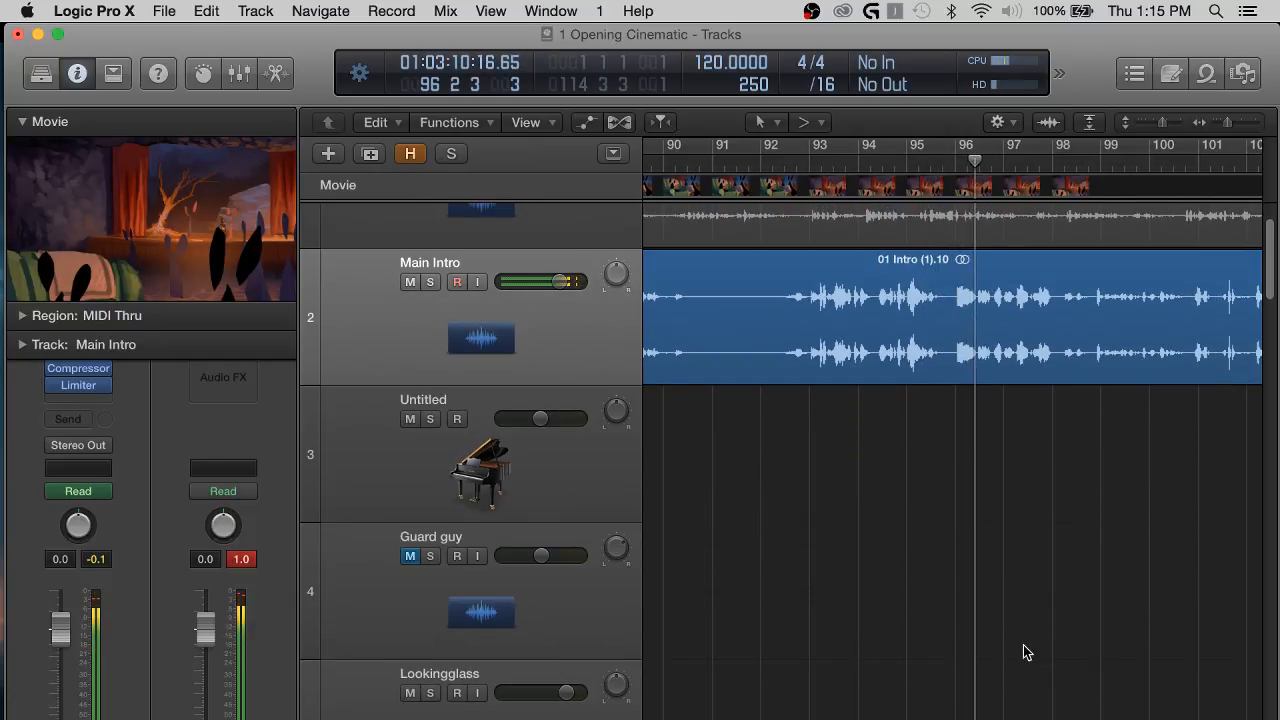
scroll(980, 487, right, 4)
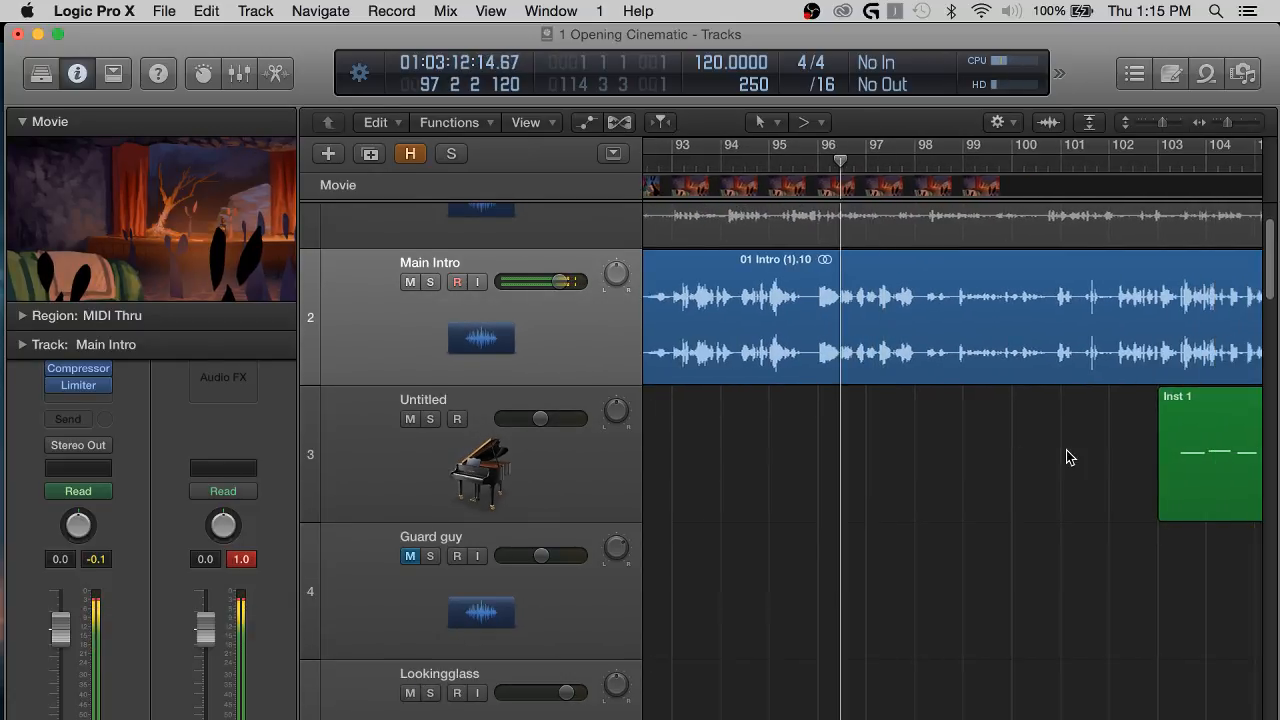
scroll(1014, 457, right, 1)
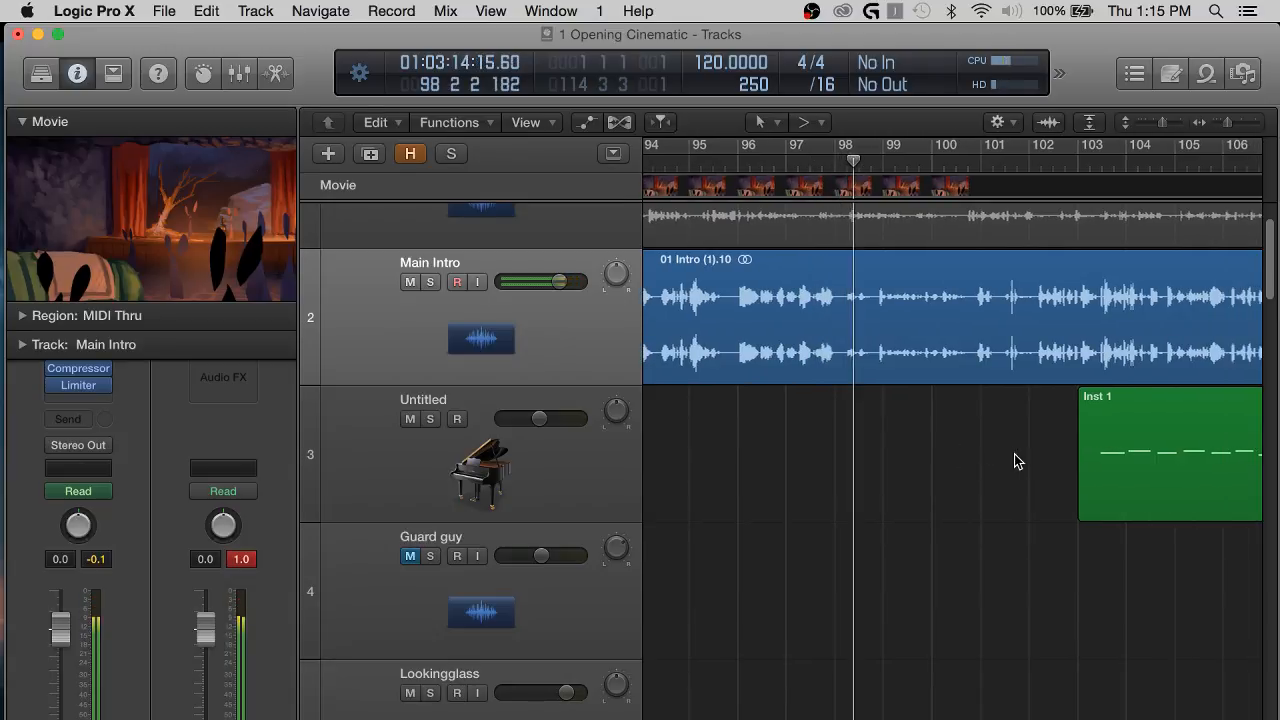
Raise the Main Intro volume automation to +1.9 dB from just after bar 98 to just before bar 101, with +0.0 dB on both sides.
key(a)
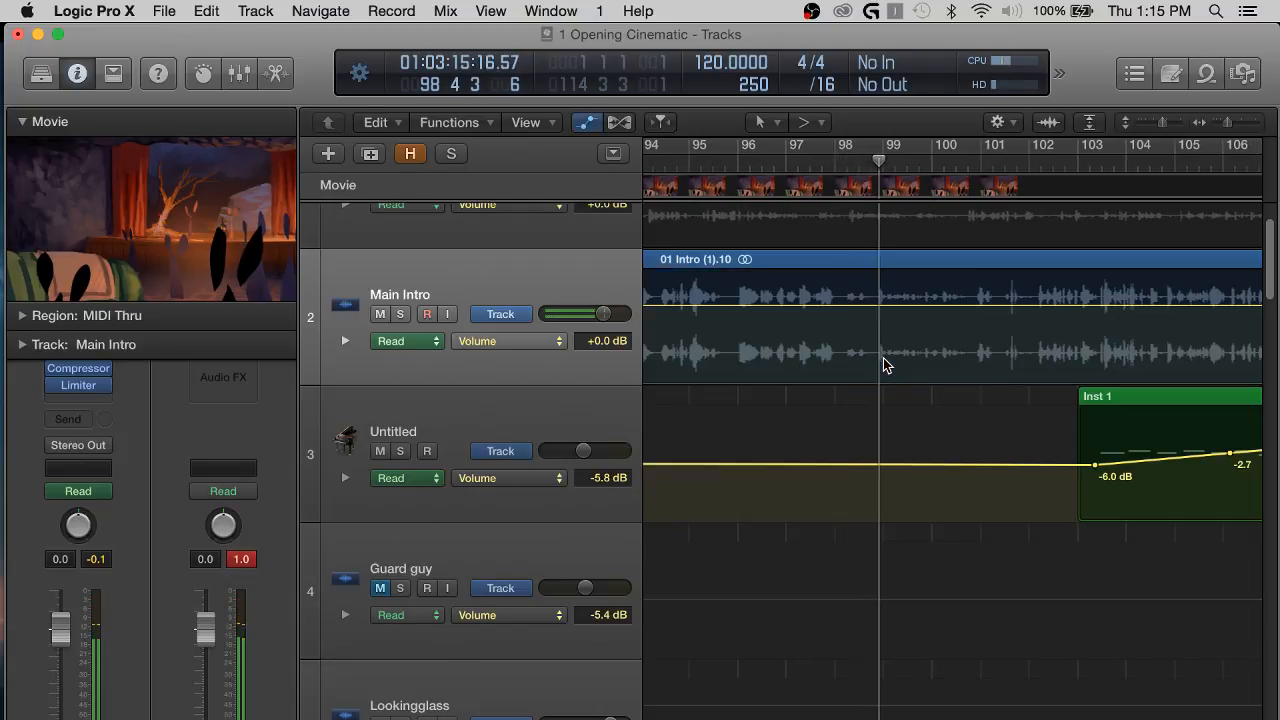
click(839, 302)
click(848, 305)
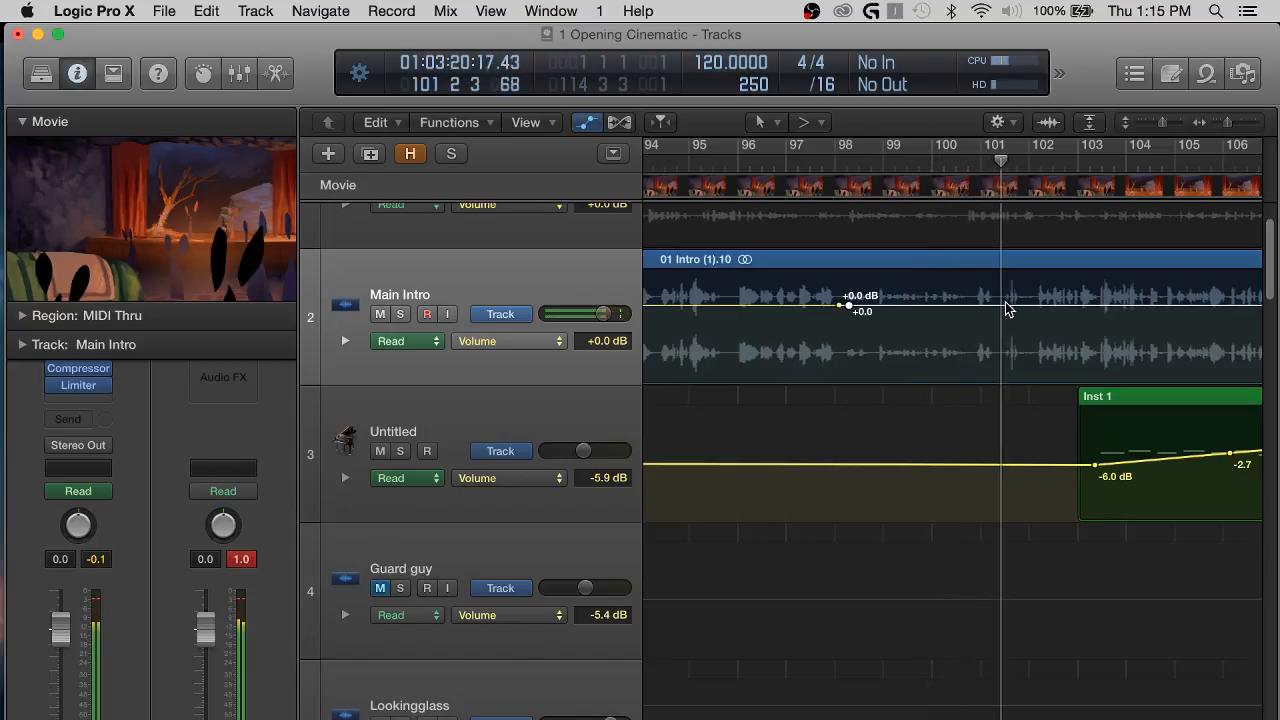
drag(968, 311, 970, 287)
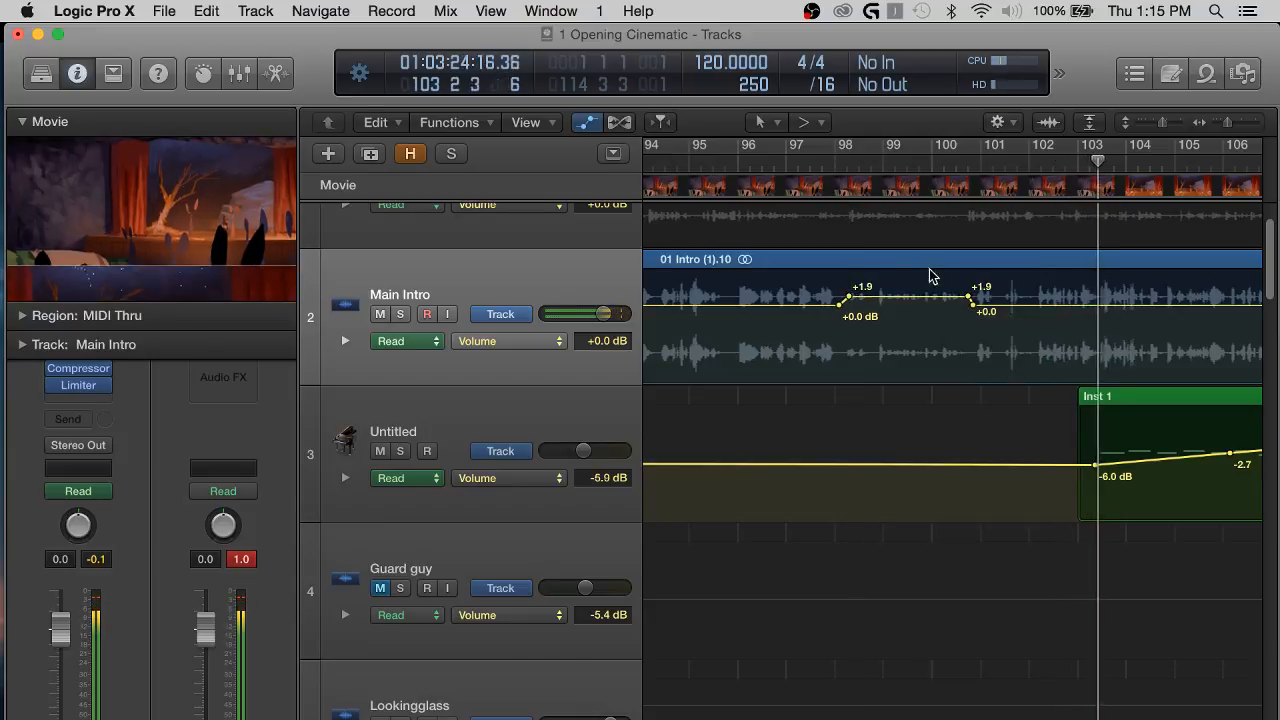
key(a)
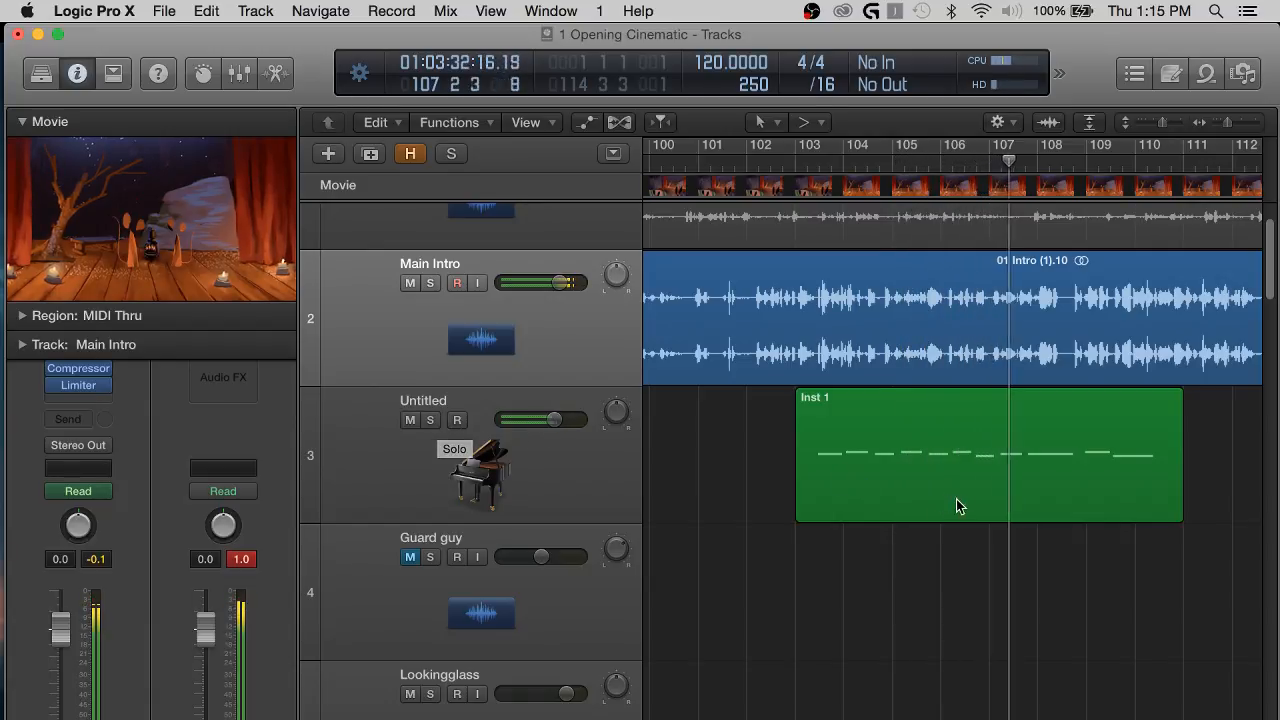
Select the Untitled piano track and follow the playback past the end of its Inst 1 region, to about bar 112.
click(509, 451)
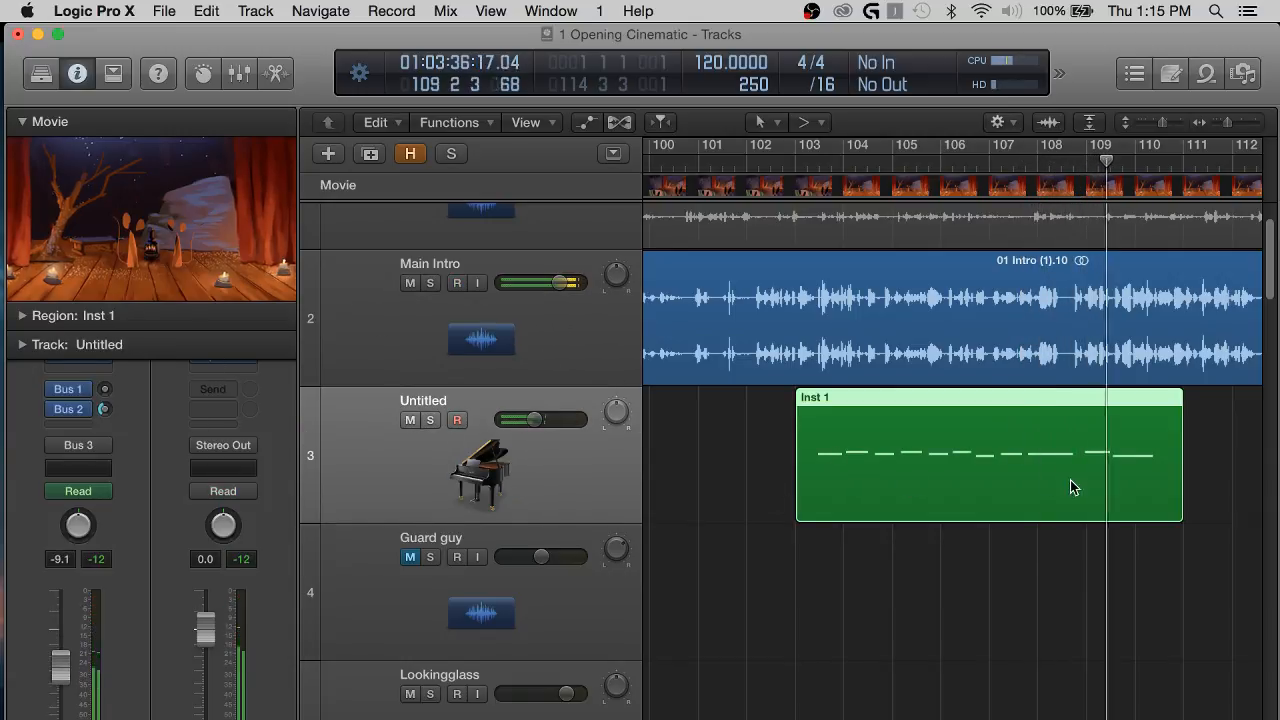
scroll(1200, 491, right, 2)
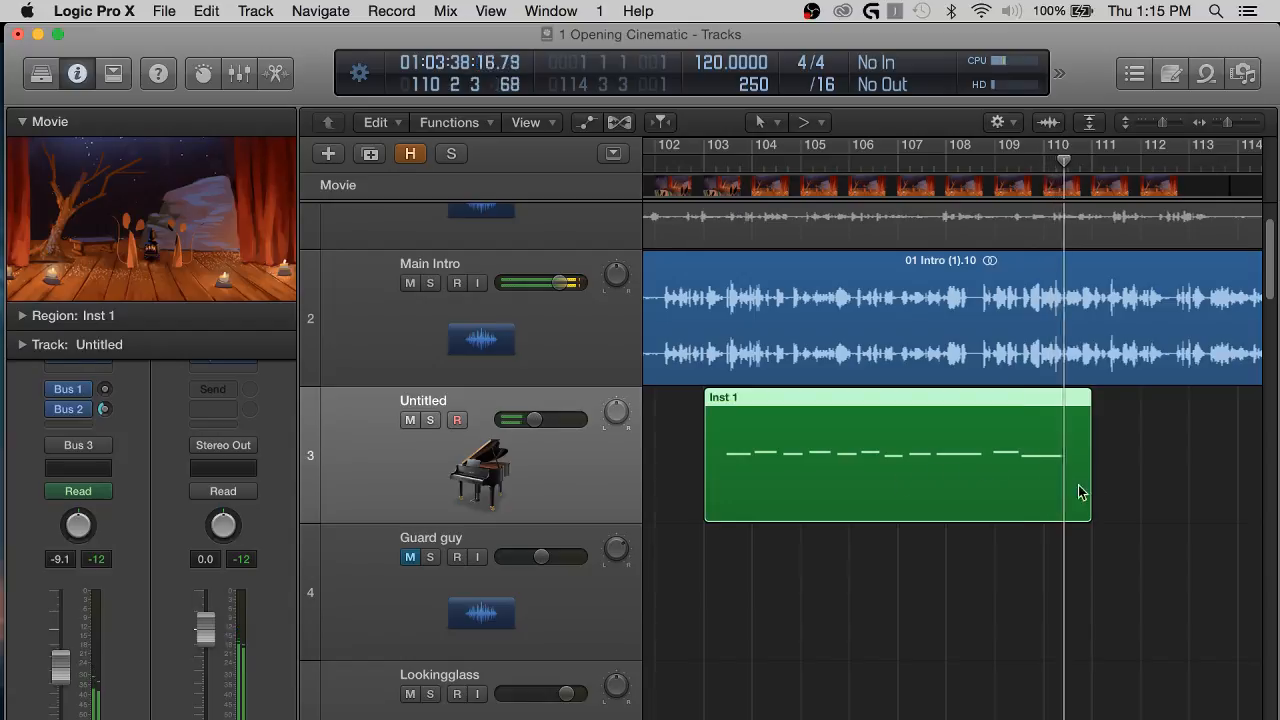
scroll(1096, 487, right, 1)
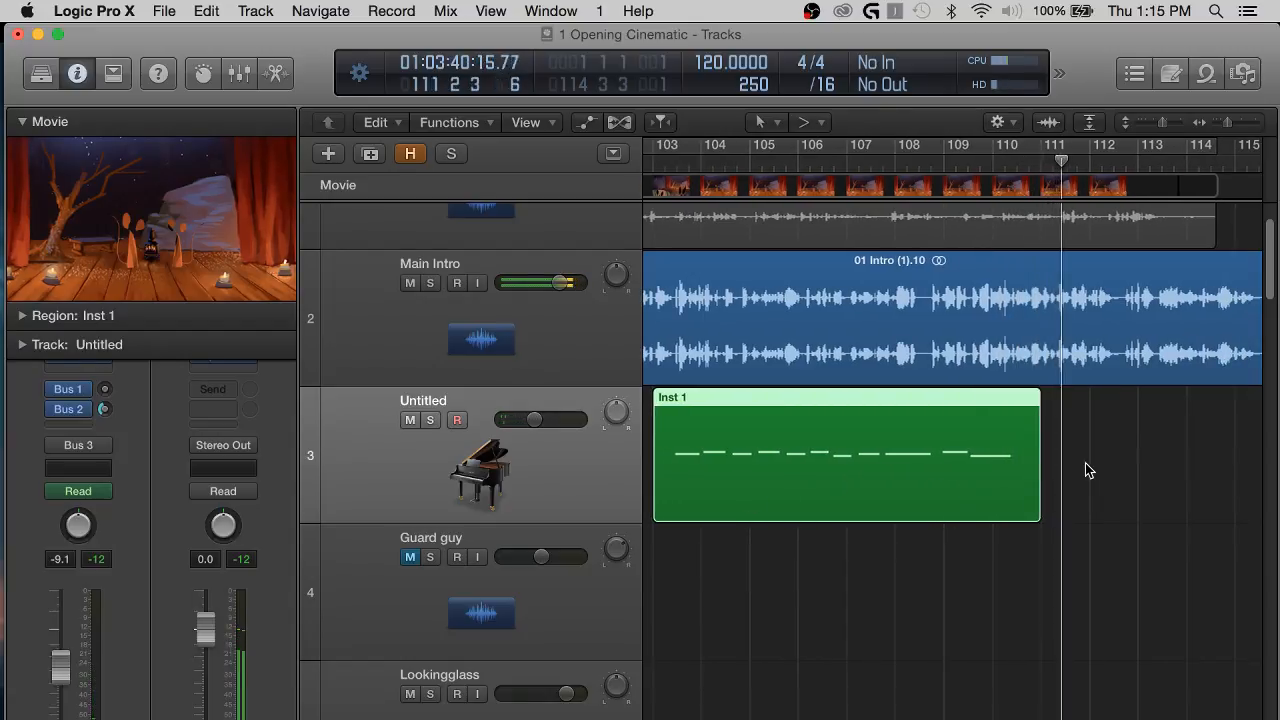
scroll(1086, 461, right, 6)
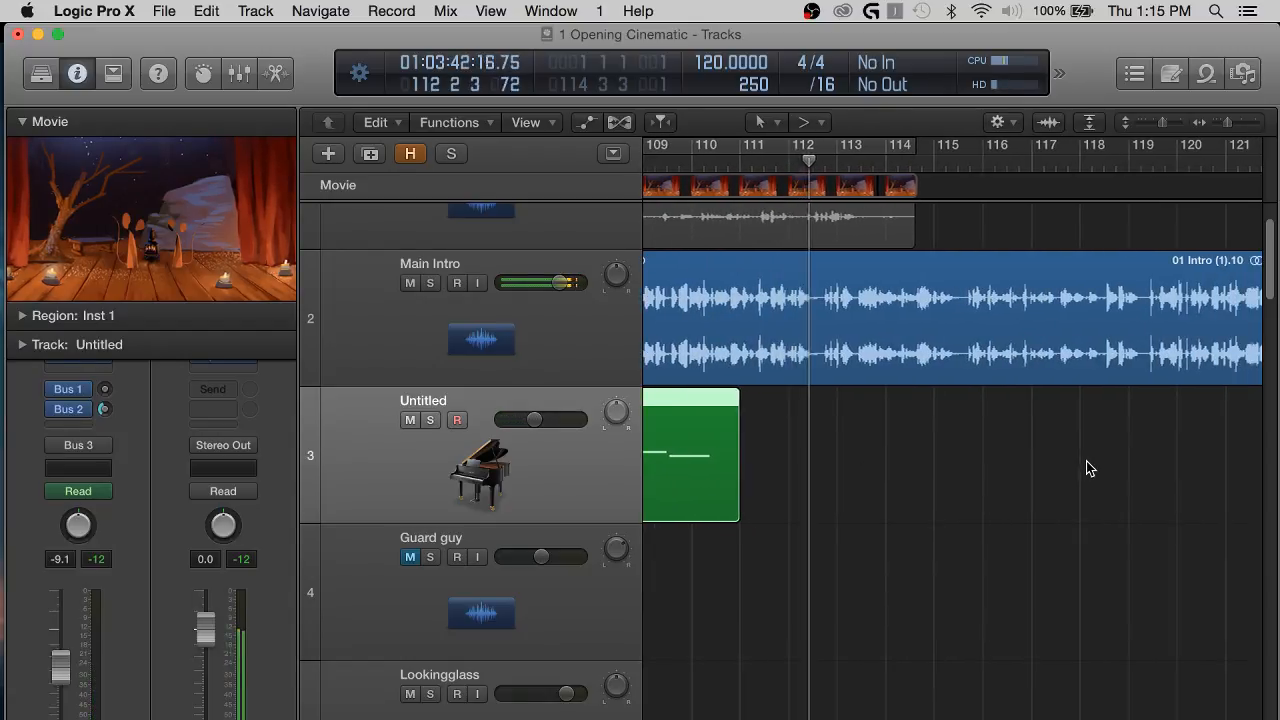
Review the rest of region 01 Intro (1).10 beyond the movie's end while listening from about bar 114 to bar 122.
scroll(1086, 461, up, 3)
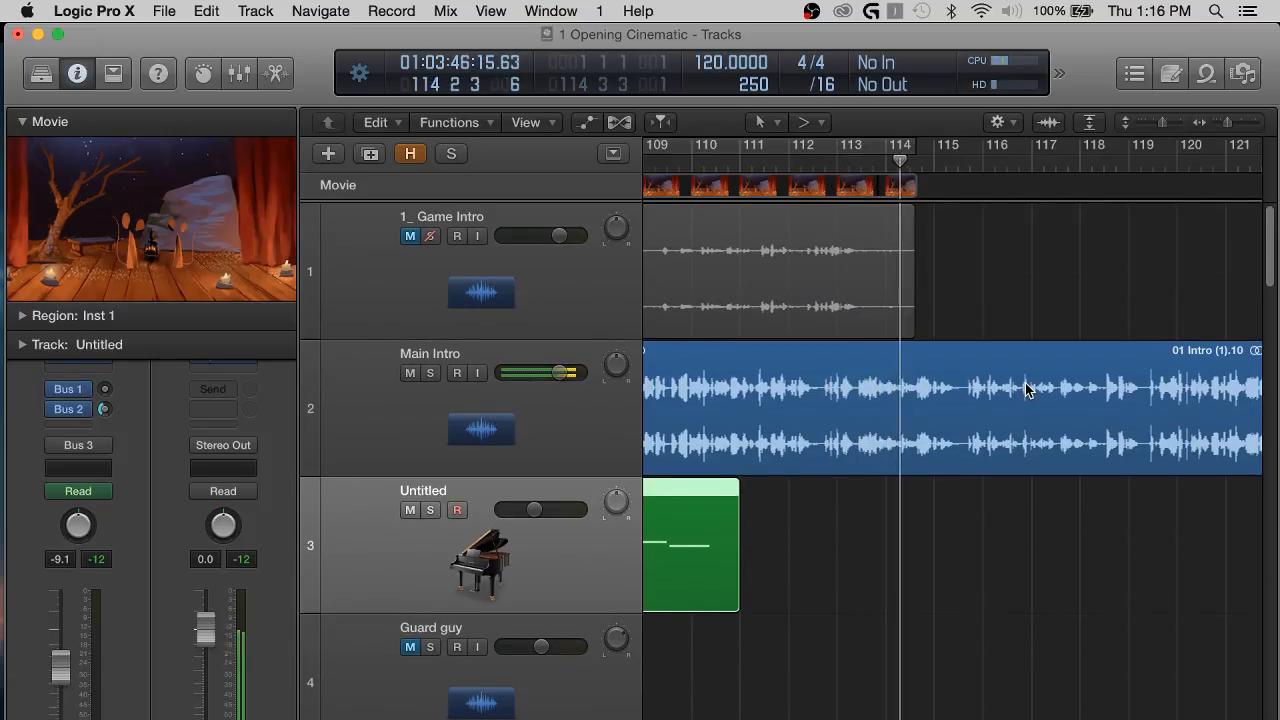
scroll(1023, 386, right, 1)
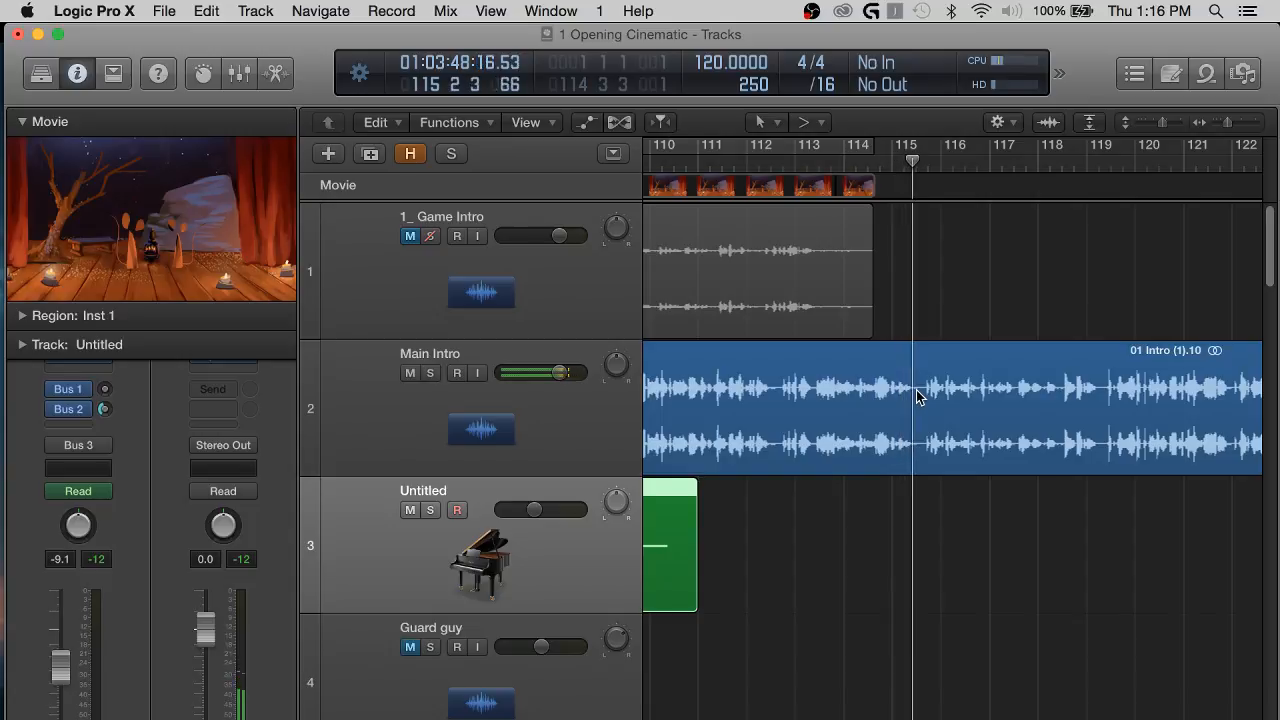
scroll(917, 397, right, 2)
scroll(917, 397, right, 5)
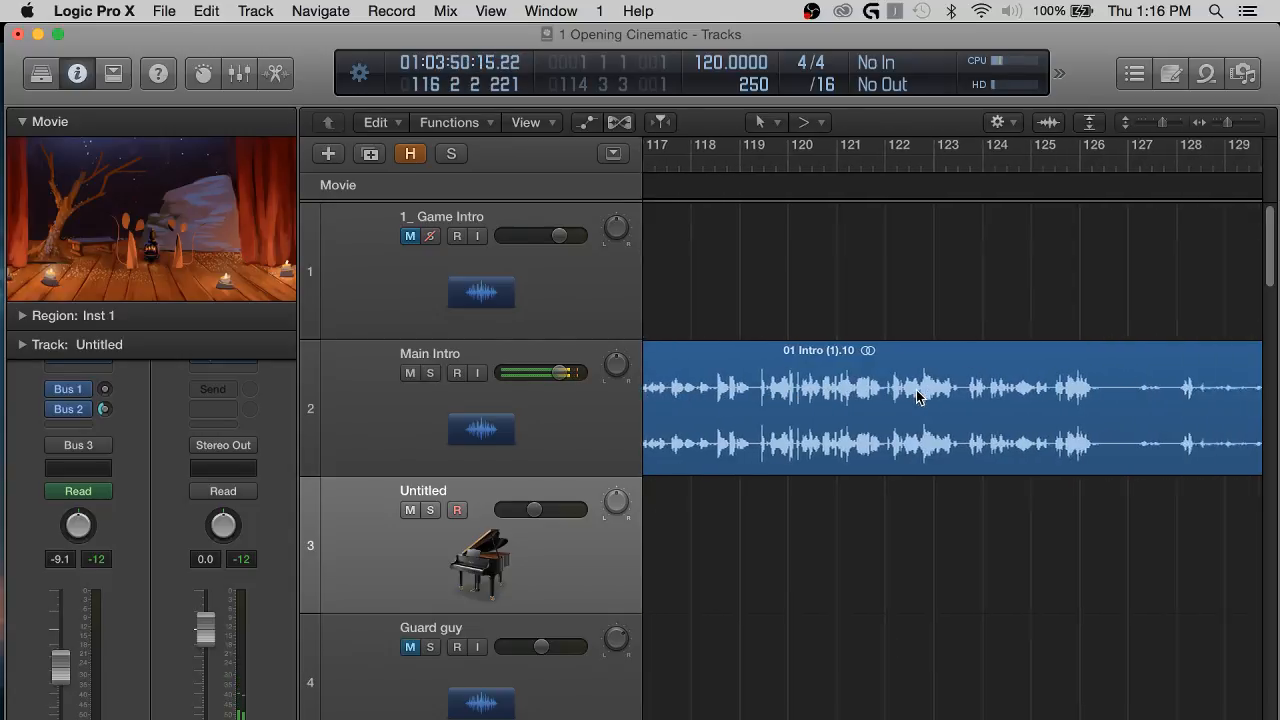
scroll(917, 397, left, 5)
scroll(917, 397, left, 2)
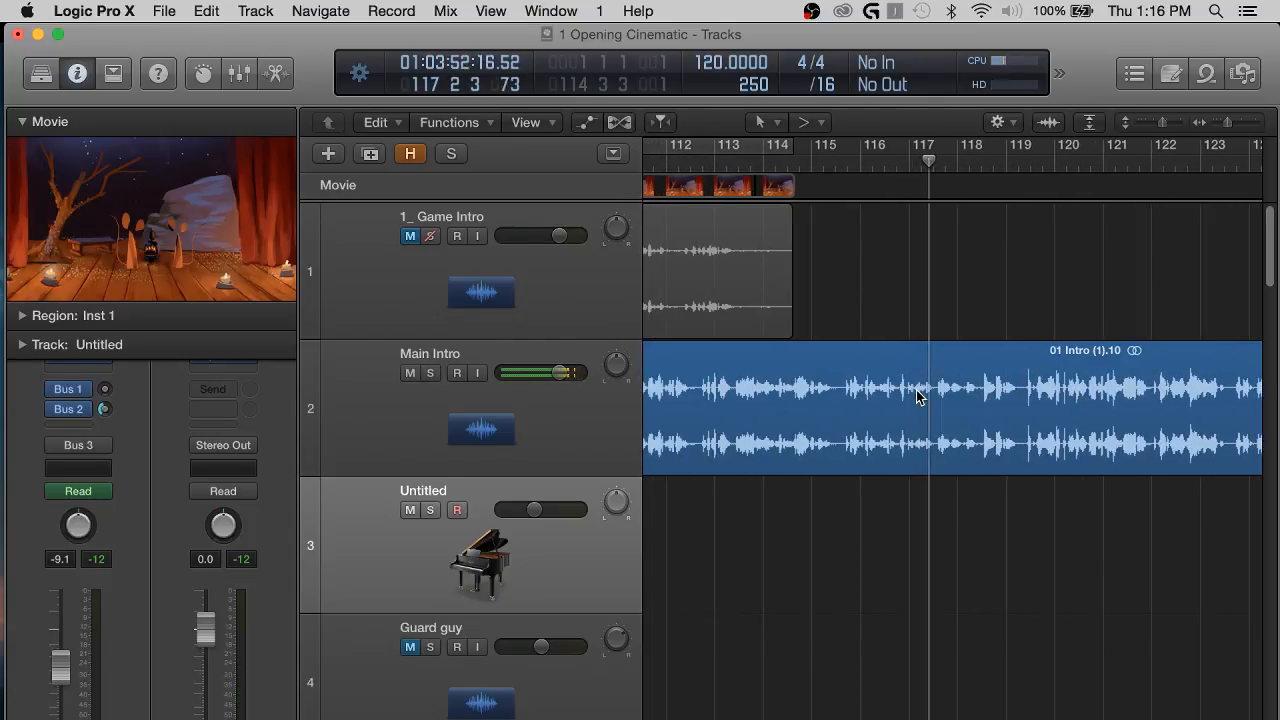
scroll(917, 397, right, 2)
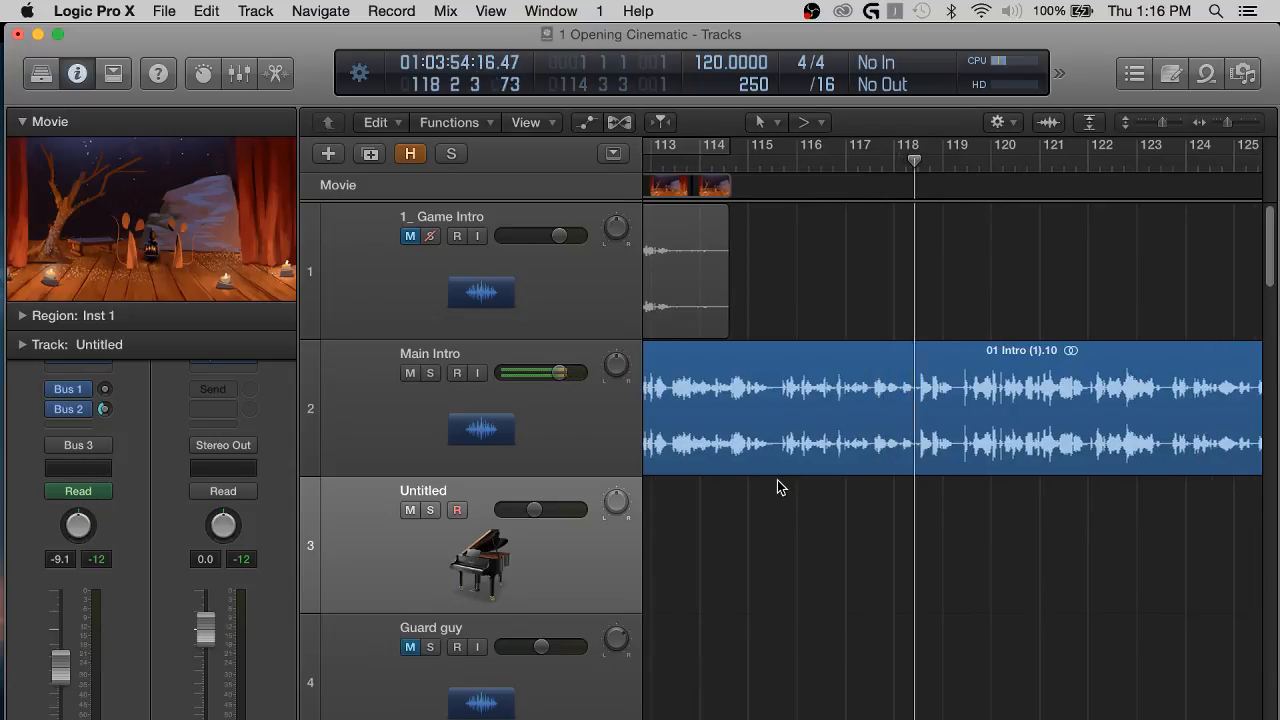
key(super+Left)
key(super+Left)
scroll(883, 573, down, 1)
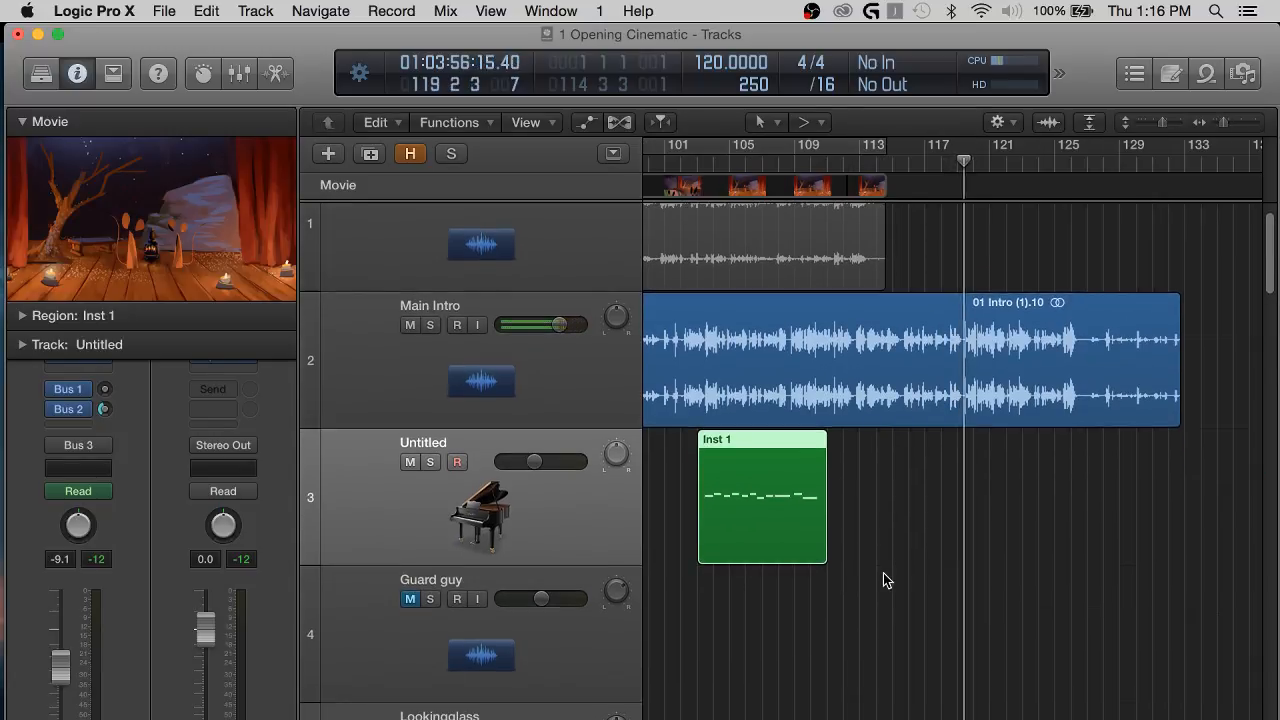
scroll(843, 637, down, 8)
scroll(842, 632, up, 8)
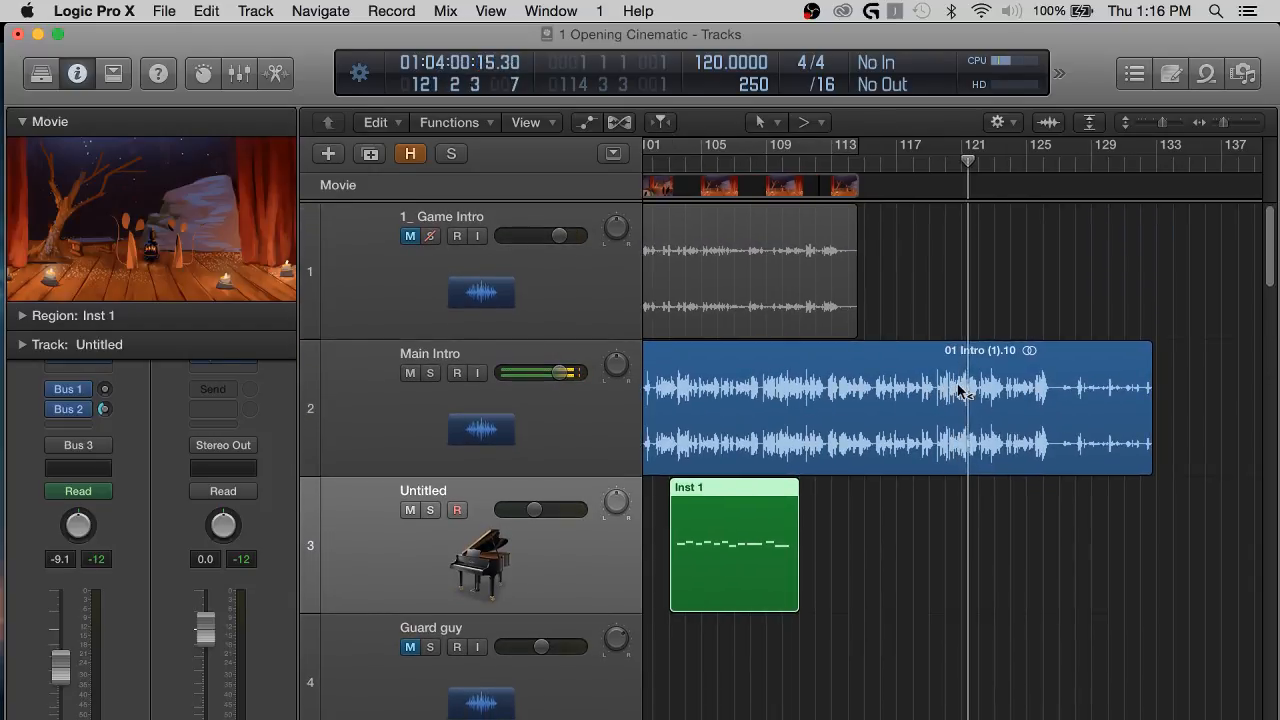
key(super+Right)
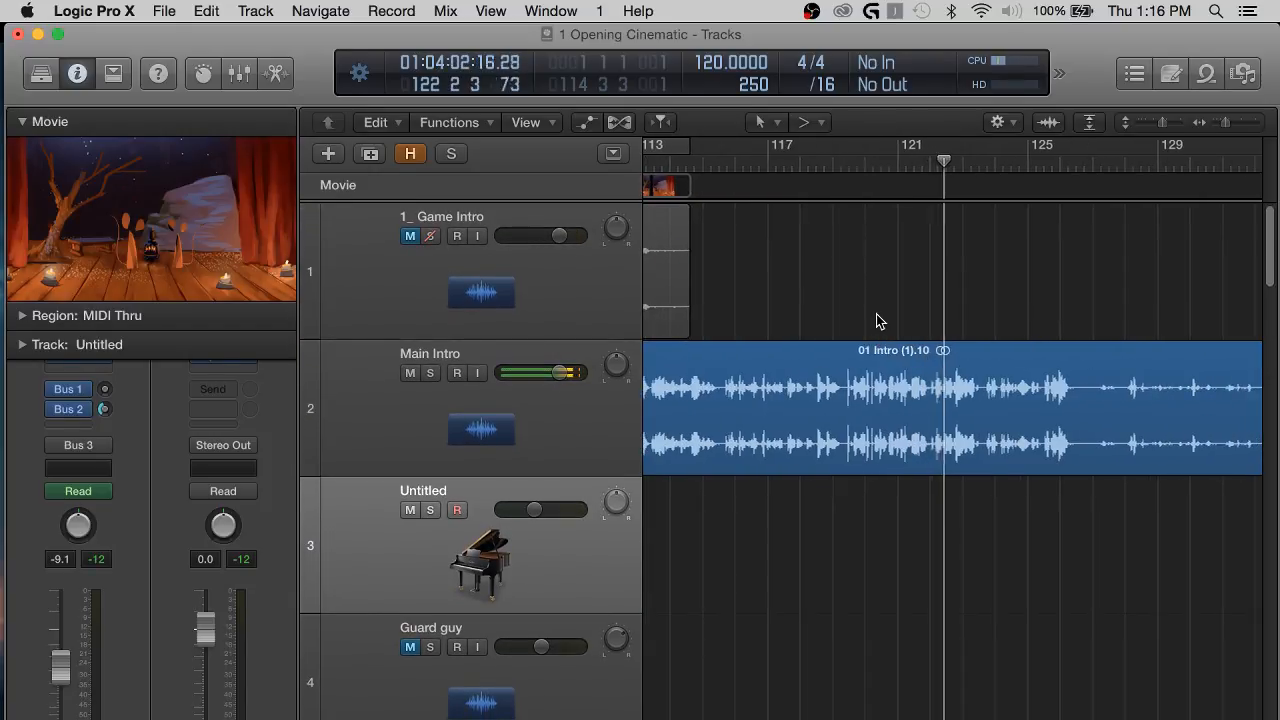
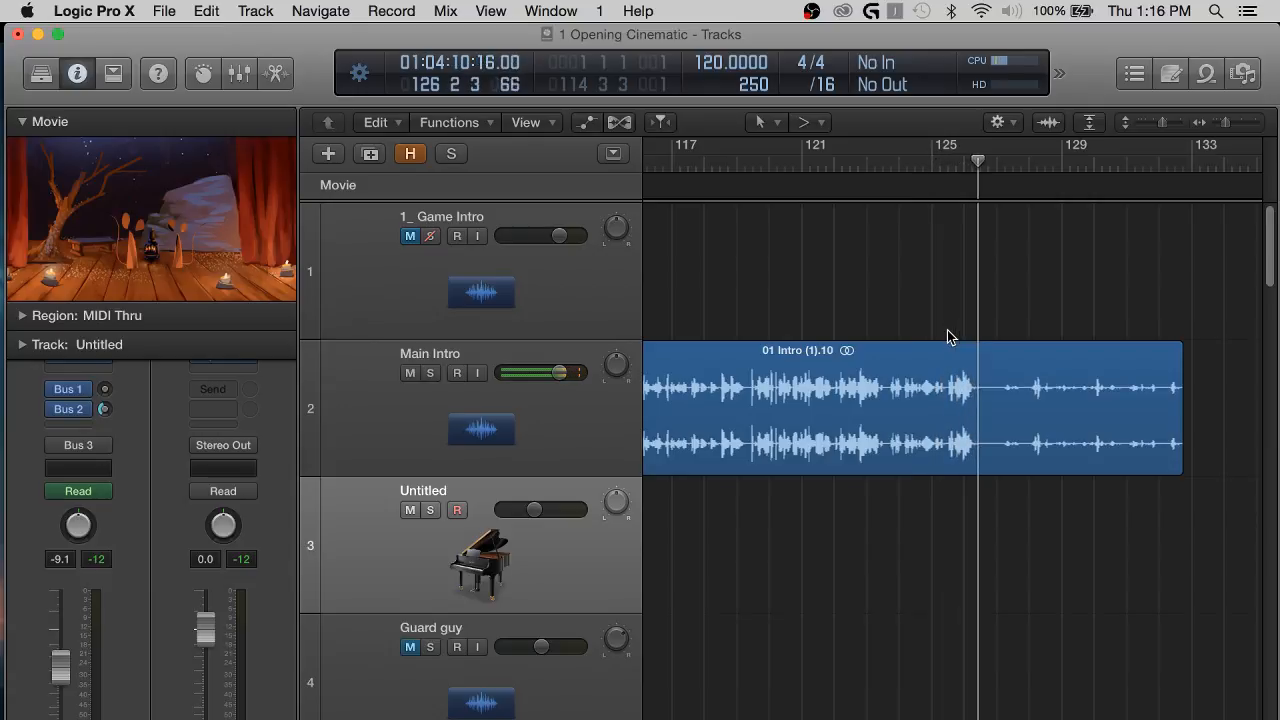
Raise the Main Intro volume automation to +2.3 dB from just after bar 127 to the end of the region.
key(a)
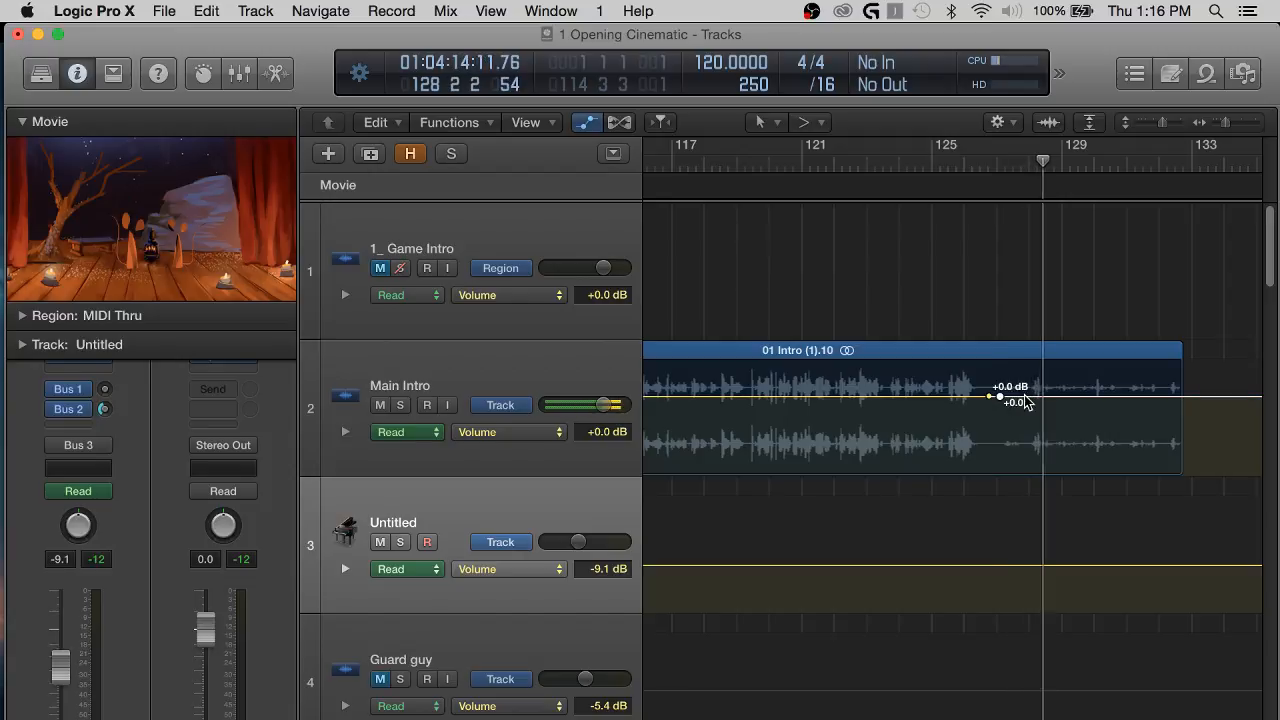
drag(1027, 400, 1033, 390)
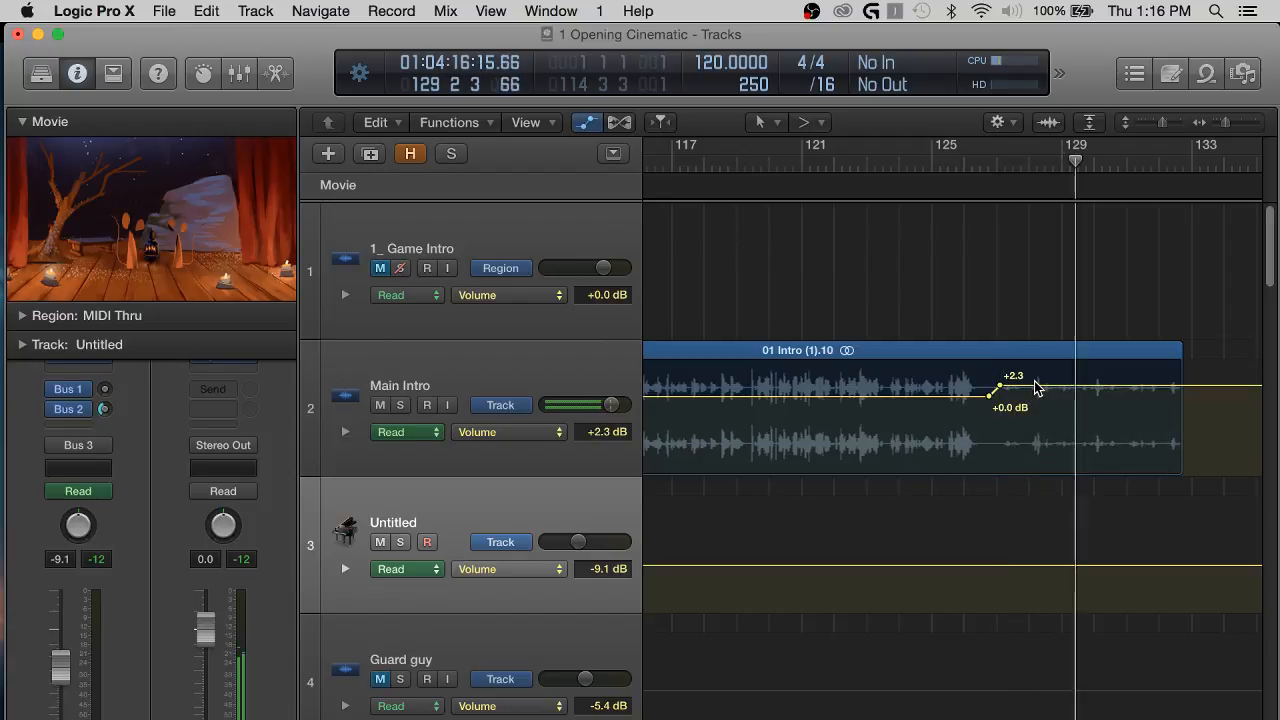
key(a)
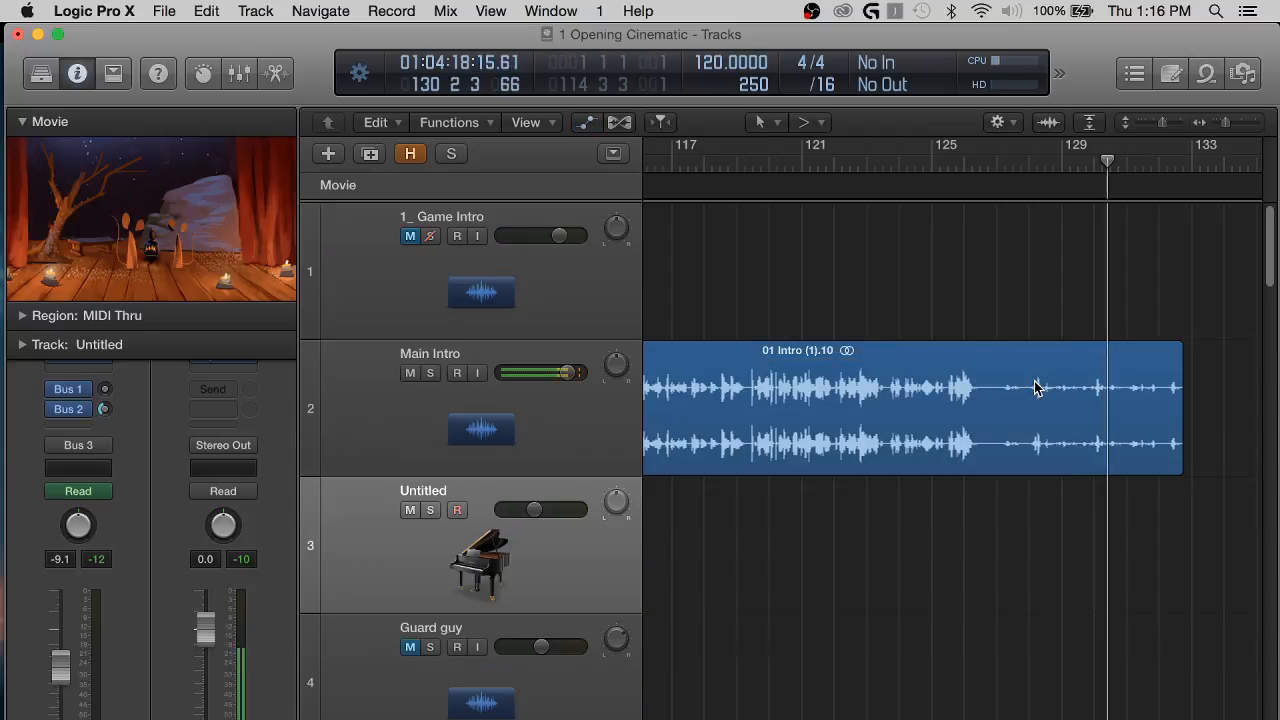
Move the MLCK MECHANIC Metal Ratchet Rhythmic region on track 31 further along the timeline and stop playback near bar 134.
scroll(1129, 619, down, 10)
scroll(1129, 626, down, 15)
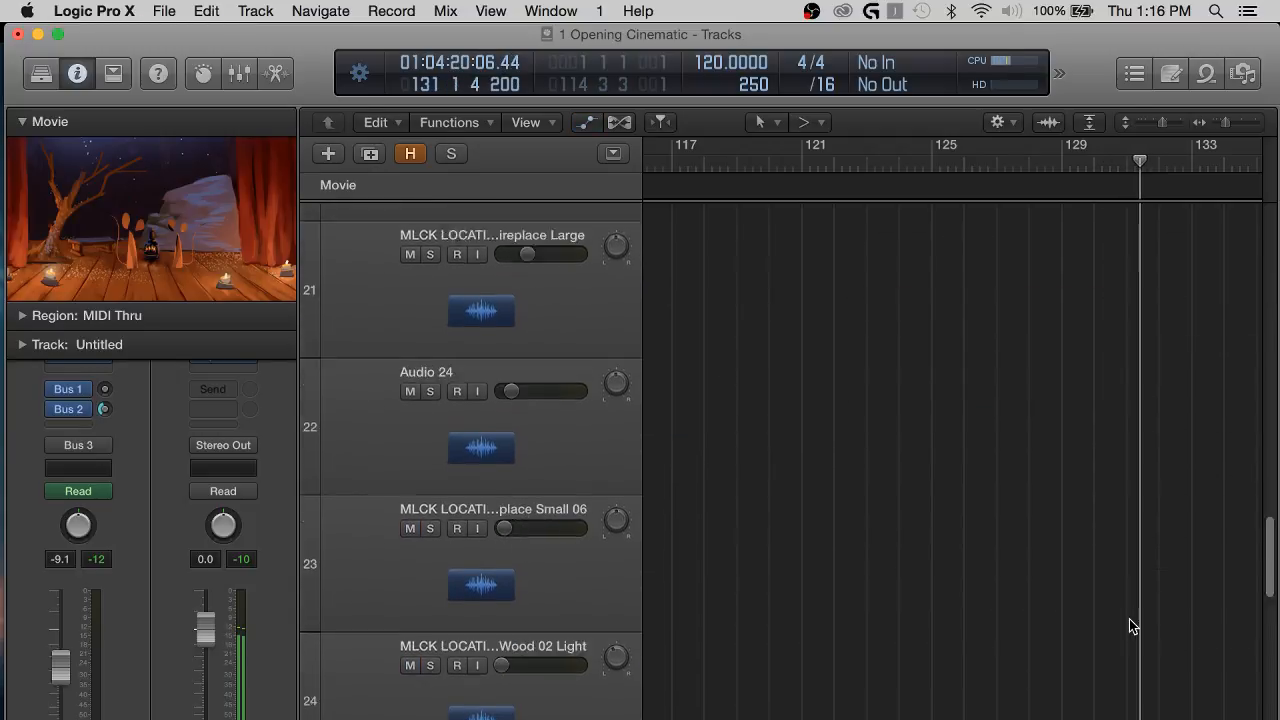
scroll(1129, 619, right, 5)
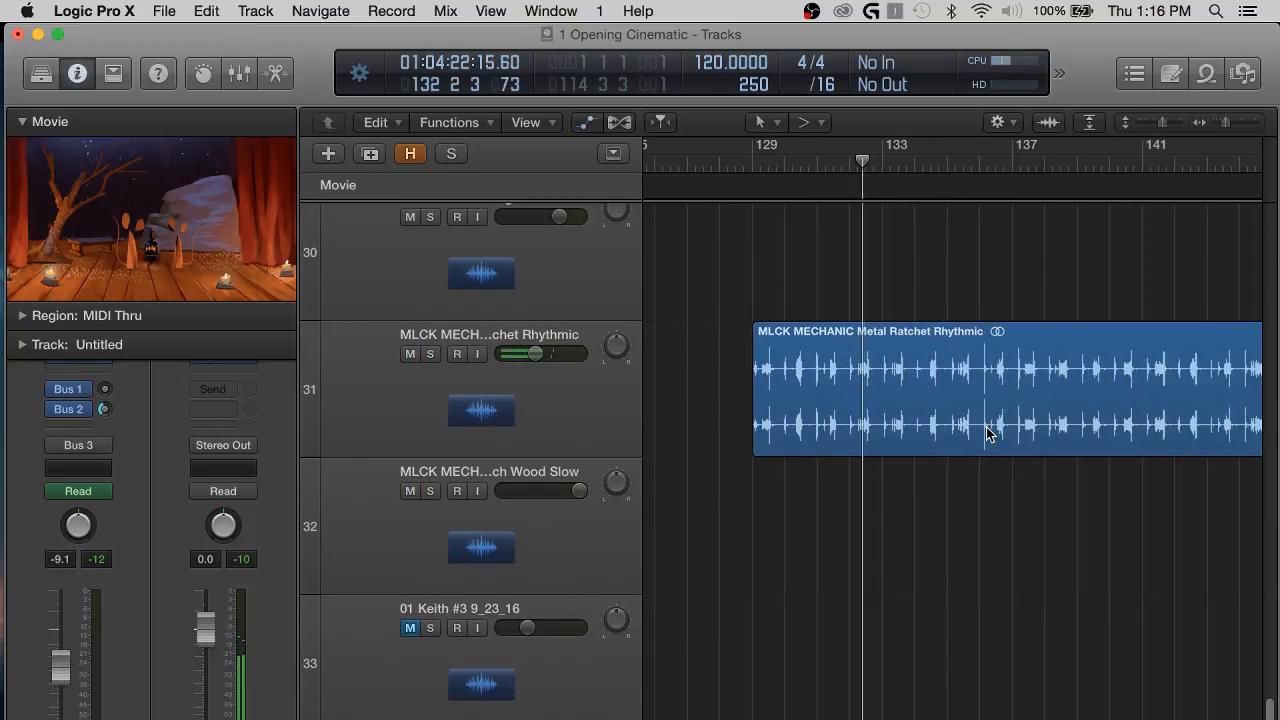
drag(871, 409, 1143, 382)
scroll(994, 249, up, 20)
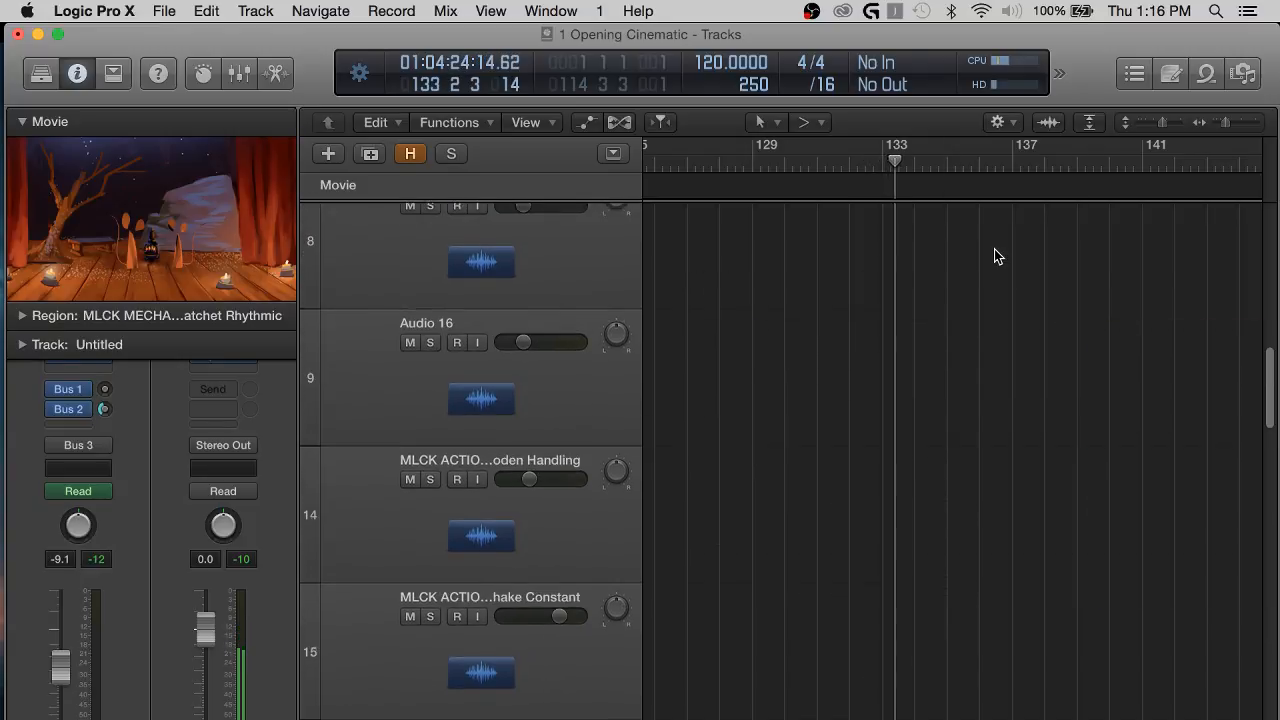
click(985, 373)
key(space)
Examine Main Intro region 01 Intro (1).10 between the movie's end and the region's own end.
scroll(928, 397, left, 15)
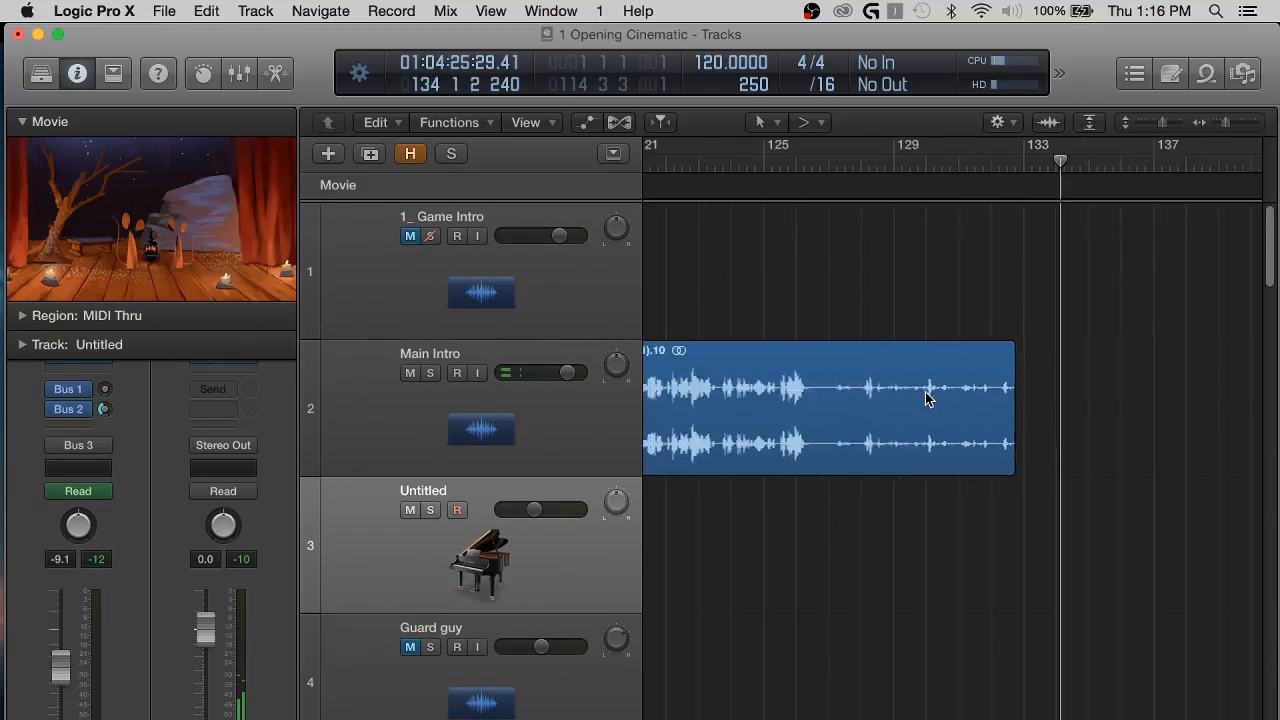
scroll(928, 397, right, 2)
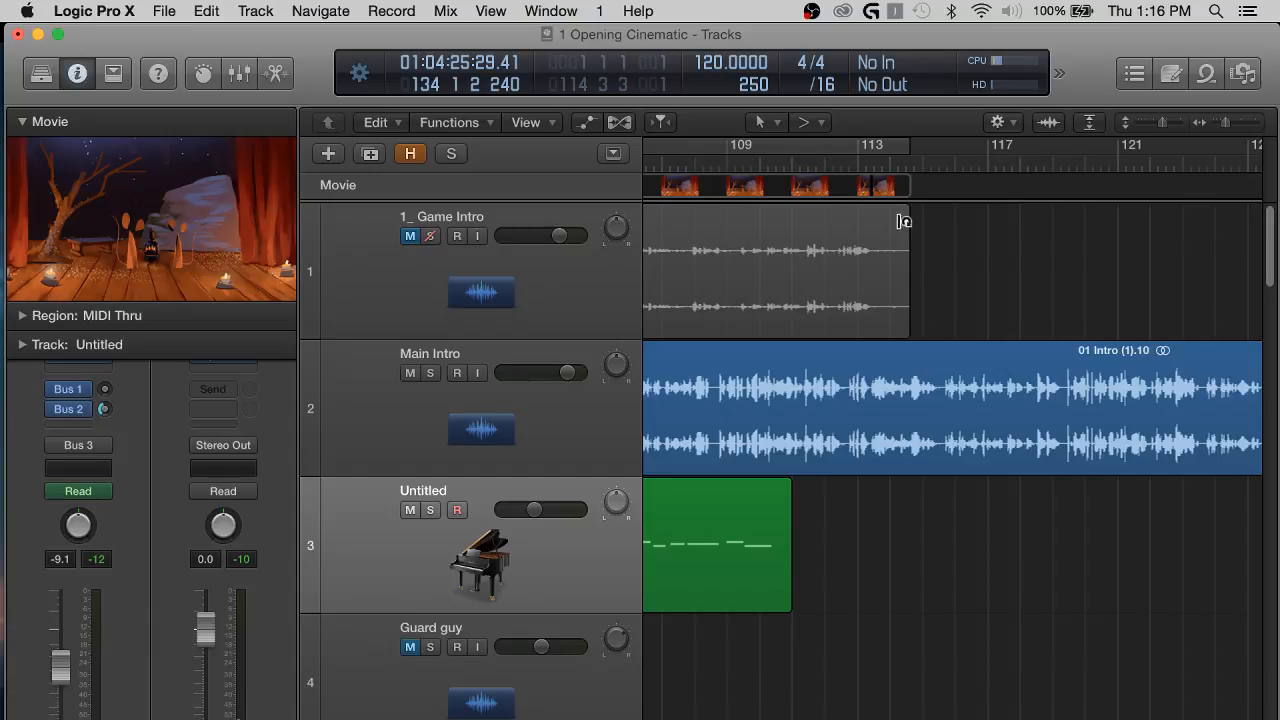
scroll(900, 275, right, 3)
scroll(1008, 266, right, 10)
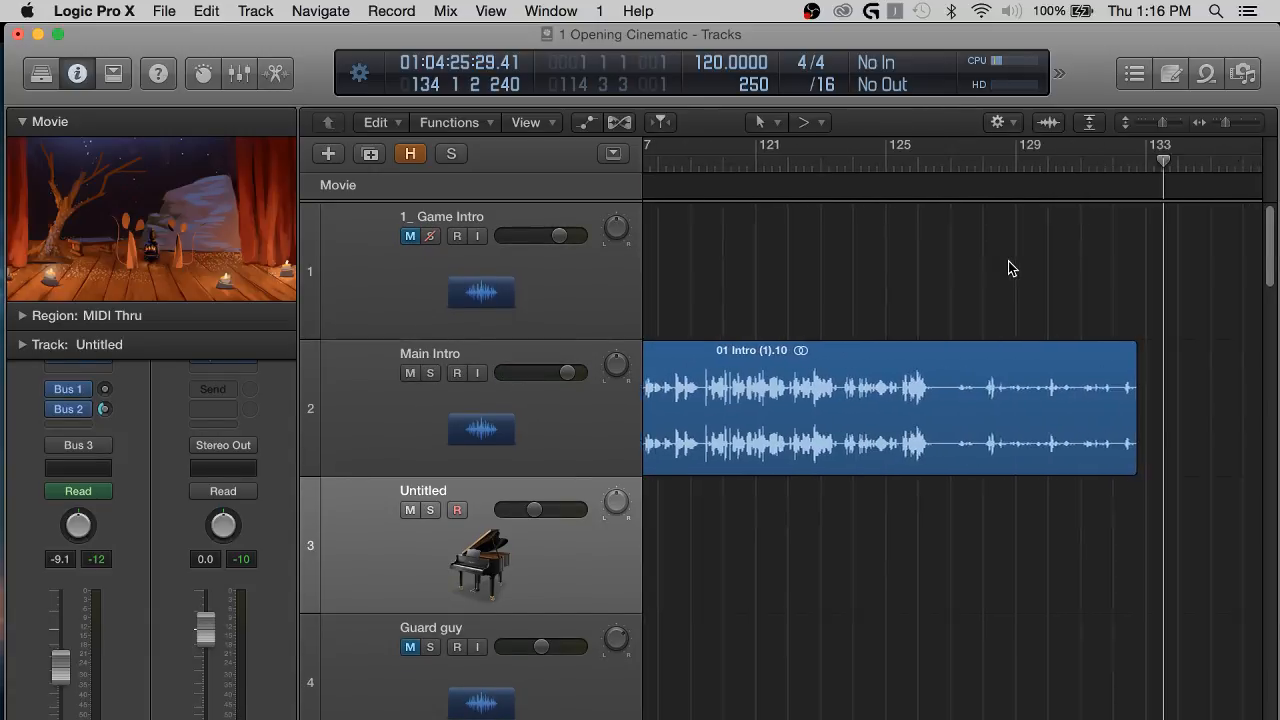
scroll(1069, 314, left, 8)
scroll(1069, 314, left, 1)
scroll(964, 490, down, 6)
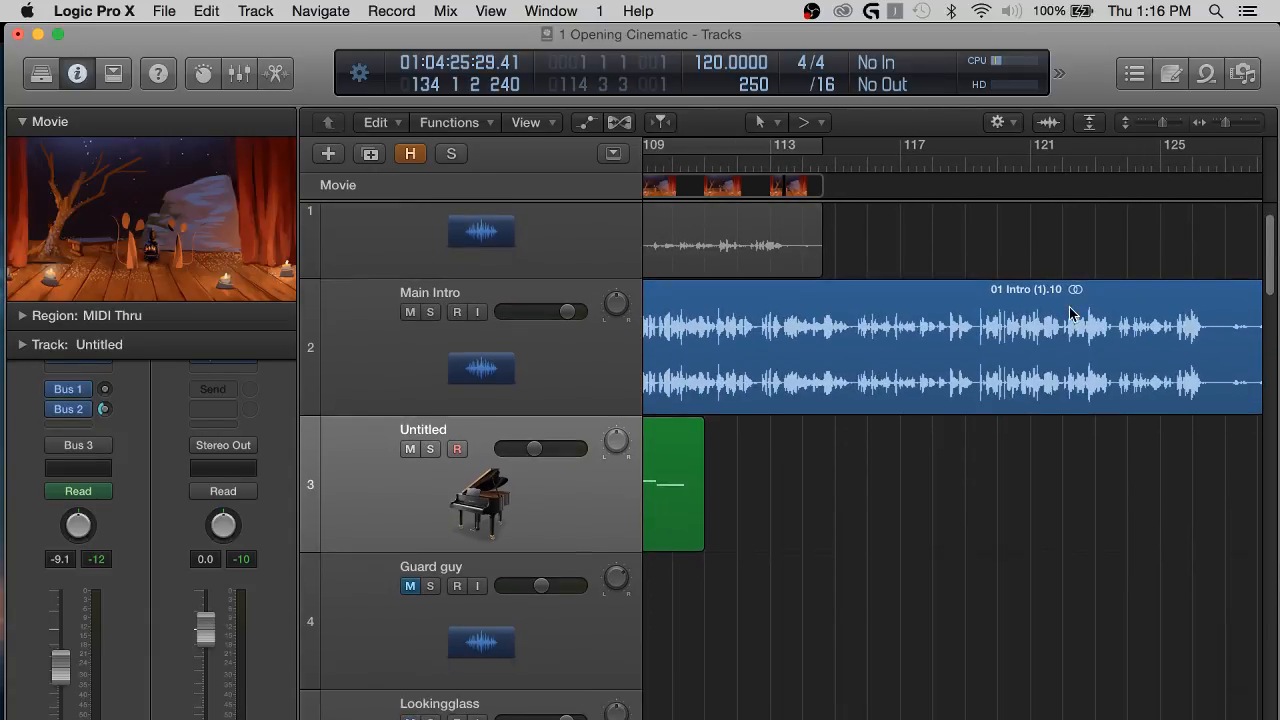
scroll(964, 486, left, 6)
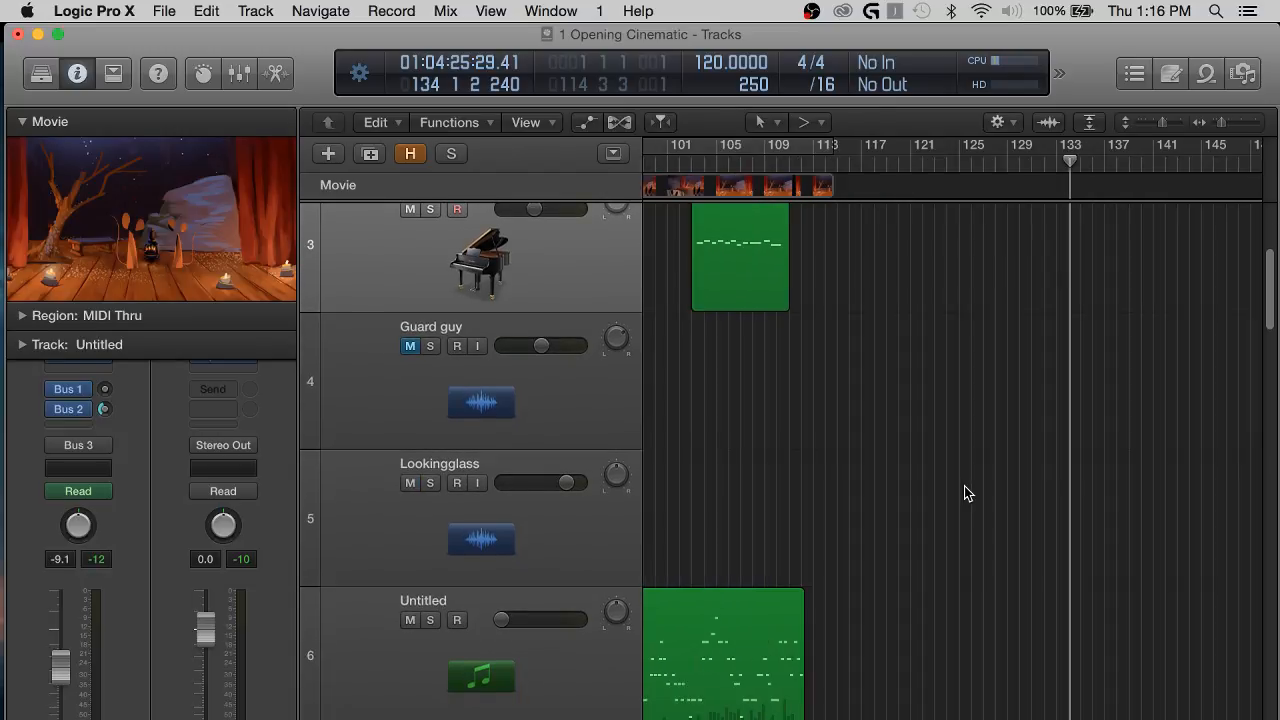
Reduce the track heights and select the two short Lookingglass regions near bar 85.
scroll(880, 428, down, 3)
key(super+Up)
key(super+Up)
key(super+Up)
key(super+Up)
key(super+Up)
key(super+Up)
key(super+Up)
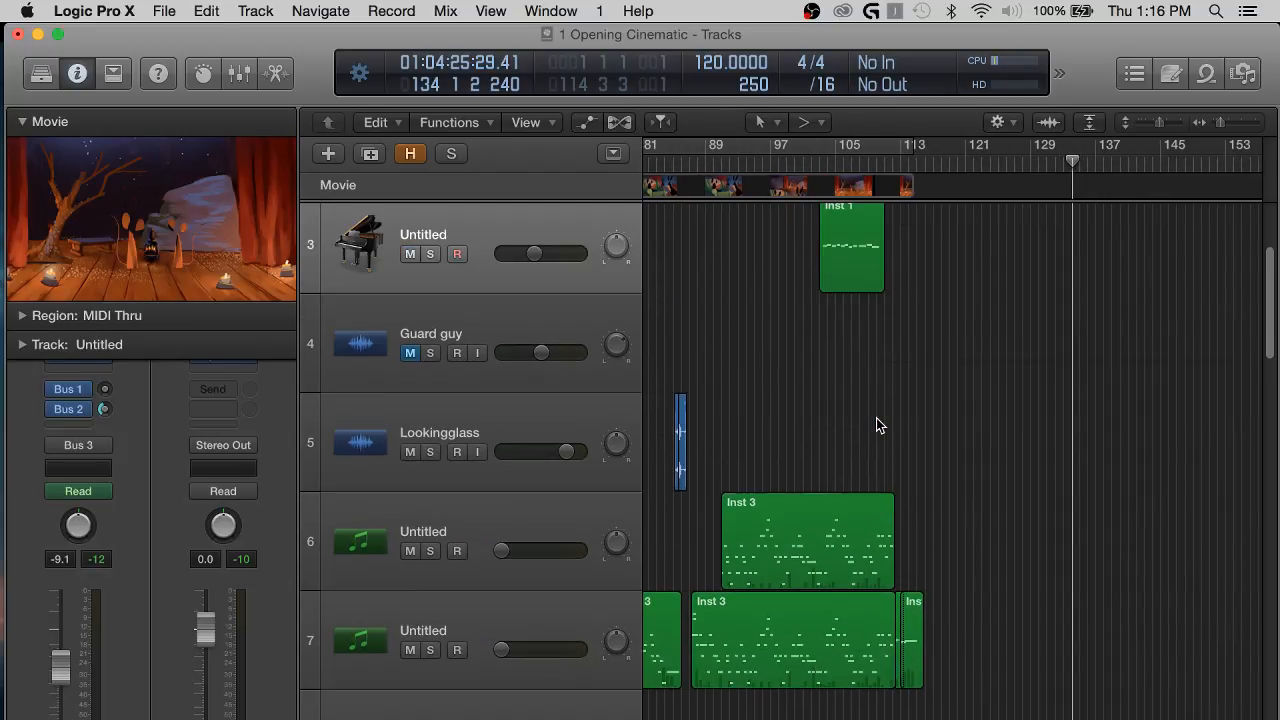
key(super+Up)
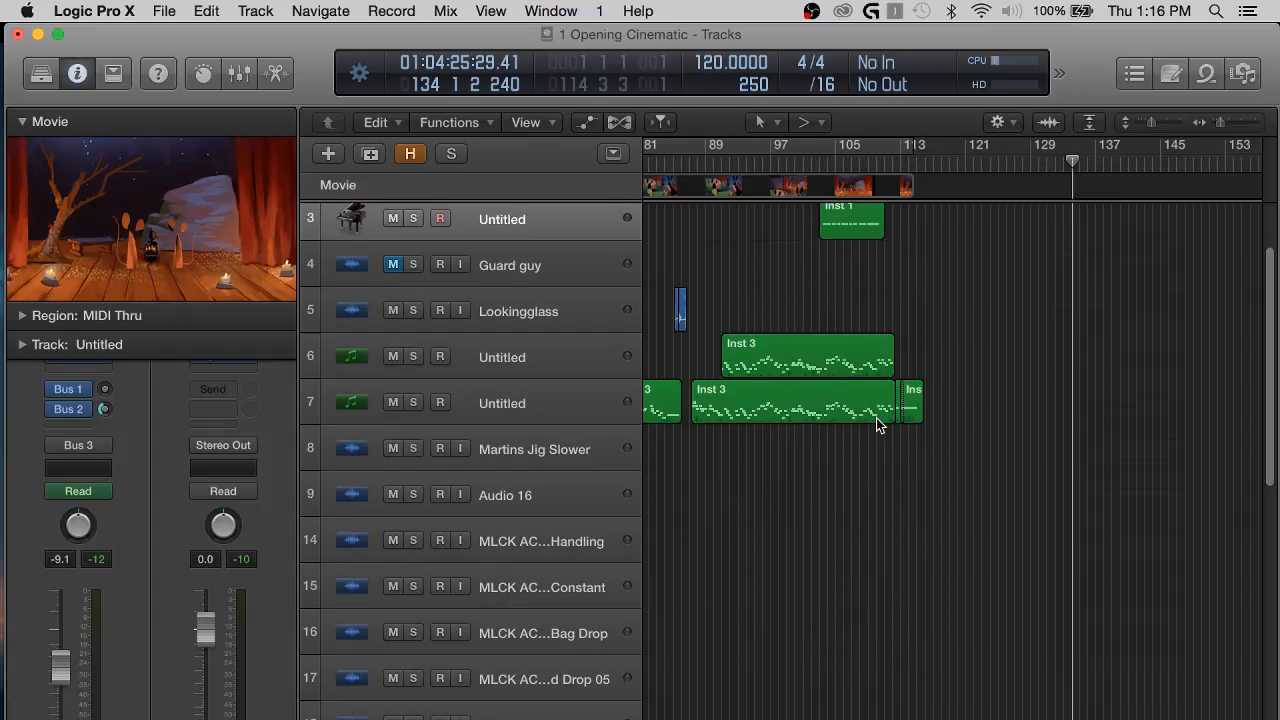
key(super+Right)
scroll(1022, 420, left, 5)
scroll(1019, 411, up, 1)
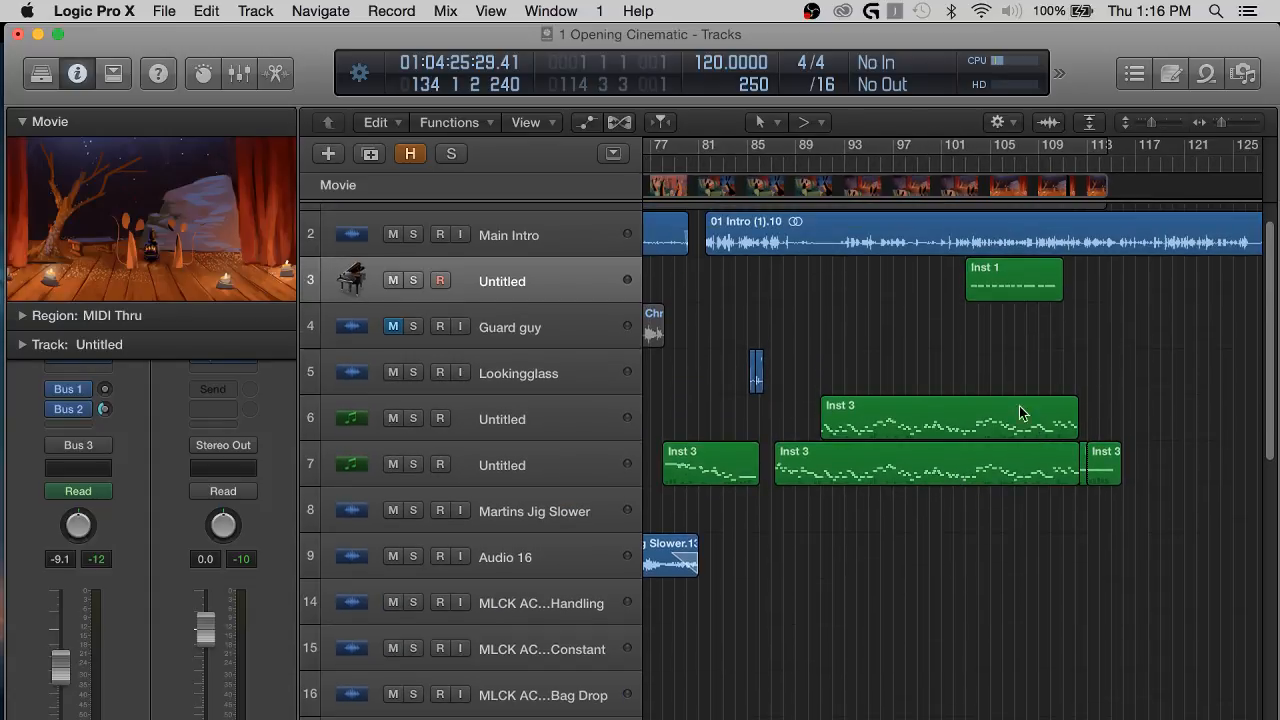
Select the Lookingglass track and solo it together with Main Intro.
click(496, 368)
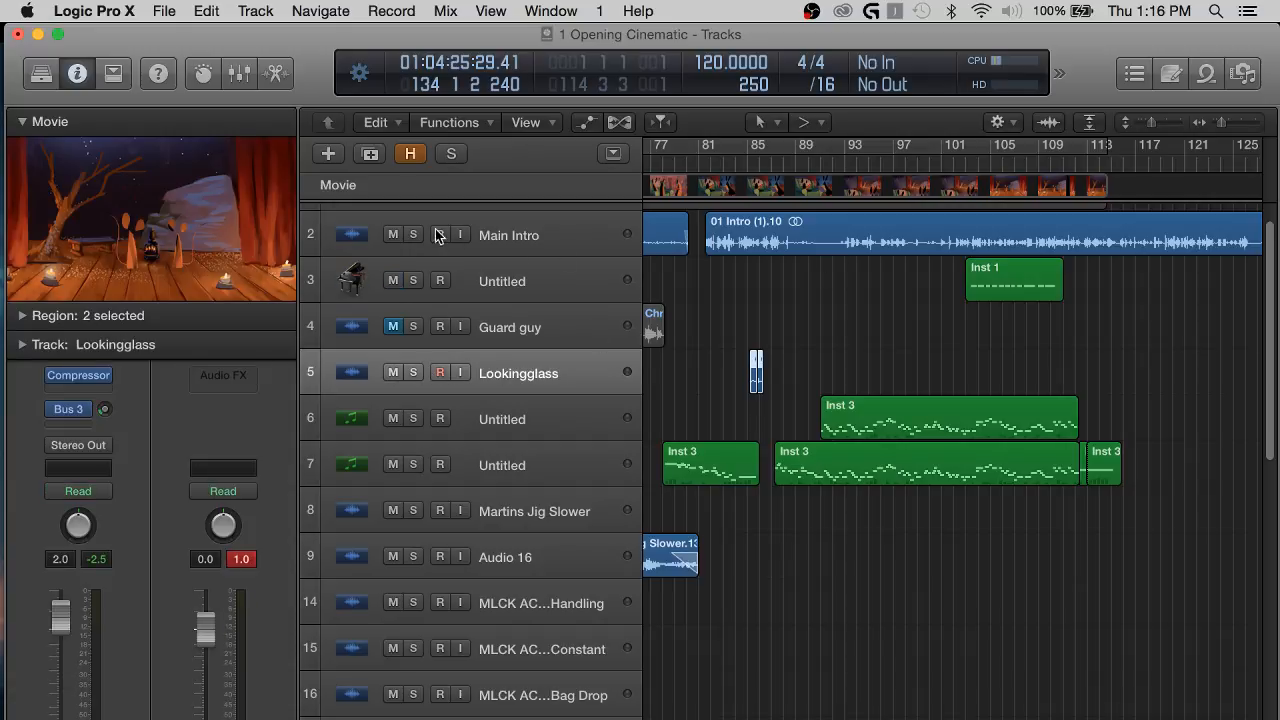
click(413, 234)
click(414, 372)
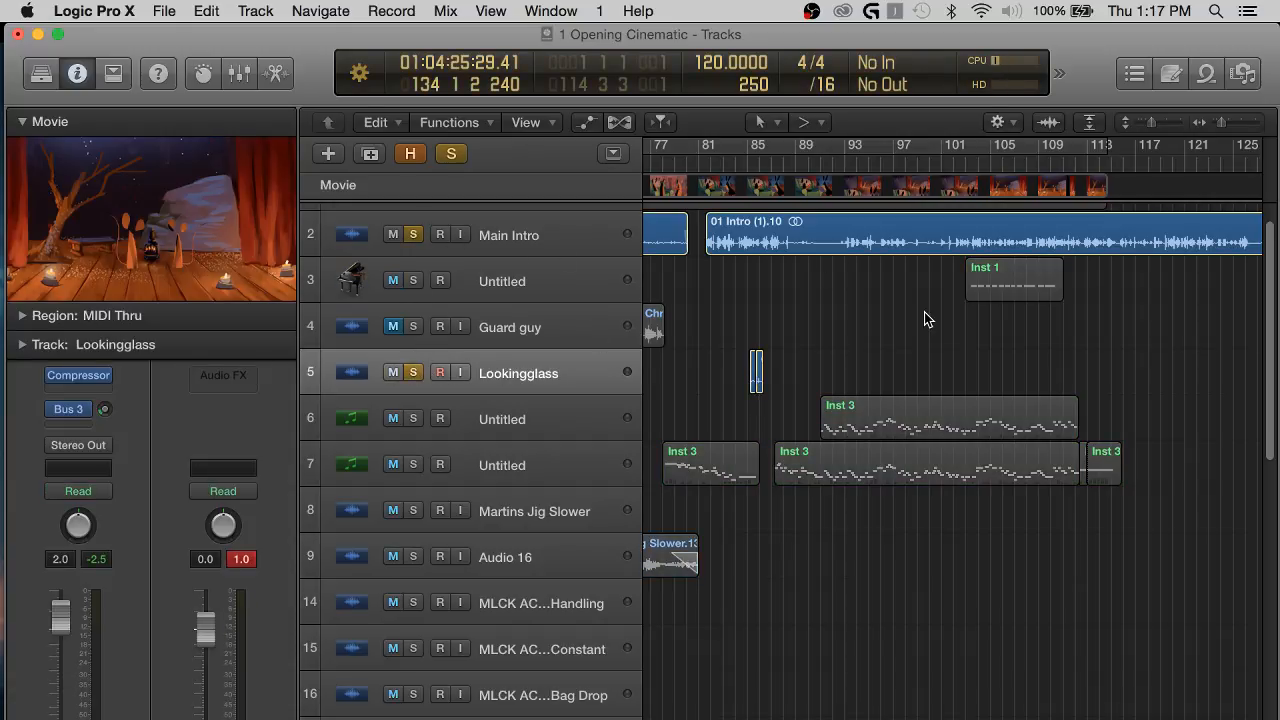
Select the two Lookingglass clips, unsolo Main Intro and listen to the clips alone from just before bar 85.
key(super+Right)
key(super+Right)
key(super+Right)
drag(1031, 335, 927, 344)
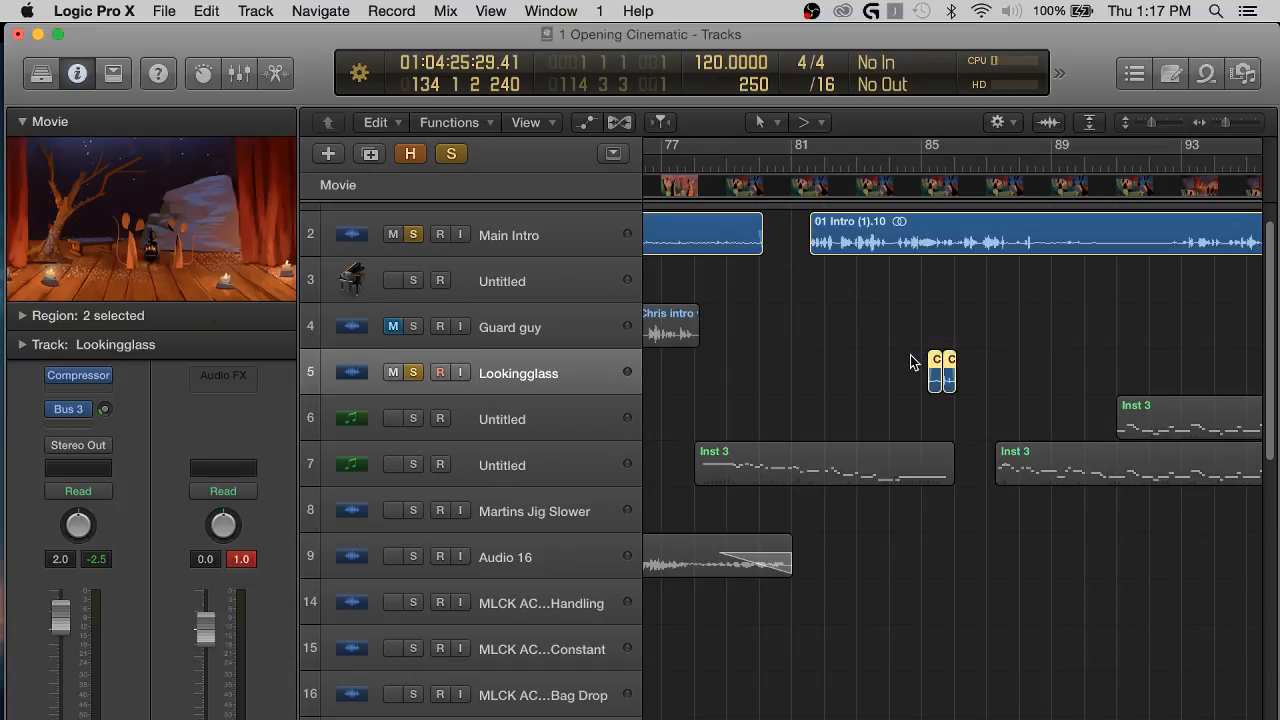
scroll(820, 354, up, 2)
scroll(820, 354, right, 3)
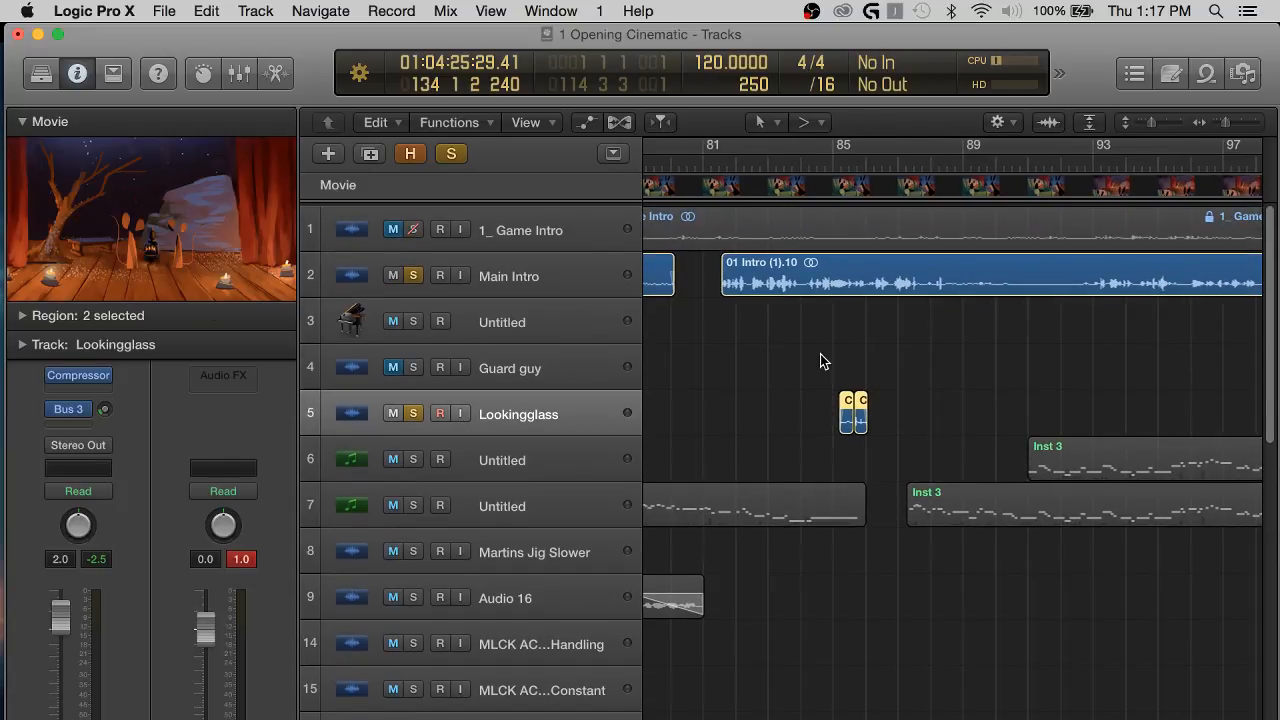
scroll(820, 354, right, 2)
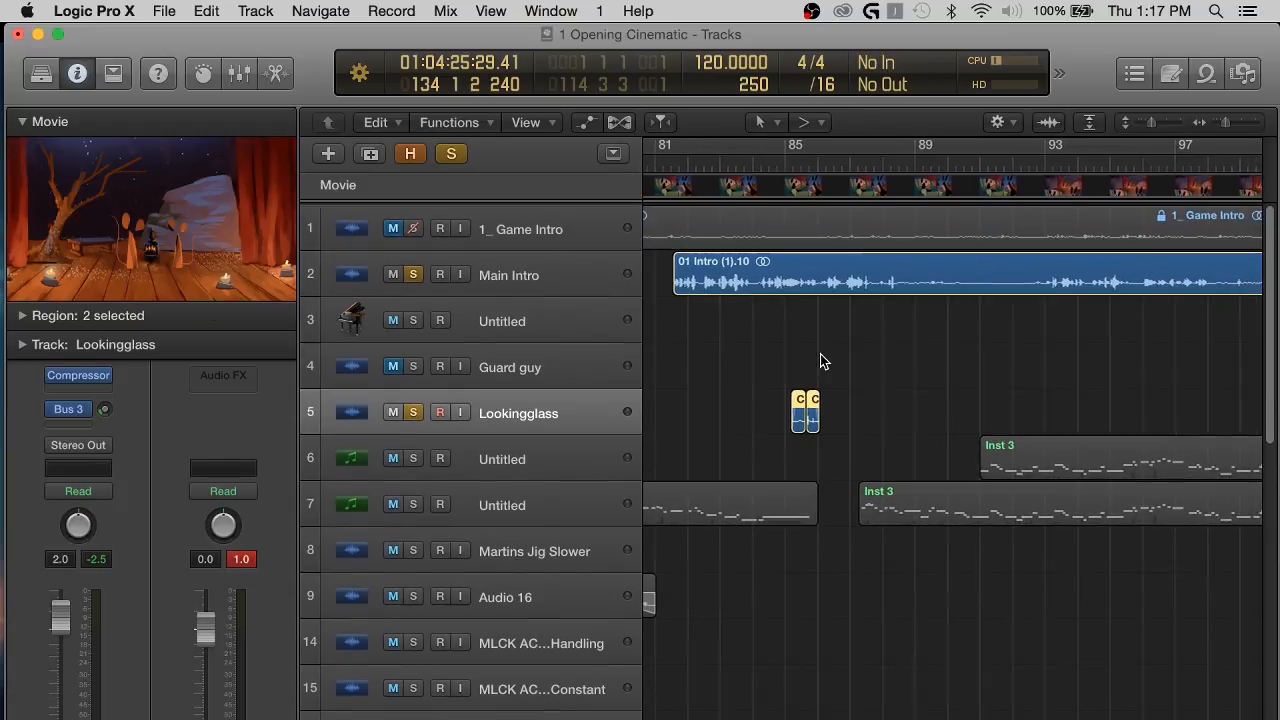
click(783, 169)
click(413, 272)
key(space)
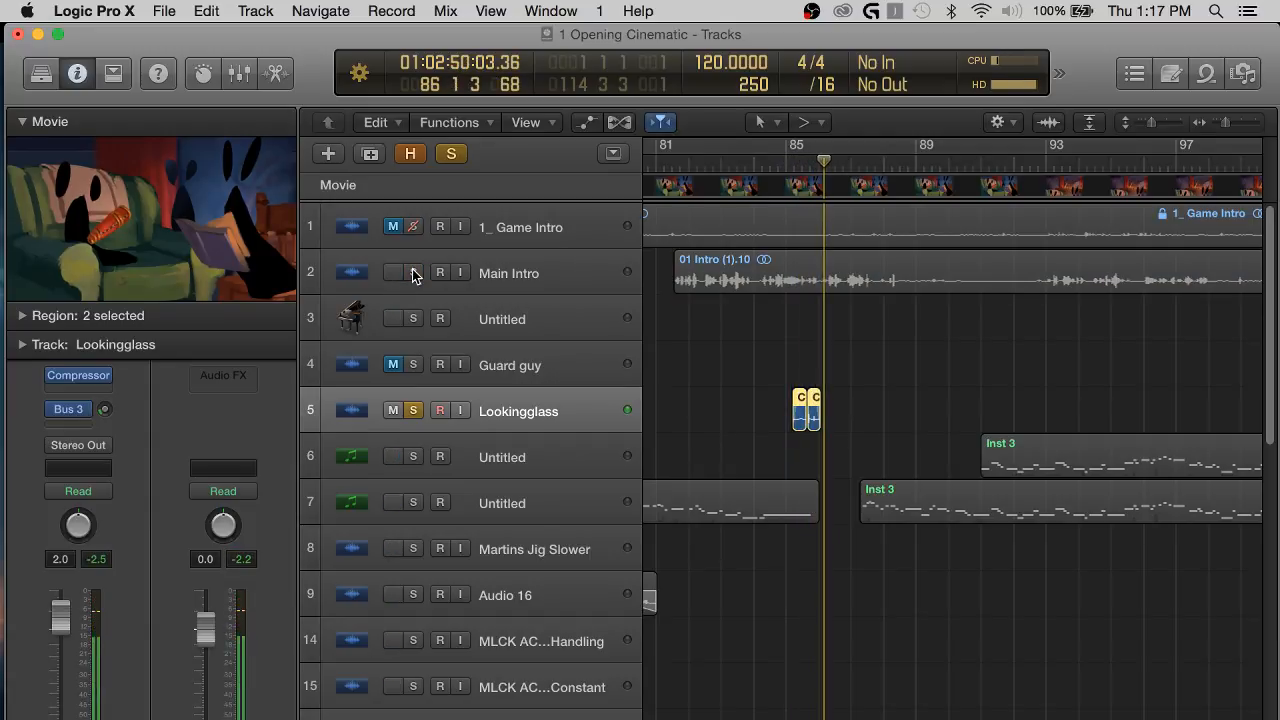
Solo Main Intro again alongside Lookingglass and listen to it from about bar 86.
click(413, 273)
click(727, 368)
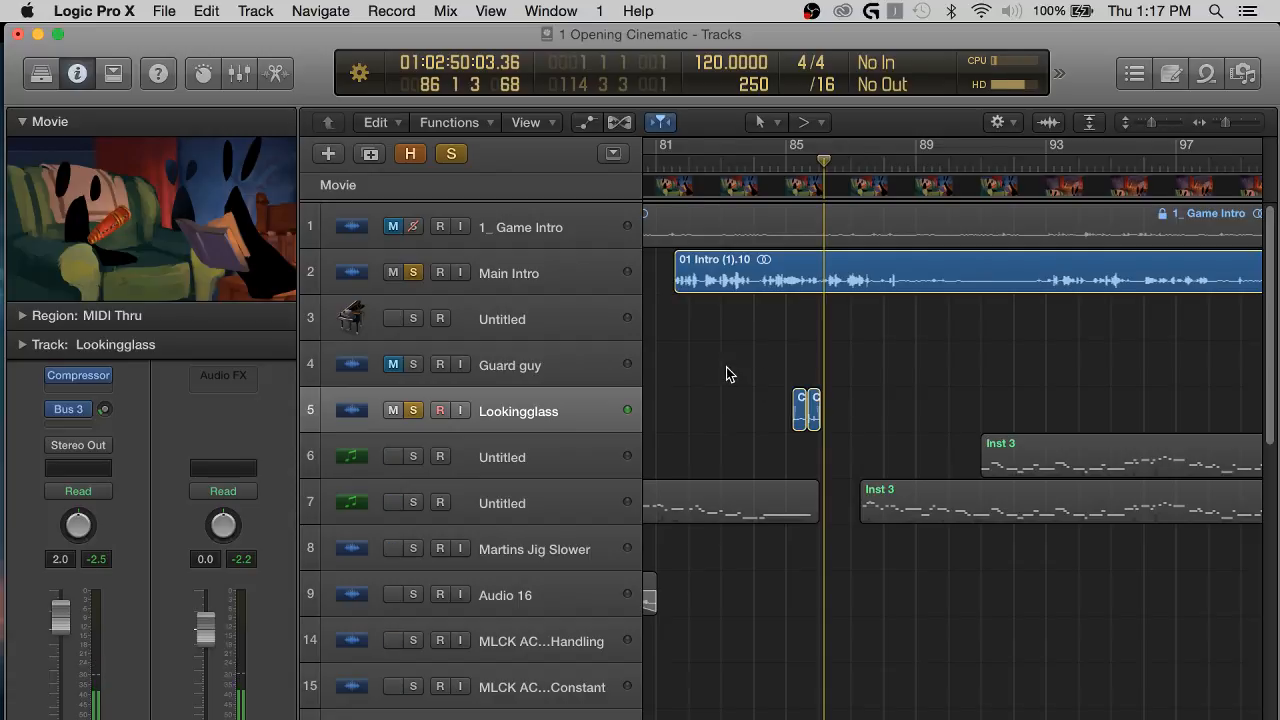
key(super+Right)
key(super+Right)
scroll(729, 372, right, 1)
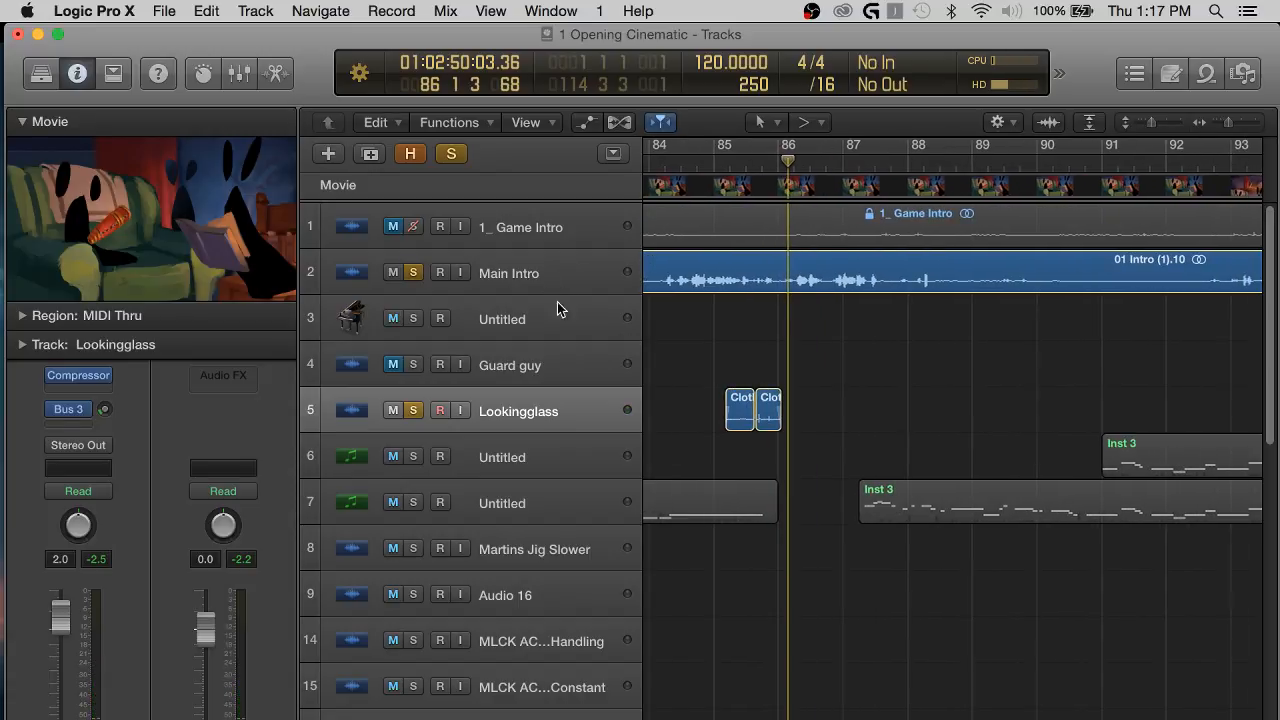
key(space)
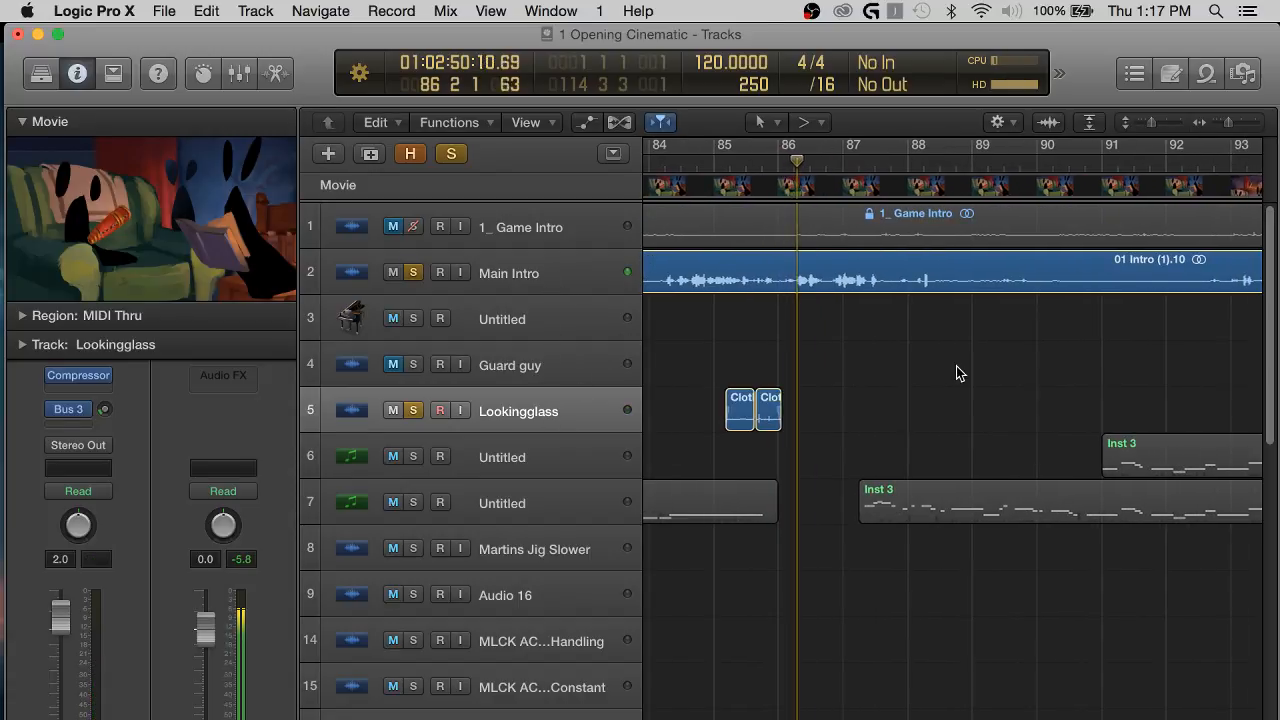
Skip the Main Intro playback ahead to about bar 91 and on to just before bar 93.
key(super+Left)
key(super+Left)
scroll(958, 372, right, 3)
click(911, 160)
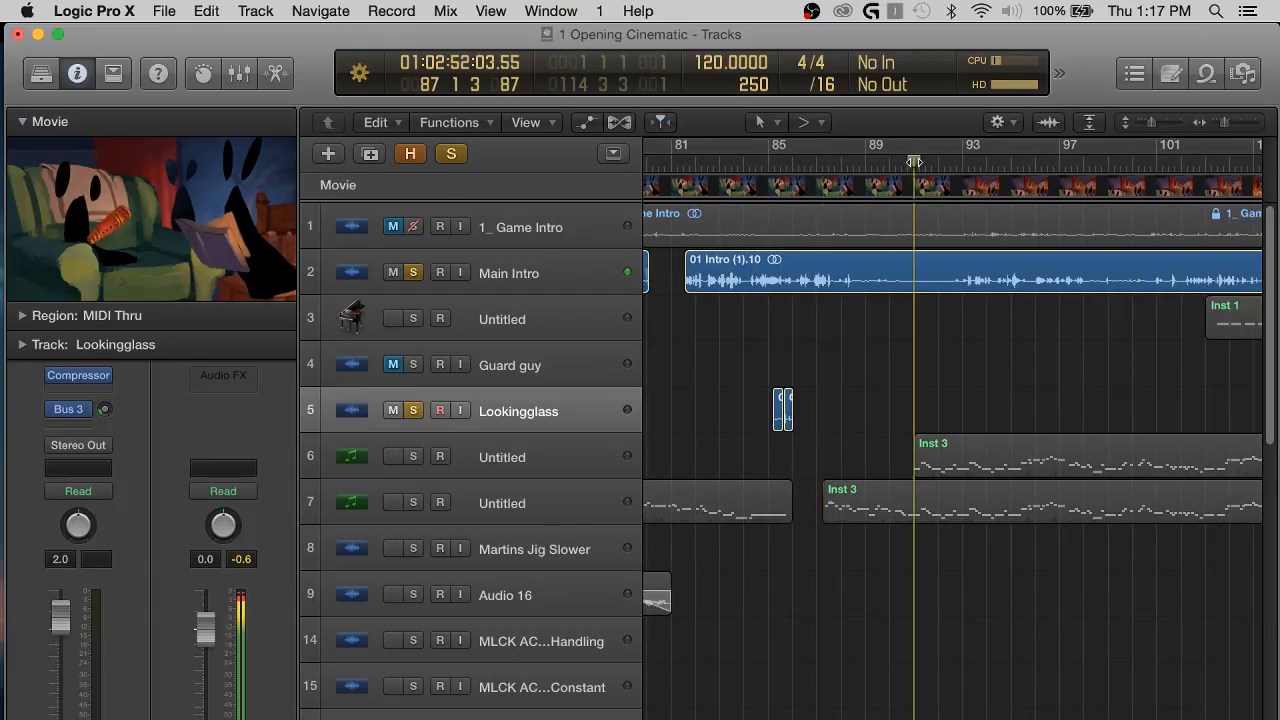
click(960, 162)
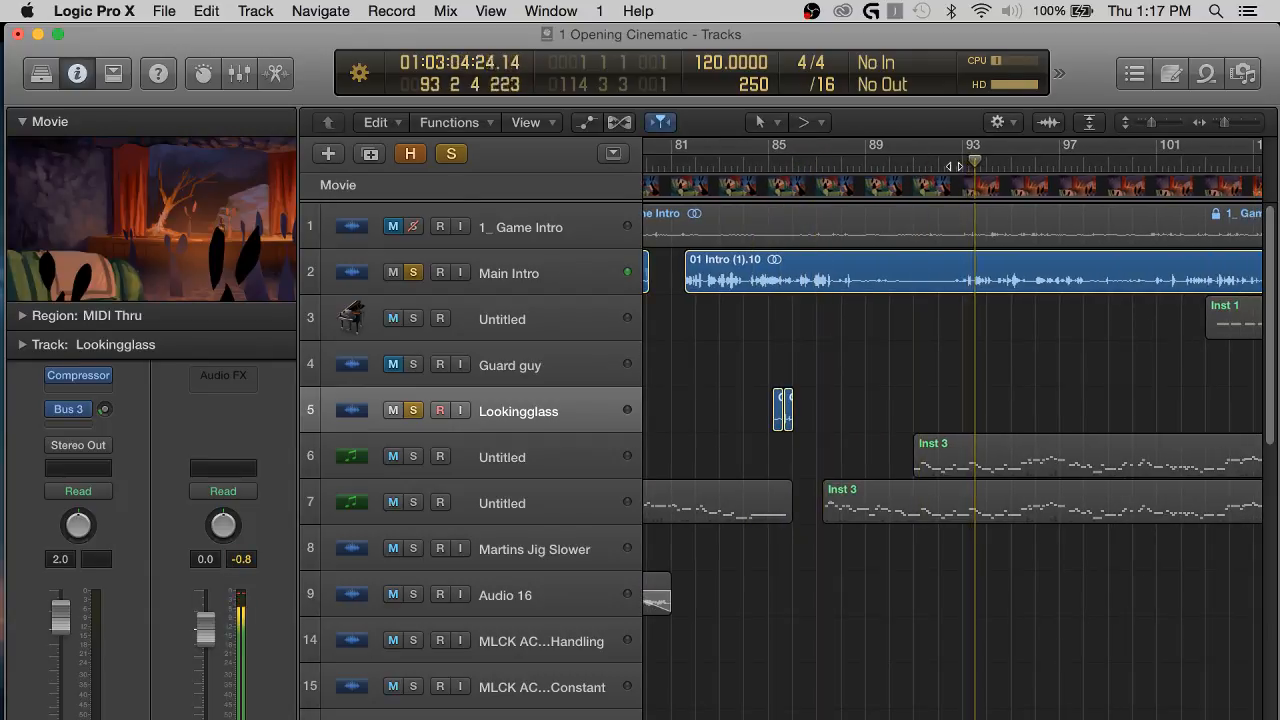
Move the two Lookingglass clips from near bar 85 to just after bar 91.
key(super+Right)
key(super+Right)
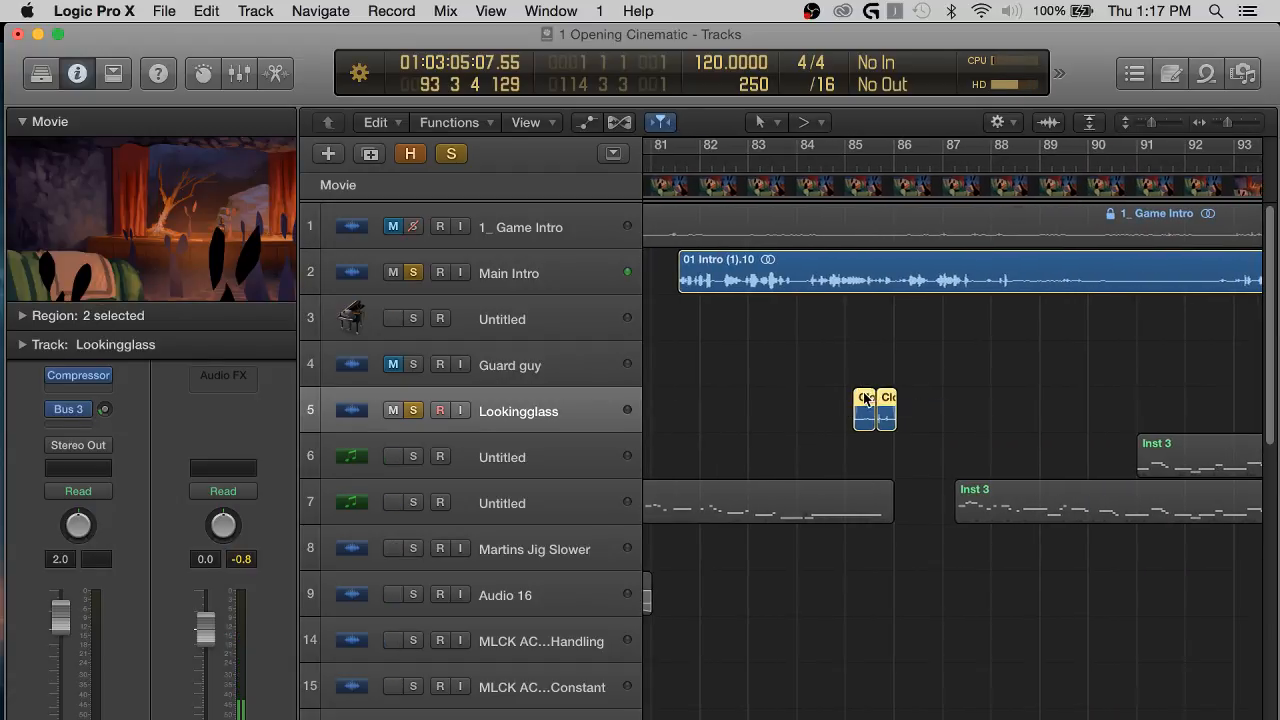
drag(866, 398, 1160, 400)
scroll(1030, 422, right, 4)
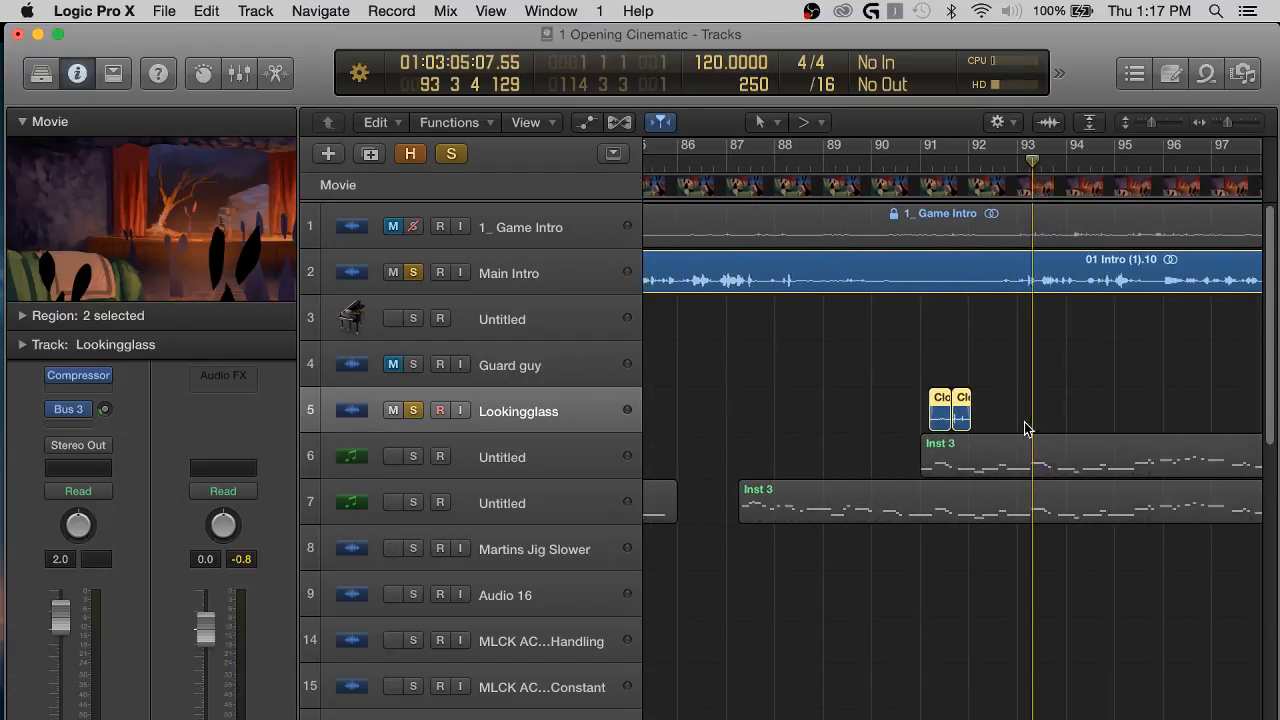
Listen to the moved Lookingglass clips with Main Intro from just after bar 88 to about bar 93, and deselect the clips.
click(801, 162)
key(space)
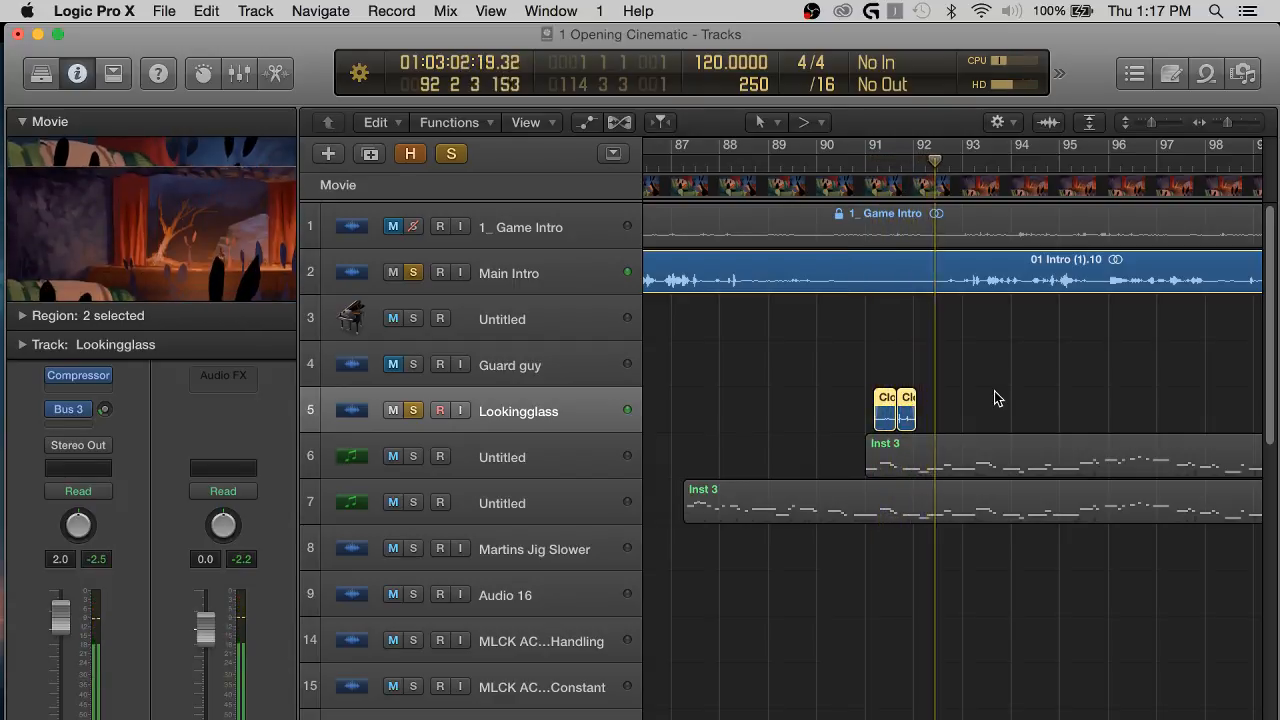
click(845, 377)
scroll(877, 381, down, 4)
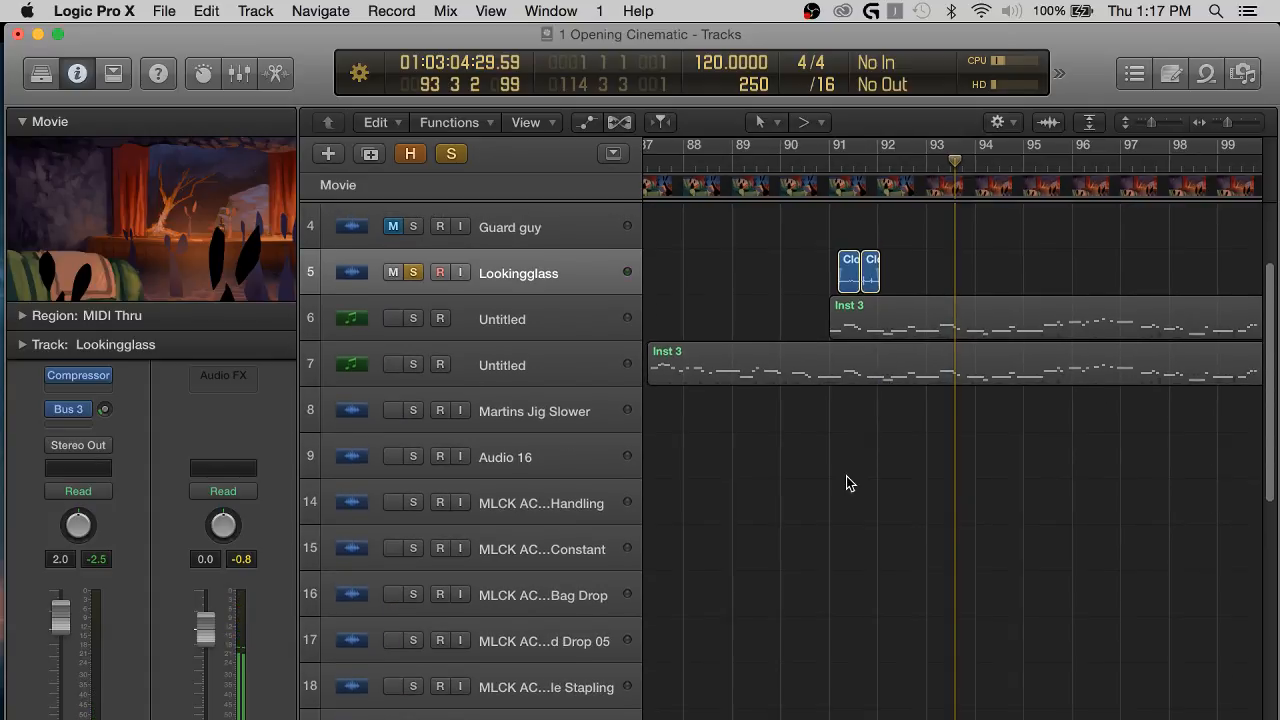
Zoom out for an overview of all tracks from about bar 50 and unsolo the Lookingglass track.
key(super+Left)
key(super+Left)
key(super+Left)
key(super+Left)
key(super+Up)
key(super+Up)
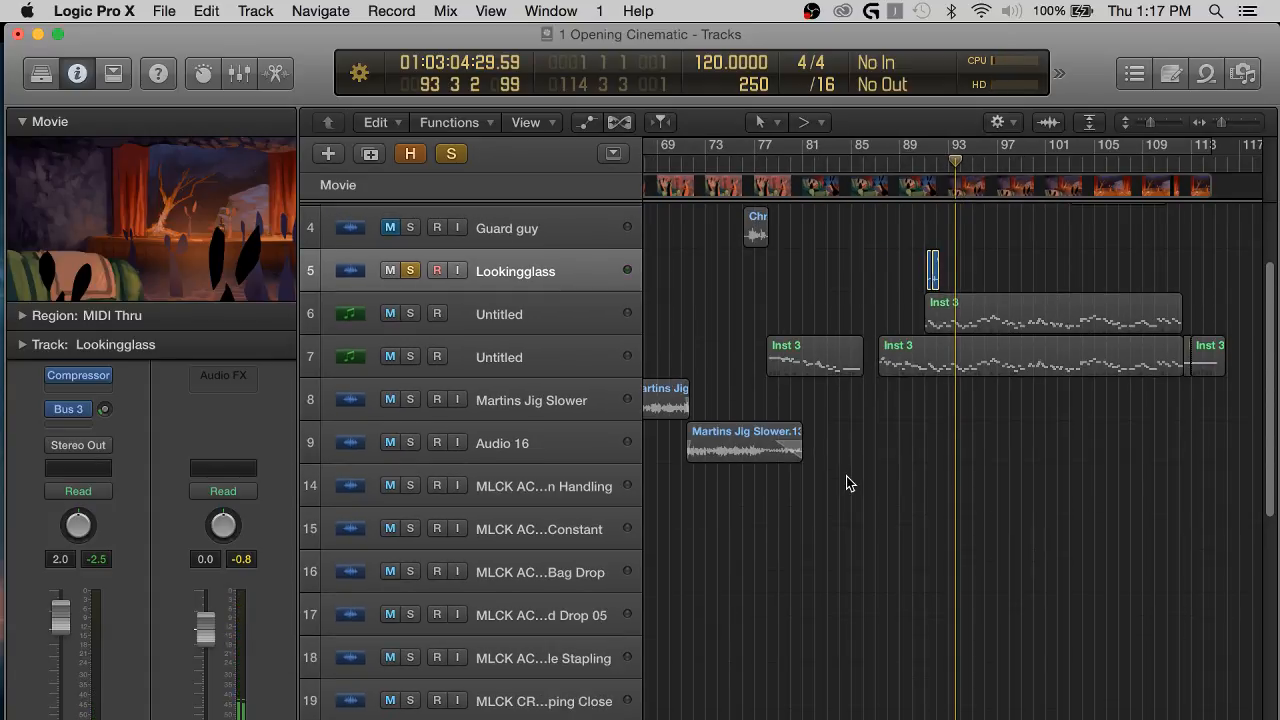
scroll(703, 497, left, 5)
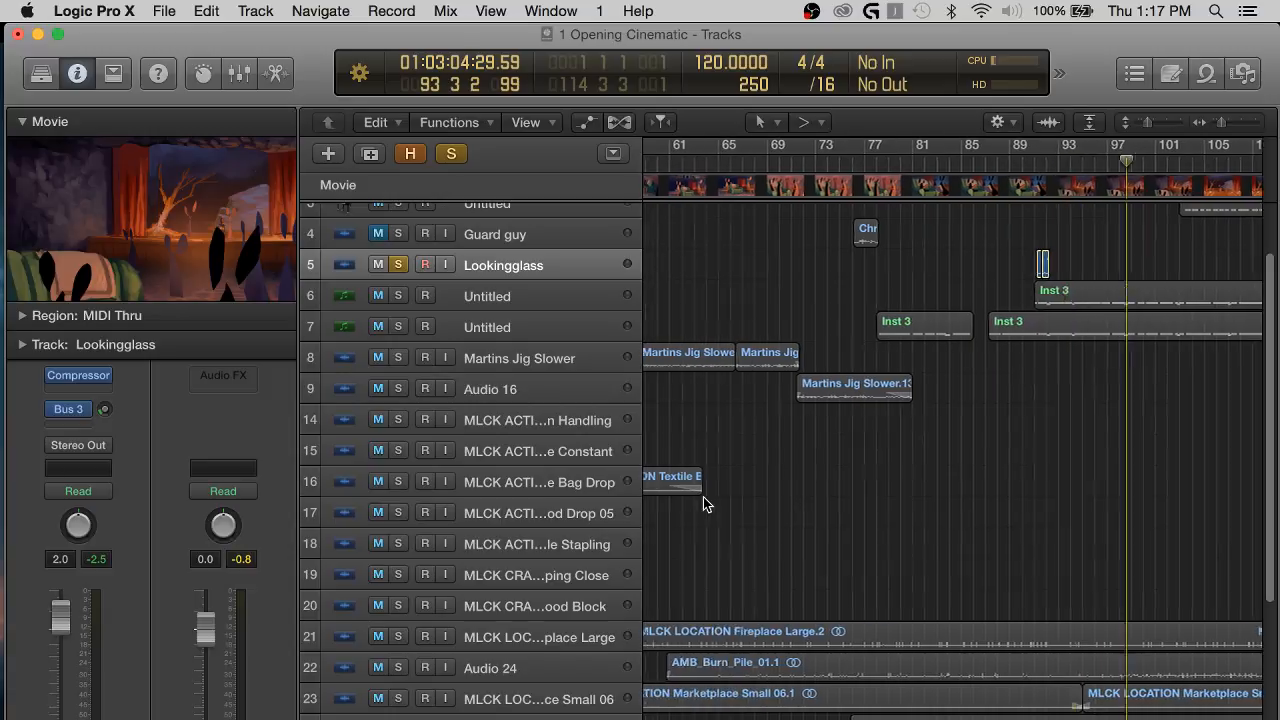
scroll(866, 317, left, 4)
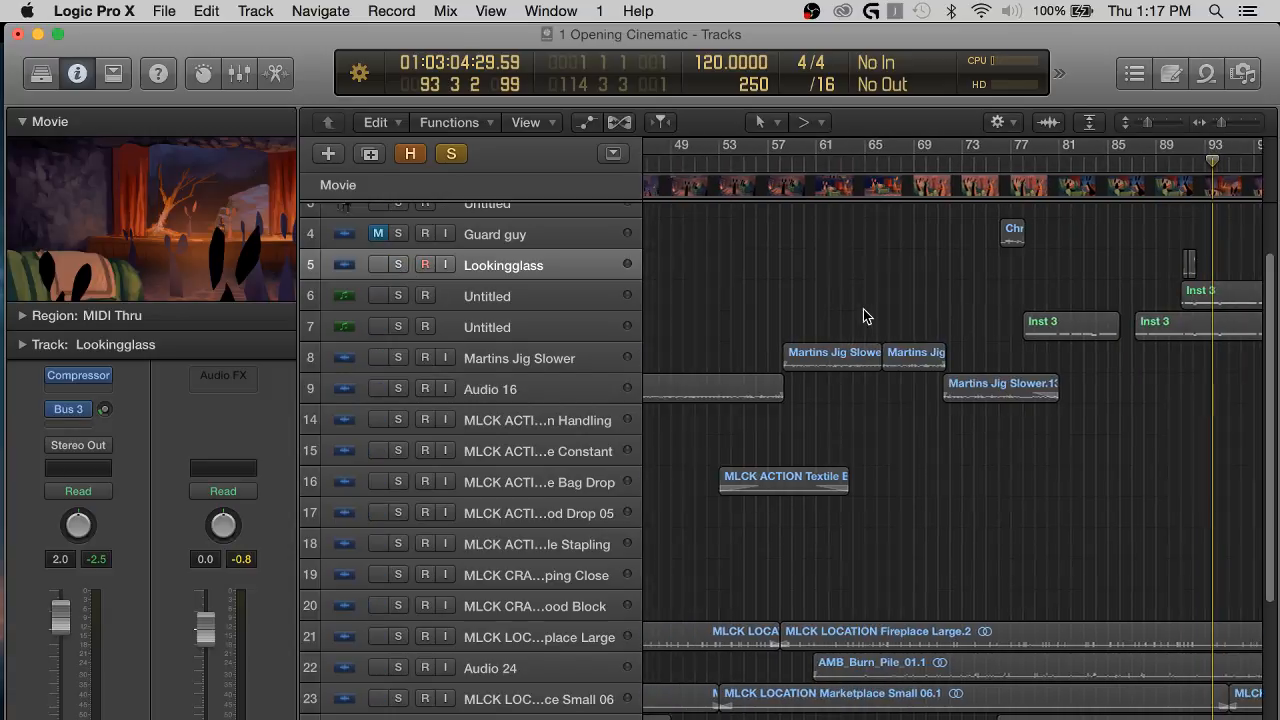
scroll(772, 319, right, 7)
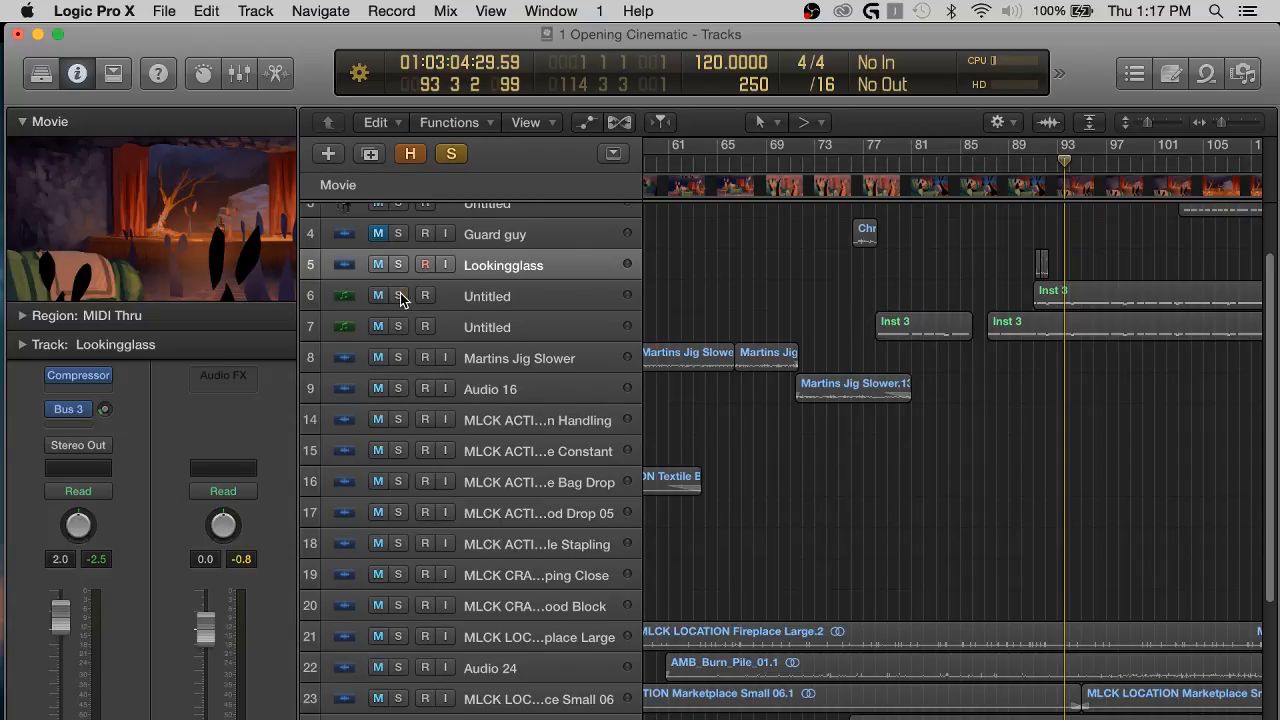
Solo the two Untitled instrument tracks 6 and 7 and look through the sound effect tracks below them.
click(400, 296)
click(402, 326)
scroll(901, 486, down, 3)
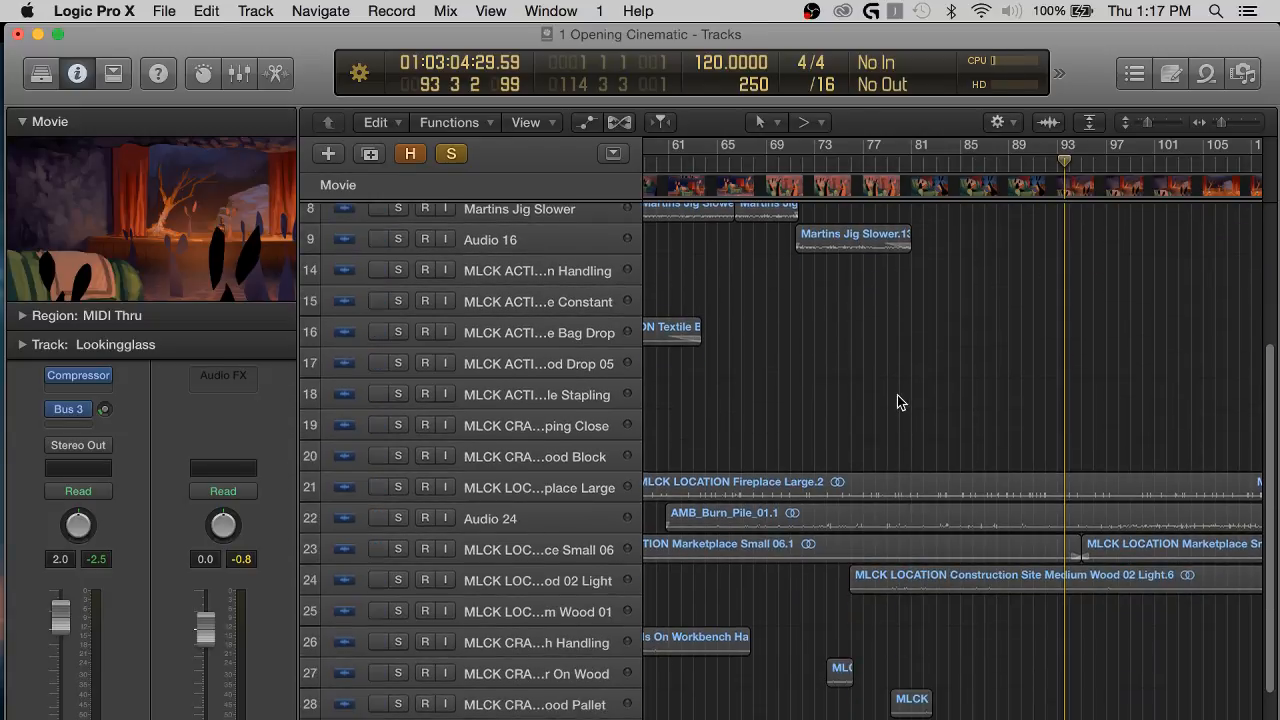
scroll(897, 395, up, 1)
scroll(897, 395, down, 5)
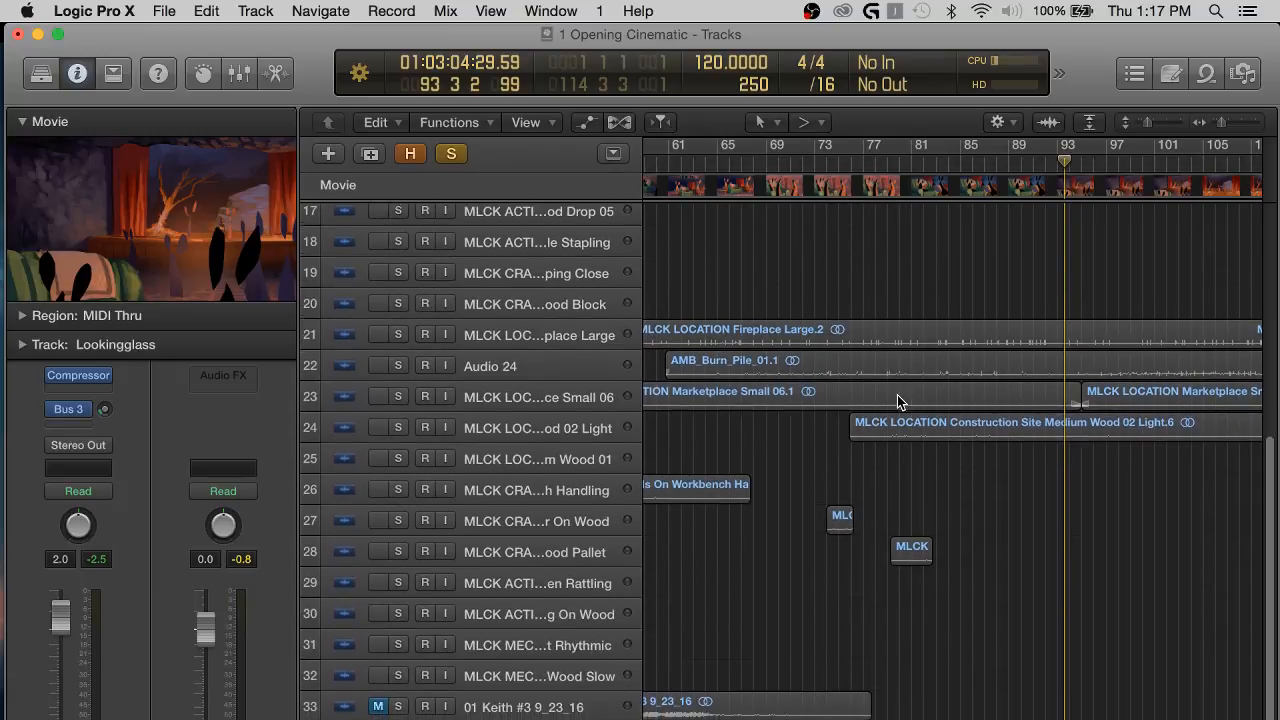
Listen to the Inst 3 region on track 7 together with Main Intro from bar 77 to about bar 81.
scroll(897, 395, right, 8)
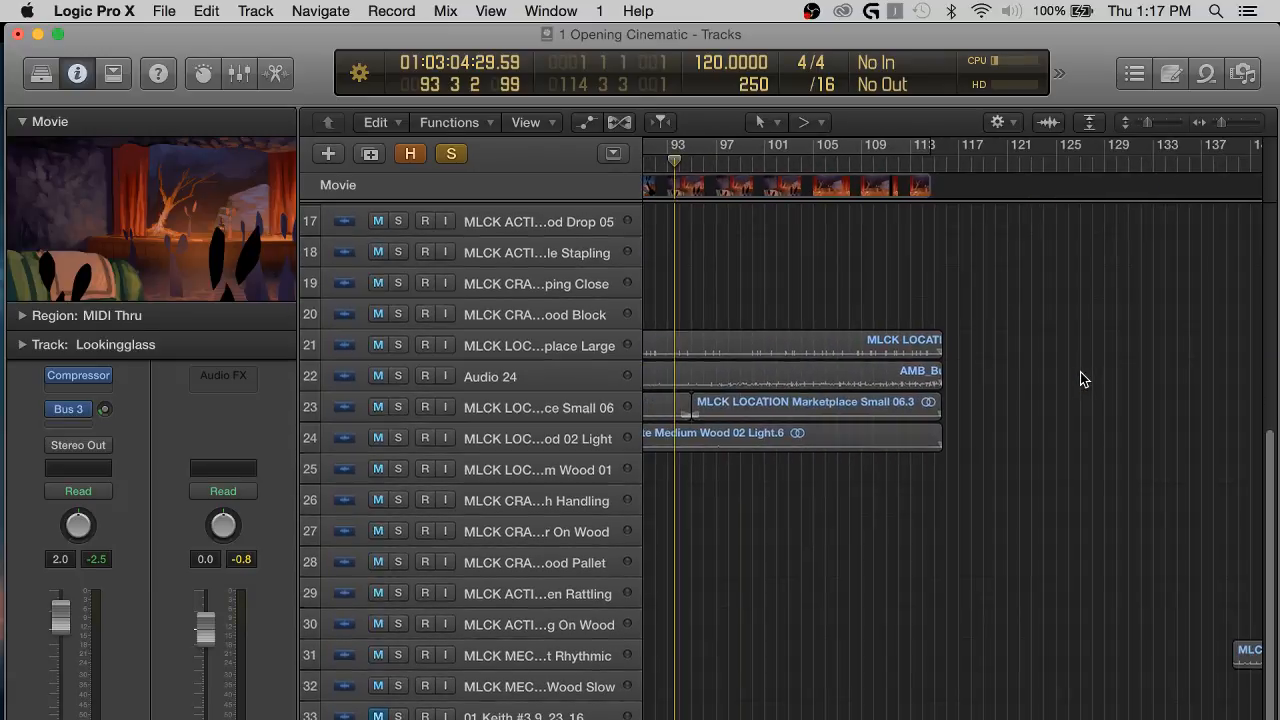
scroll(829, 386, left, 3)
scroll(829, 386, up, 9)
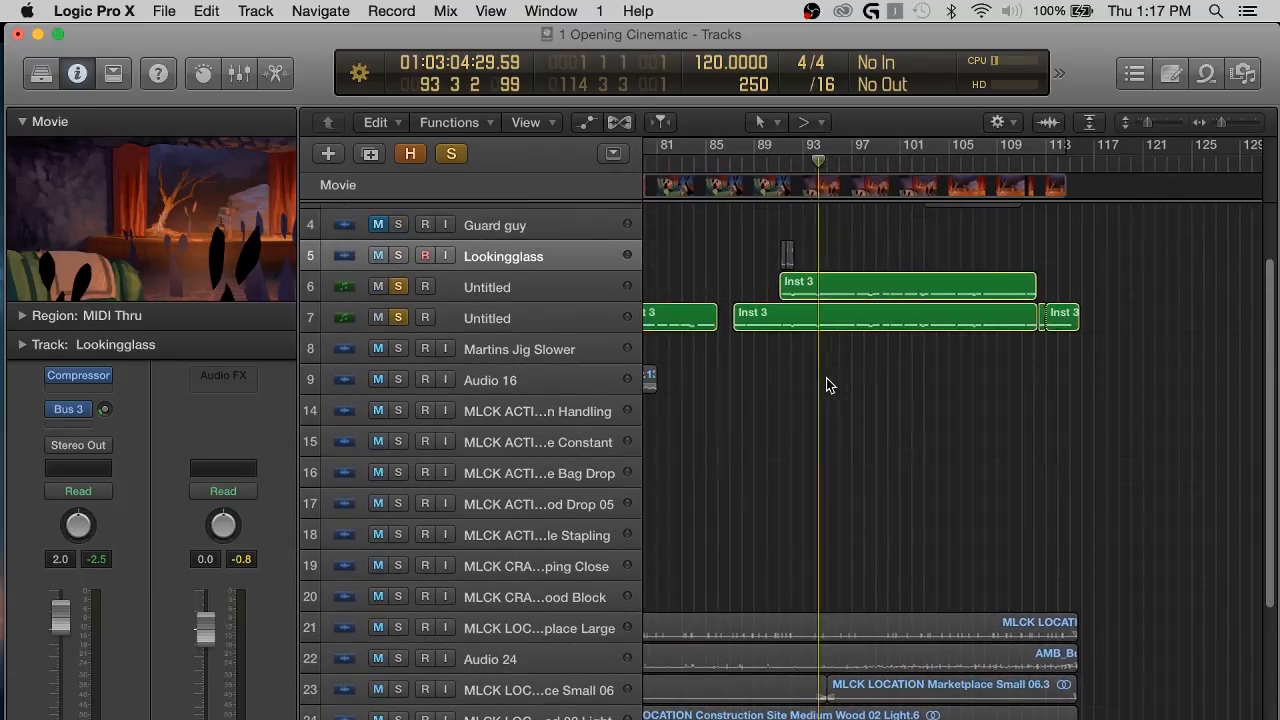
scroll(828, 385, left, 1)
scroll(832, 223, left, 4)
click(735, 161)
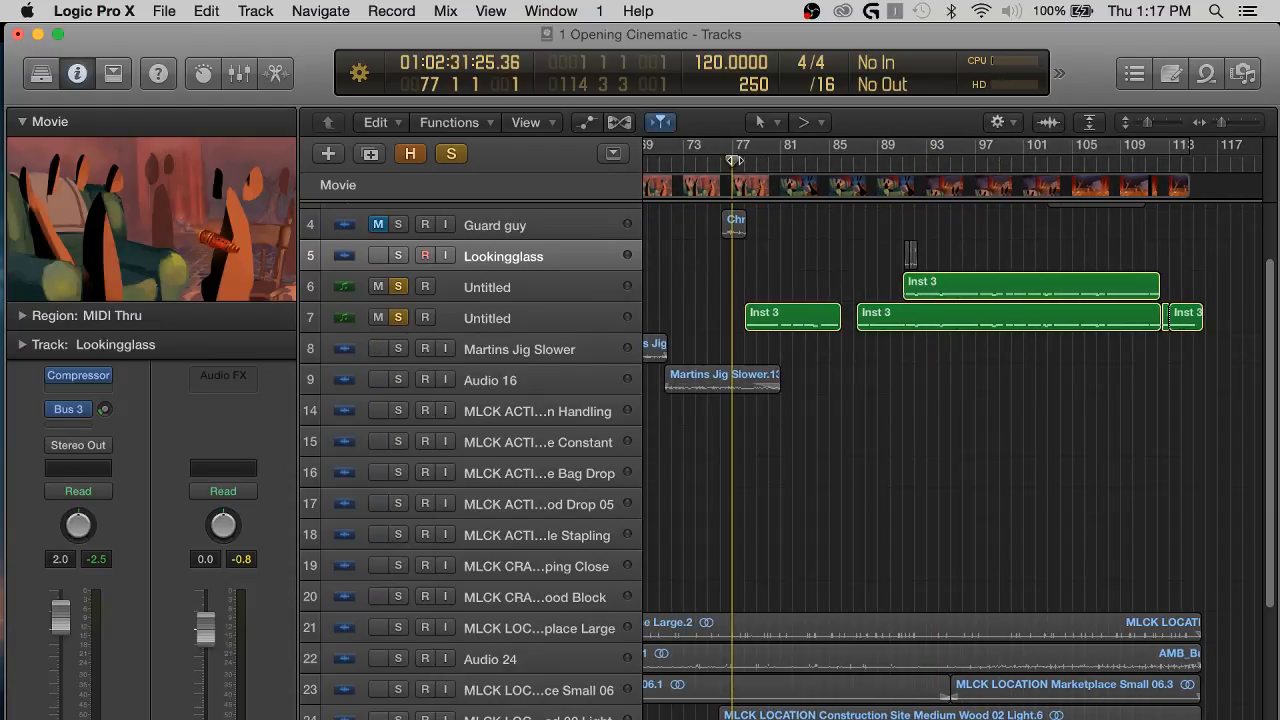
key(space)
key(super+Right)
key(super+Right)
key(super+Right)
key(super+Right)
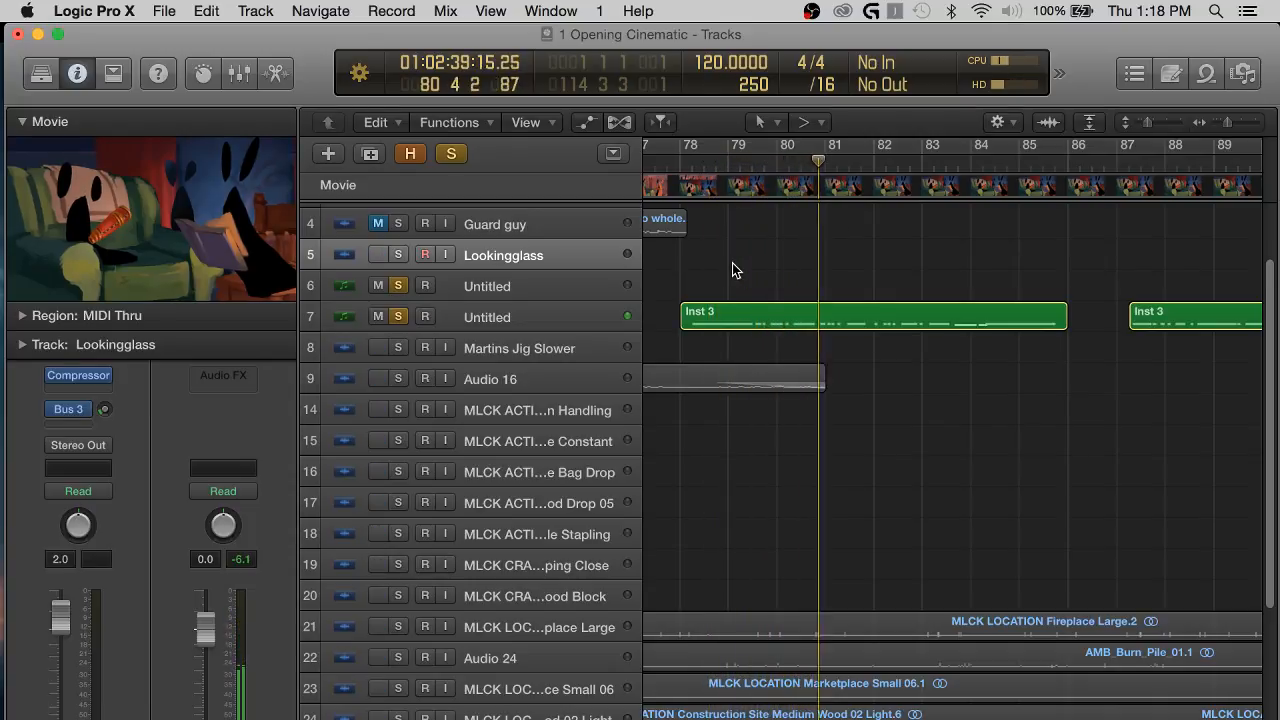
Reveal the hidden tracks, look over voice tracks 10 to 13 around bars 62 to 75, and hide them again.
scroll(800, 262, up, 1)
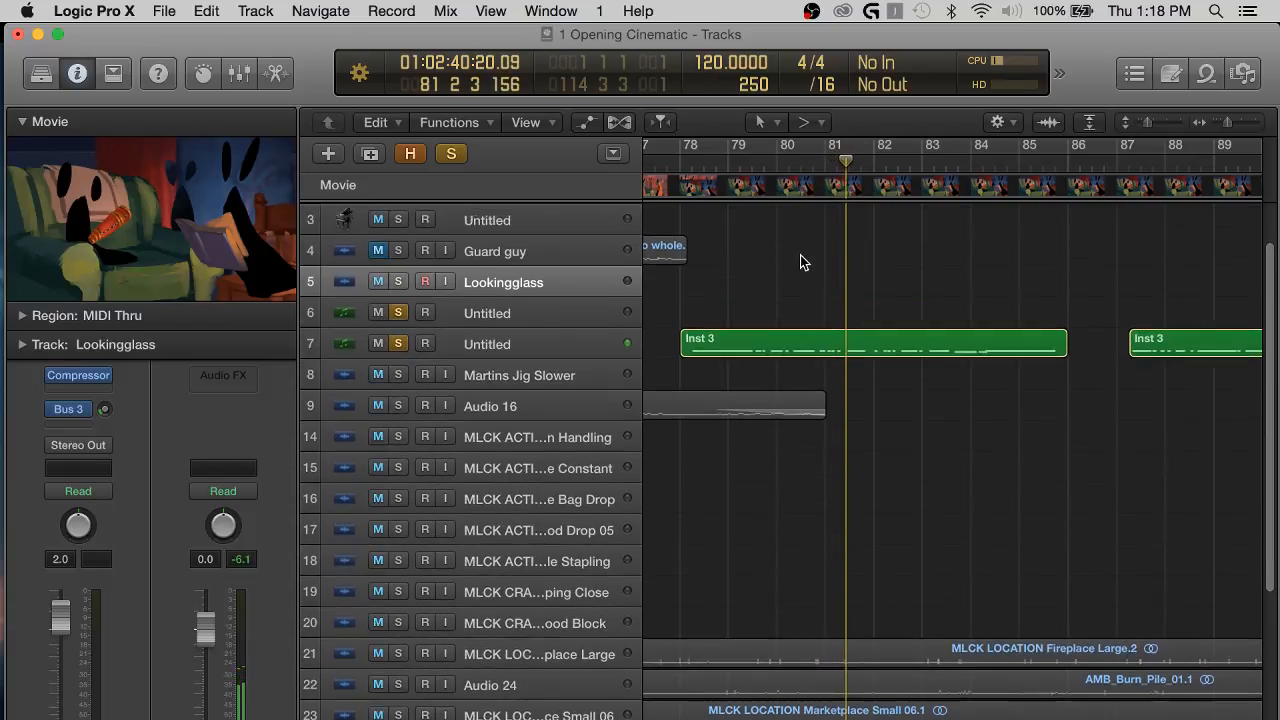
scroll(803, 320, up, 2)
scroll(804, 322, left, 3)
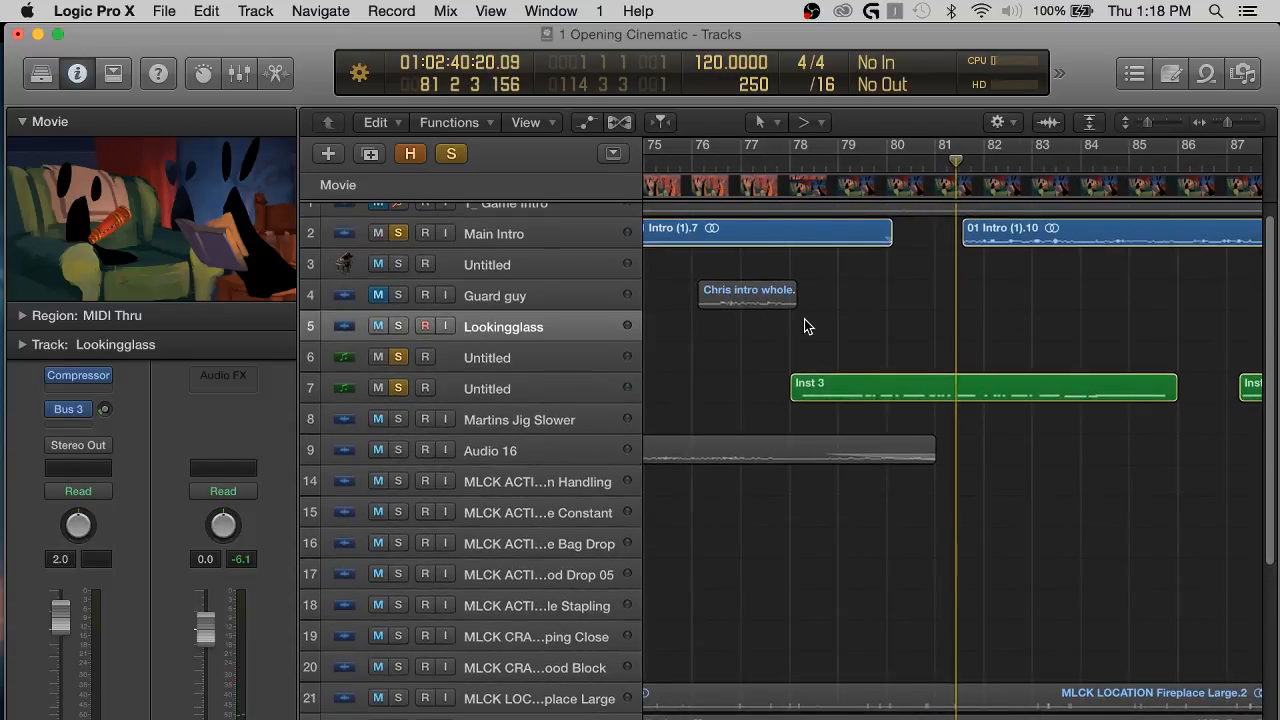
key(h)
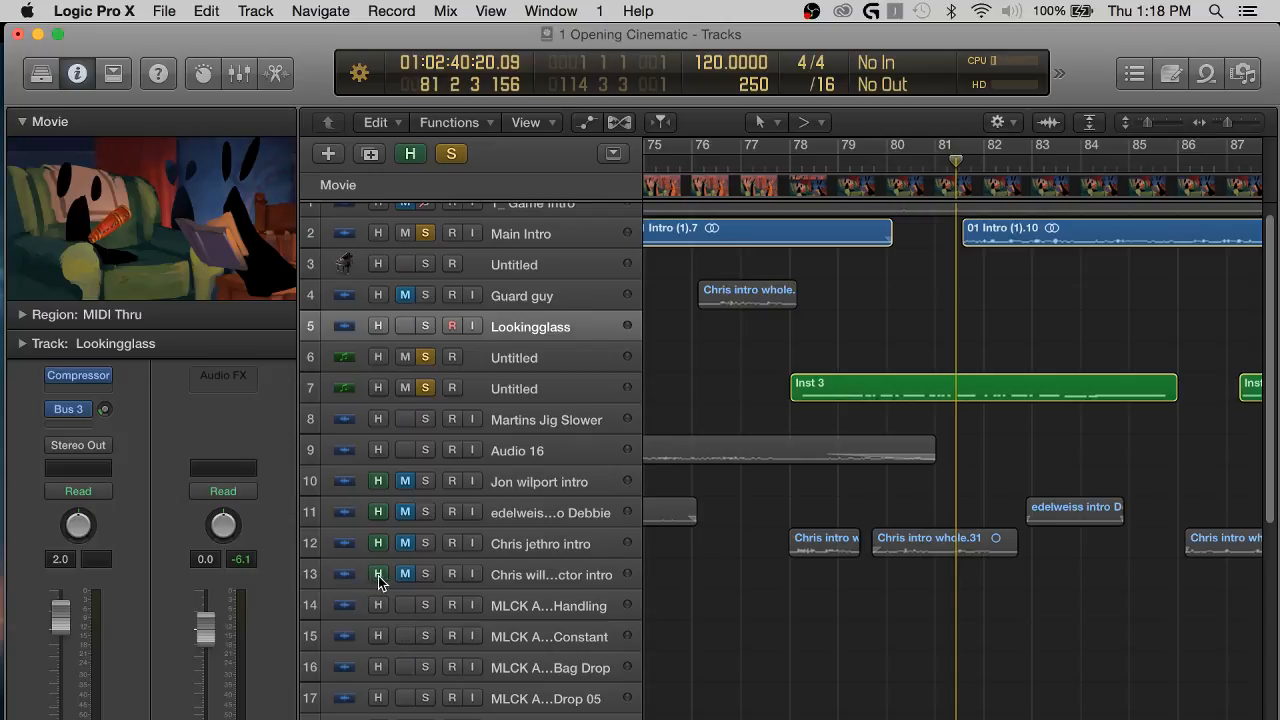
scroll(915, 593, left, 15)
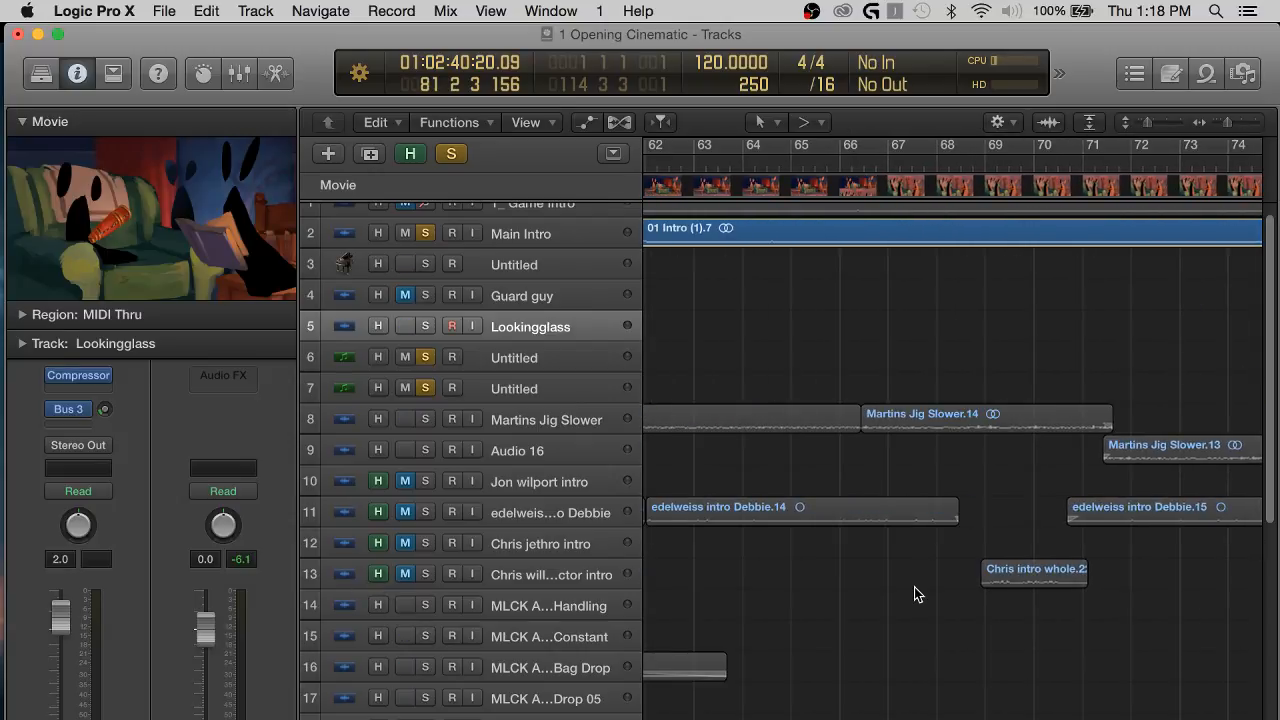
scroll(915, 593, right, 10)
scroll(915, 593, left, 8)
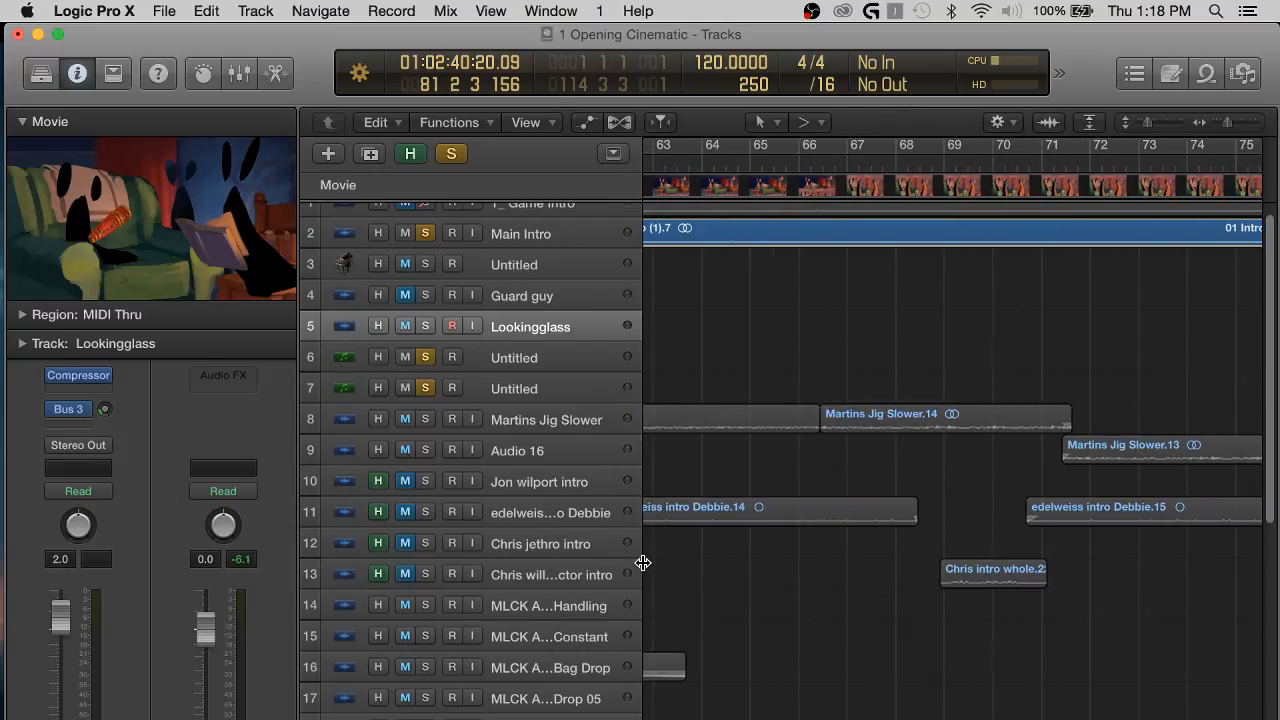
drag(643, 563, 678, 566)
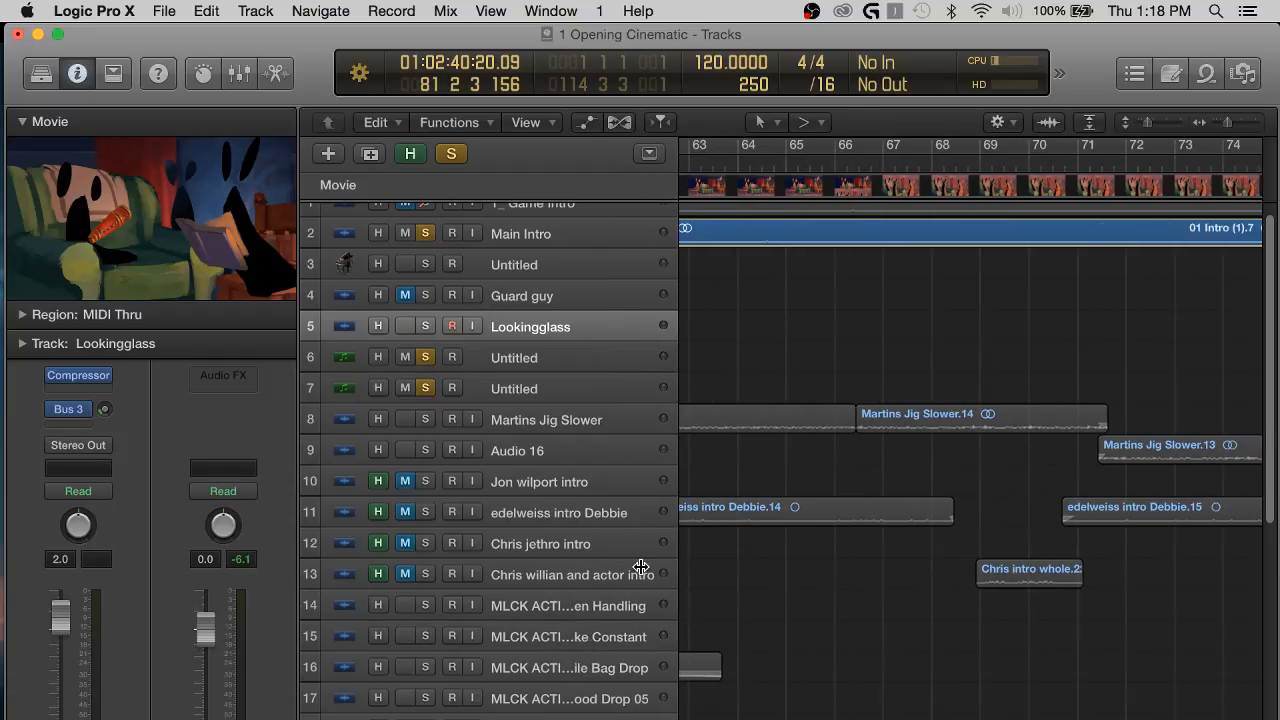
key(h)
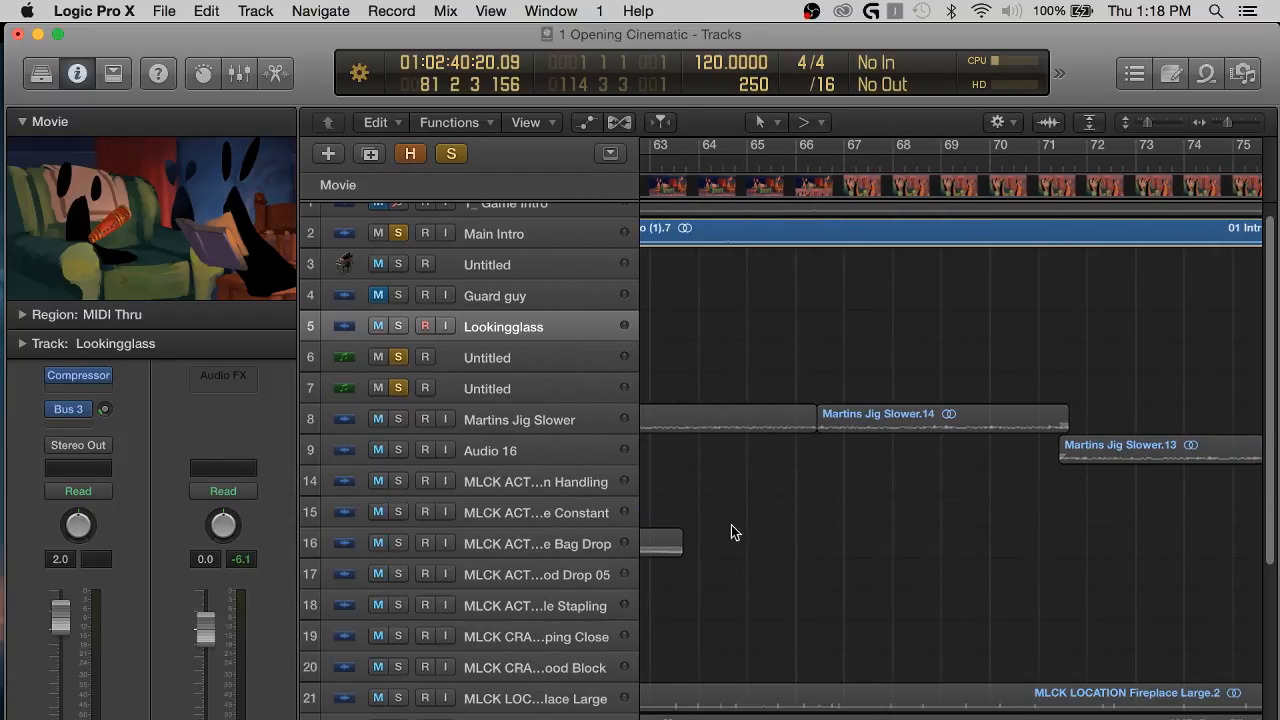
Solo the Guard guy track and move its clip from near bar 76 to just before bar 80.
scroll(770, 534, right, 3)
scroll(815, 534, left, 3)
scroll(866, 534, down, 5)
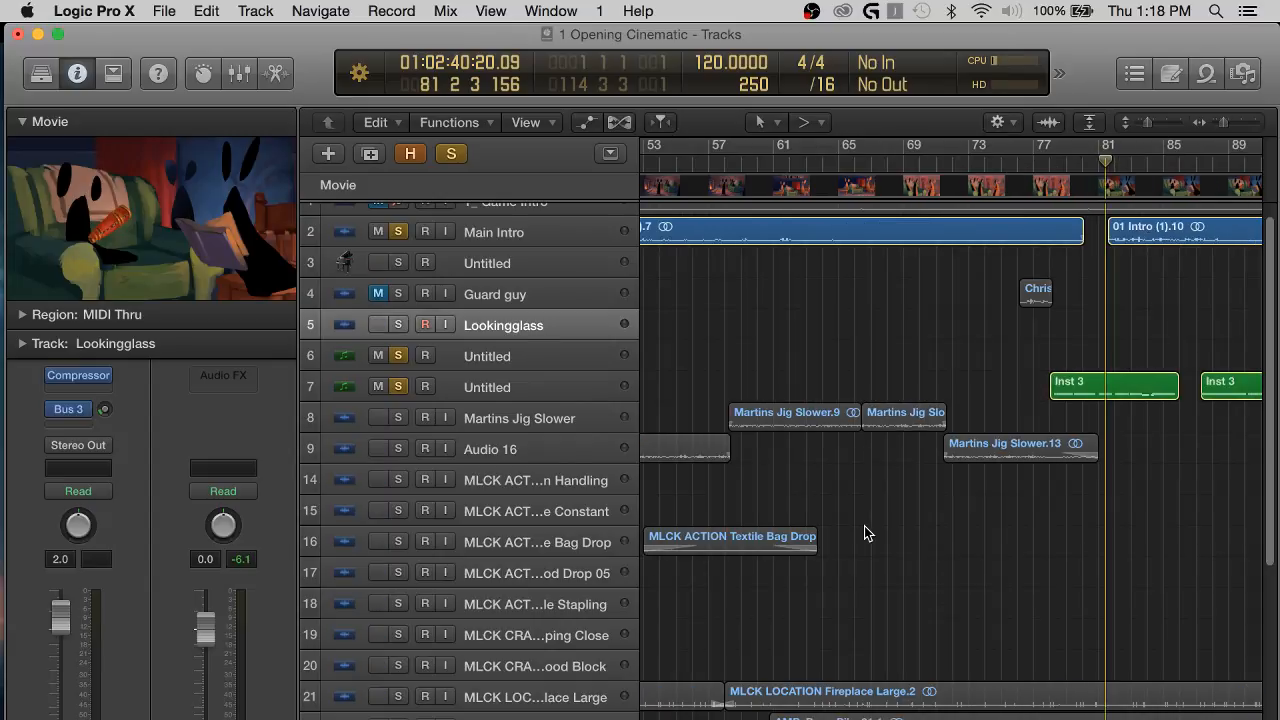
click(528, 296)
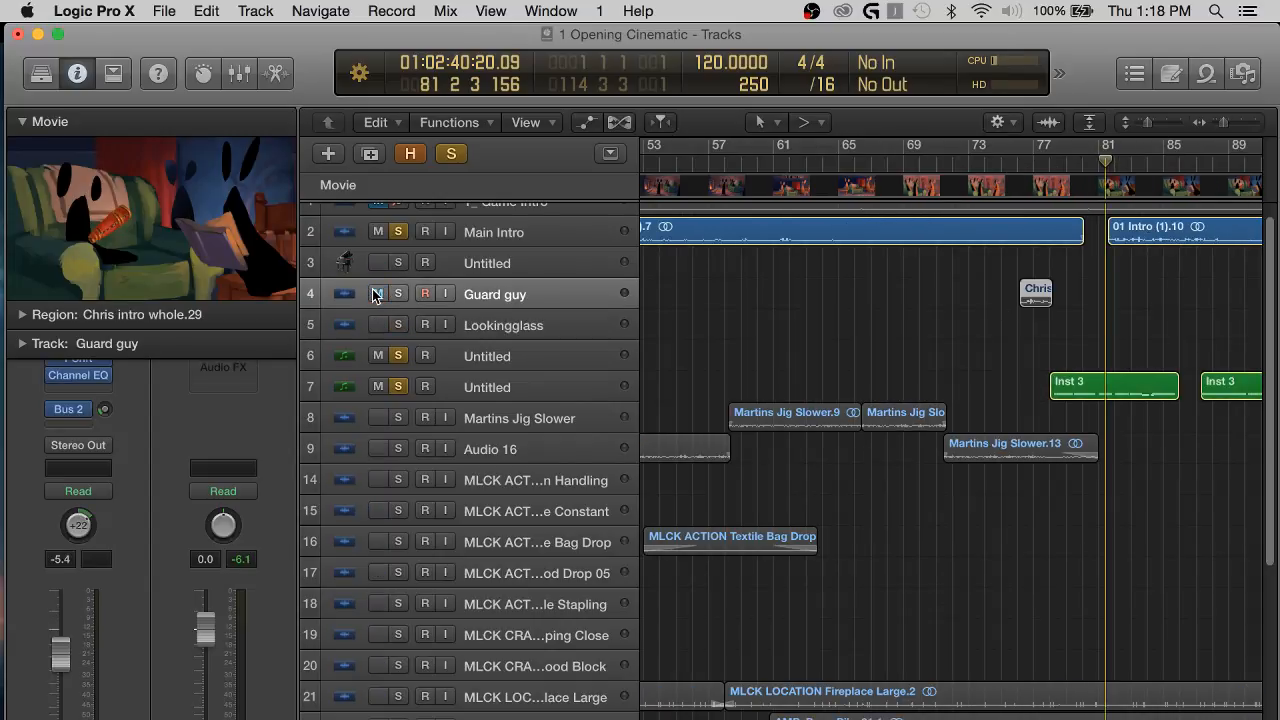
scroll(848, 308, up, 6)
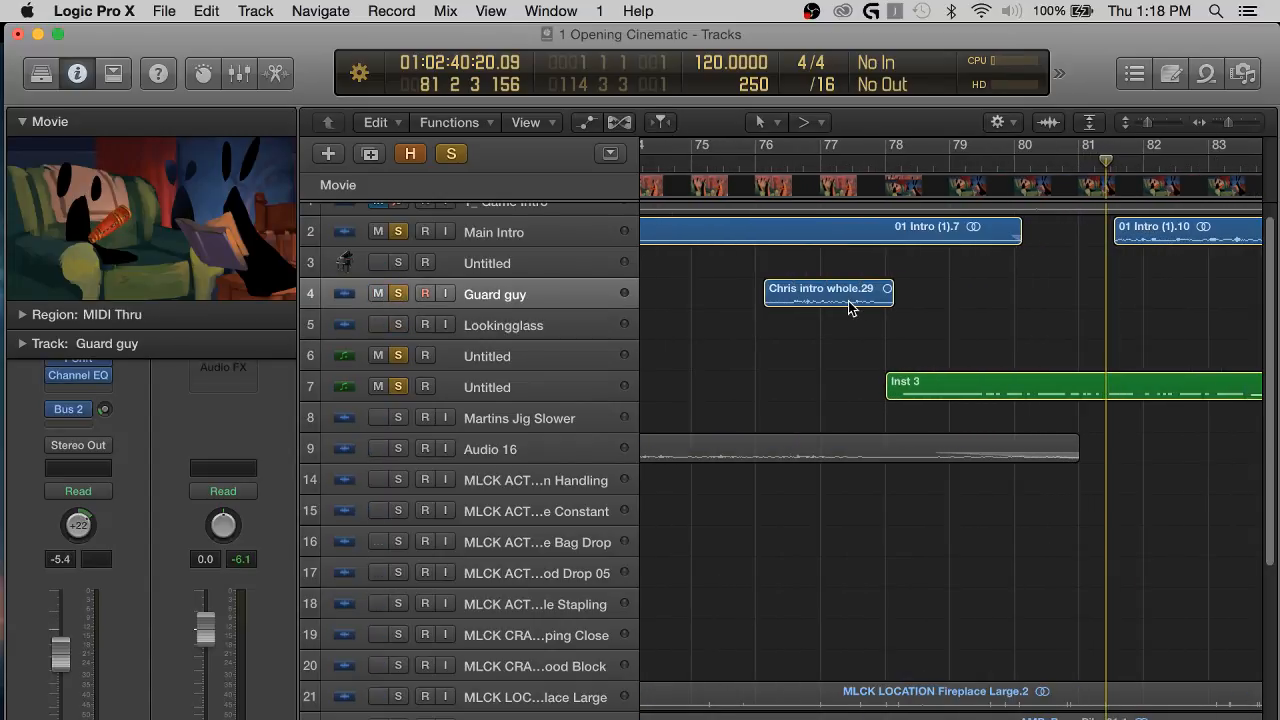
drag(781, 289, 1024, 289)
Listen to the moved Guard guy clip with Main Intro up to about bar 82.
key(space)
scroll(1085, 285, right, 2)
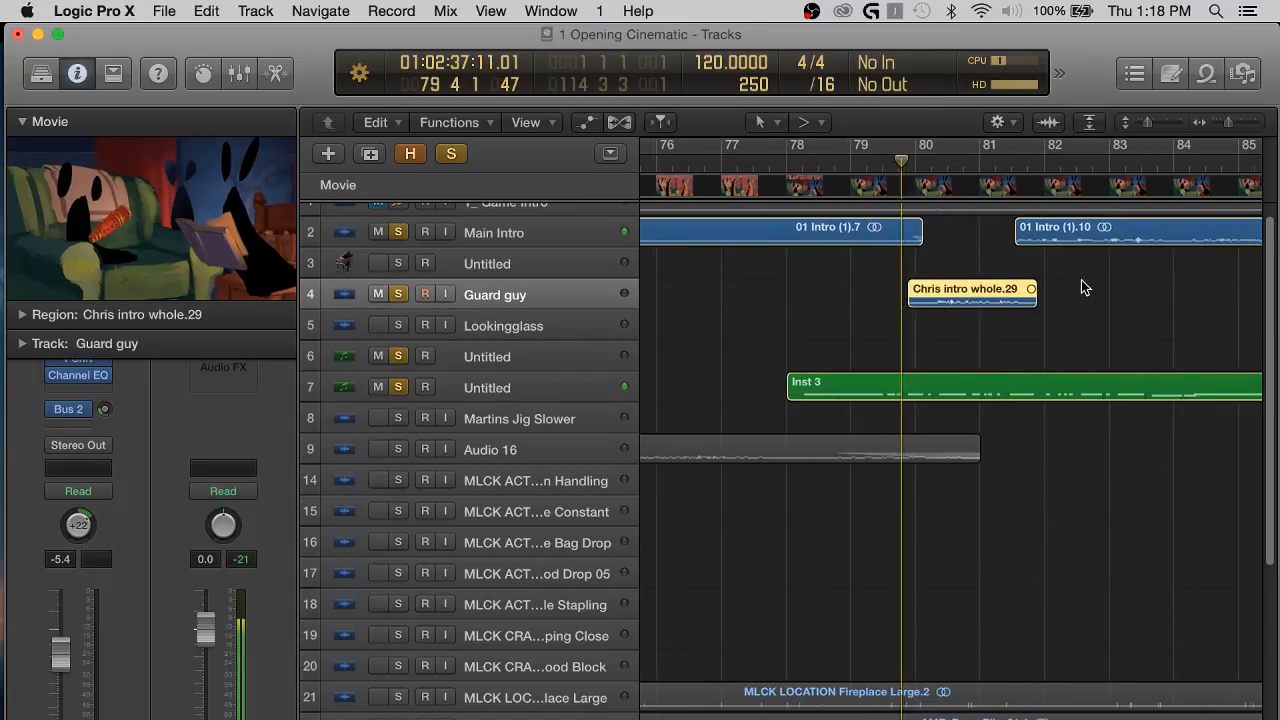
click(401, 327)
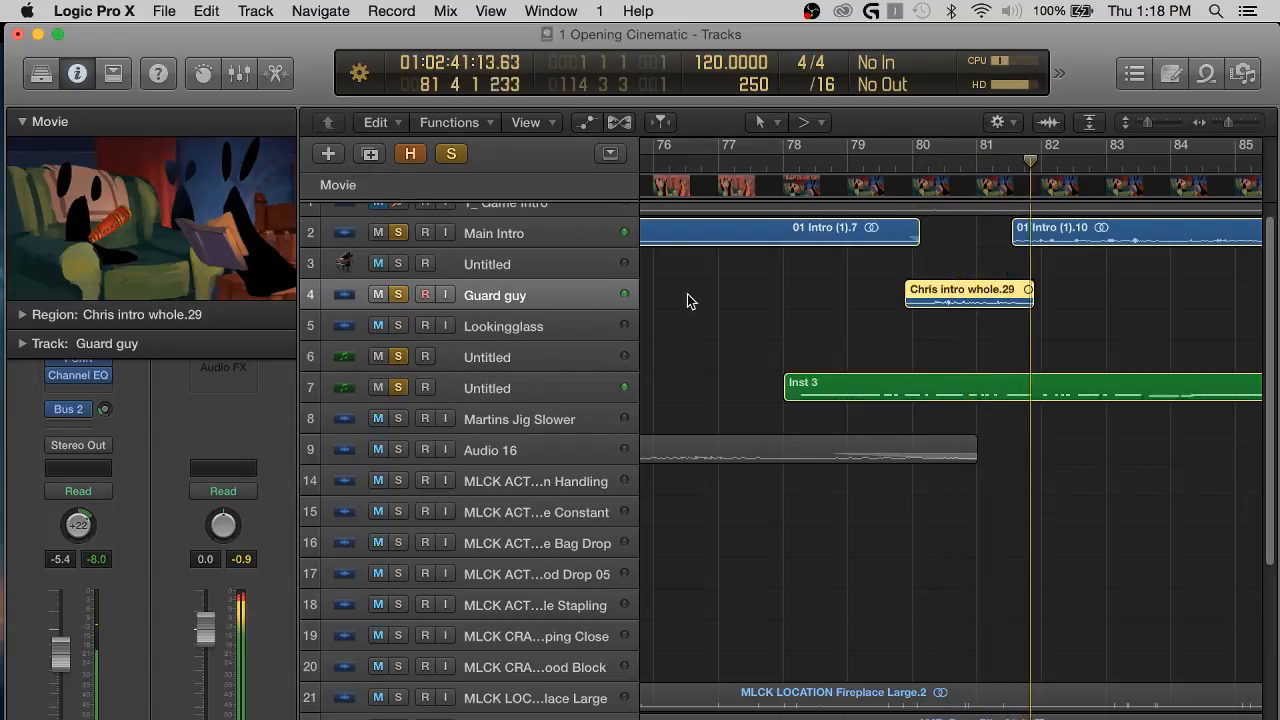
Move the Guard guy clip slightly earlier to about bar 79.5, listen to it with Main Intro, and deselect it.
drag(1000, 296, 973, 296)
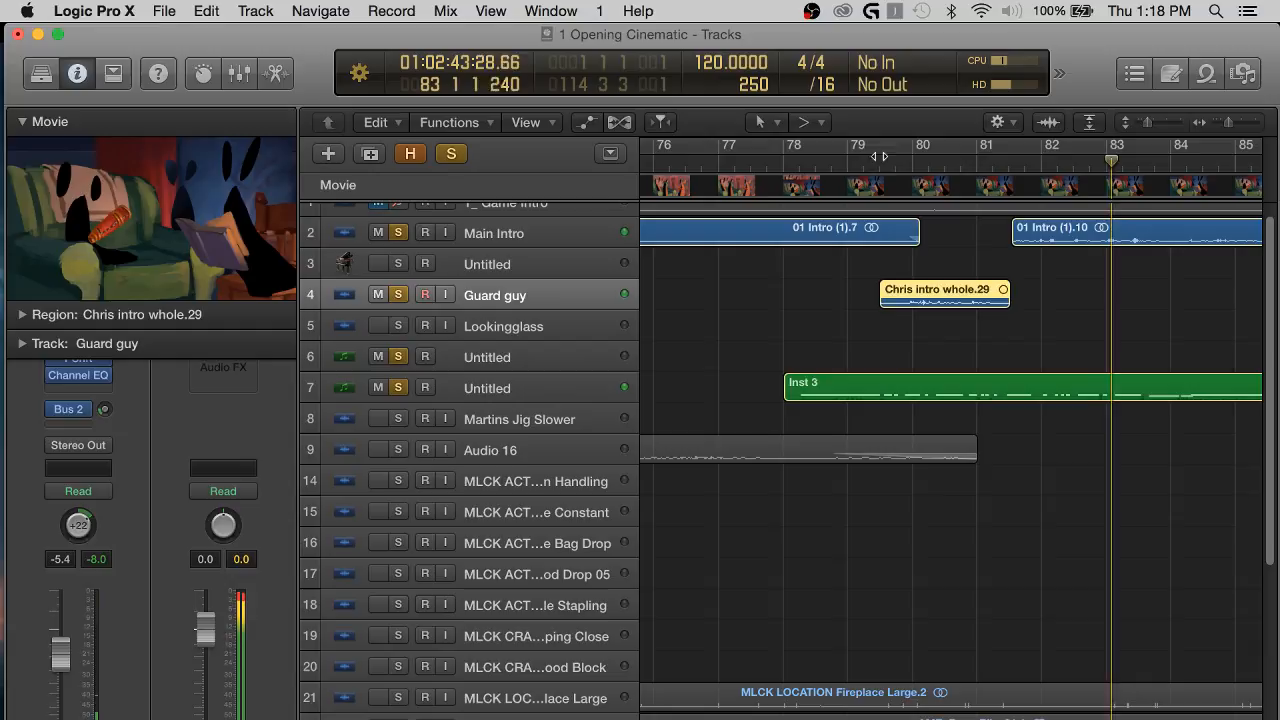
key(space)
click(1096, 307)
key(super+Right)
key(super+Right)
key(super+Right)
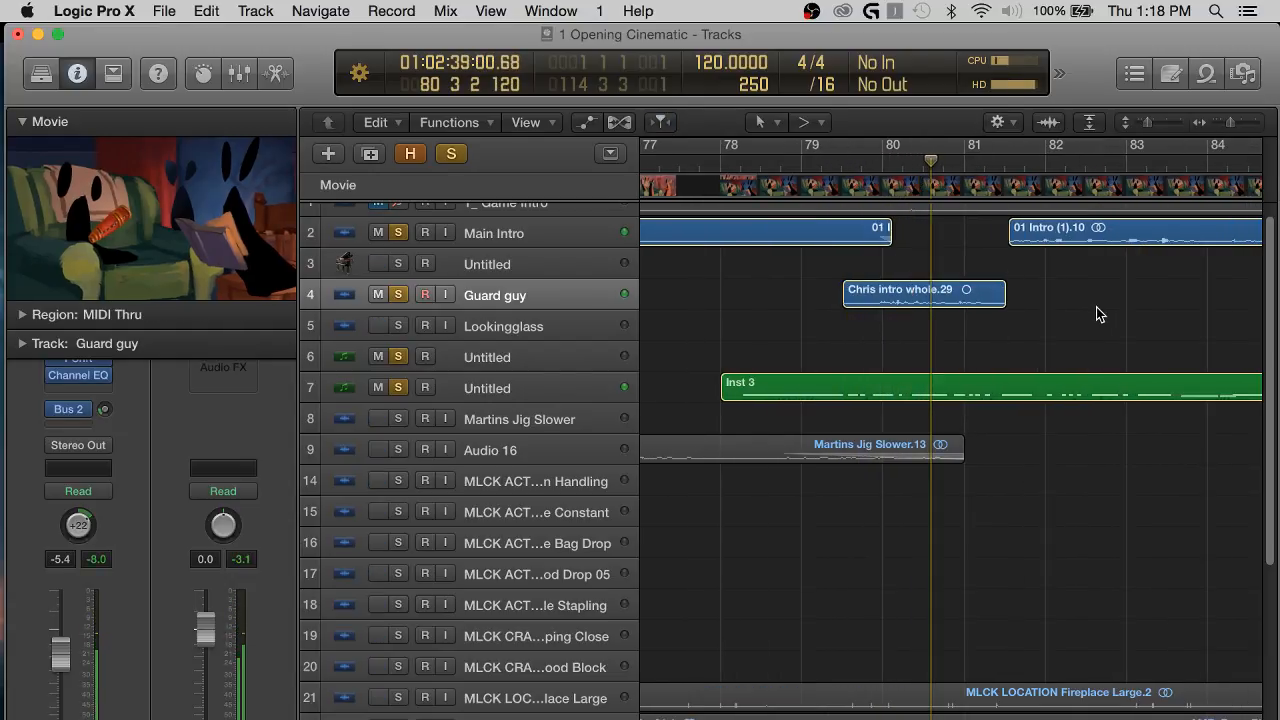
Nudge the Guard guy clip later to about bar 79.7 and listen through to about bar 83.
scroll(1021, 319, right, 2)
drag(872, 297, 895, 297)
click(729, 139)
key(space)
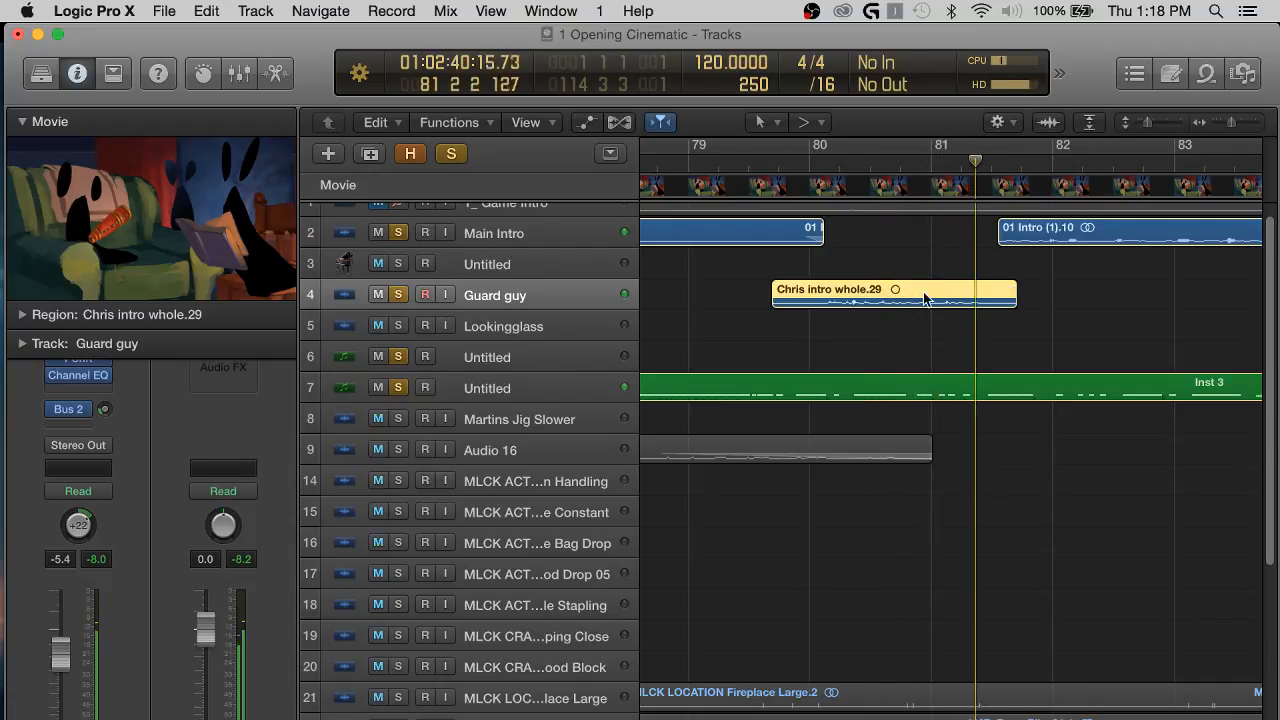
click(873, 258)
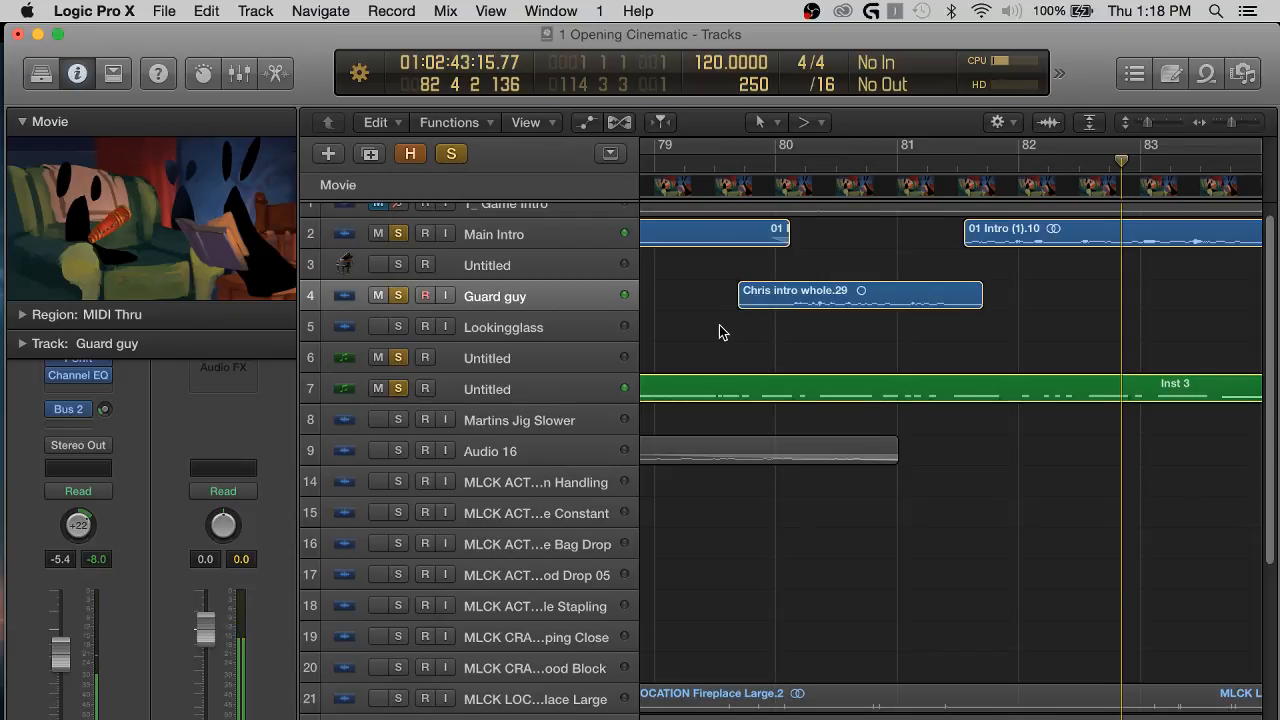
Move the Inst 3 regions on tracks 6 and 7 six bars later, so that the first one starts at bar 84.
scroll(719, 325, right, 1)
scroll(825, 337, down, 5)
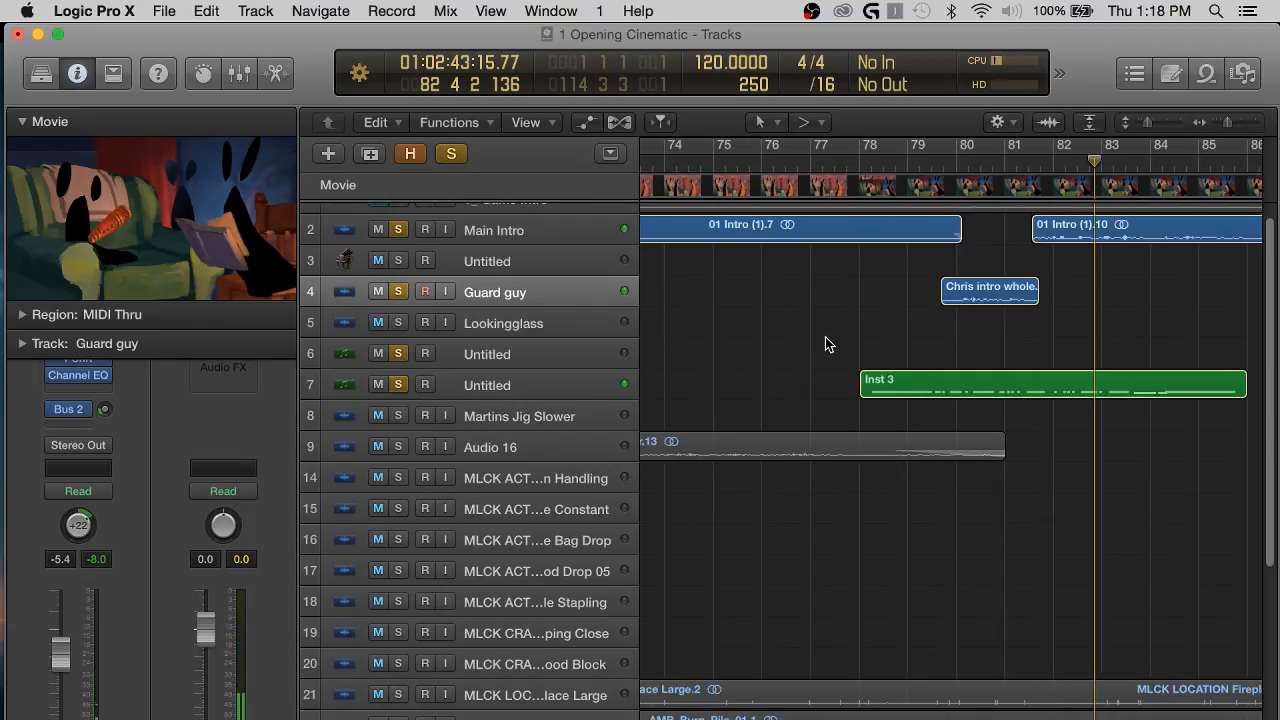
scroll(821, 337, right, 5)
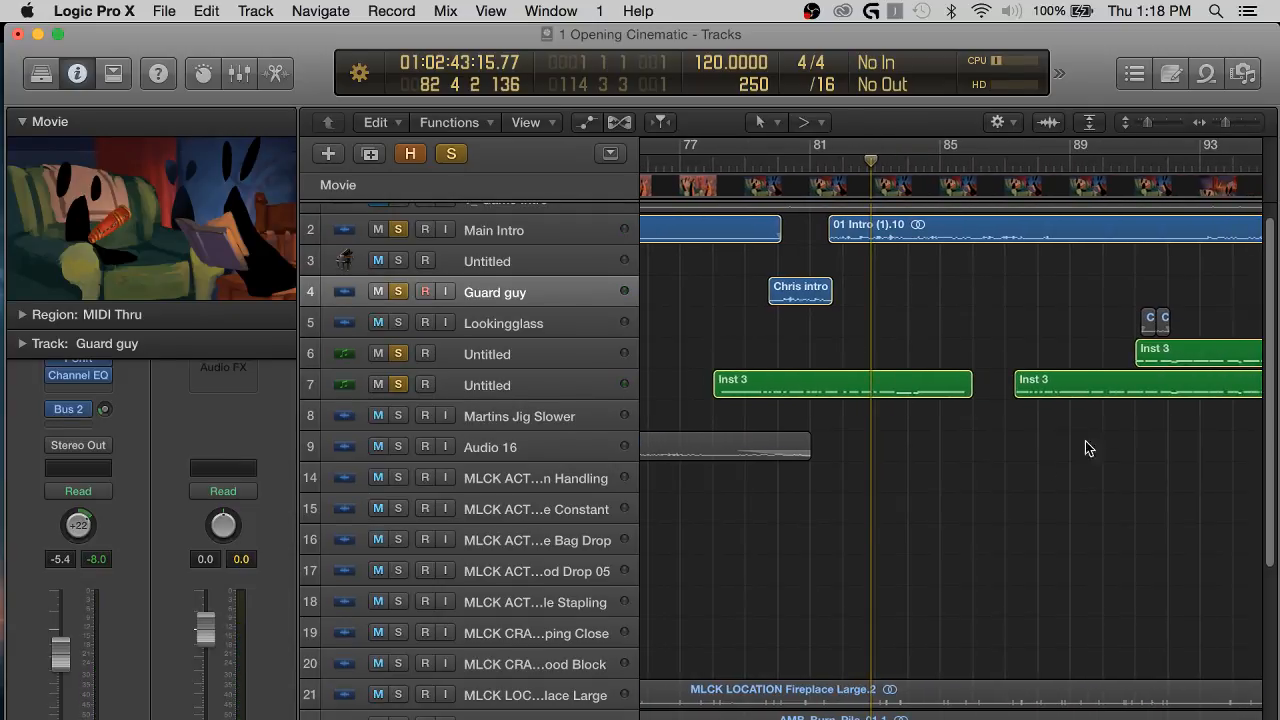
scroll(893, 449, right, 1)
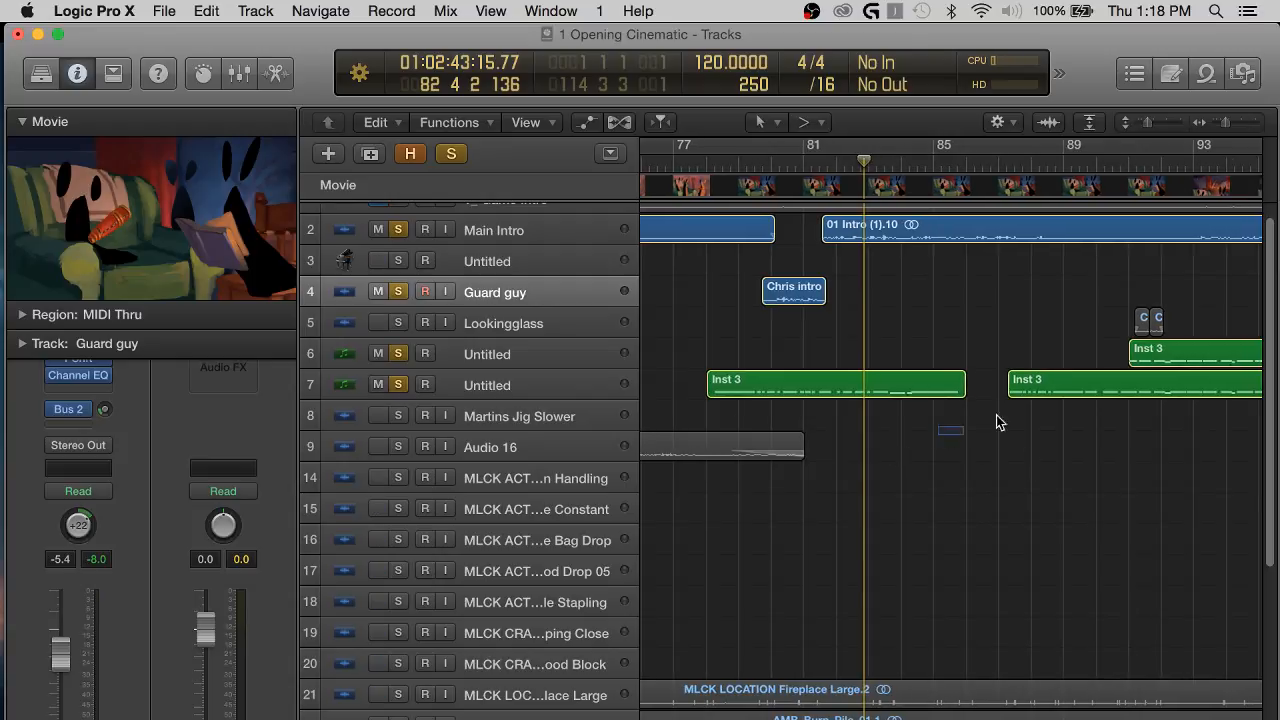
drag(997, 422, 1255, 357)
drag(750, 385, 906, 374)
click(906, 289)
scroll(828, 290, right, 3)
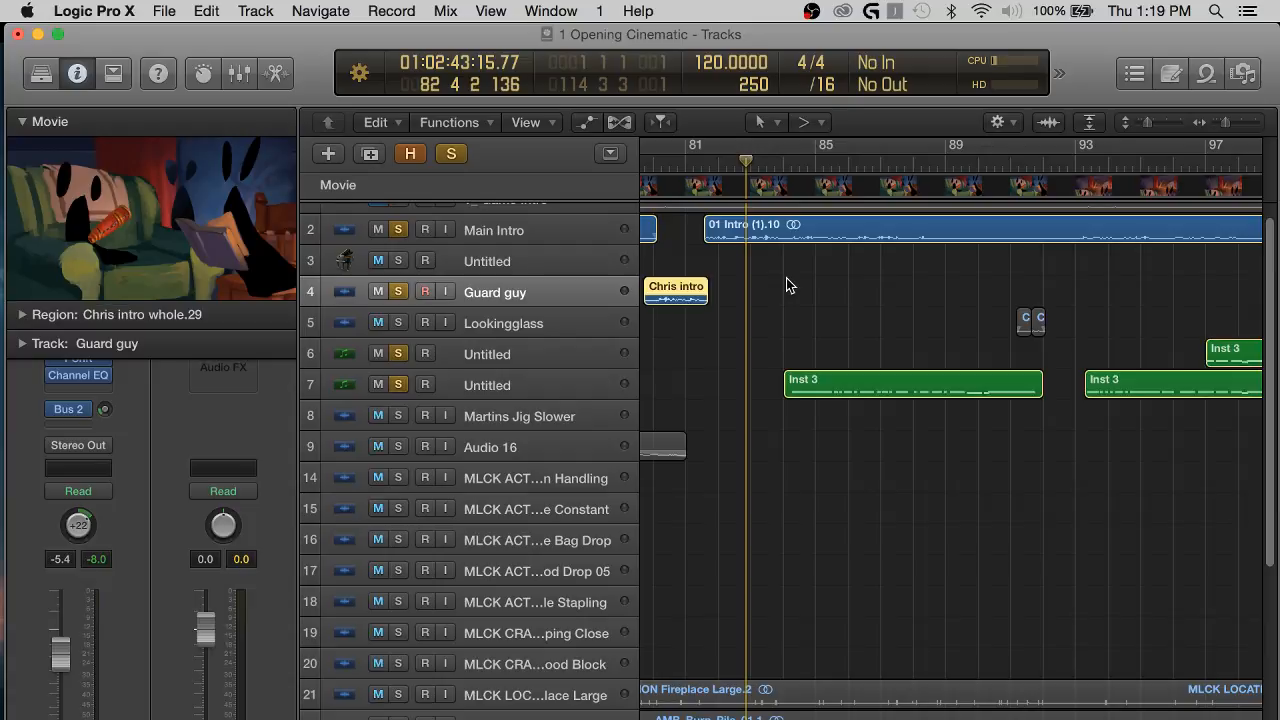
Deselect the Guard guy clip and listen to Main Intro with the moved Inst 3 region to about bar 86.
key(super+Right)
key(super+Right)
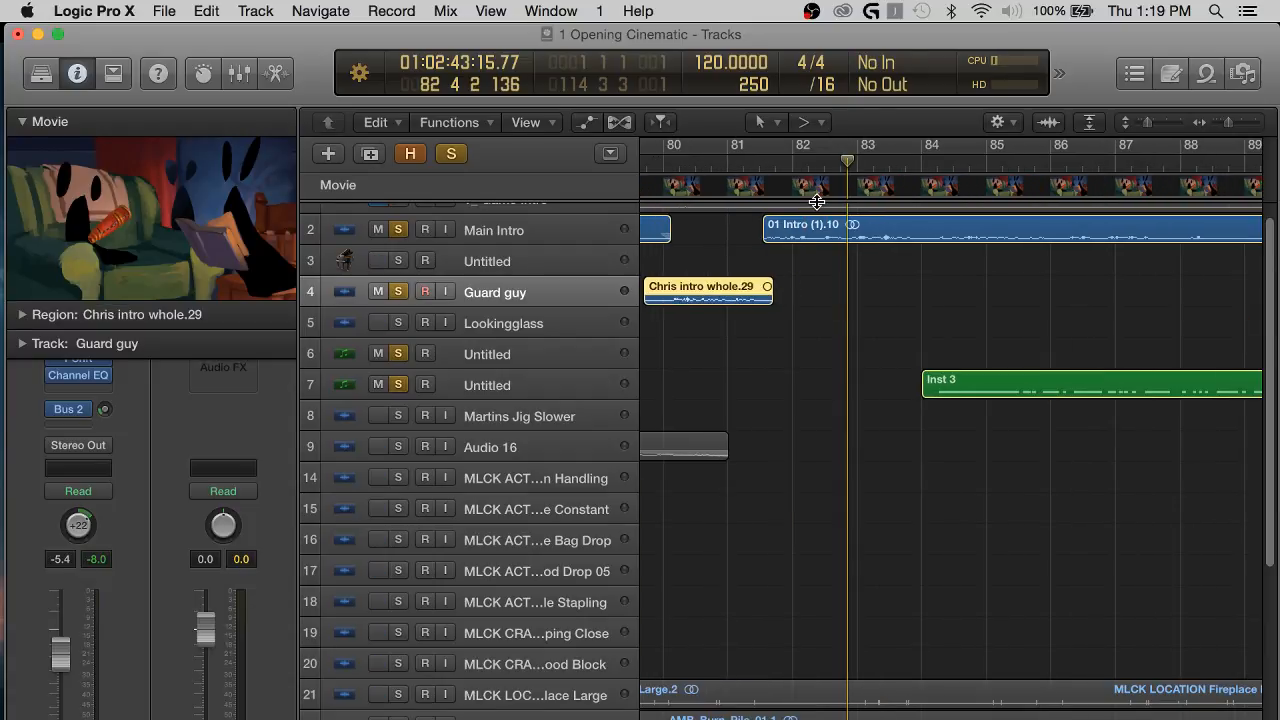
key(space)
click(1005, 320)
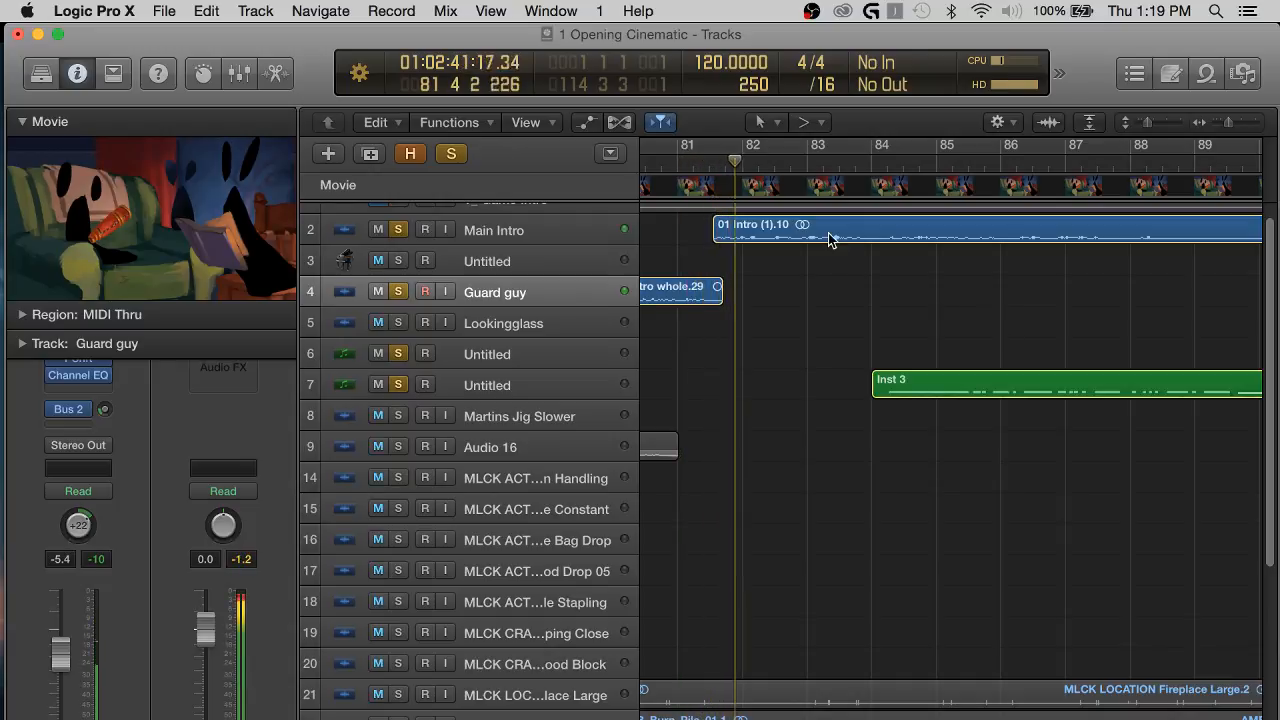
scroll(915, 320, left, 3)
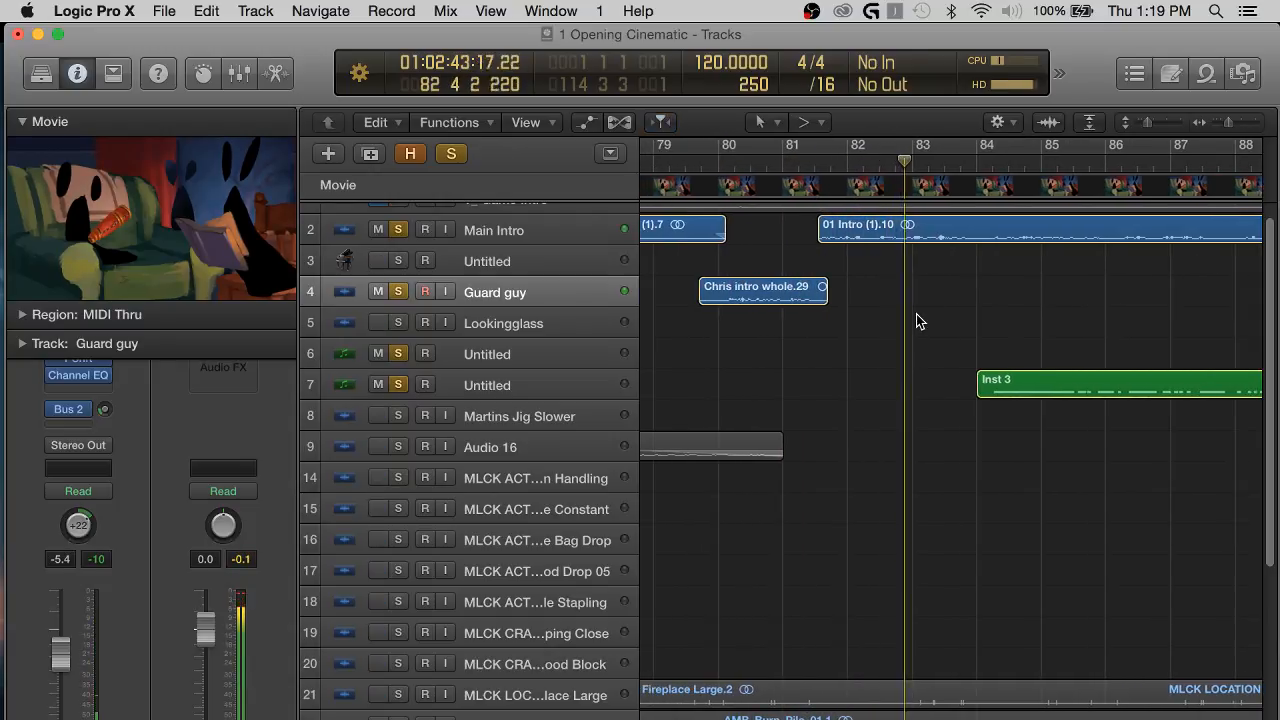
scroll(1062, 345, right, 1)
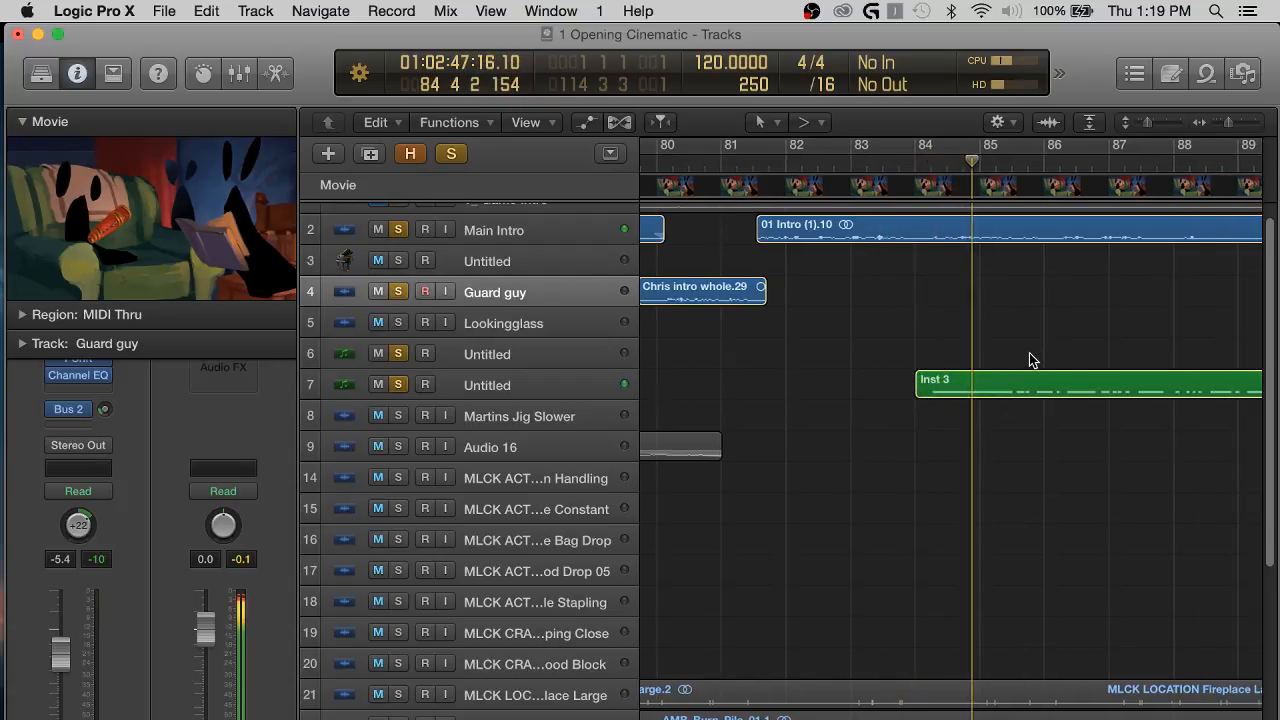
scroll(1033, 361, right, 1)
scroll(923, 346, right, 1)
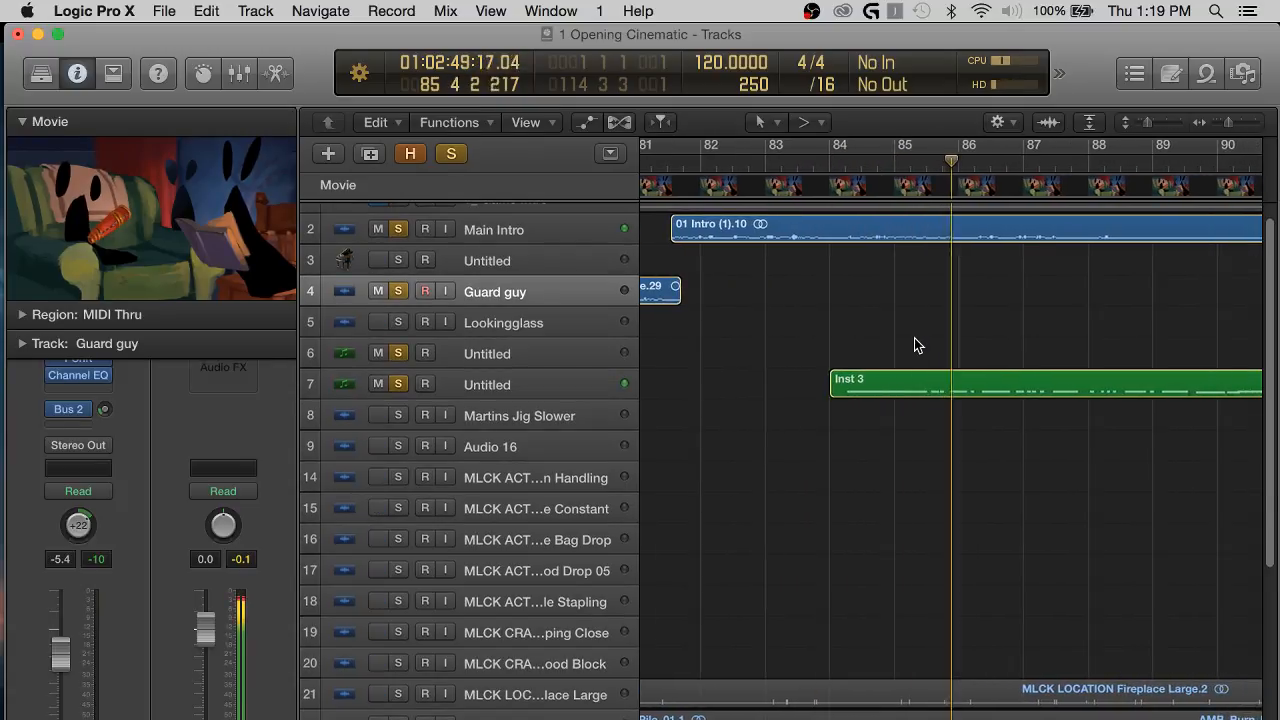
Move only the first Inst 3 region on track 7 back to just after bar 82 and listen to its start.
key(space)
scroll(930, 365, left, 2)
drag(980, 372, 881, 381)
click(716, 160)
click(923, 307)
key(space)
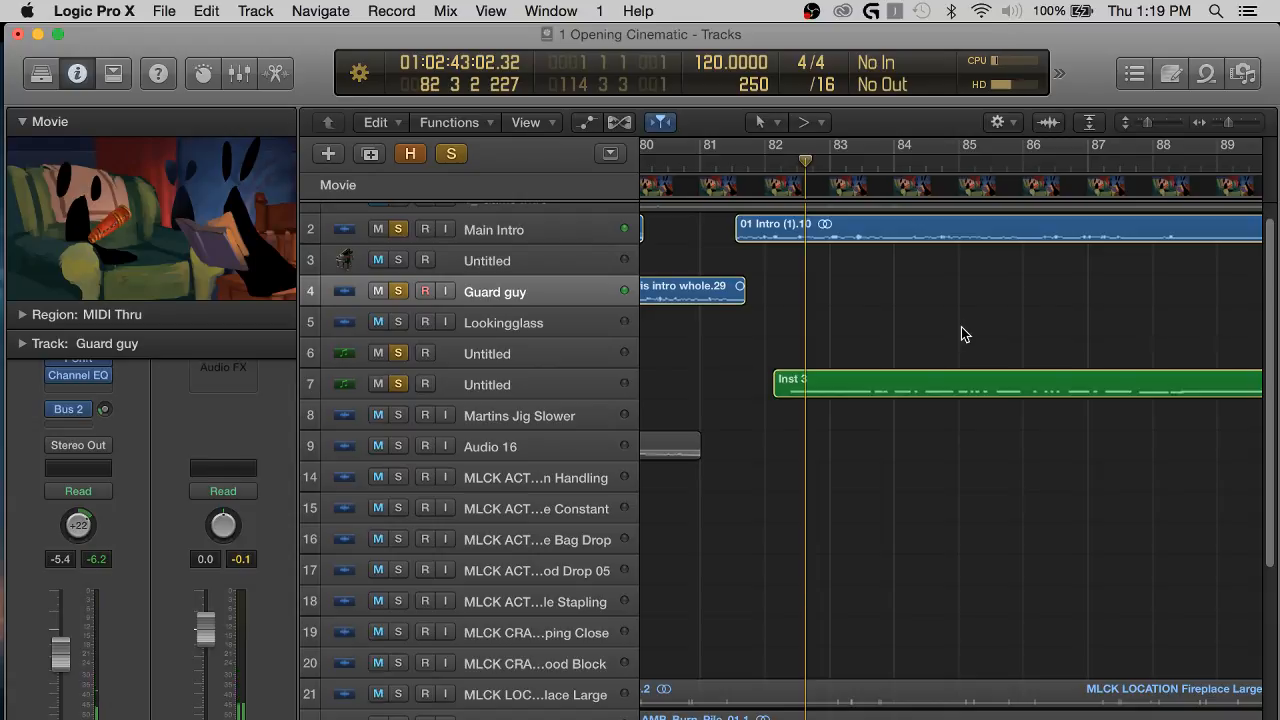
Examine the placement of the Inst 3 and Lookingglass regions after bar 81, enlarging the track 7 region that starts just after bar 82.
scroll(912, 317, right, 3)
key(super+Left)
key(super+Left)
key(super+Left)
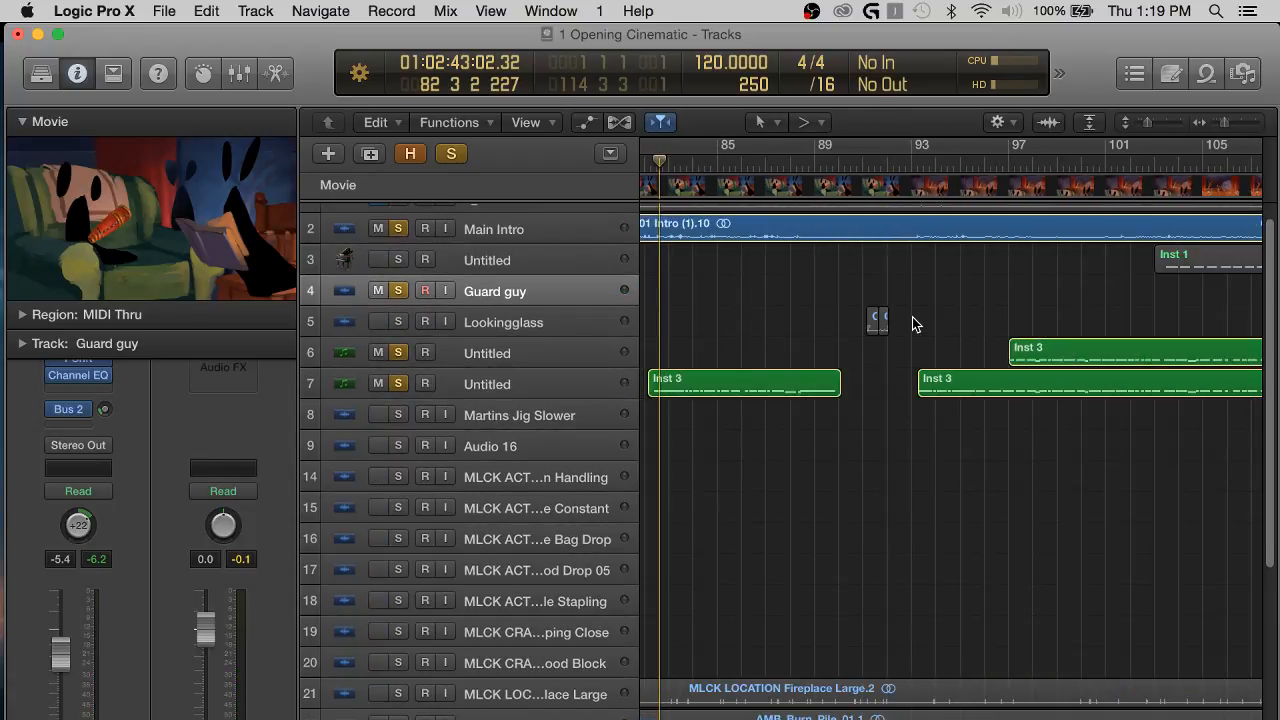
right_click(857, 335)
click(826, 336)
scroll(818, 332, left, 3)
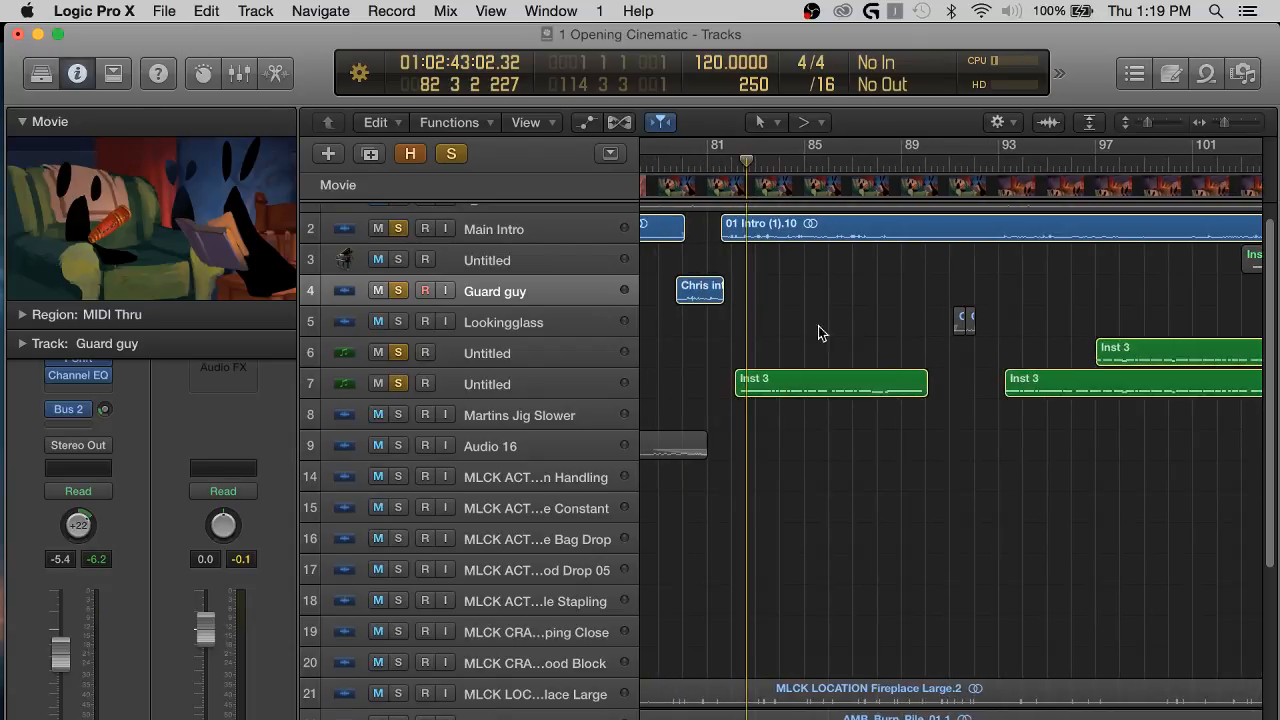
key(super+Right)
key(super+Right)
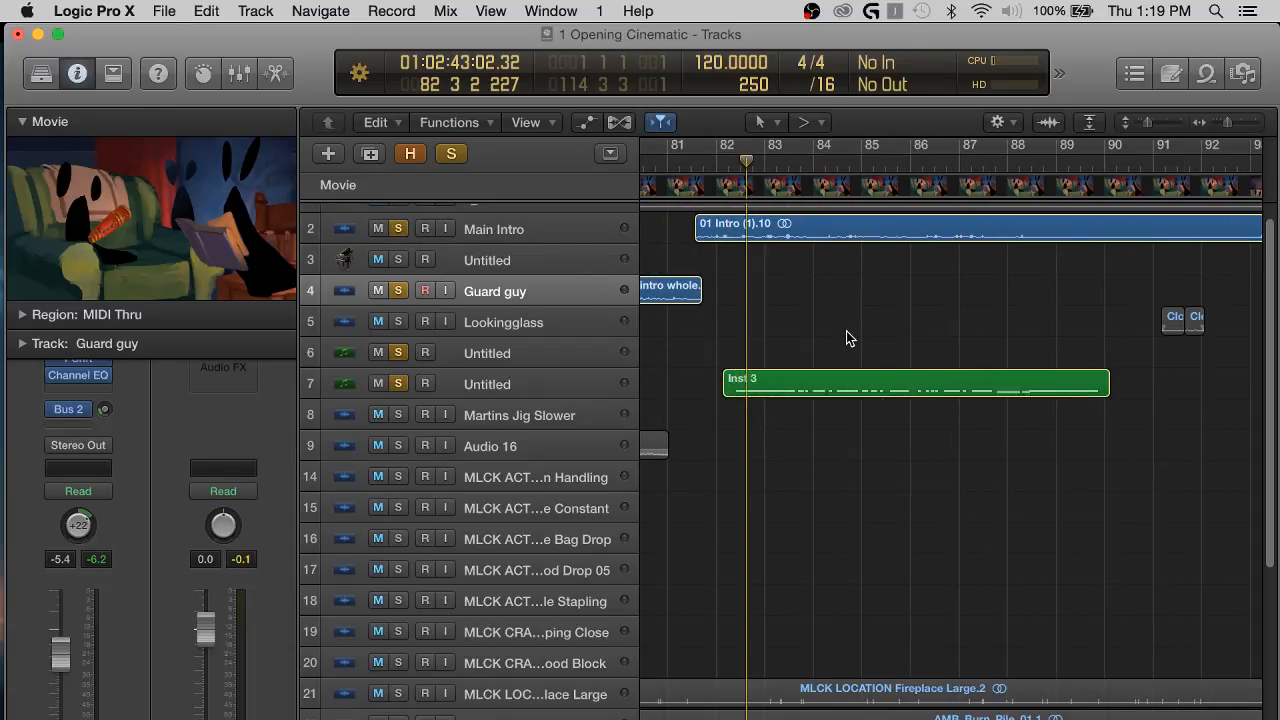
scroll(846, 331, down, 1)
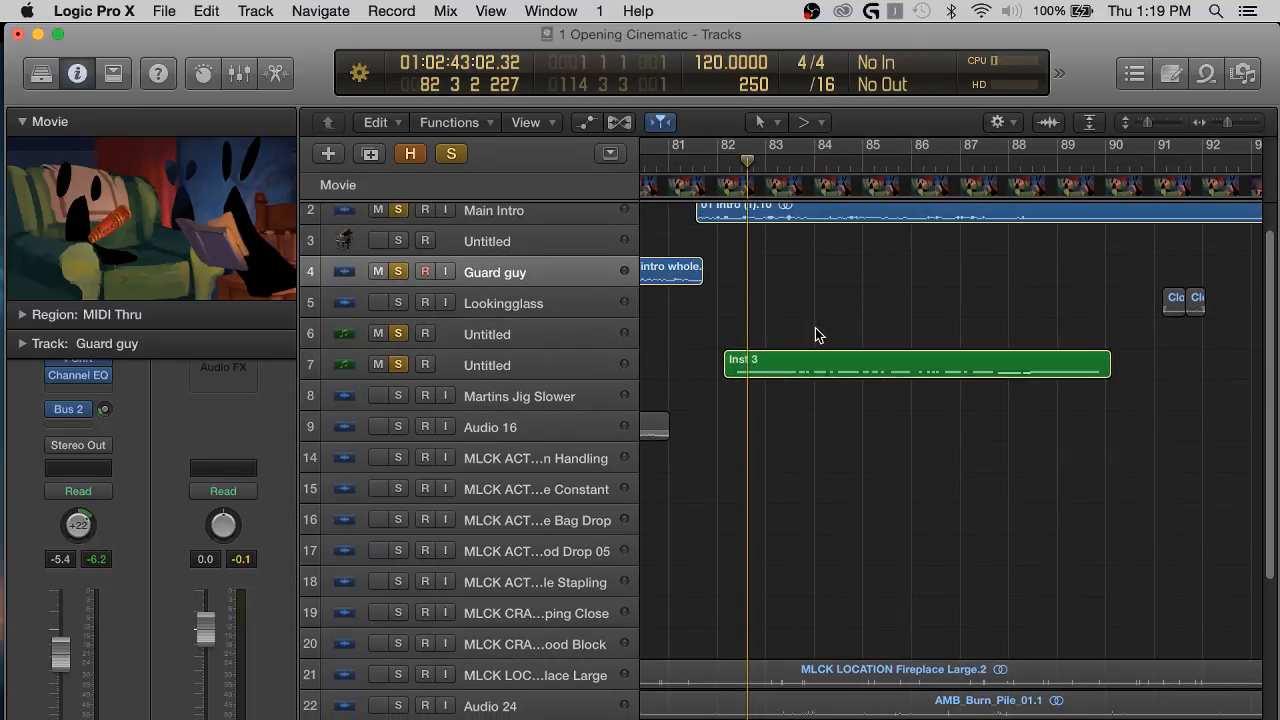
key(super+Down)
key(super+Down)
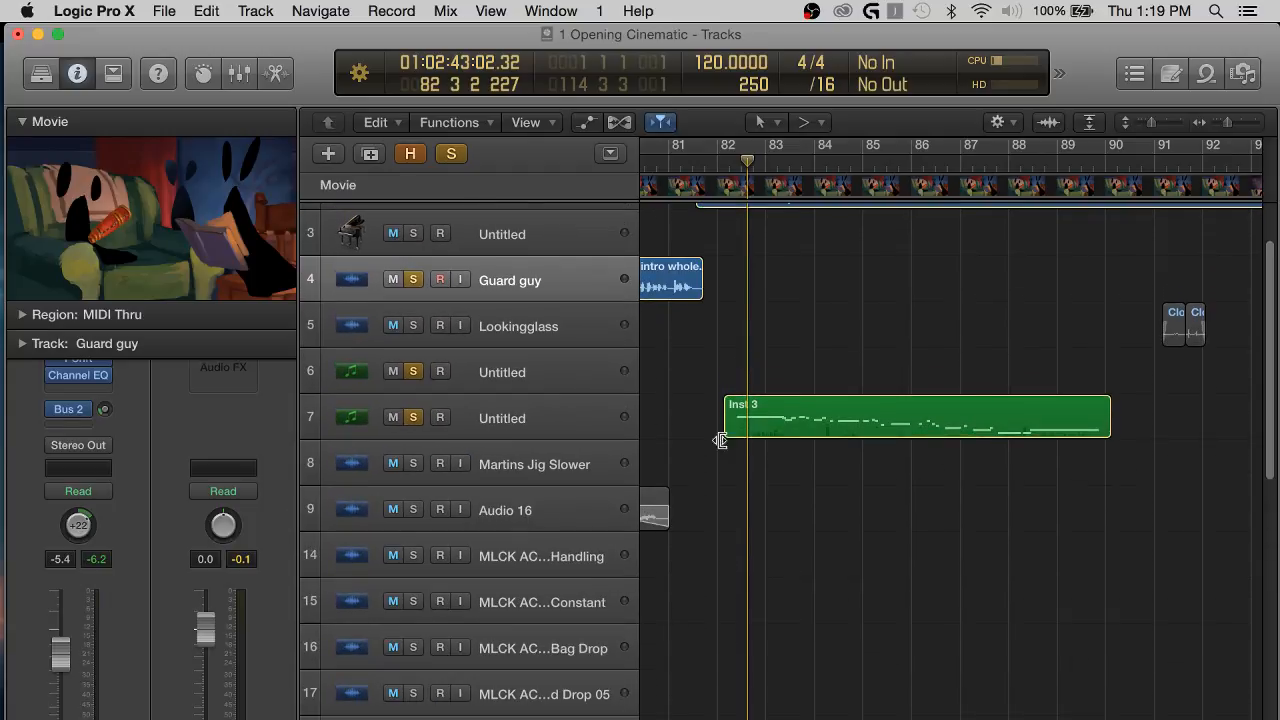
Select track 7 and listen to its first Inst 3 region against Main Intro from about bar 82 to bar 91.
click(563, 413)
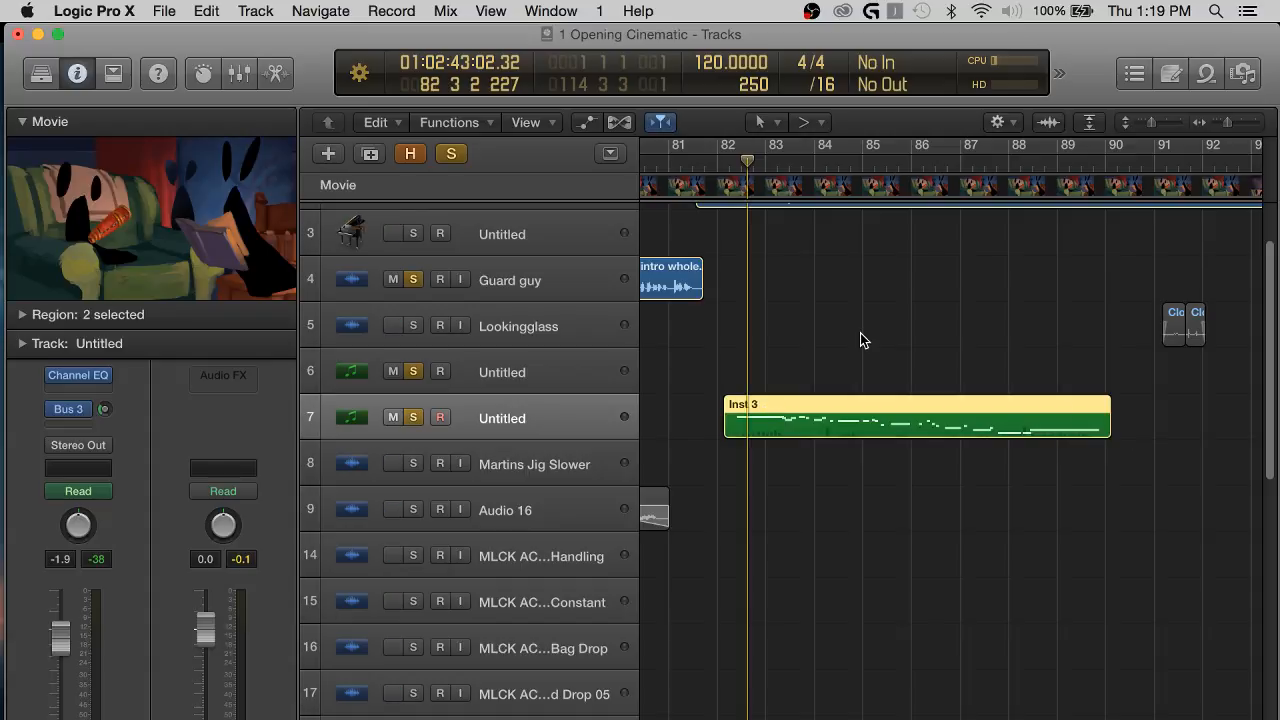
scroll(861, 340, up, 3)
scroll(861, 340, left, 2)
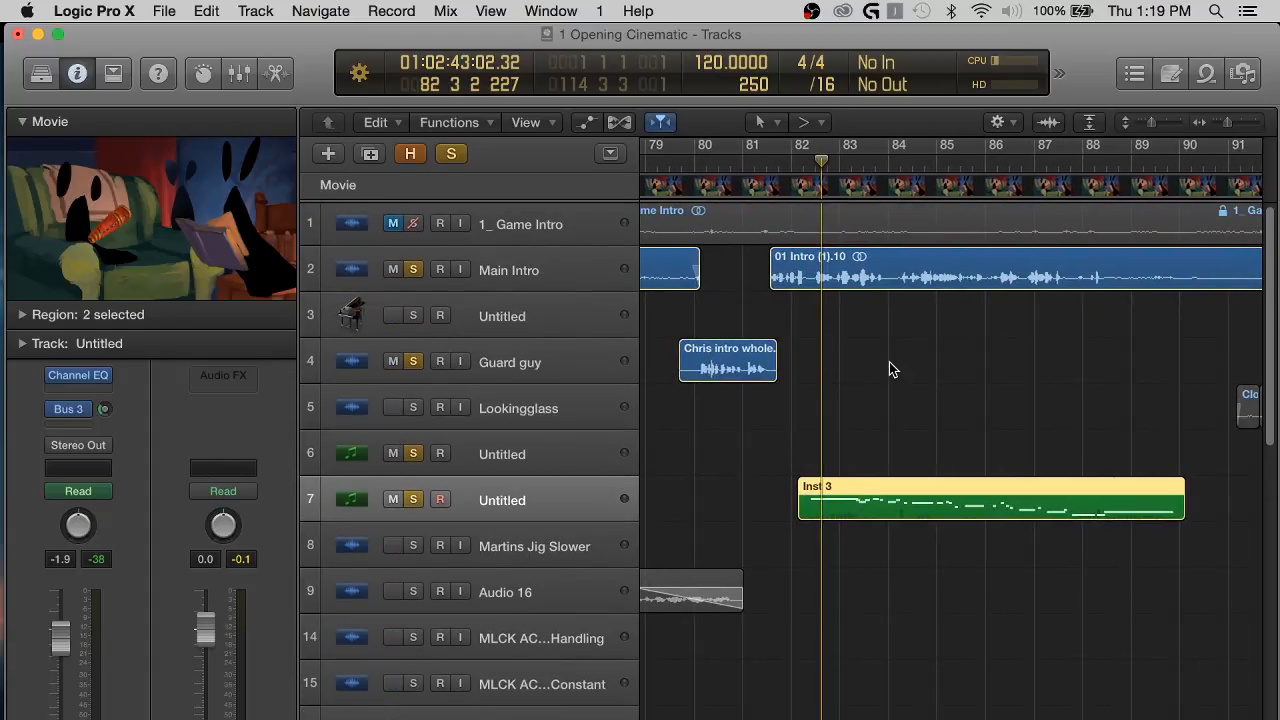
scroll(893, 370, right, 1)
scroll(893, 370, right, 3)
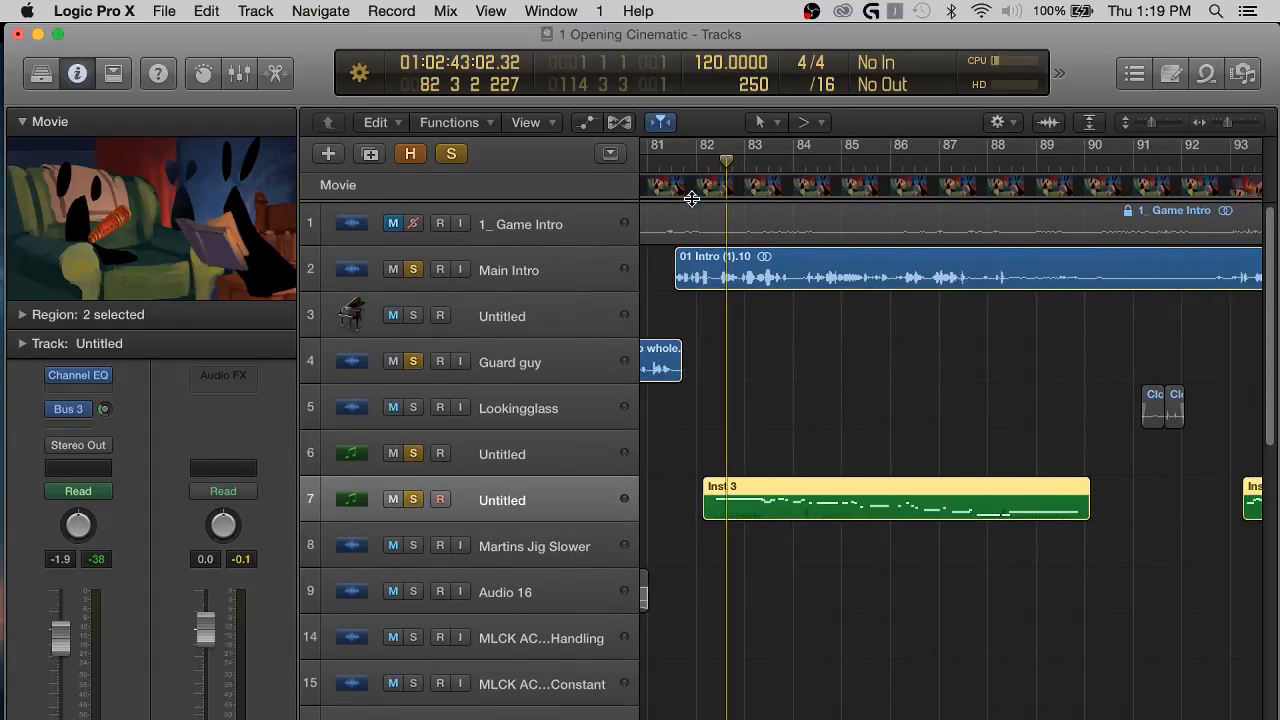
click(676, 163)
click(846, 394)
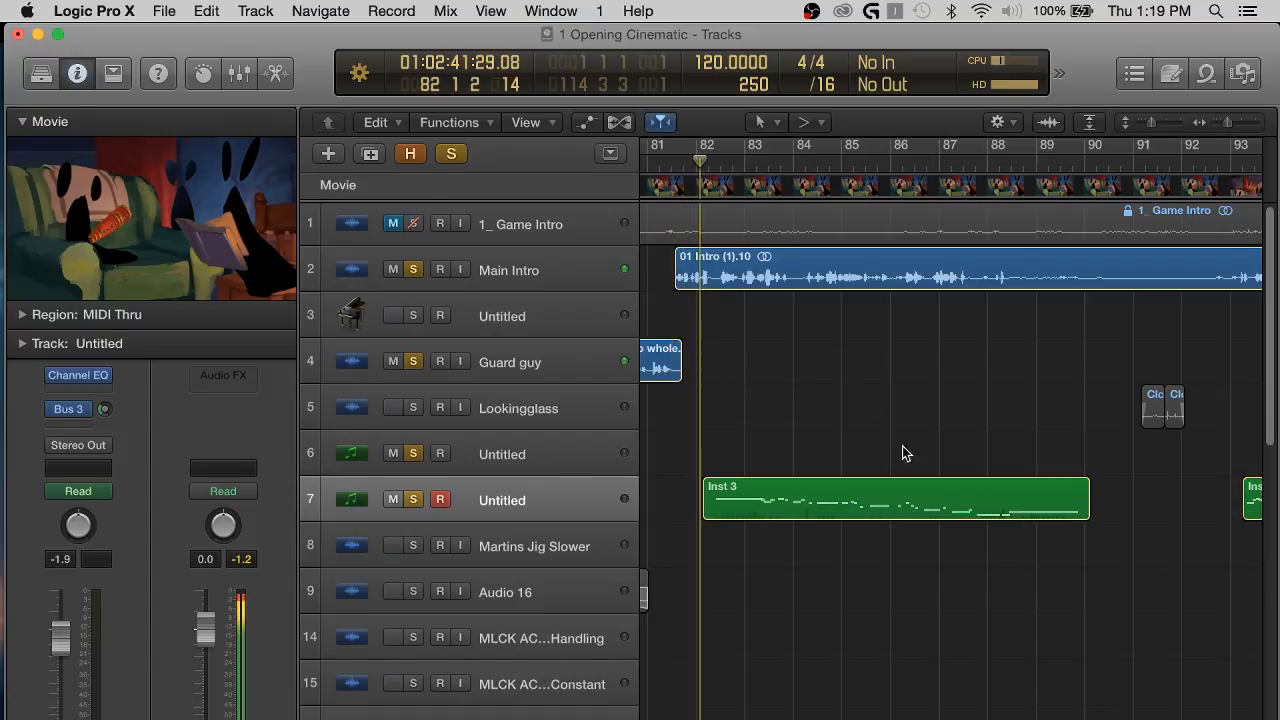
scroll(905, 455, right, 2)
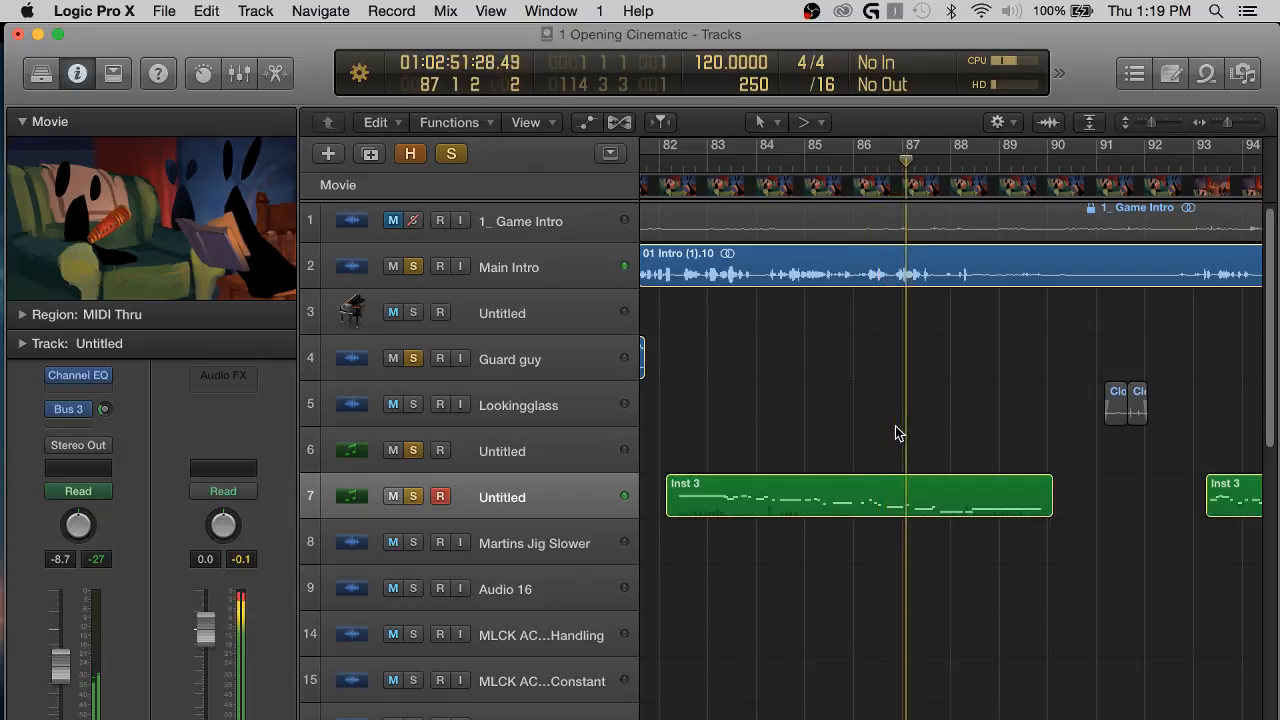
scroll(900, 440, right, 3)
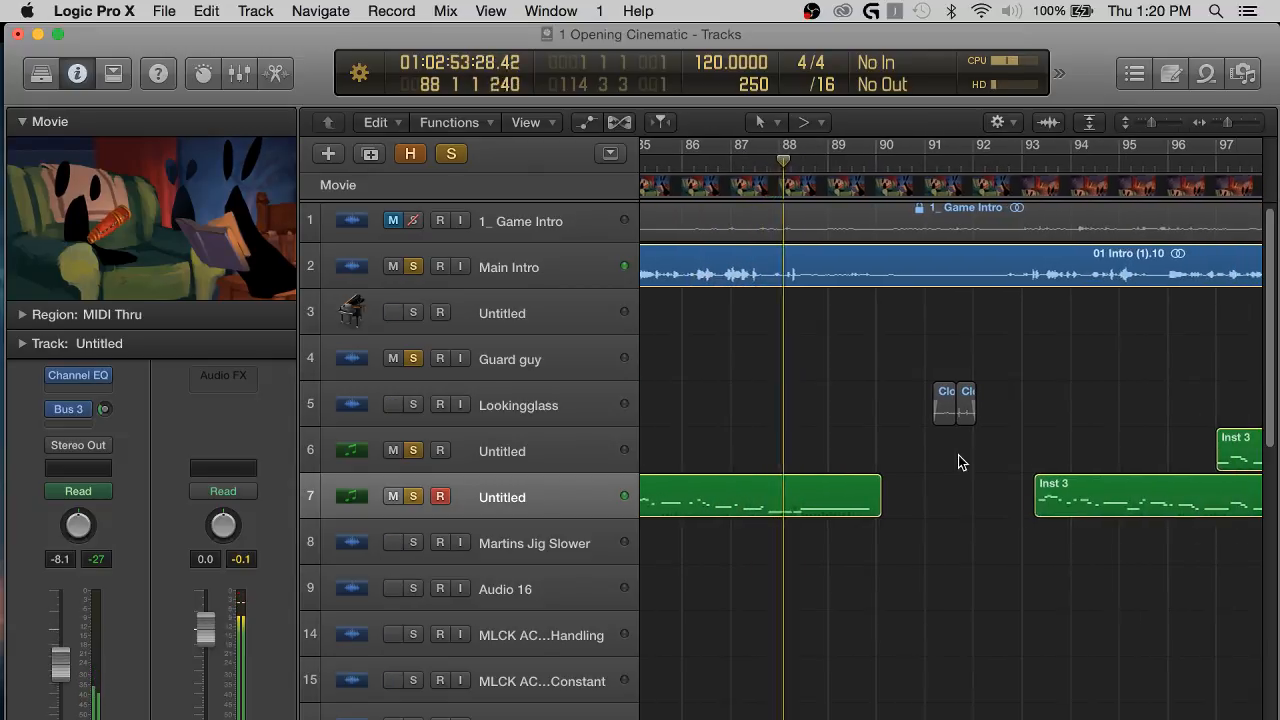
scroll(950, 460, down, 1)
scroll(940, 470, right, 2)
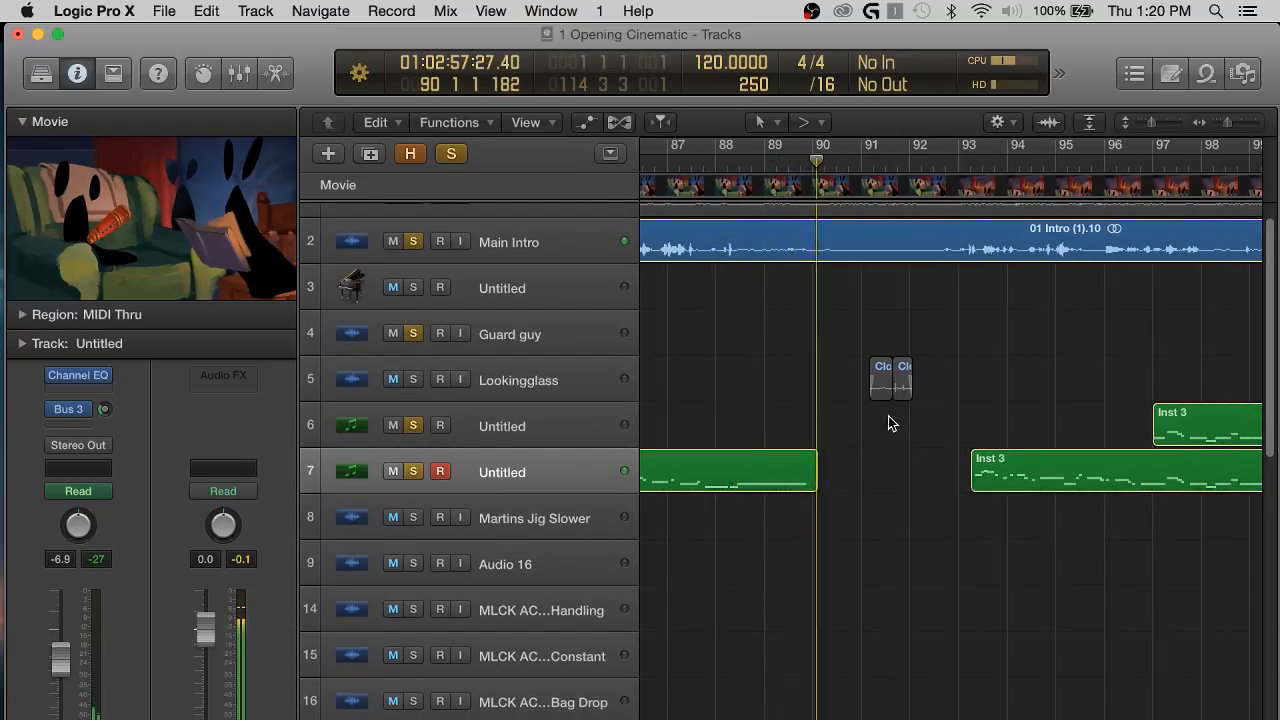
scroll(840, 425, right, 2)
key(space)
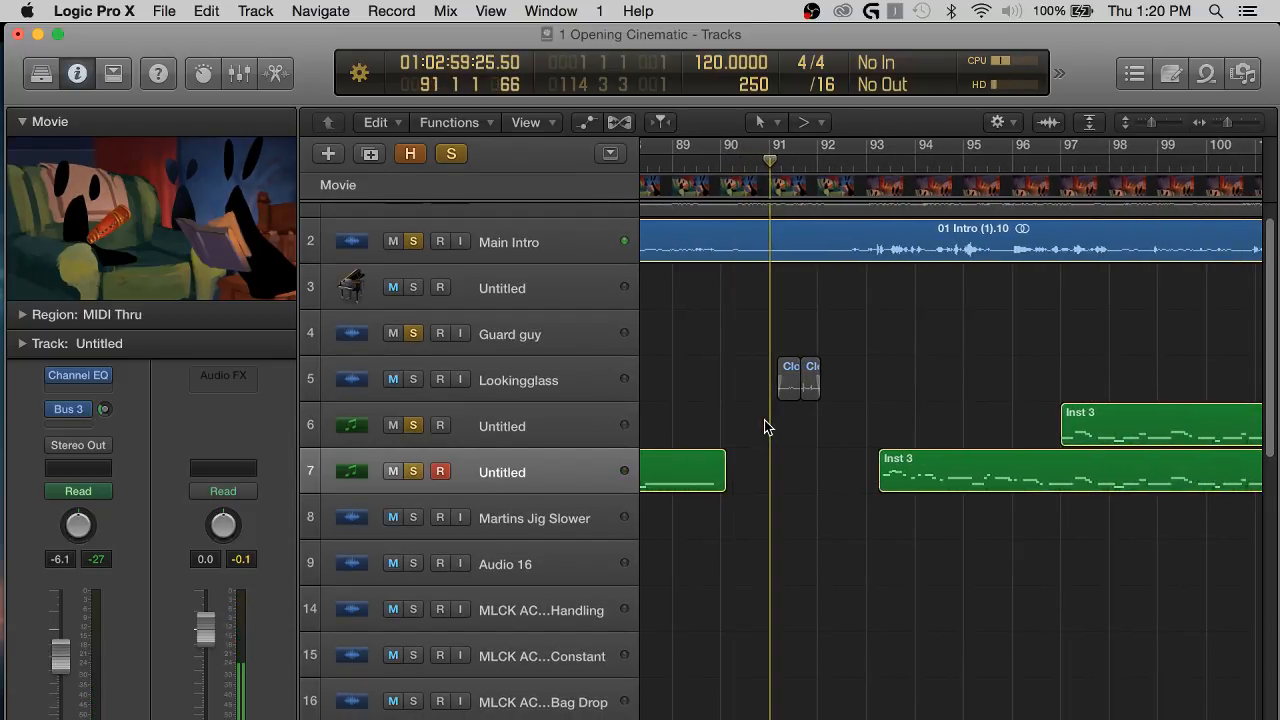
Examine the spacing between the Guard guy clip, the Lookingglass clips and the Inst 3 regions from about bar 79 to bar 97.
scroll(846, 405, left, 2)
scroll(877, 400, left, 8)
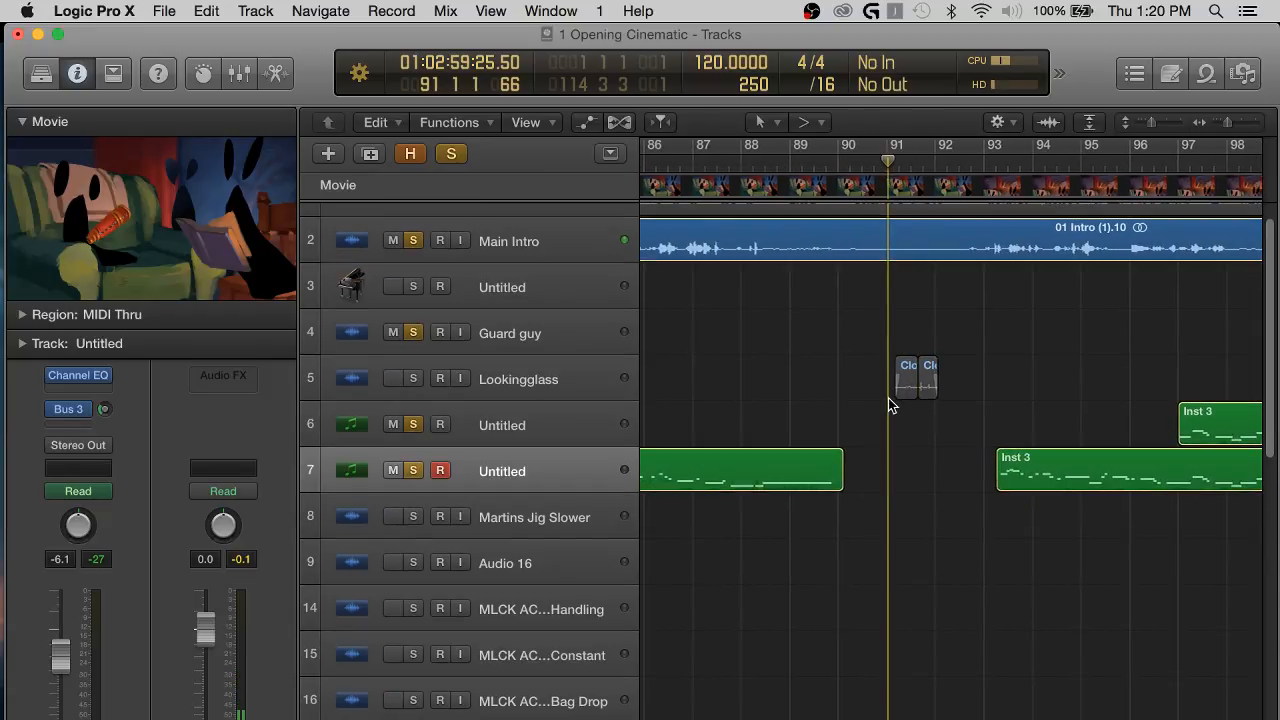
scroll(807, 413, left, 4)
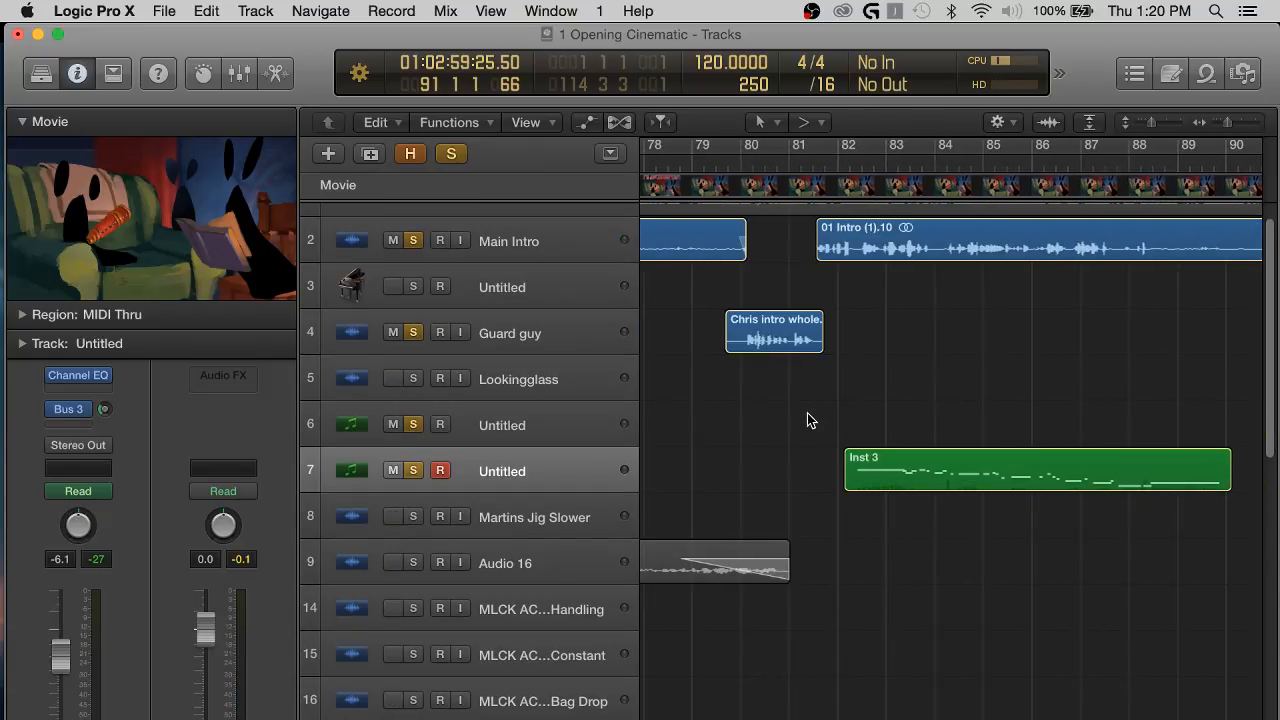
scroll(807, 413, right, 3)
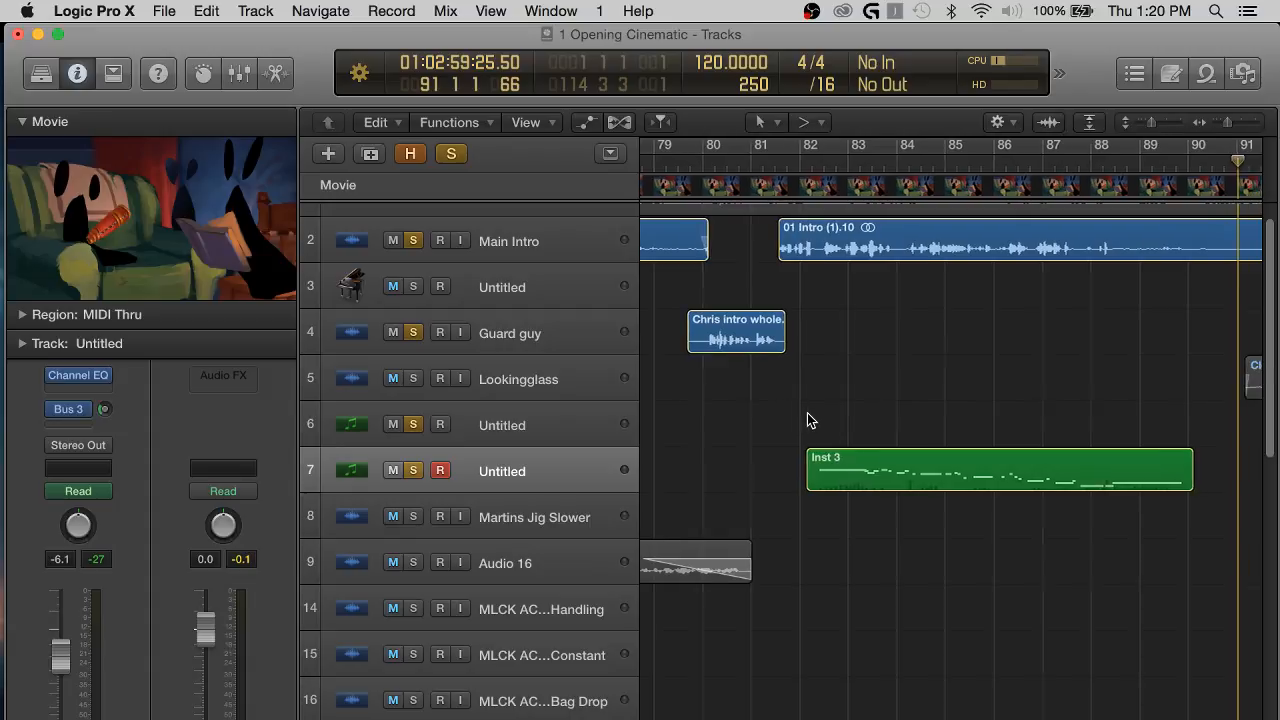
scroll(807, 413, left, 1)
scroll(807, 413, left, 1)
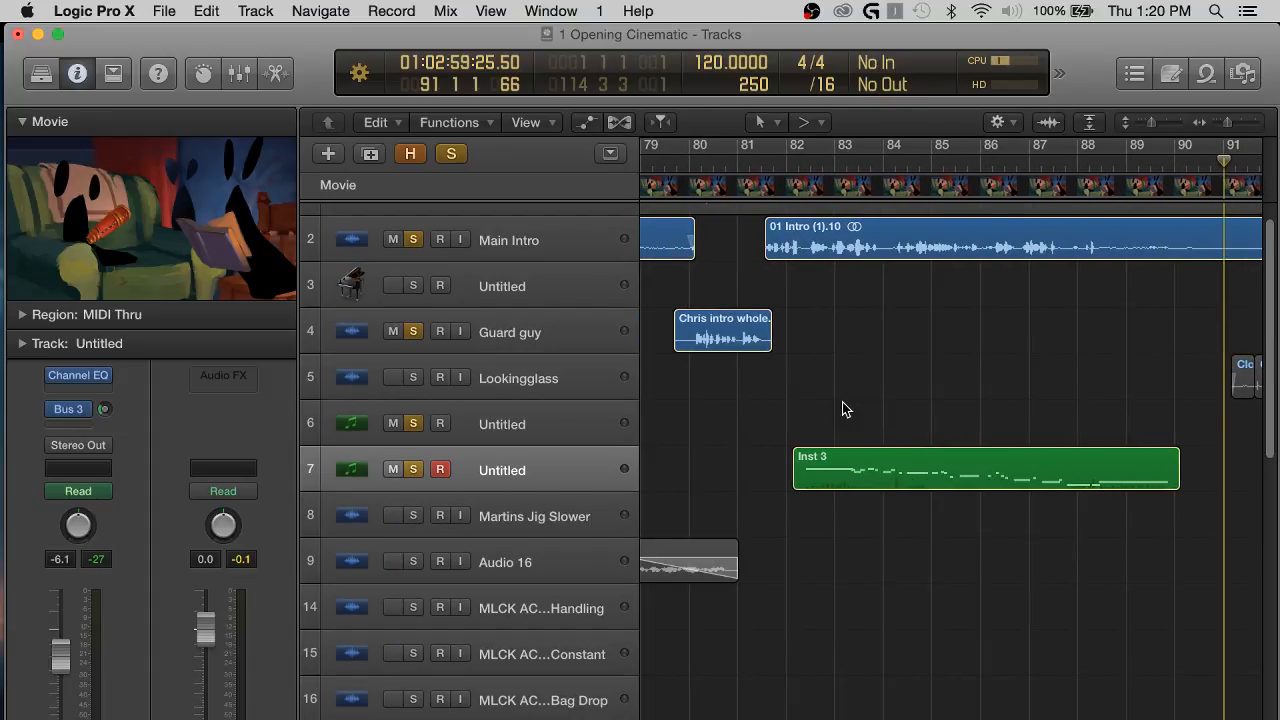
scroll(845, 405, right, 2)
scroll(1068, 412, right, 4)
scroll(1068, 412, right, 8)
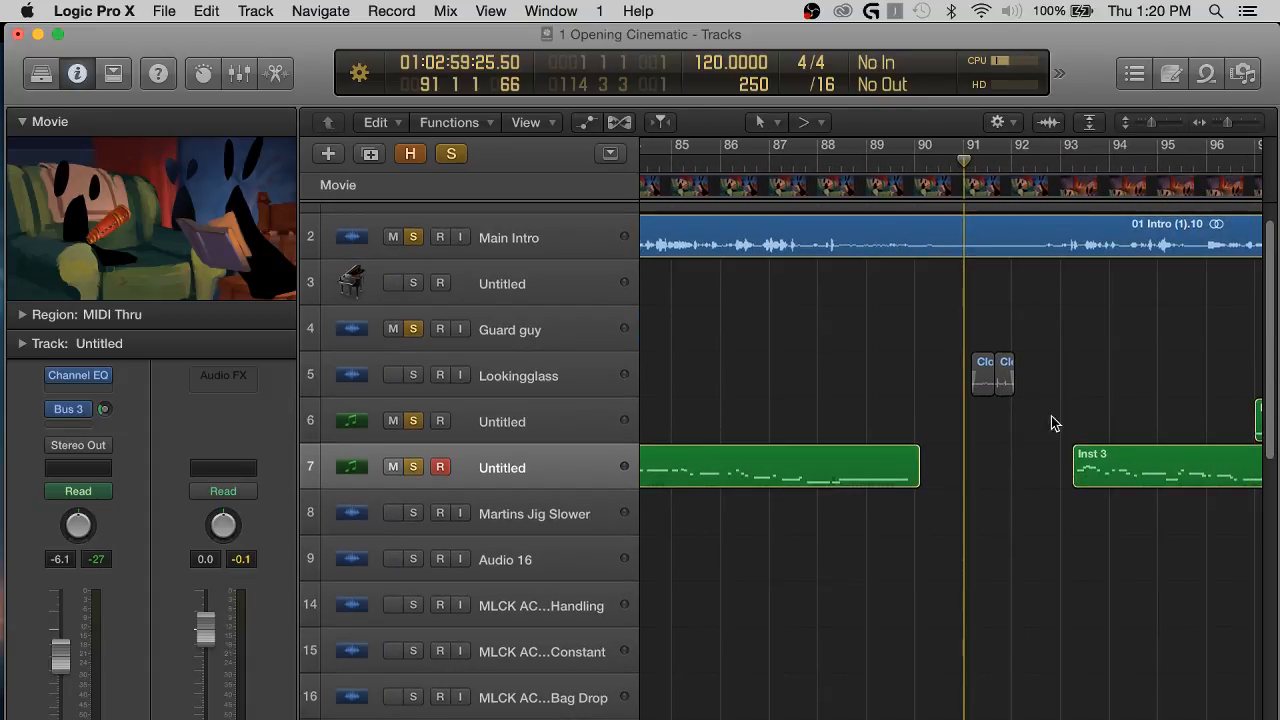
Solo the Lookingglass track and listen on from about bar 91 into the second Inst 3 region on track 7.
scroll(995, 413, left, 2)
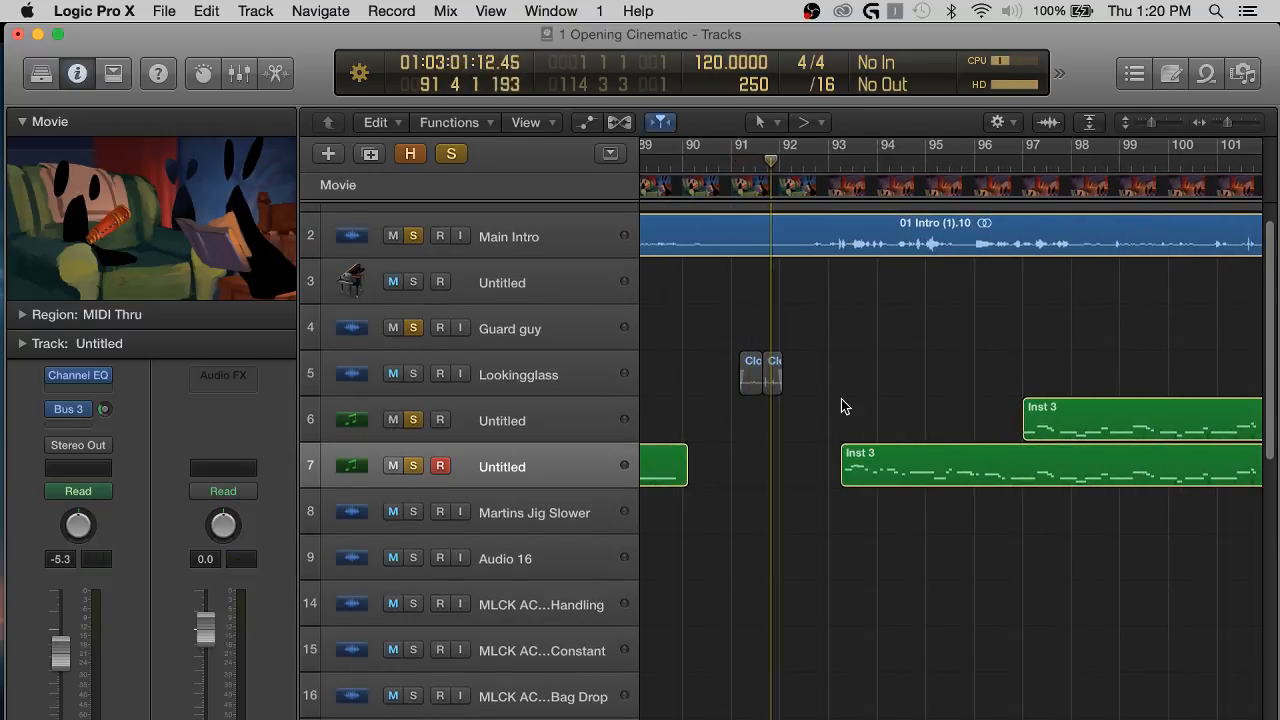
click(413, 374)
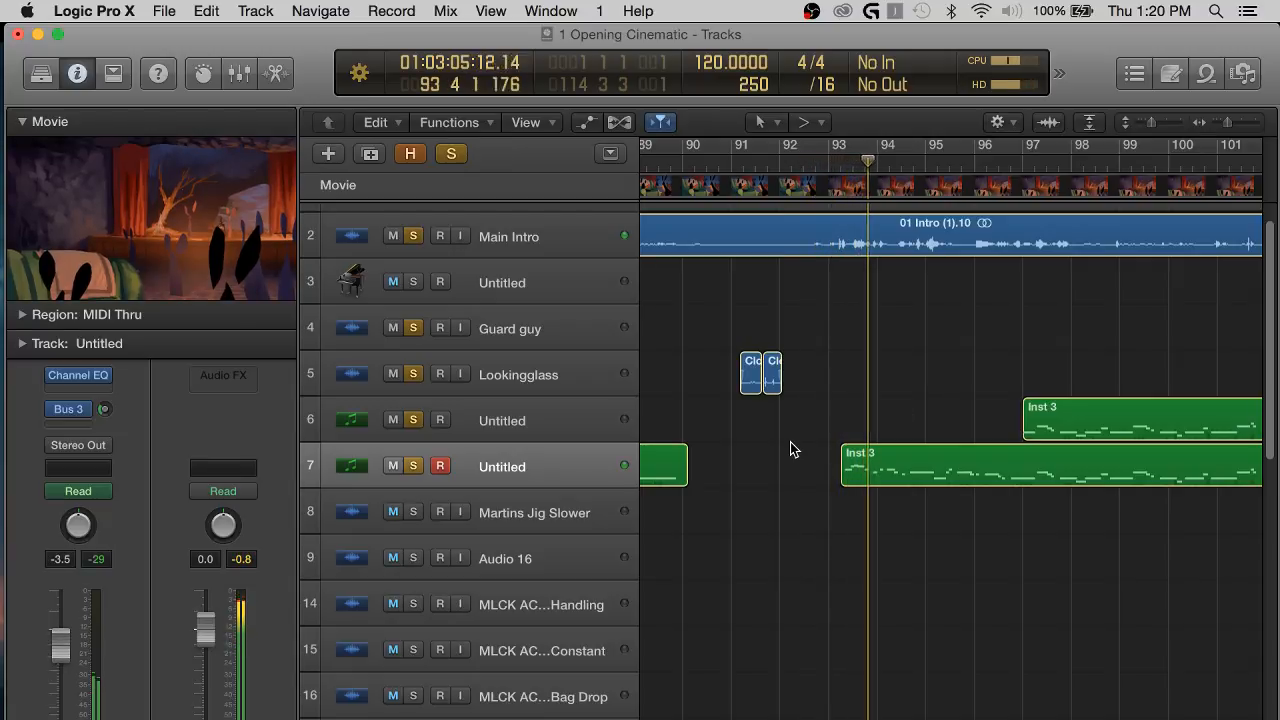
scroll(790, 442, right, 3)
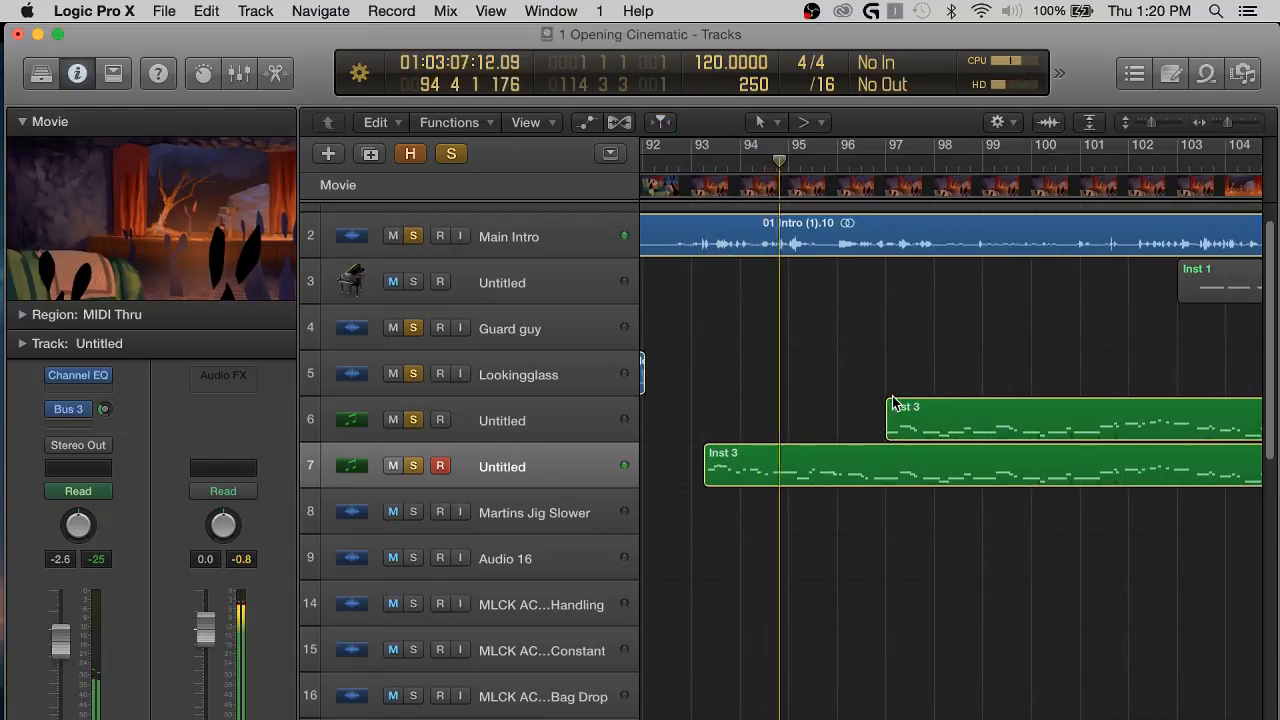
scroll(892, 396, right, 5)
Select the later Inst 3 regions on tracks 6 and 7 together with Inst 1, listening on to about bar 102.
drag(1008, 613, 1051, 263)
scroll(845, 405, left, 4)
scroll(845, 405, left, 1)
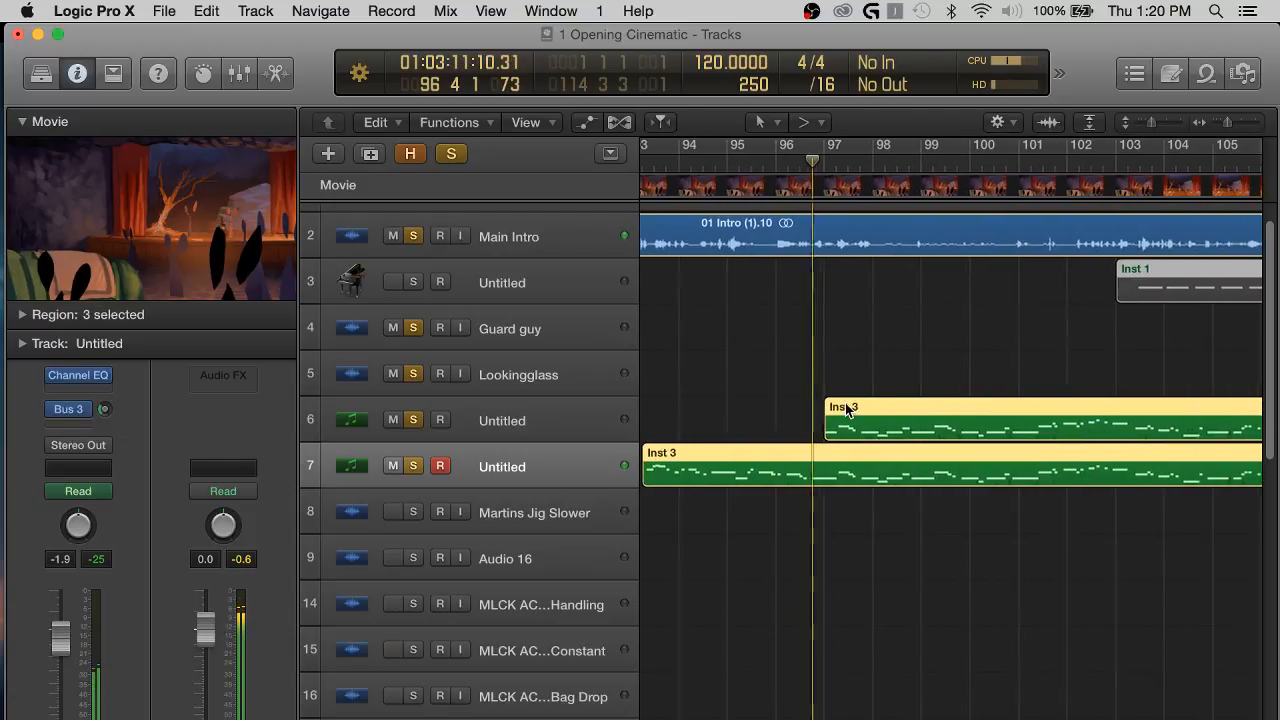
key(super+Left)
key(super+Left)
scroll(845, 405, right, 2)
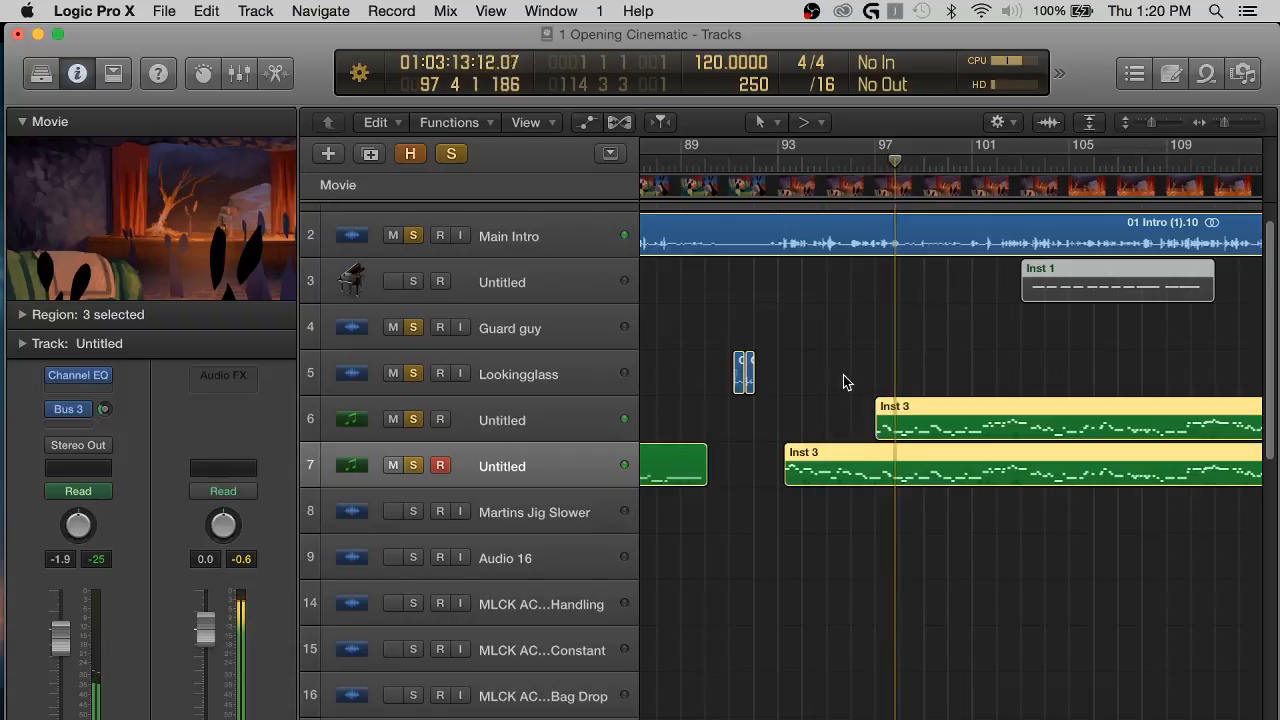
click(811, 384)
drag(914, 597, 1043, 273)
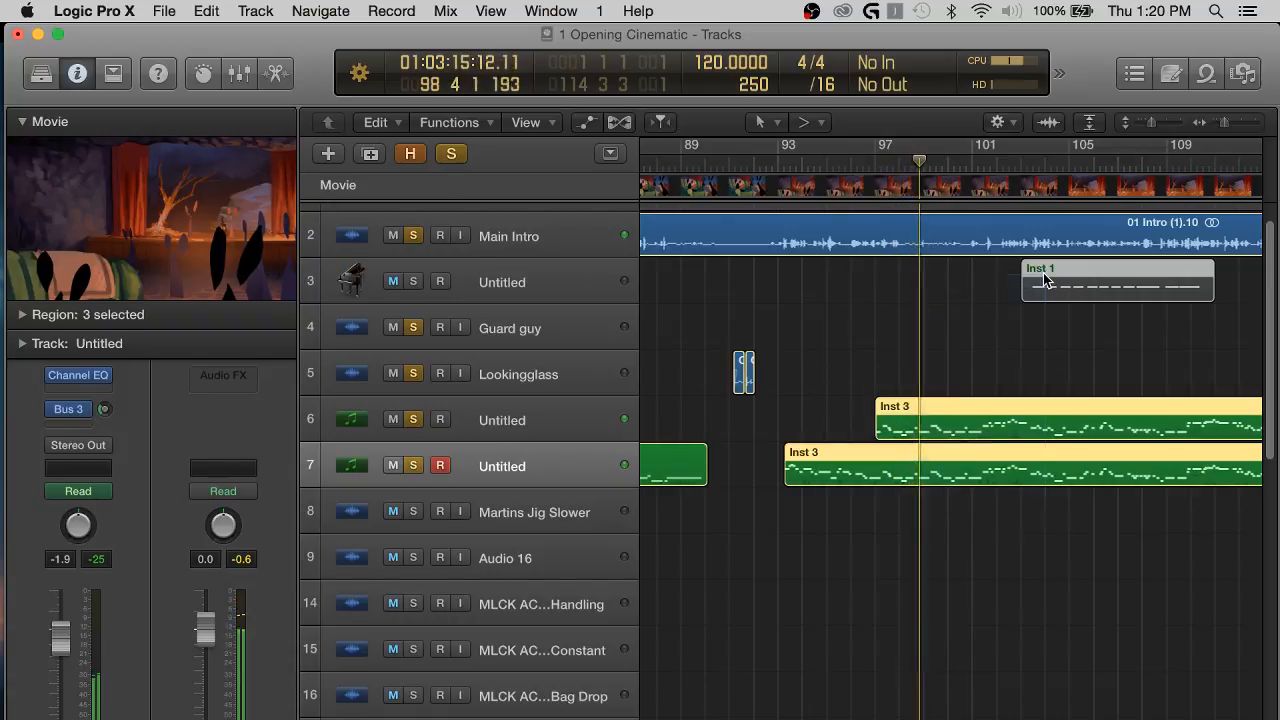
scroll(1008, 398, right, 3)
scroll(920, 371, right, 8)
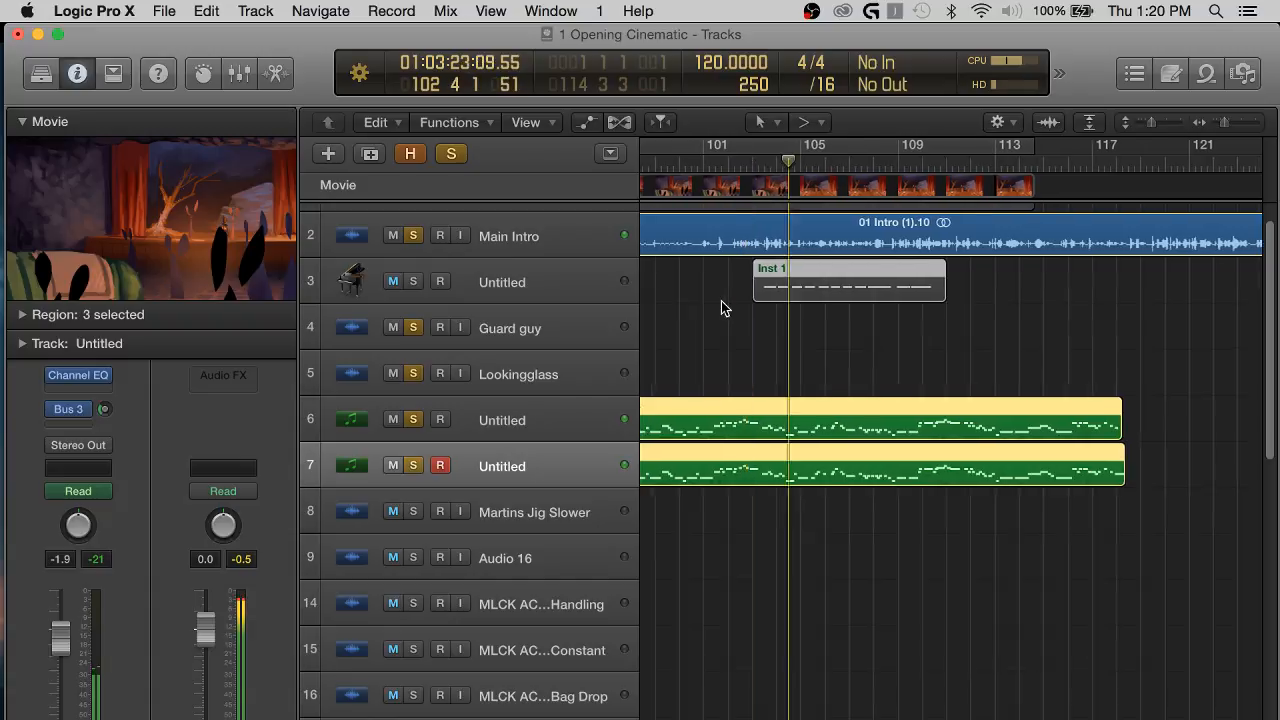
Move the selected Inst 3 and Inst 1 regions later so that the track 7 region starts at bar 102, then deselect them.
scroll(720, 306, left, 3)
scroll(789, 323, left, 3)
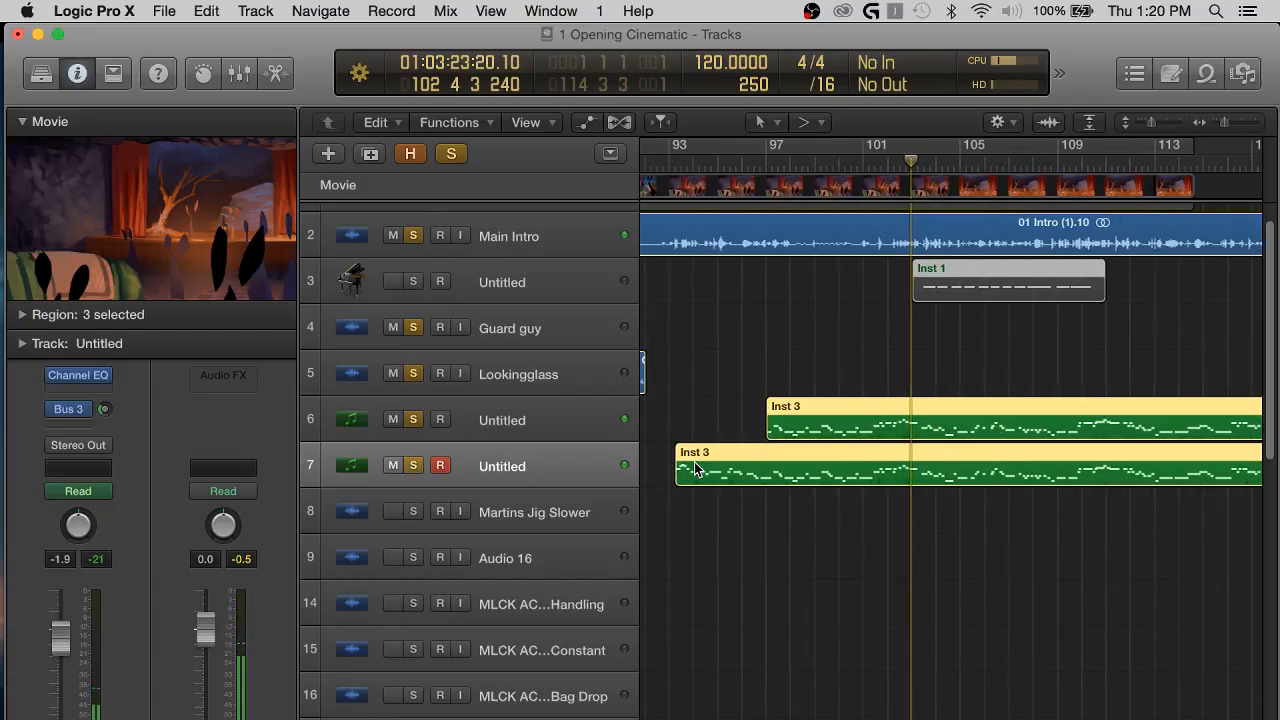
drag(697, 468, 910, 458)
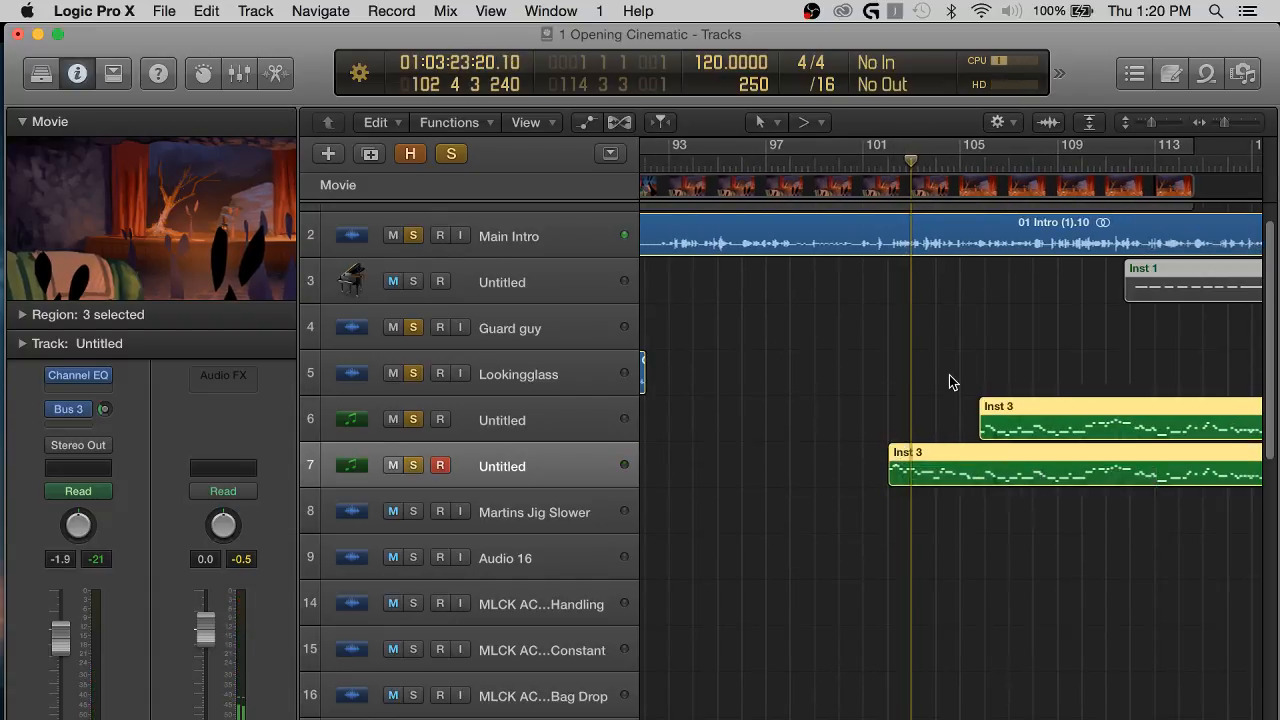
click(949, 382)
Reselect the later Inst 3 regions and Inst 1, and shift them about half a bar later, to around bar 102.5.
key(super+Right)
key(super+Right)
scroll(945, 350, right, 5)
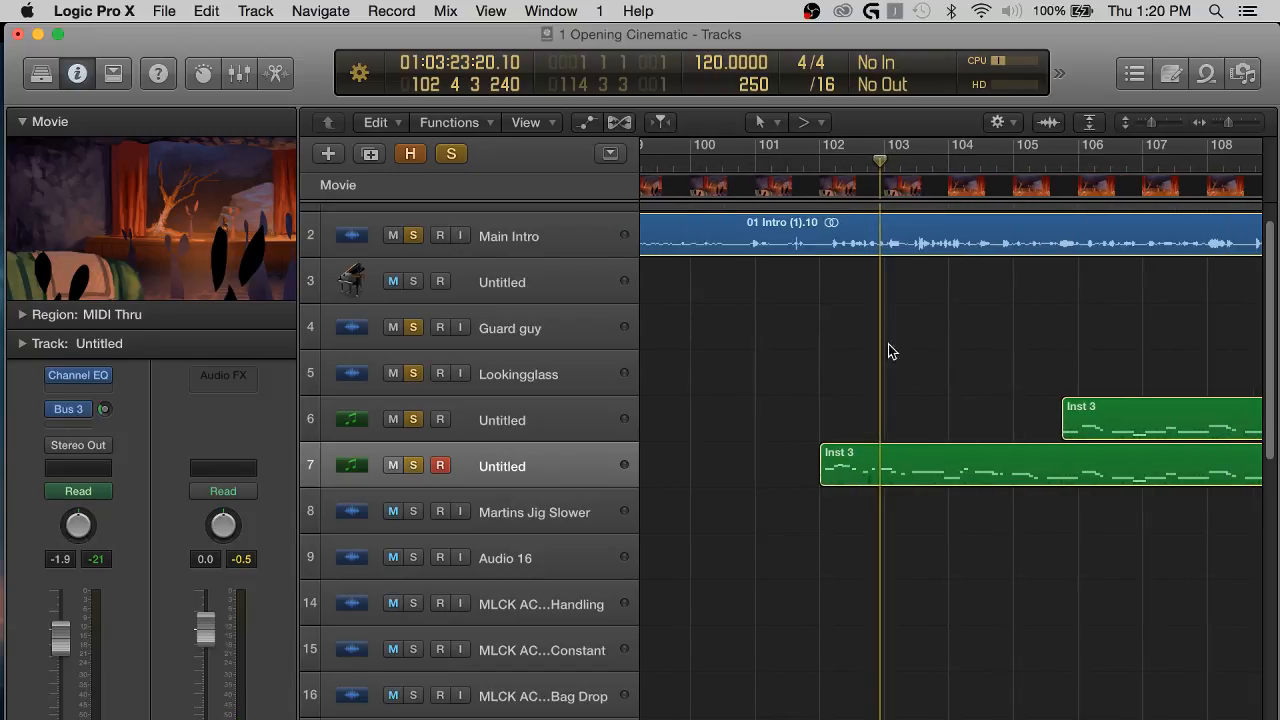
drag(1129, 606, 1162, 400)
scroll(1162, 400, right, 5)
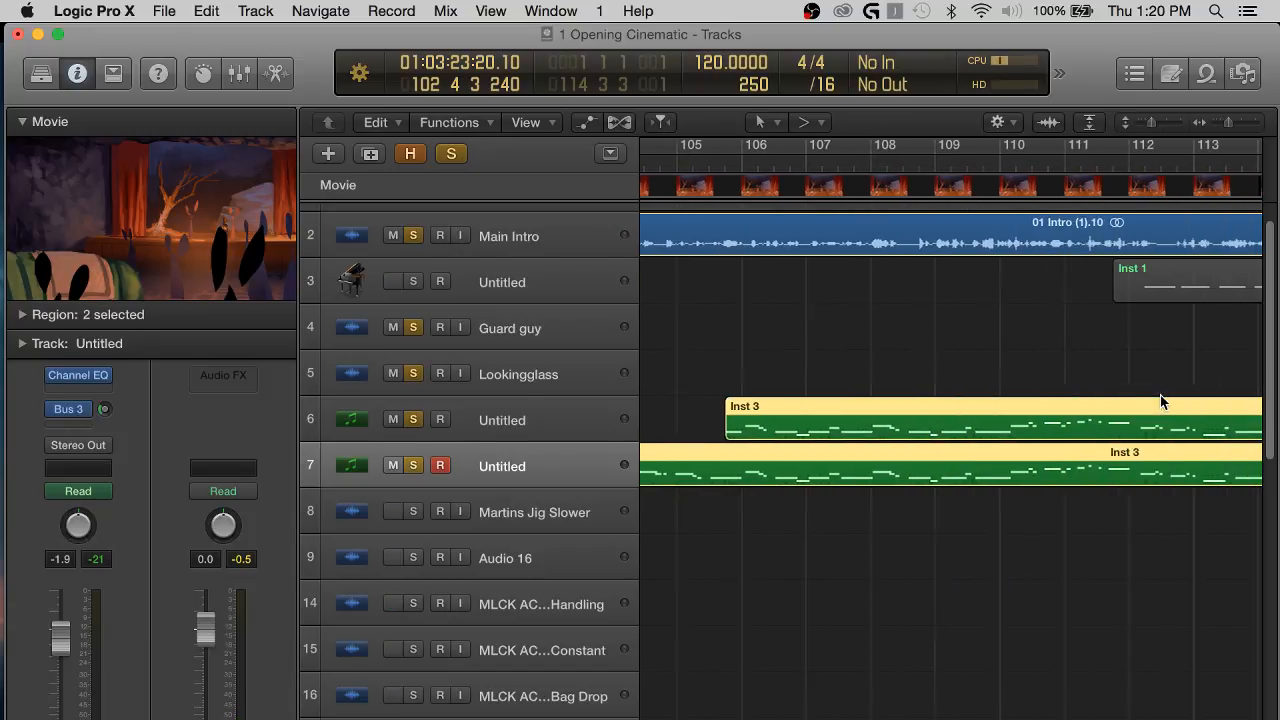
scroll(828, 357, left, 10)
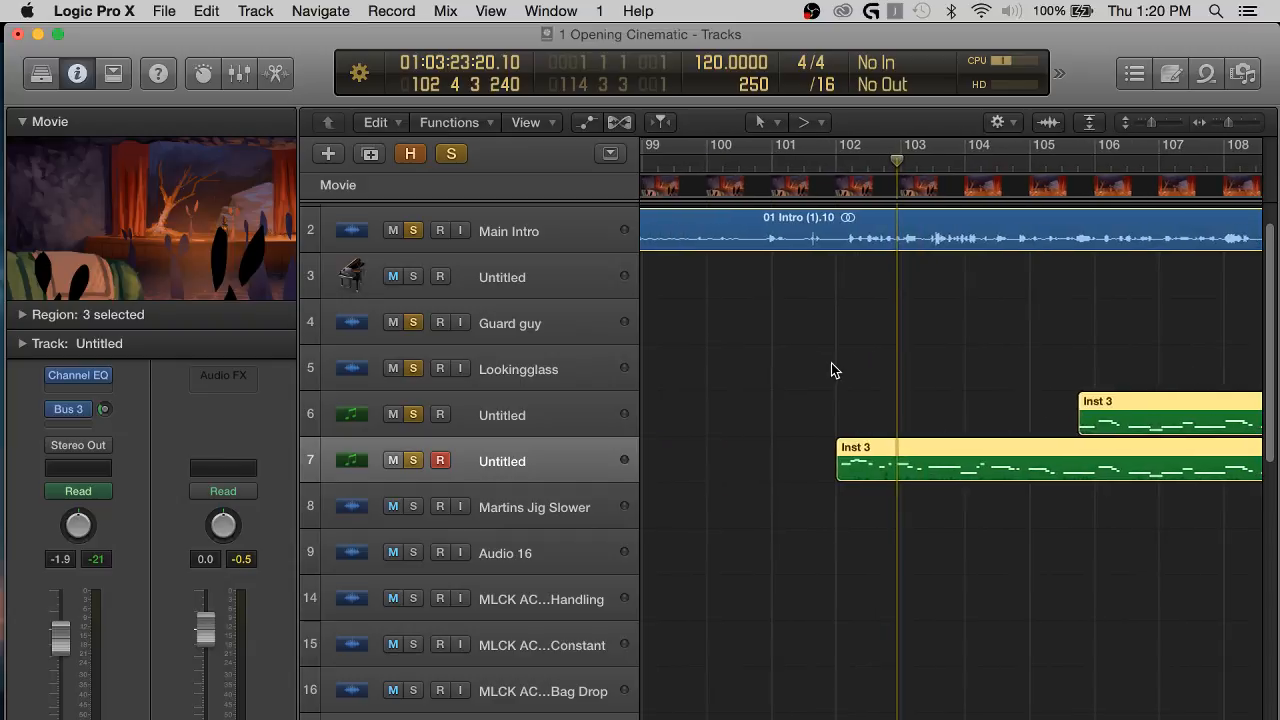
drag(868, 463, 900, 465)
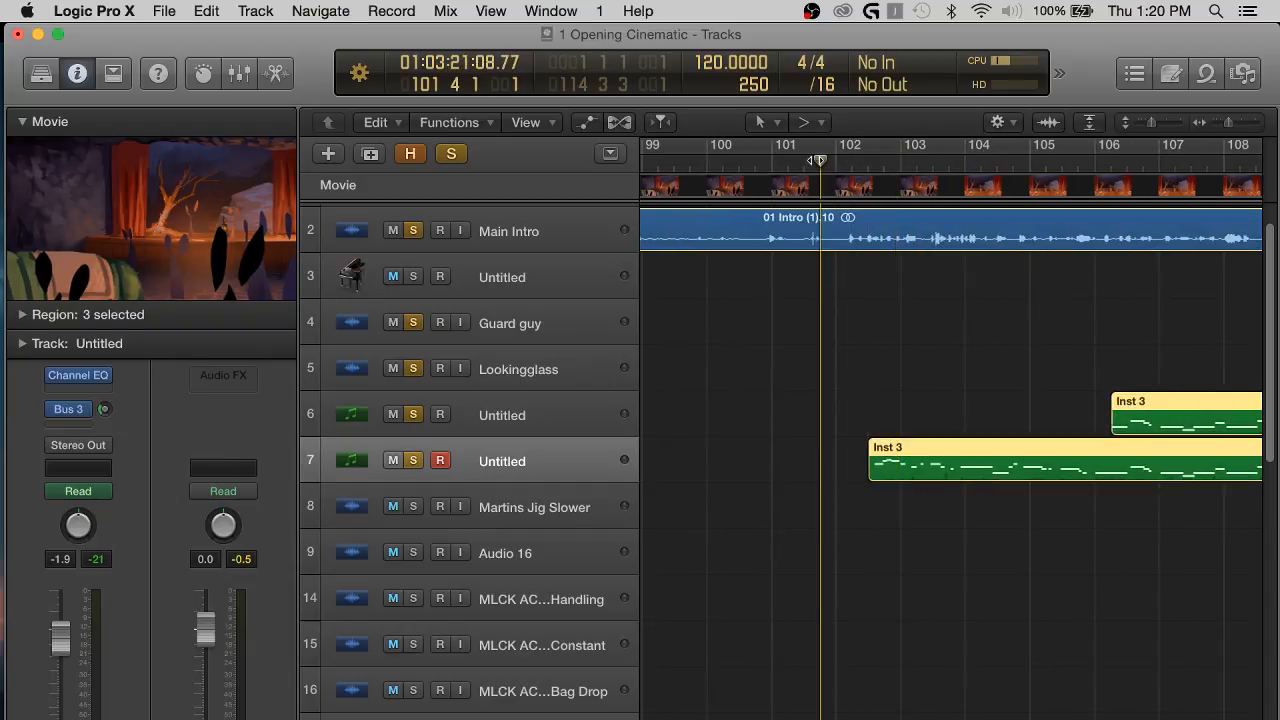
Deselect the regions and listen to the shifted Inst 3 regions with Main Intro from about bar 102 to bar 107.
key(space)
click(791, 373)
scroll(791, 373, right, 1)
key(super+Left)
key(super+Left)
key(super+Left)
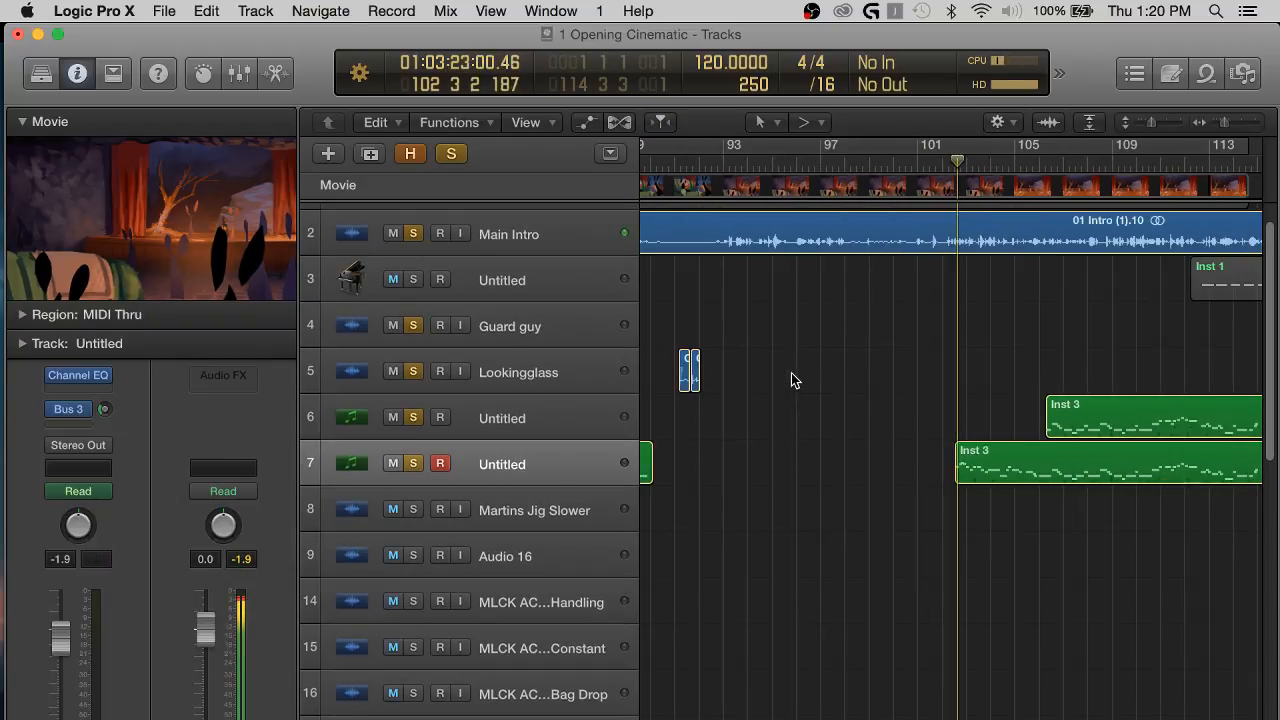
scroll(832, 393, right, 5)
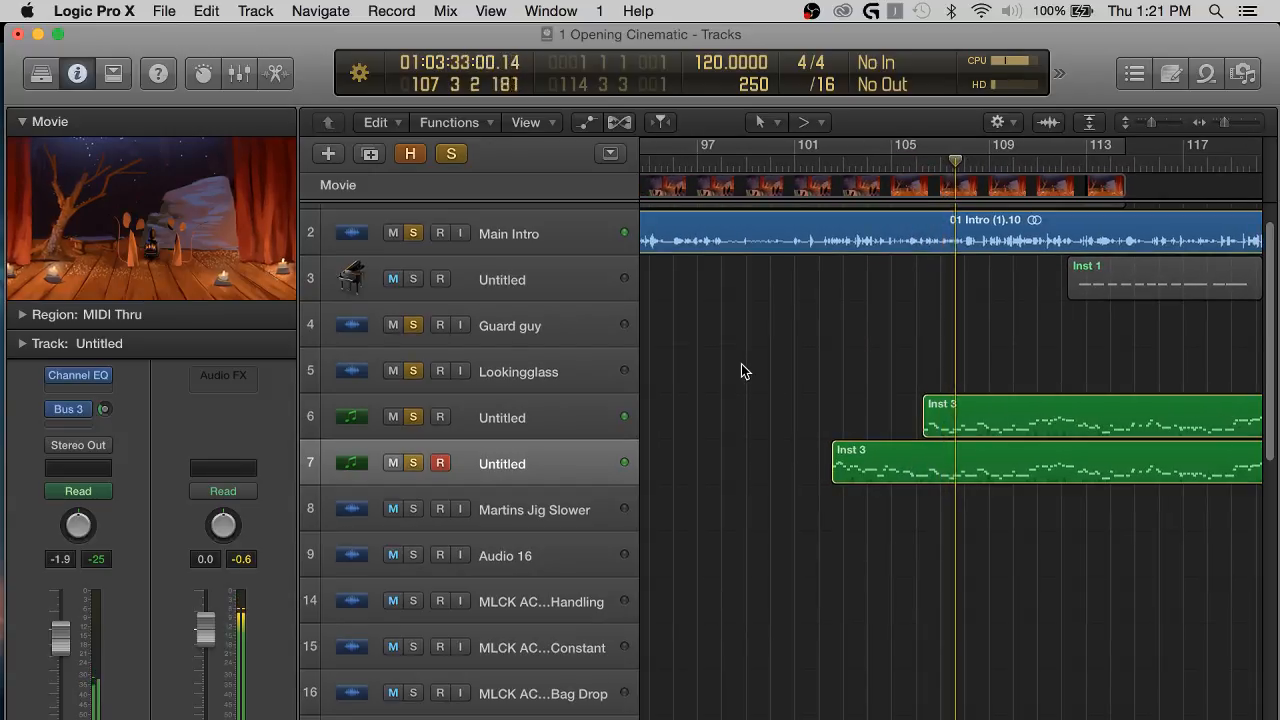
Solo the piano track 3 and listen to its Inst 1 region with the other soloed tracks to about bar 117.
click(413, 280)
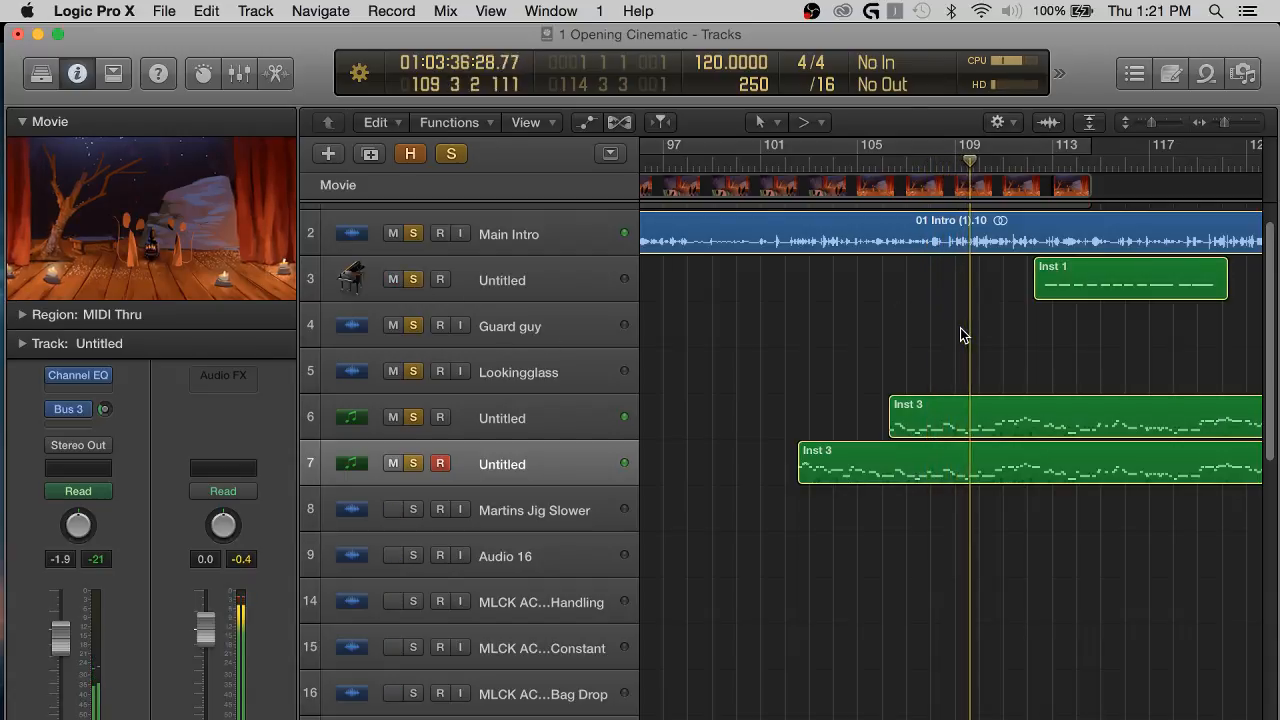
scroll(951, 327, up, 3)
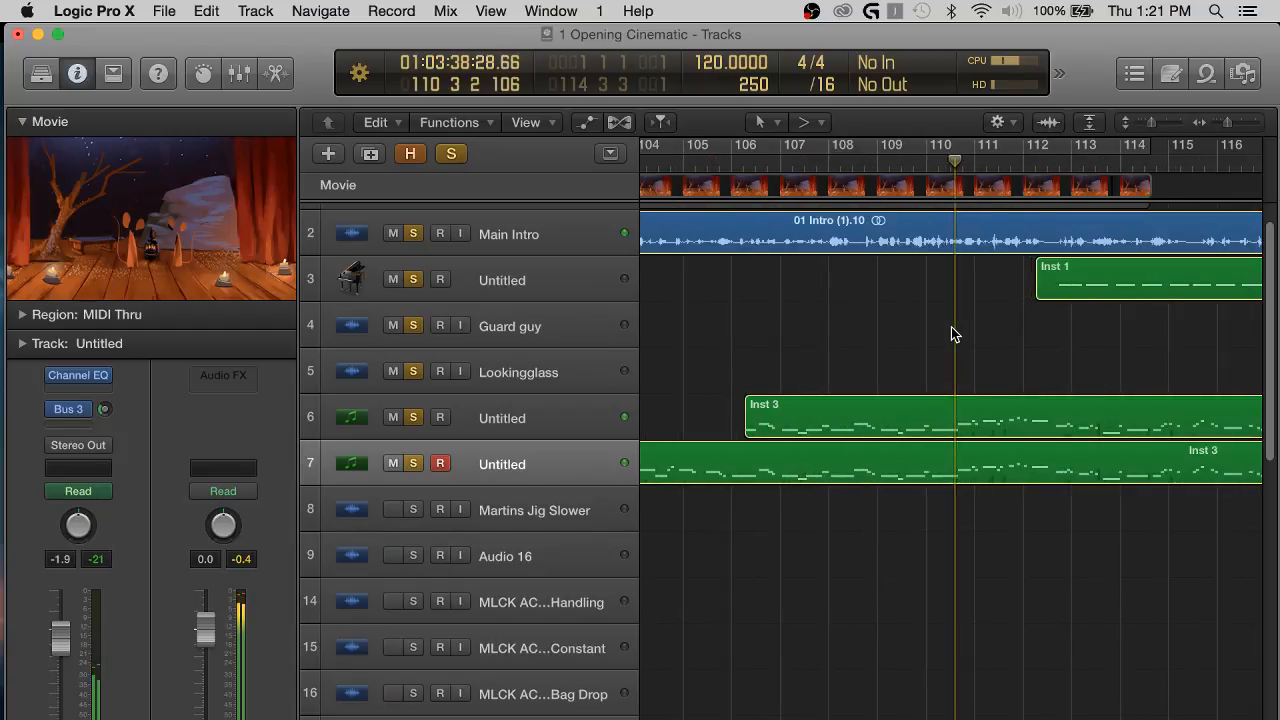
scroll(951, 327, right, 2)
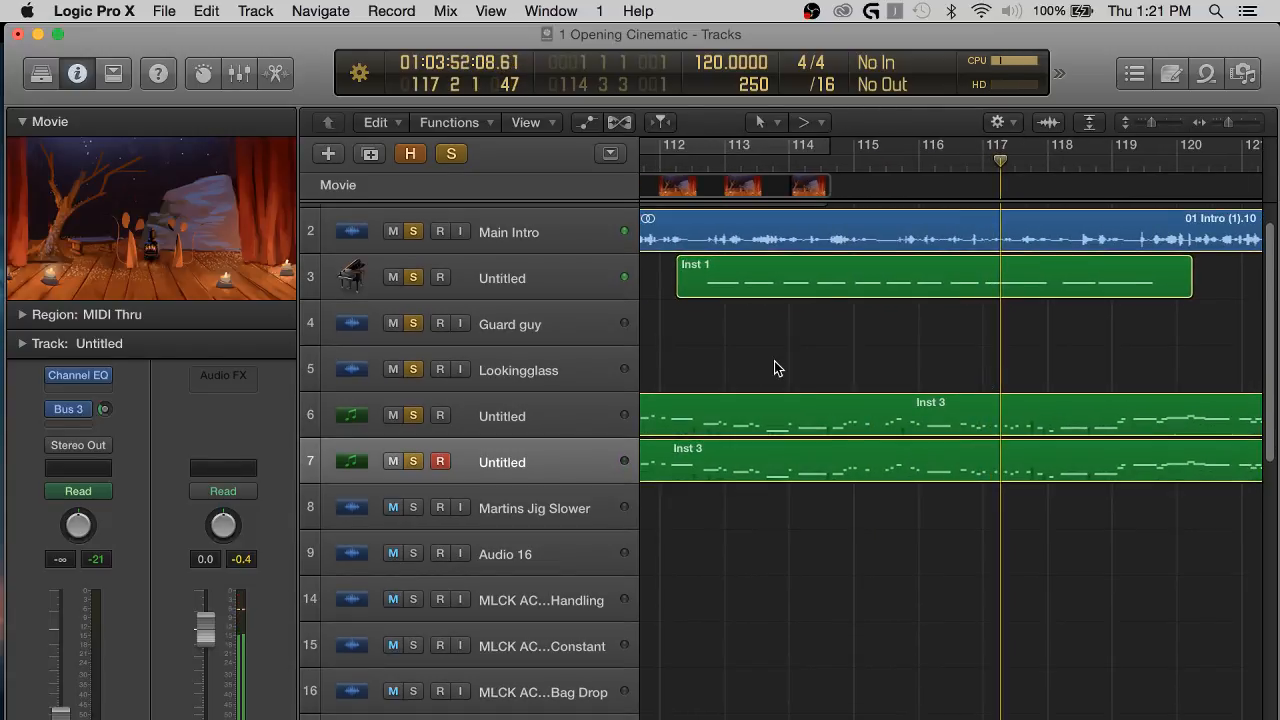
Return the playhead to bar 82, just before the first Inst 3 region on track 7.
scroll(778, 368, right, 1)
scroll(778, 368, left, 3)
scroll(778, 368, down, 5)
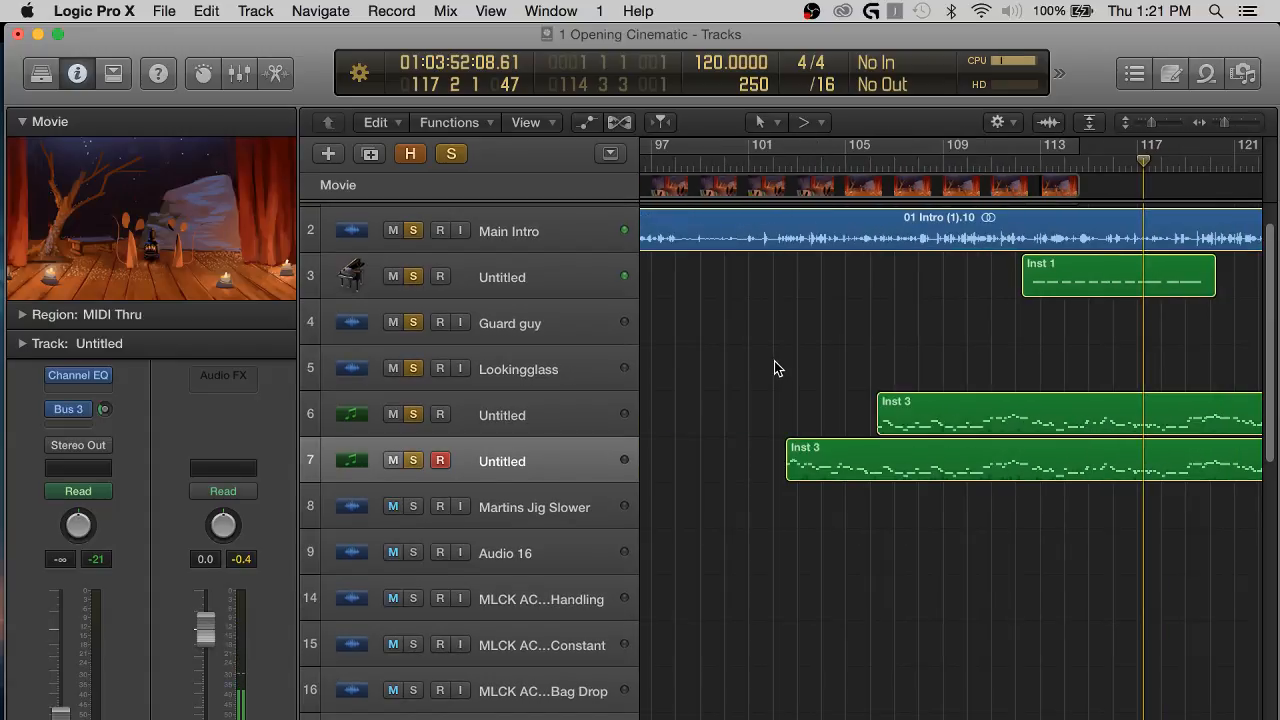
scroll(775, 362, right, 4)
scroll(824, 317, left, 6)
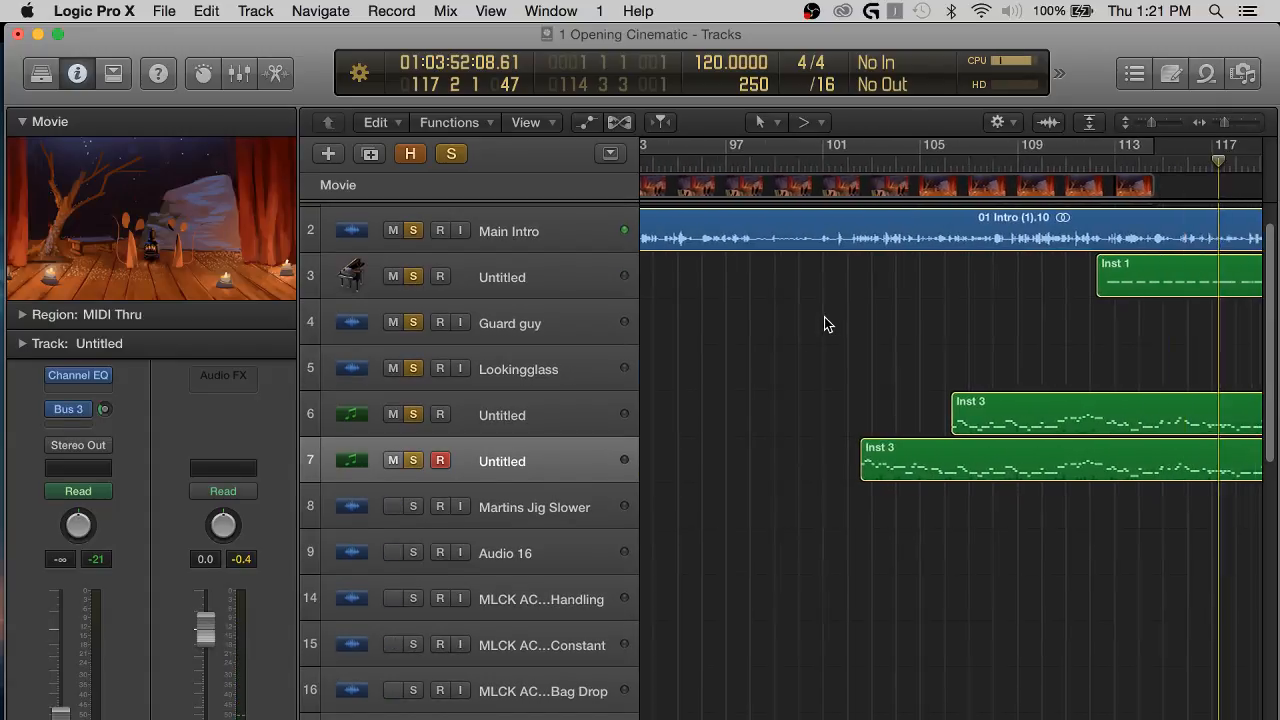
scroll(963, 316, right, 1)
scroll(966, 313, left, 6)
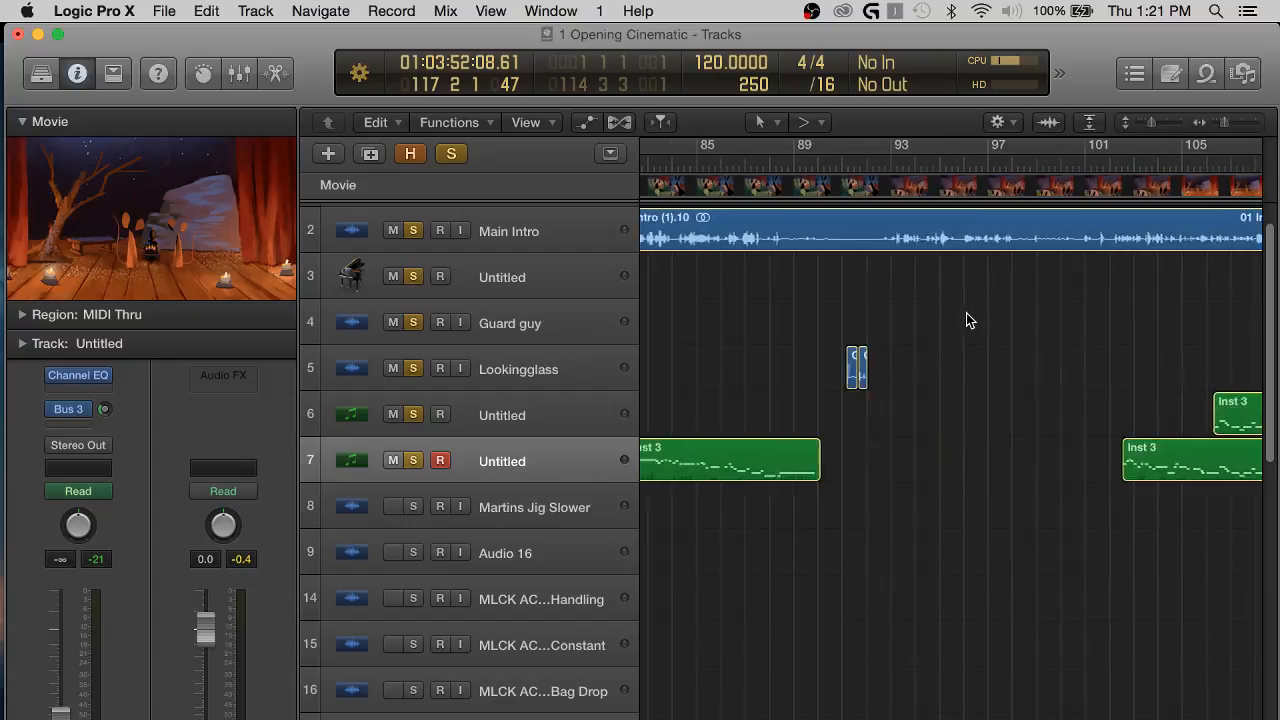
scroll(966, 313, left, 8)
click(1028, 163)
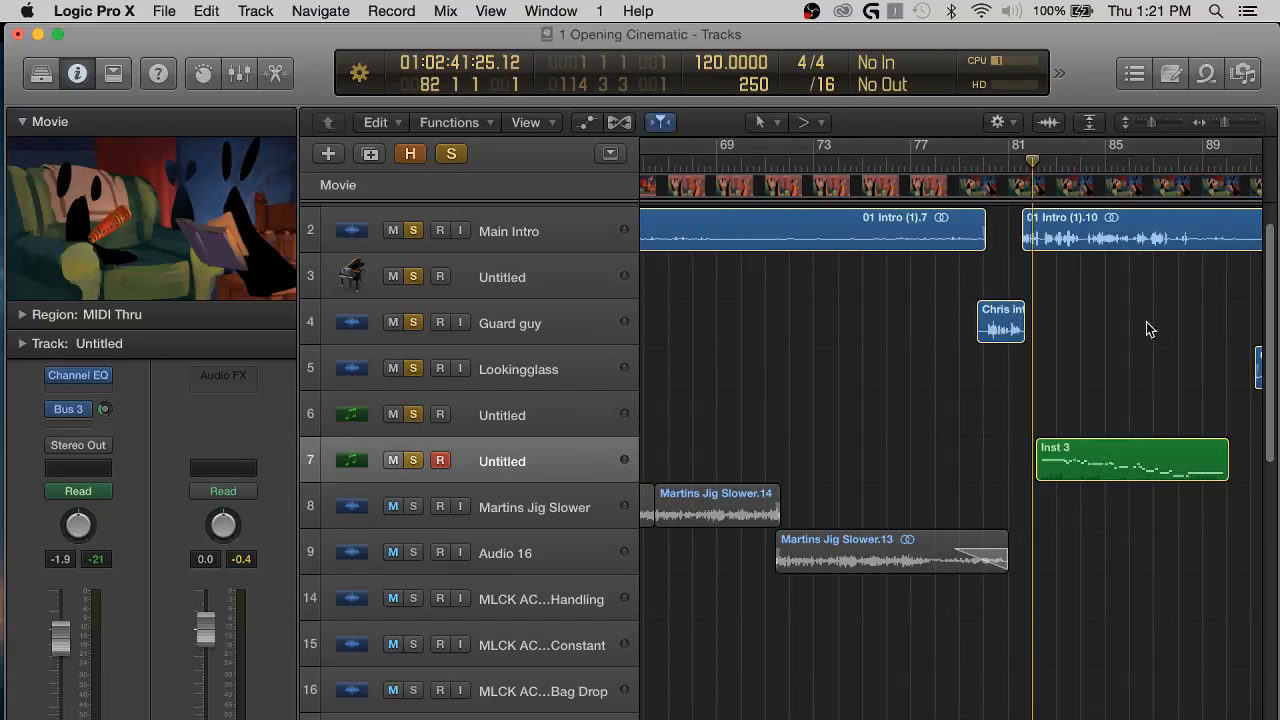
Listen to the first Inst 3 region on track 7 with Main Intro and Lookingglass from bar 82 to about bar 94.
key(space)
key(super+Right)
key(super+Right)
key(super+Right)
key(super+Right)
scroll(1078, 405, right, 3)
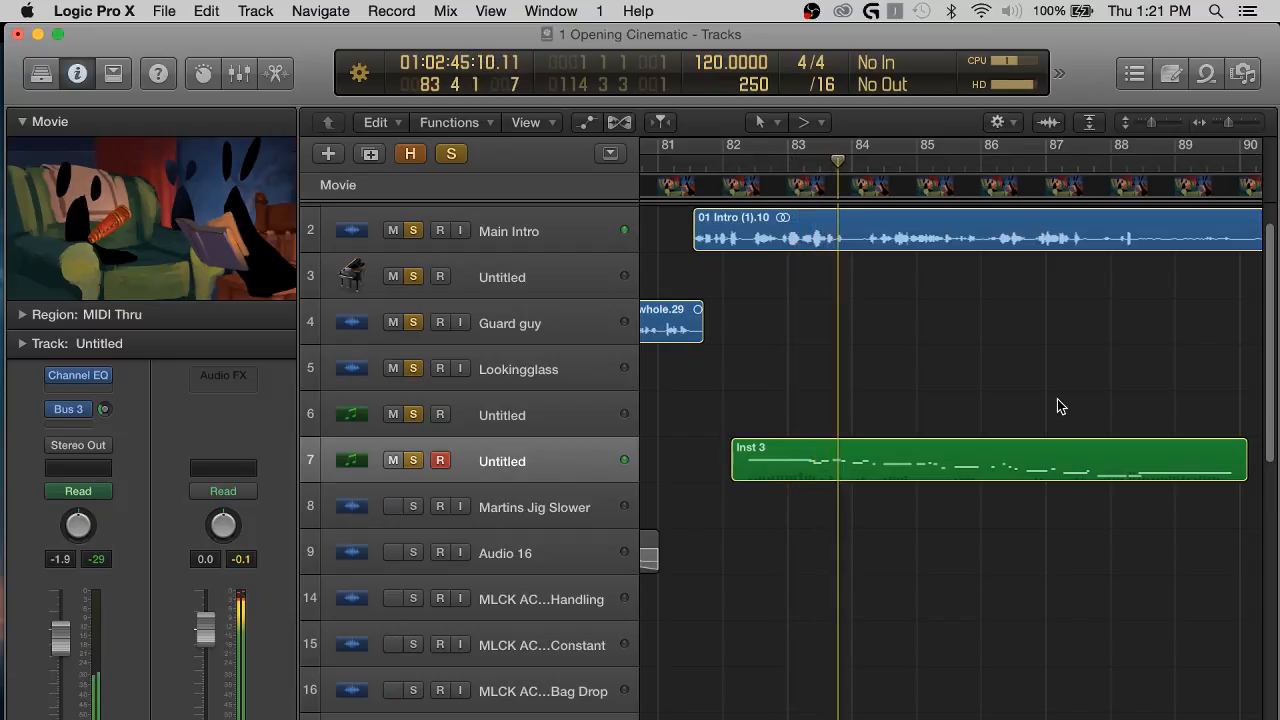
scroll(1057, 399, right, 3)
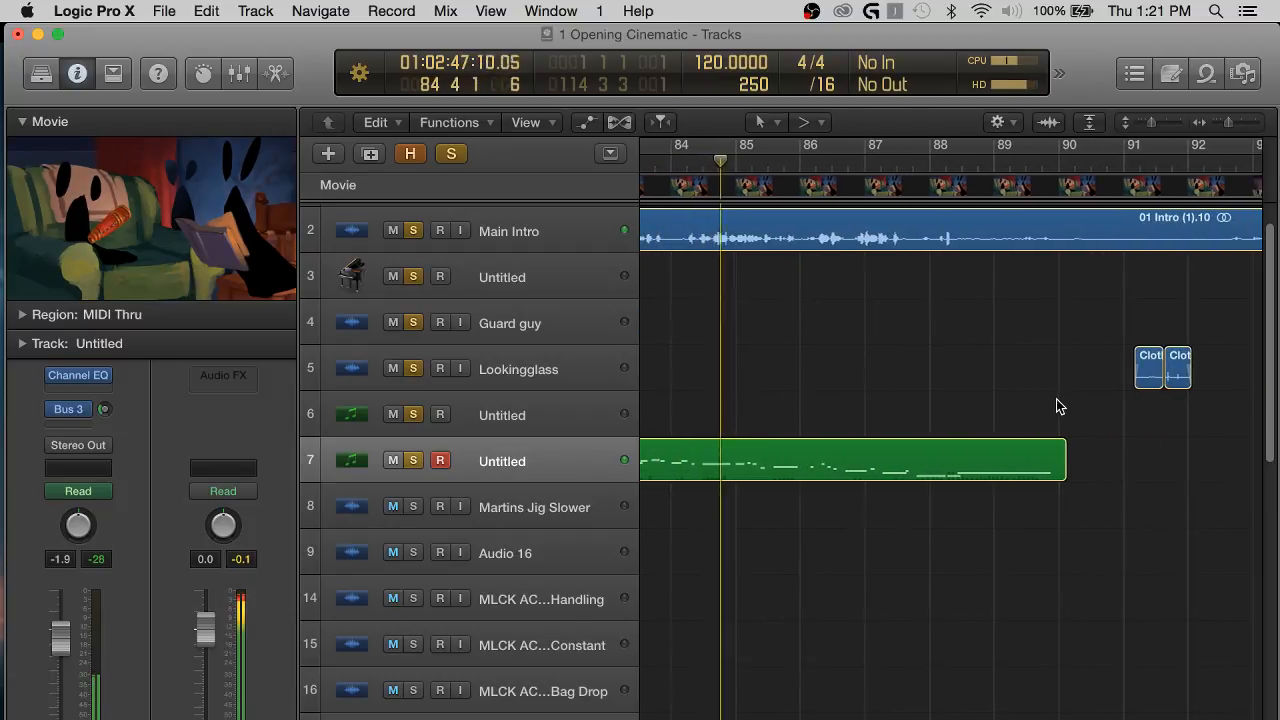
key(super+Left)
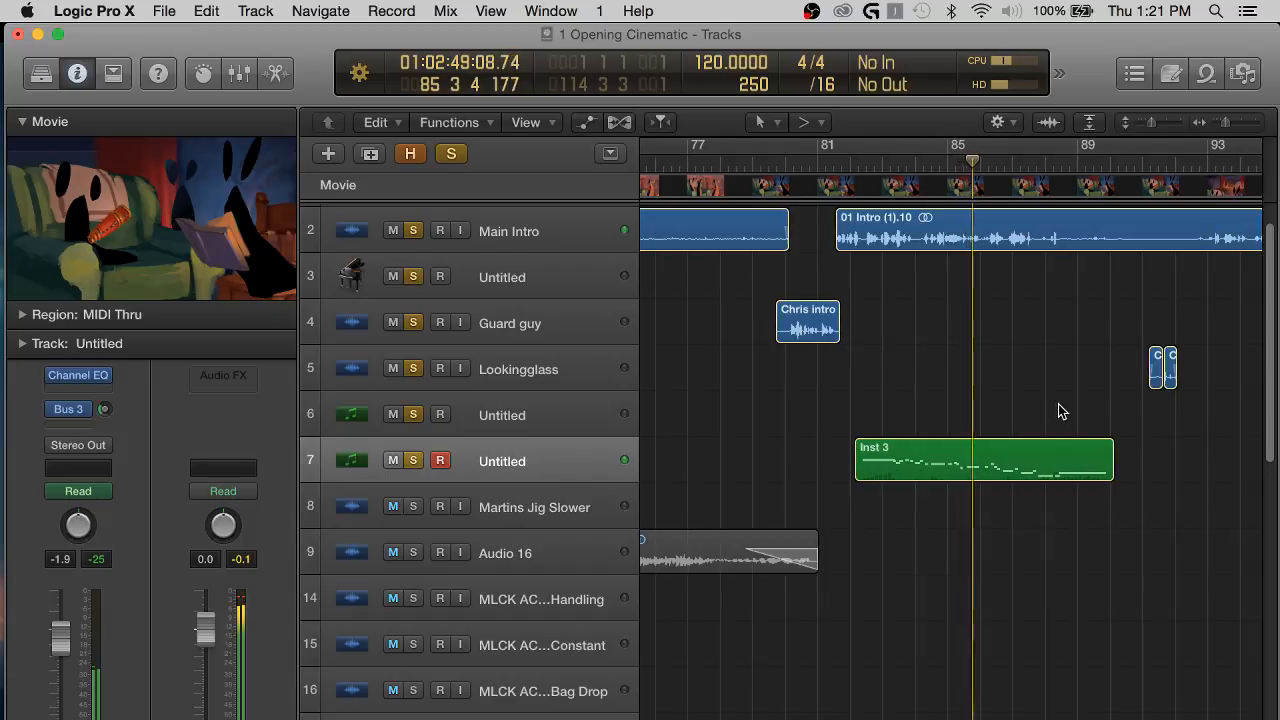
scroll(1062, 411, right, 6)
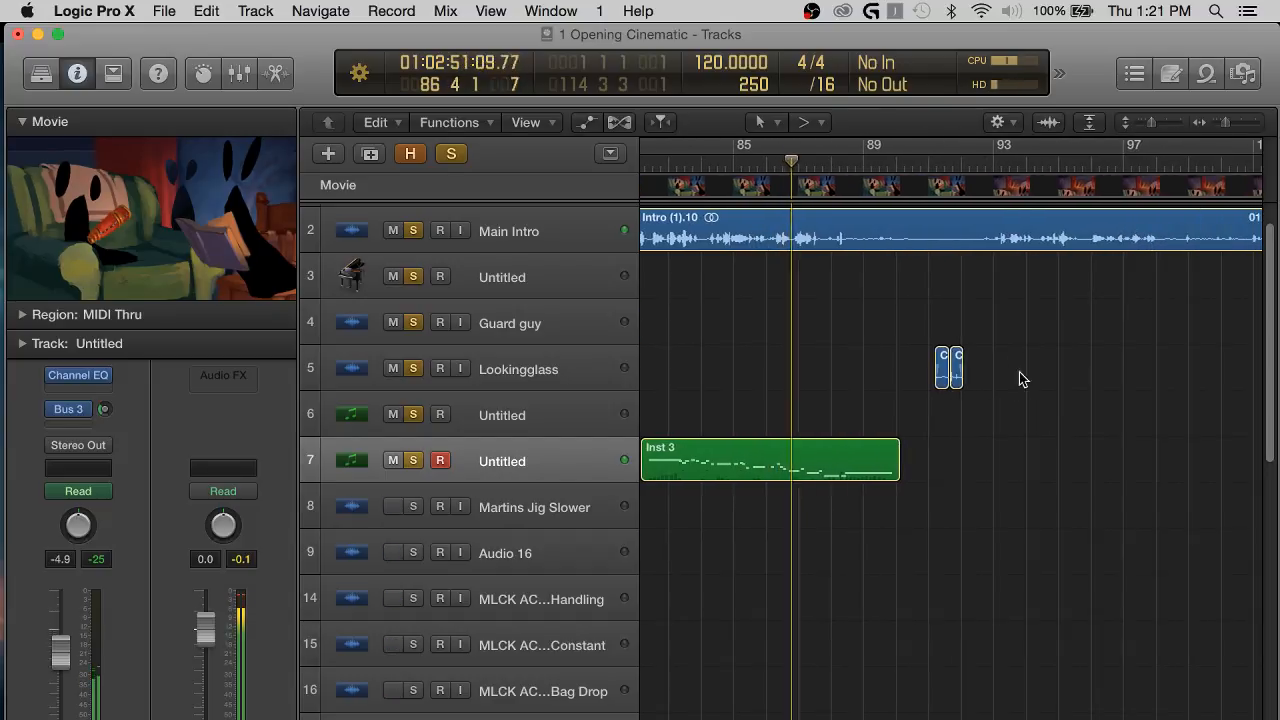
scroll(1022, 379, up, 2)
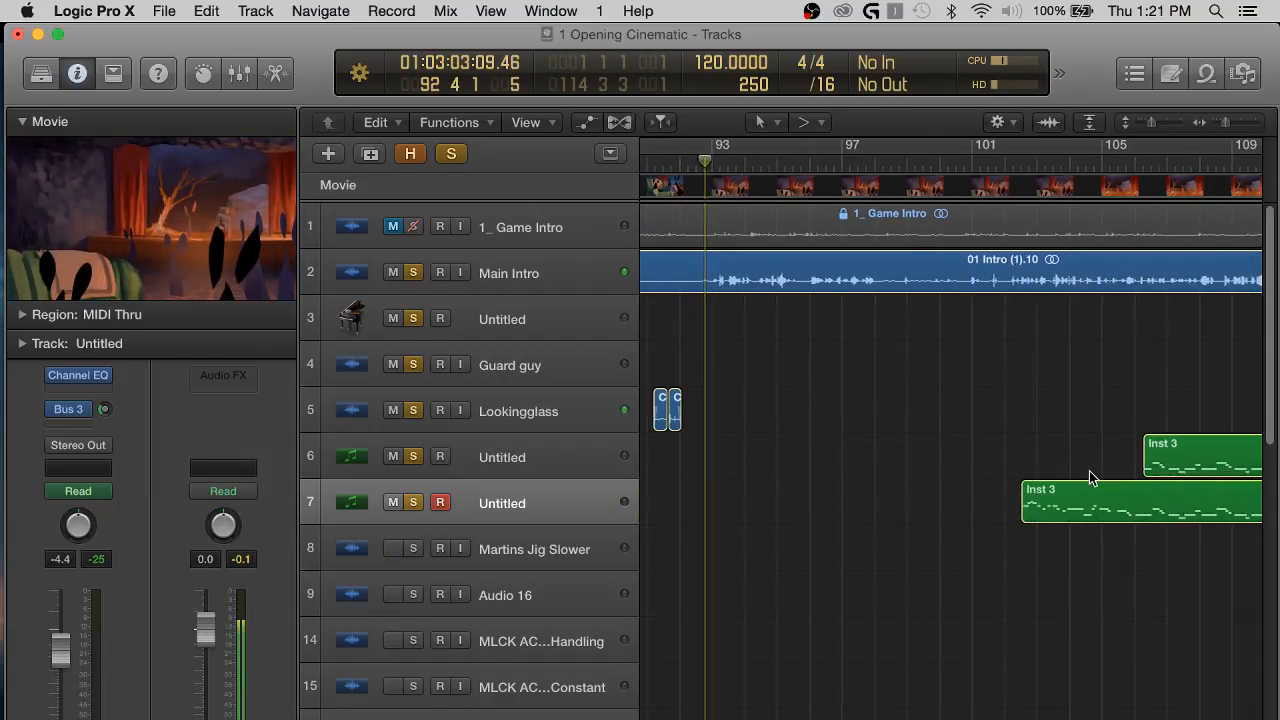
scroll(1088, 460, right, 10)
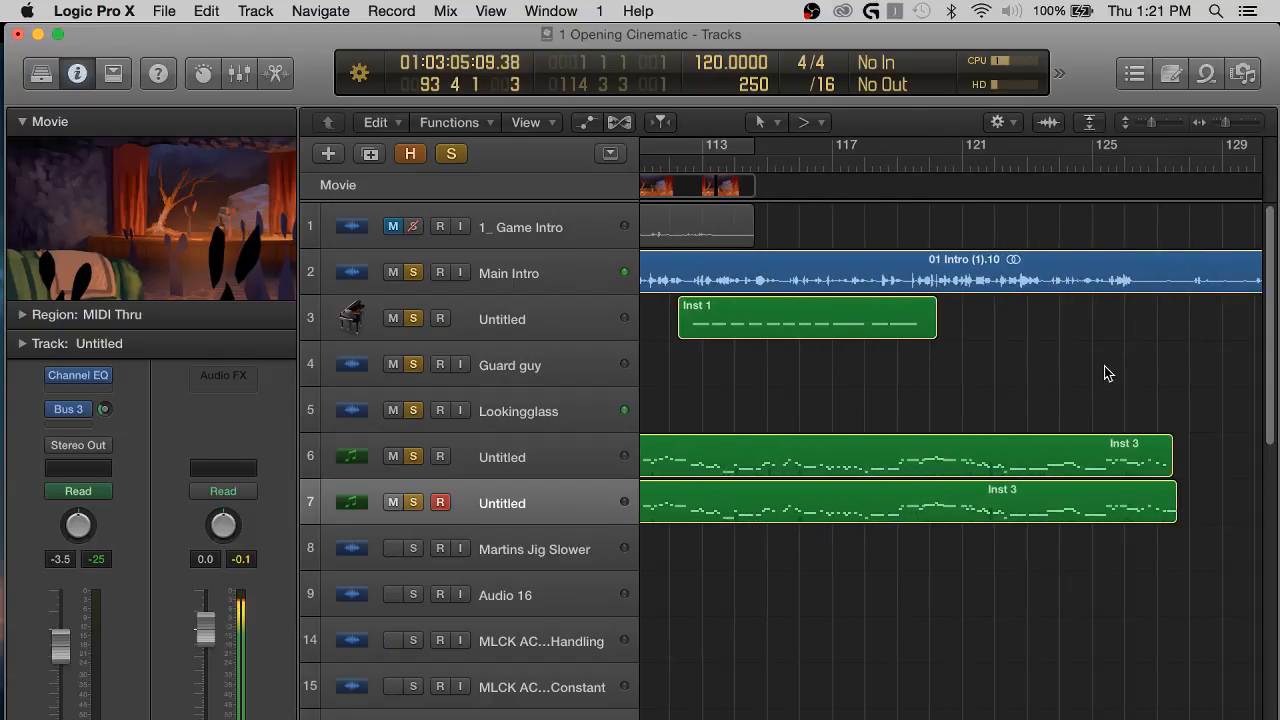
scroll(1107, 373, down, 5)
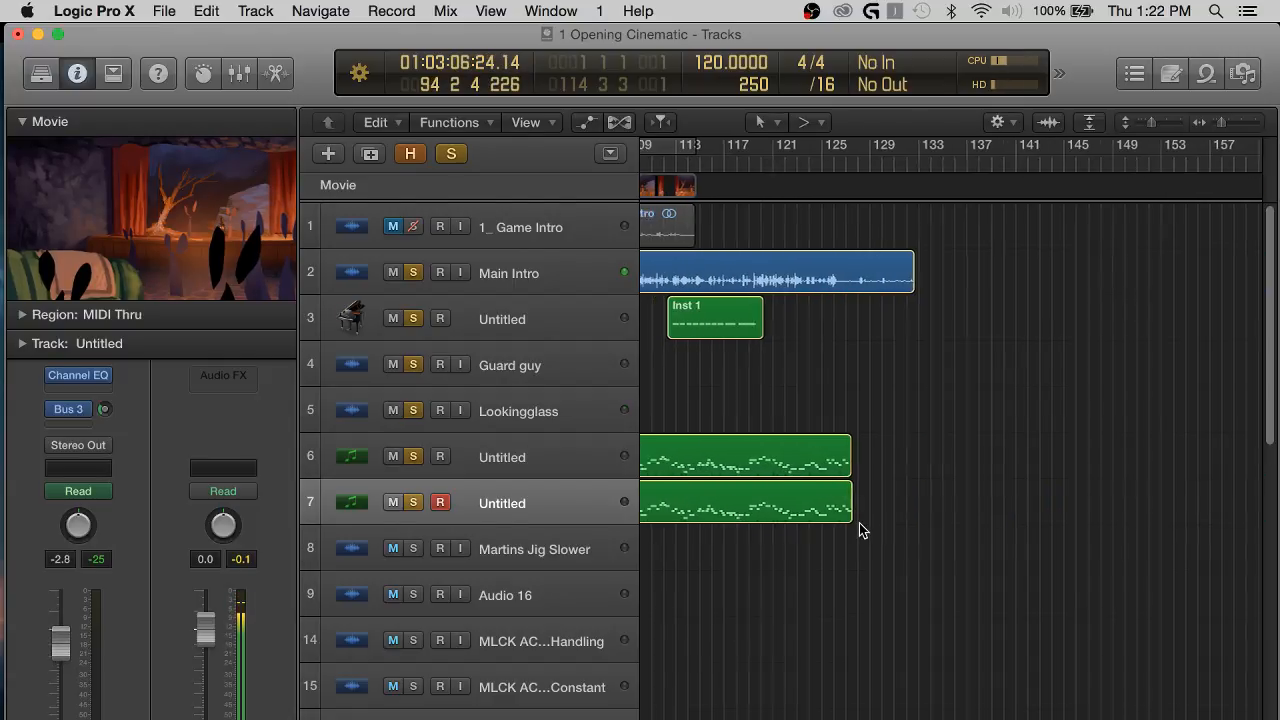
Stop playback, solo the Marketplace Small 06 track, and clear the solo from all tracks.
scroll(859, 523, down, 5)
scroll(859, 523, down, 5)
scroll(859, 523, left, 10)
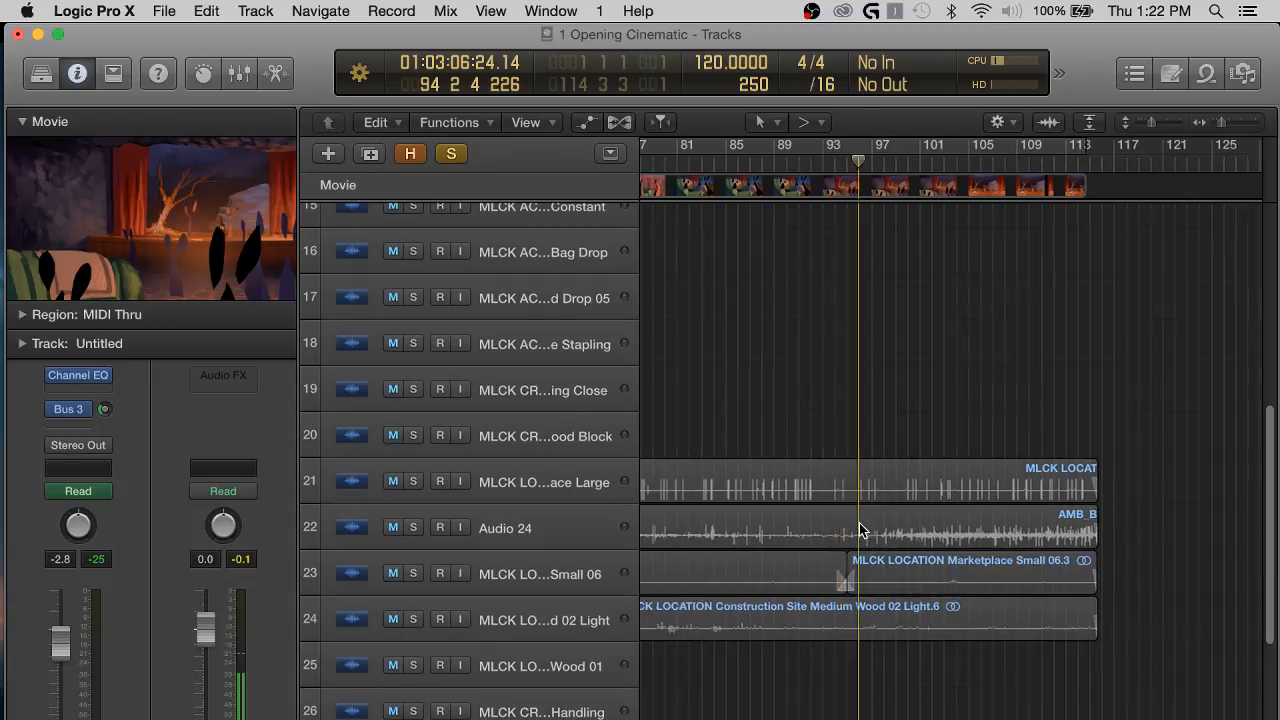
scroll(860, 530, right, 2)
click(413, 573)
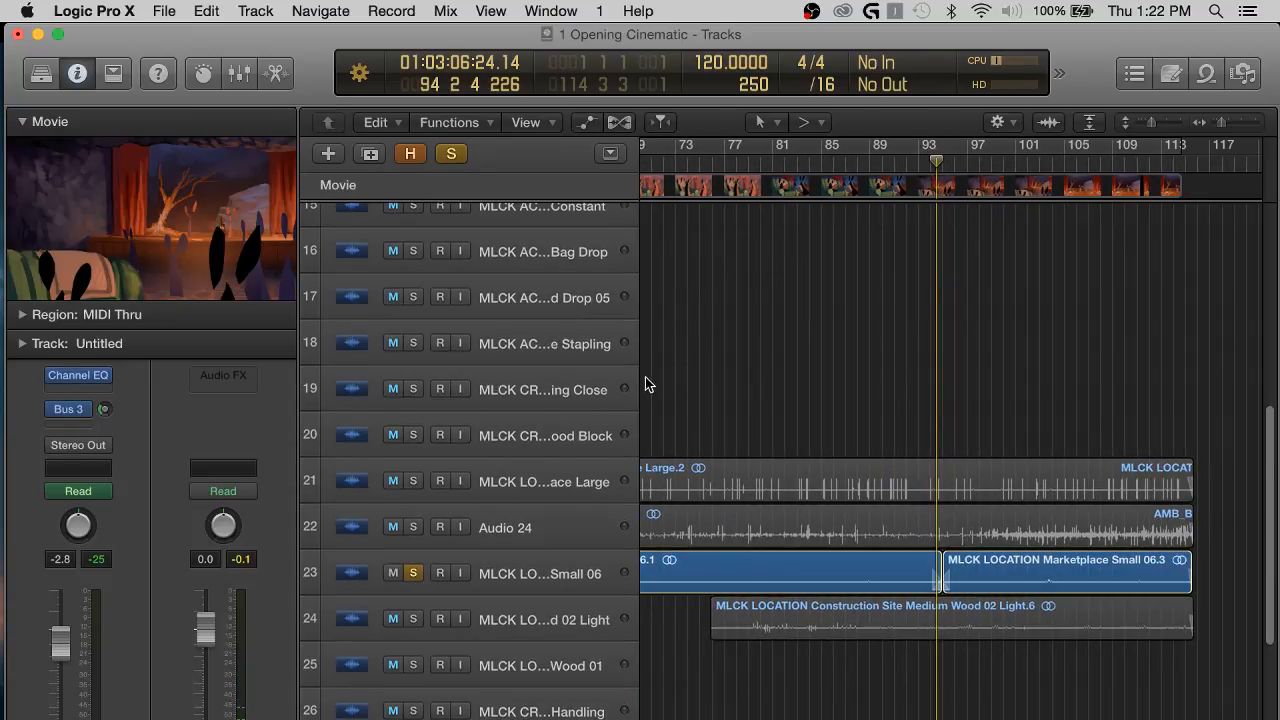
scroll(771, 249, up, 10)
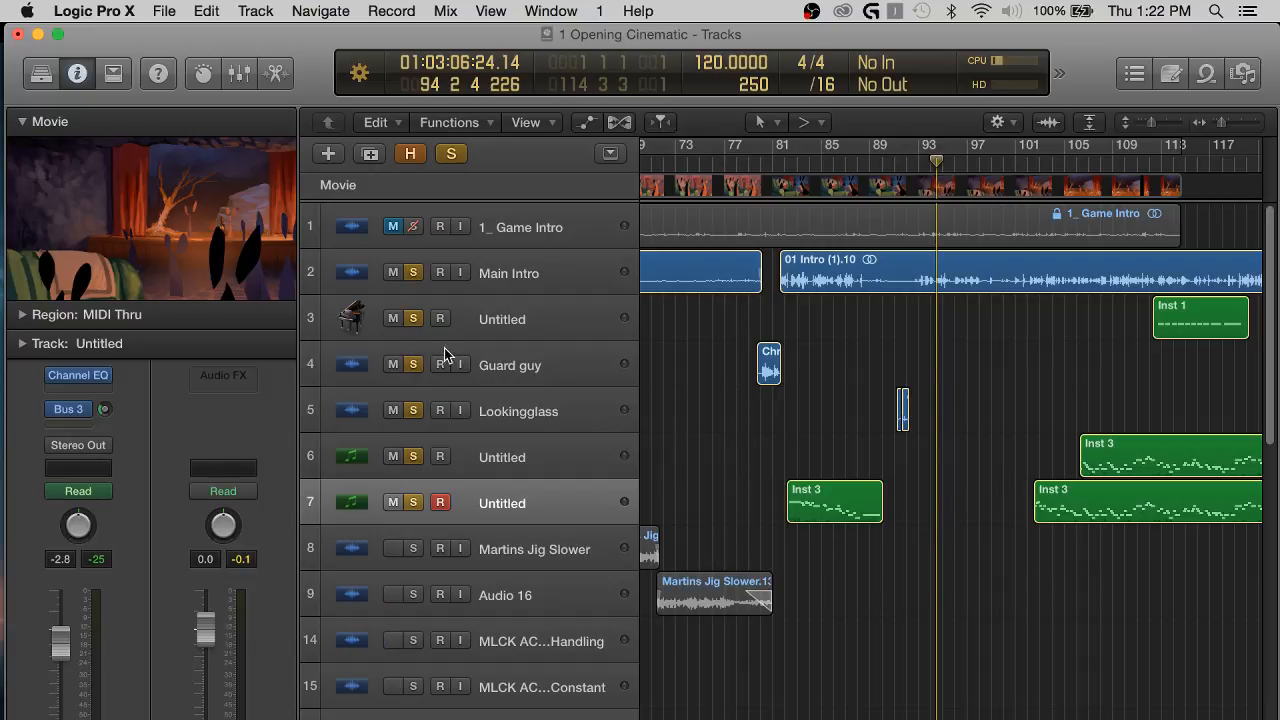
alt+click(414, 365)
scroll(809, 474, down, 10)
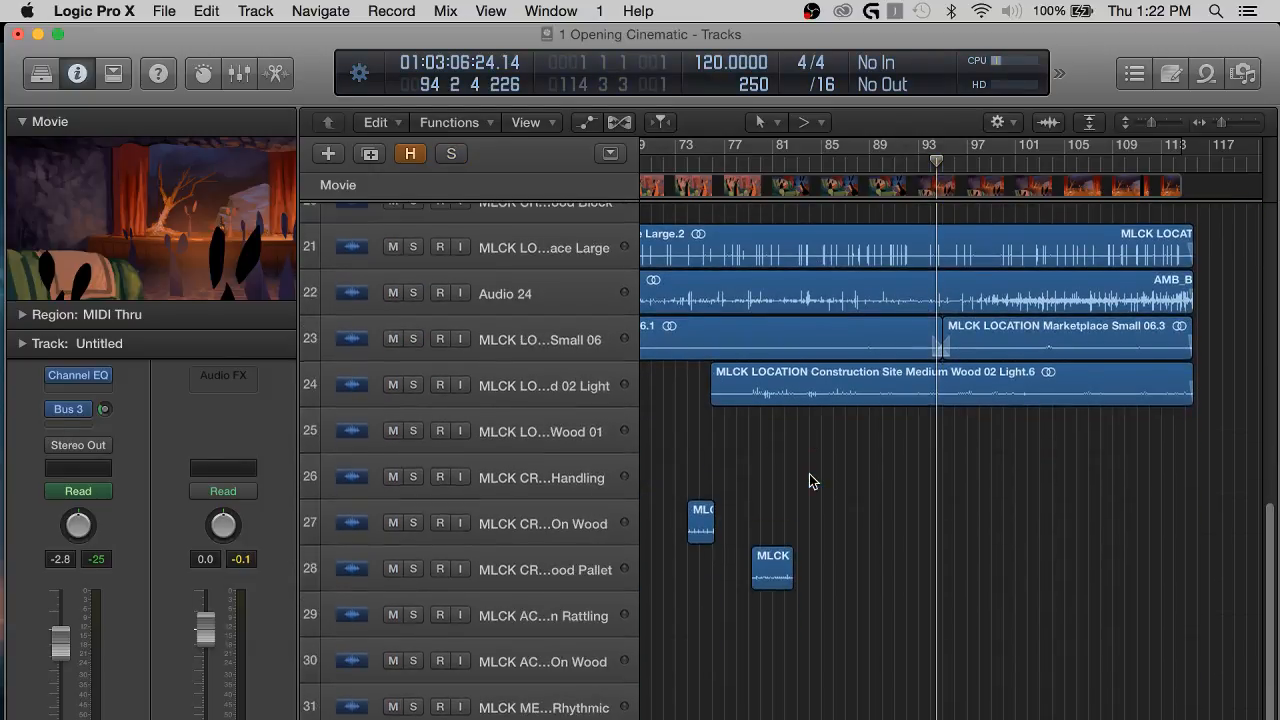
Briefly solo the Fireplace Large track 21, then solo only the MLCK LOCATION Marketplace Small 06 track 23.
scroll(809, 474, up, 2)
scroll(809, 474, left, 1)
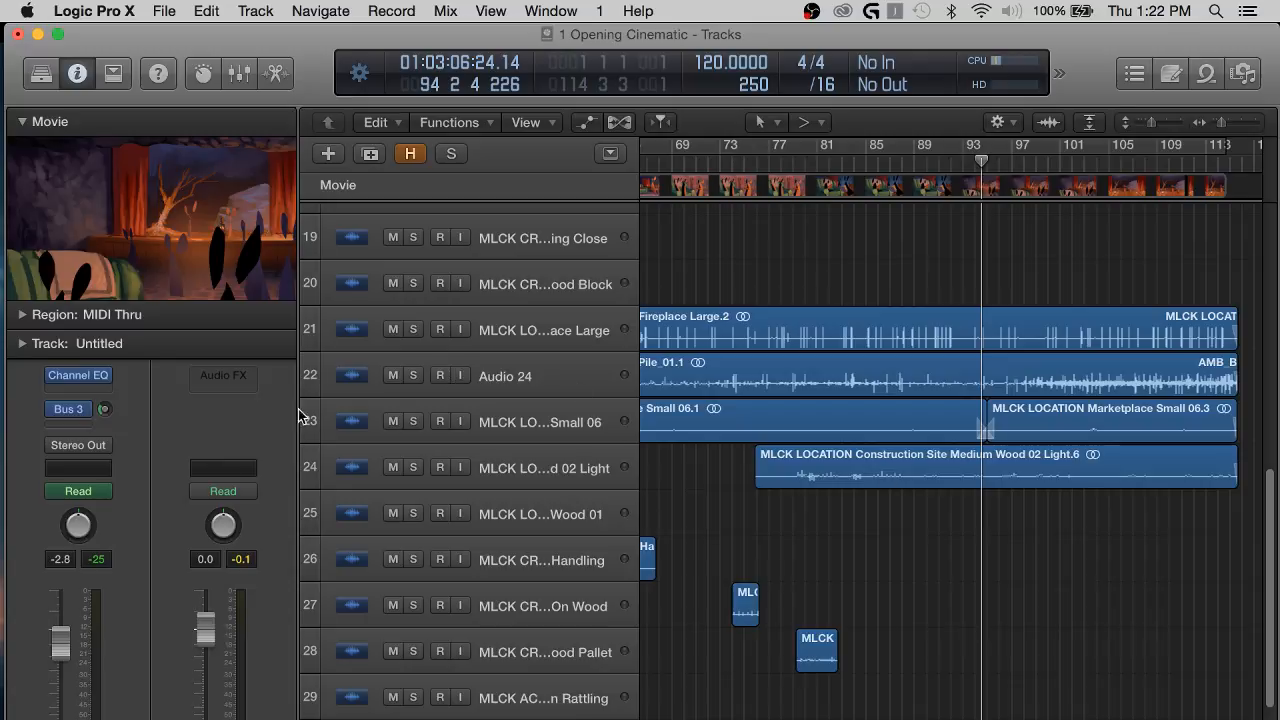
click(414, 333)
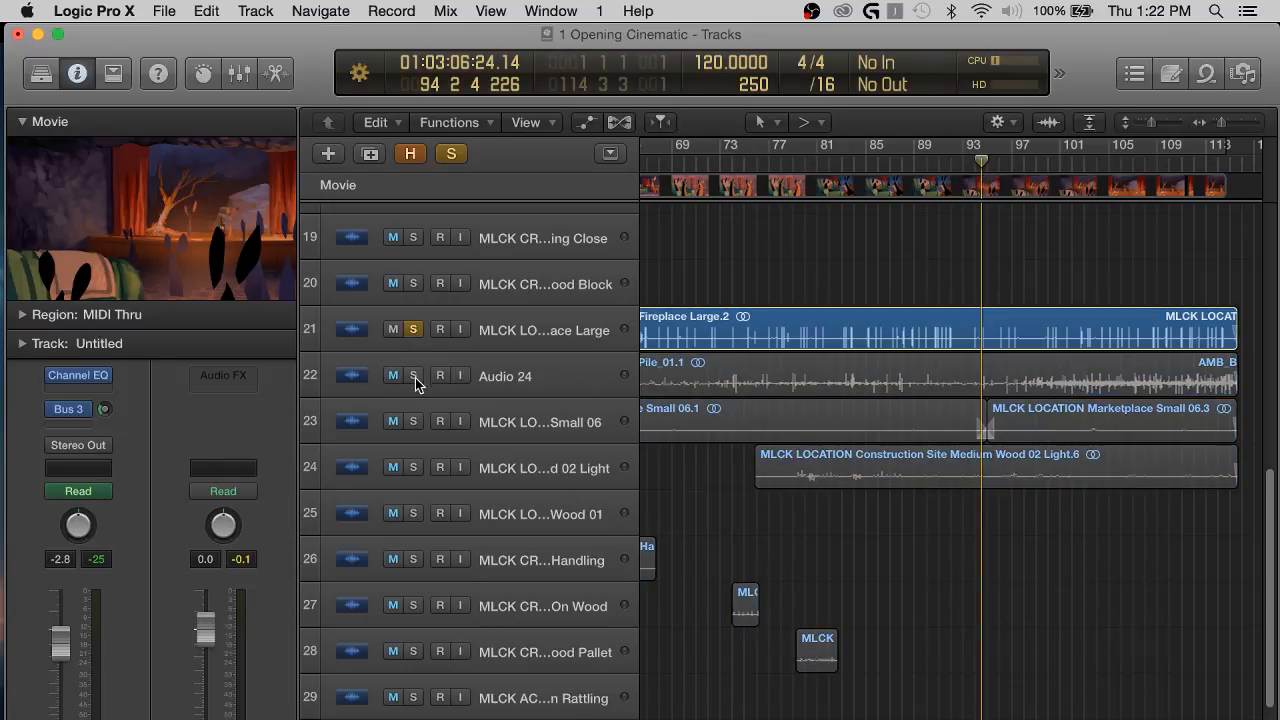
click(414, 331)
click(413, 421)
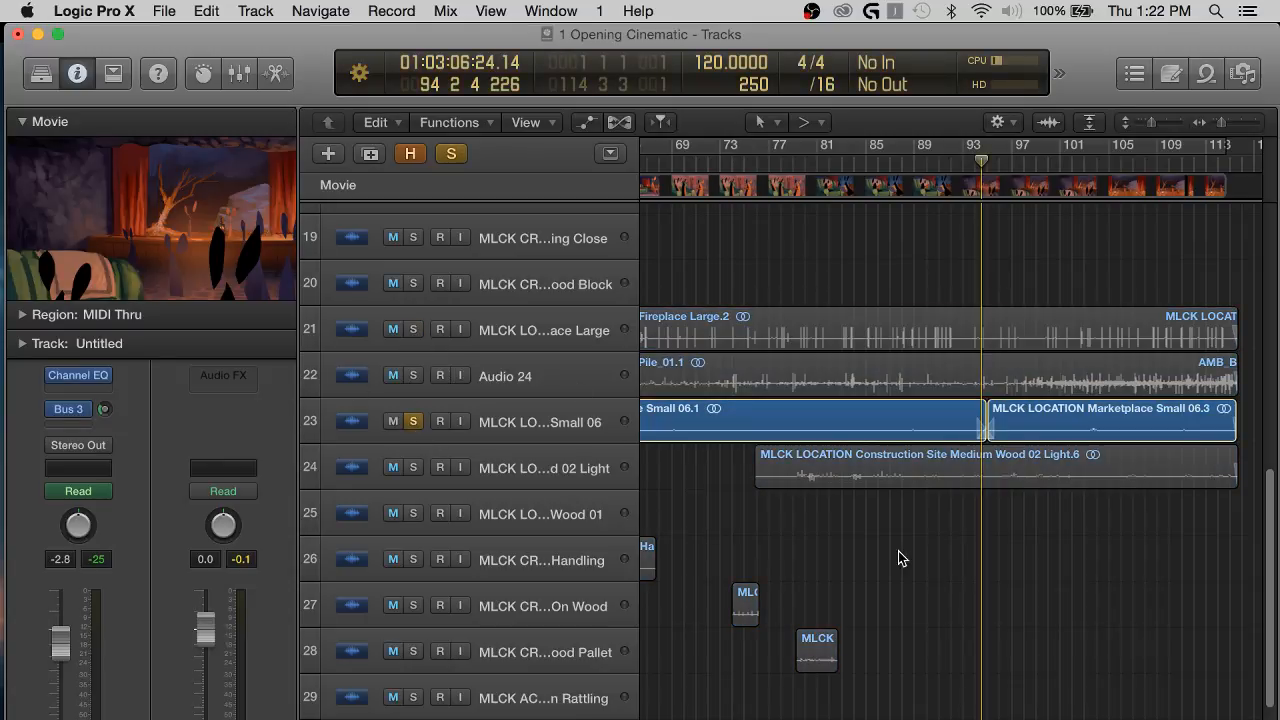
Play from about bar 94, also solo Construction Site track 24, select Marketplace Small 06 track 23, and listen to about bar 99.
key(space)
key(super+Right)
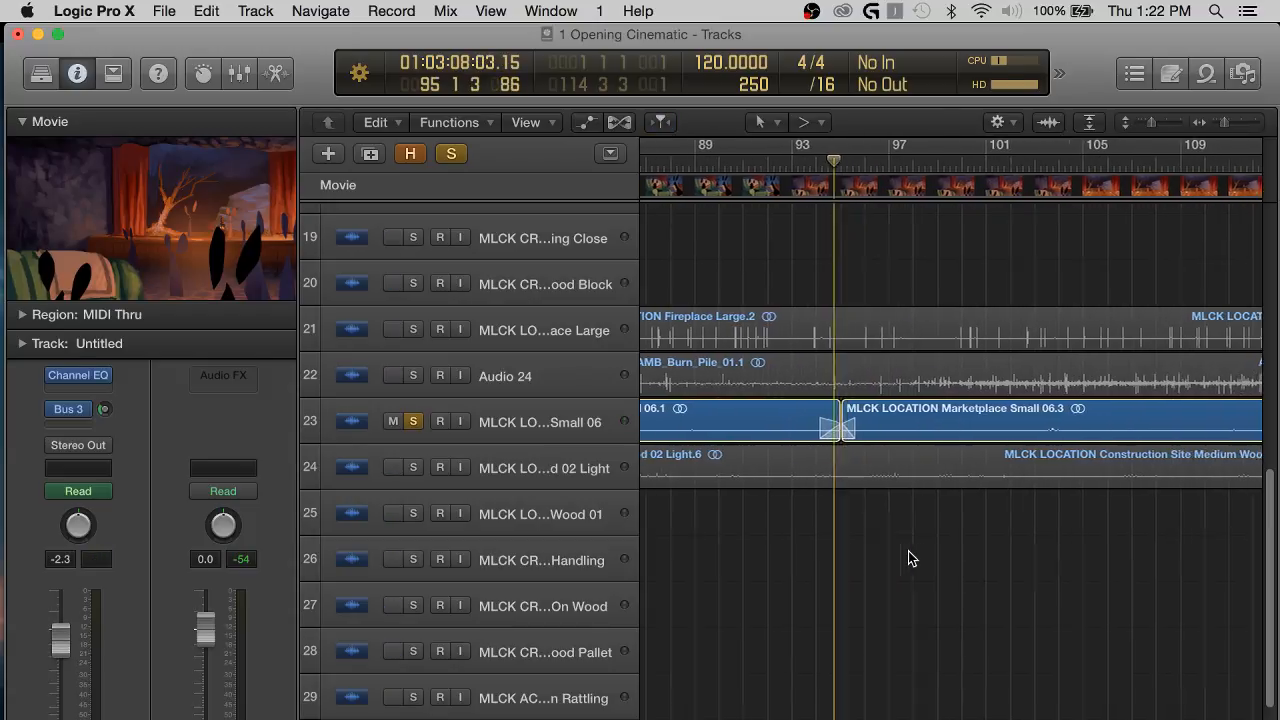
click(412, 467)
click(525, 437)
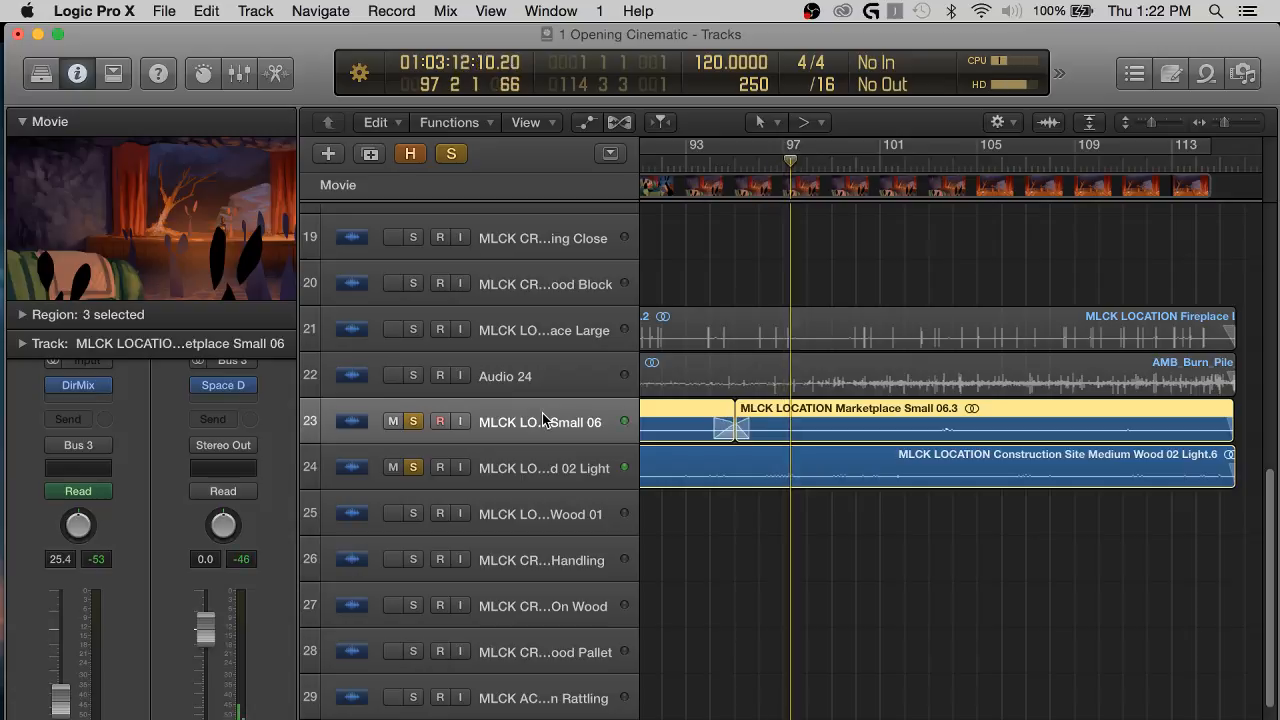
scroll(1061, 526, right, 4)
click(1061, 526)
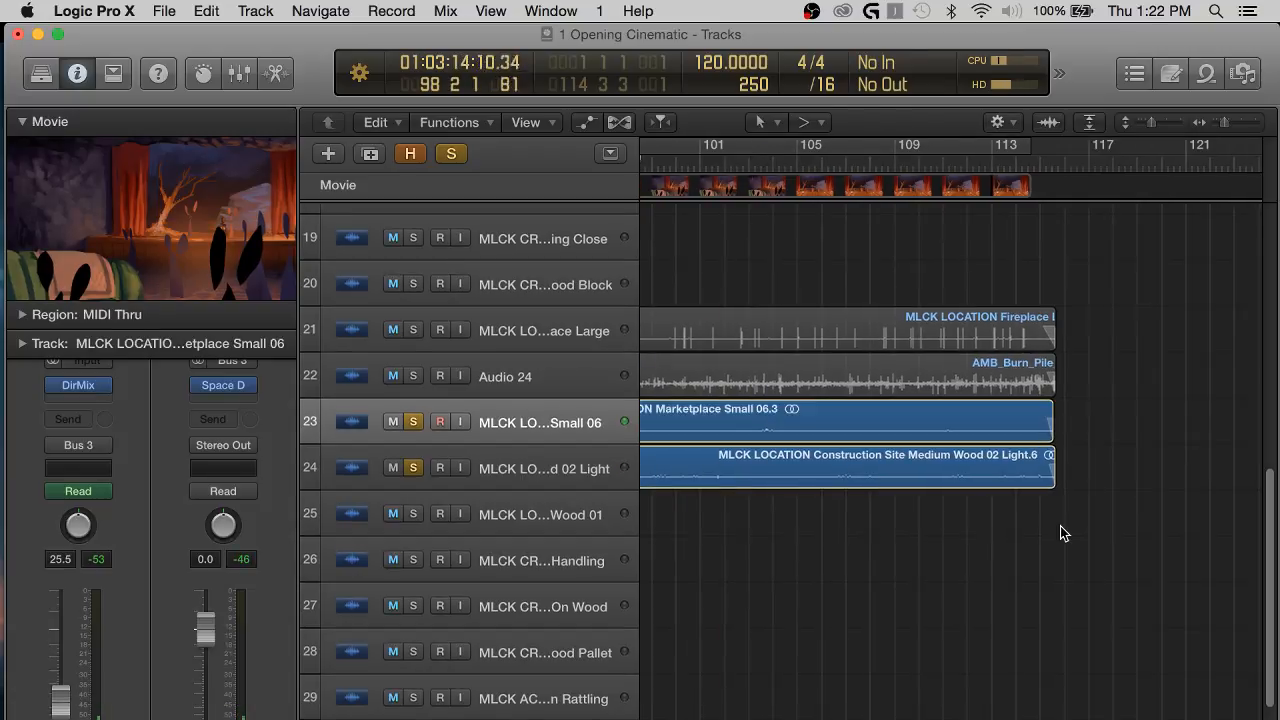
key(super+Left)
key(super+Left)
key(super+Left)
scroll(1060, 526, right, 2)
key(space)
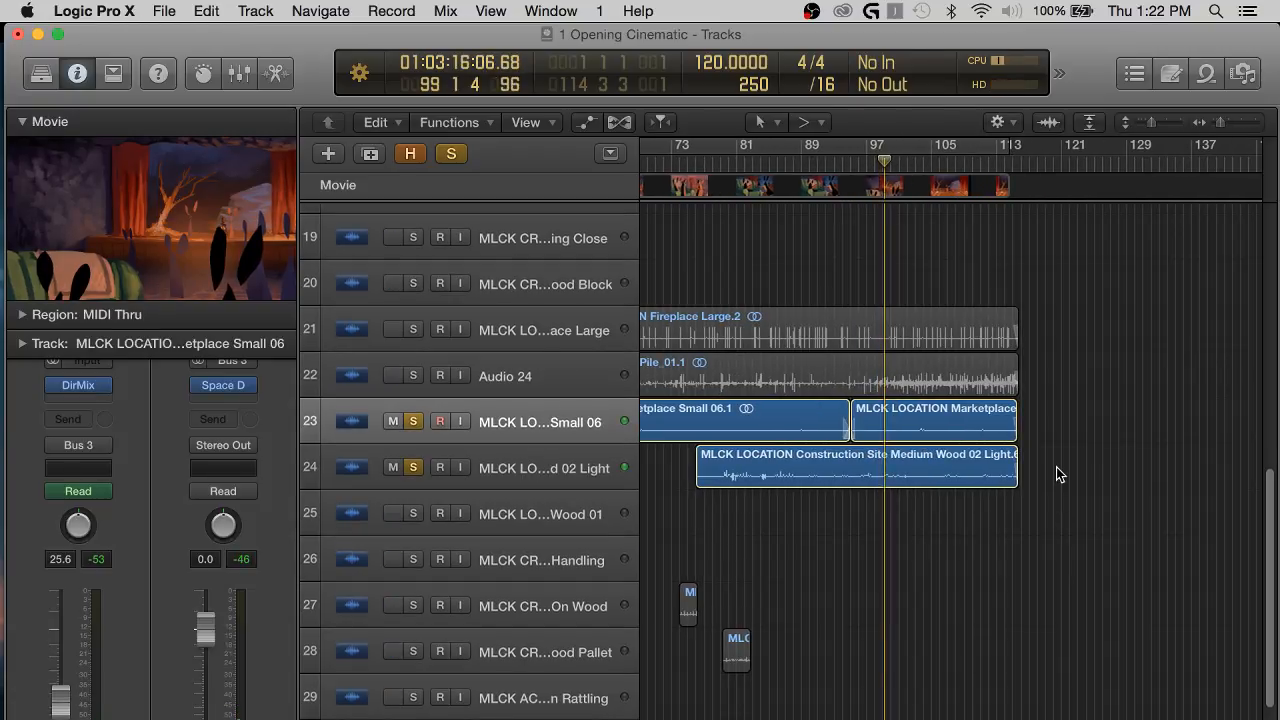
Copy the MLCK LOCATION Marketplace Small 06.3 region on track 23 so the copy starts directly after the original's end.
drag(1050, 402, 993, 432)
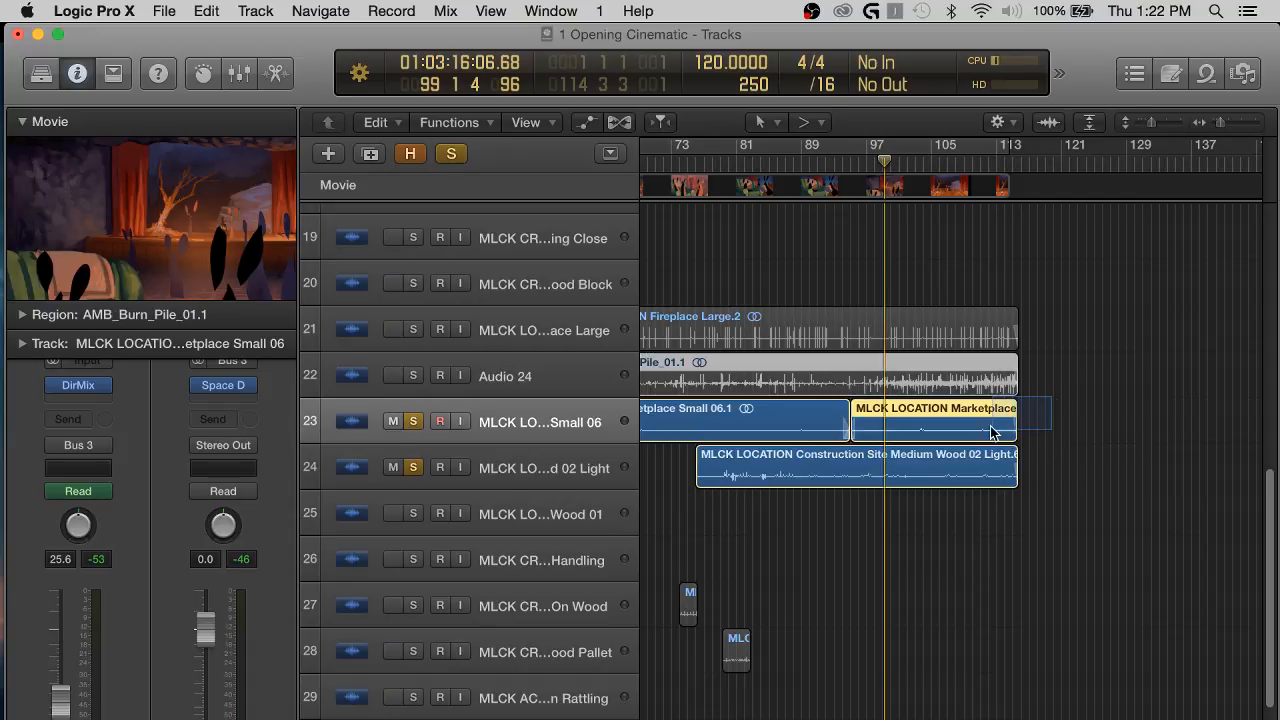
click(1105, 427)
drag(905, 432, 1065, 444)
click(1085, 352)
Crossfade the join between the Marketplace Small 06.3 region and its copy at about bar 114.5.
key(super+Right)
key(super+Right)
key(super+Right)
key(super+Right)
scroll(1085, 352, right, 10)
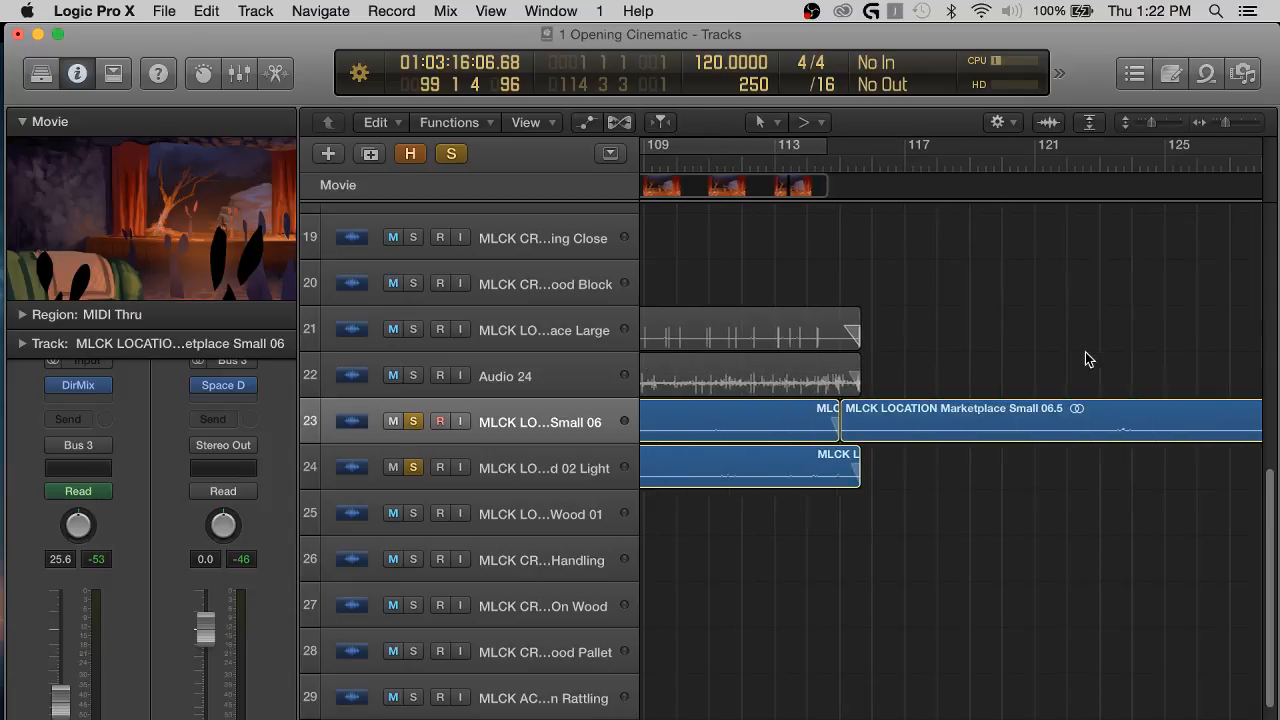
click(848, 435)
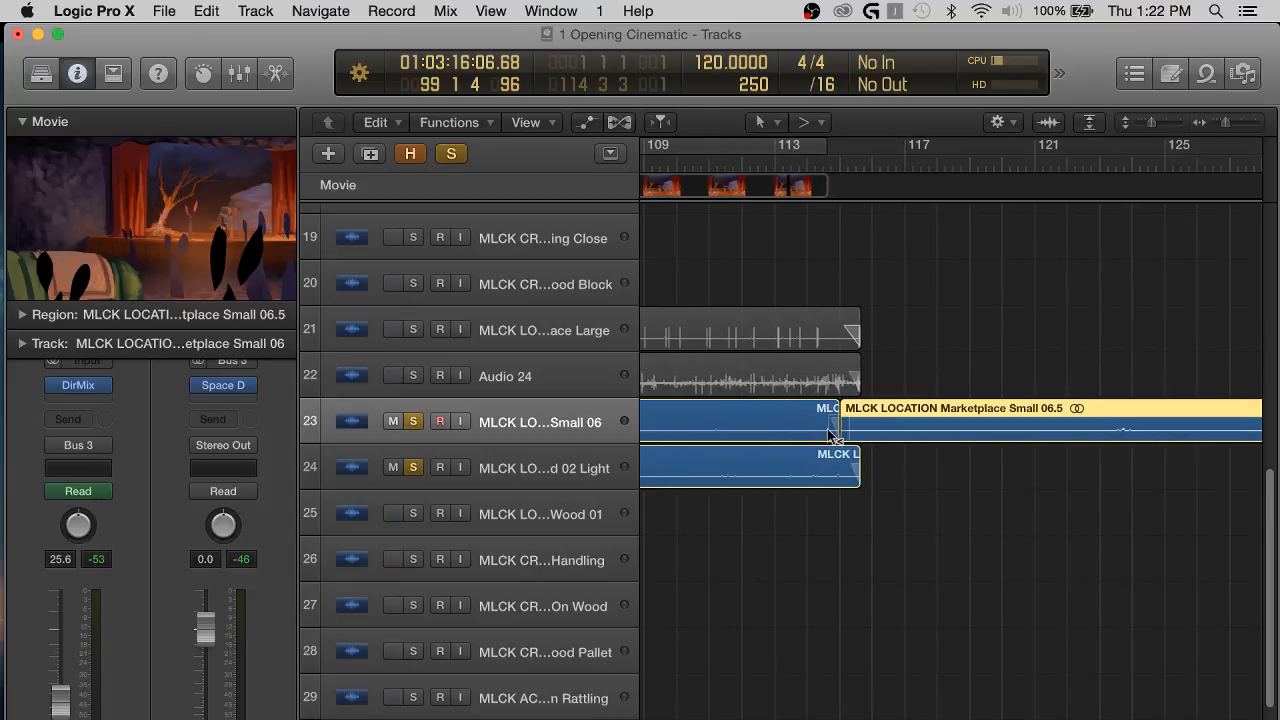
shift+click(831, 423)
click(930, 345)
Place the playhead at the end of Main Intro, about bar 132.5, and trim the copied Marketplace Small region's end to it.
key(super+Left)
key(super+Left)
key(super+Left)
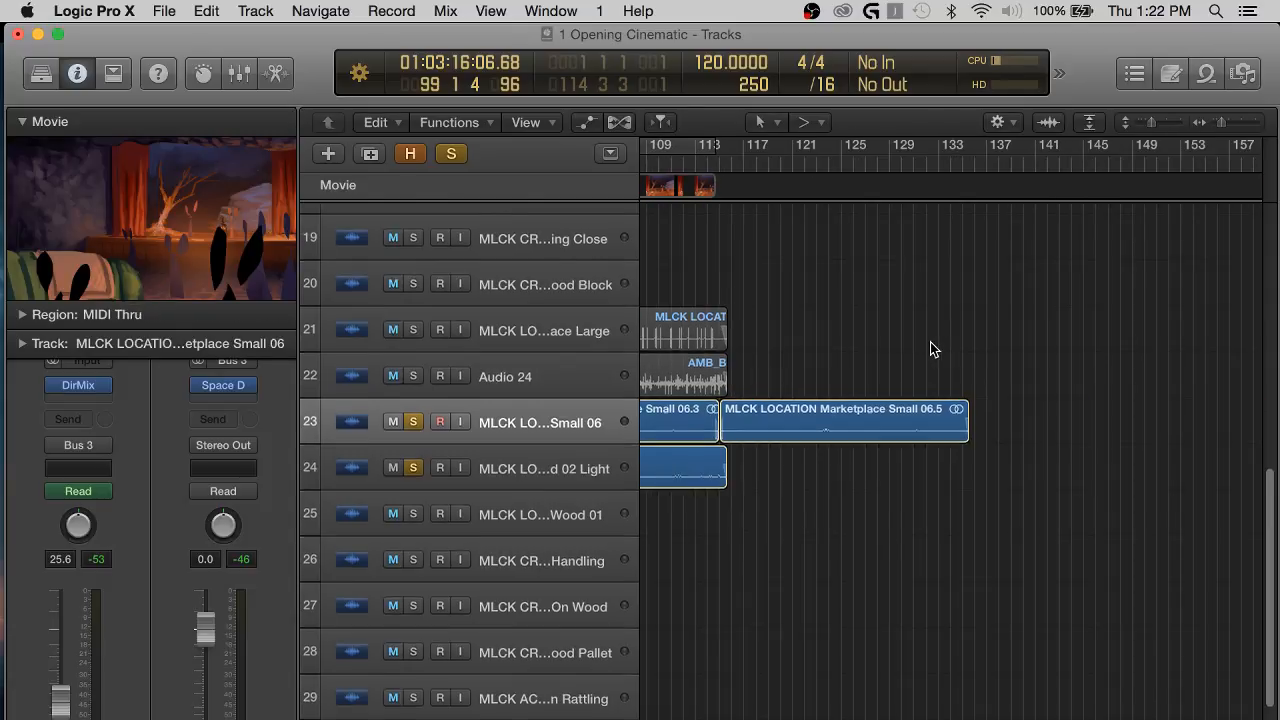
scroll(930, 348, up, 10)
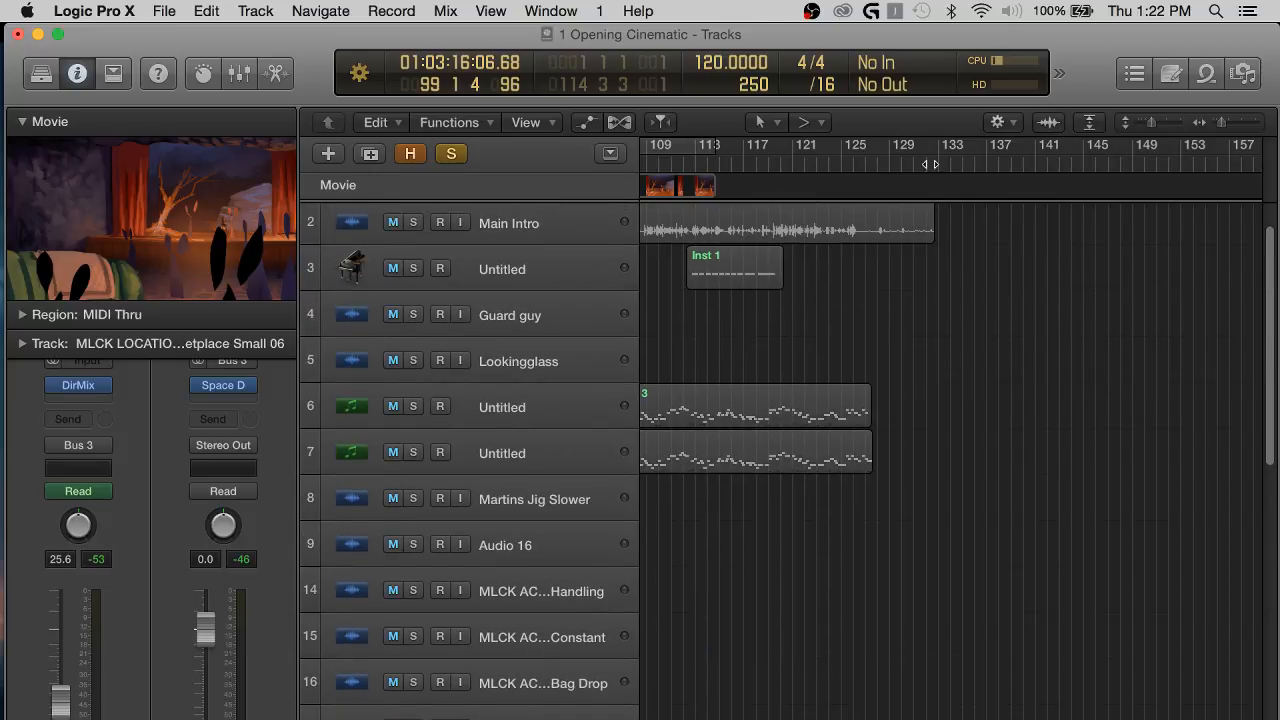
click(930, 164)
scroll(948, 501, down, 8)
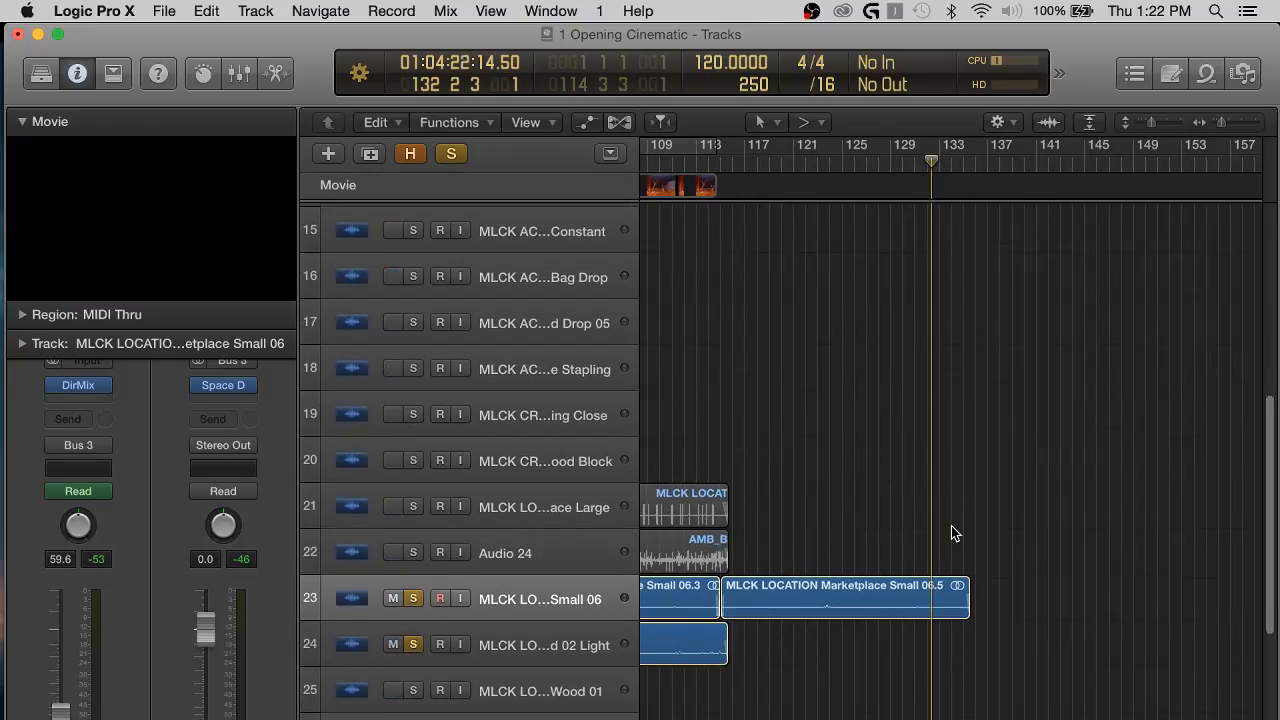
click(953, 590)
Examine the Marketplace Small join, then the ambience and effects tracks from bar 1 to the end of the copied region.
key(super+Right)
key(super+Right)
key(super+Right)
scroll(951, 583, left, 10)
scroll(951, 583, down, 2)
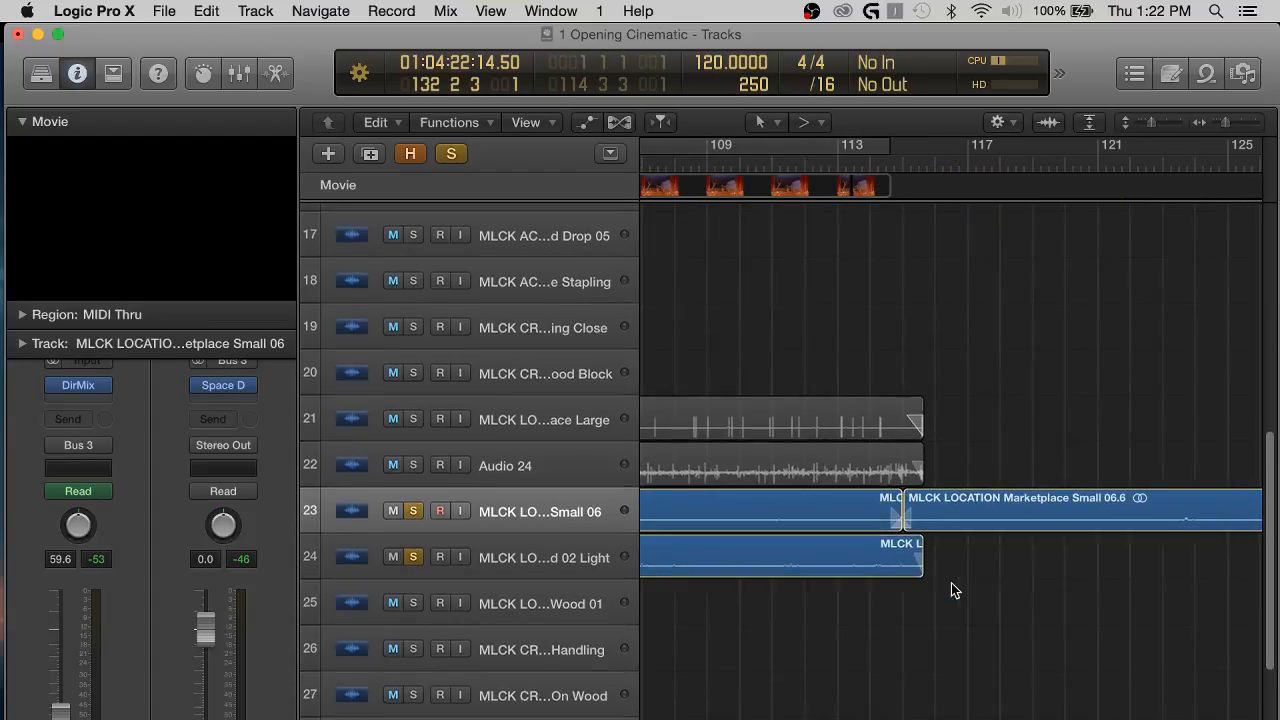
key(super+Left)
key(super+Left)
key(super+Left)
scroll(844, 513, left, 10)
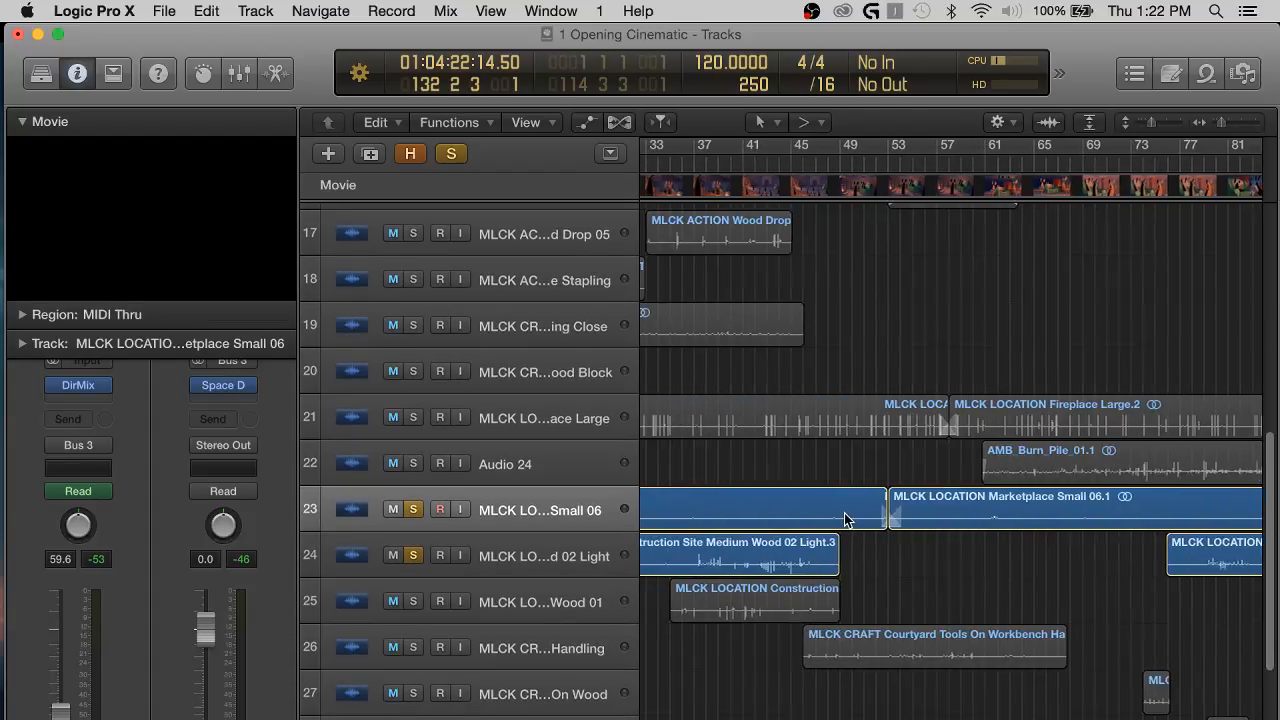
scroll(844, 513, left, 7)
scroll(844, 513, down, 1)
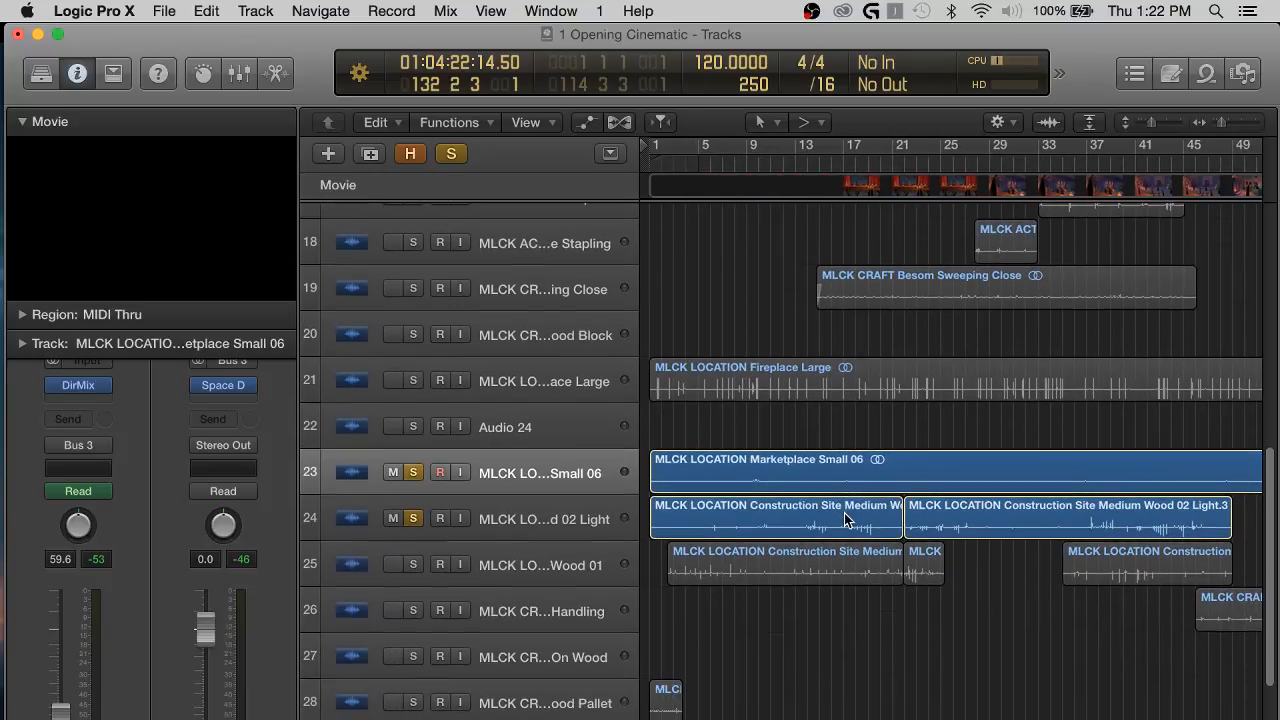
scroll(844, 513, down, 5)
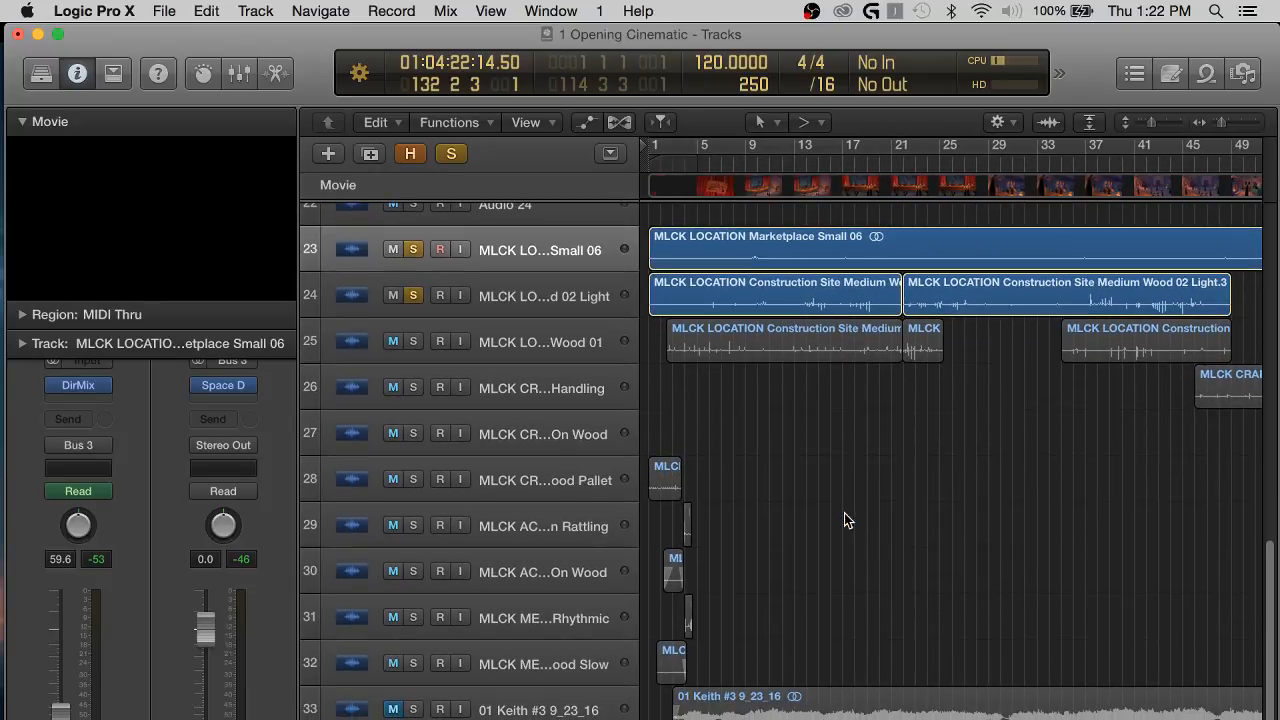
scroll(844, 520, up, 3)
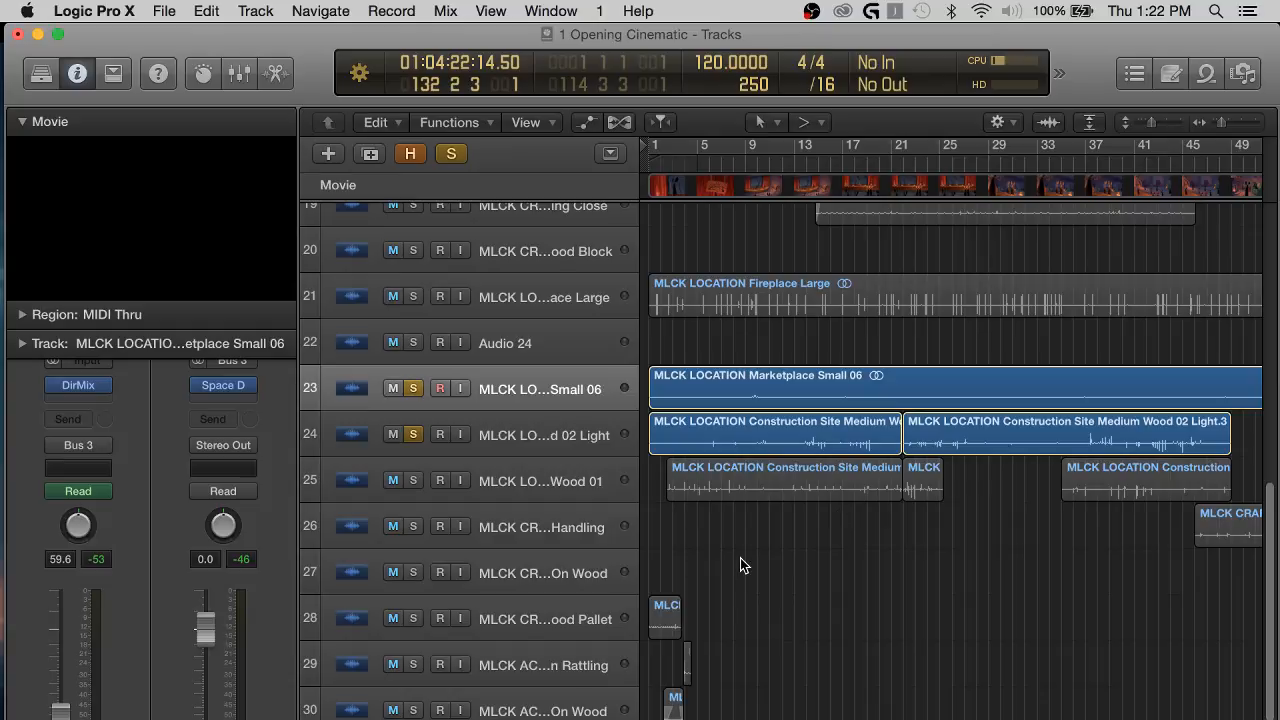
scroll(740, 560, up, 5)
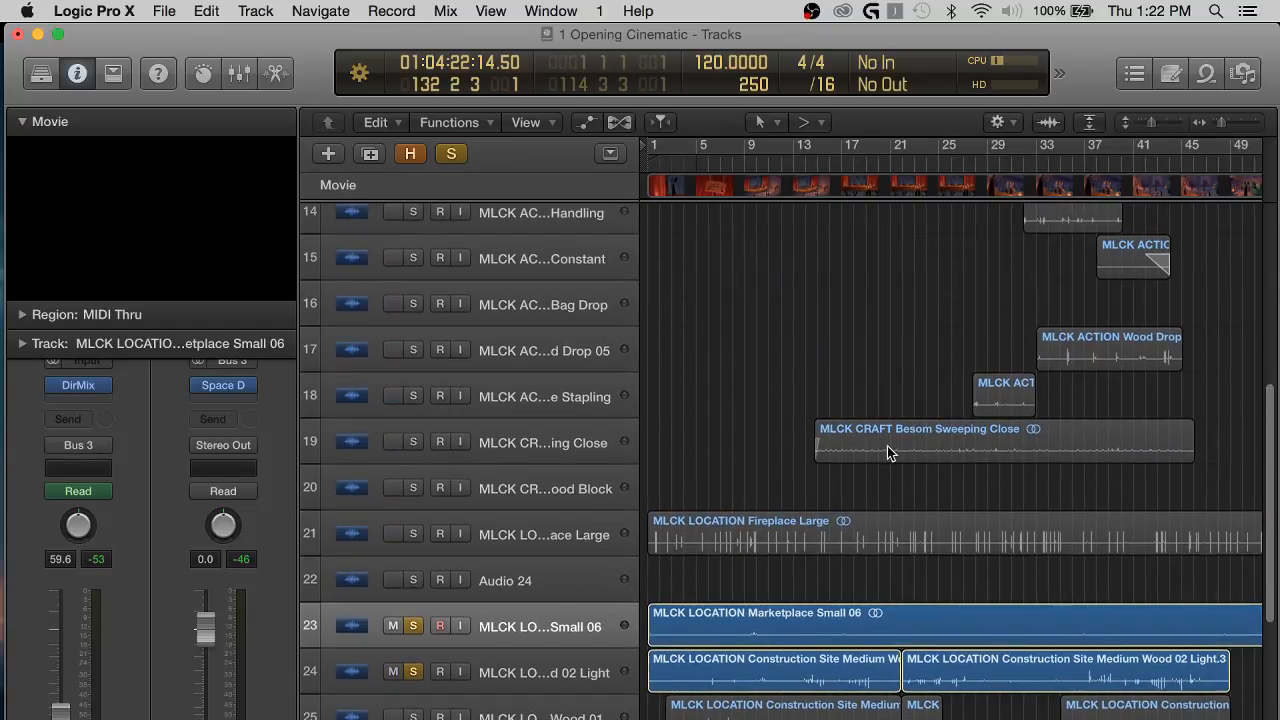
scroll(887, 446, up, 3)
scroll(887, 446, right, 4)
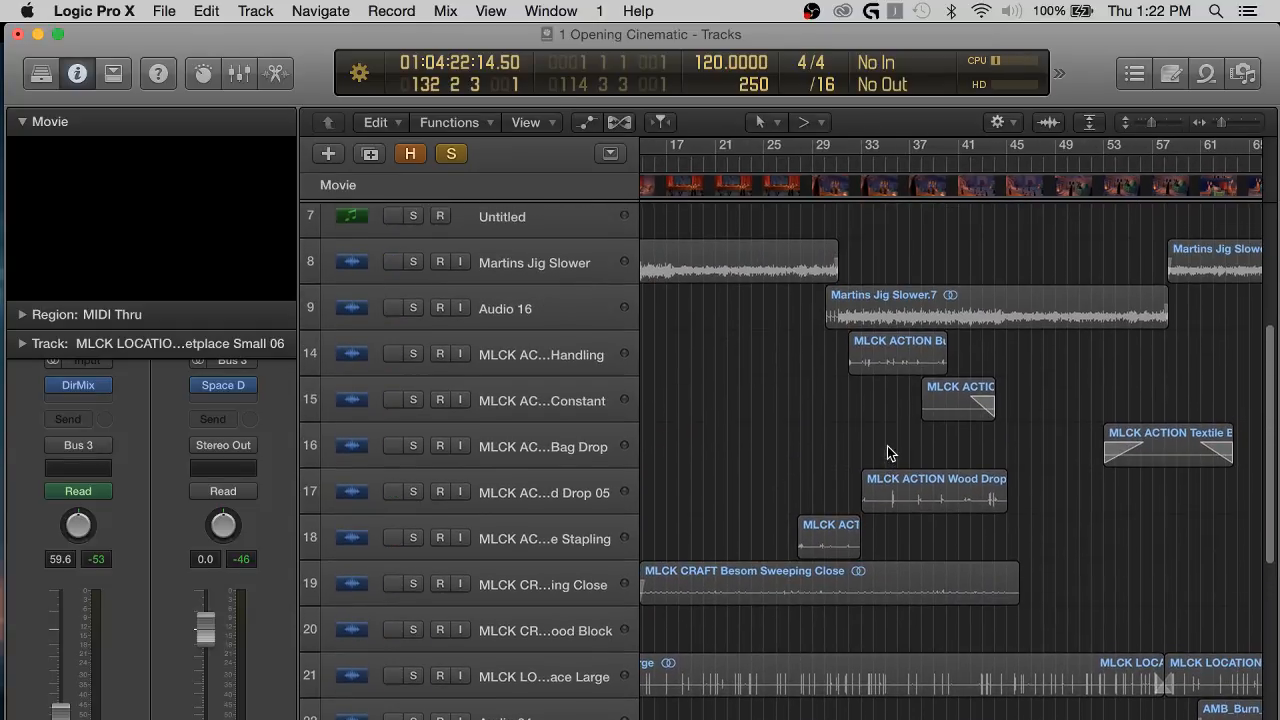
scroll(887, 446, right, 6)
scroll(887, 446, down, 3)
scroll(887, 453, right, 7)
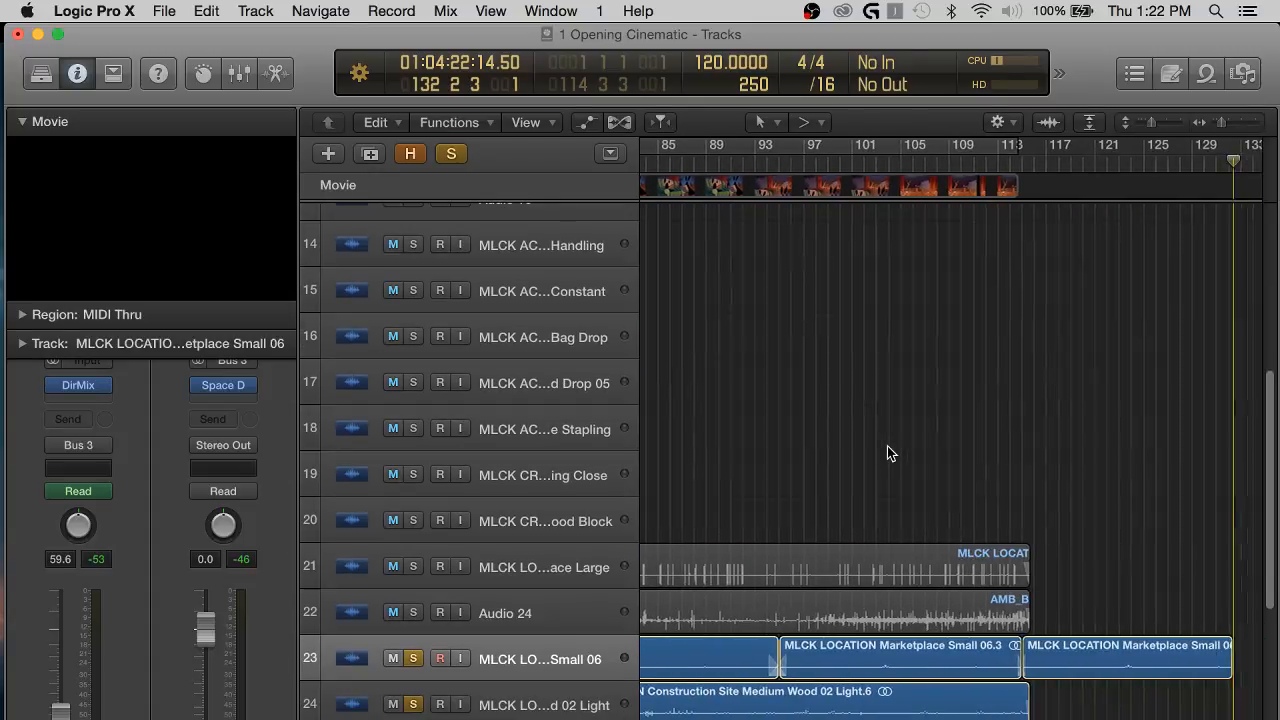
scroll(981, 714, left, 2)
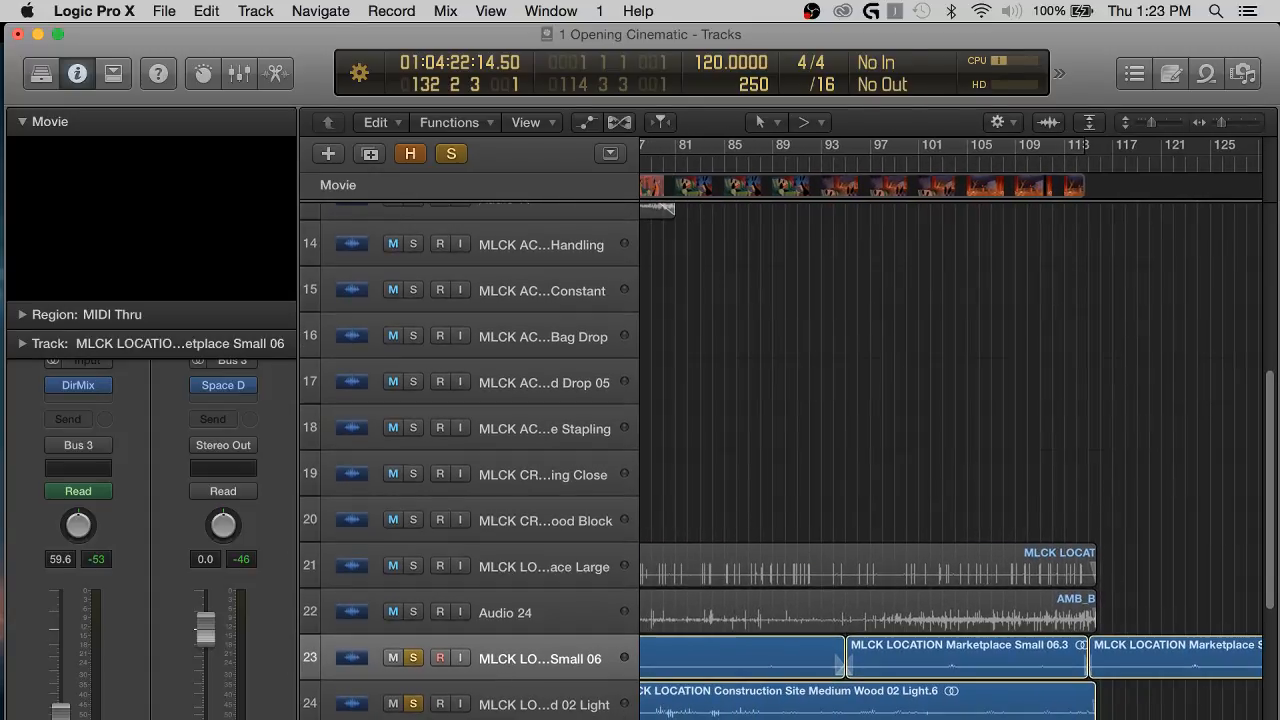
scroll(835, 710, left, 1)
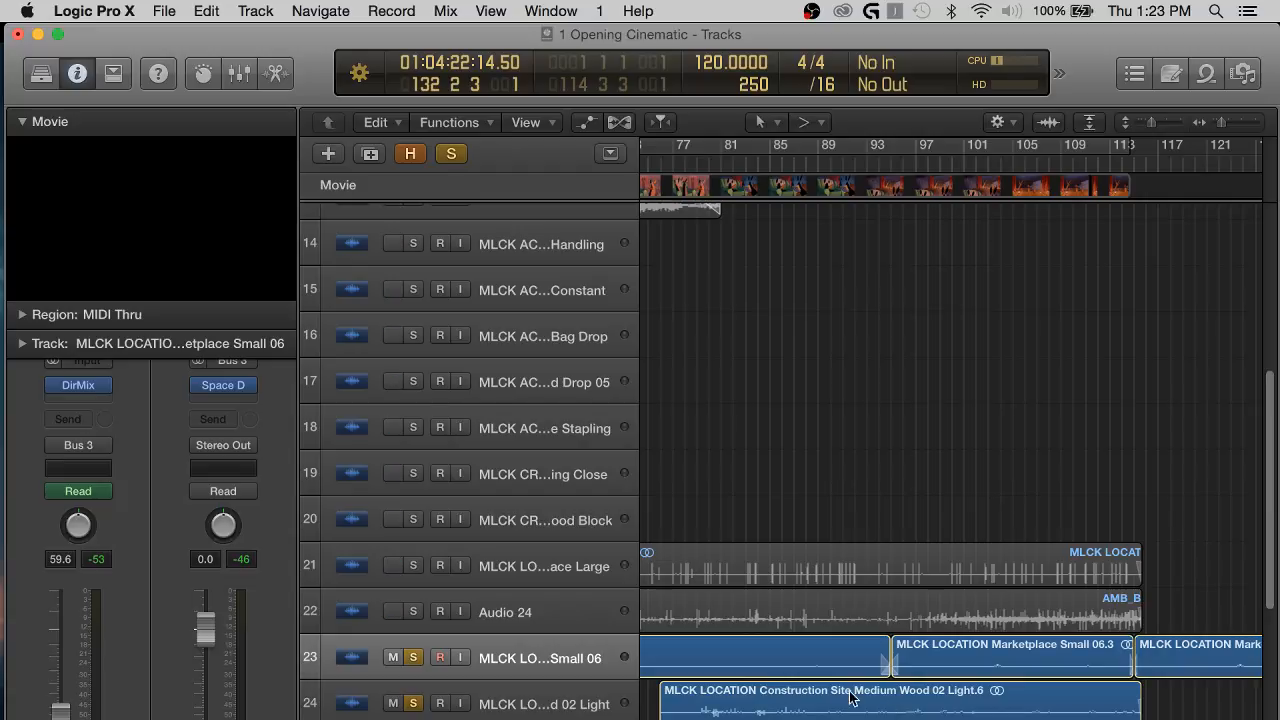
scroll(858, 712, down, 1)
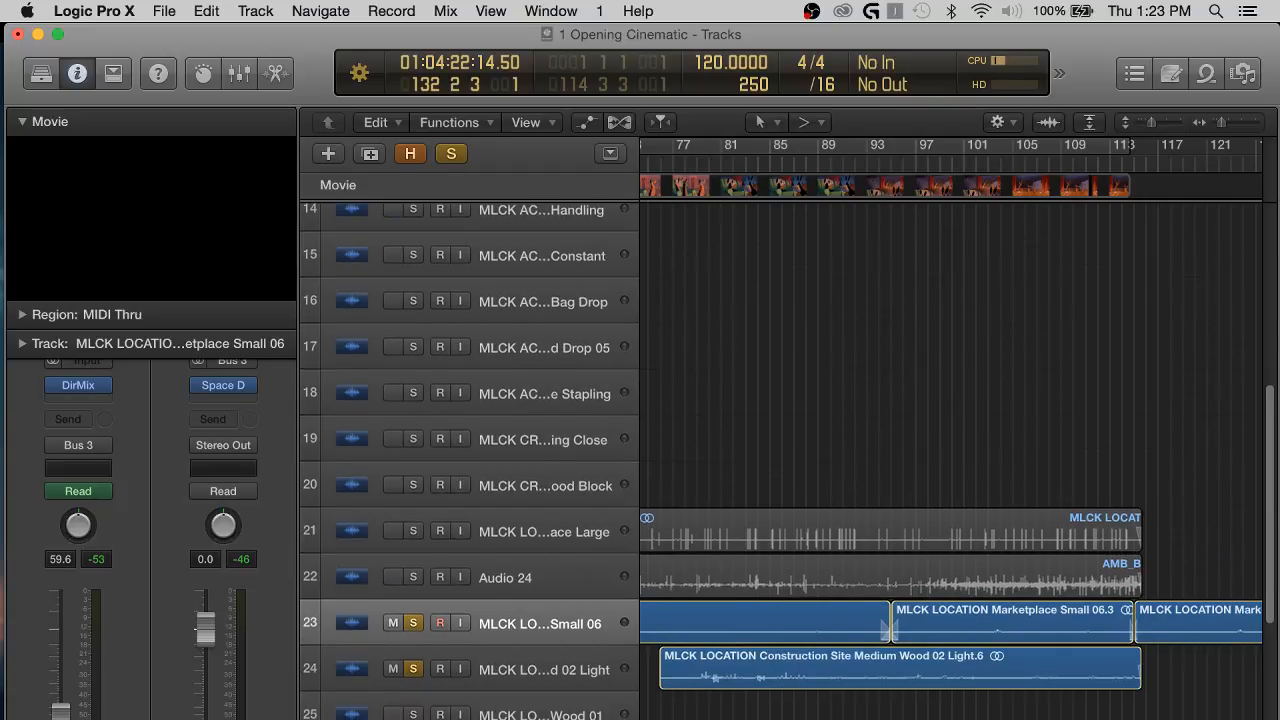
Examine the ambience regions on tracks 21 to 24, then the end of Main Intro near bar 132.
scroll(780, 683, down, 1)
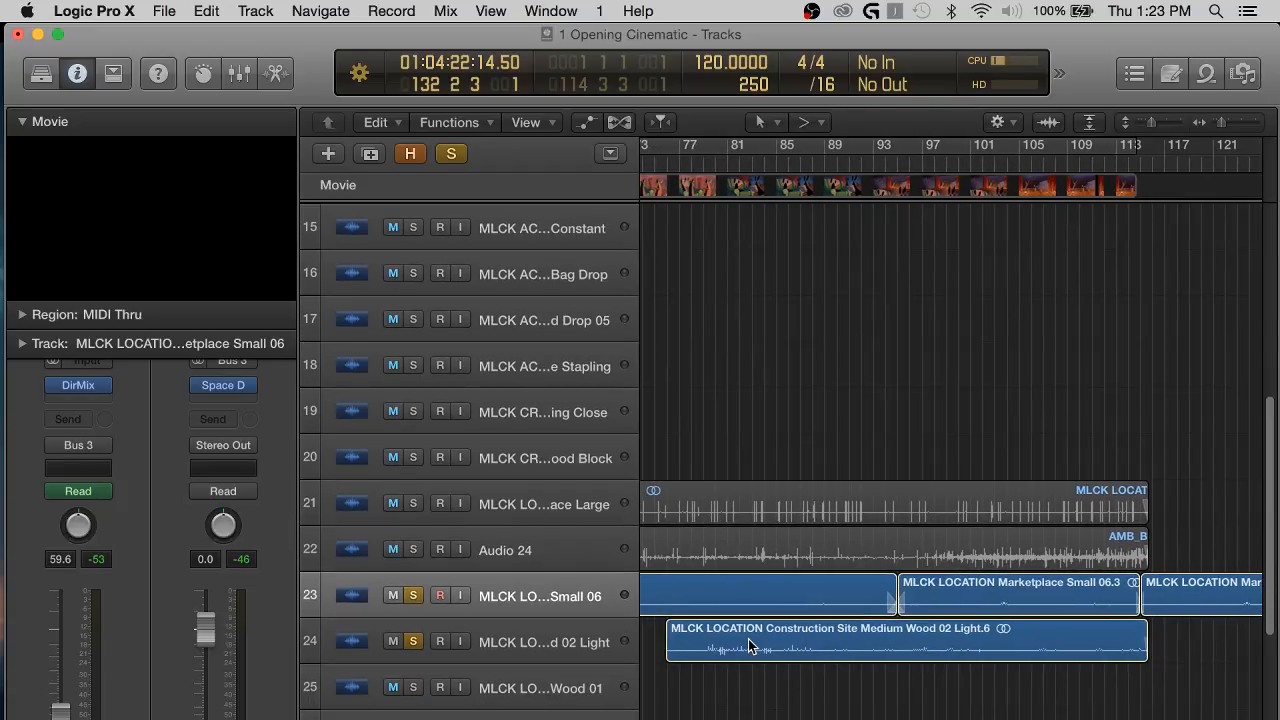
scroll(700, 655, left, 1)
scroll(732, 660, left, 2)
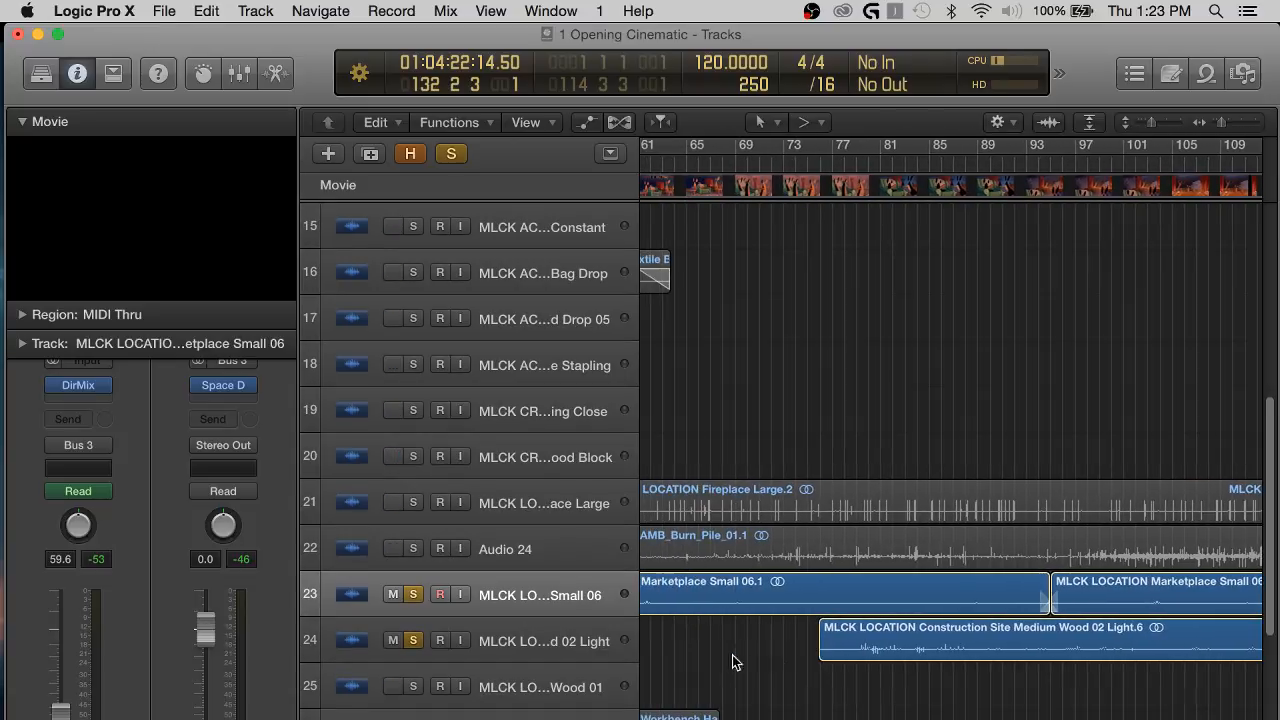
scroll(732, 655, left, 2)
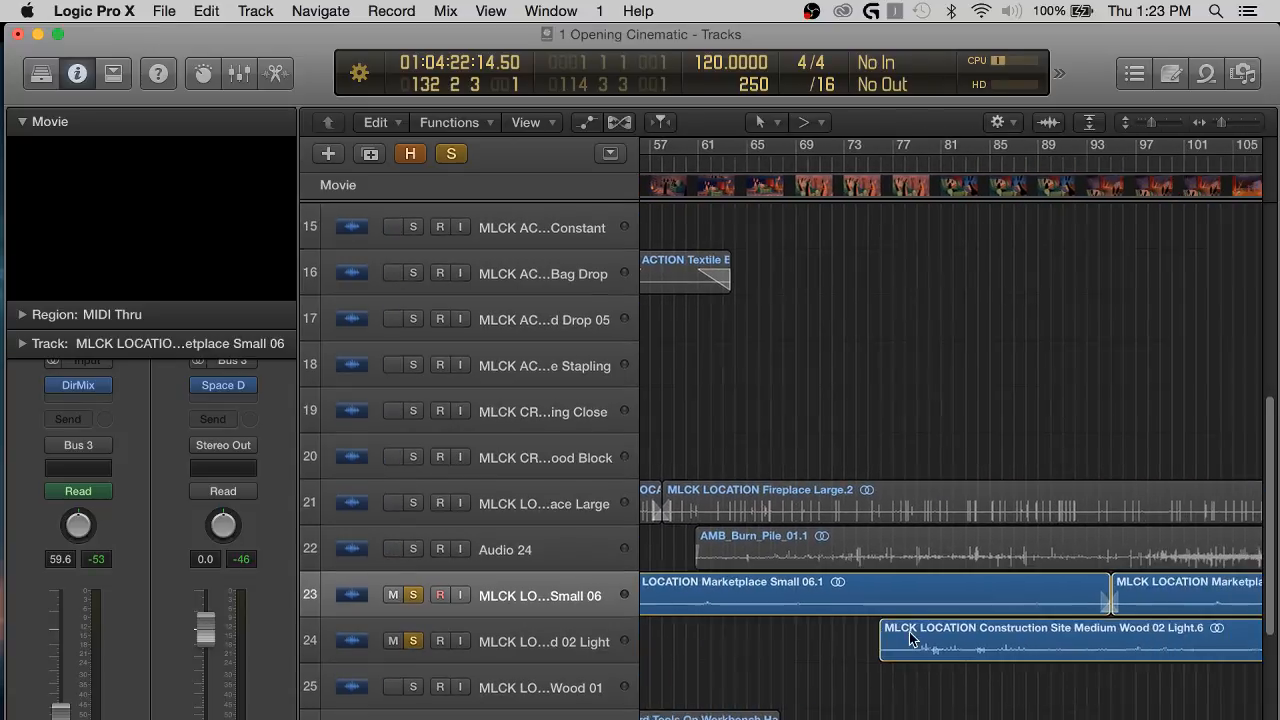
scroll(909, 632, right, 6)
scroll(1050, 655, up, 3)
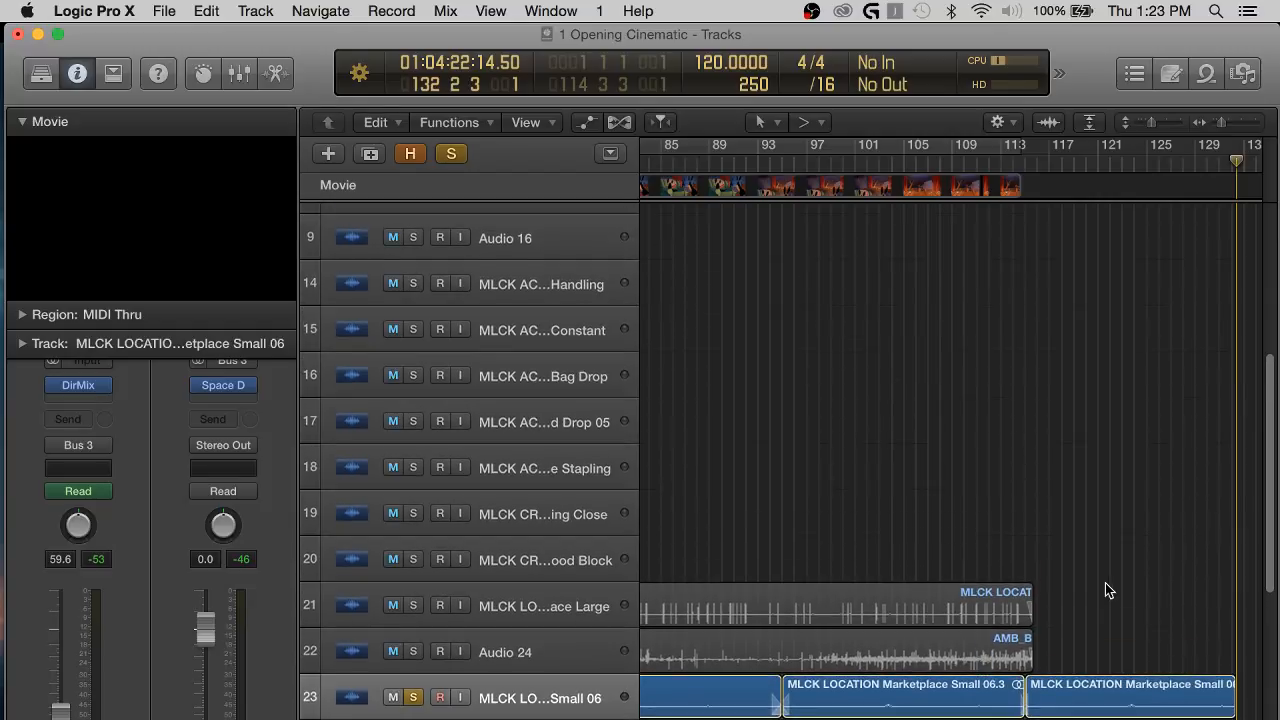
scroll(1105, 583, right, 4)
scroll(1105, 583, up, 8)
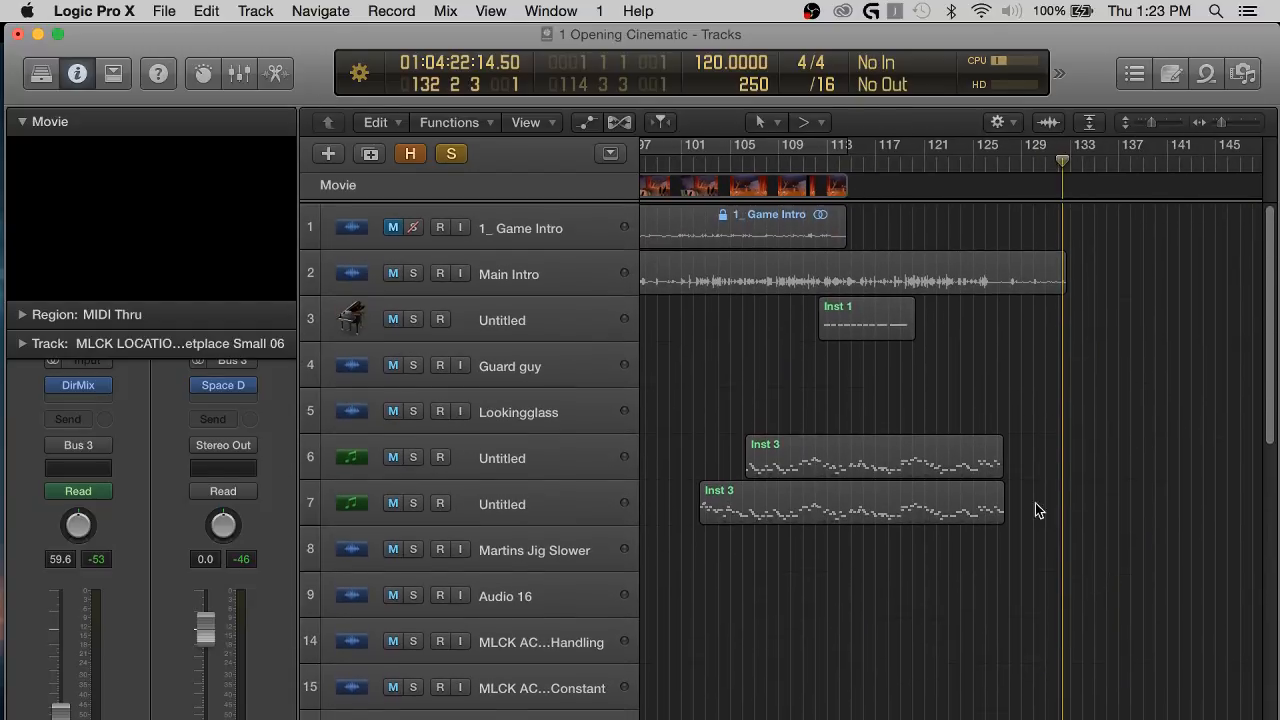
Place the playhead at about bar 126.5 and solo the Main Intro track to hear its closing section.
key(super+Right)
key(super+Right)
key(super+Right)
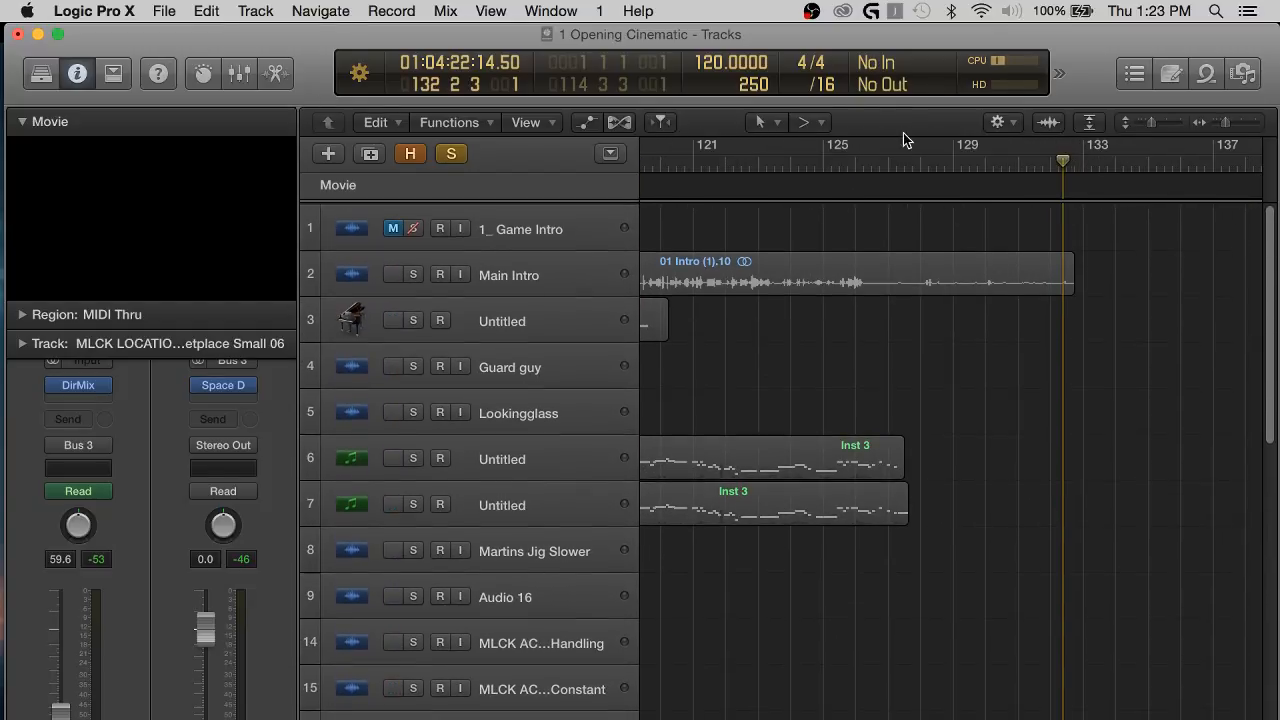
click(874, 159)
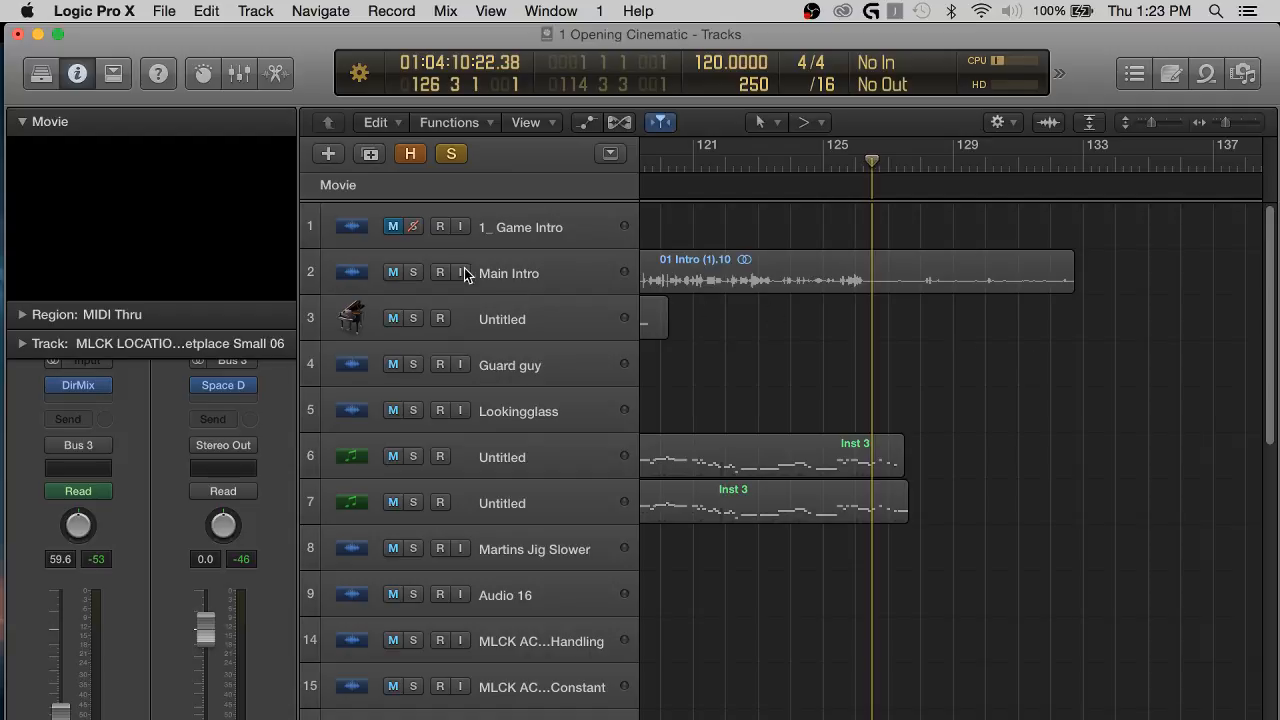
click(412, 272)
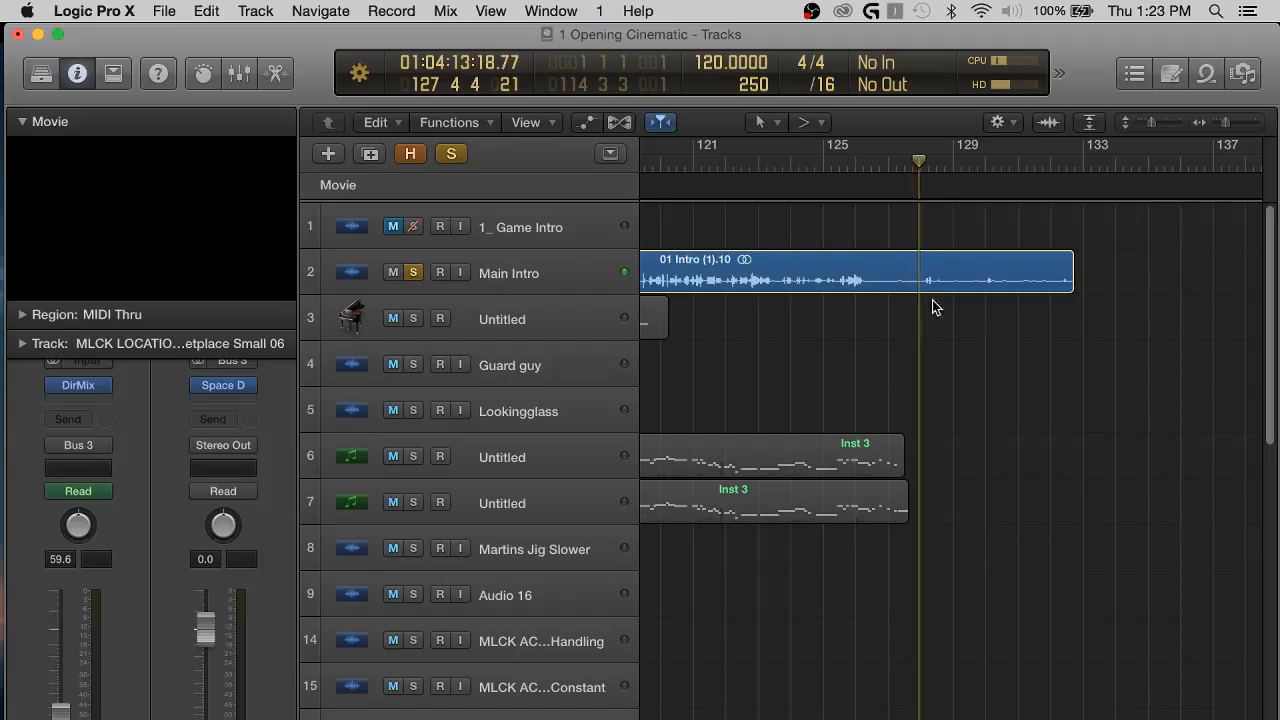
Show track automation and raise Main Intro's volume from bar 127 to its end to +4.7 dB while replaying it.
key(a)
scroll(894, 316, up, 5)
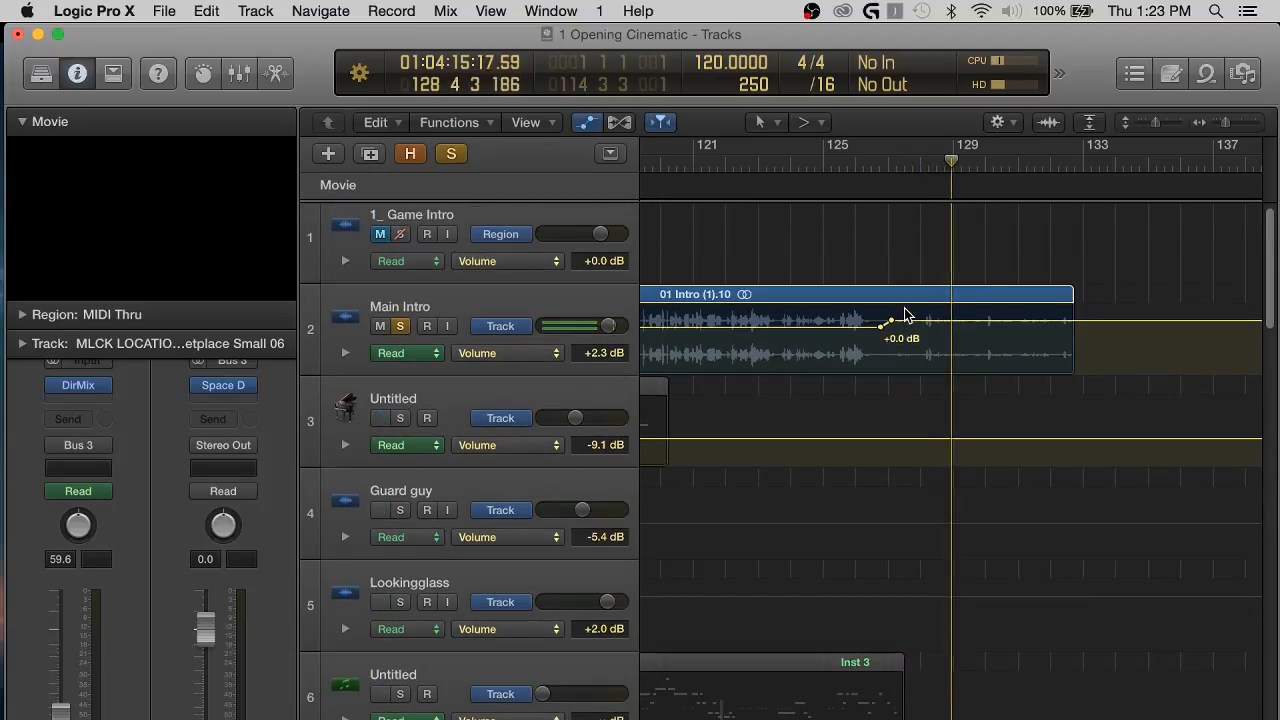
drag(905, 321, 900, 317)
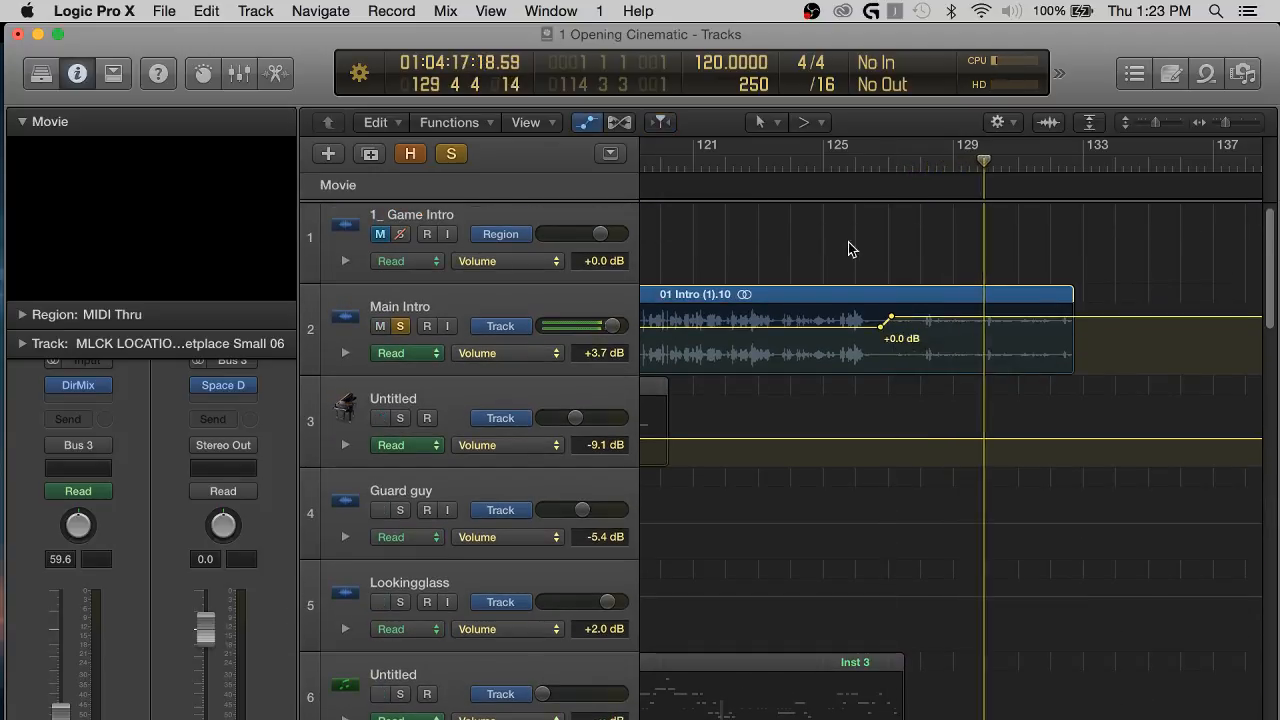
key(super+Right)
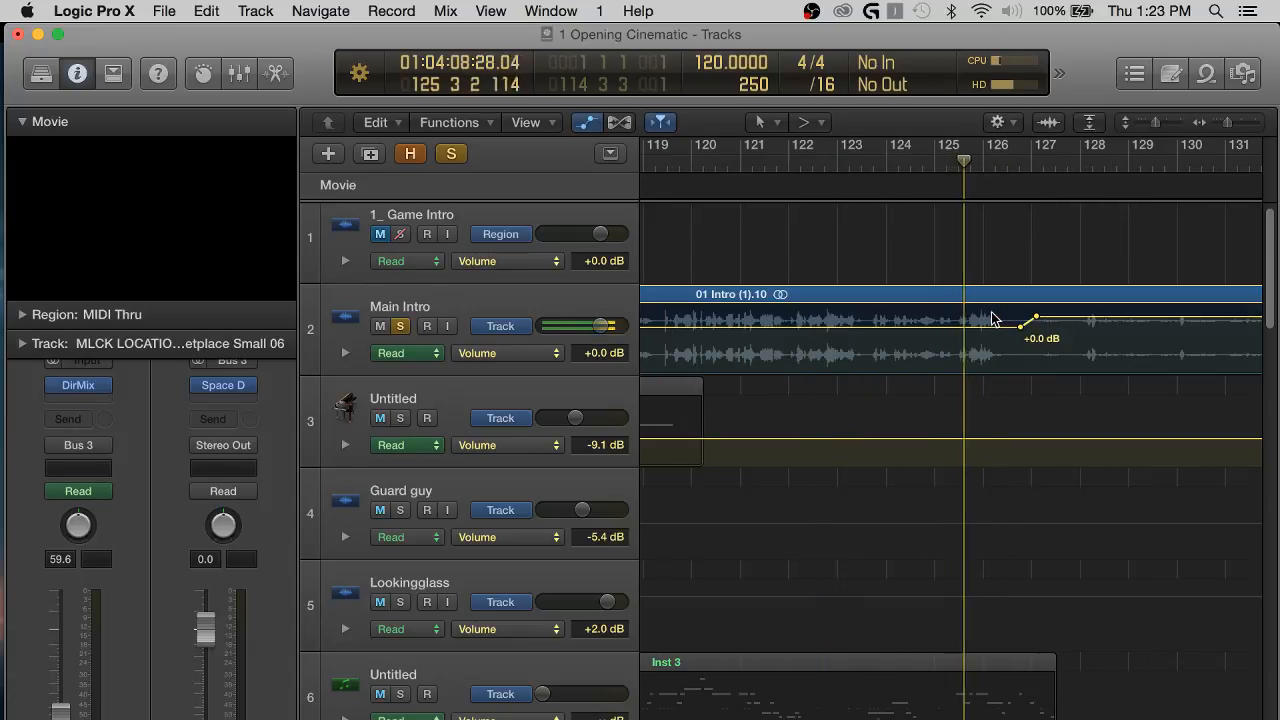
scroll(1008, 332, right, 4)
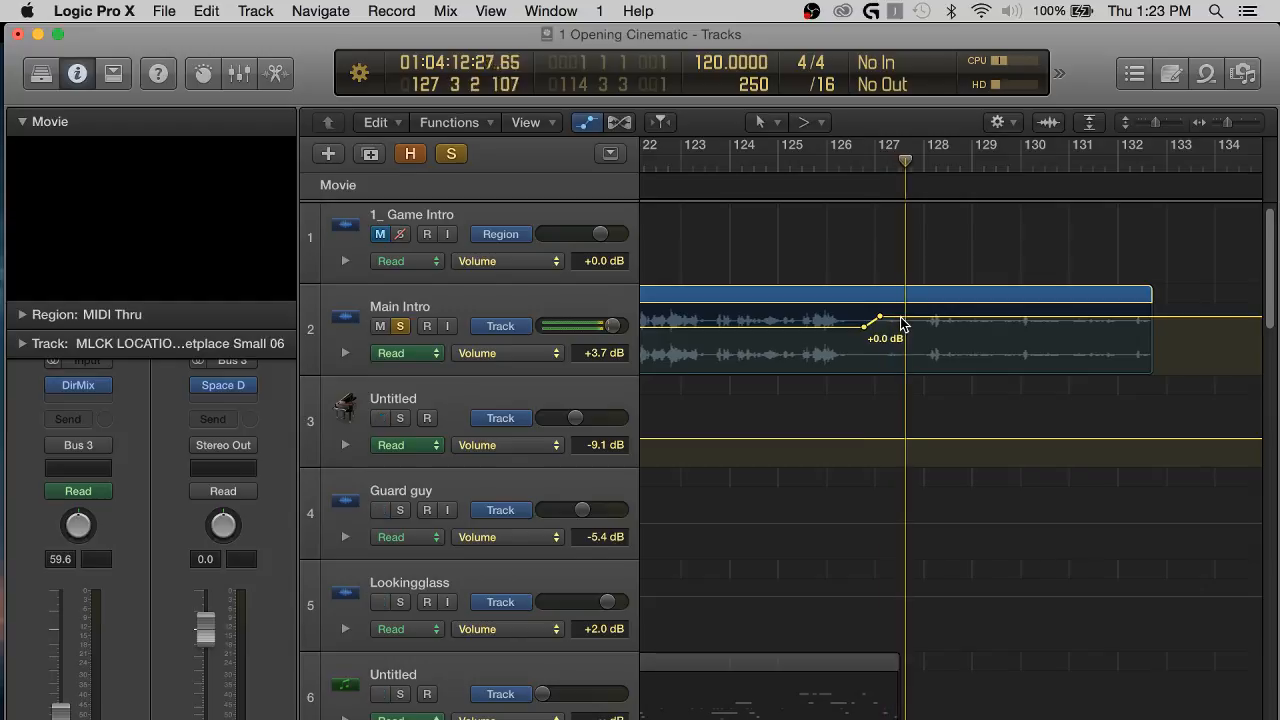
drag(901, 323, 902, 318)
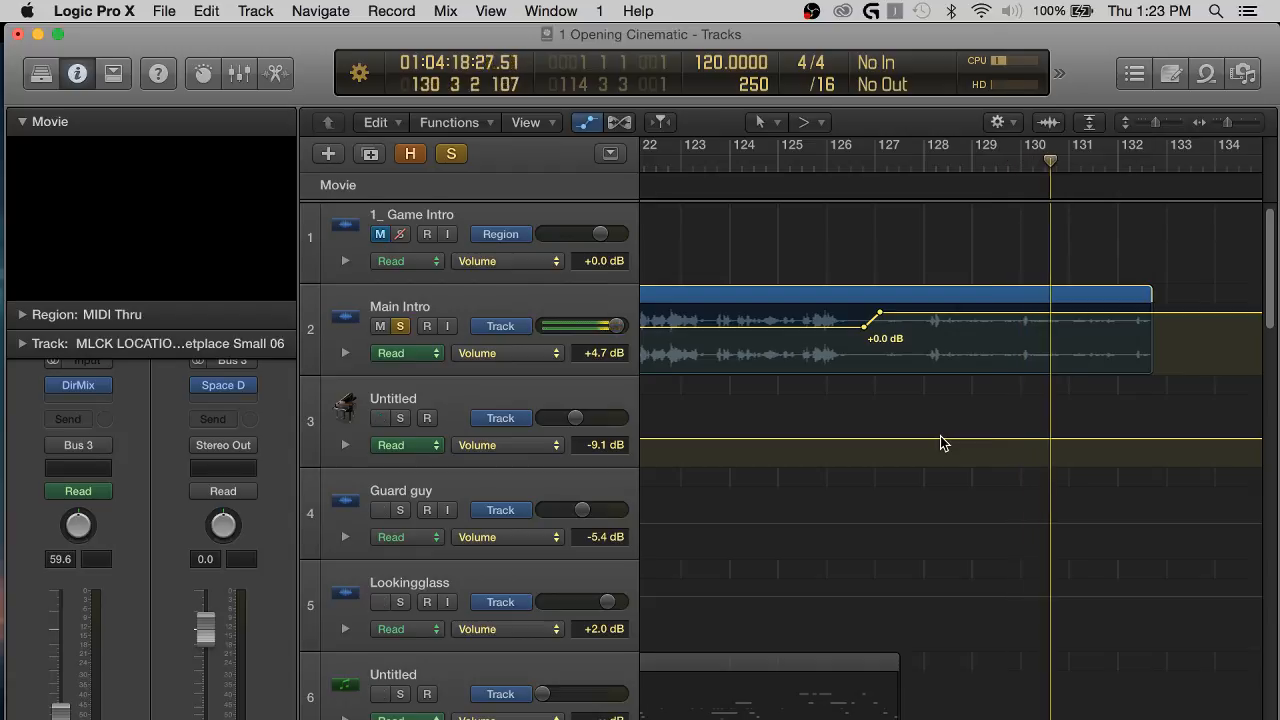
Select the Main Intro track, replay from about bar 125, and lower its volume after bar 127 to +3.1 dB.
click(545, 298)
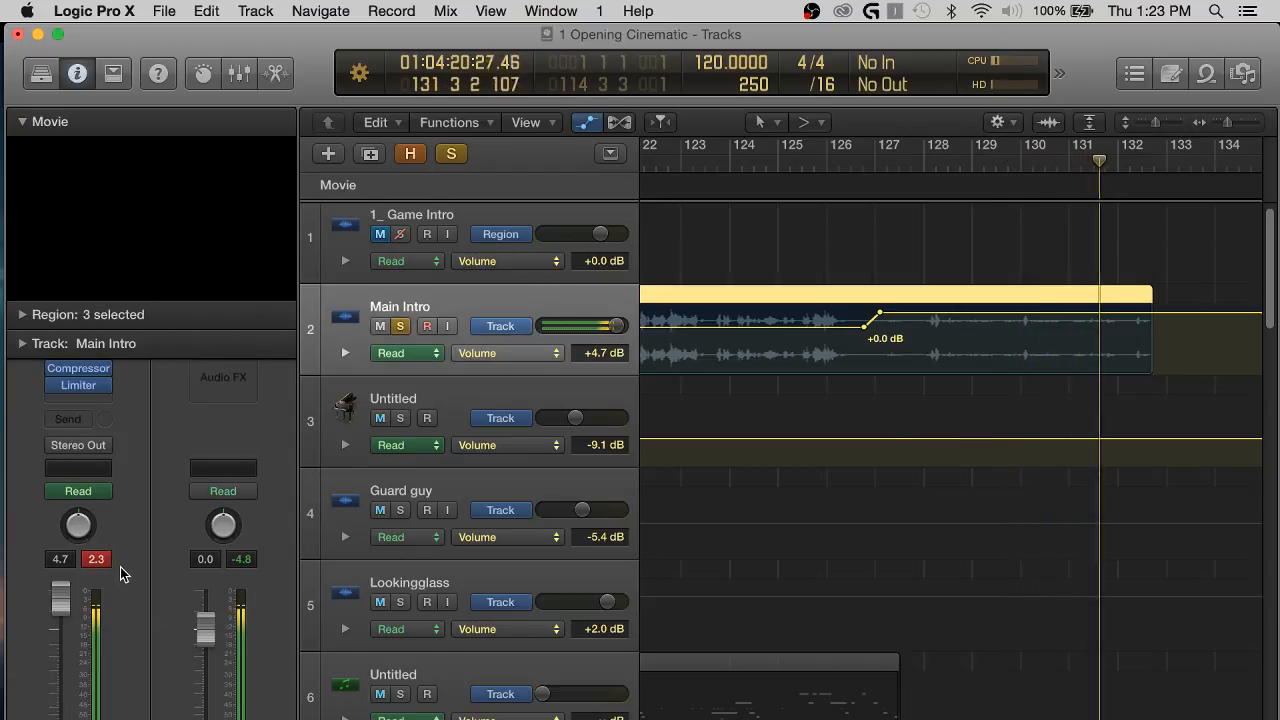
click(778, 162)
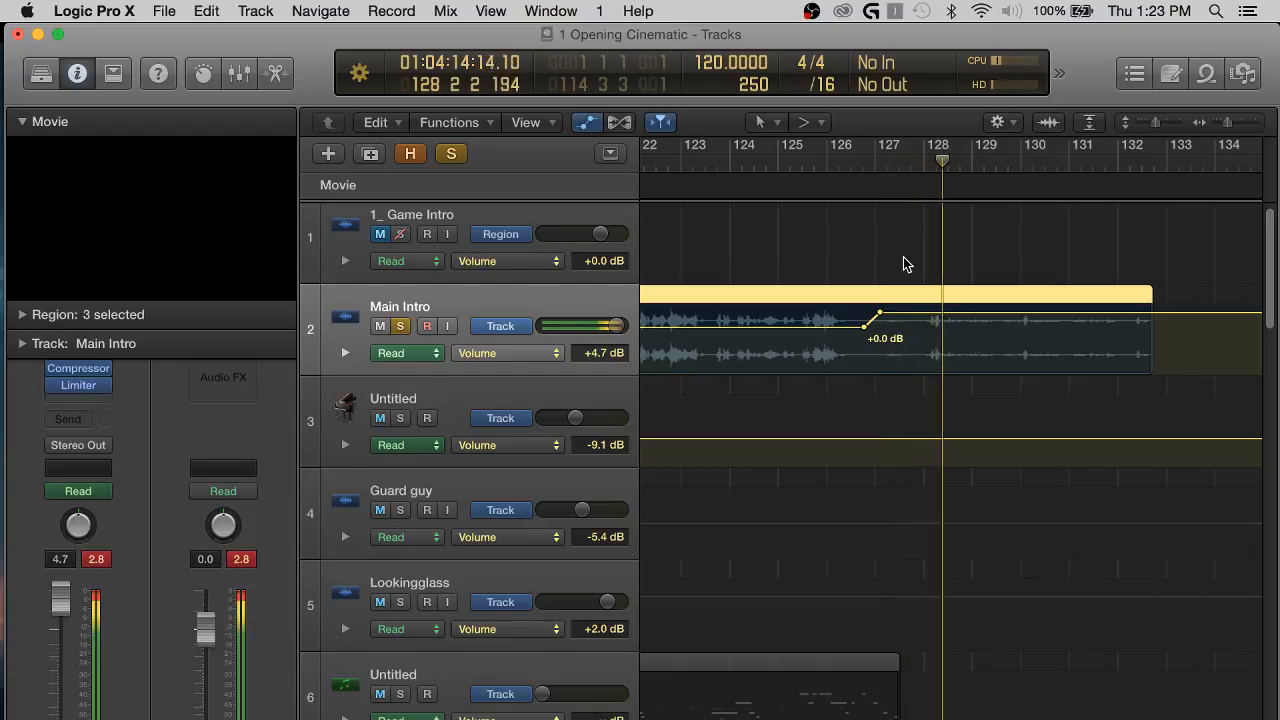
key(space)
click(925, 320)
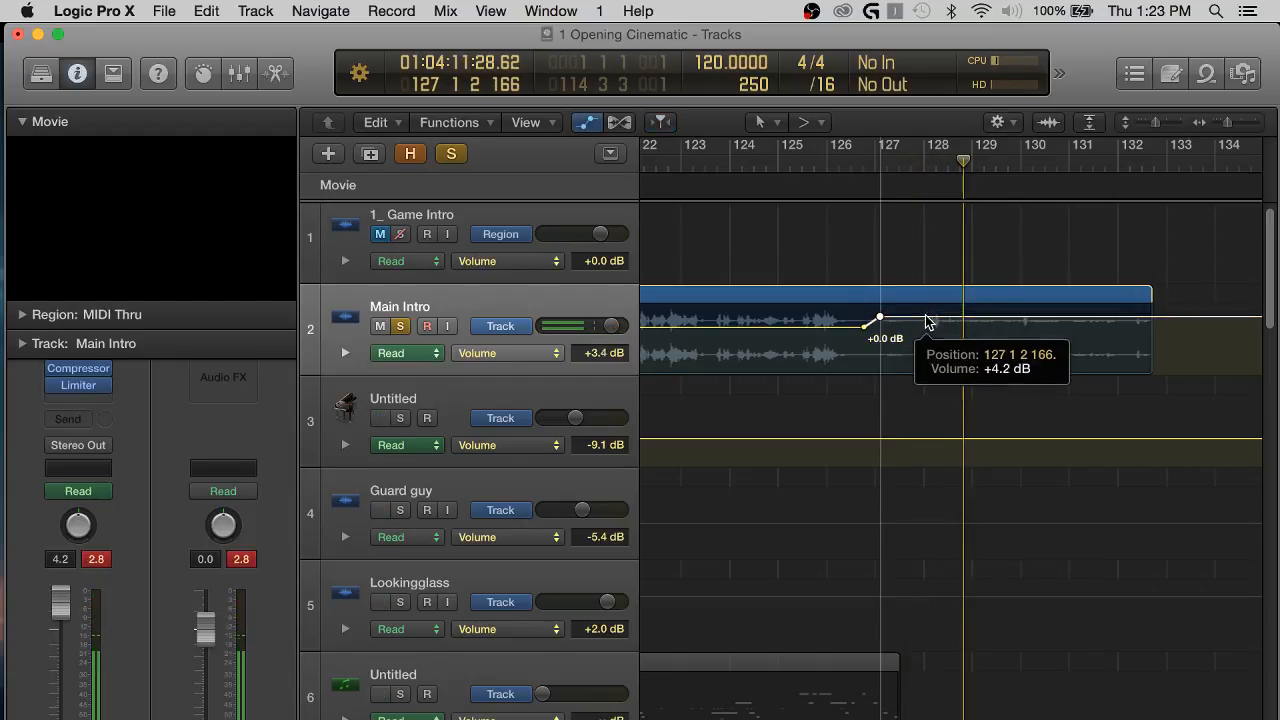
drag(926, 316, 926, 318)
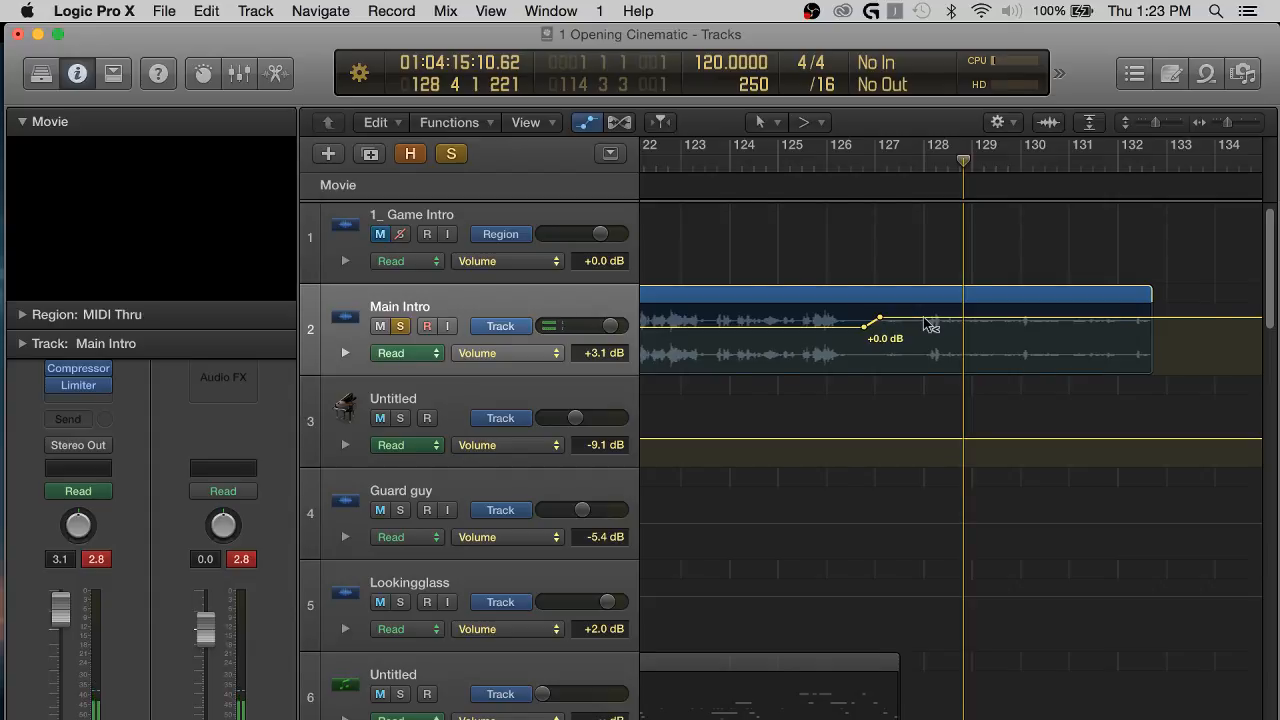
Add Main Intro volume points around the loud sound just after bar 128, dip the middle one to +0.4 dB, and play it back.
key(super+Right)
key(super+Right)
click(877, 318)
click(896, 318)
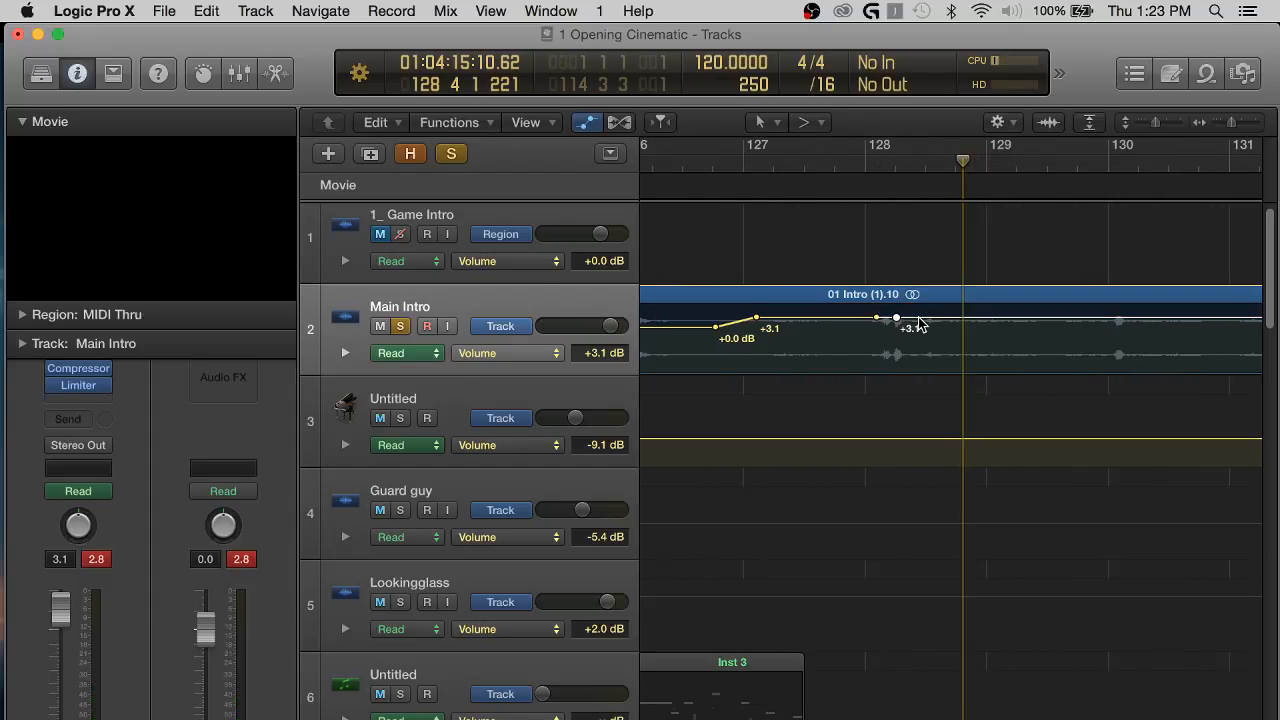
click(919, 318)
mouse_move(892, 316)
mouse_down()
mouse_move(896, 326)
mouse_move(873, 318)
mouse_up()
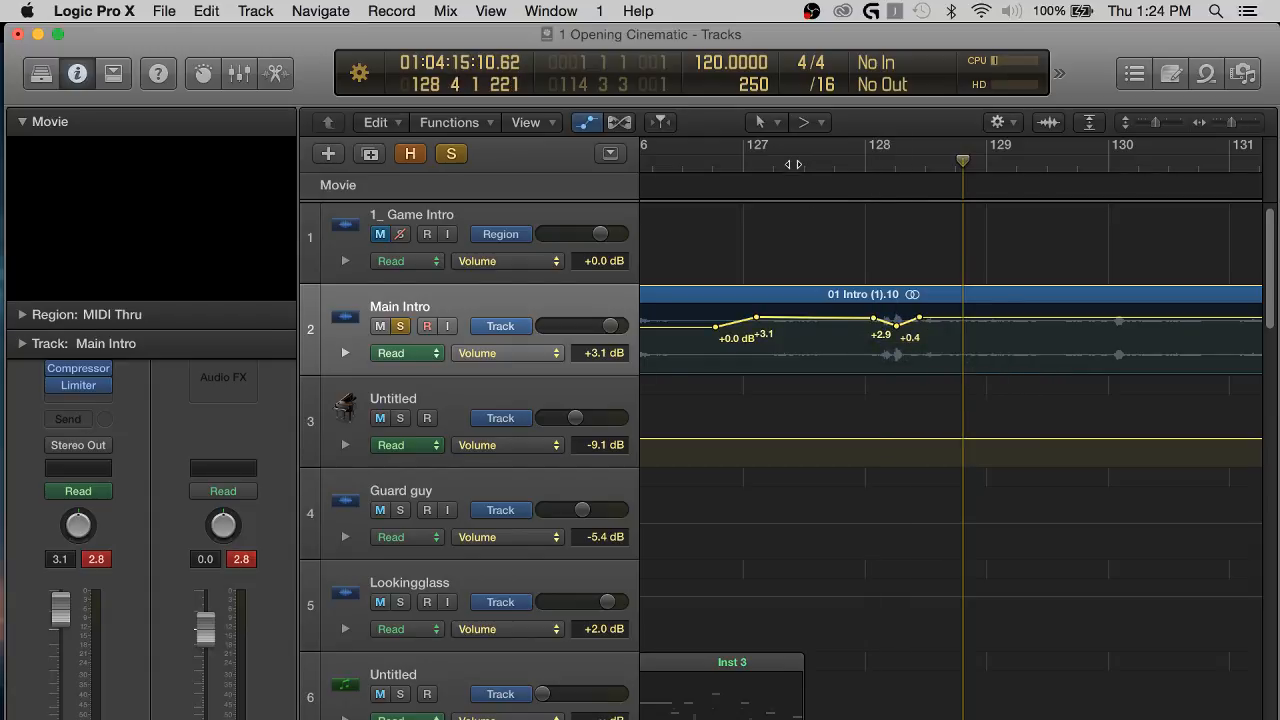
double_click(797, 164)
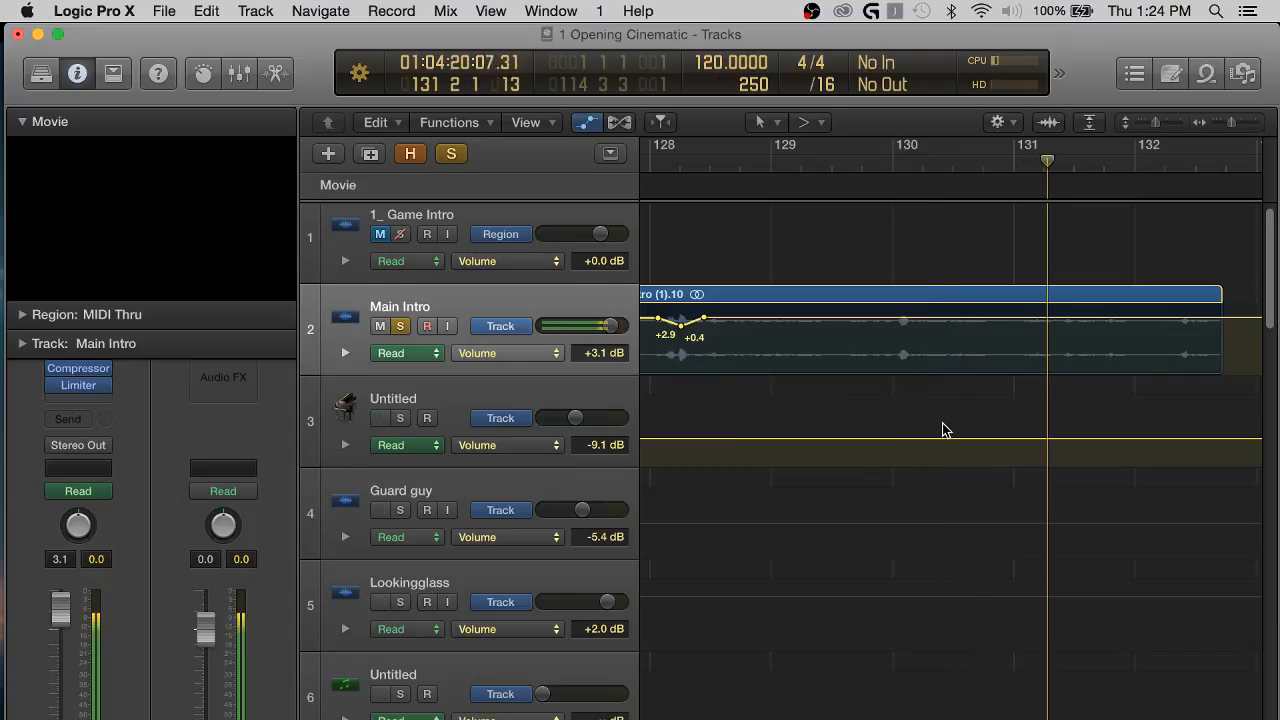
scroll(943, 430, right, 1)
Raise Main Intro's volume between about bars 98 and 101 to +2.7 dB and move that boost's end point slightly later.
scroll(943, 430, left, 5)
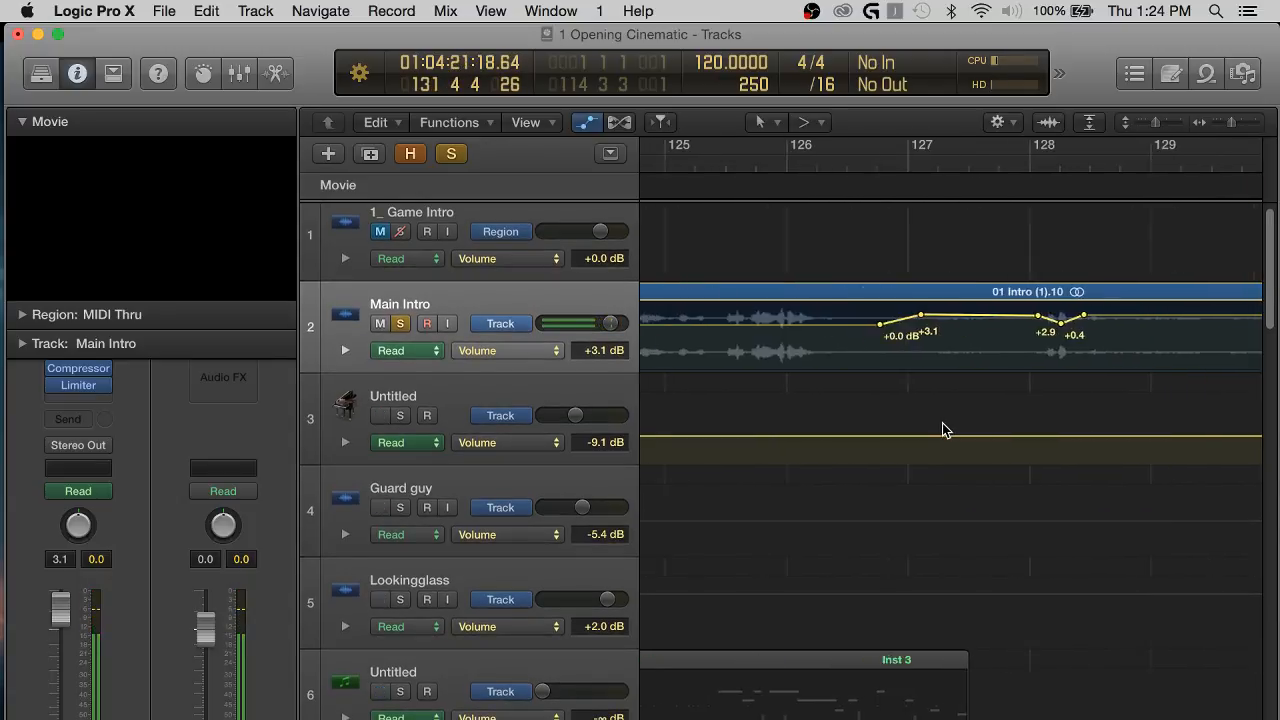
scroll(943, 430, left, 20)
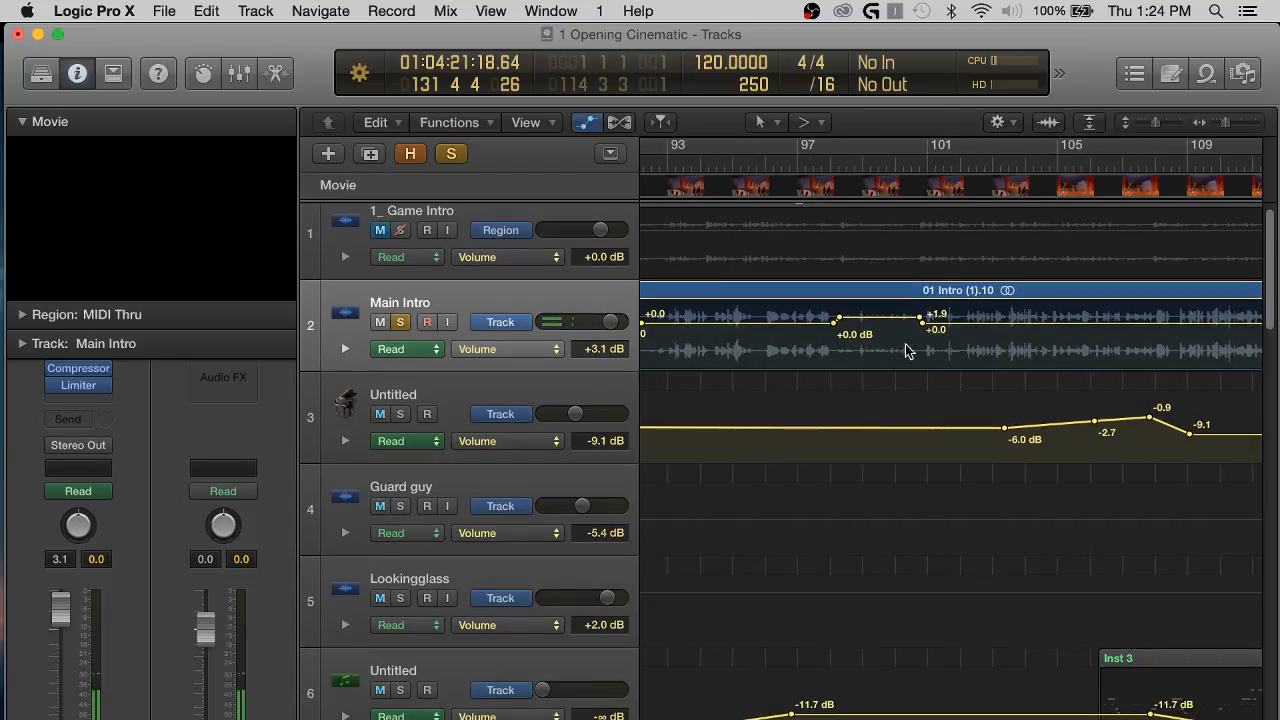
click(810, 150)
scroll(809, 163, up, 5)
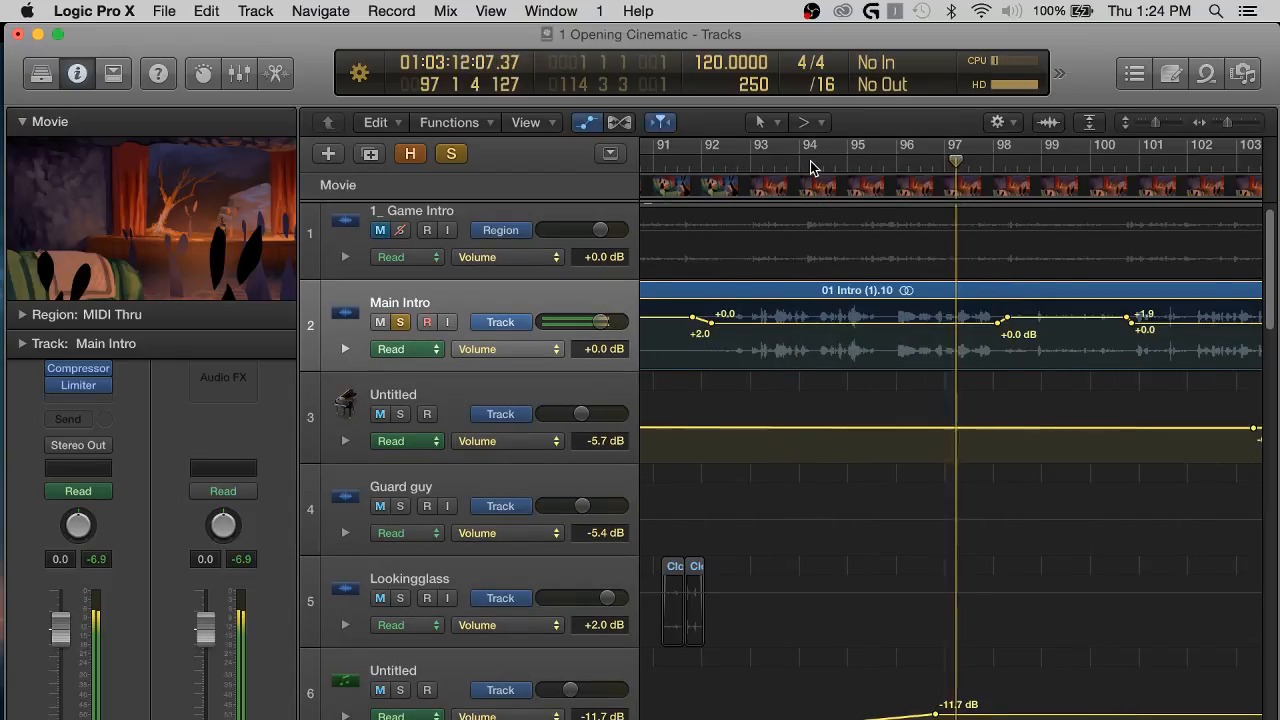
scroll(897, 216, right, 1)
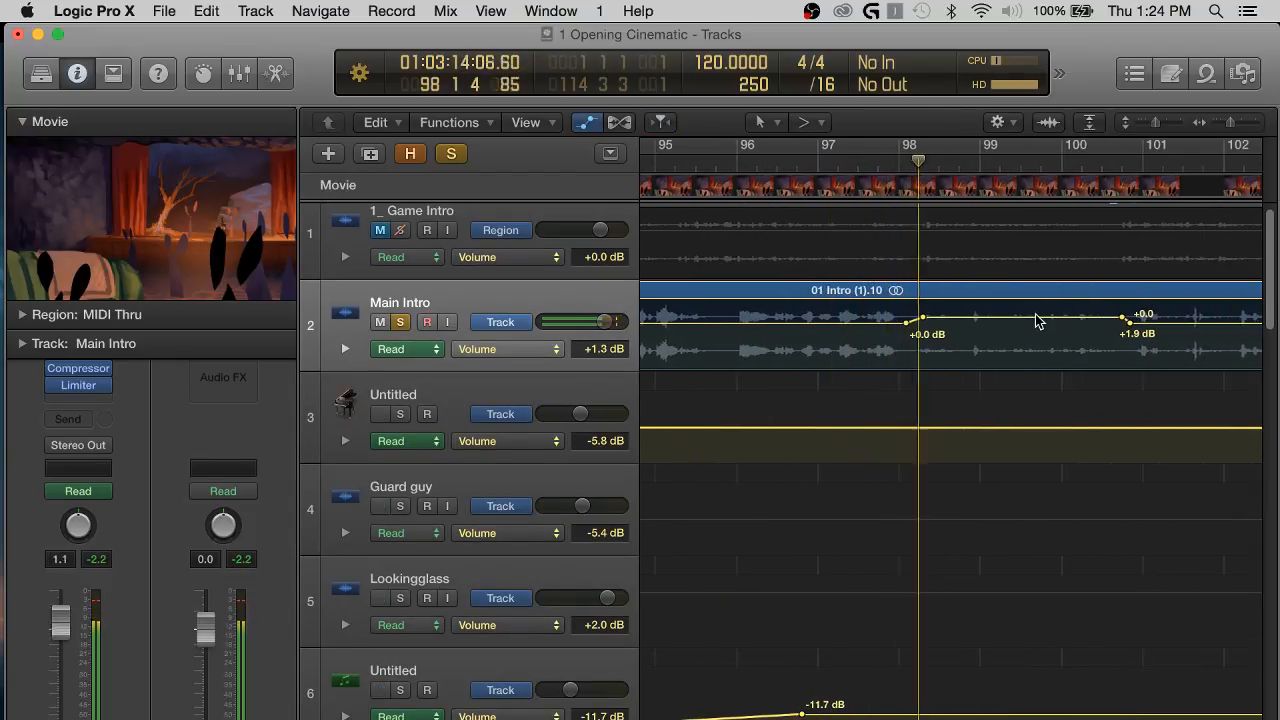
drag(1037, 323, 1037, 318)
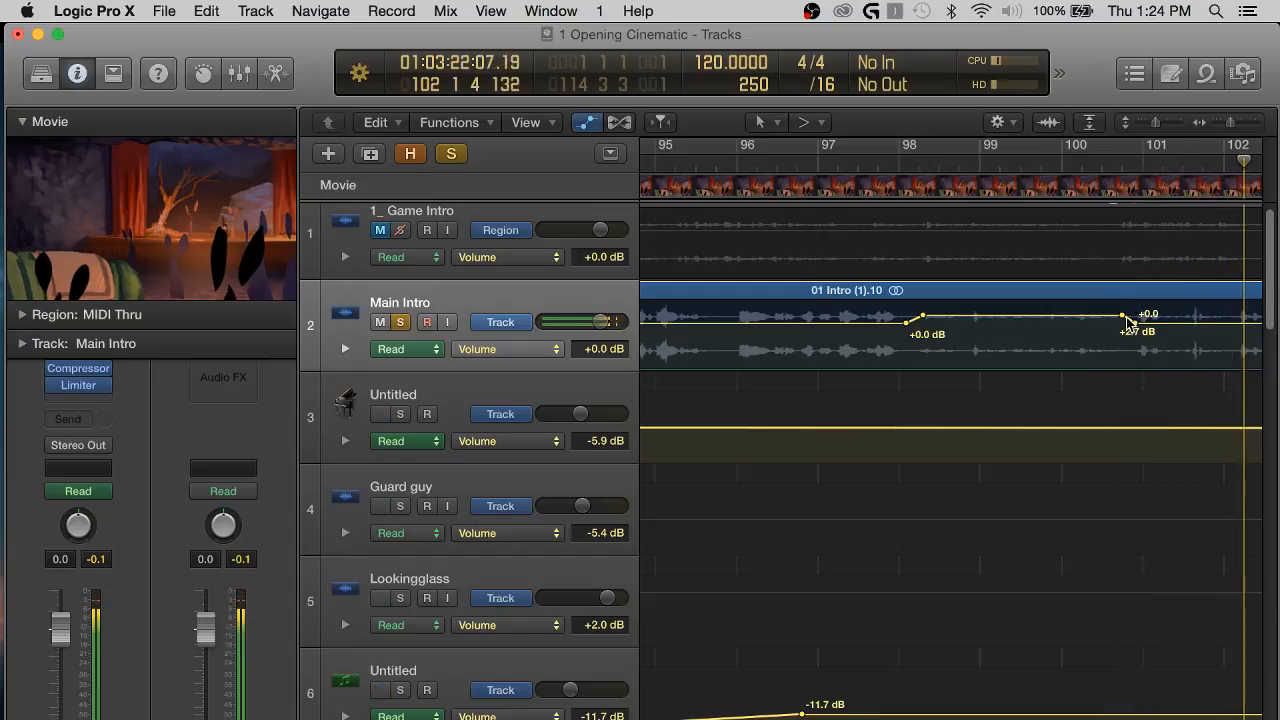
drag(1120, 315, 1126, 315)
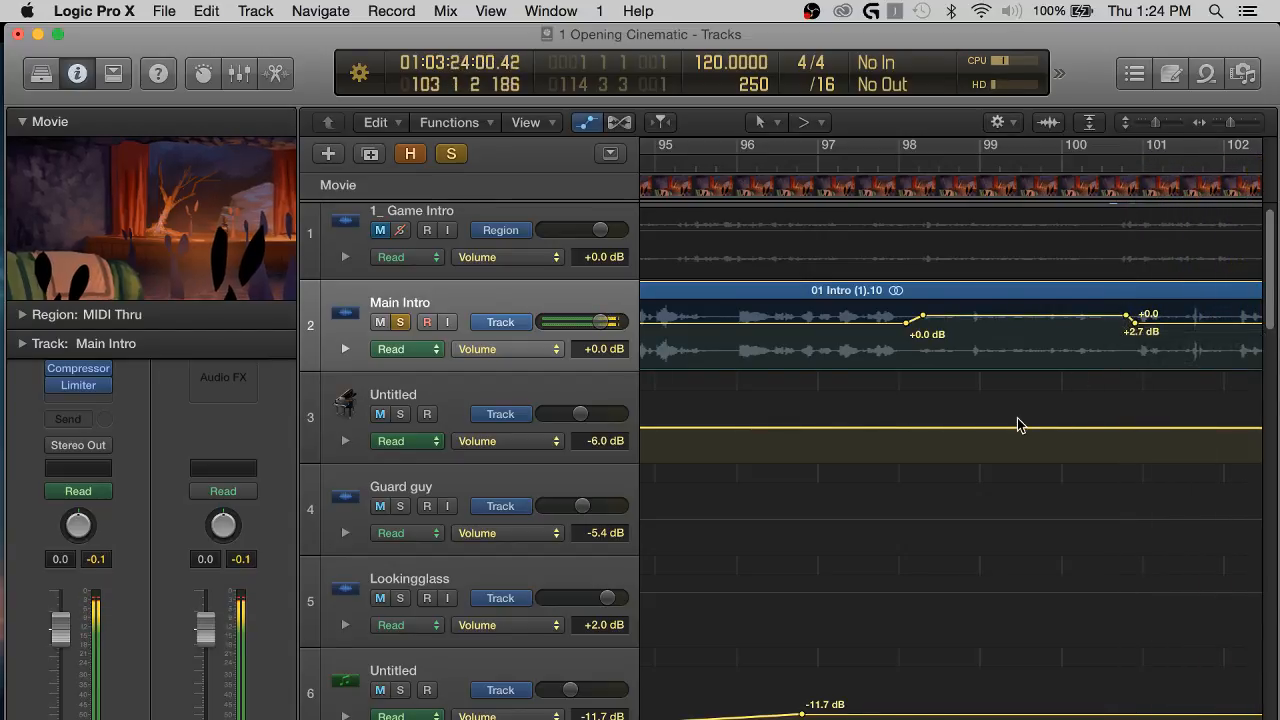
Play Main Intro from about bar 88 and raise its volume between about bars 88.5 and 92 to +3.9 dB.
scroll(1020, 425, left, 5)
scroll(1018, 425, left, 3)
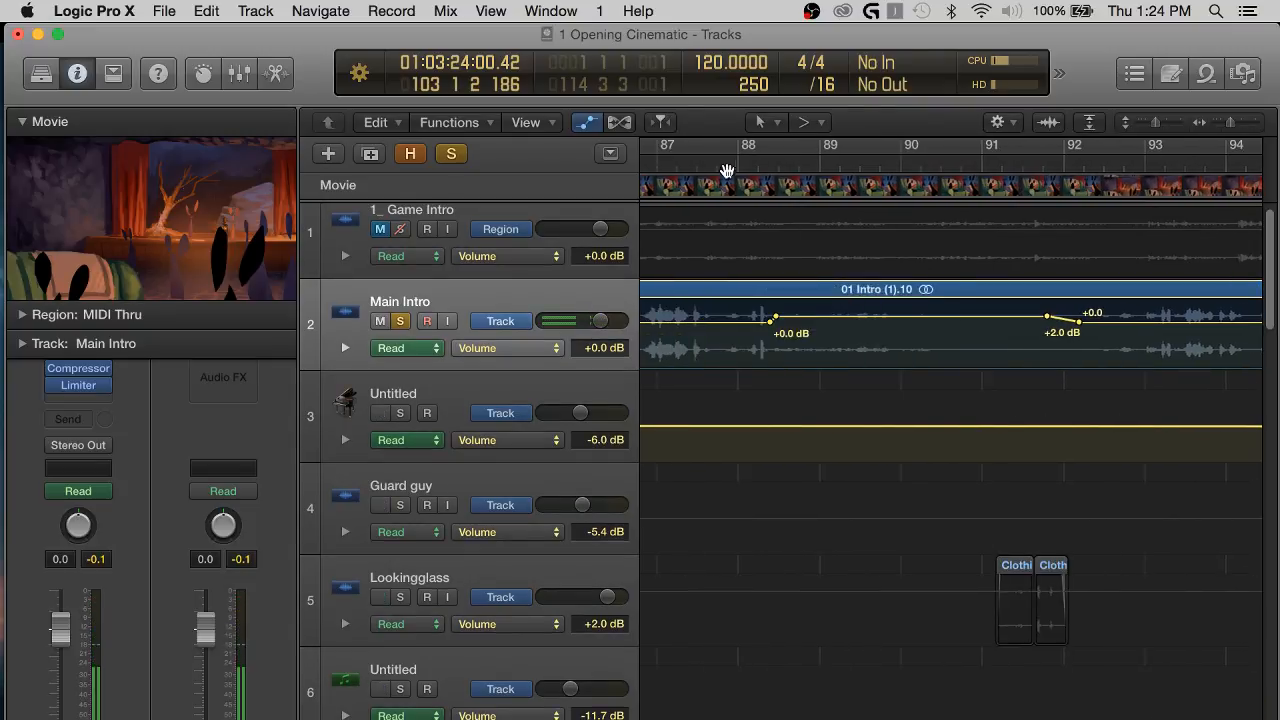
click(727, 163)
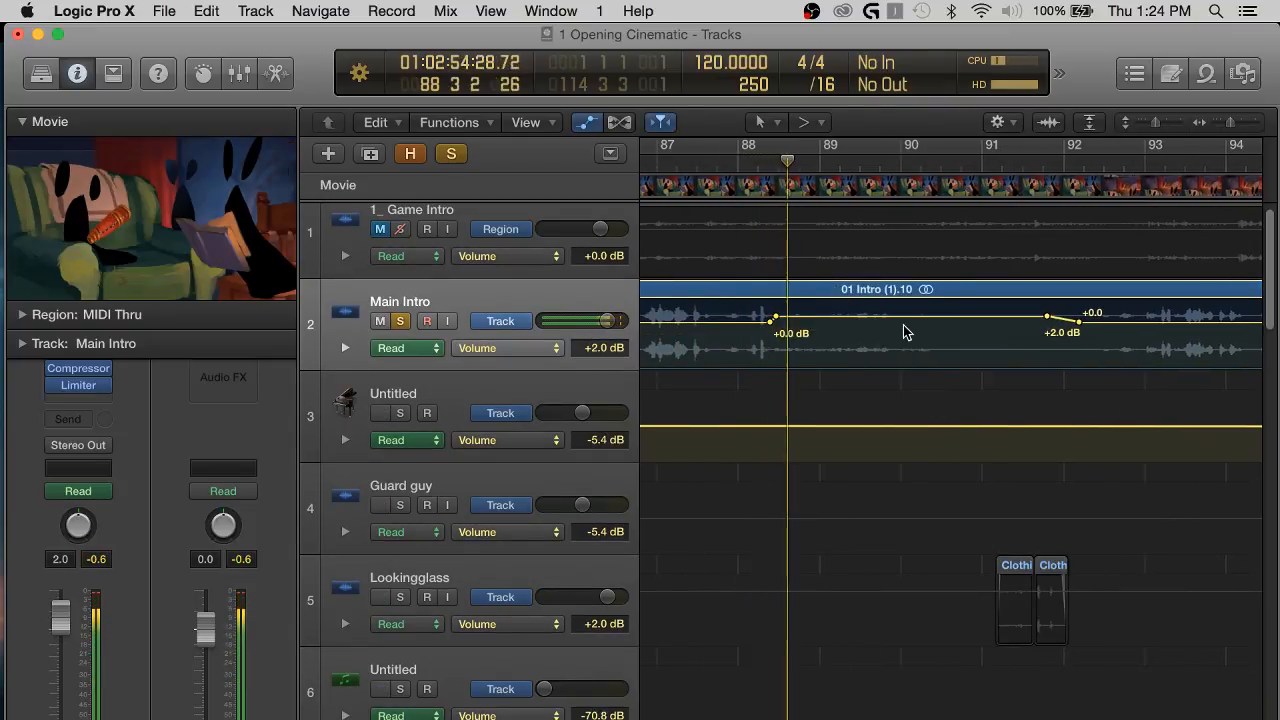
drag(836, 318, 836, 315)
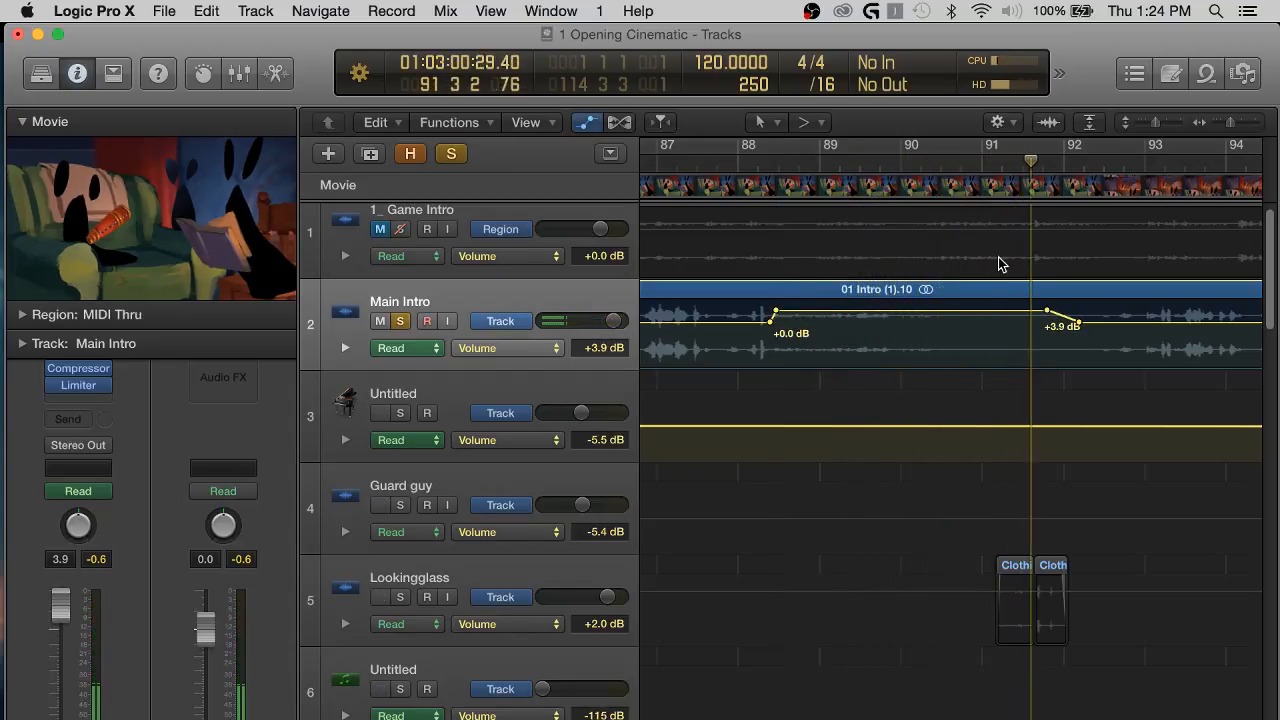
Shorten the +3.9 dB boost to end at about bar 90.5, with a new point near bar 91 lowered to about 0 dB.
drag(1050, 313, 940, 312)
click(734, 161)
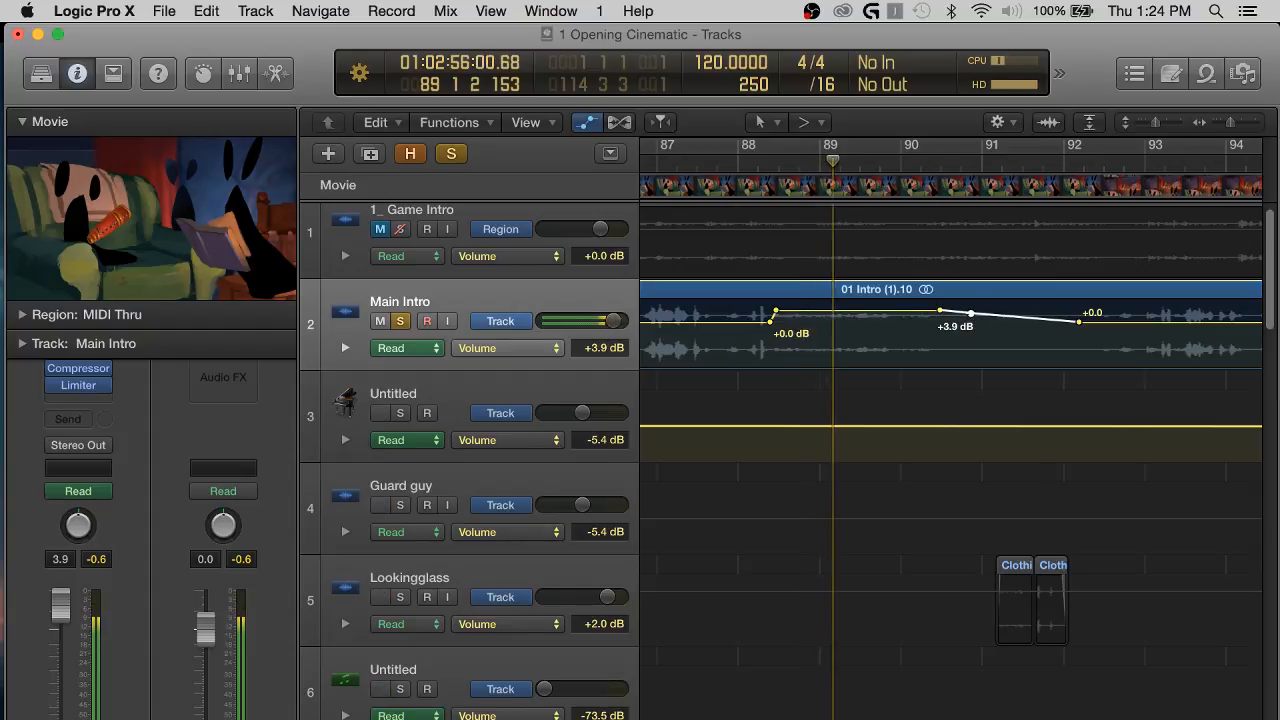
drag(970, 318, 969, 326)
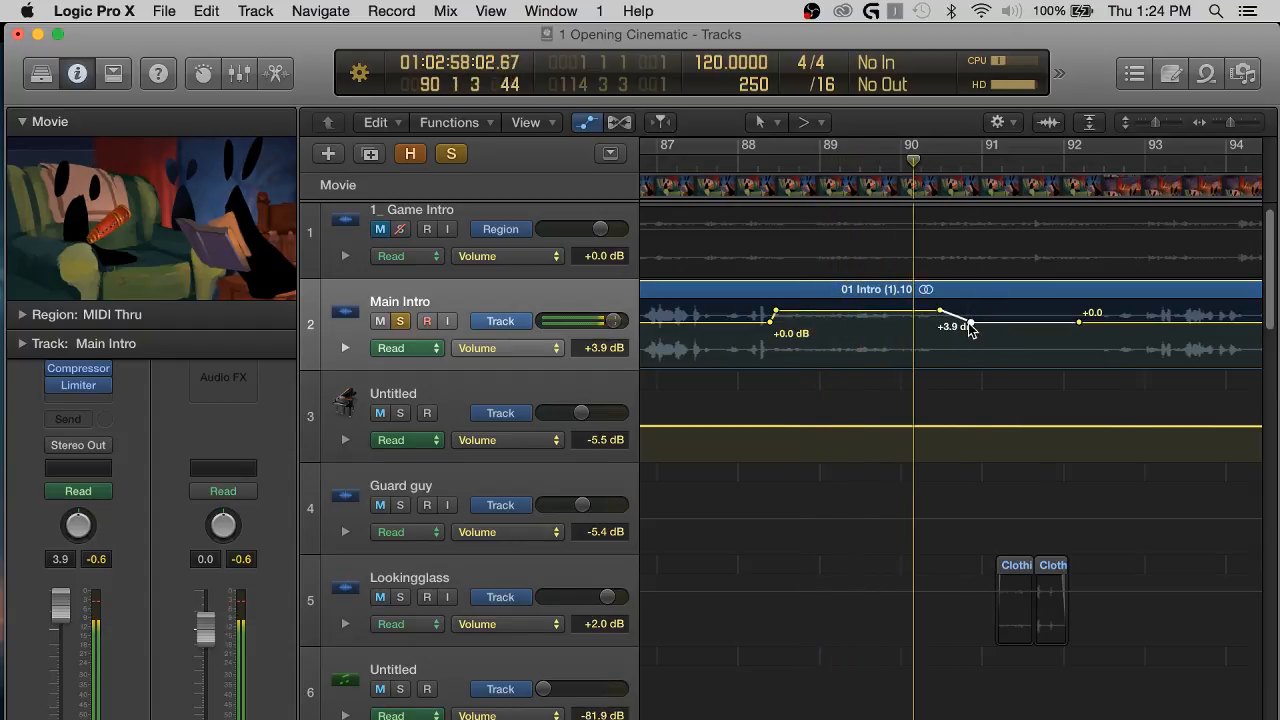
key(space)
Raise Main Intro's volume between about bars 70.5 and 75 to +3.7 dB.
scroll(911, 414, left, 10)
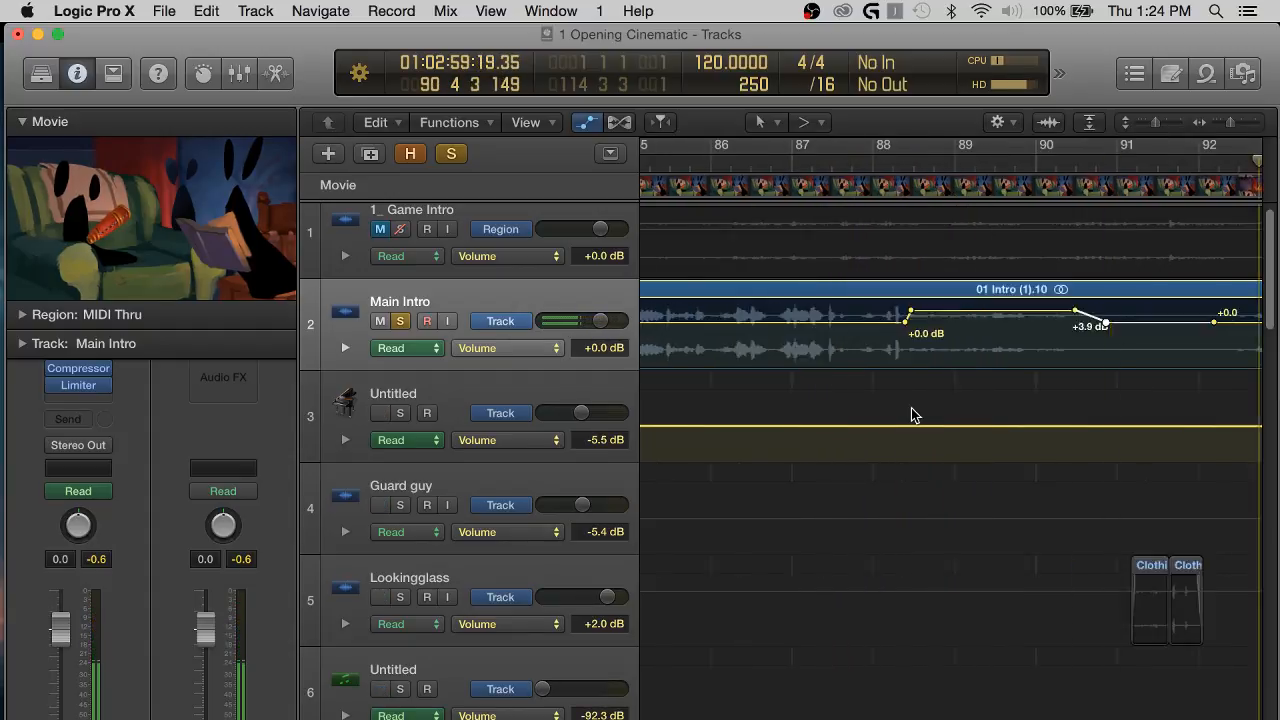
scroll(911, 414, left, 12)
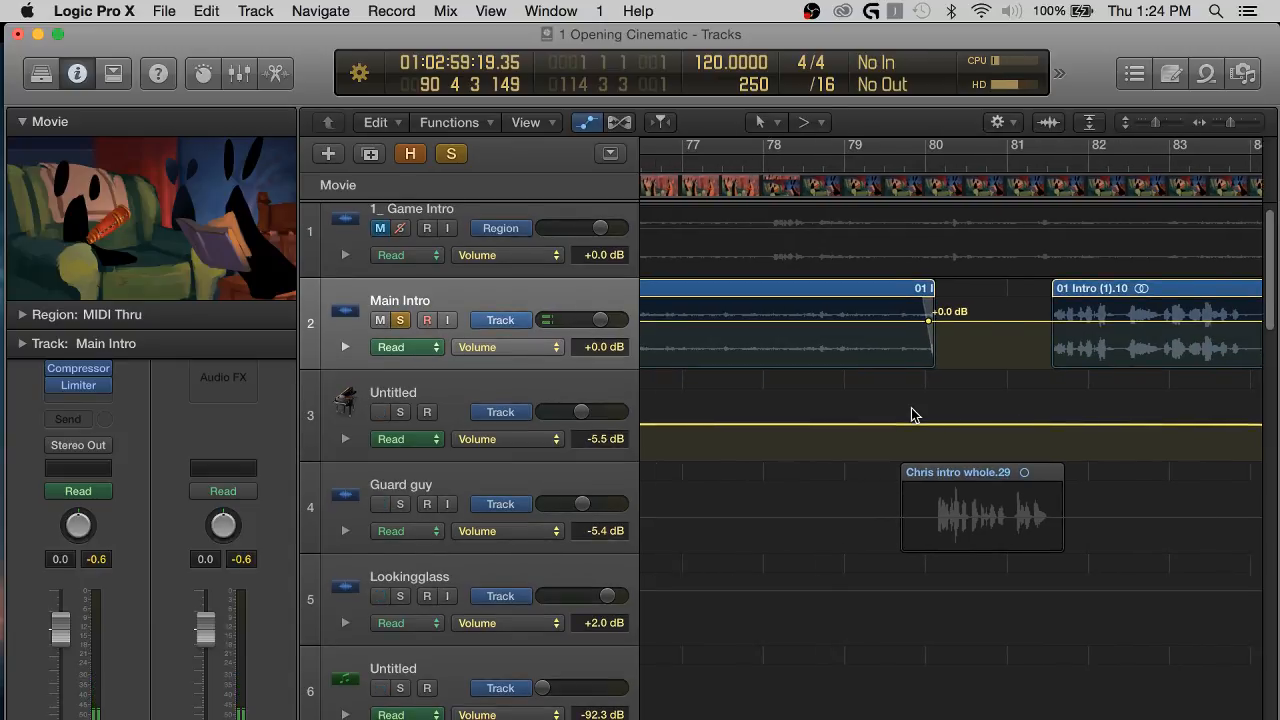
scroll(1055, 319, right, 1)
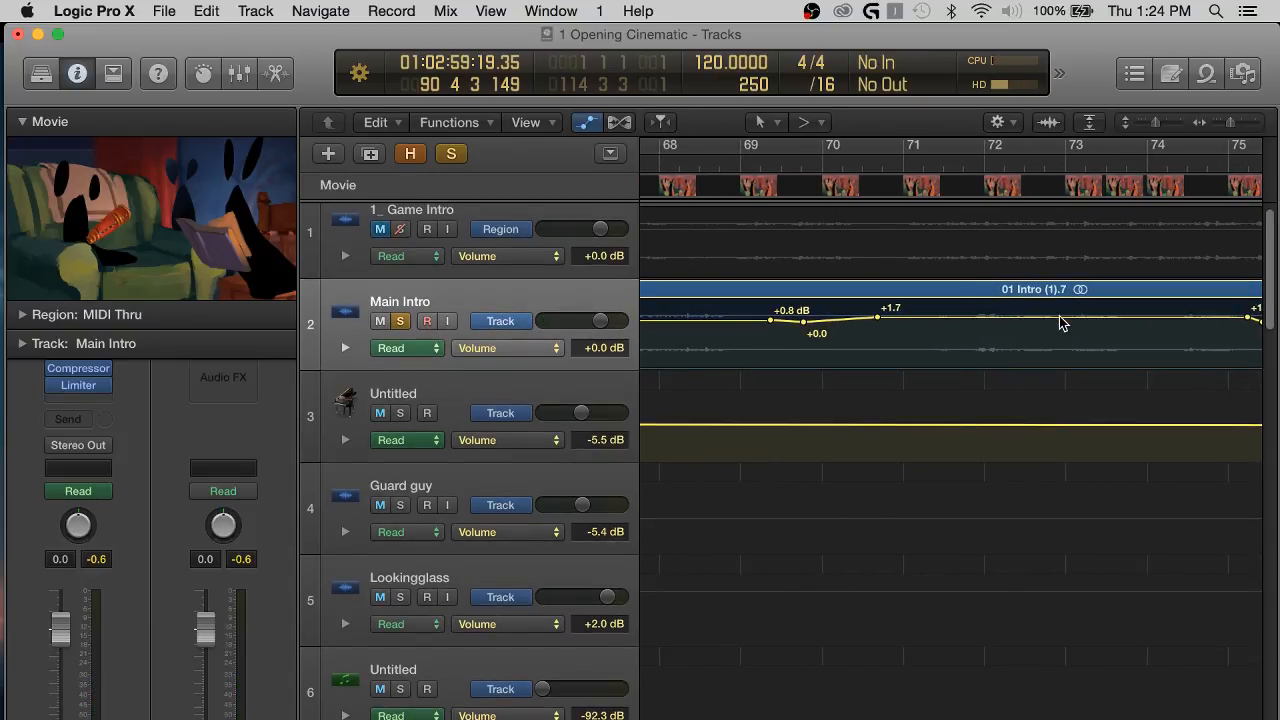
drag(1060, 318, 1062, 314)
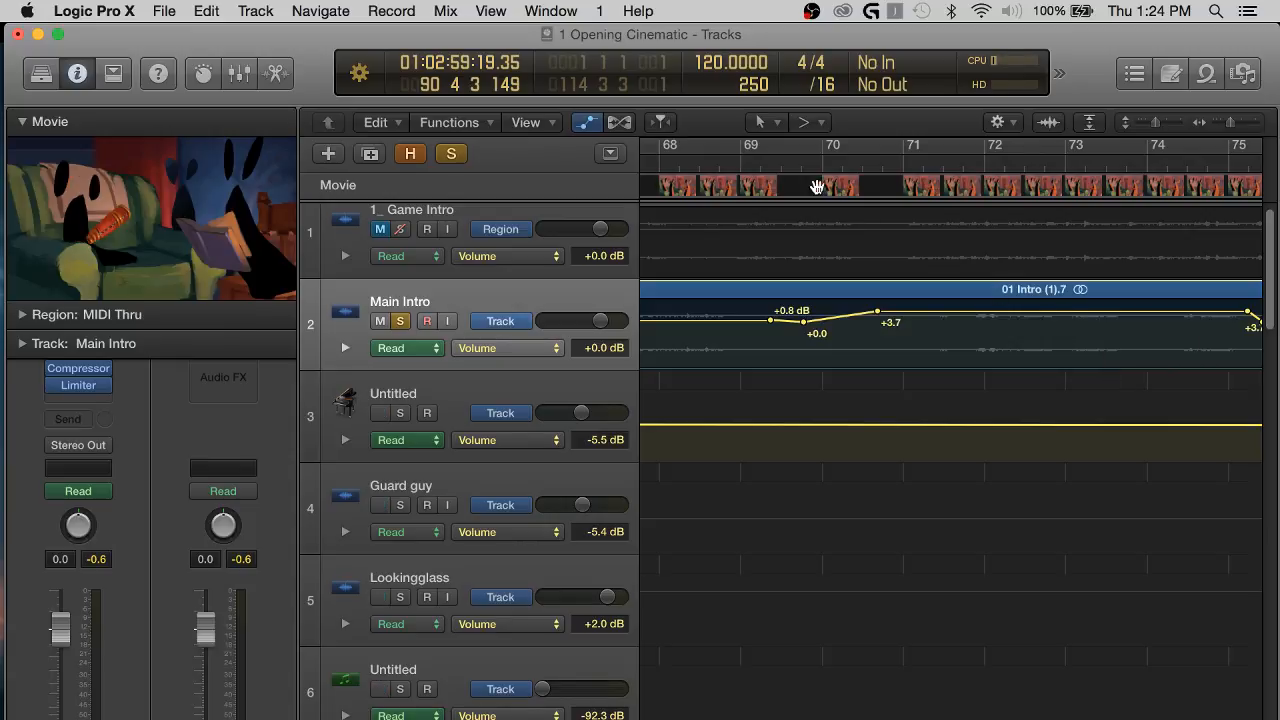
Play Main Intro's boost up to about bar 75 and raise the volume between about bars 63 and 69.5 to +3.1 dB.
key(space)
key(super+Left)
key(super+Left)
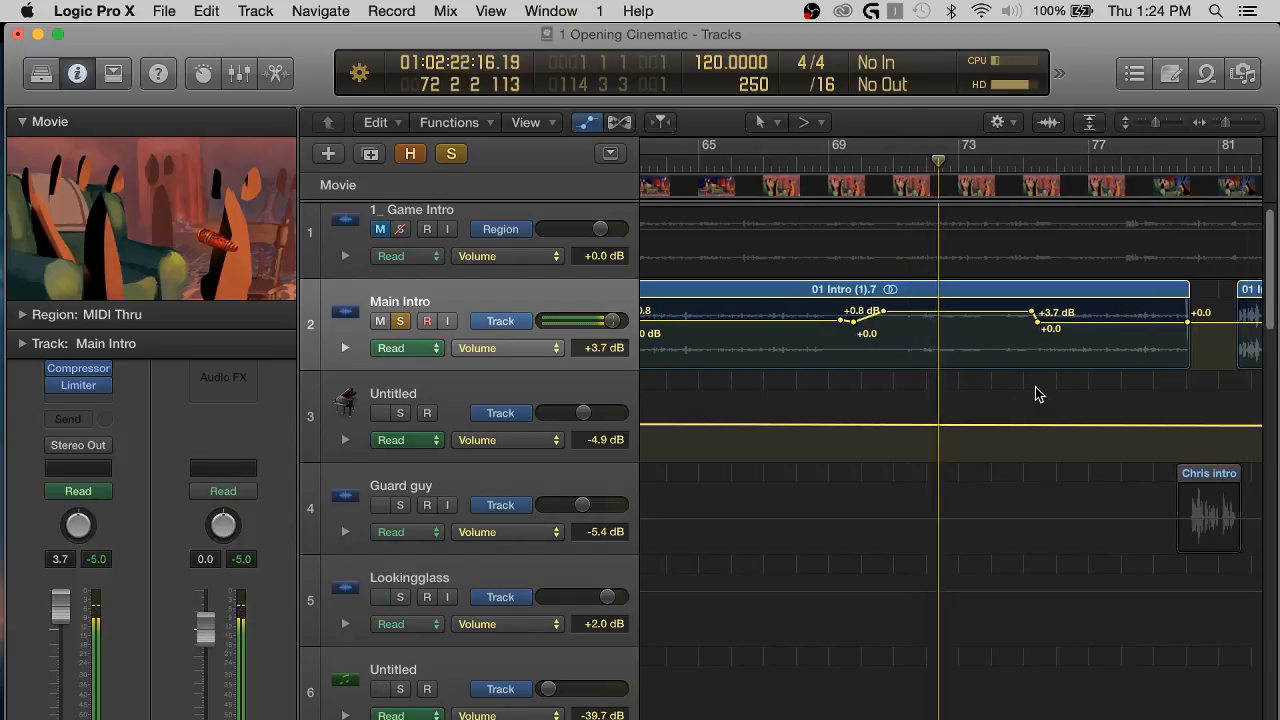
key(super+Right)
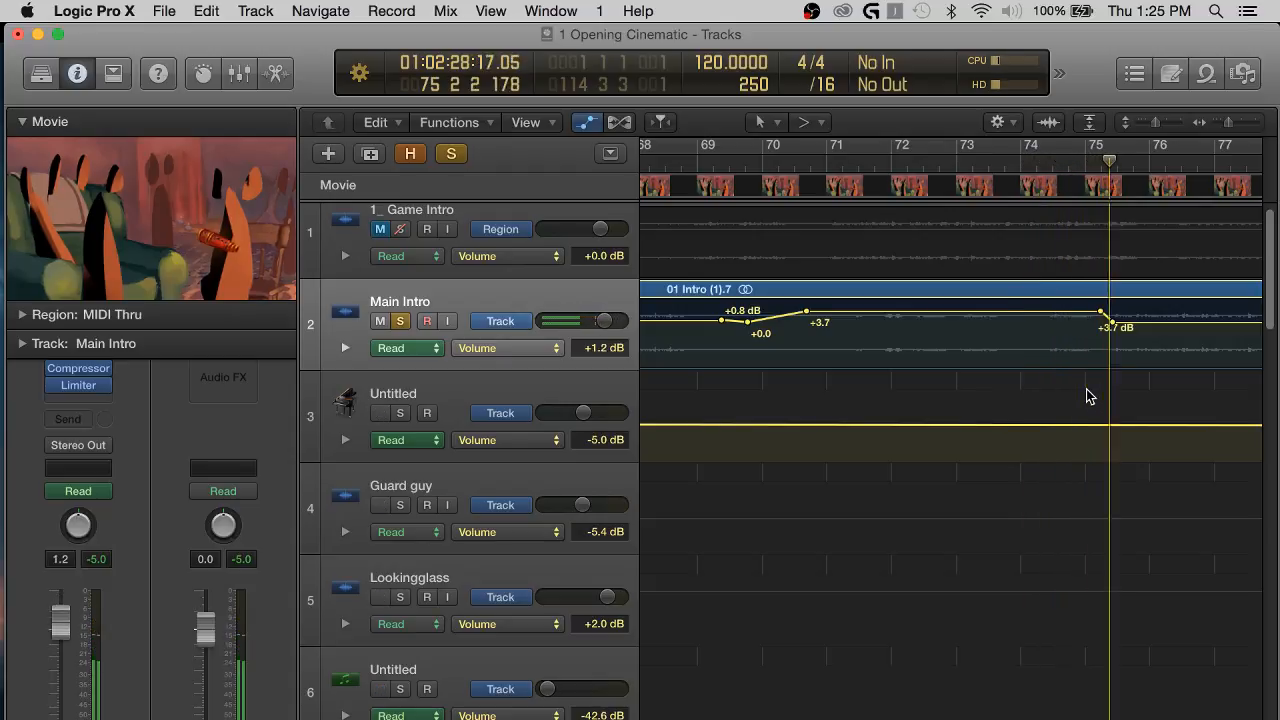
scroll(1088, 396, left, 10)
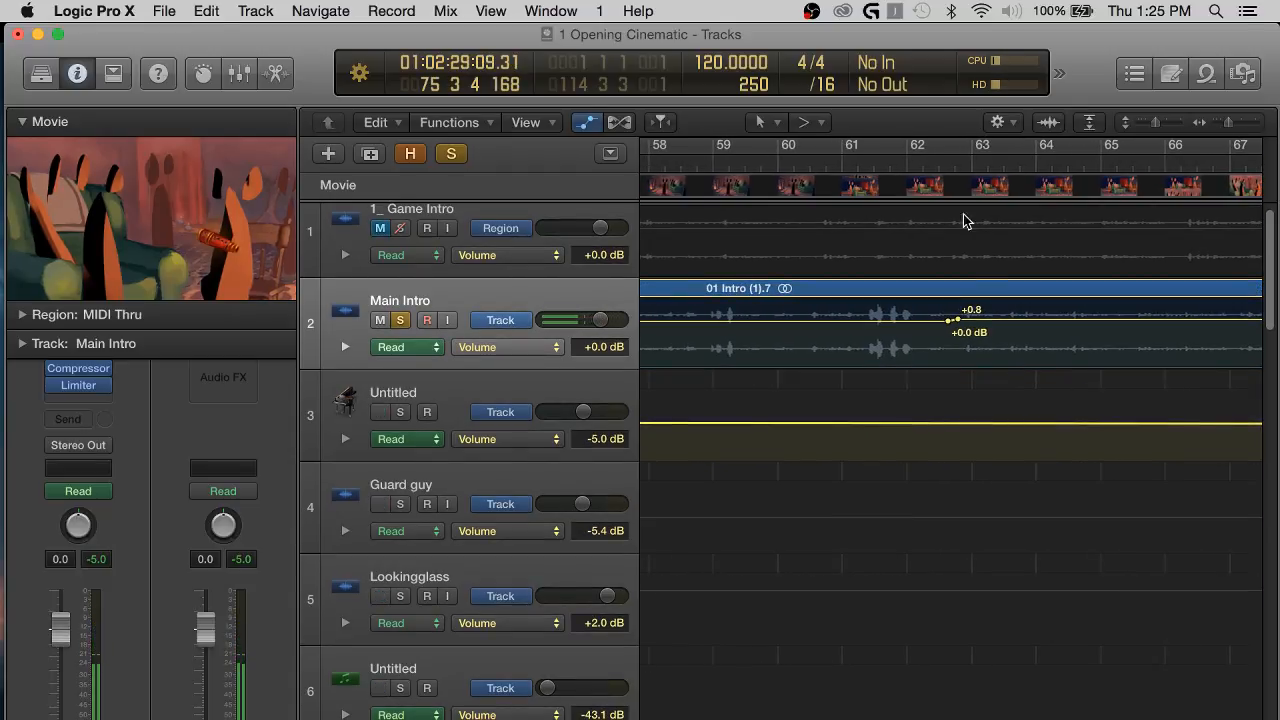
scroll(863, 273, right, 3)
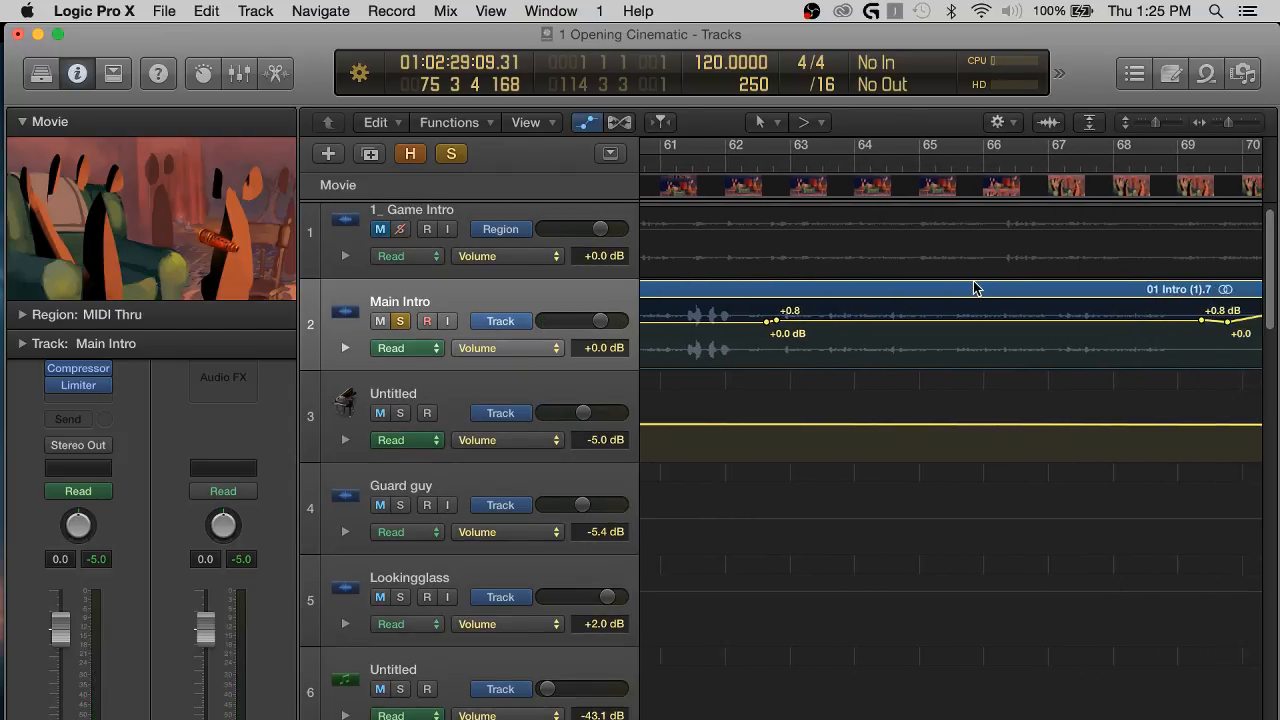
scroll(975, 287, right, 2)
drag(943, 319, 943, 310)
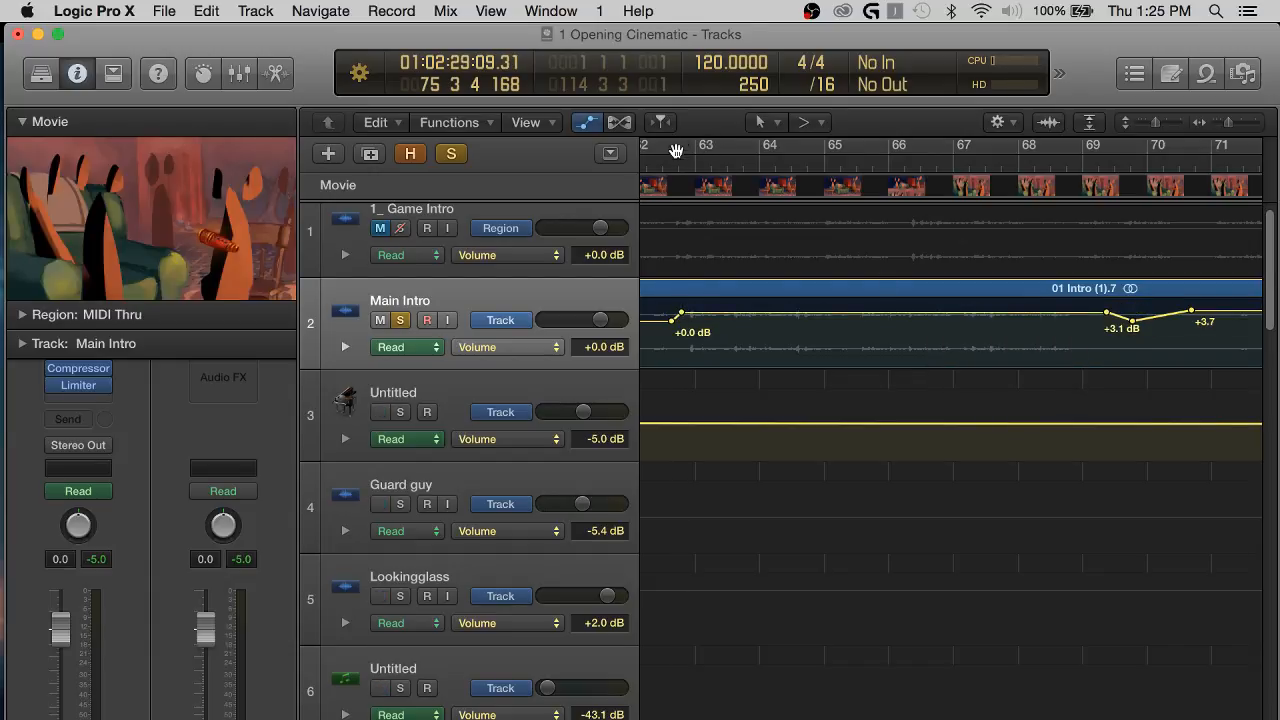
Play from about bar 62, move the +3.1 dB boost's start to about bar 62 and raise it to +3.6 dB.
click(662, 159)
key(space)
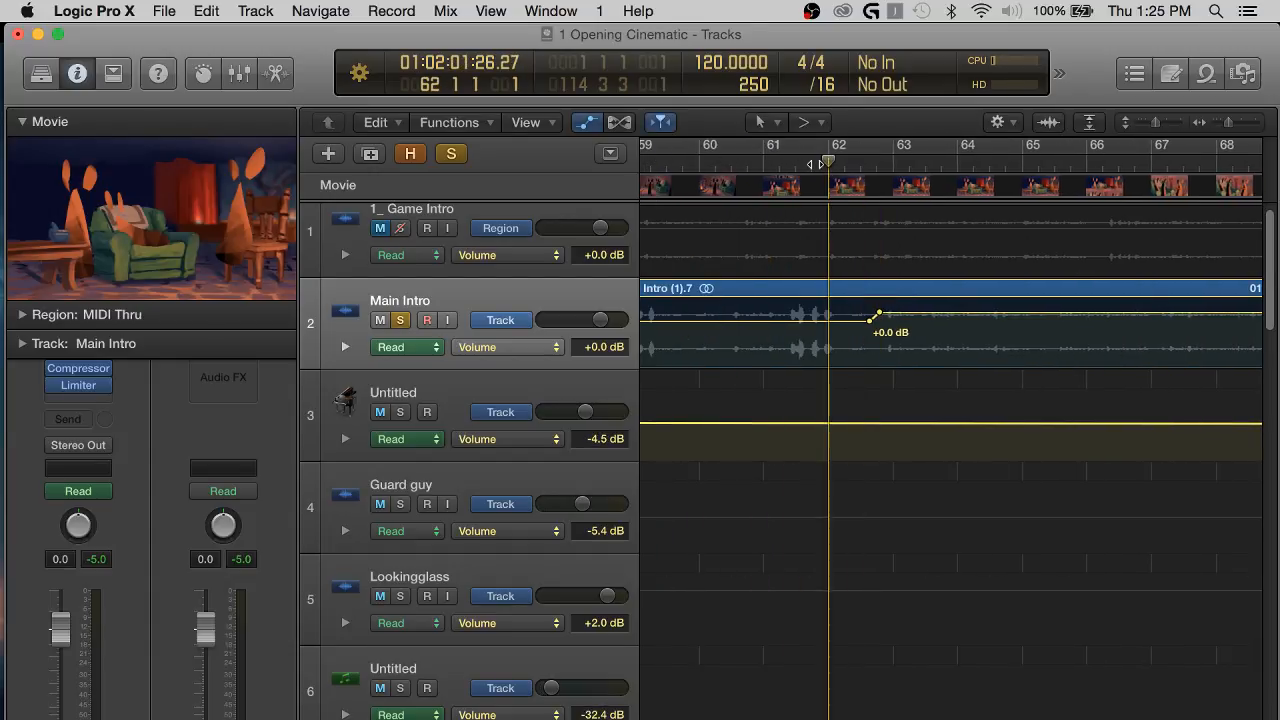
drag(873, 320, 843, 319)
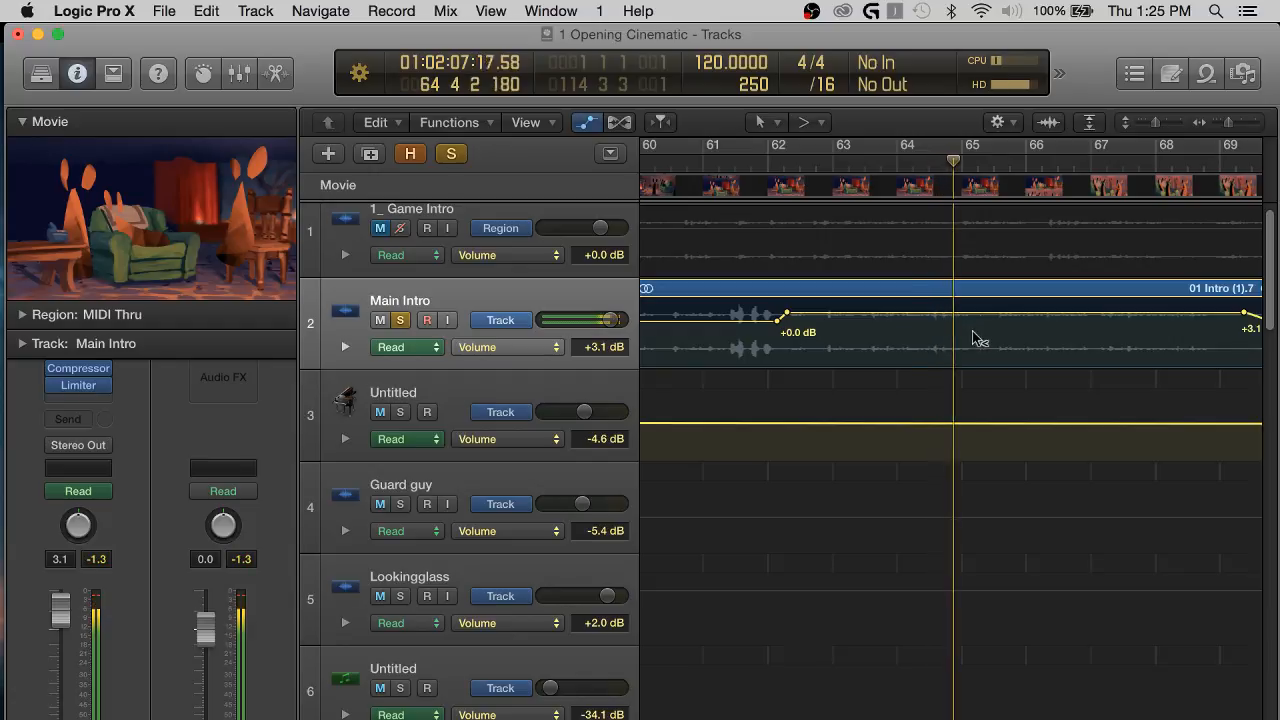
key(super+Left)
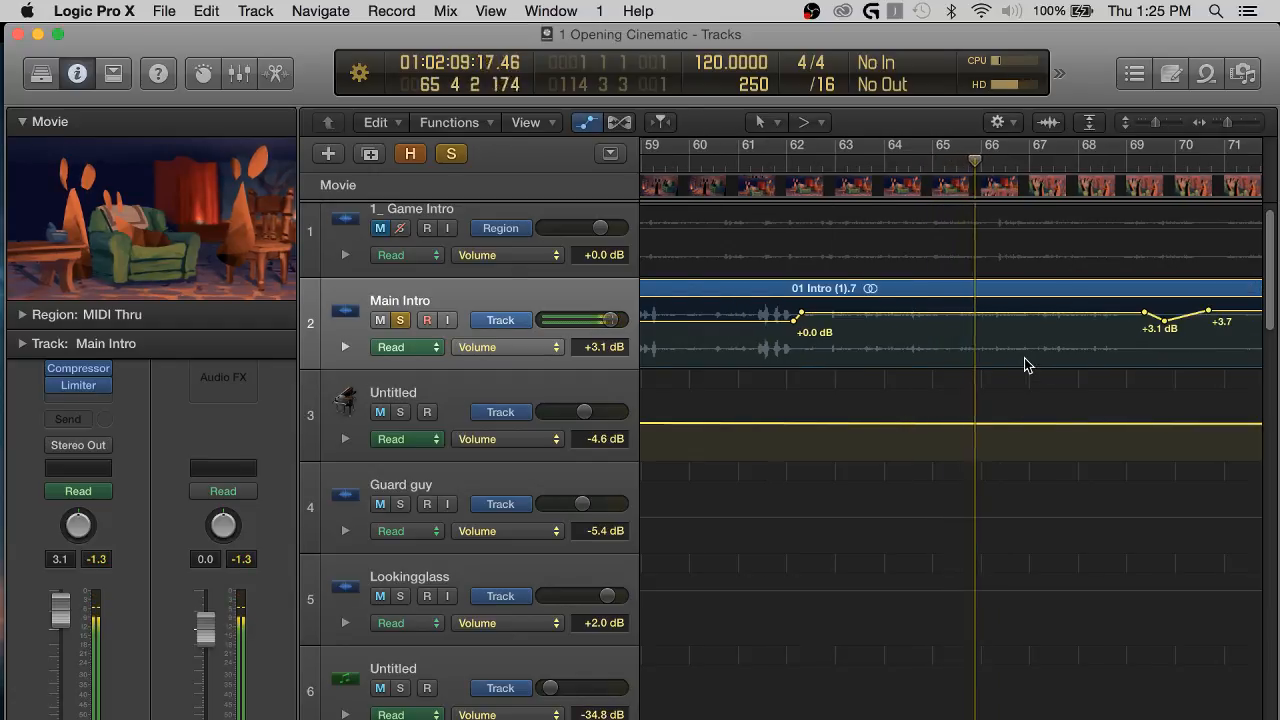
drag(1023, 313, 1023, 311)
click(752, 165)
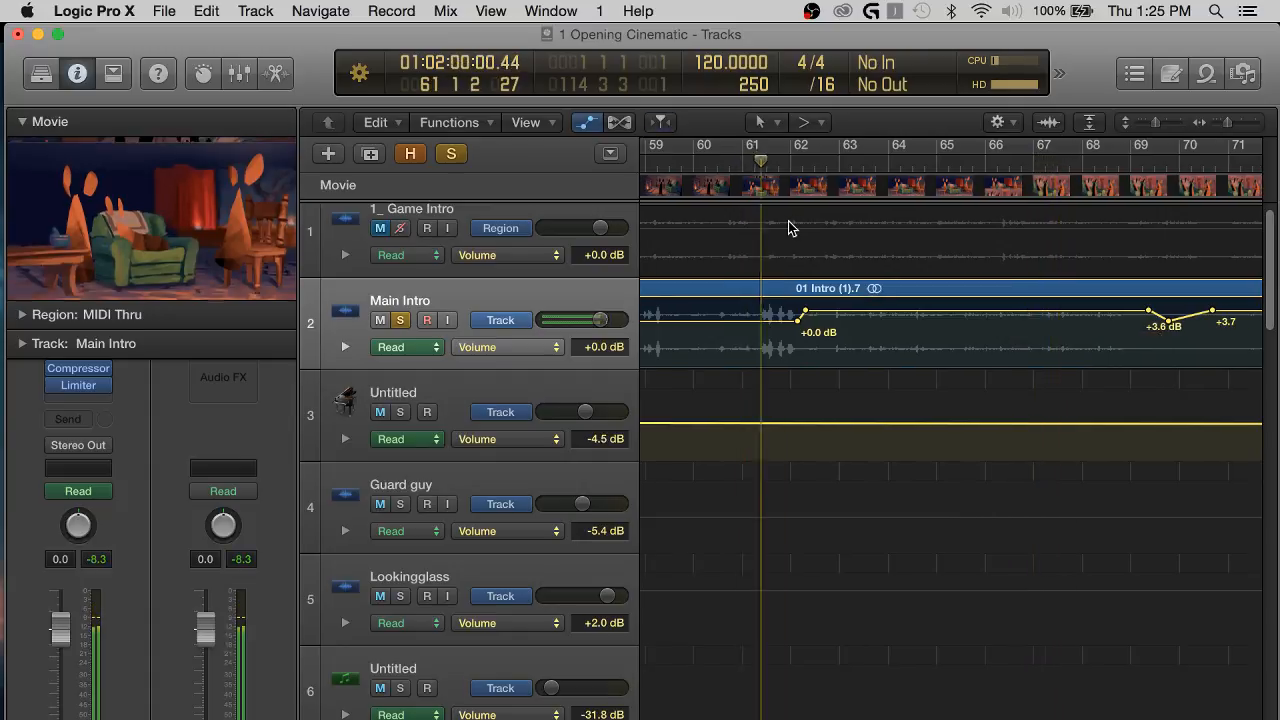
Play Main Intro from about bar 40 and raise its volume between about bars 41 and 43.5 to +3.6 dB.
scroll(829, 314, left, 10)
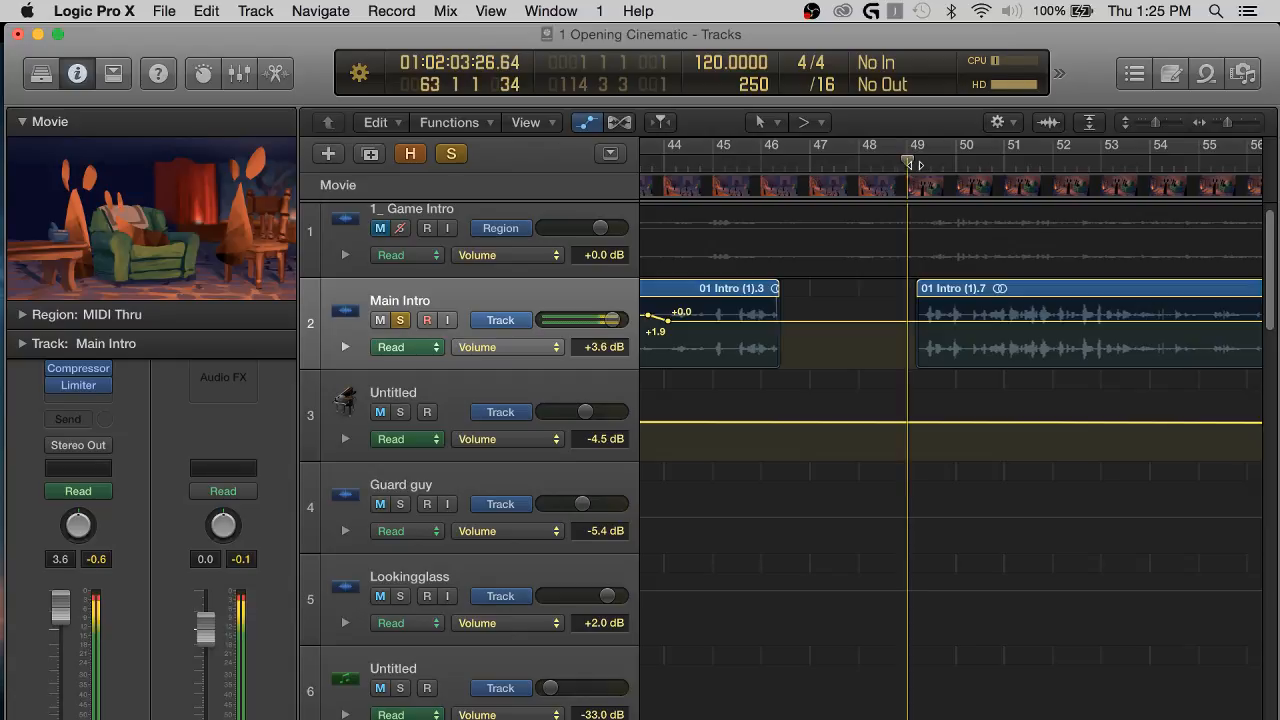
scroll(881, 287, left, 3)
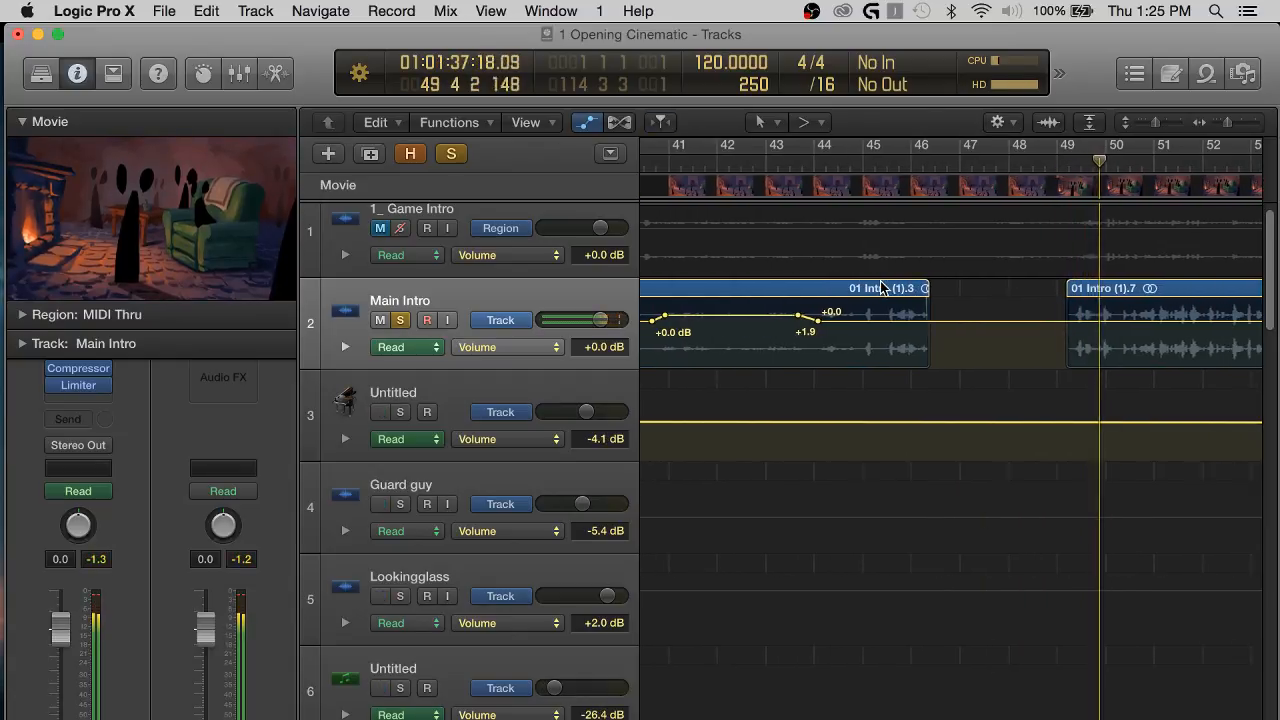
scroll(881, 287, left, 6)
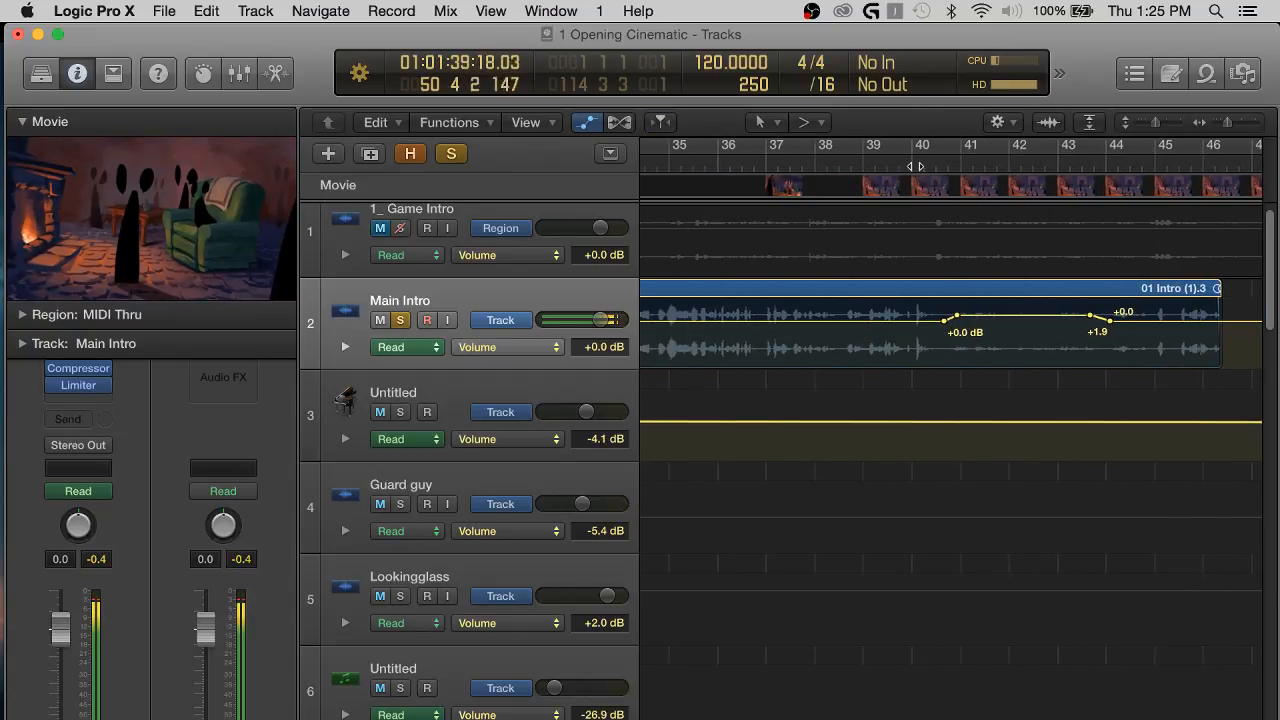
click(916, 166)
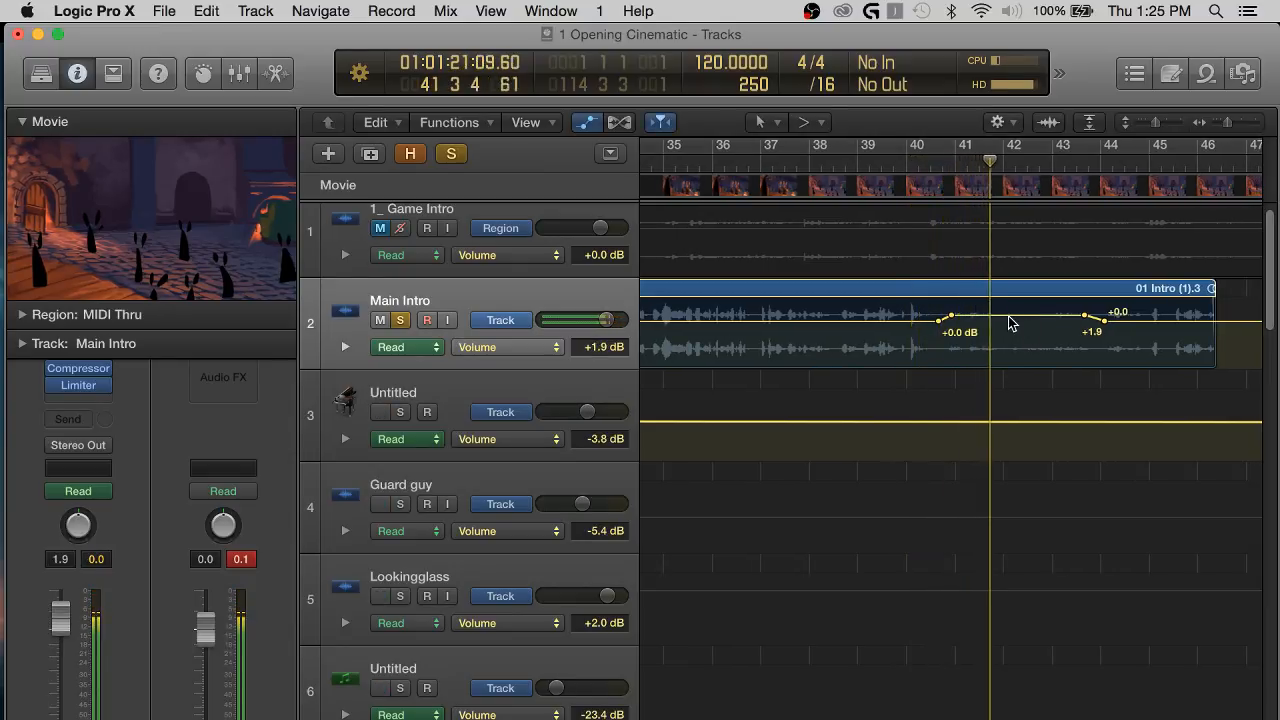
drag(1010, 320, 1010, 316)
Raise Main Intro's volume between about bars 27 and 33 to +3.5 dB and move that boost's end to about bar 34.
scroll(1010, 317, left, 8)
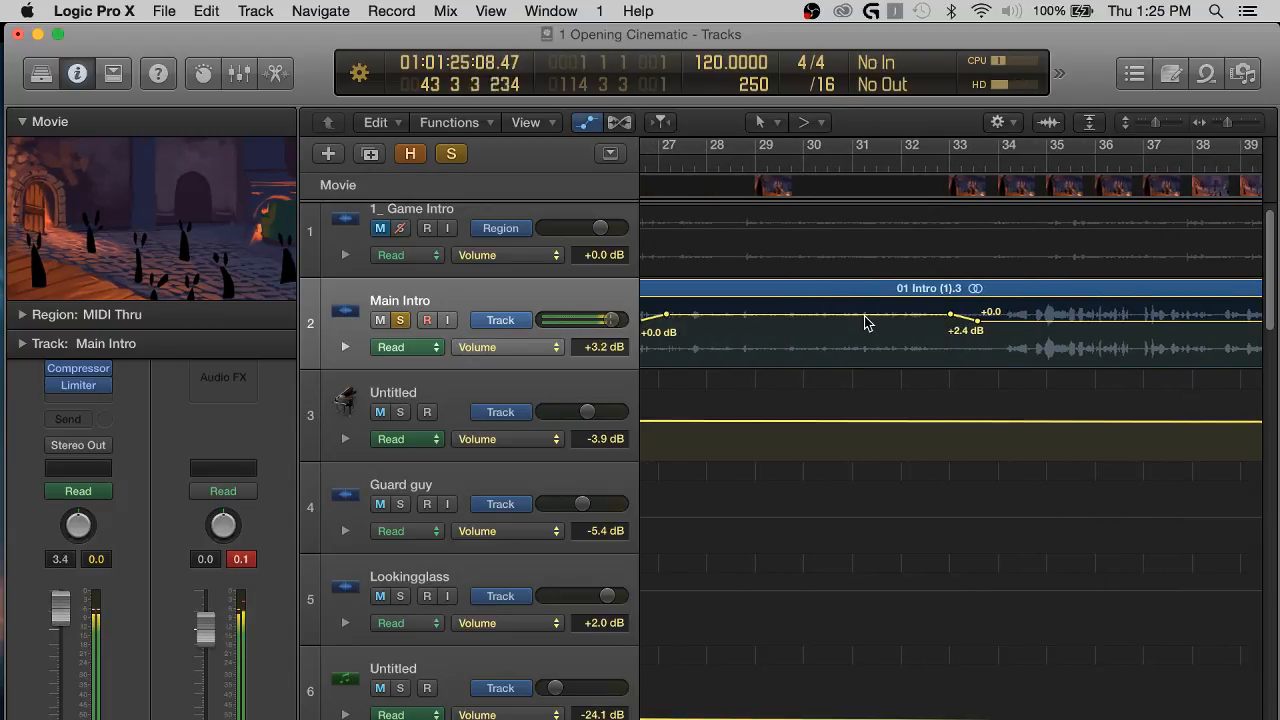
drag(866, 322, 866, 318)
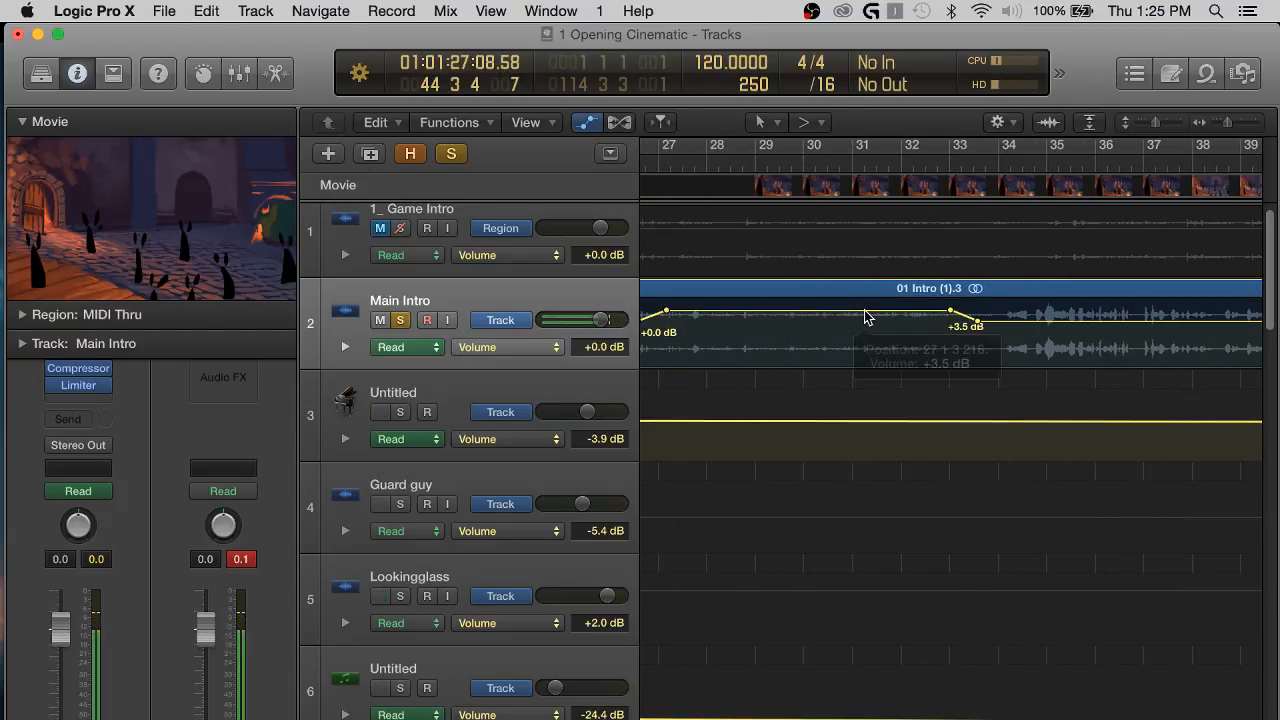
scroll(866, 318, left, 4)
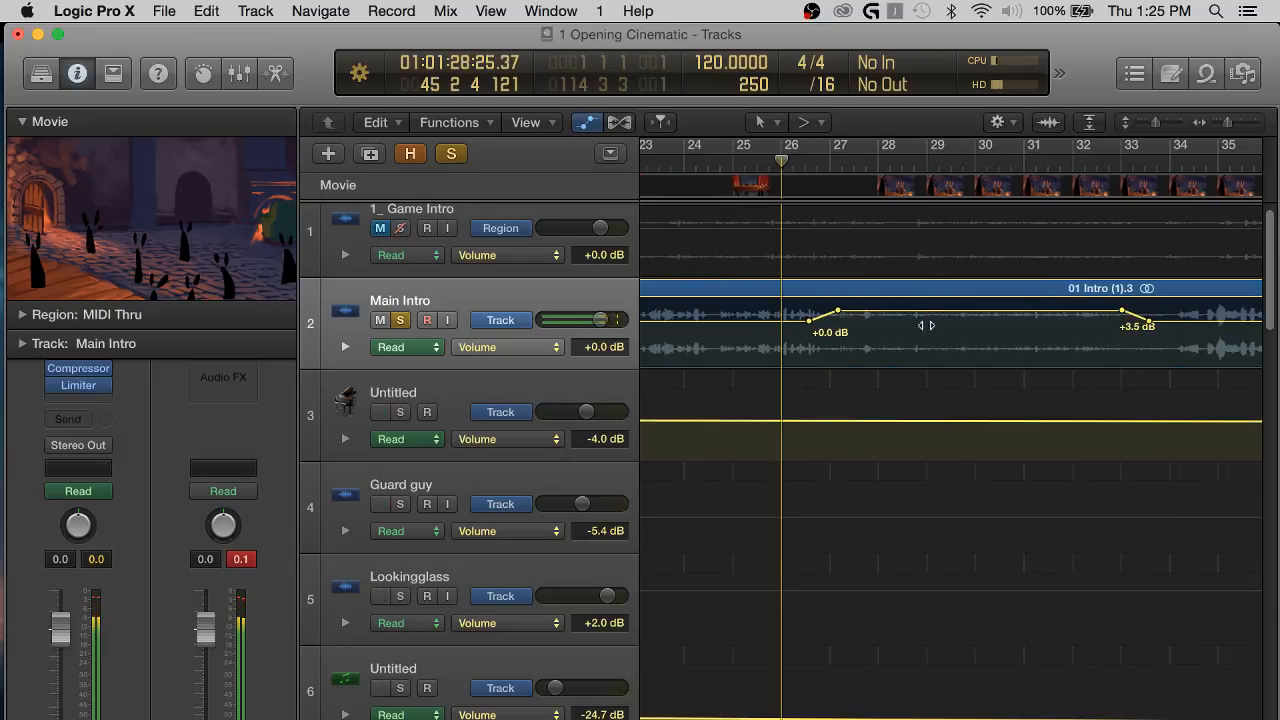
key(space)
key(super+Right)
key(super+Right)
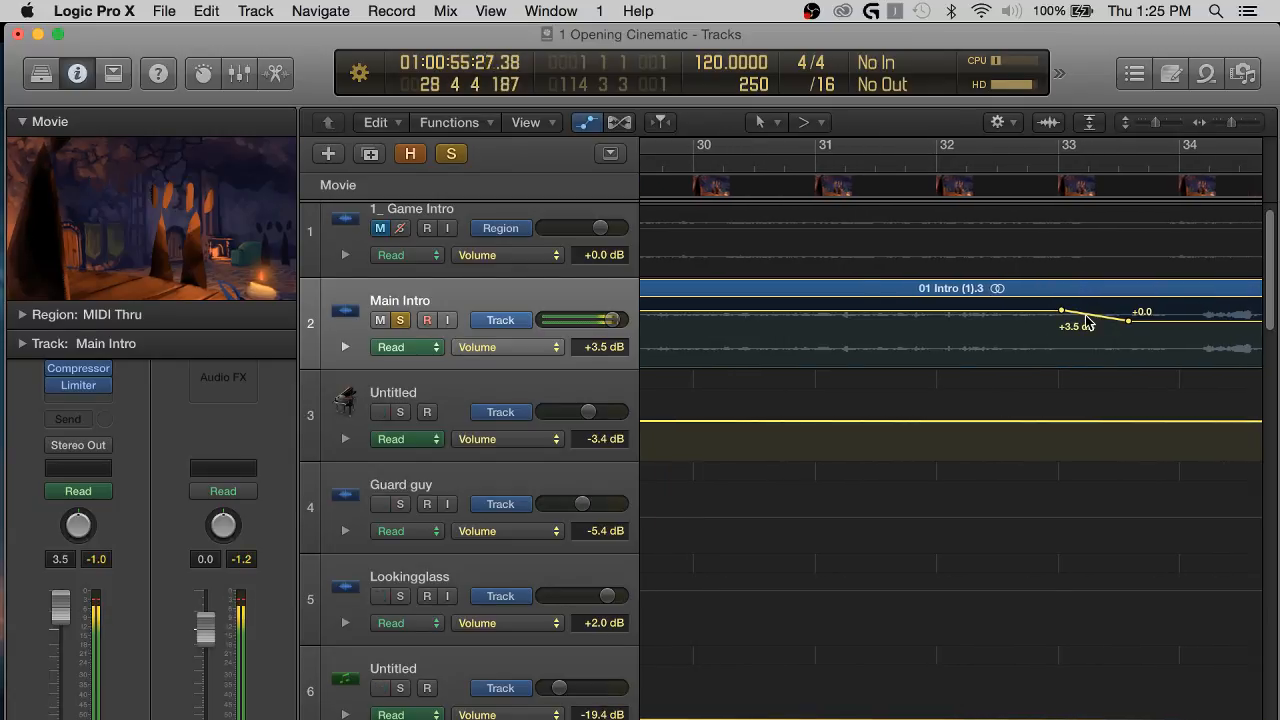
drag(1088, 318, 1165, 311)
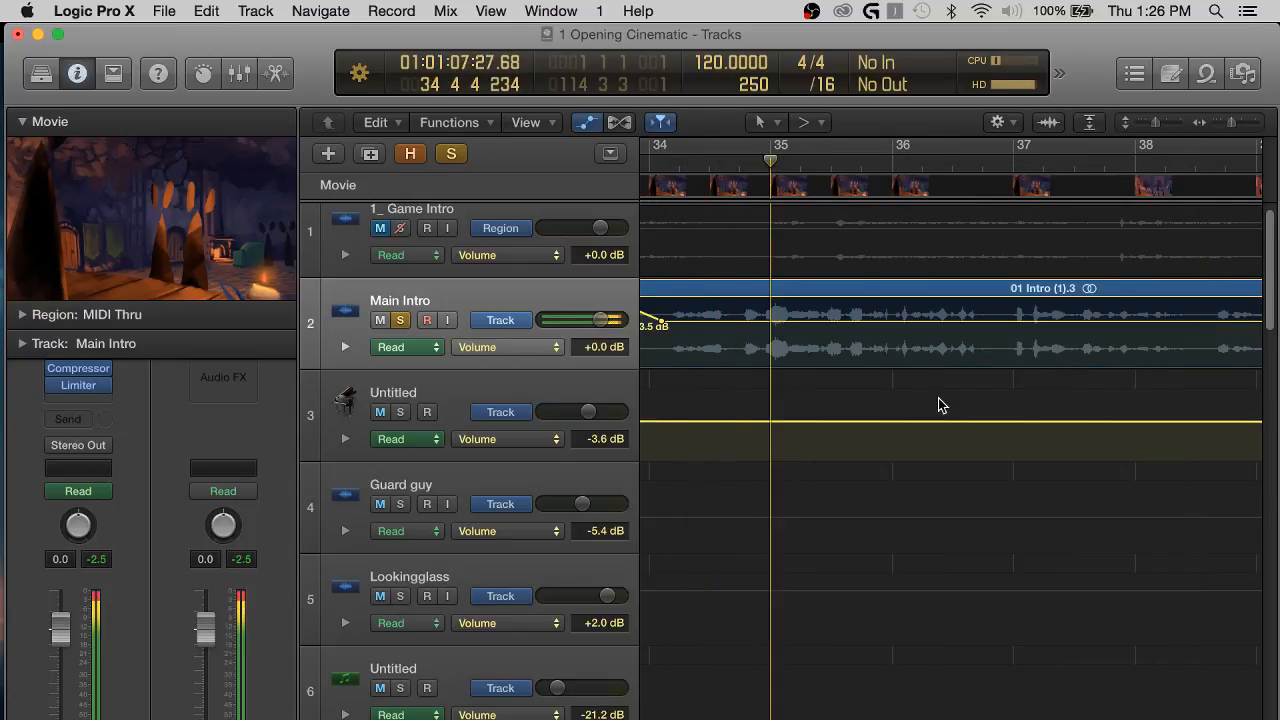
Examine Main Intro's volume automation from the start of the project to about bar 50.
key(super+Left)
key(super+Left)
key(super+Left)
scroll(1030, 418, left, 8)
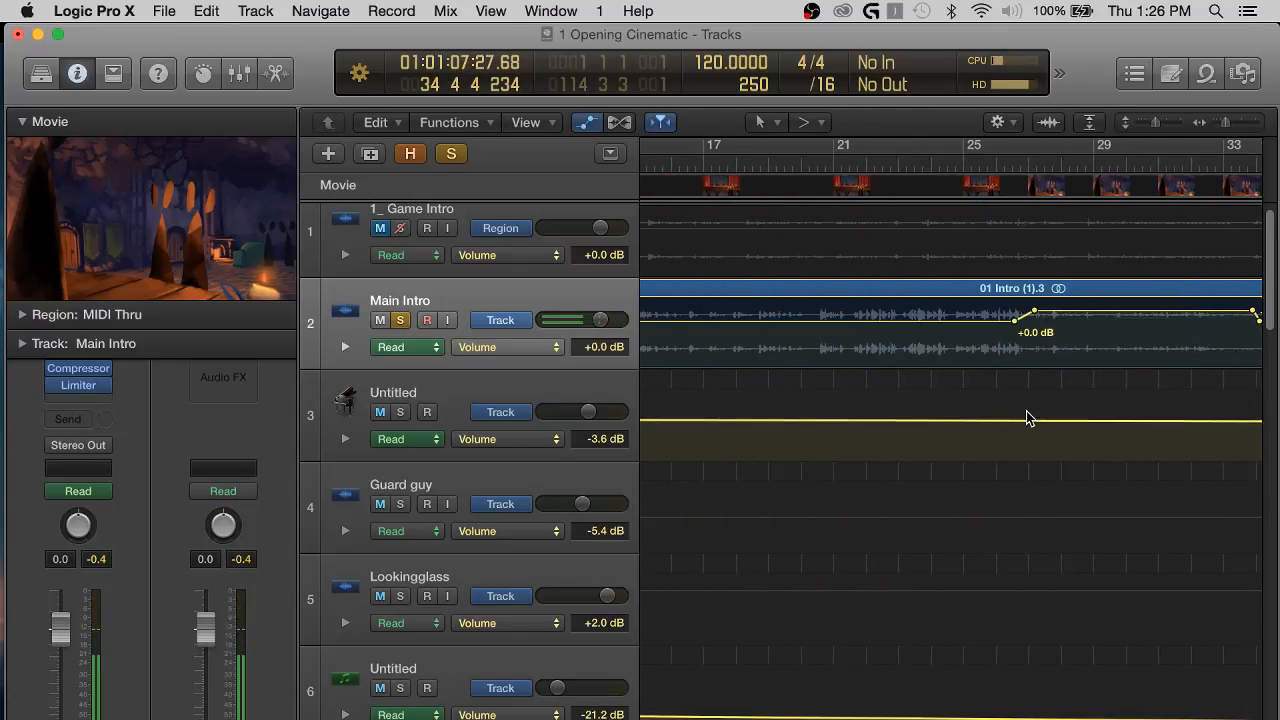
scroll(1030, 418, right, 5)
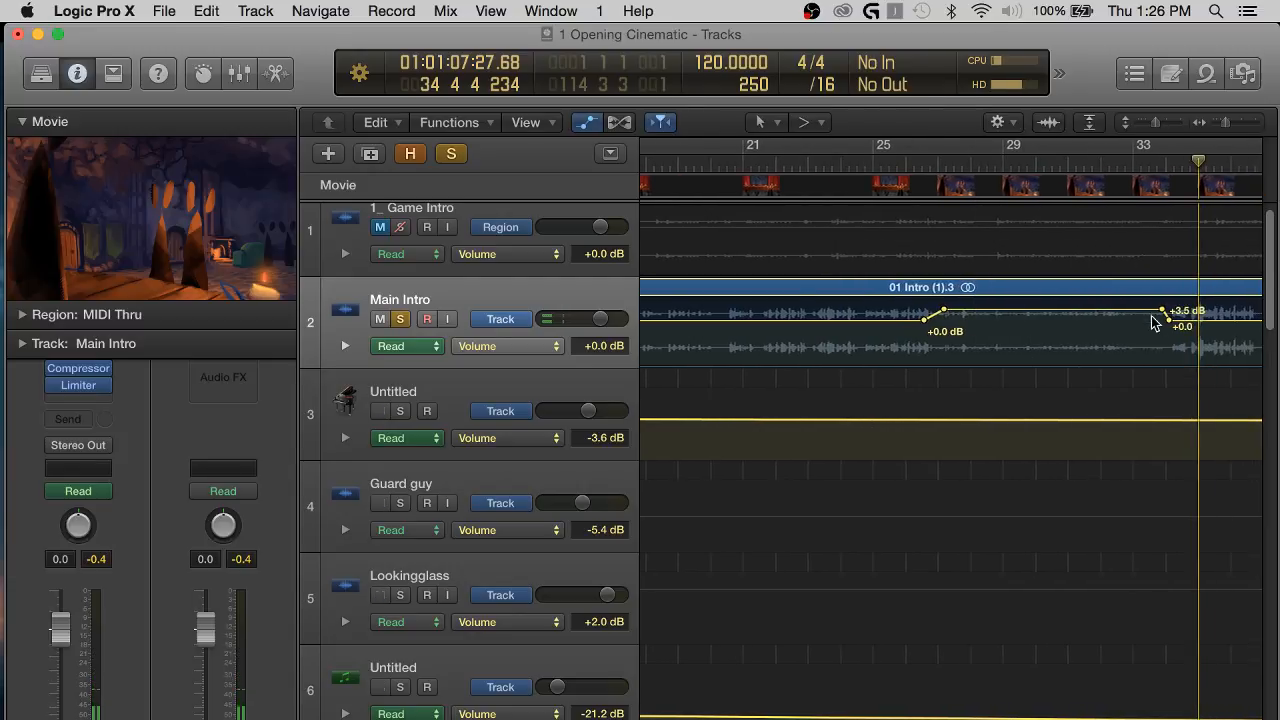
scroll(1130, 323, left, 4)
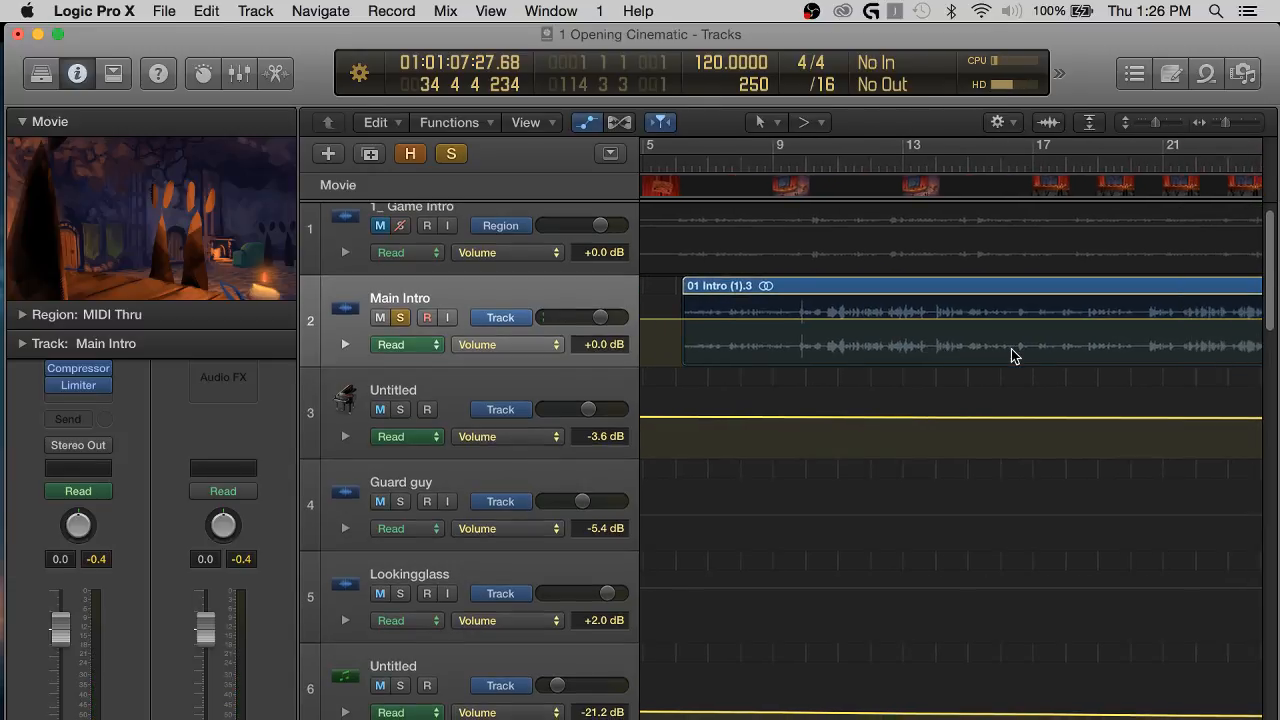
scroll(1011, 350, right, 4)
scroll(1012, 352, down, 5)
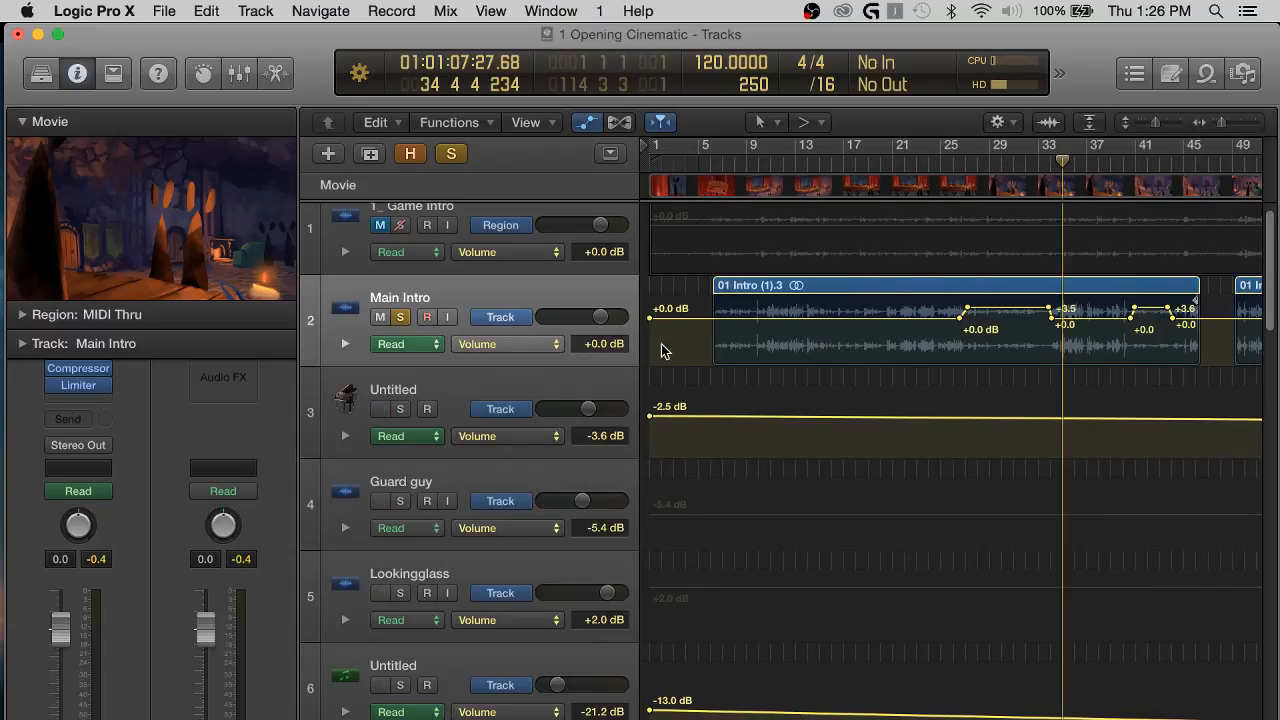
scroll(955, 349, right, 3)
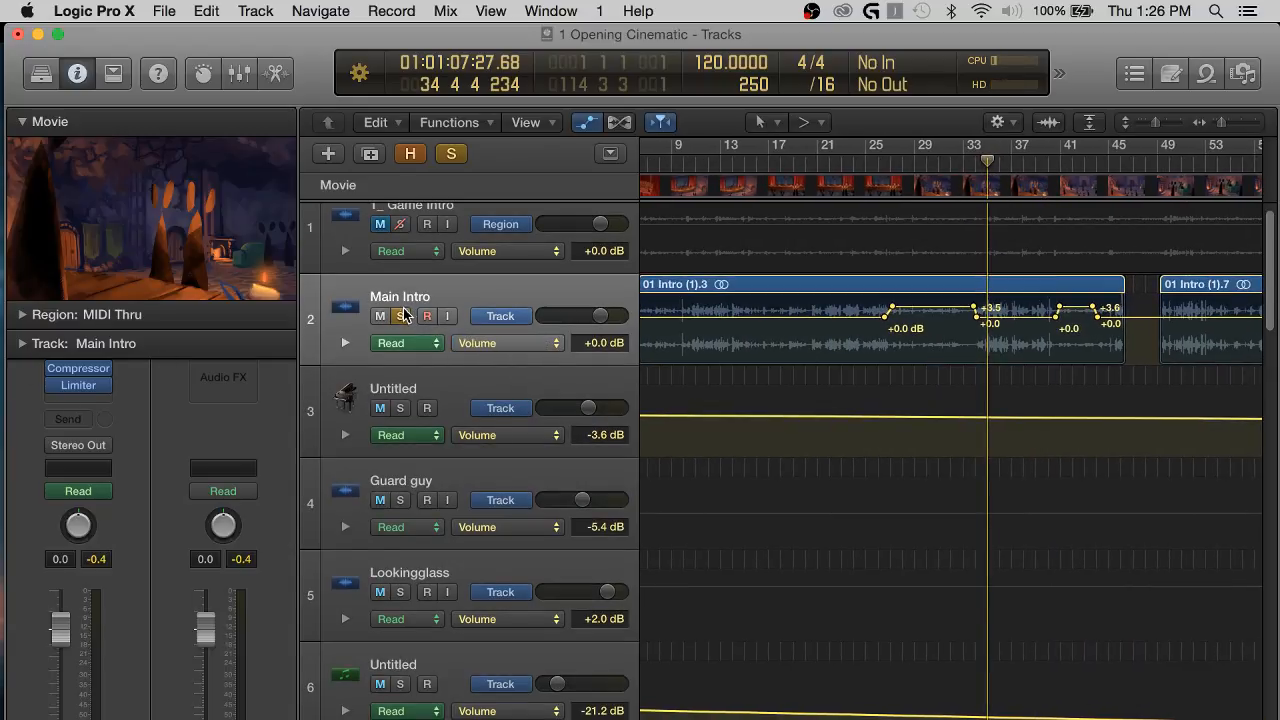
Turn off Main Intro's solo, hide the track automation and show an enlarged mixer.
key(a)
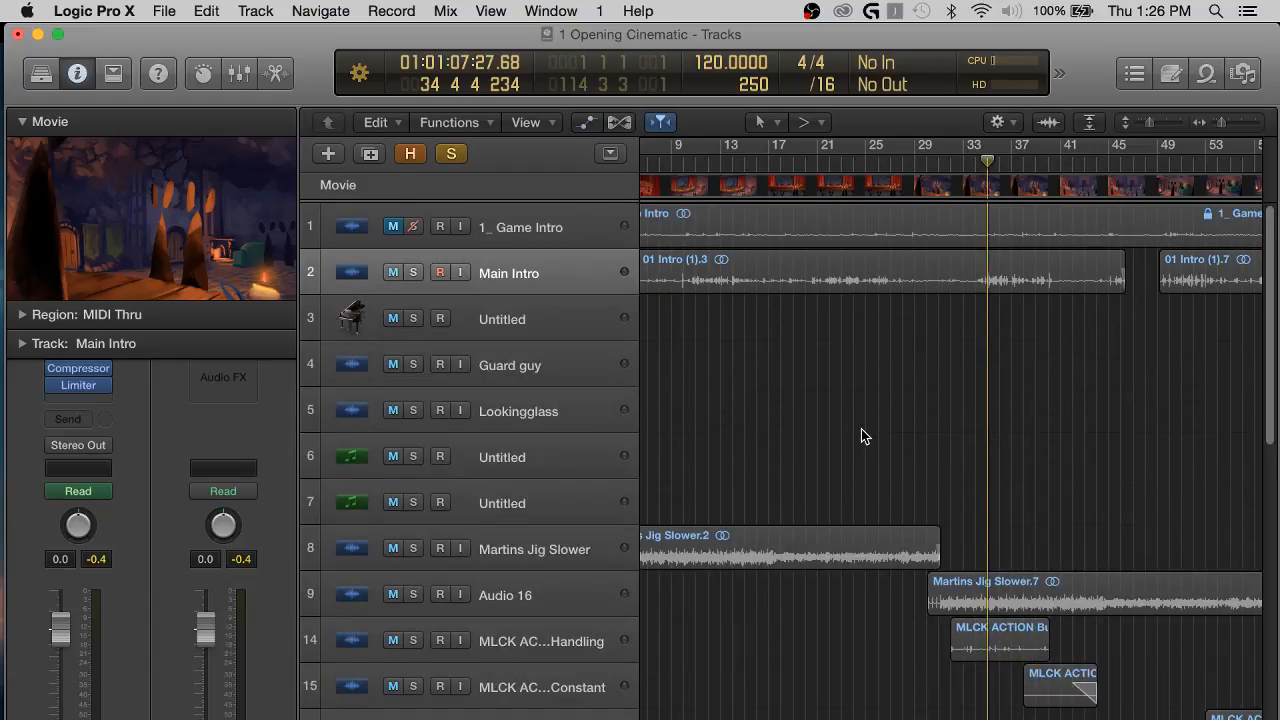
key(x)
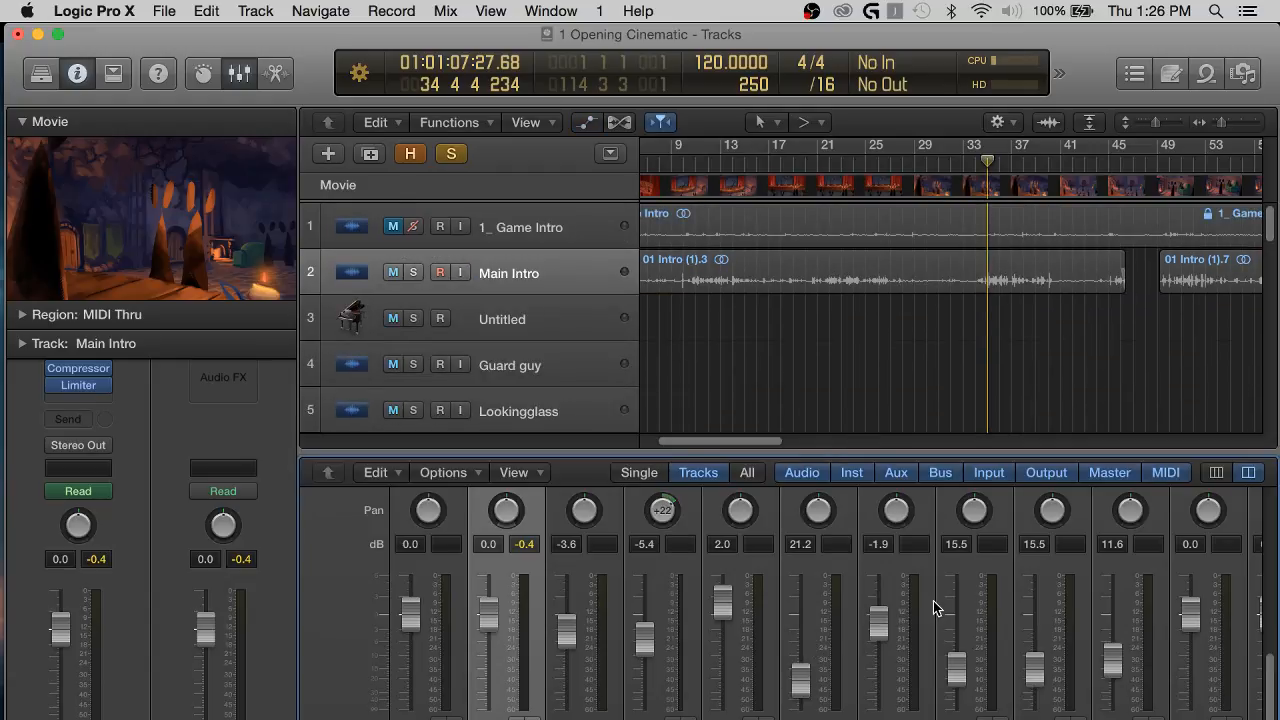
scroll(935, 600, up, 5)
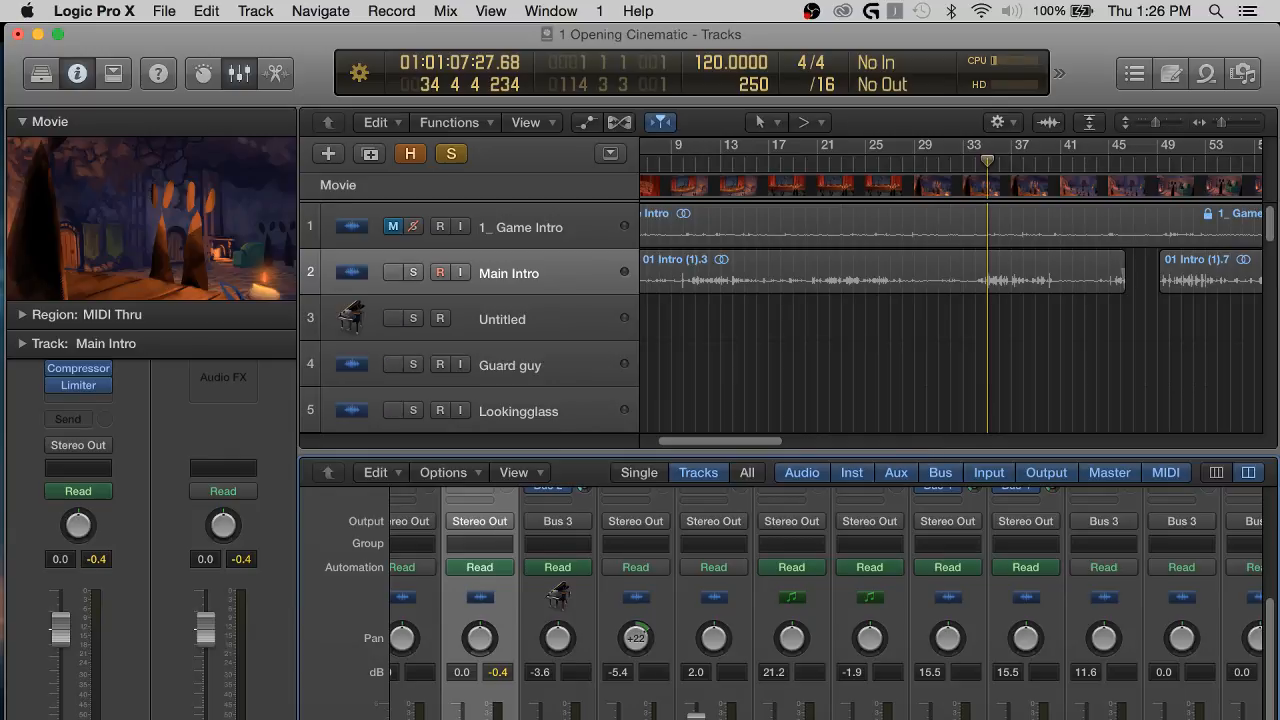
drag(909, 458, 909, 292)
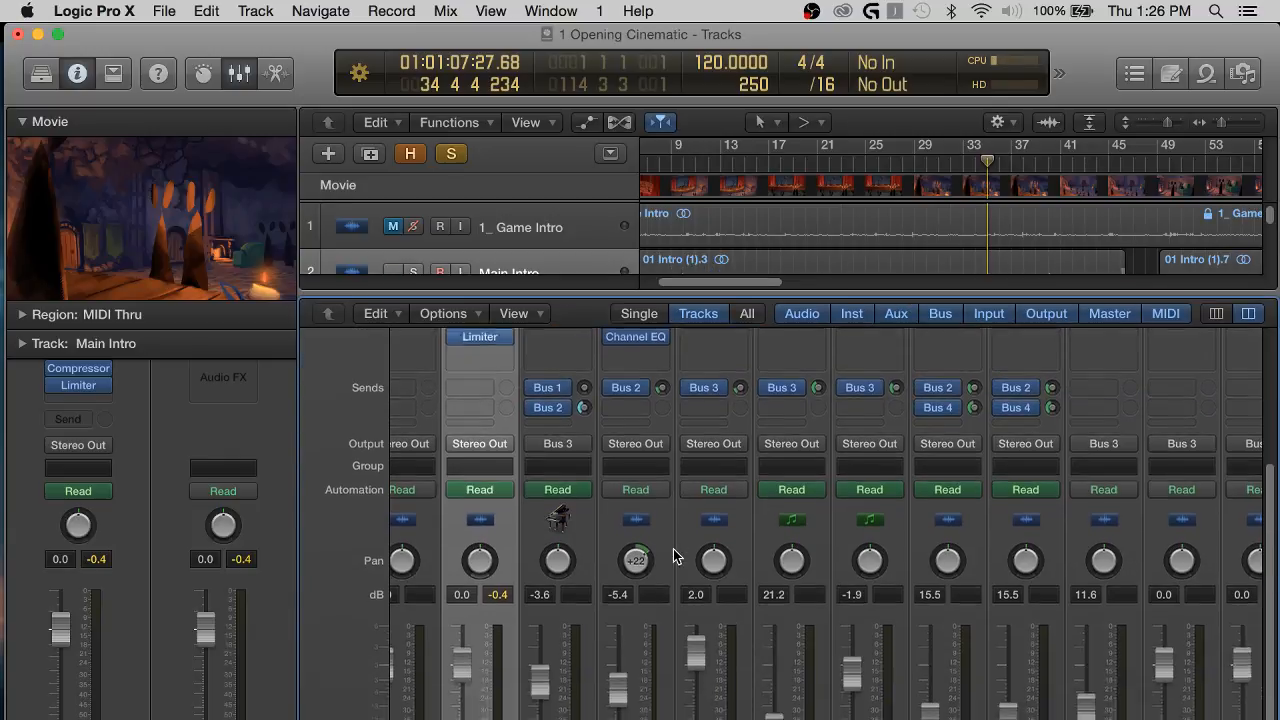
Select all the mixer's channel strips except Main Intro.
scroll(673, 549, down, 3)
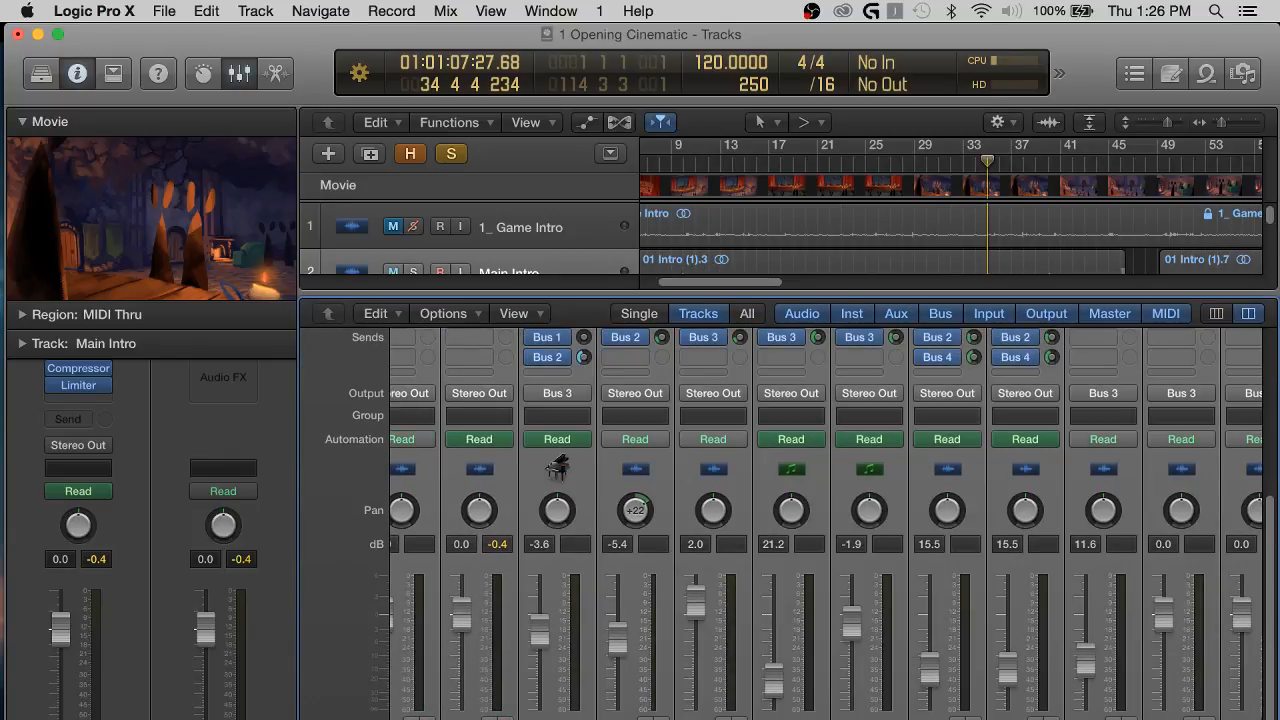
click(479, 705)
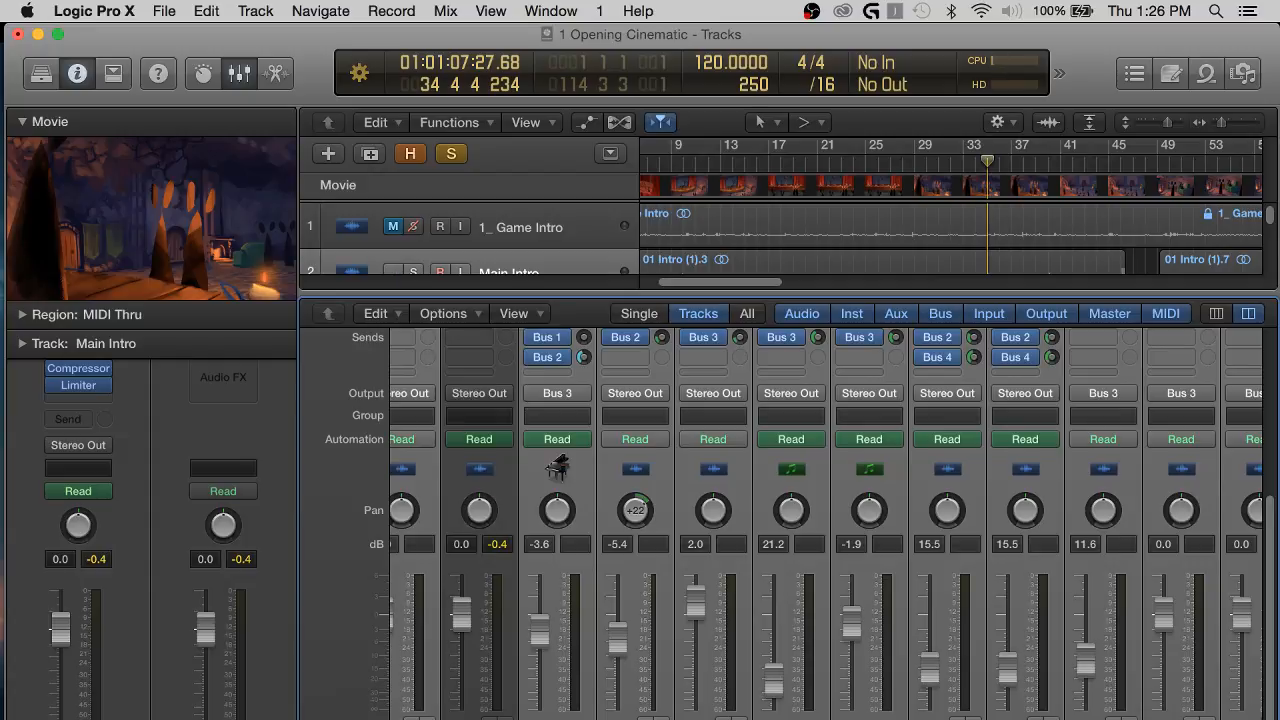
scroll(563, 657, up, 5)
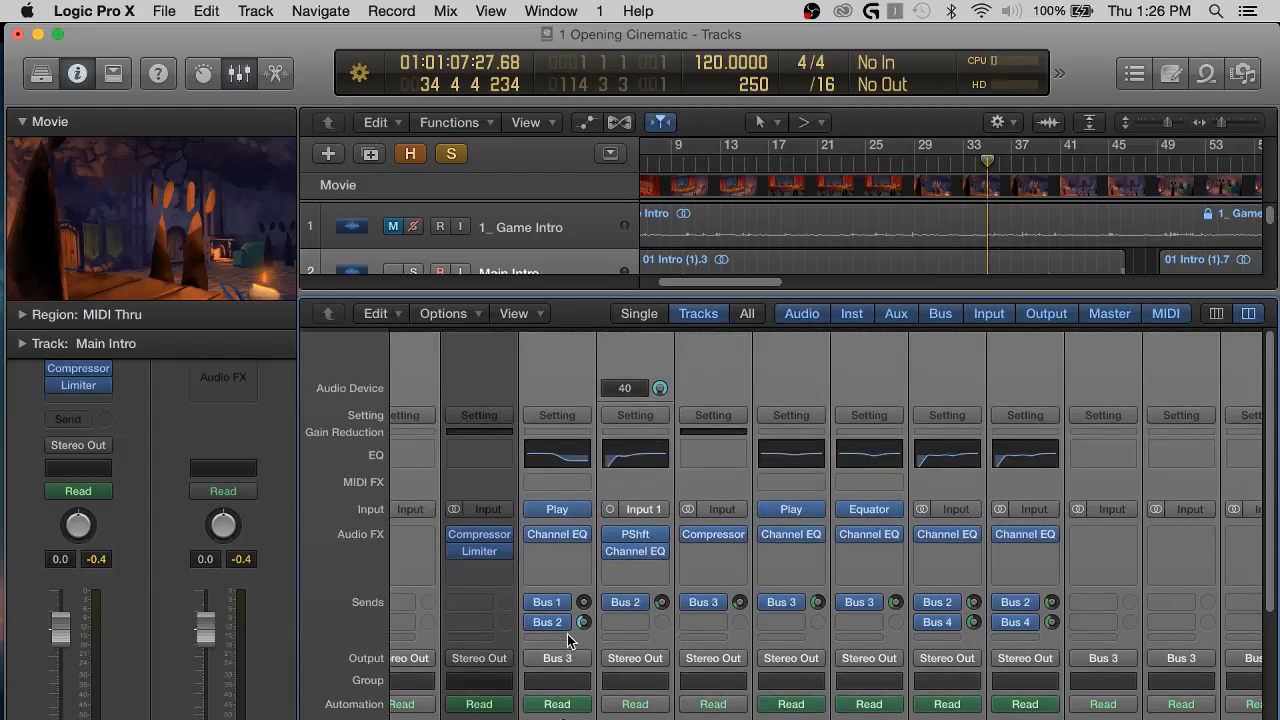
scroll(560, 670, down, 5)
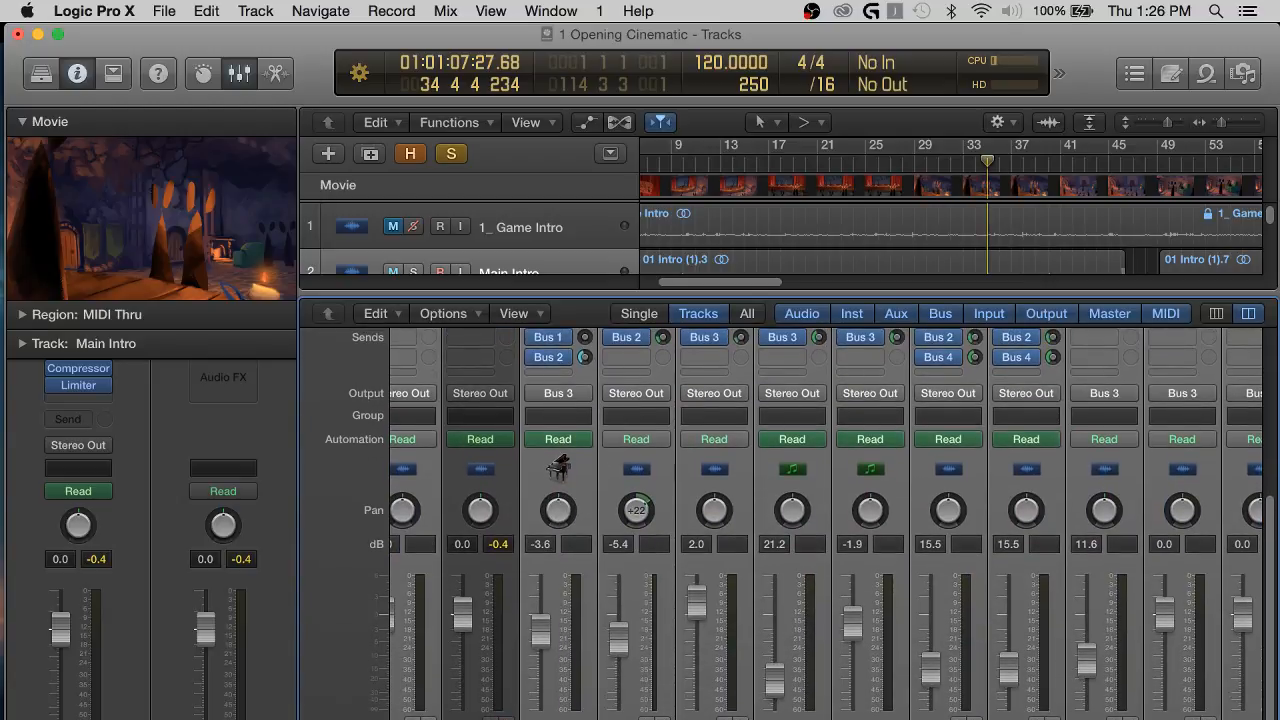
Select the five channel strips from Lookingglass through Audio 16 and route their output to Bus 3.
click(638, 695)
drag(638, 695, 714, 697)
click(714, 697)
scroll(714, 690, right, 3)
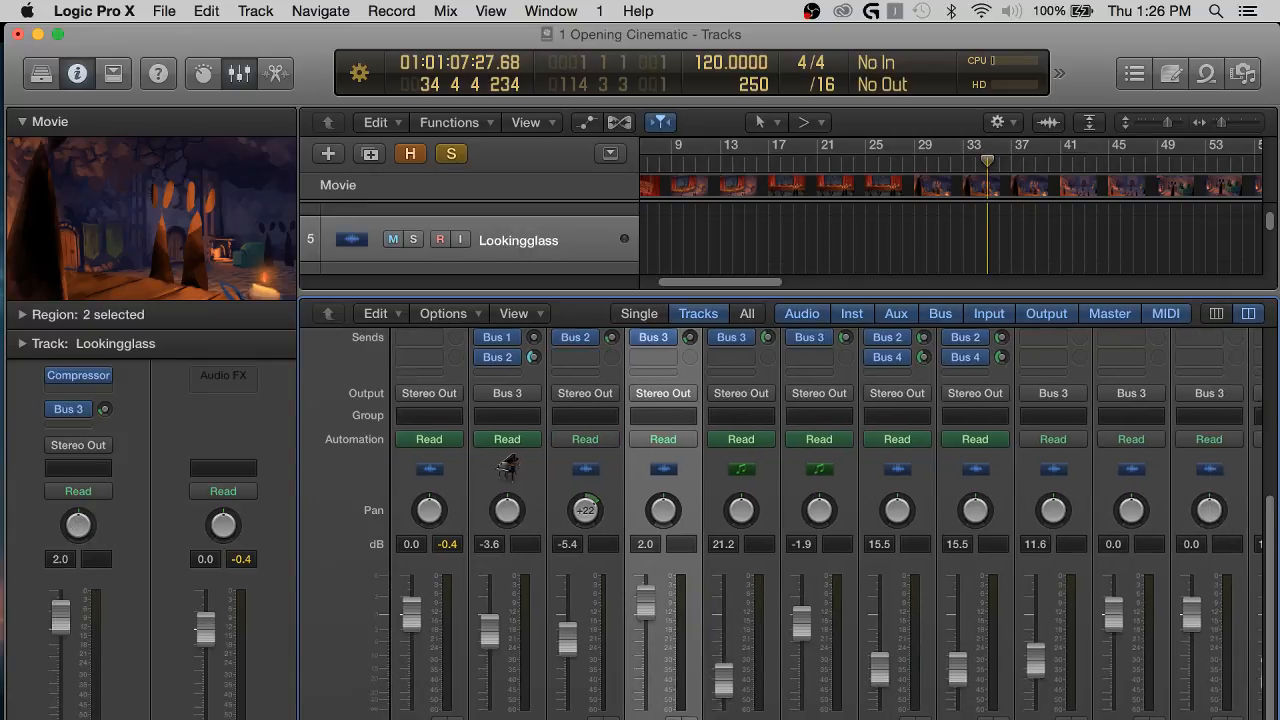
scroll(714, 690, up, 1)
scroll(714, 690, down, 1)
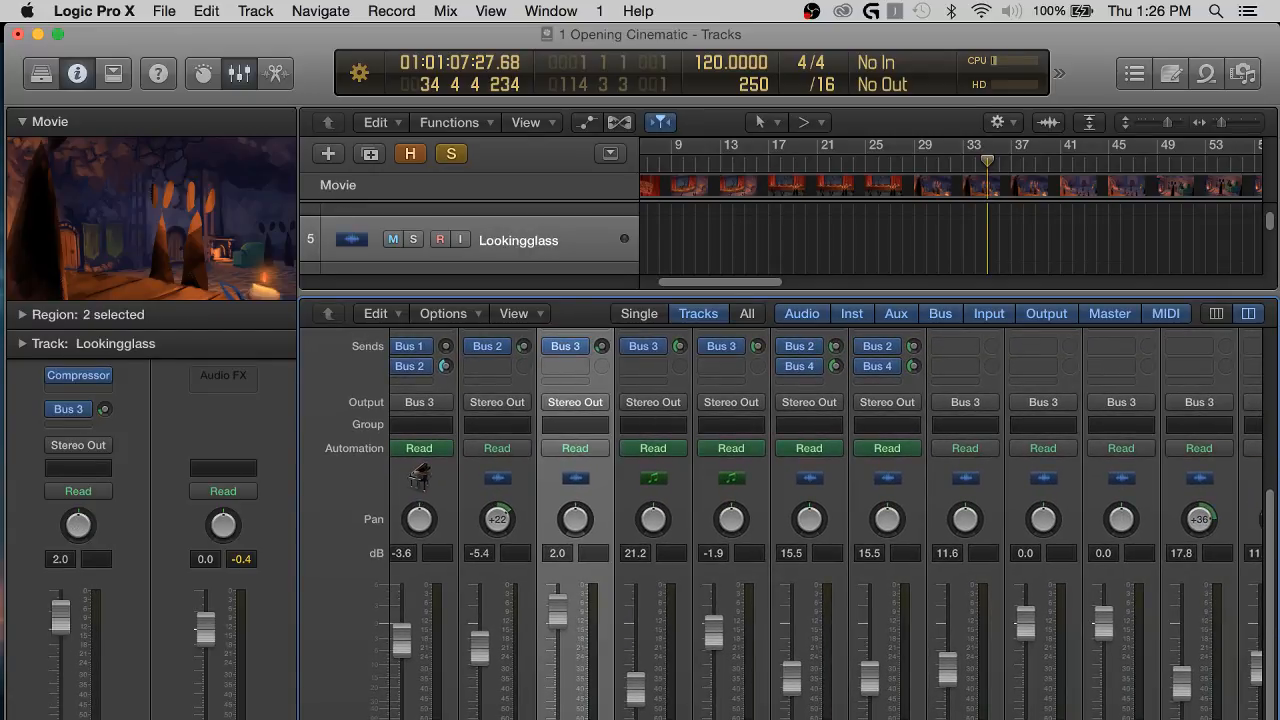
scroll(1000, 600, up, 1)
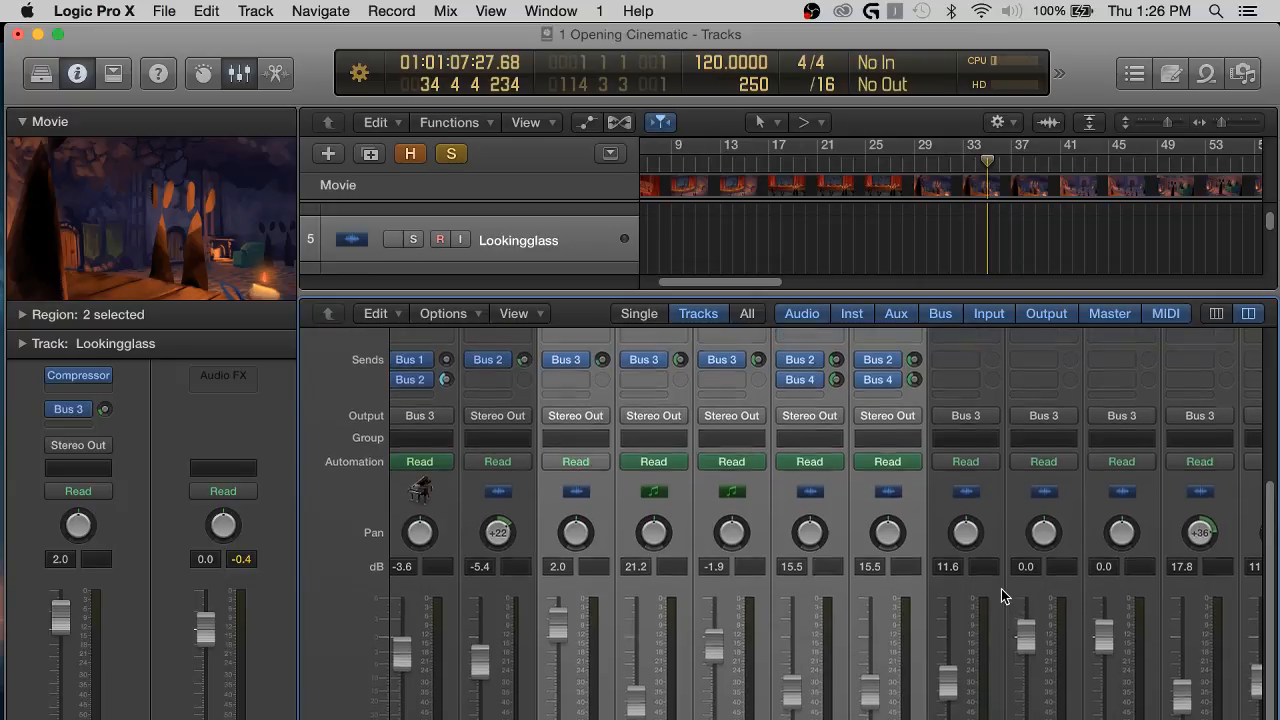
scroll(1003, 596, right, 10)
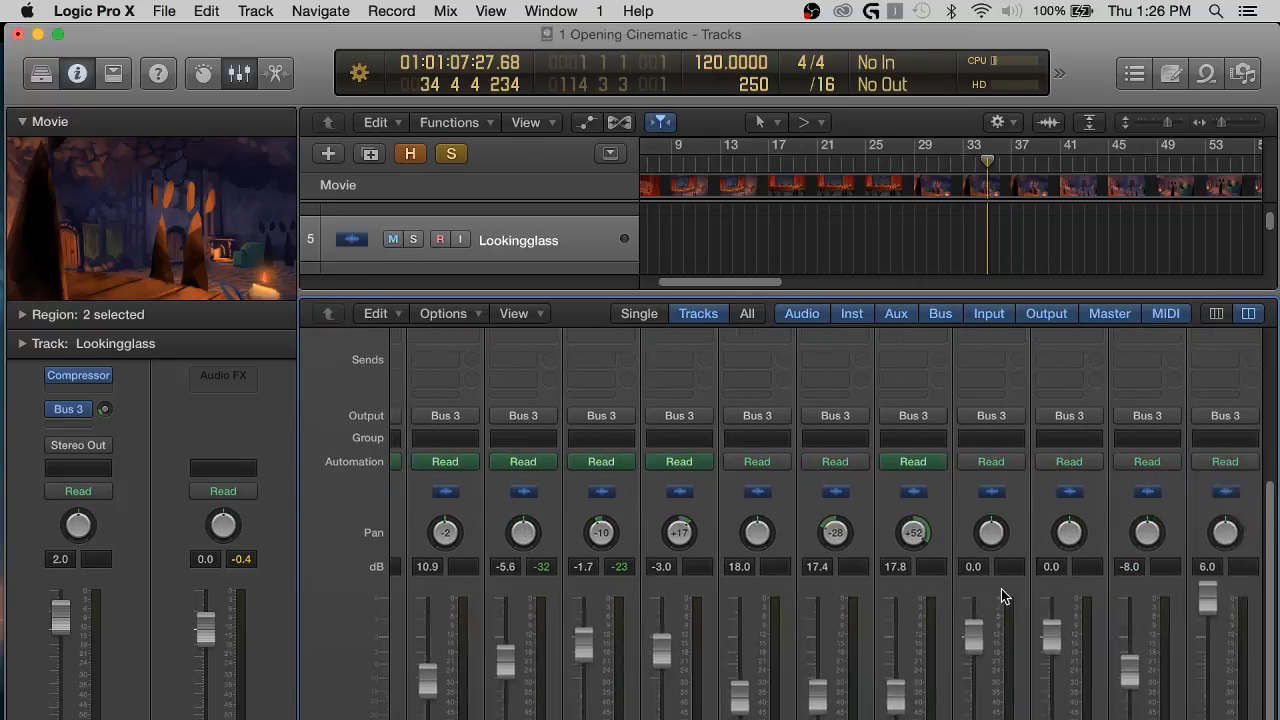
scroll(1003, 596, left, 10)
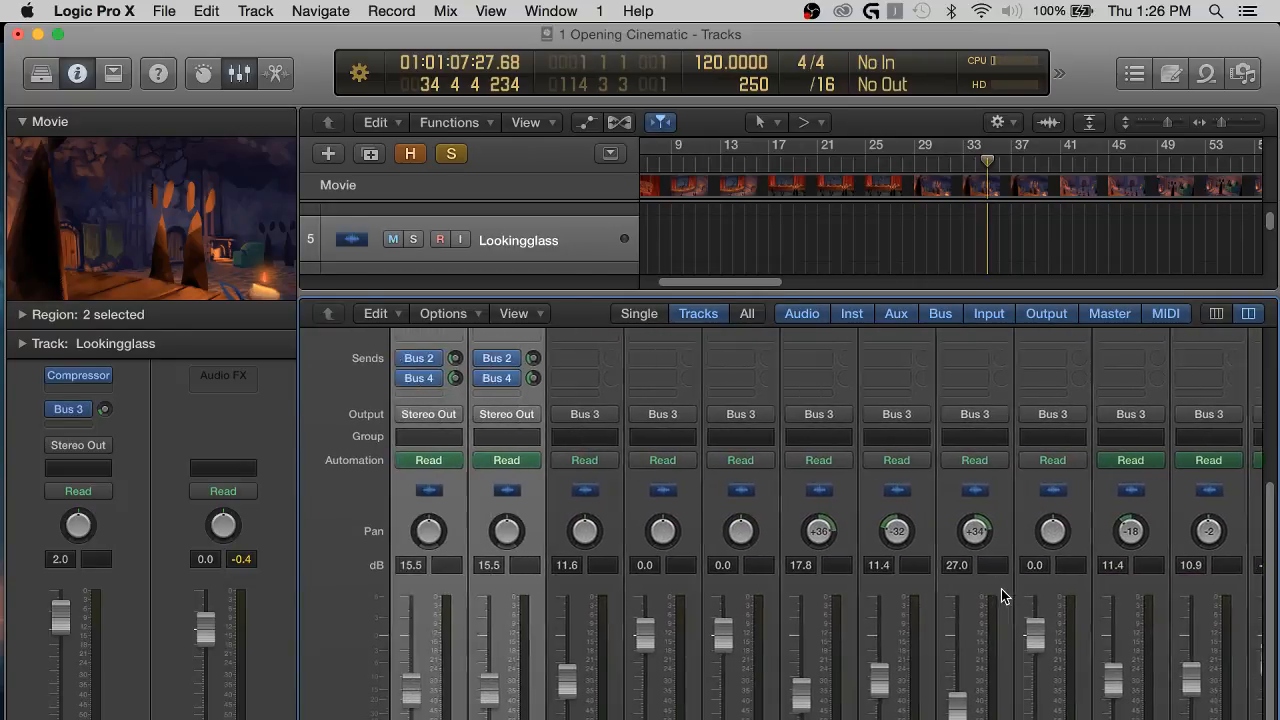
scroll(1003, 596, left, 3)
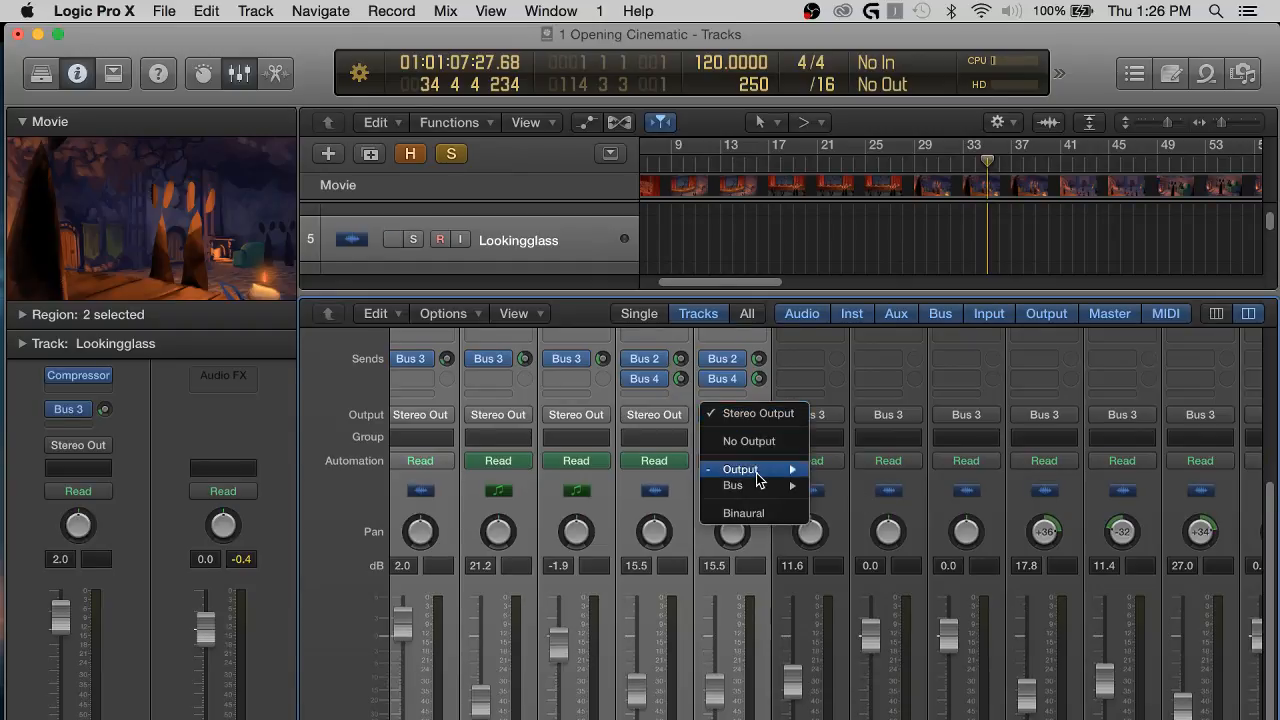
mouse_move(786, 490)
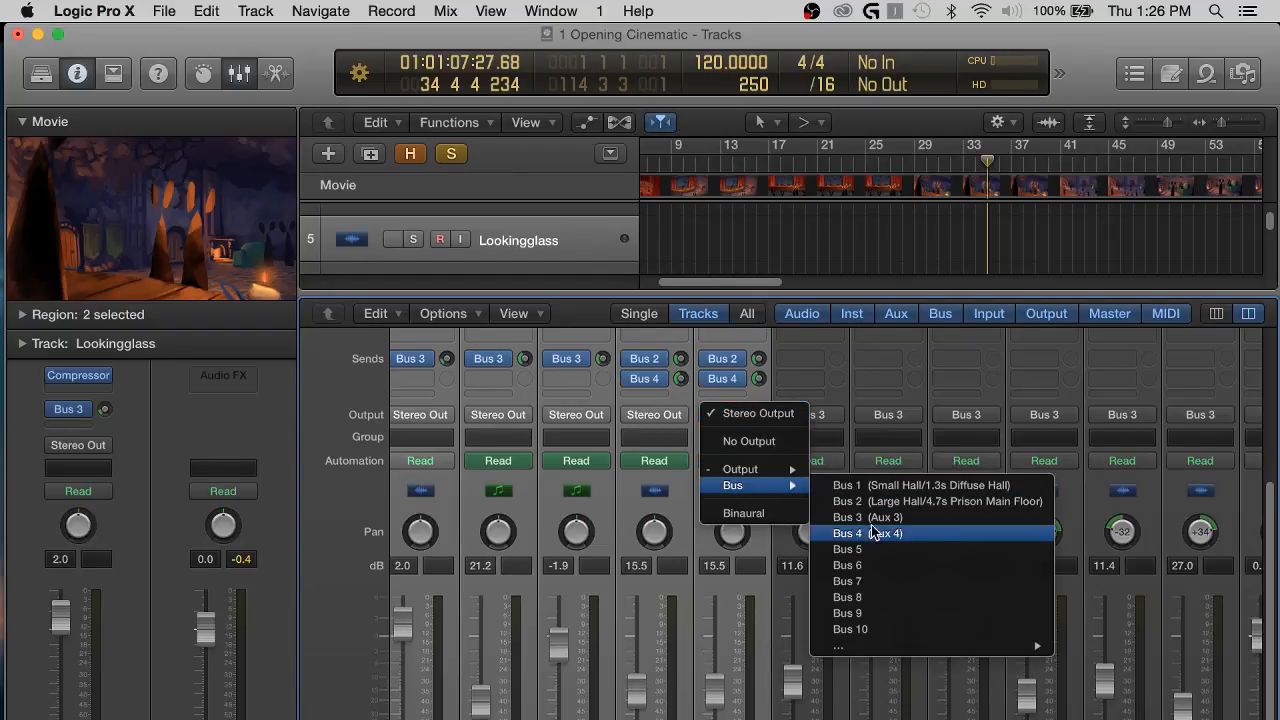
key(Escape)
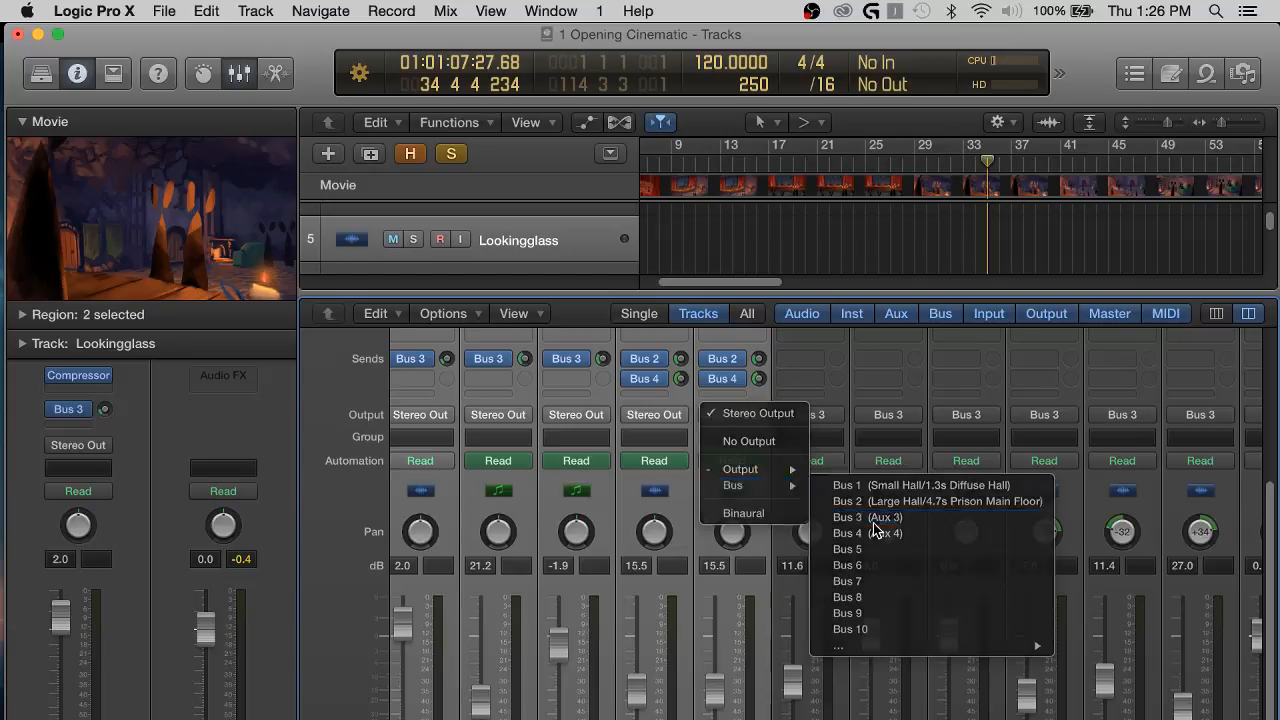
scroll(1020, 563, left, 1)
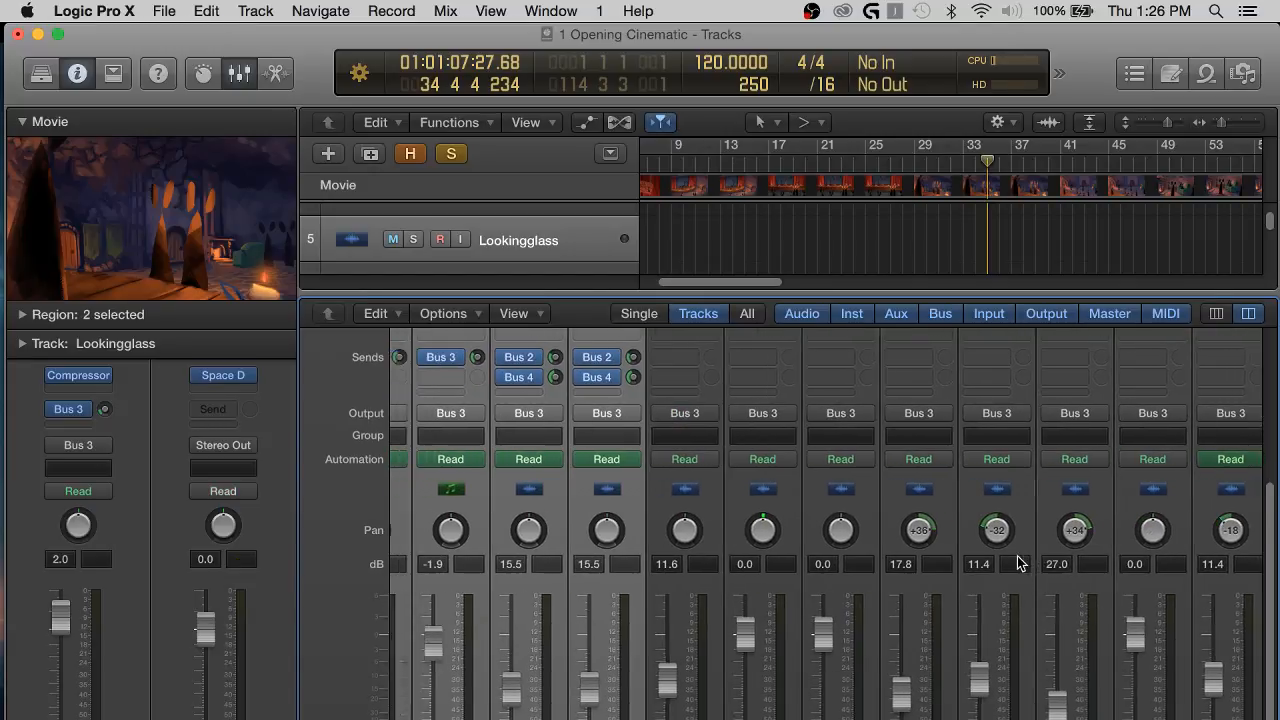
Insert a stereo Channel EQ below Space Designer on the Bus 3 aux channel strip.
scroll(1015, 452, right, 10)
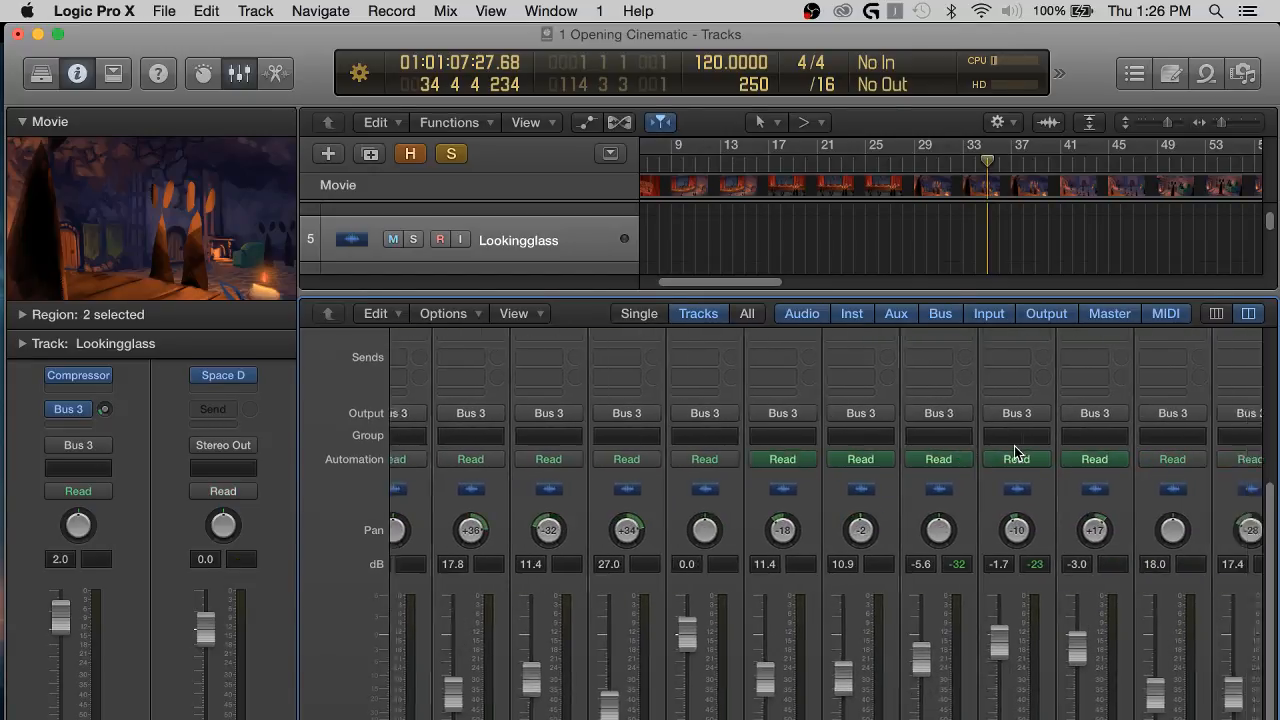
scroll(1015, 452, right, 5)
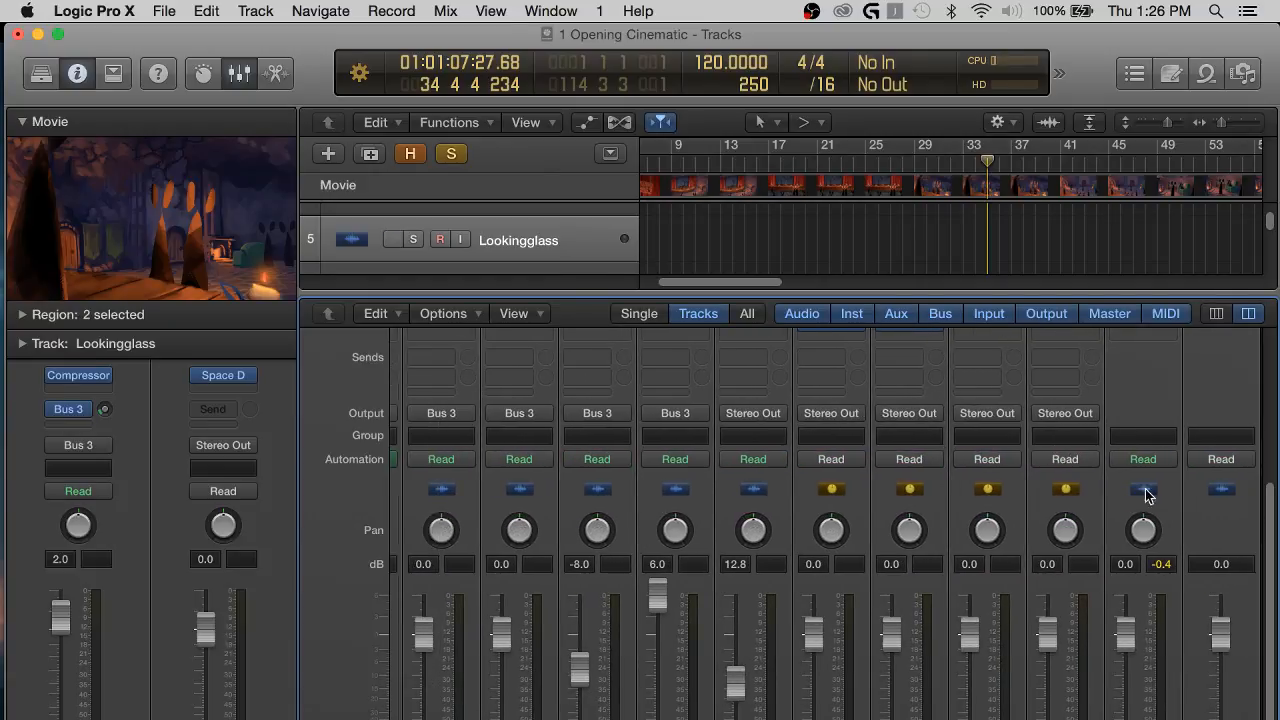
scroll(1143, 491, down, 1)
click(1006, 625)
scroll(1006, 625, up, 5)
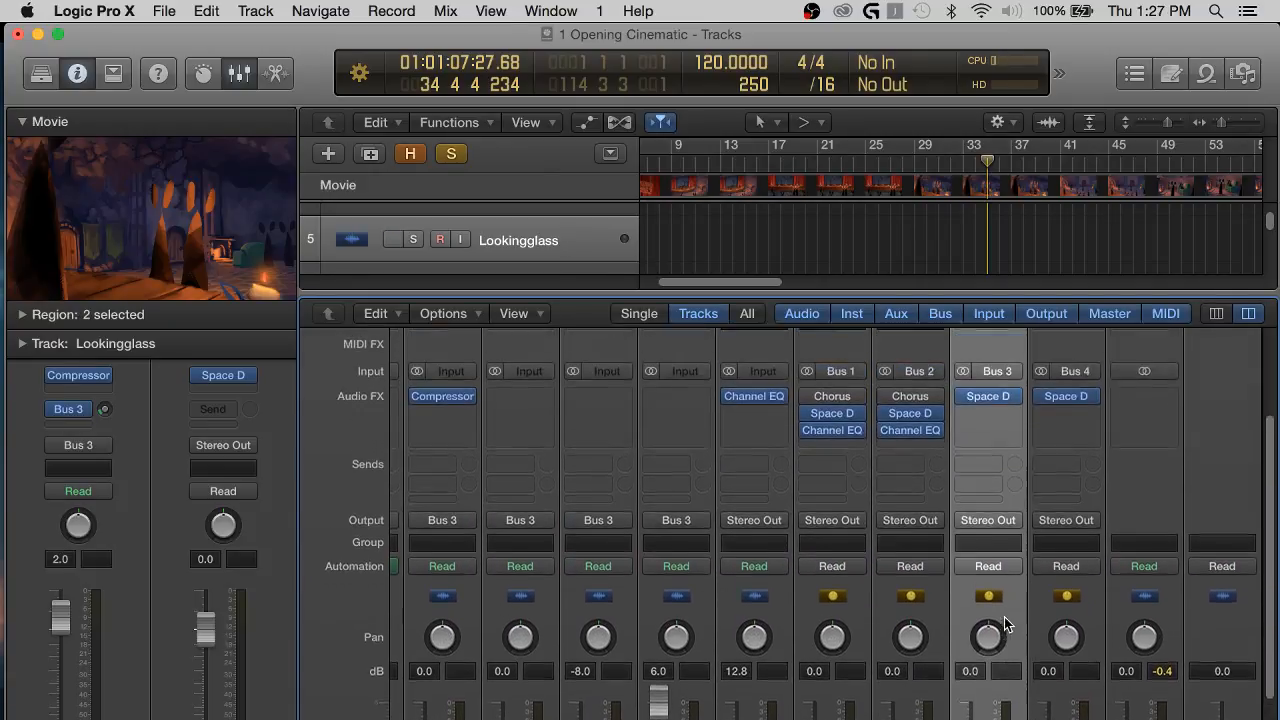
scroll(1036, 611, down, 5)
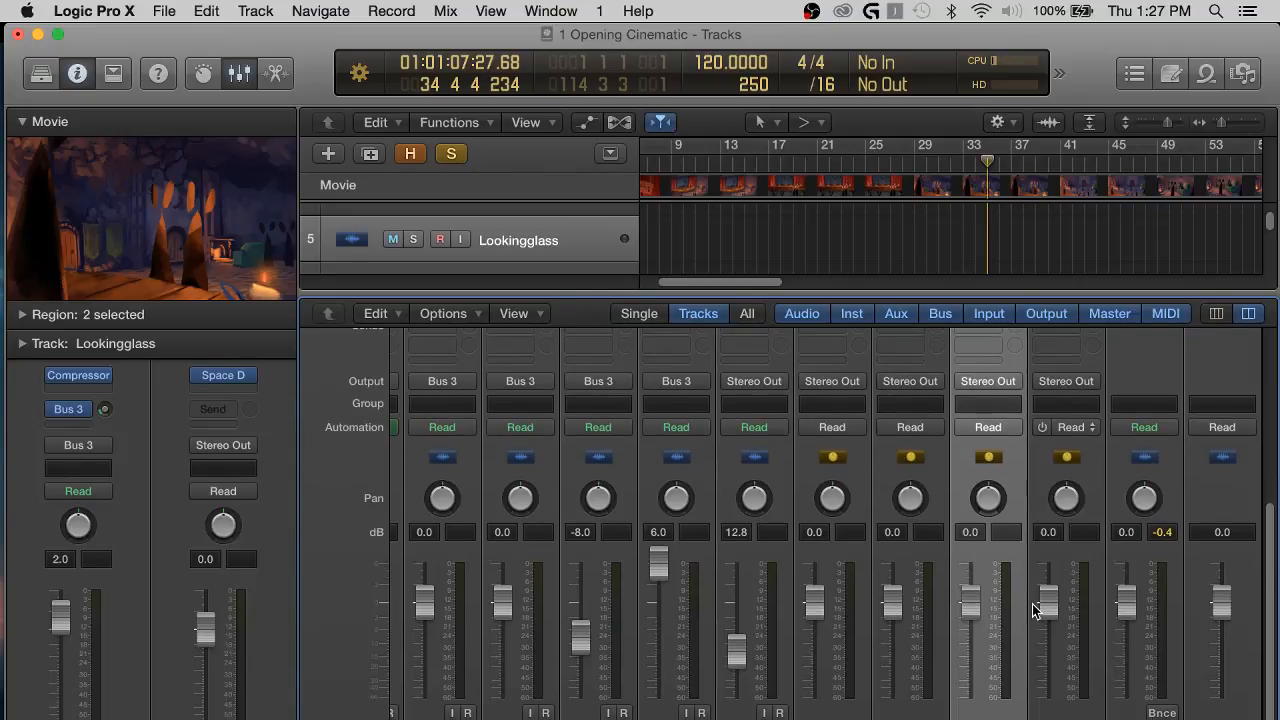
scroll(997, 403, up, 5)
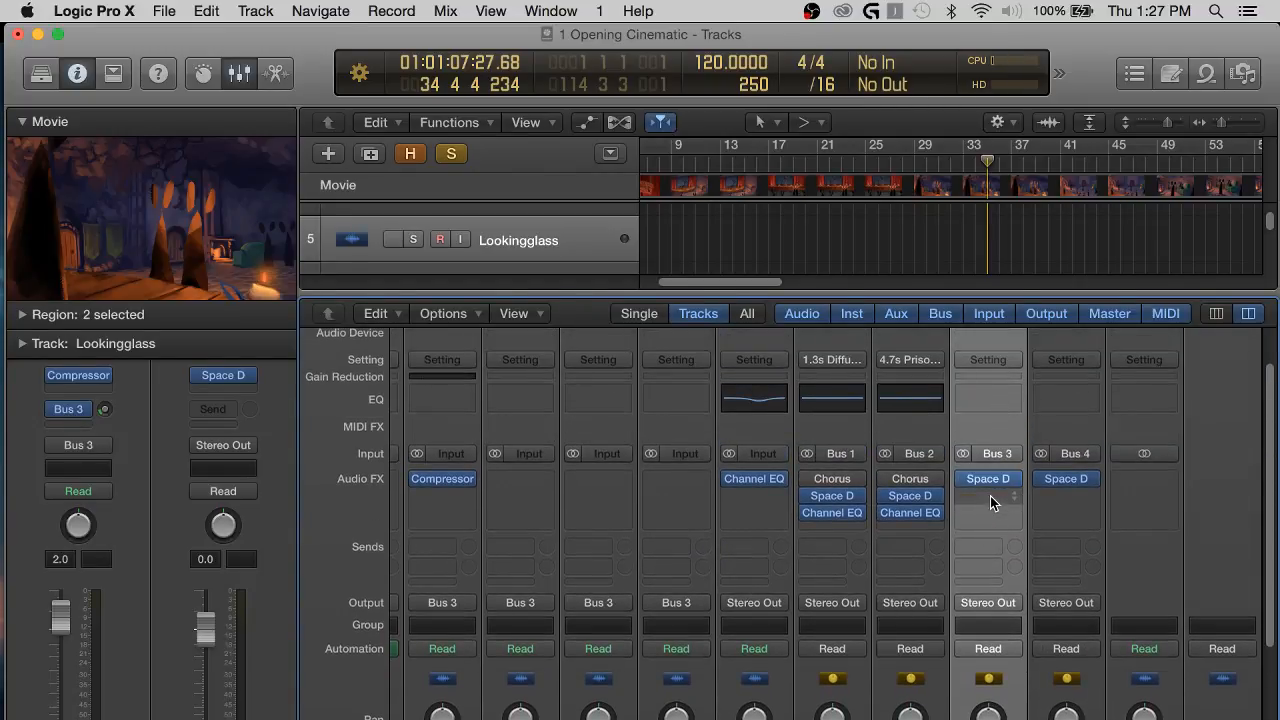
scroll(995, 580, down, 5)
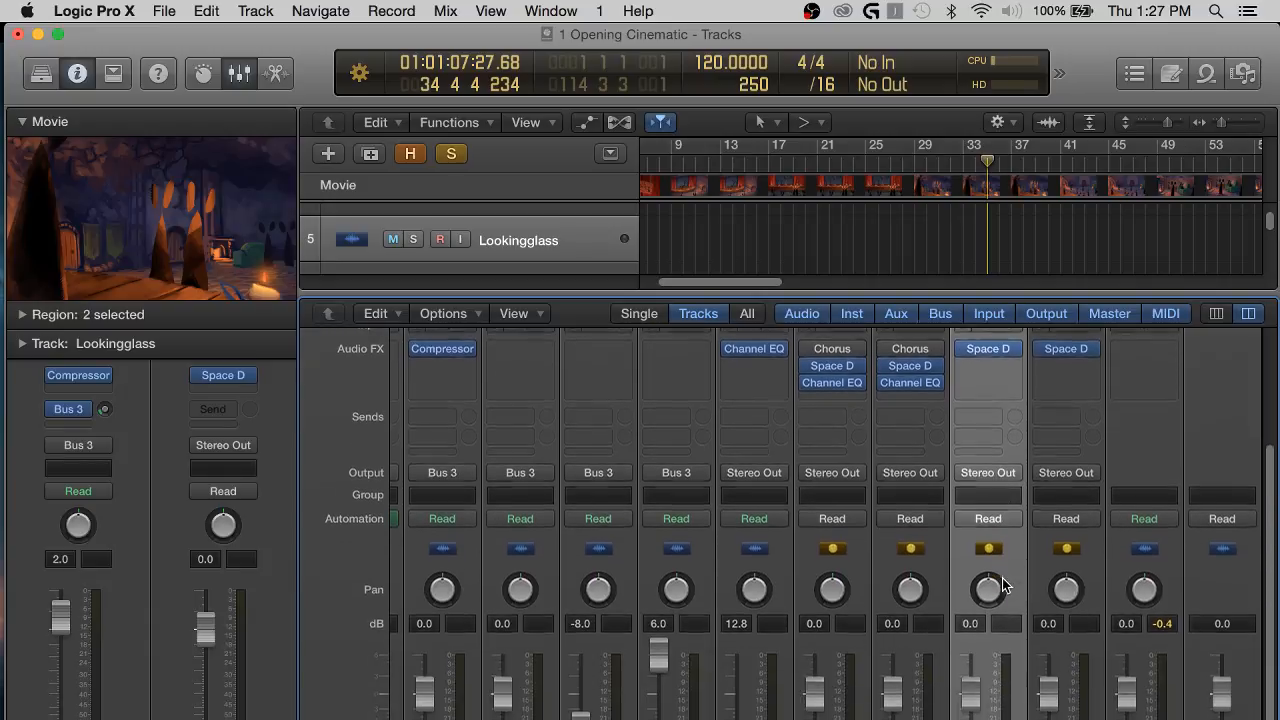
scroll(990, 500, up, 4)
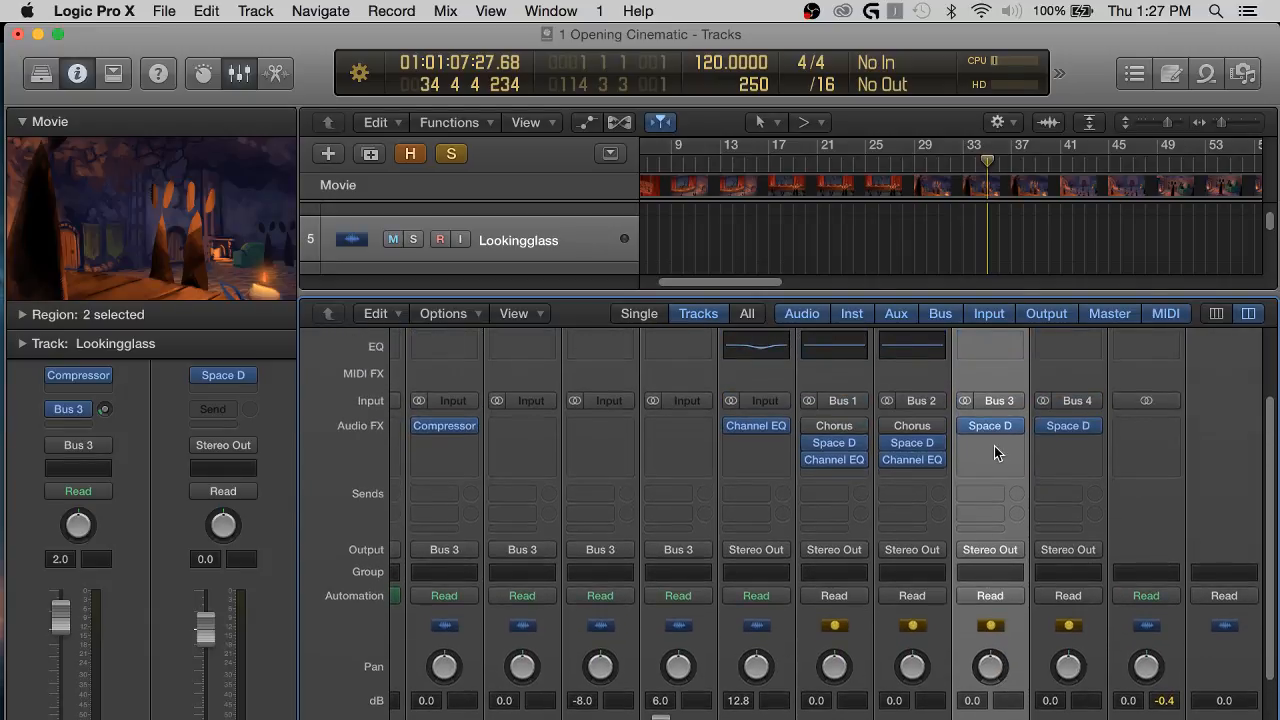
click(996, 446)
mouse_move(1000, 529)
mouse_move(1055, 529)
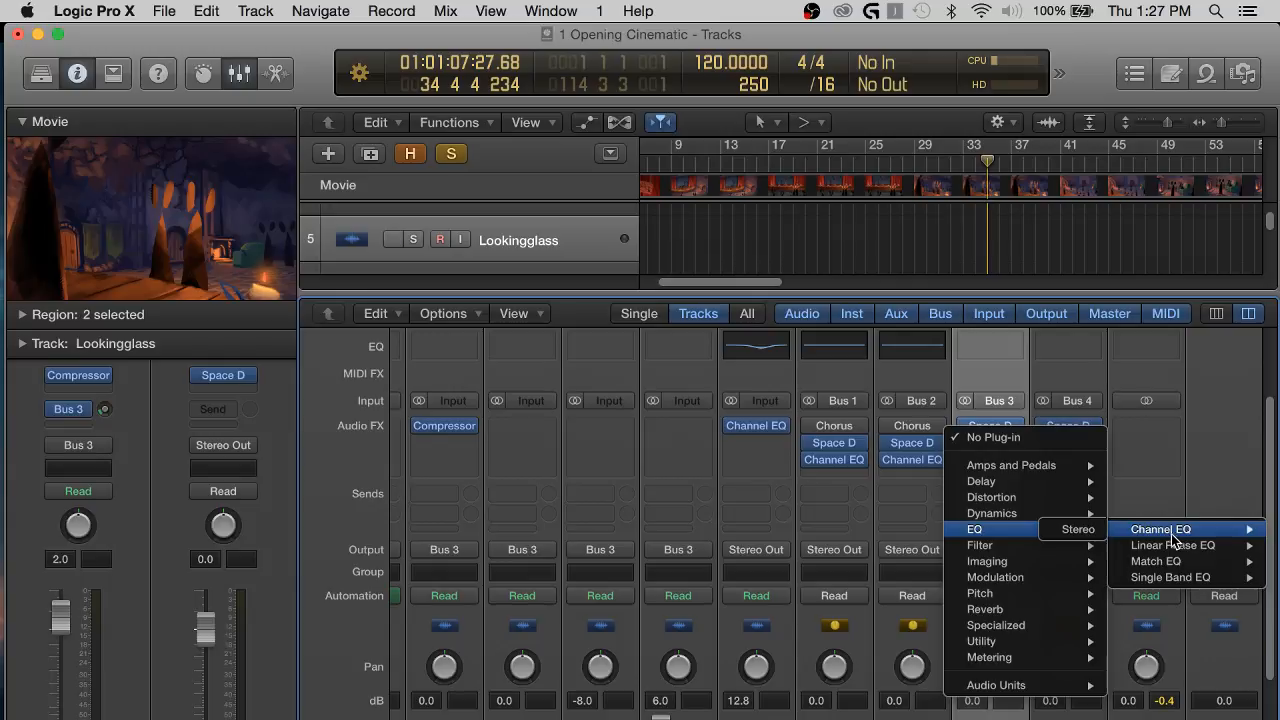
key(Escape)
click(957, 352)
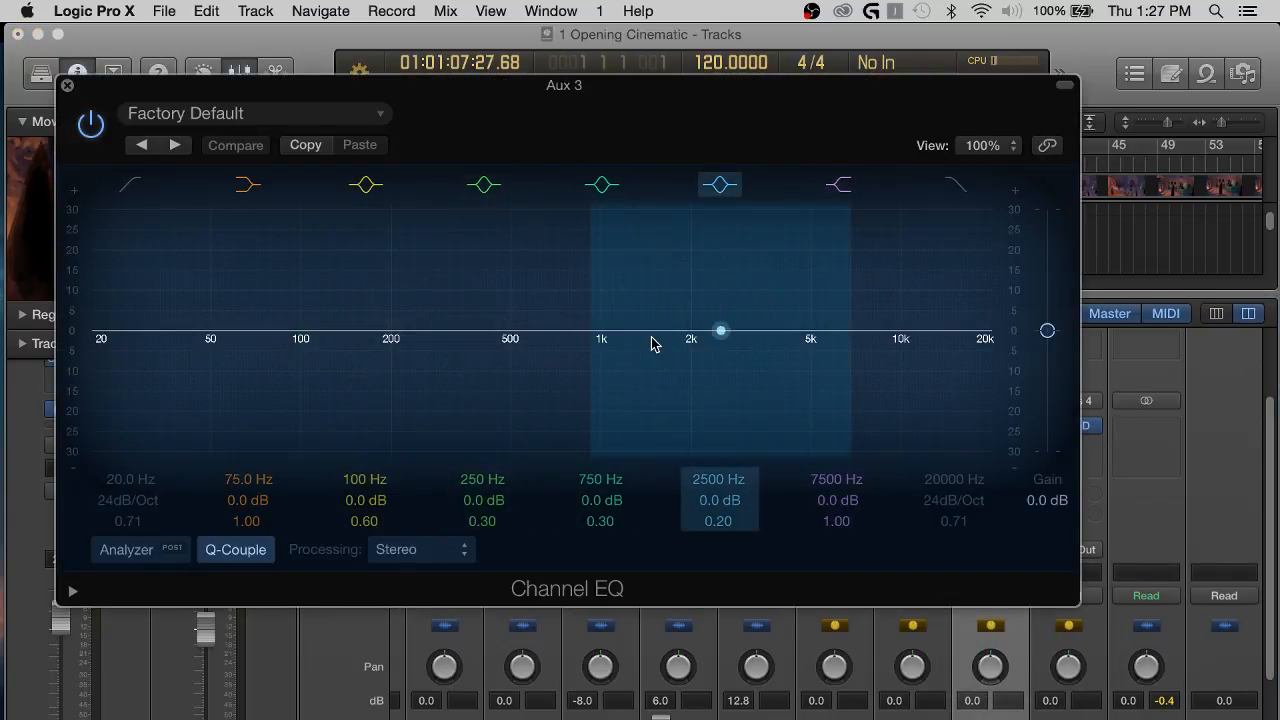
Cut the Aux 3 EQ by 2.0 dB at 1260 Hz with a Q of 0.21 and close the EQ.
mouse_move(637, 337)
mouse_down()
mouse_move(722, 357)
mouse_move(647, 357)
mouse_up()
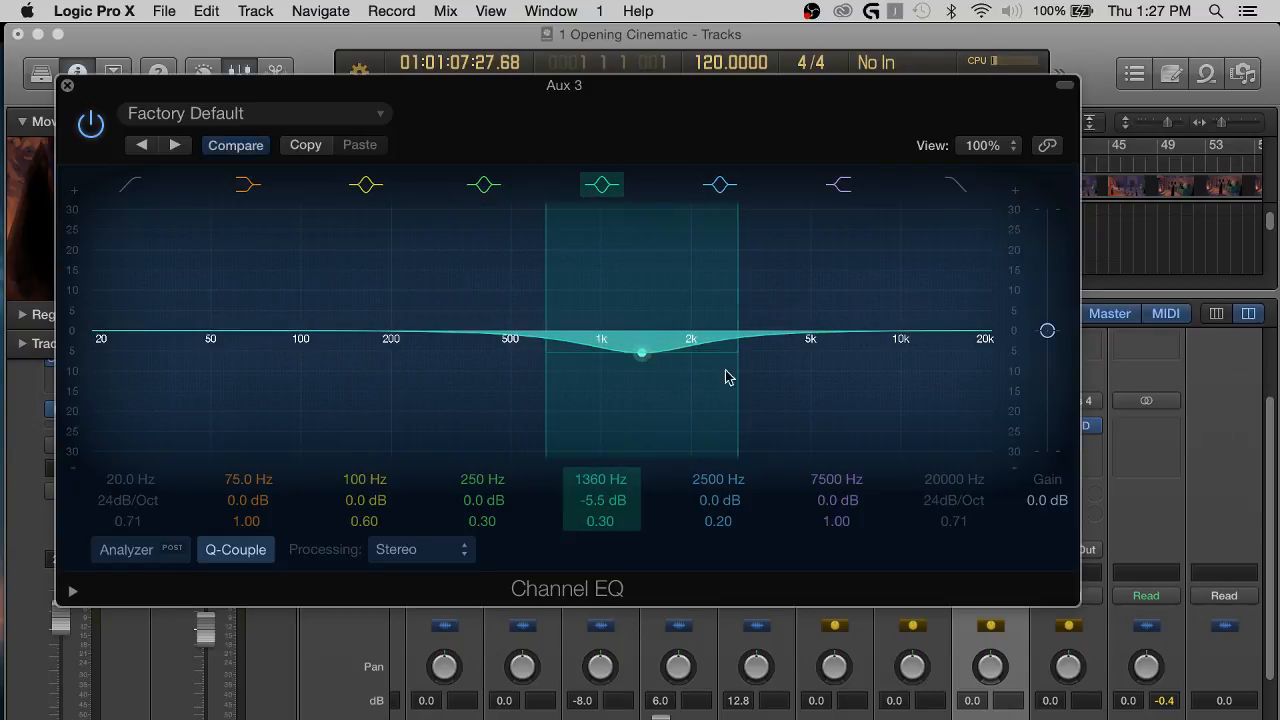
drag(731, 373, 677, 362)
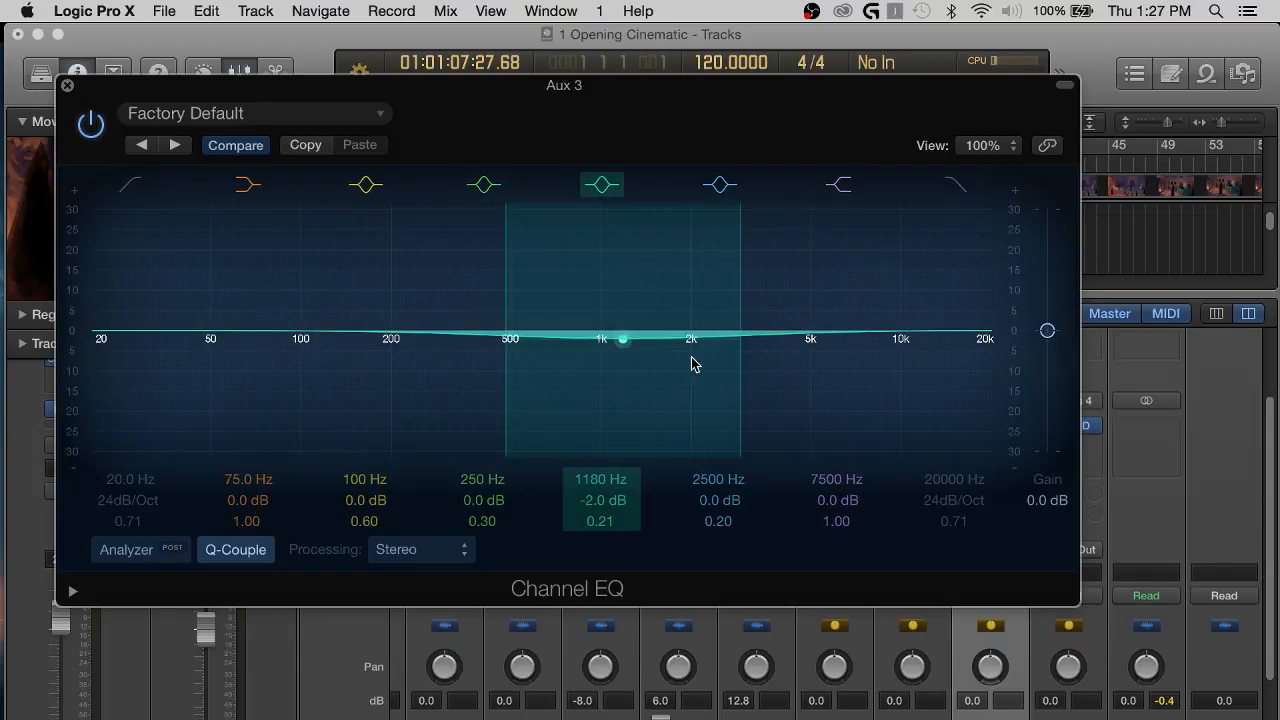
click(67, 87)
Return the playhead to the project start, hide the mixer and turn off the solo on track 24, Construction Site Medium Wood 02 Light.
scroll(760, 245, down, 5)
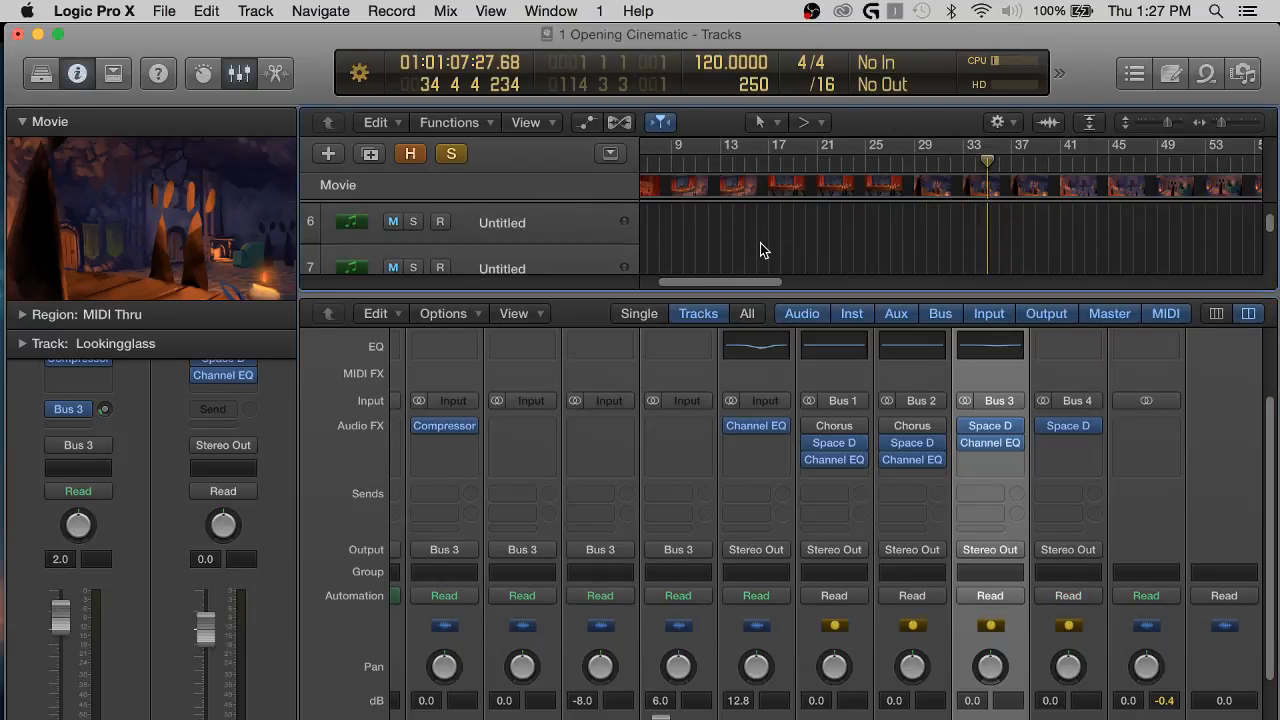
key(Return)
scroll(689, 223, down, 3)
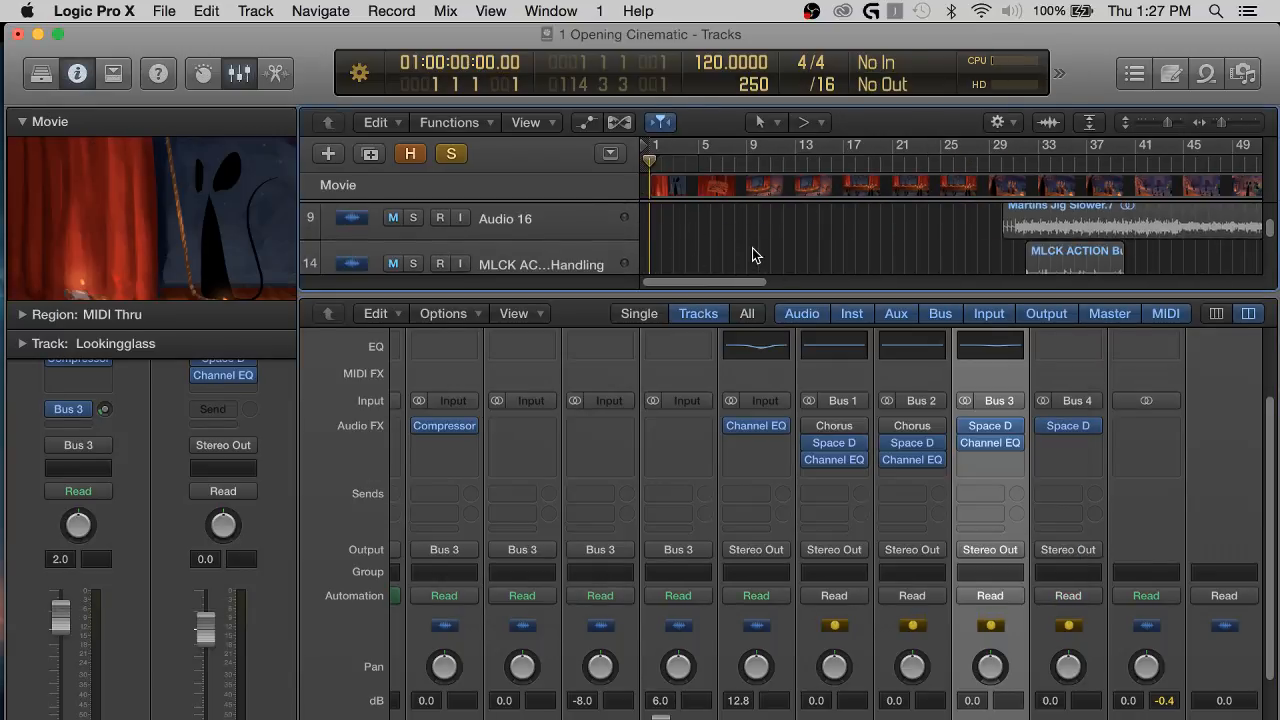
key(x)
scroll(790, 286, up, 8)
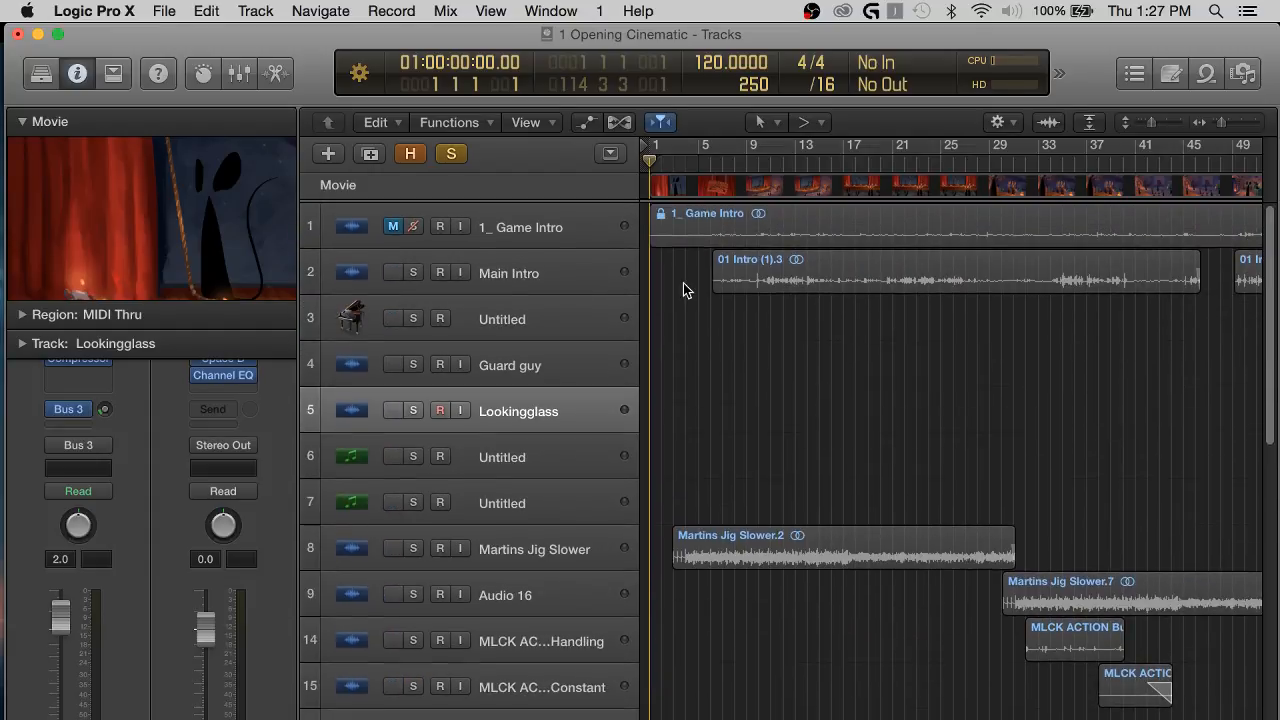
scroll(689, 440, down, 12)
click(415, 629)
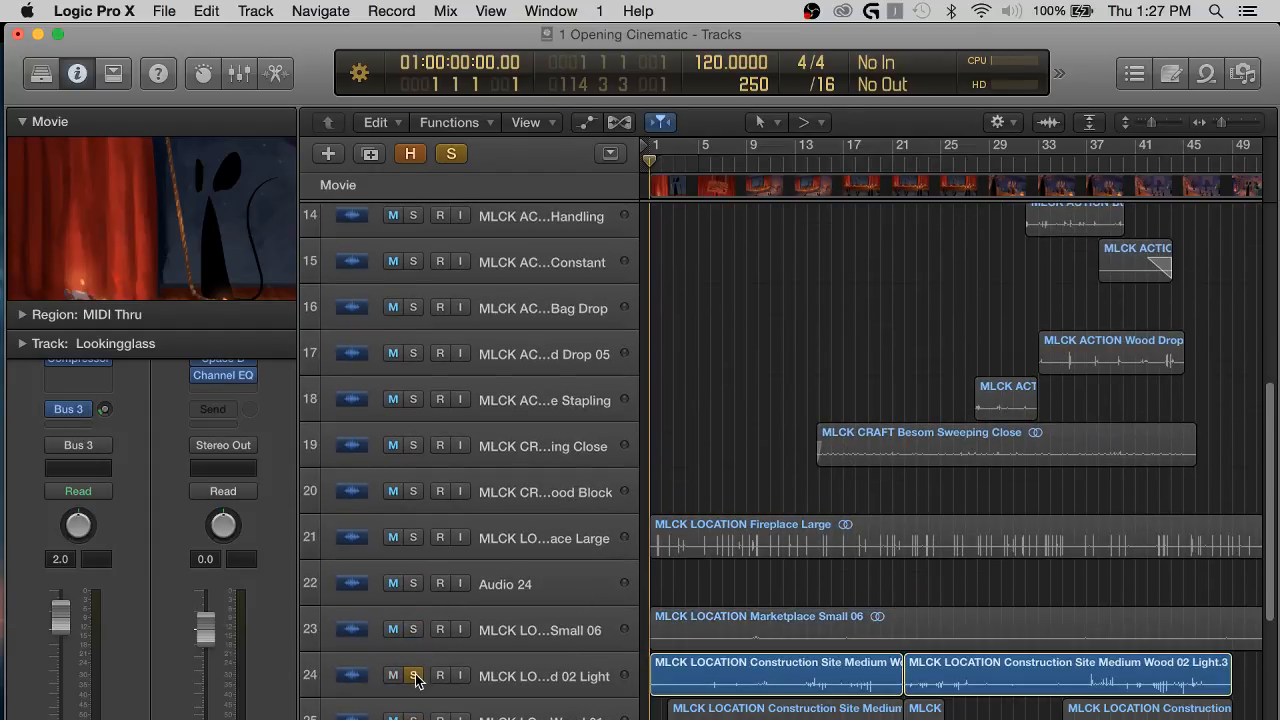
click(415, 675)
Play the full mix from the project start with the timeline enlarged around the first bars.
key(space)
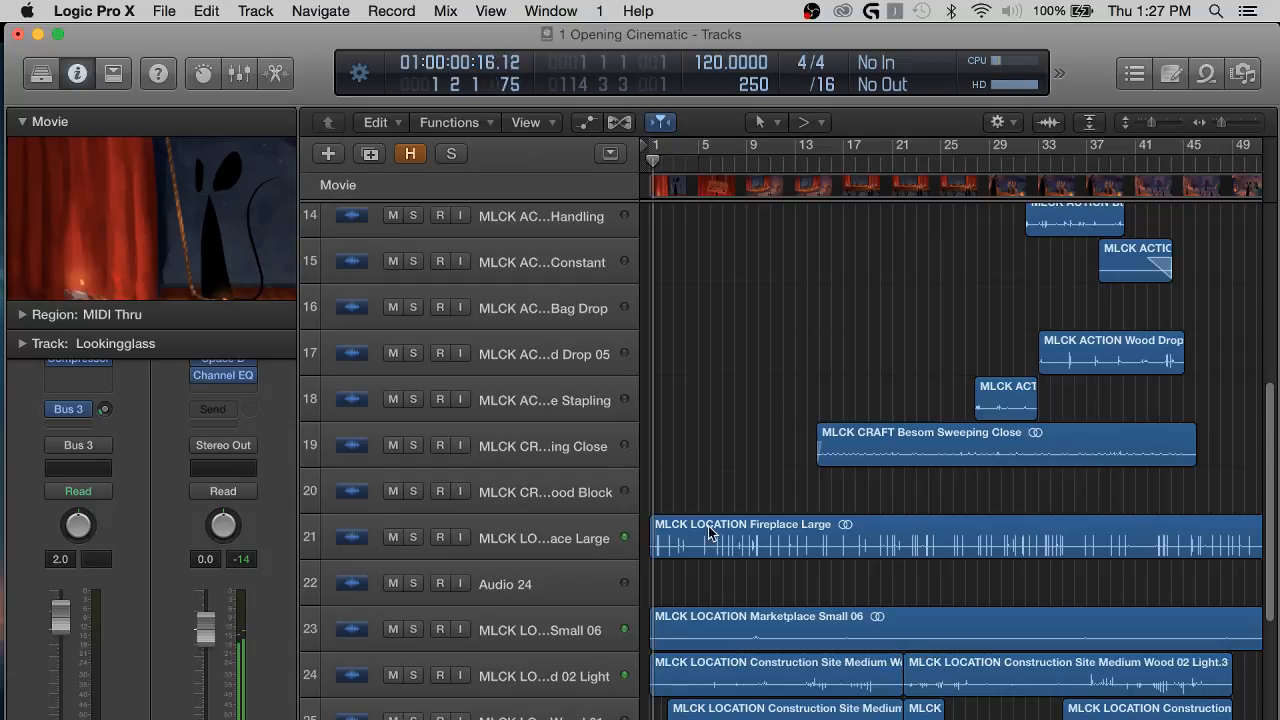
scroll(709, 465, up, 5)
key(super+Right)
key(super+Right)
key(super+Right)
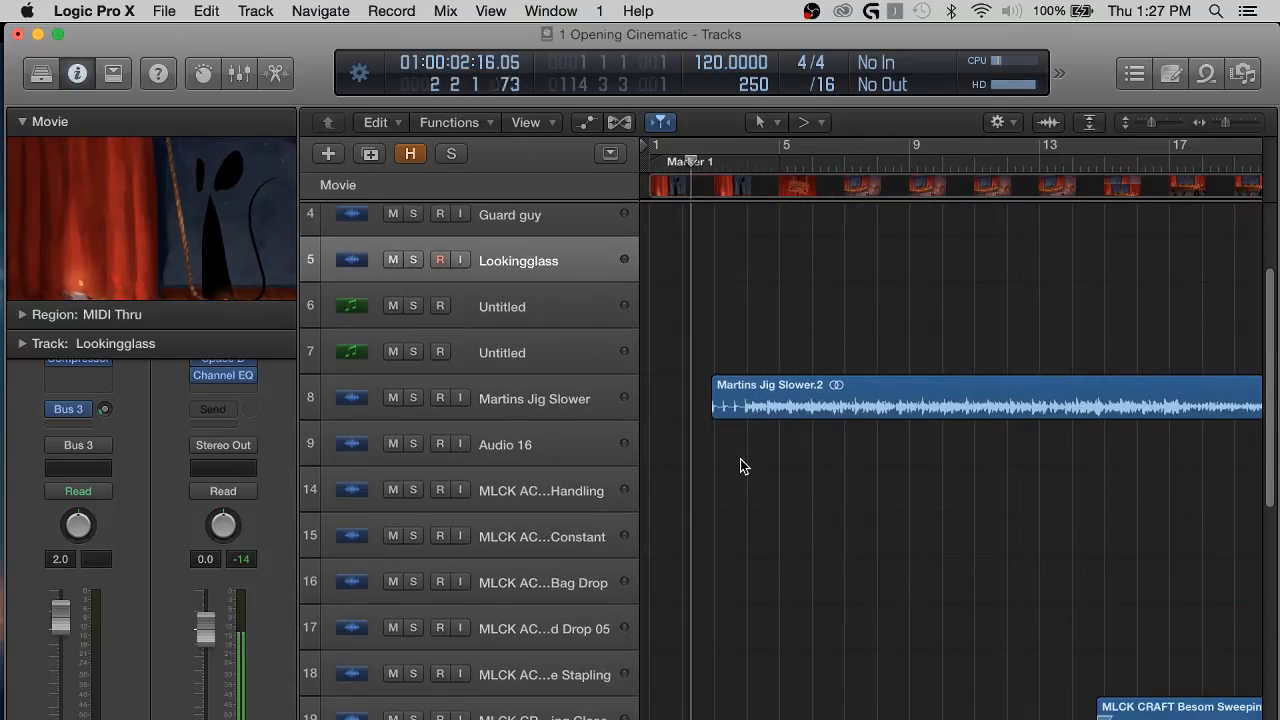
scroll(740, 466, up, 5)
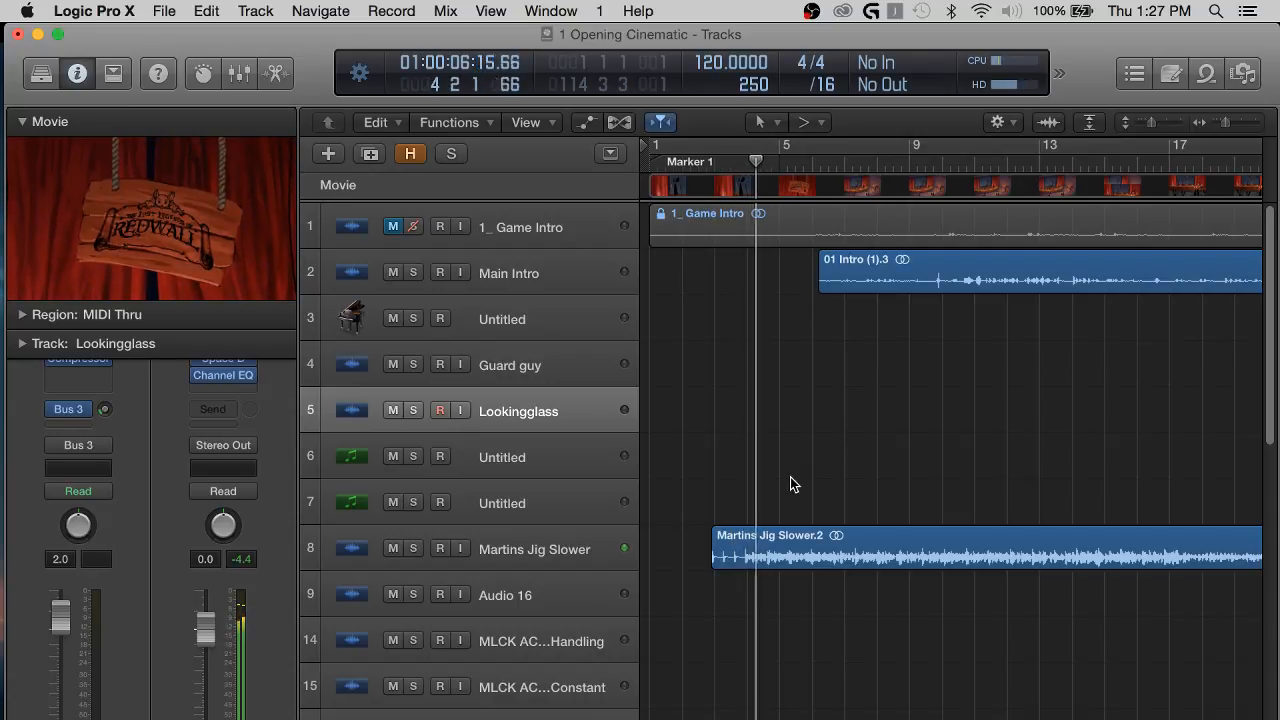
scroll(722, 592, down, 3)
scroll(722, 580, up, 3)
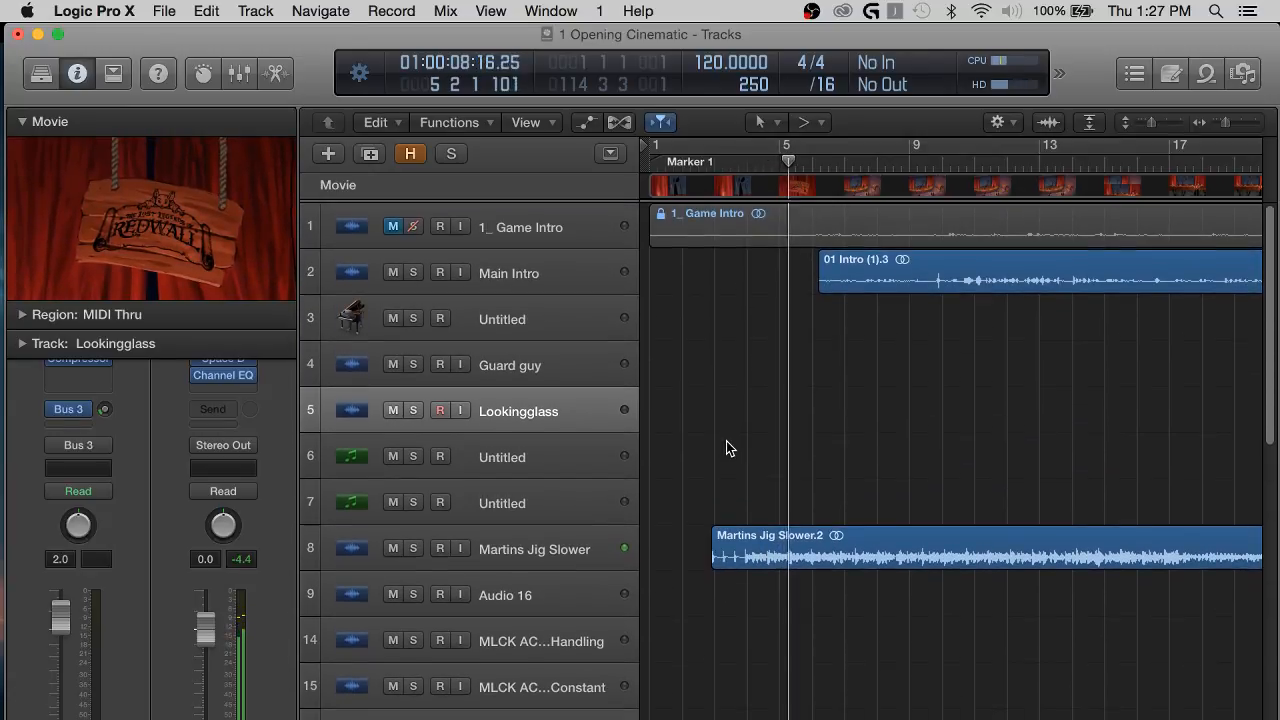
Show Martins Jig Slower's volume automation, move its opening fade-down to about bars 6 to 7, and replay from about bar 5.
key(a)
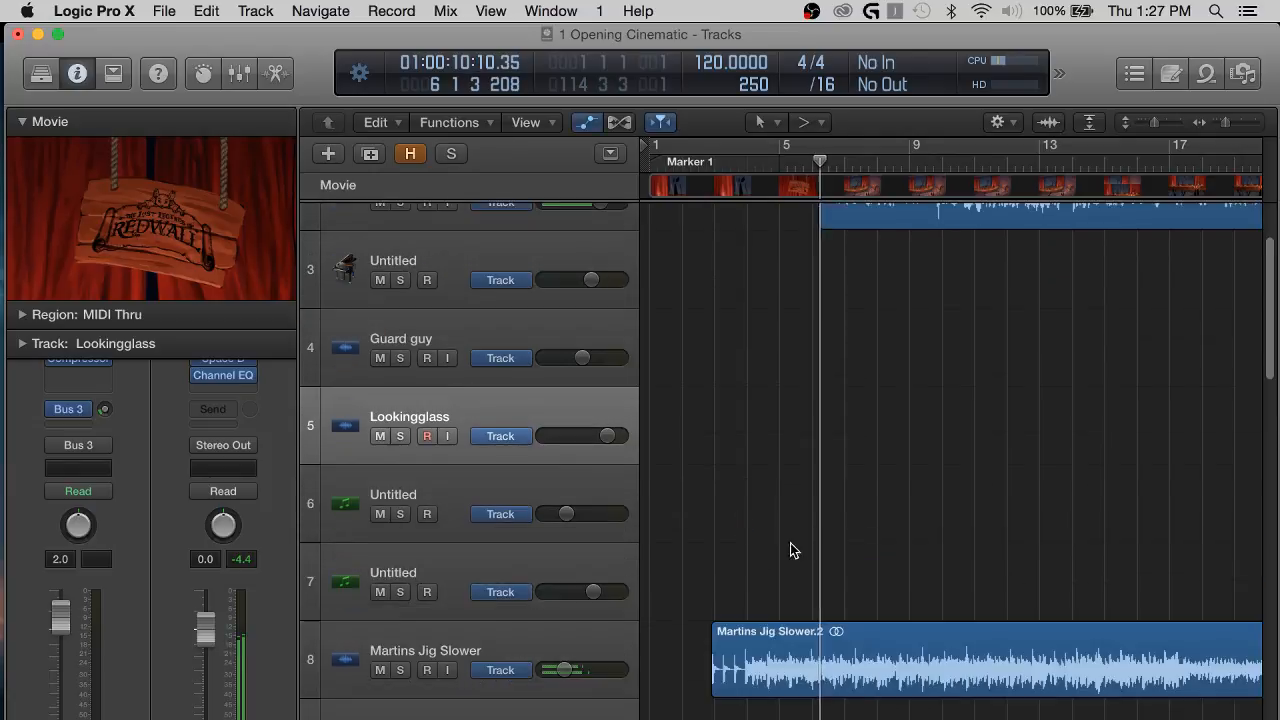
scroll(341, 447, down, 1)
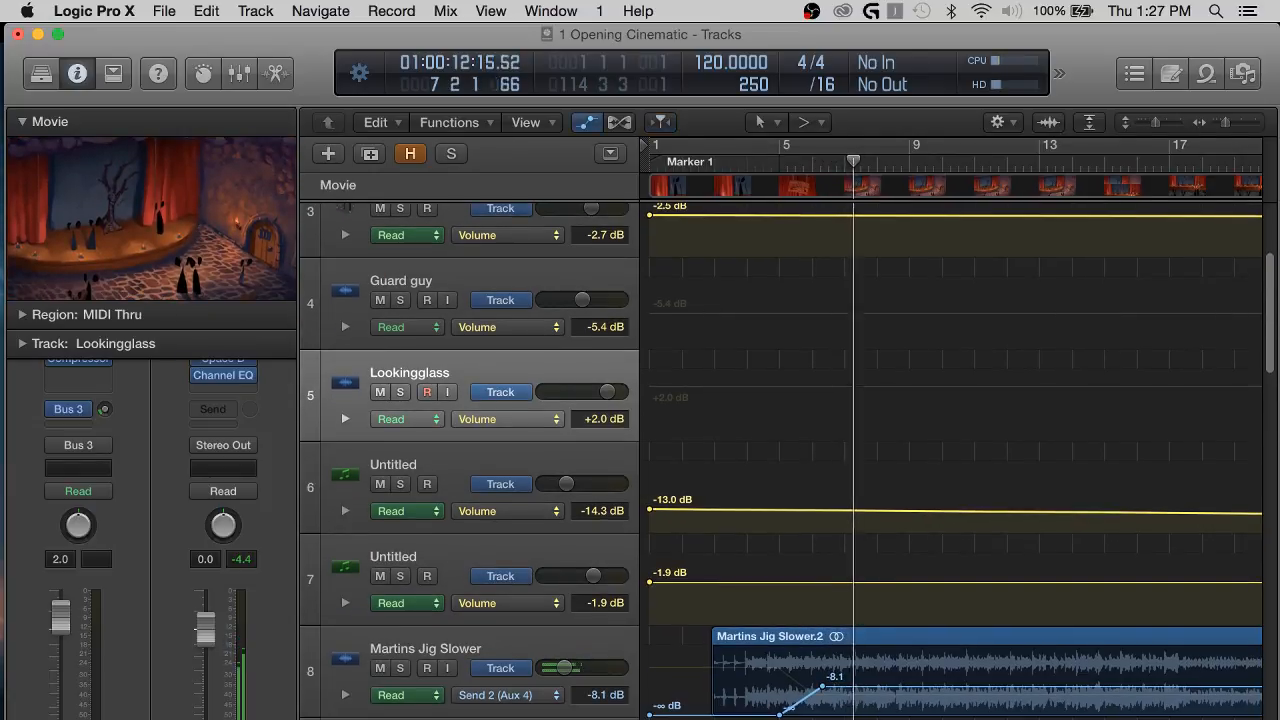
click(540, 694)
click(565, 672)
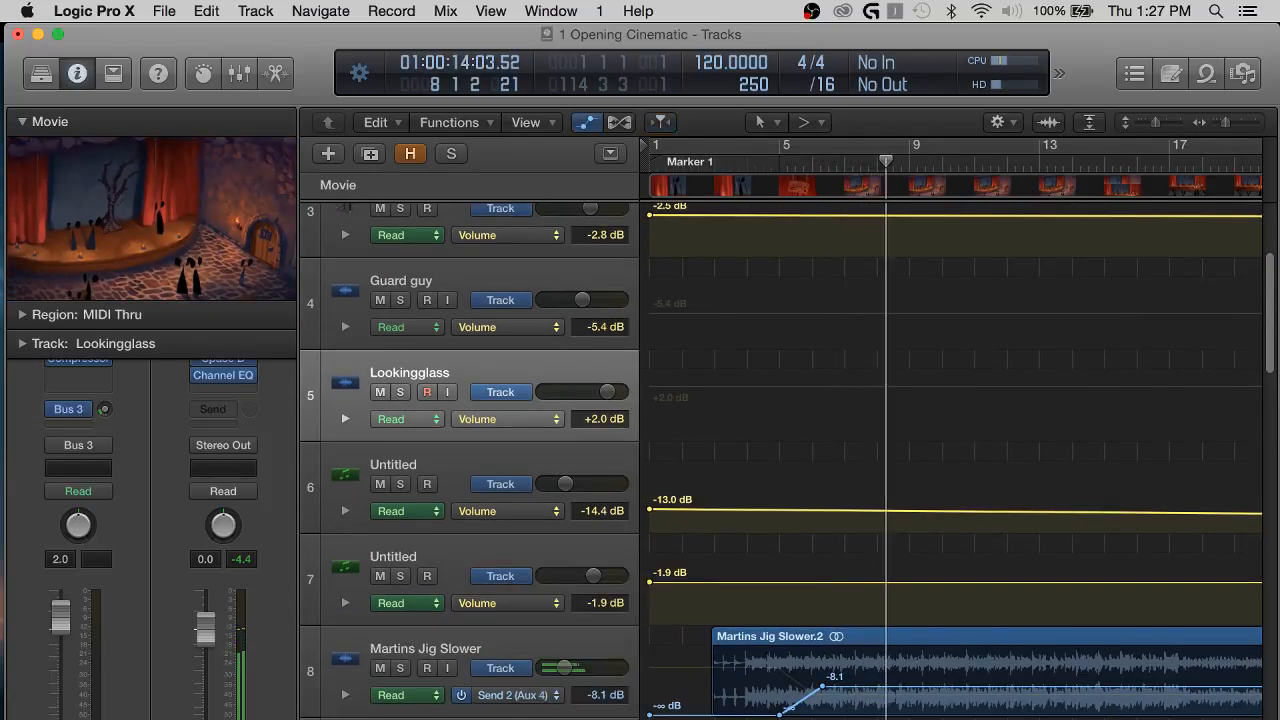
drag(795, 680, 822, 684)
click(787, 168)
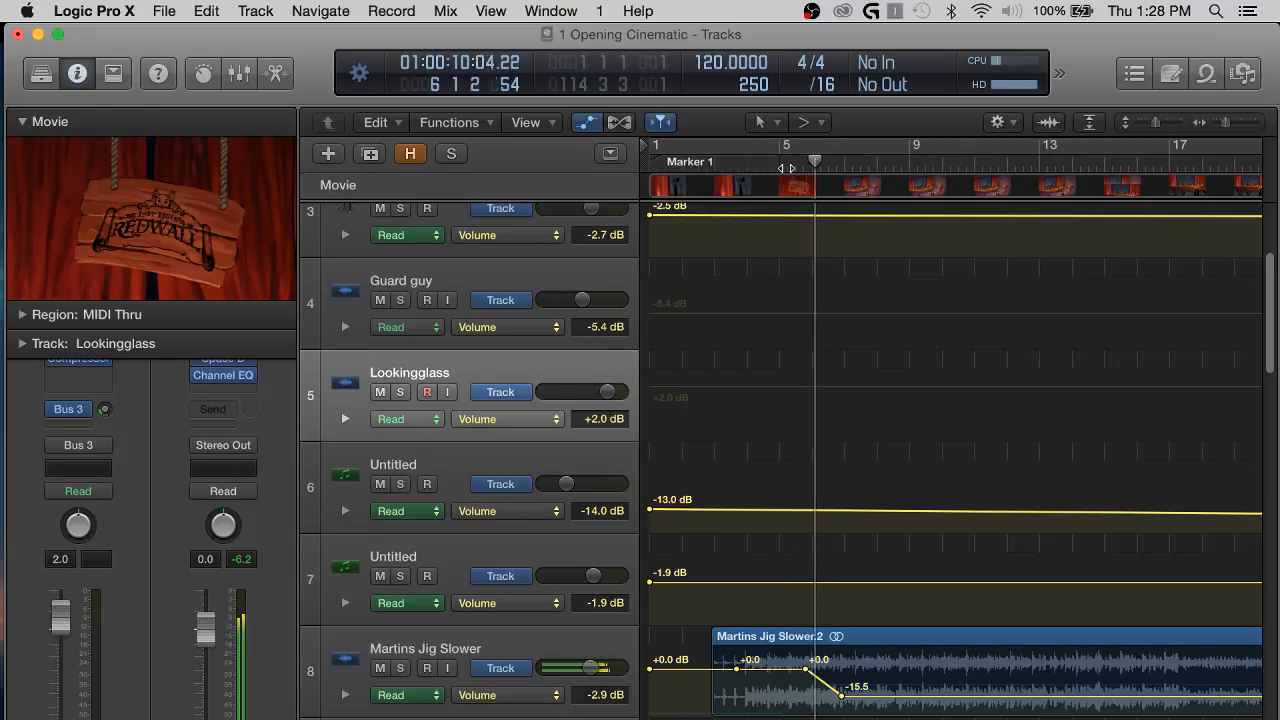
Shift the opening rise in Martins Jig Slower's Send 2 (Aux 4) automation slightly toward bar 7 and hide the track automation.
key(a)
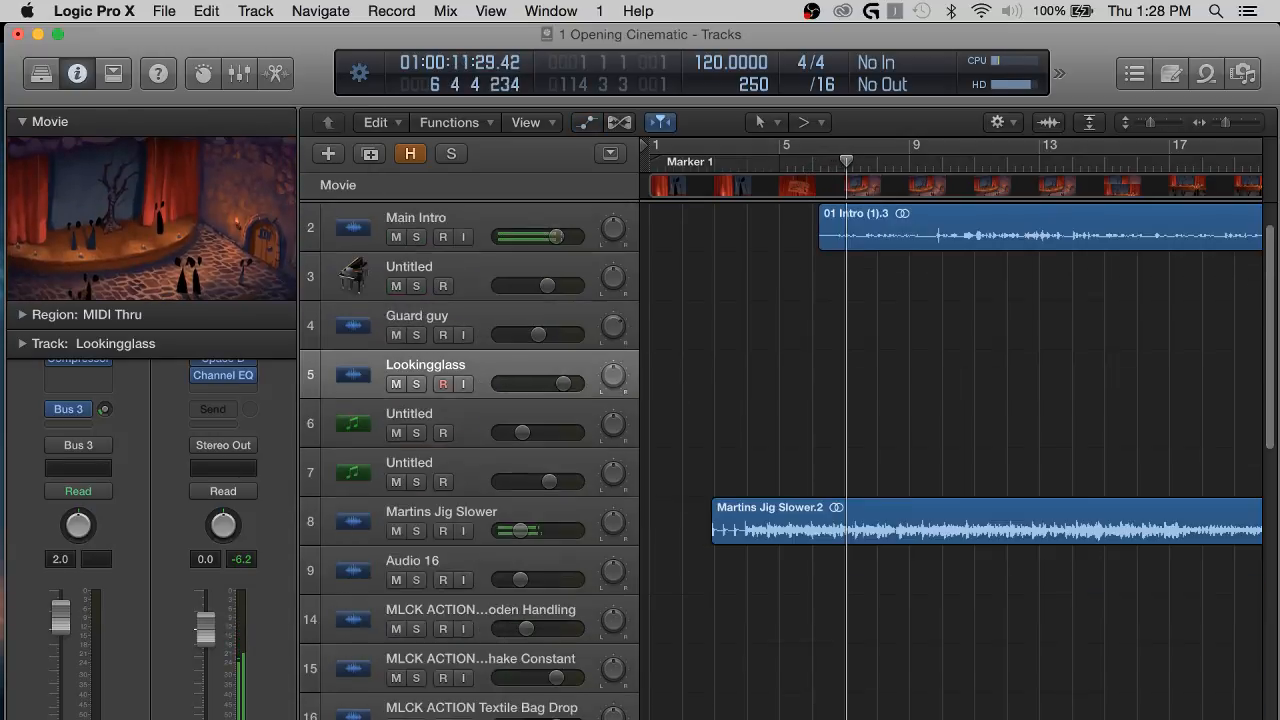
key(a)
click(520, 694)
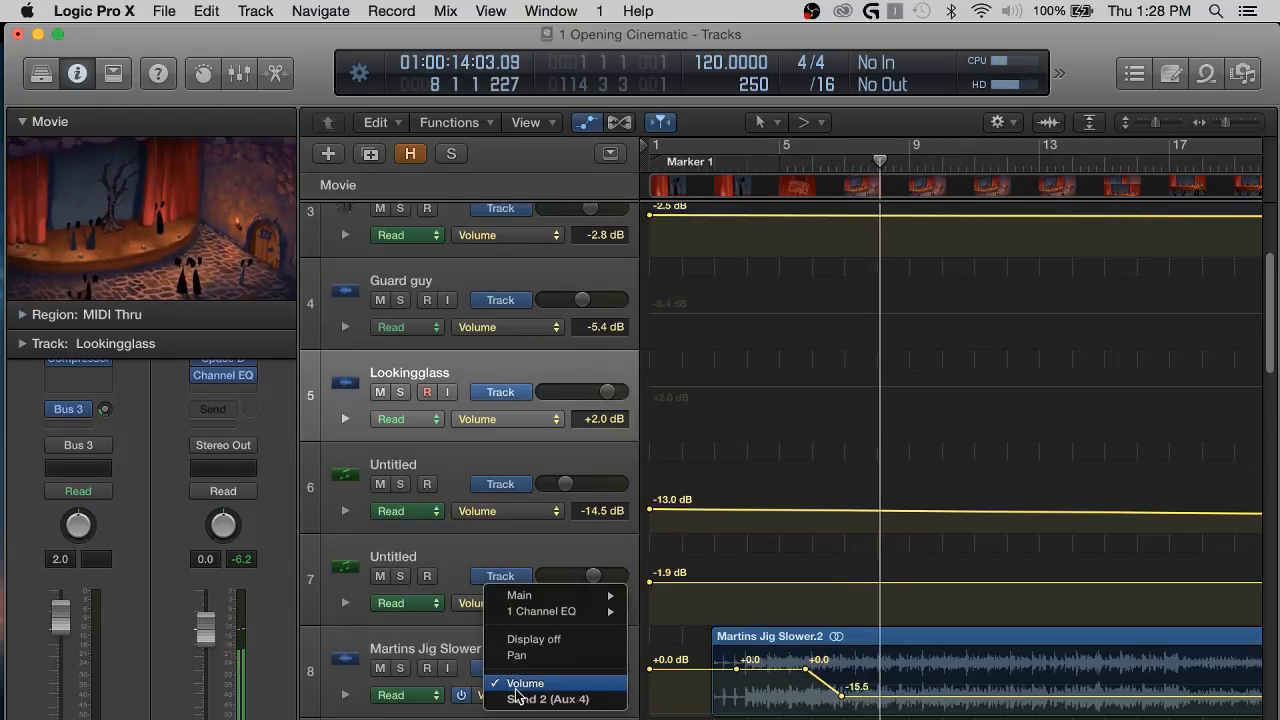
click(550, 697)
drag(813, 705, 836, 703)
key(a)
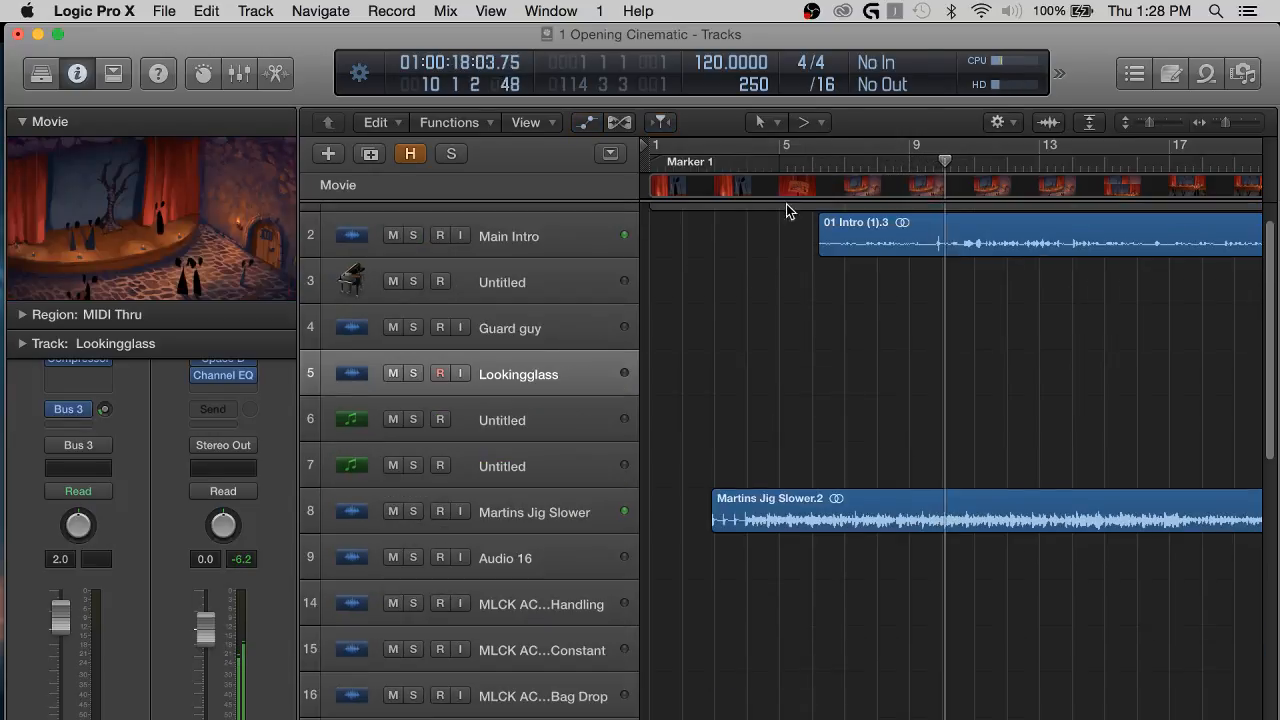
Replay the mix from about bar 5 with more of the timeline in view.
click(801, 169)
key(super+Left)
key(super+Left)
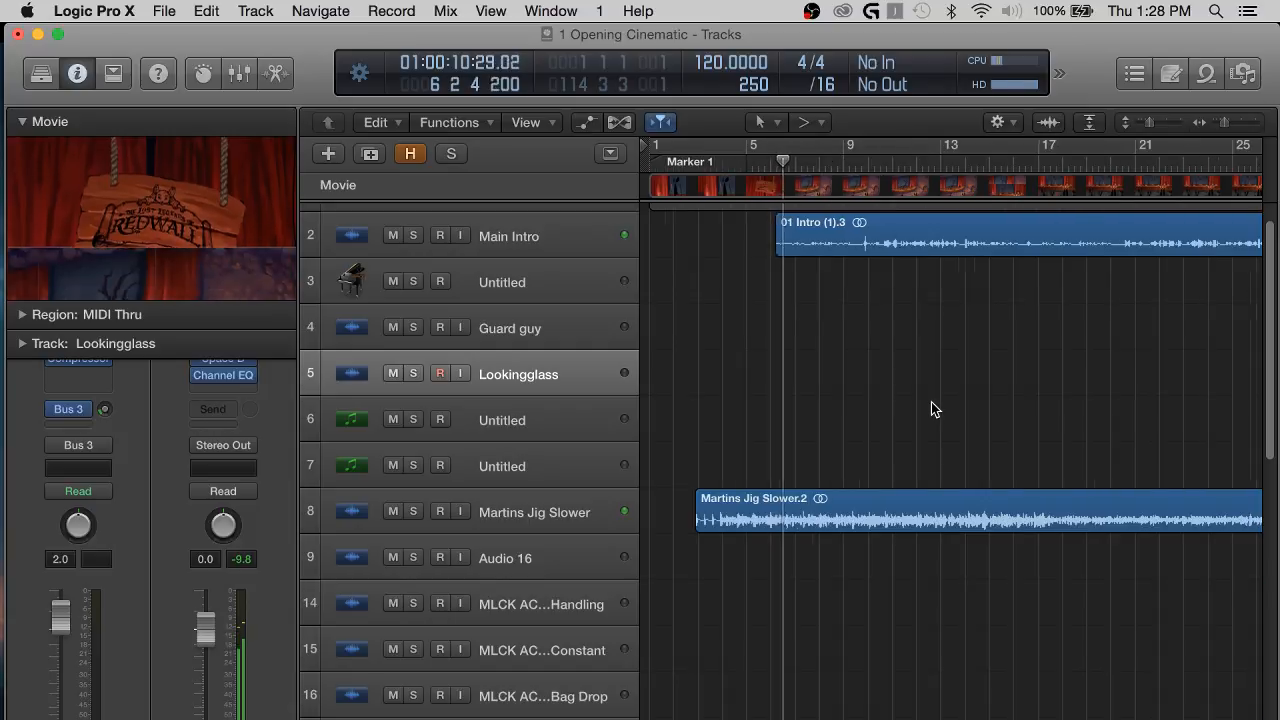
Show the track automation and shift the opening rise in Martins Jig Slower's Send 2 (Aux 4) automation slightly earlier.
key(a)
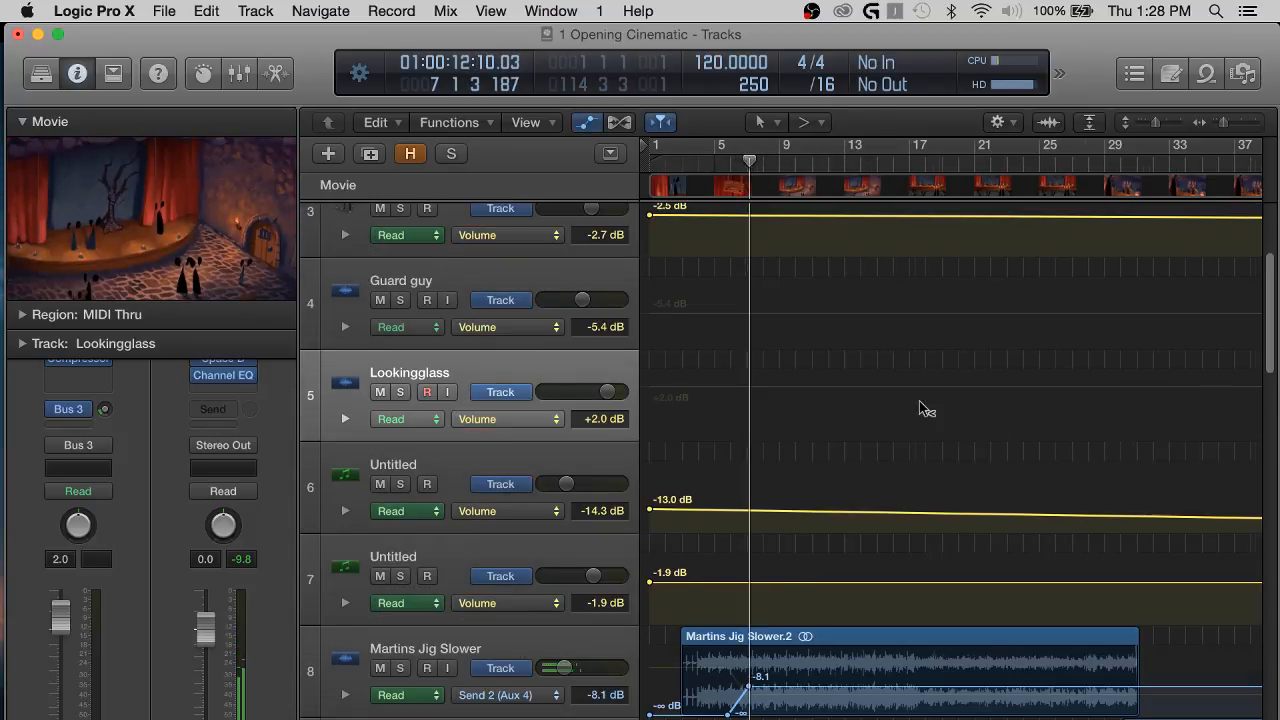
key(super+Right)
key(super+Right)
key(space)
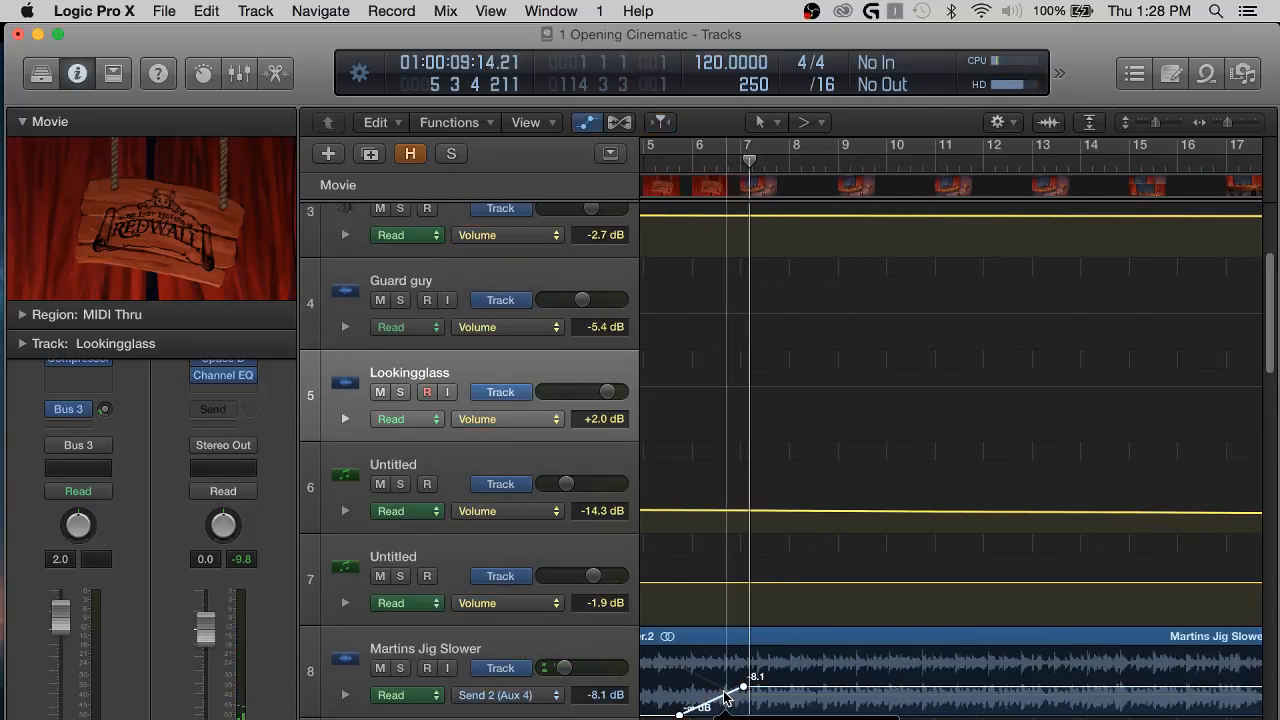
key(space)
key(a)
key(a)
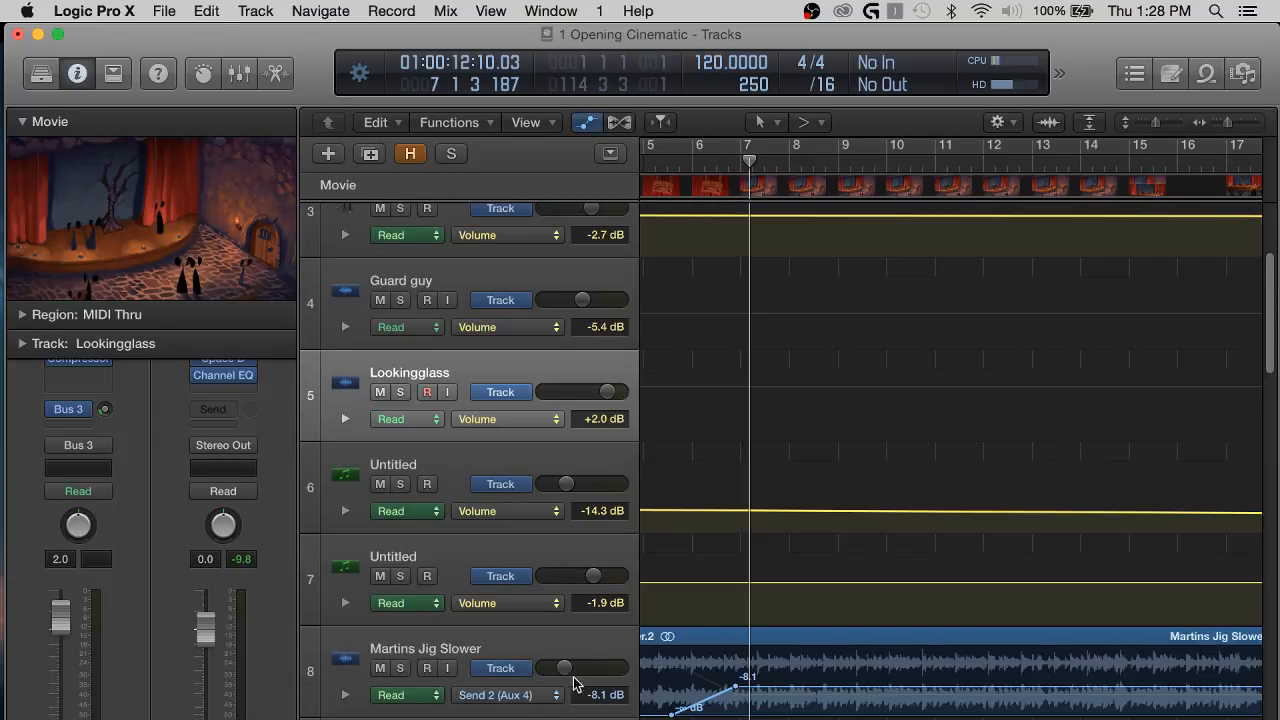
Shift Martins Jig Slower's opening volume fade-down slightly earlier, replay from about bar 5, and hide the track automation.
click(558, 692)
click(530, 660)
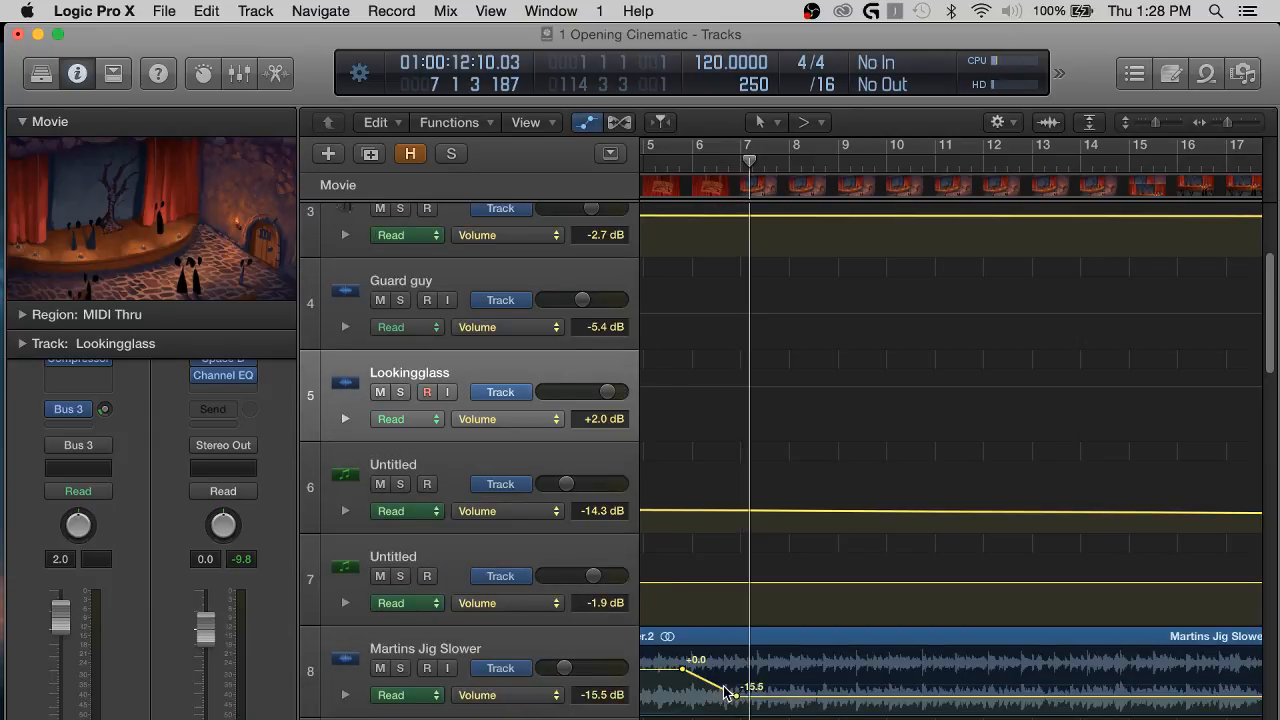
drag(727, 692, 717, 688)
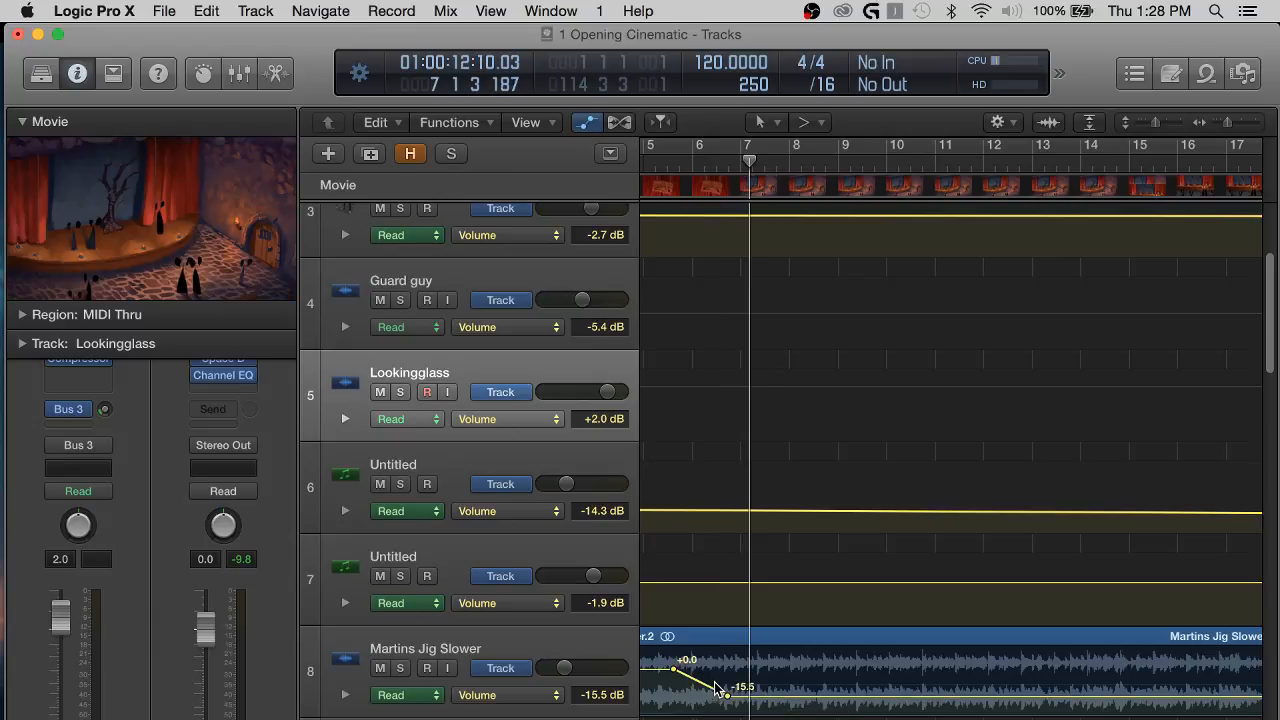
click(671, 165)
key(space)
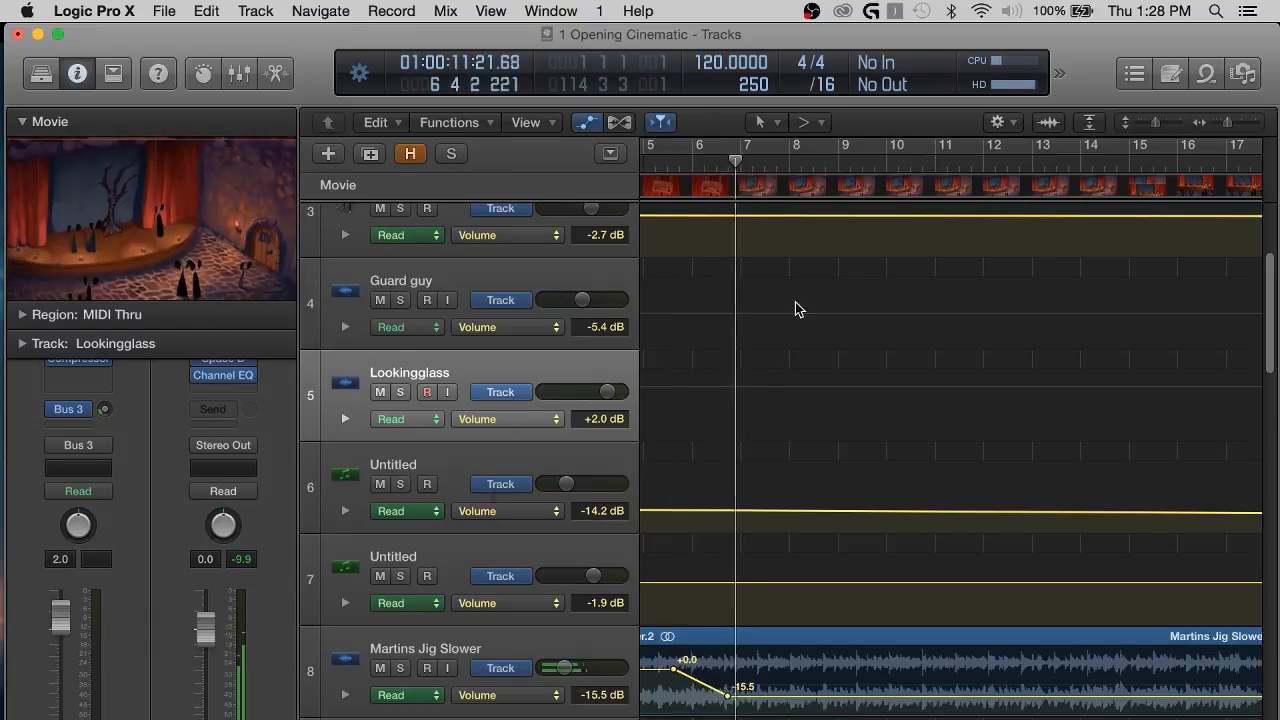
key(a)
Listen to the mix through about bar 14 while looking over the regions from Game Intro down to the location and effects tracks.
key(super+Left)
key(super+Left)
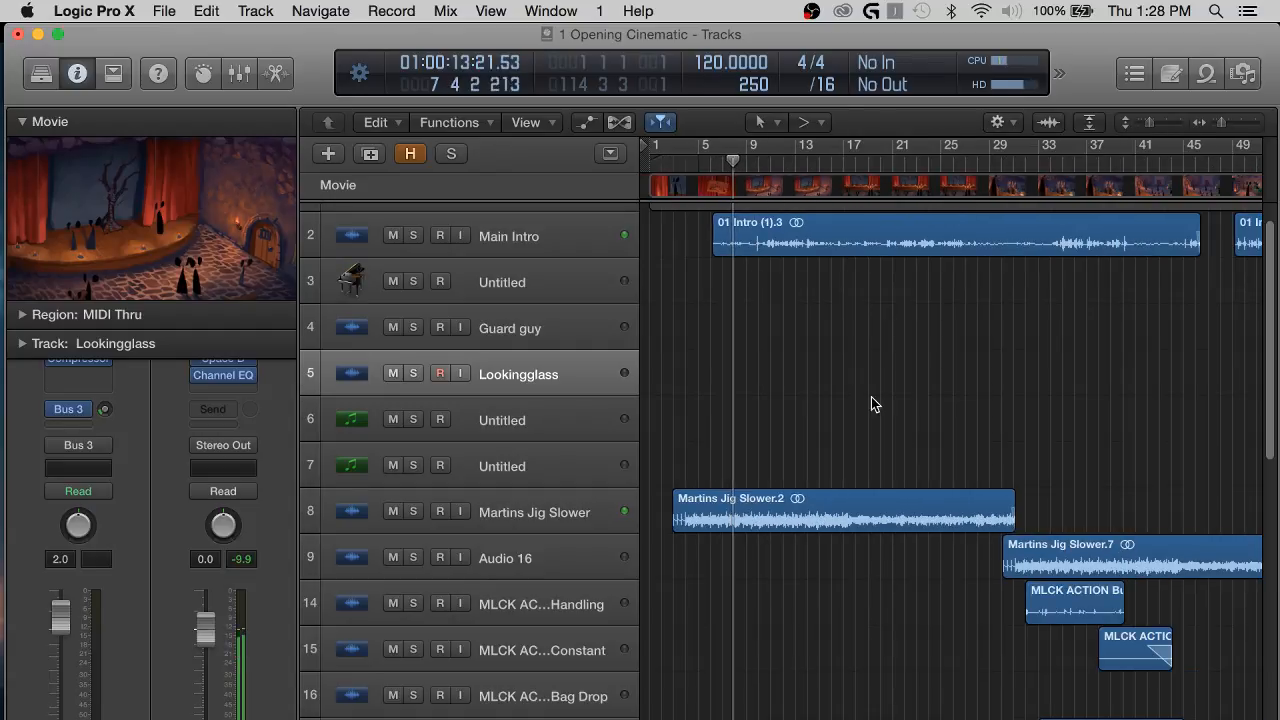
scroll(869, 400, up, 2)
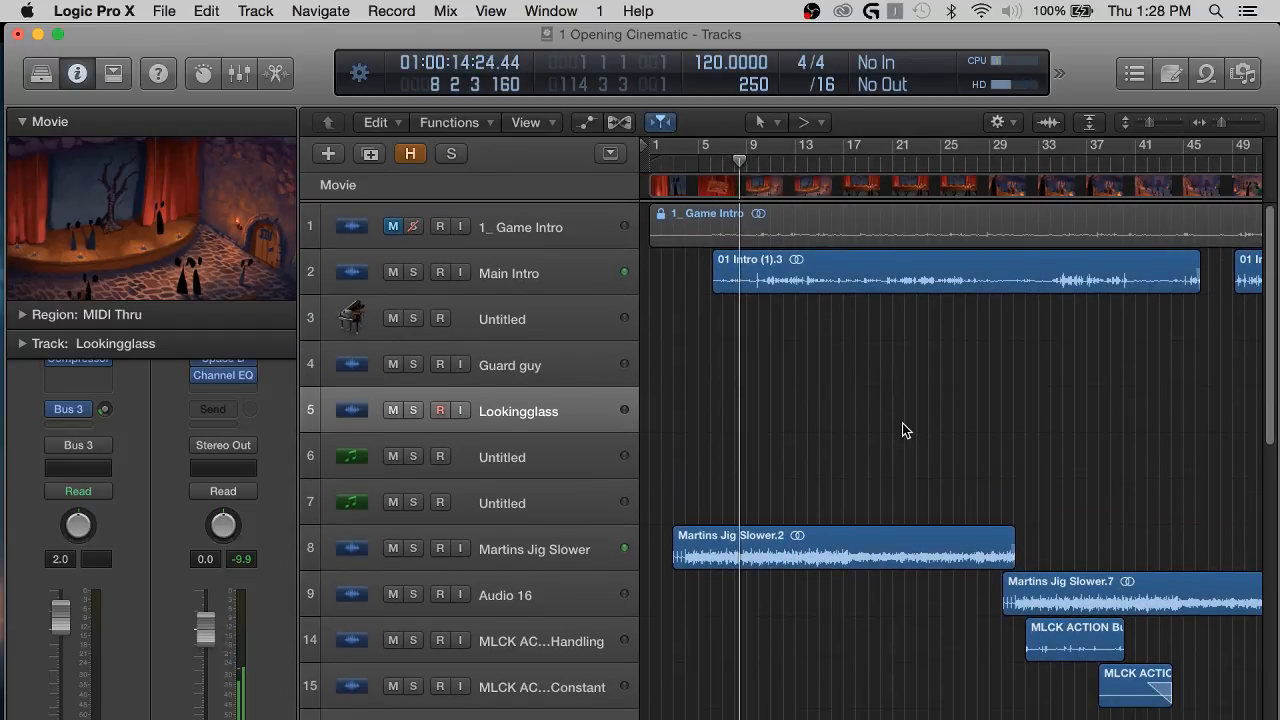
scroll(958, 443, right, 8)
scroll(958, 443, left, 8)
scroll(958, 443, down, 3)
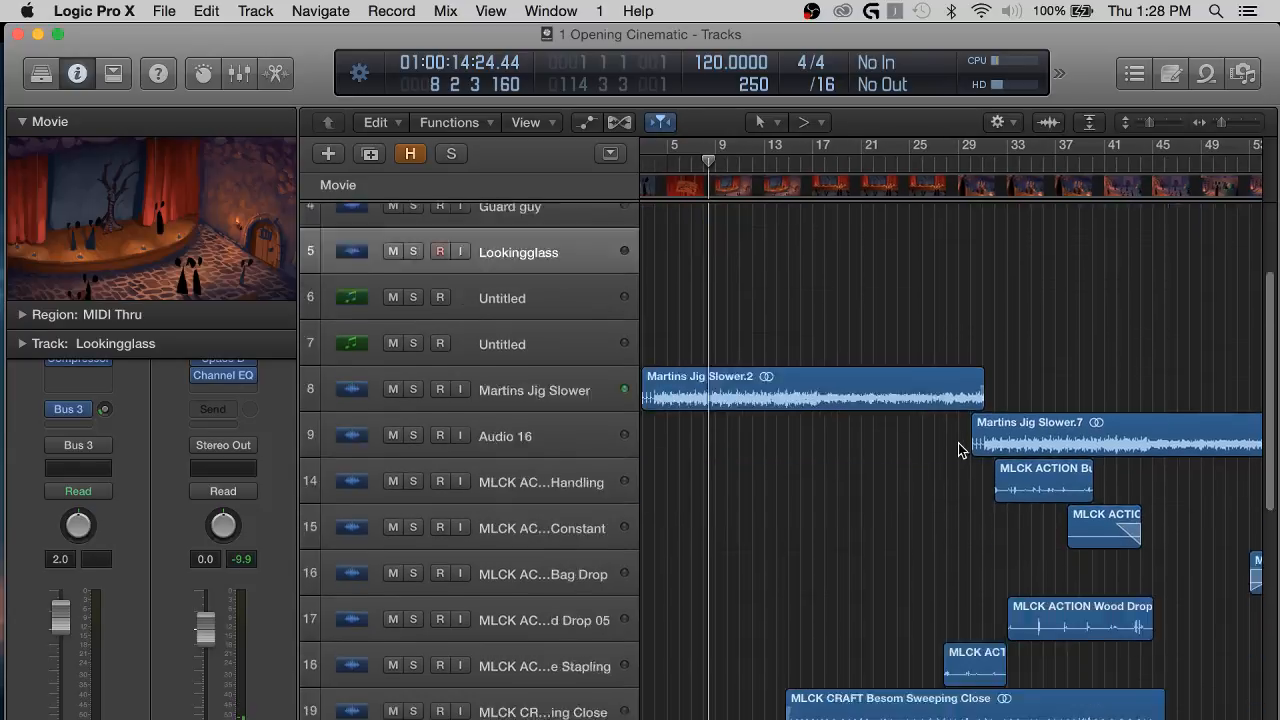
scroll(958, 443, down, 10)
scroll(958, 443, left, 1)
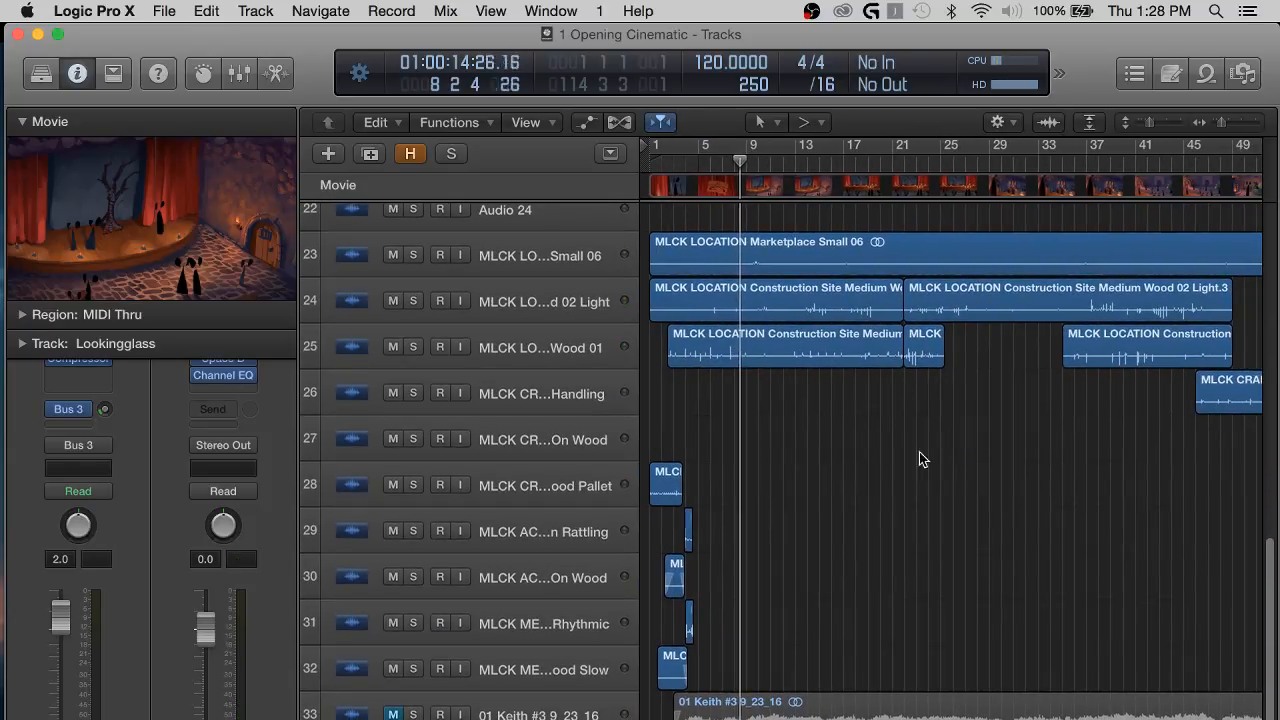
scroll(833, 457, up, 3)
scroll(896, 447, up, 5)
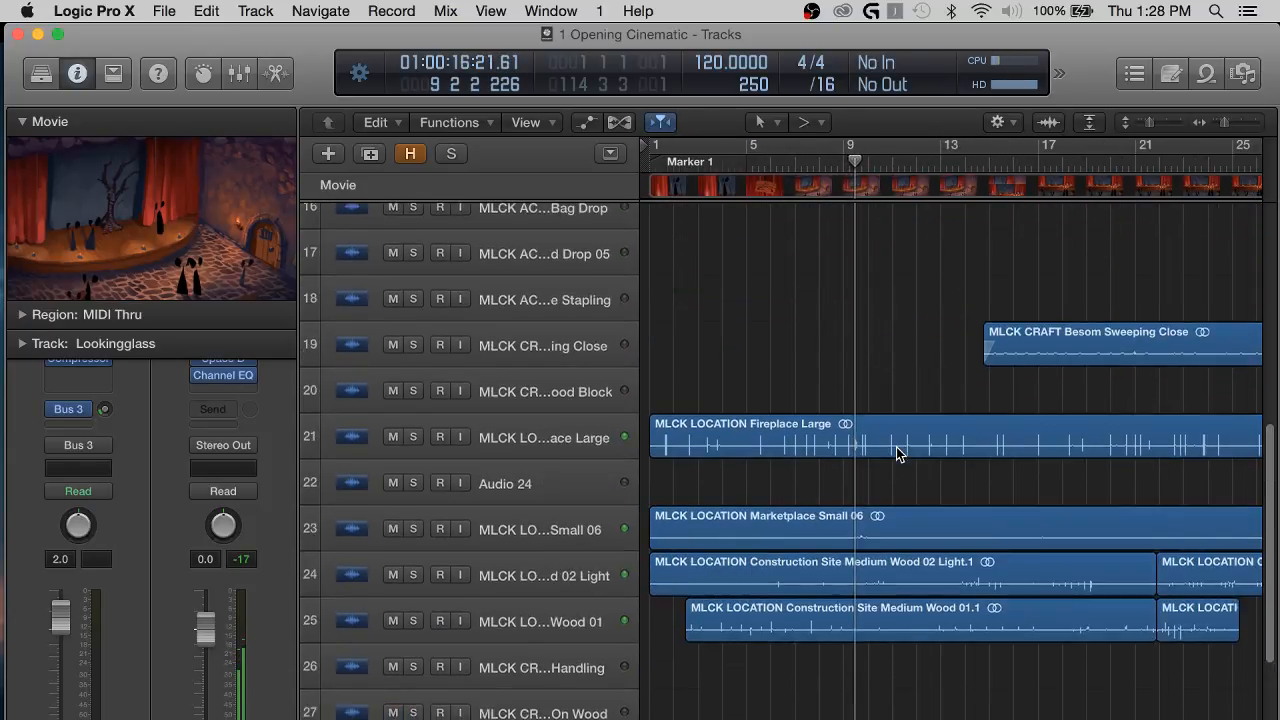
scroll(896, 447, up, 10)
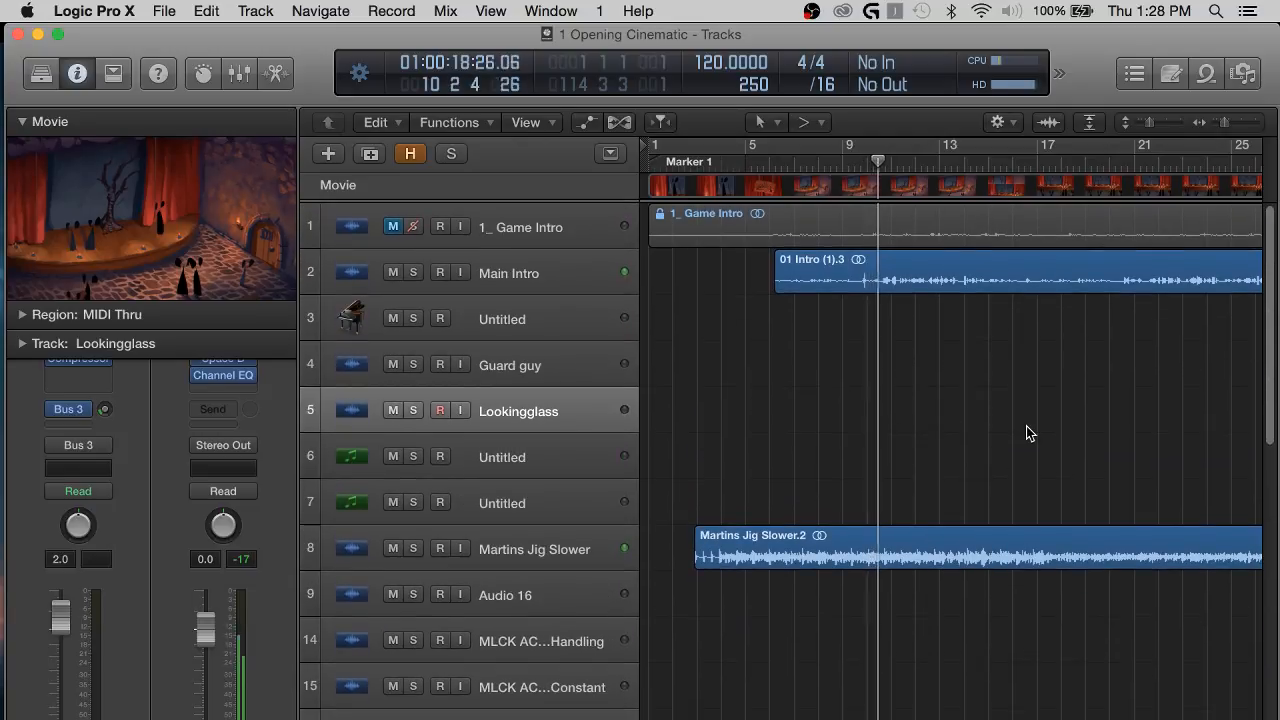
scroll(1030, 433, down, 3)
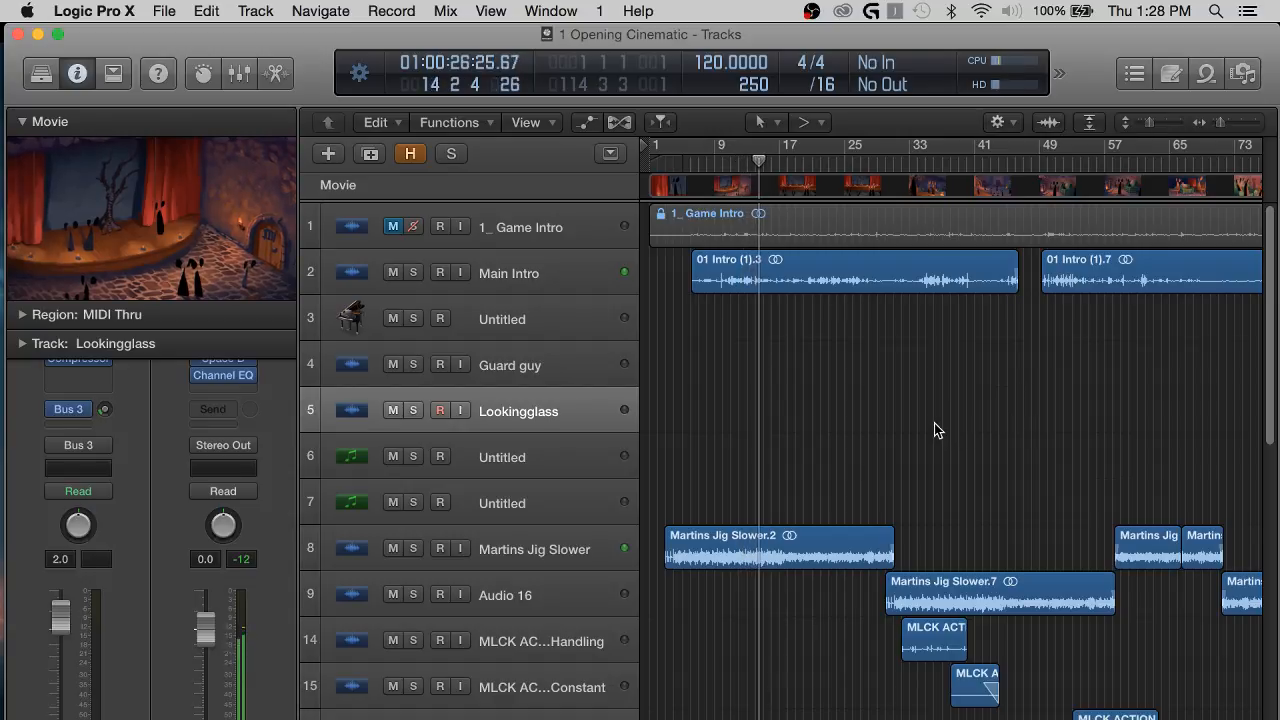
Switch to OBS, lower the Desktop Audio level slightly, and return to Logic Pro X to resume playback from about bar 14.
key(super+Tab)
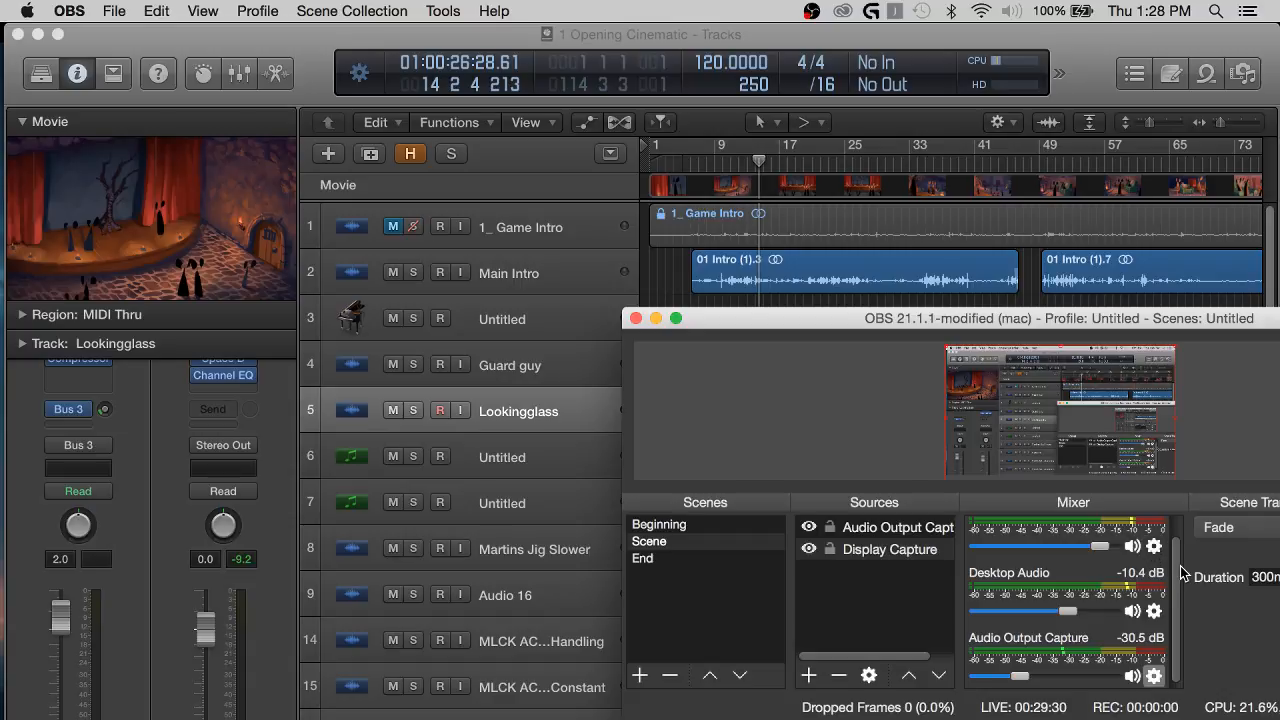
scroll(1182, 572, up, 2)
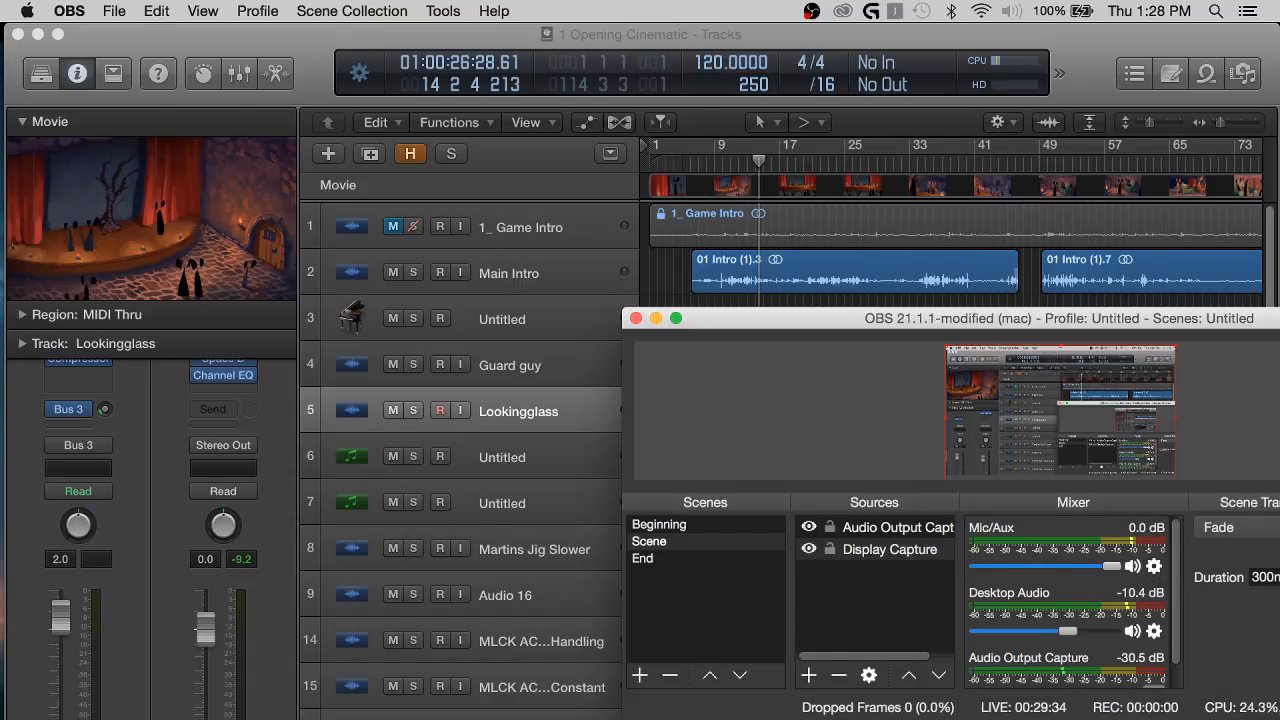
drag(1062, 633, 1060, 633)
key(super+Tab)
key(space)
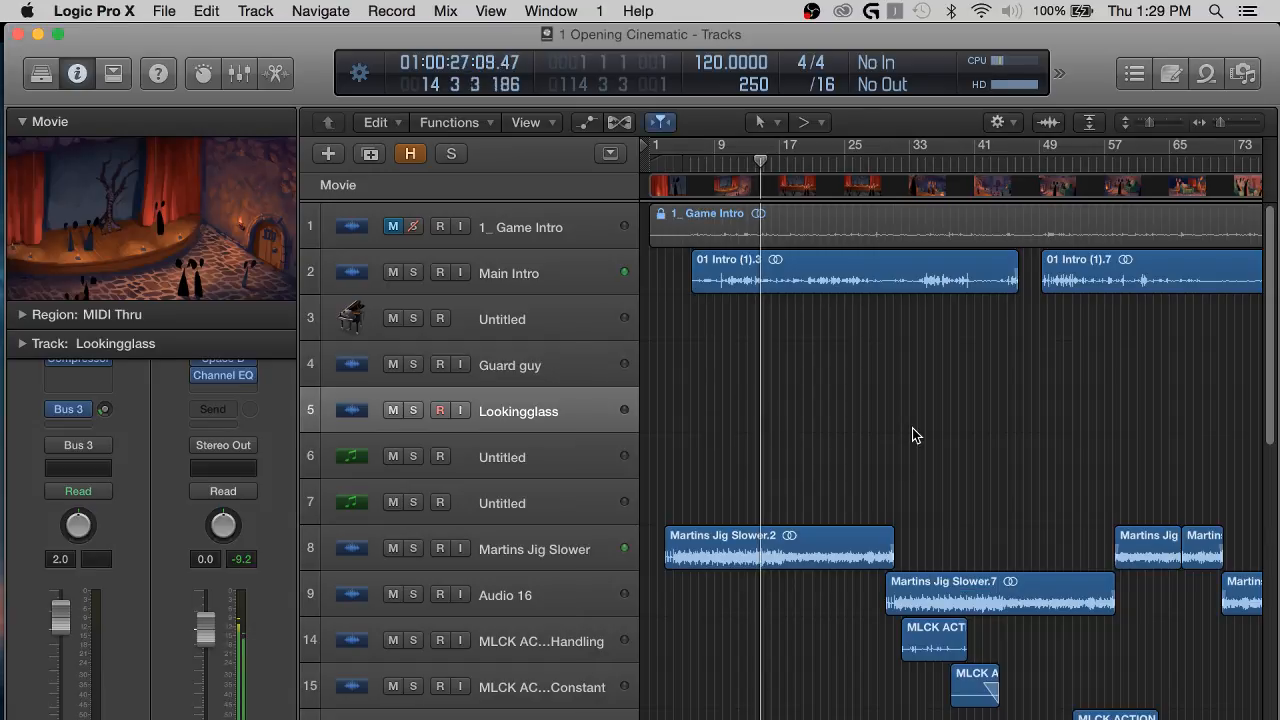
Listen to the mix from about bar 15 to bar 21 while examining the music, action and location regions around the playhead.
key(super+Right)
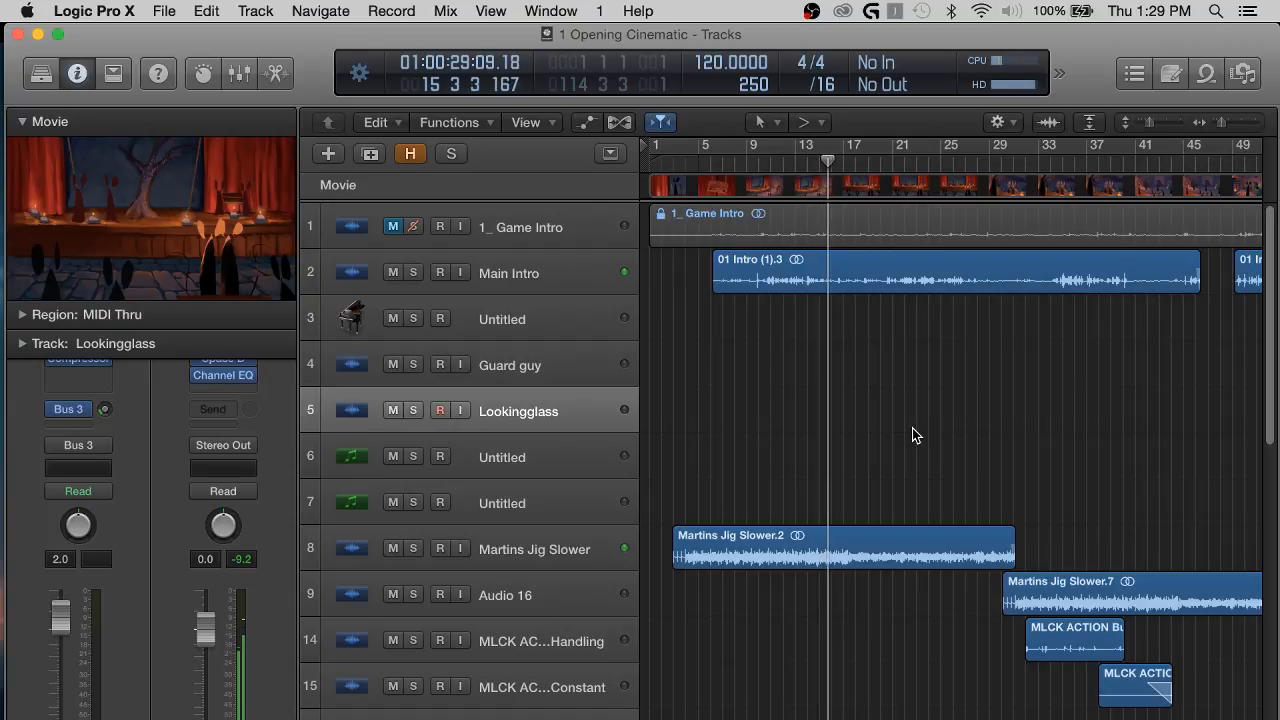
scroll(943, 422, down, 4)
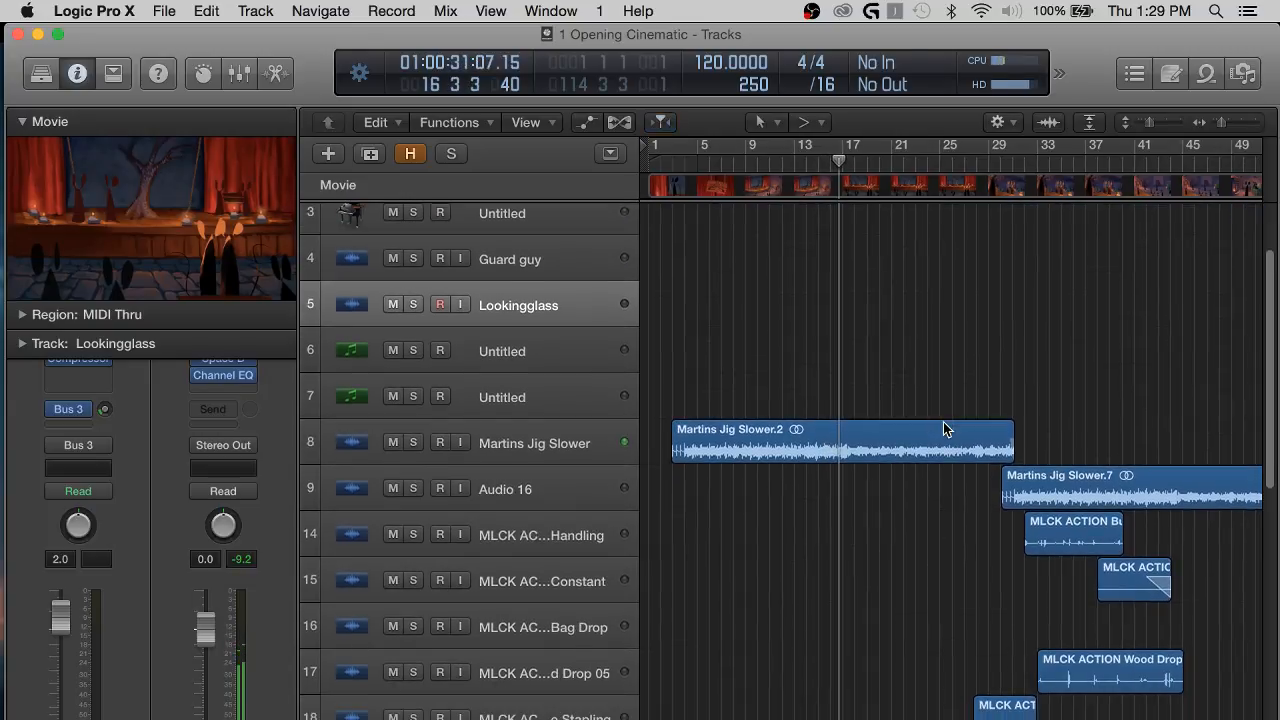
scroll(929, 557, up, 3)
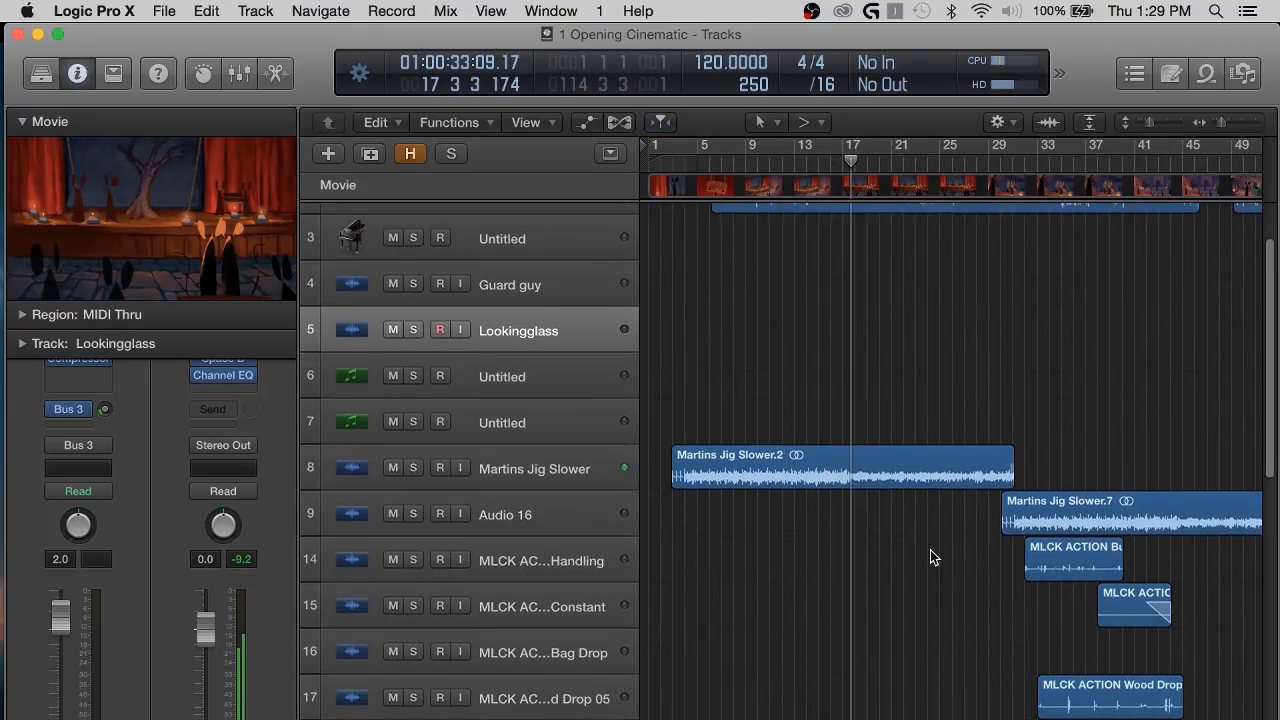
key(super+Right)
key(super+Right)
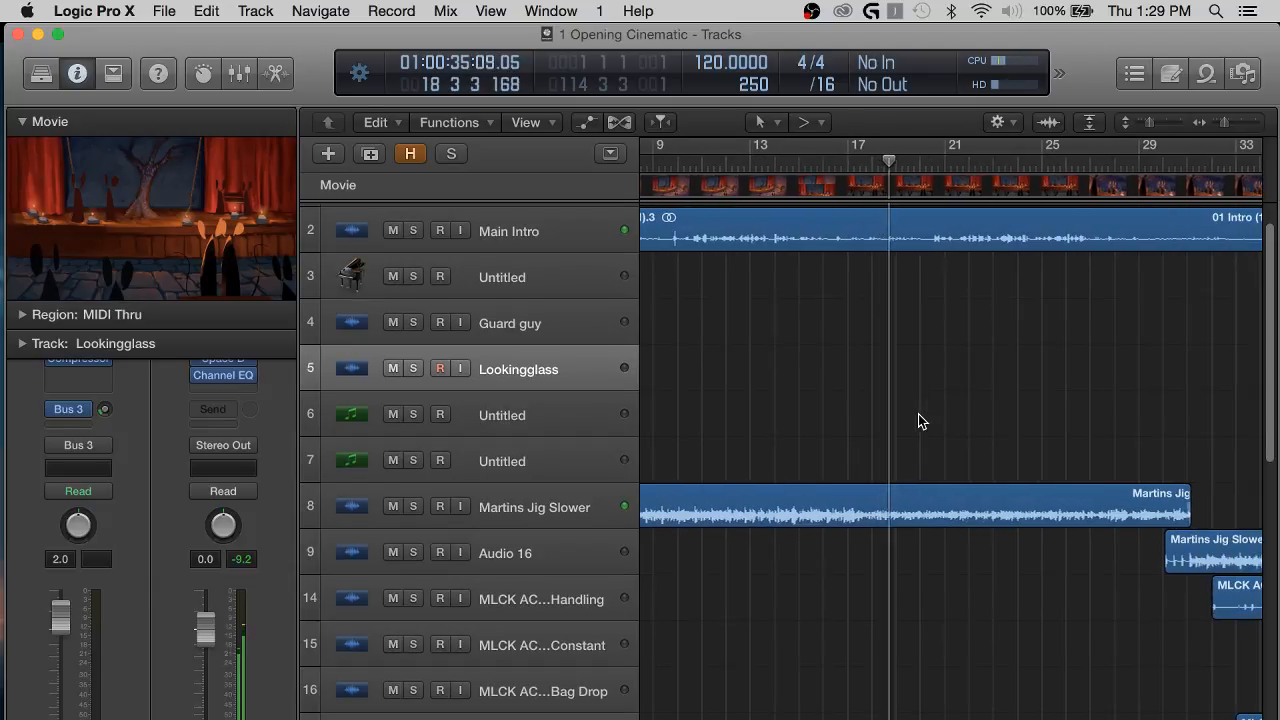
scroll(1035, 421, right, 5)
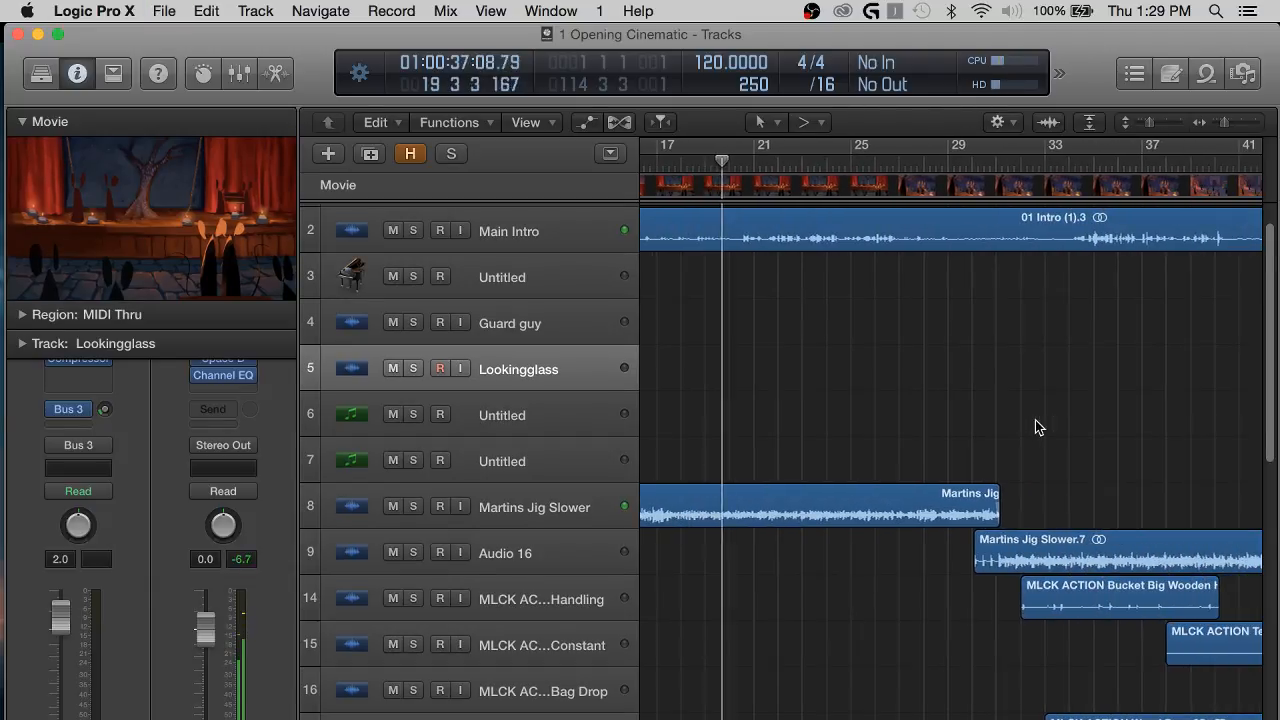
key(super+Left)
key(super+Left)
scroll(901, 386, down, 6)
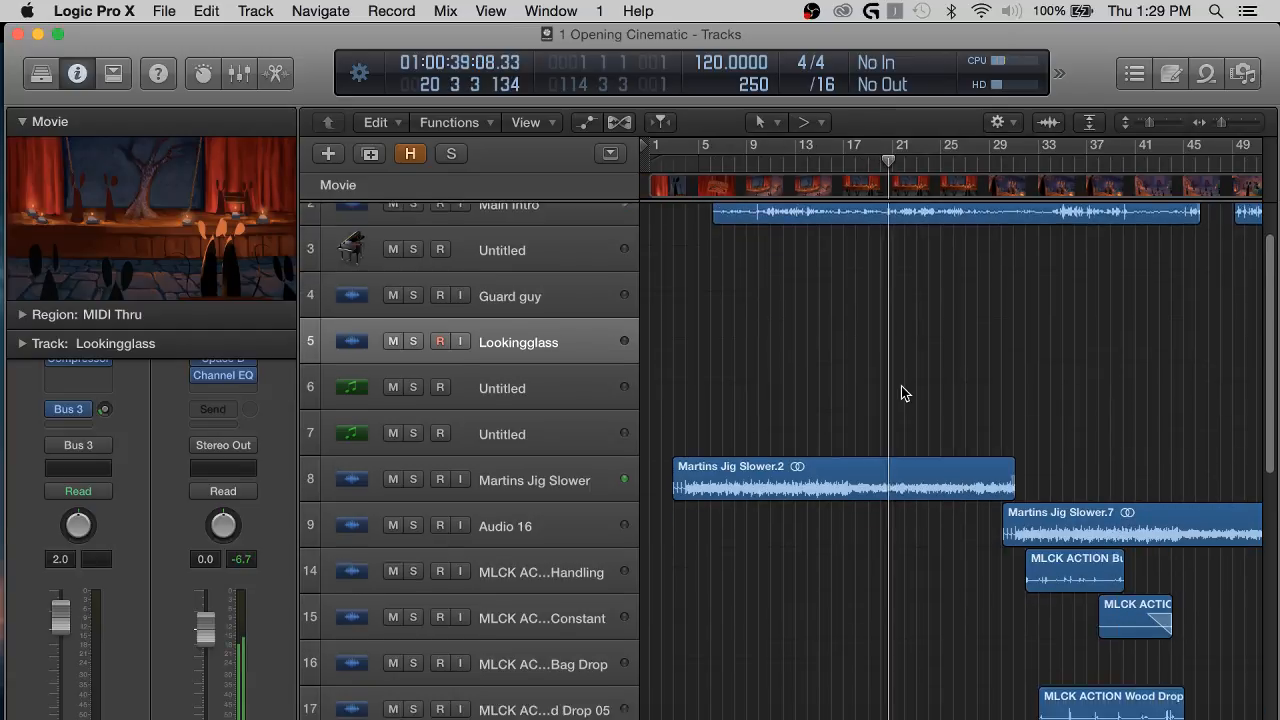
scroll(901, 386, down, 15)
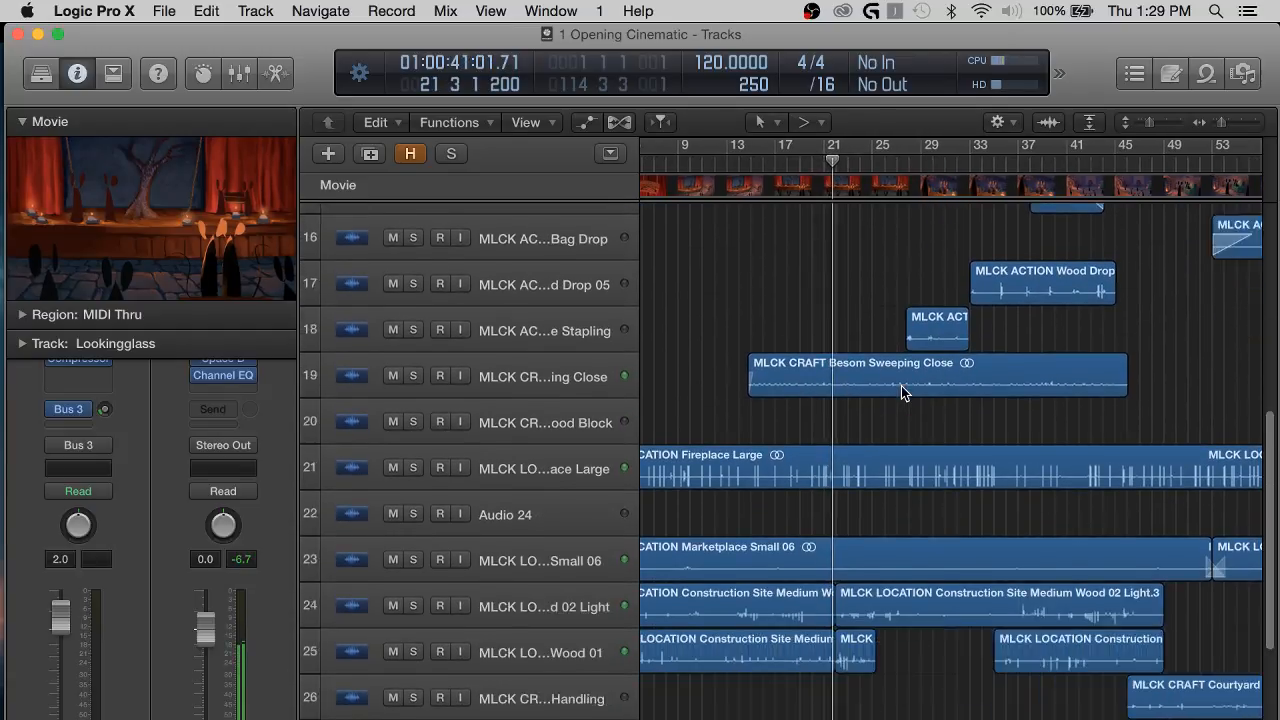
Reduce the track heights and look through the arrangement from the lower effects tracks up to Main Intro during playback.
key(super+Up)
key(super+Up)
key(super+Up)
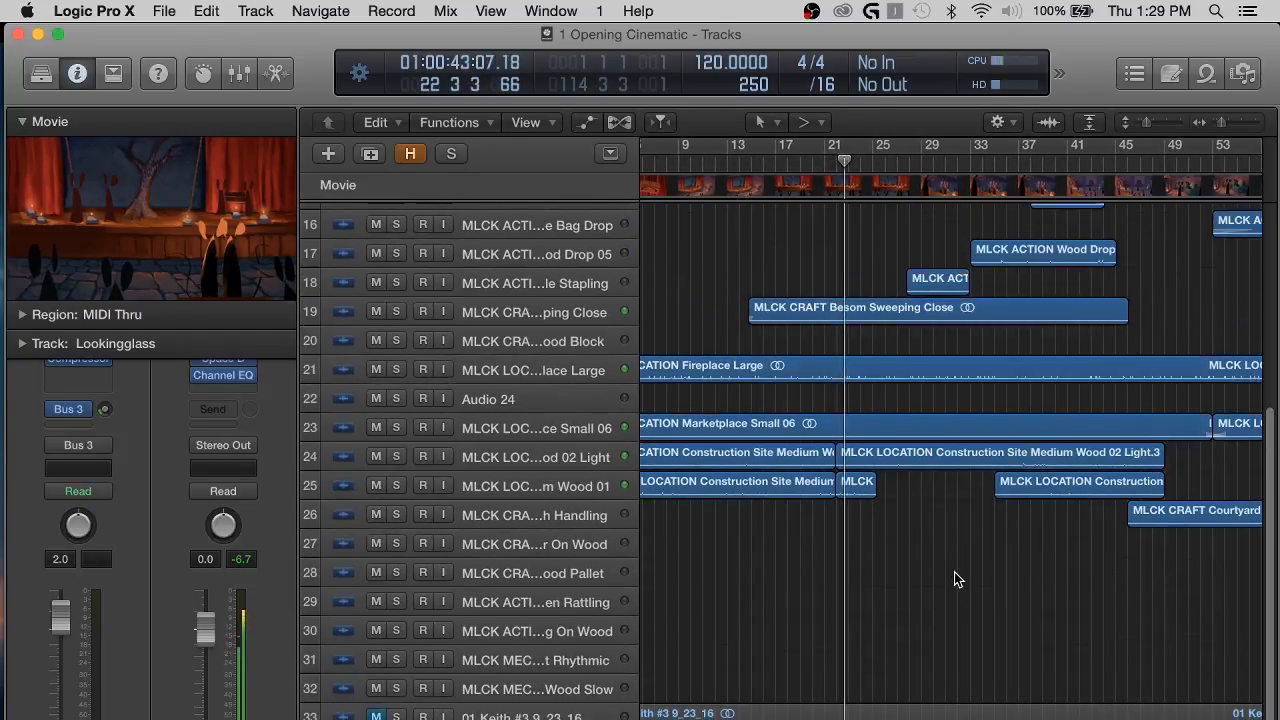
scroll(954, 572, left, 5)
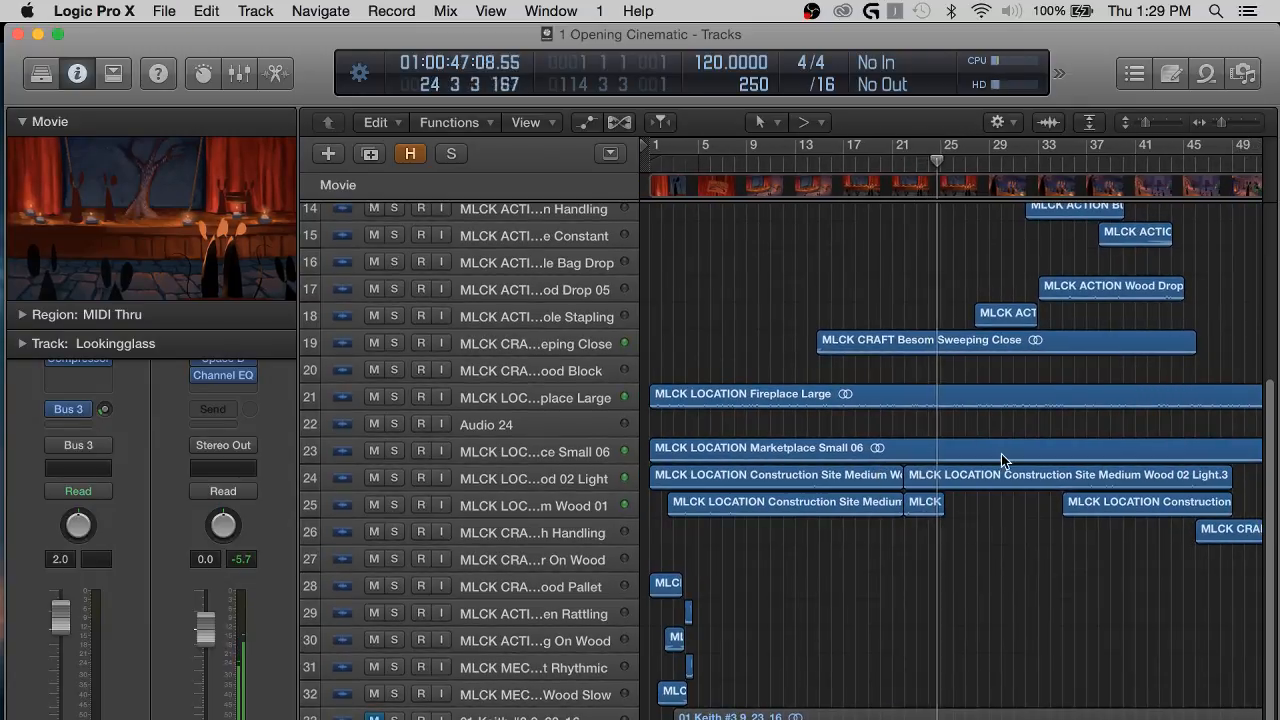
scroll(1001, 454, right, 10)
scroll(1001, 454, right, 3)
scroll(780, 429, up, 5)
scroll(780, 429, left, 4)
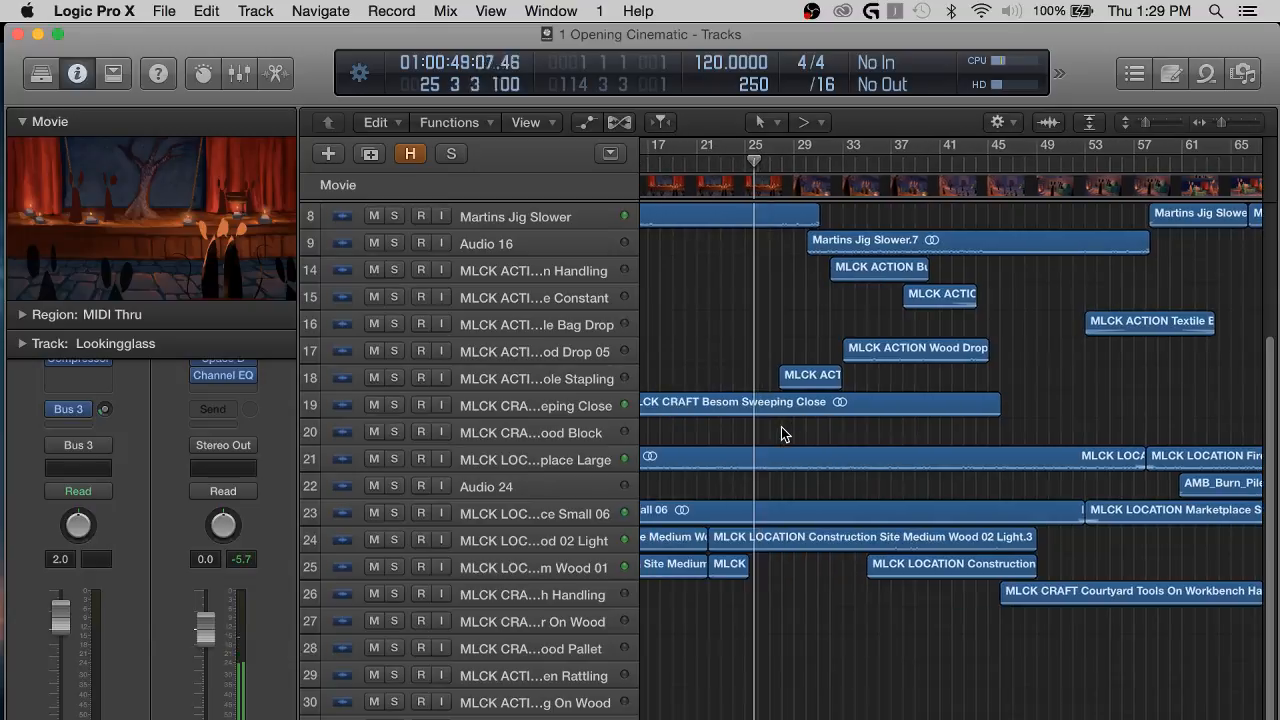
scroll(762, 398, up, 3)
scroll(790, 380, up, 3)
scroll(805, 290, up, 1)
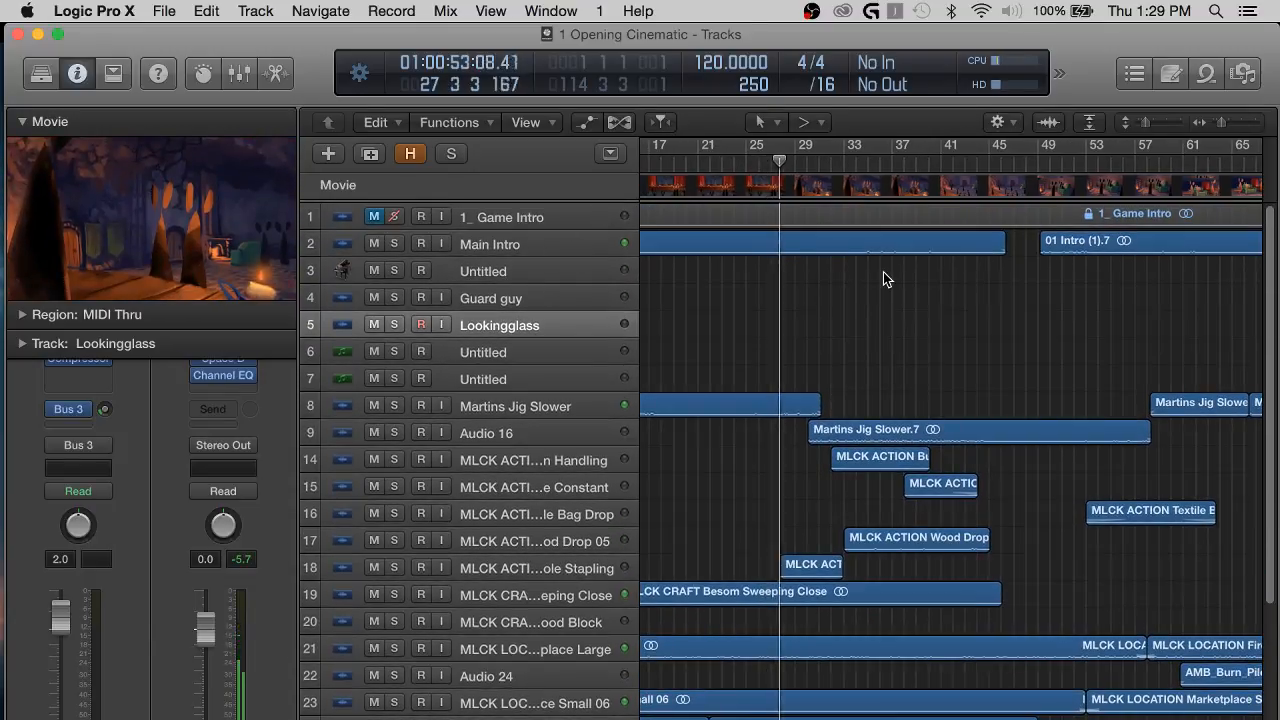
Add a send on the Main Intro track and route it to Bus 5.
click(557, 246)
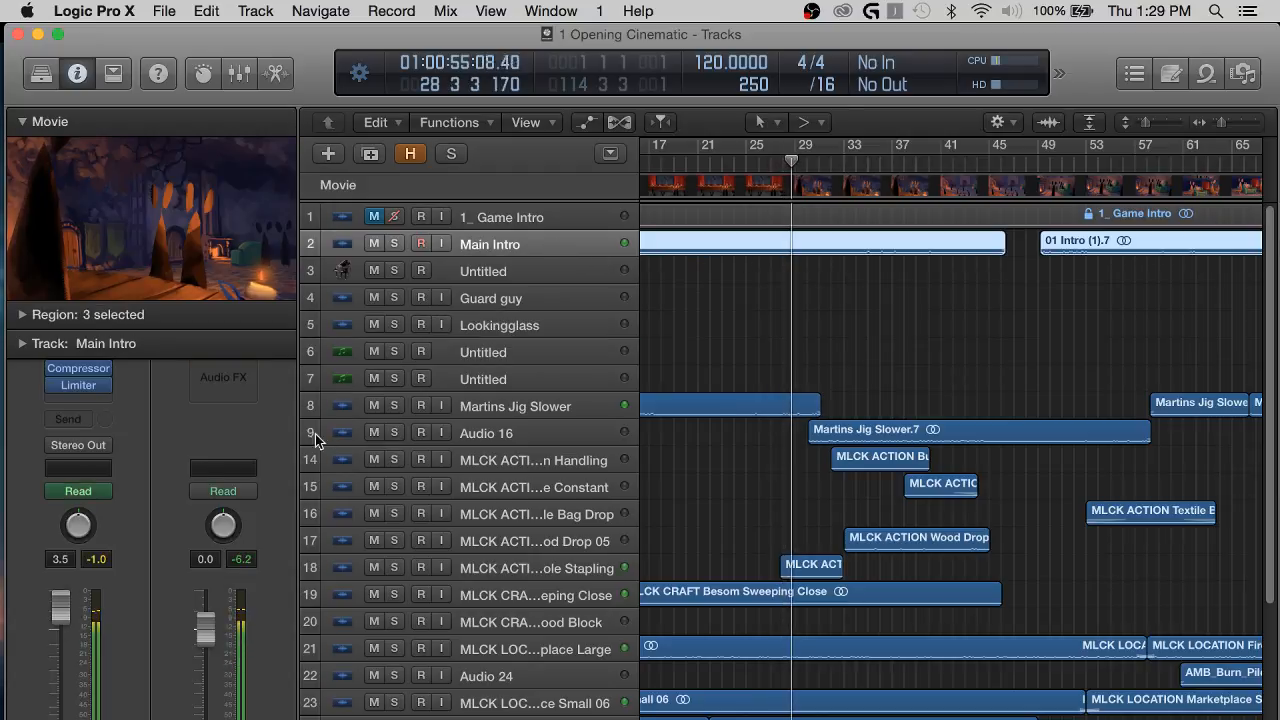
click(90, 420)
mouse_move(114, 506)
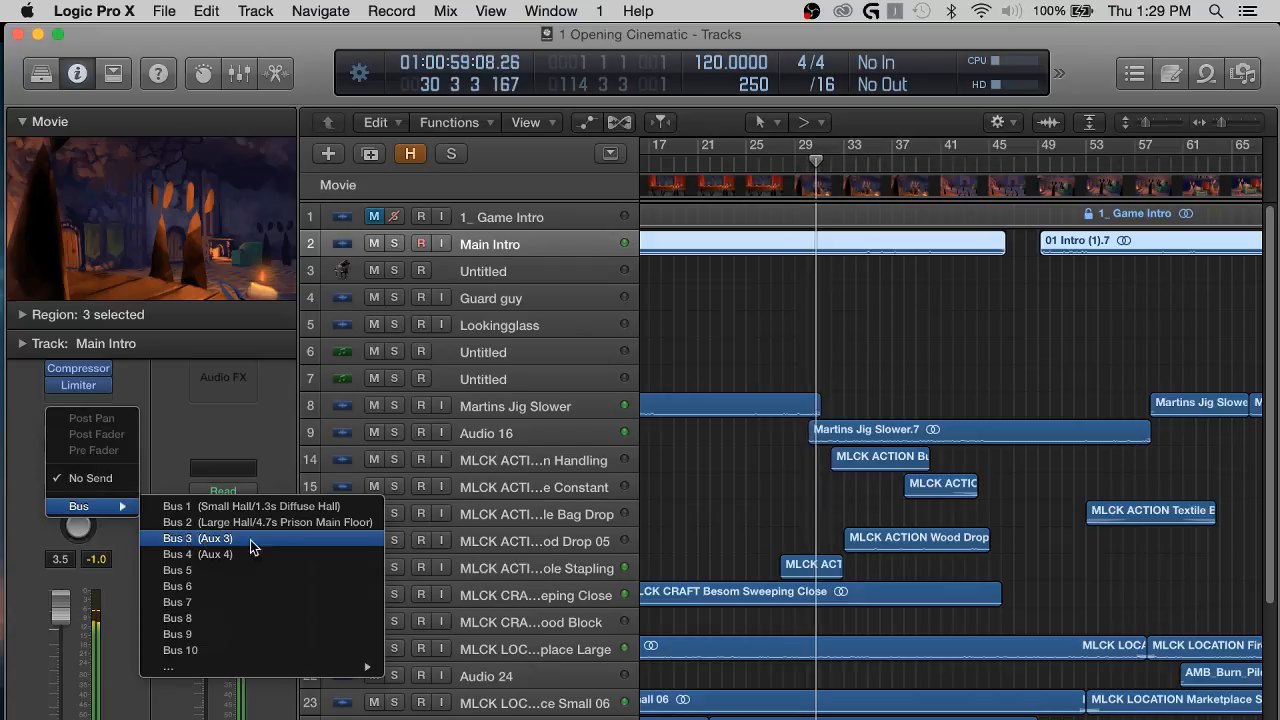
click(259, 545)
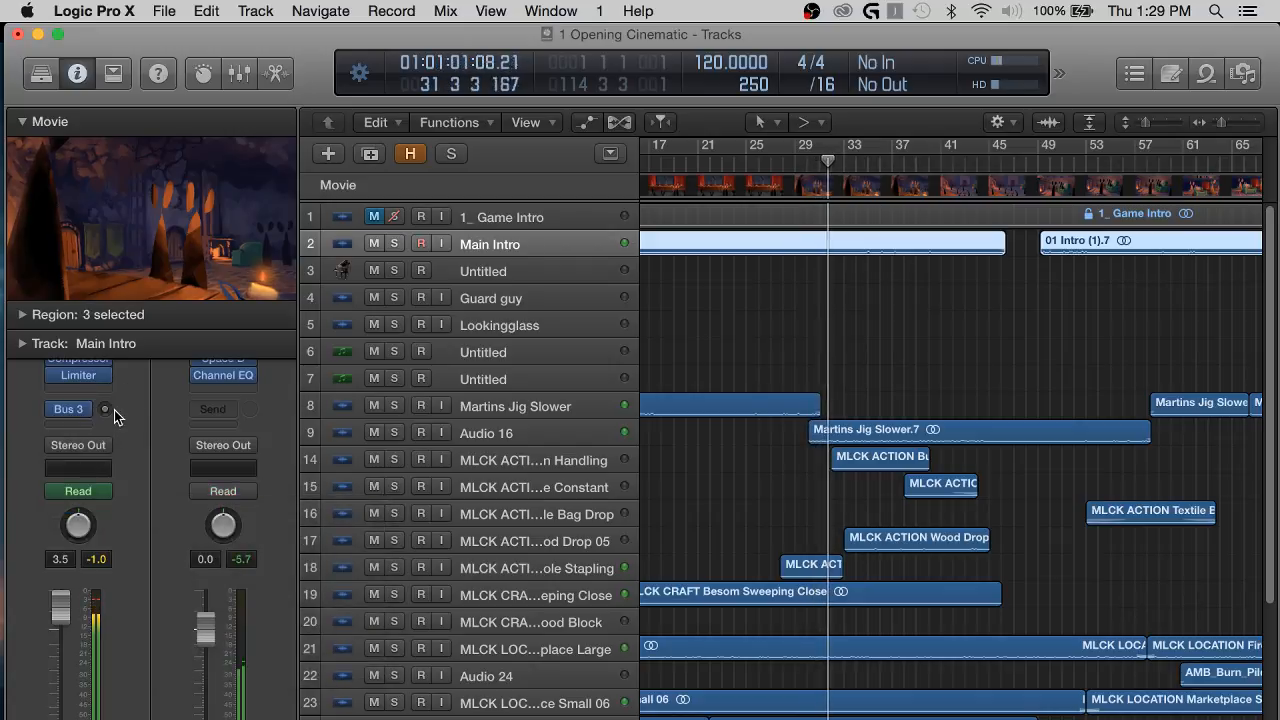
click(84, 412)
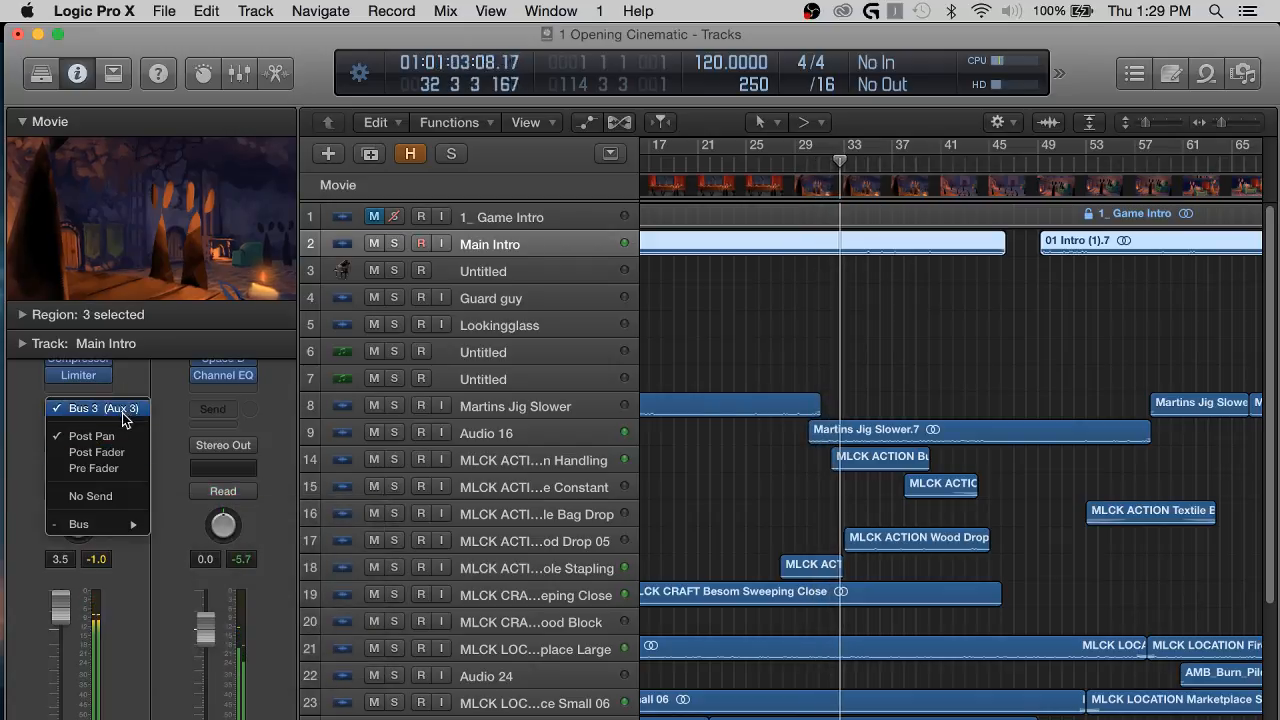
mouse_move(120, 523)
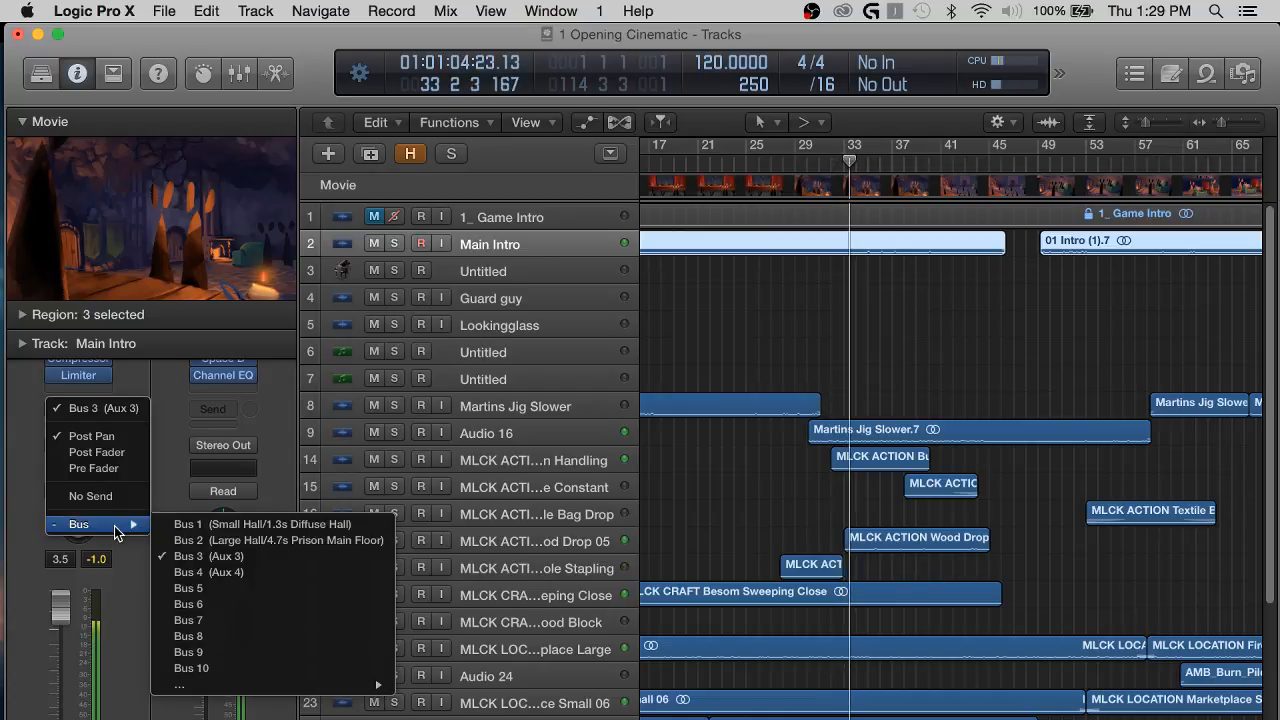
click(200, 589)
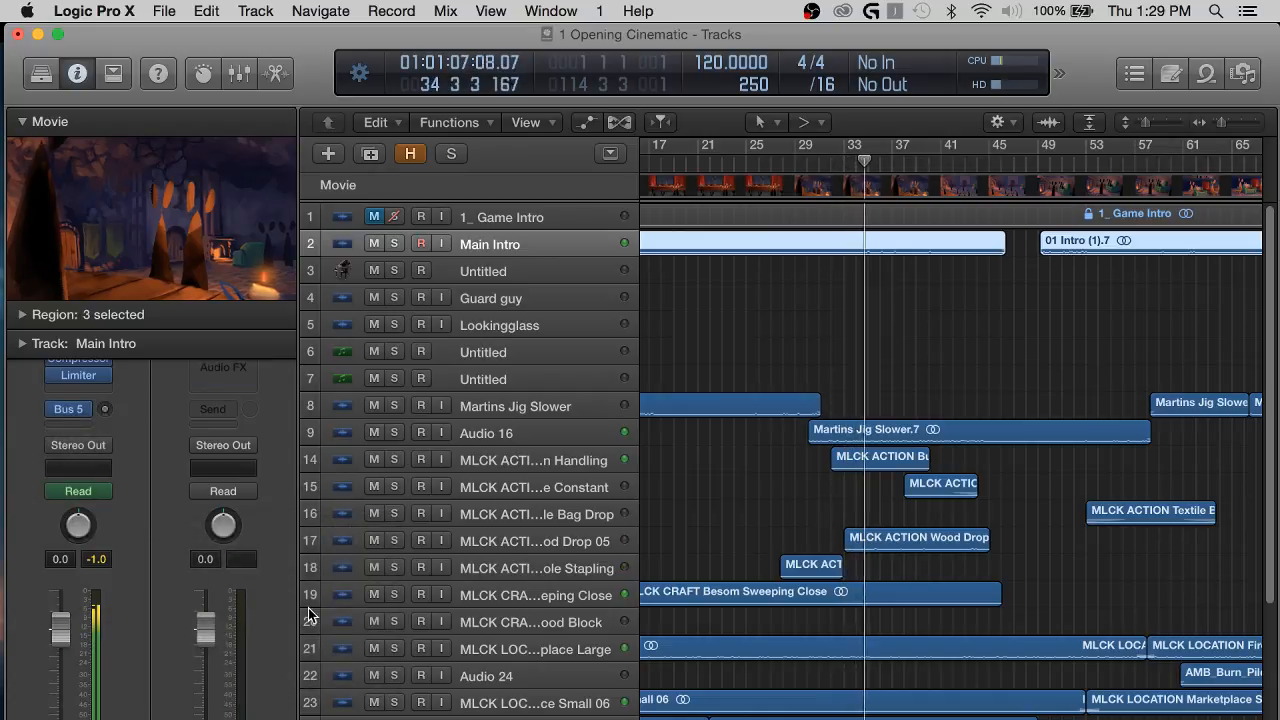
Show the mixer and copy the Space Designer reverb from the Bus 3 aux channel to the Bus 5 aux channel.
key(x)
scroll(1151, 614, down, 5)
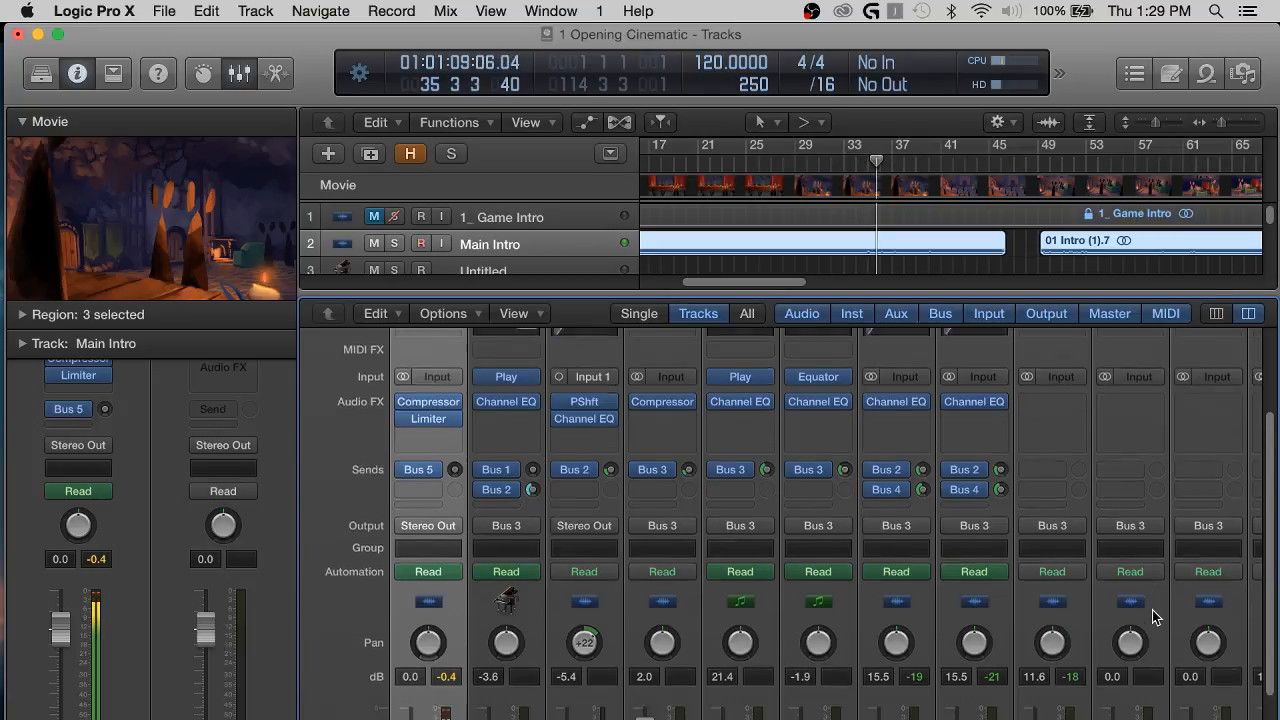
scroll(1151, 614, right, 5)
scroll(1155, 617, left, 2)
scroll(1155, 617, up, 4)
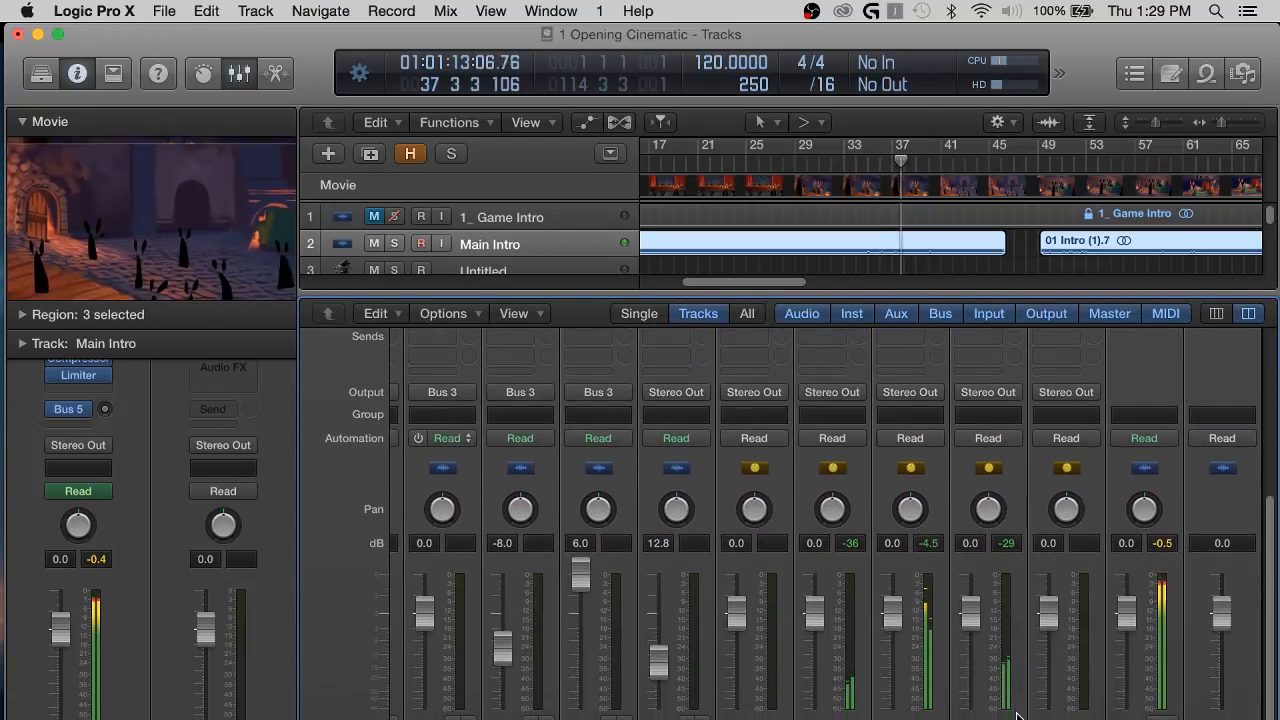
scroll(902, 447, up, 3)
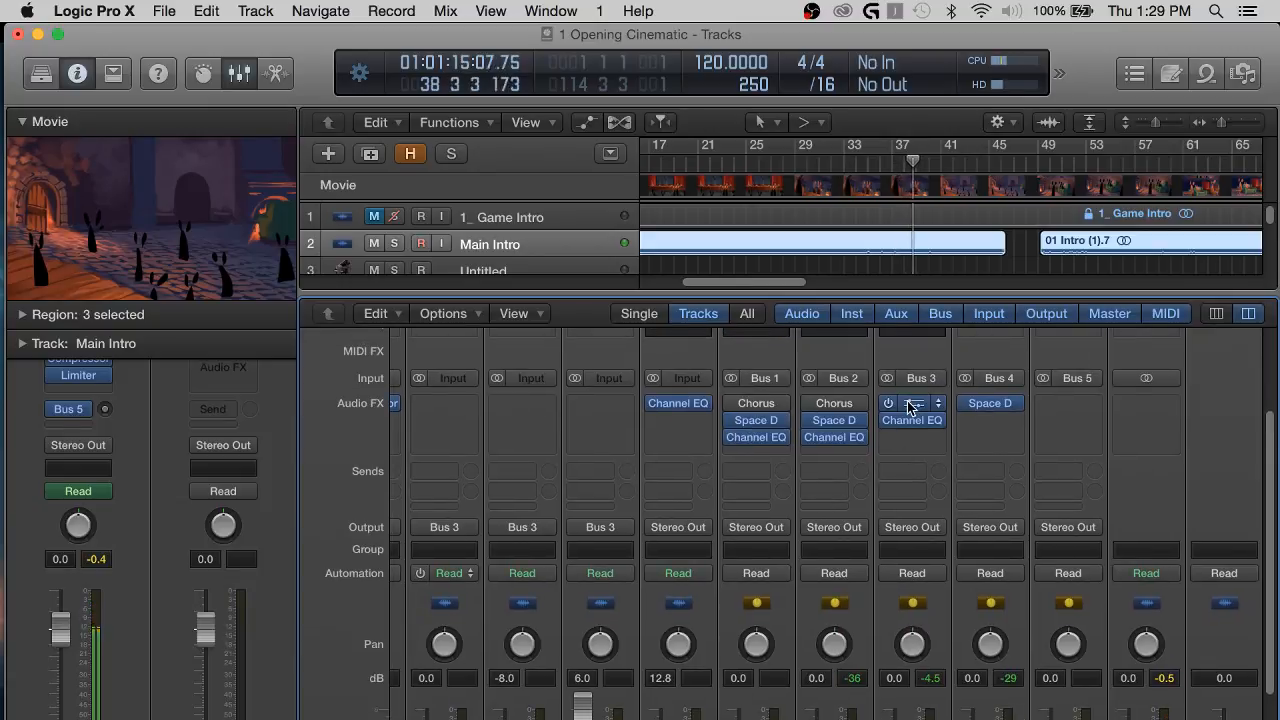
drag(902, 395, 1008, 405)
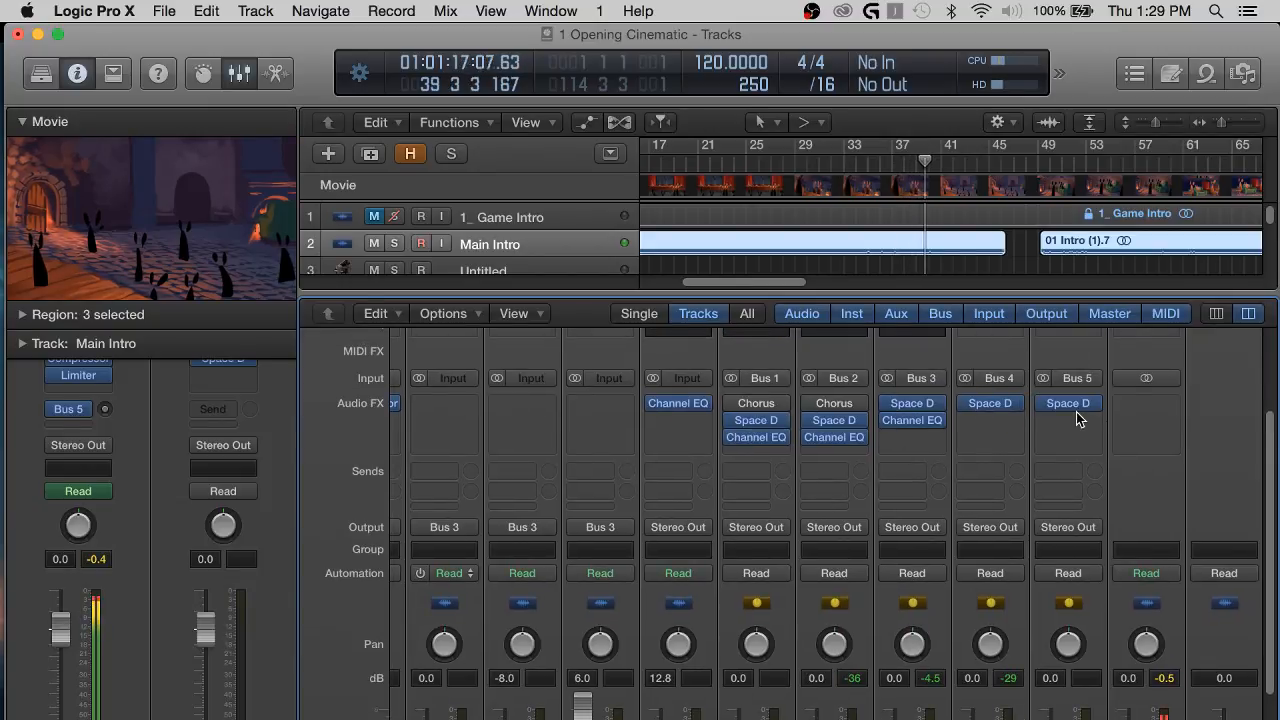
Open Space Designer on the Bus 5 aux channel and reposition its window.
click(1071, 405)
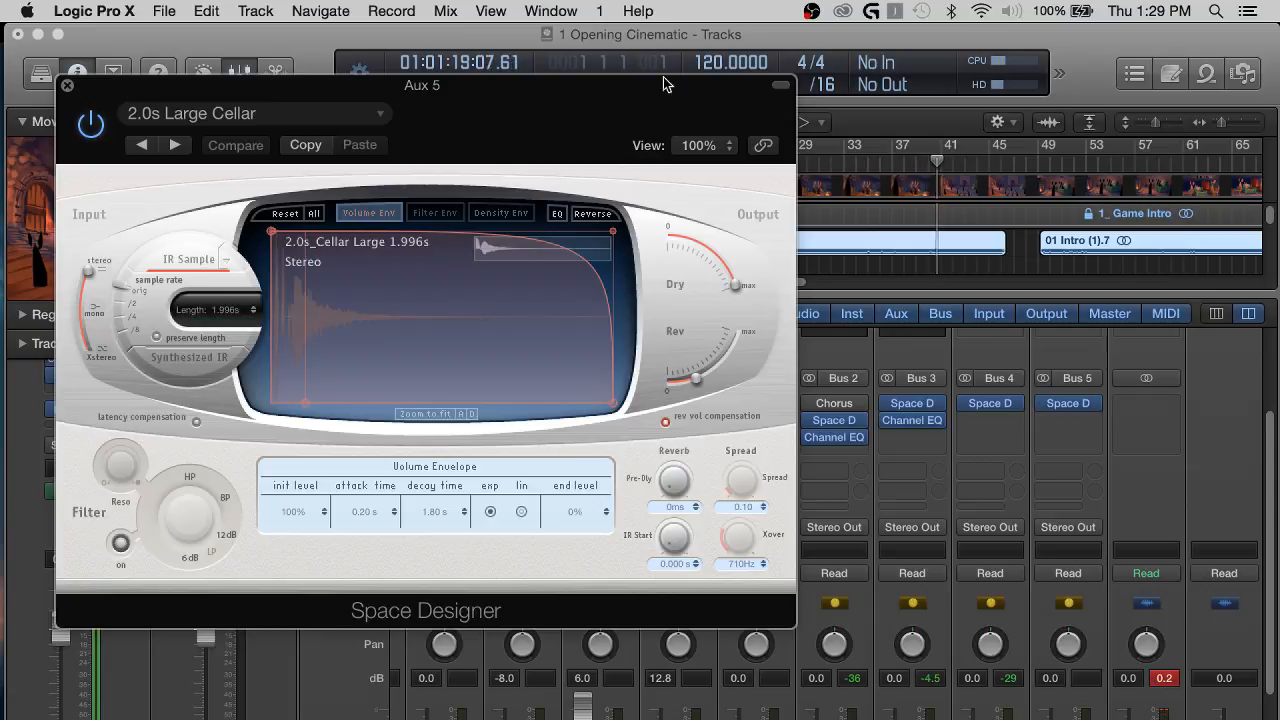
drag(637, 88, 837, 74)
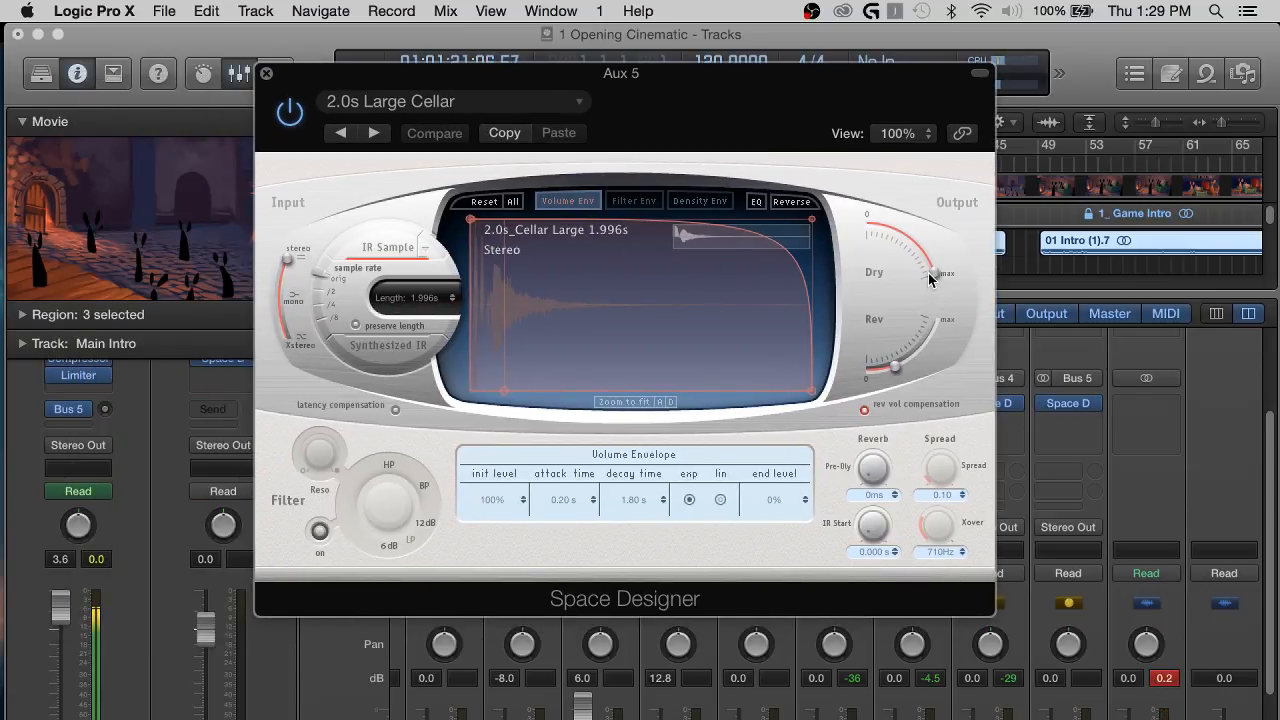
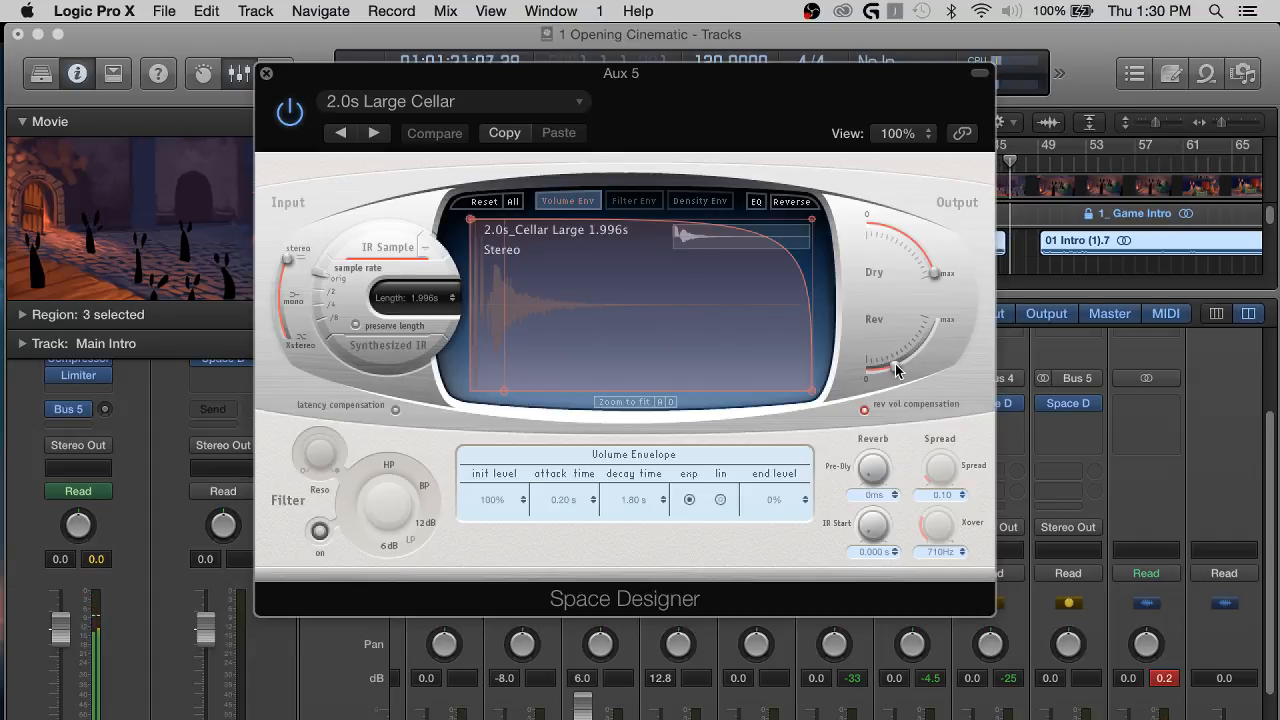
Set the Dry output to 0 and raise the Rev output slightly in Space Designer on Aux 5, closing the plug-in.
drag(931, 274, 822, 208)
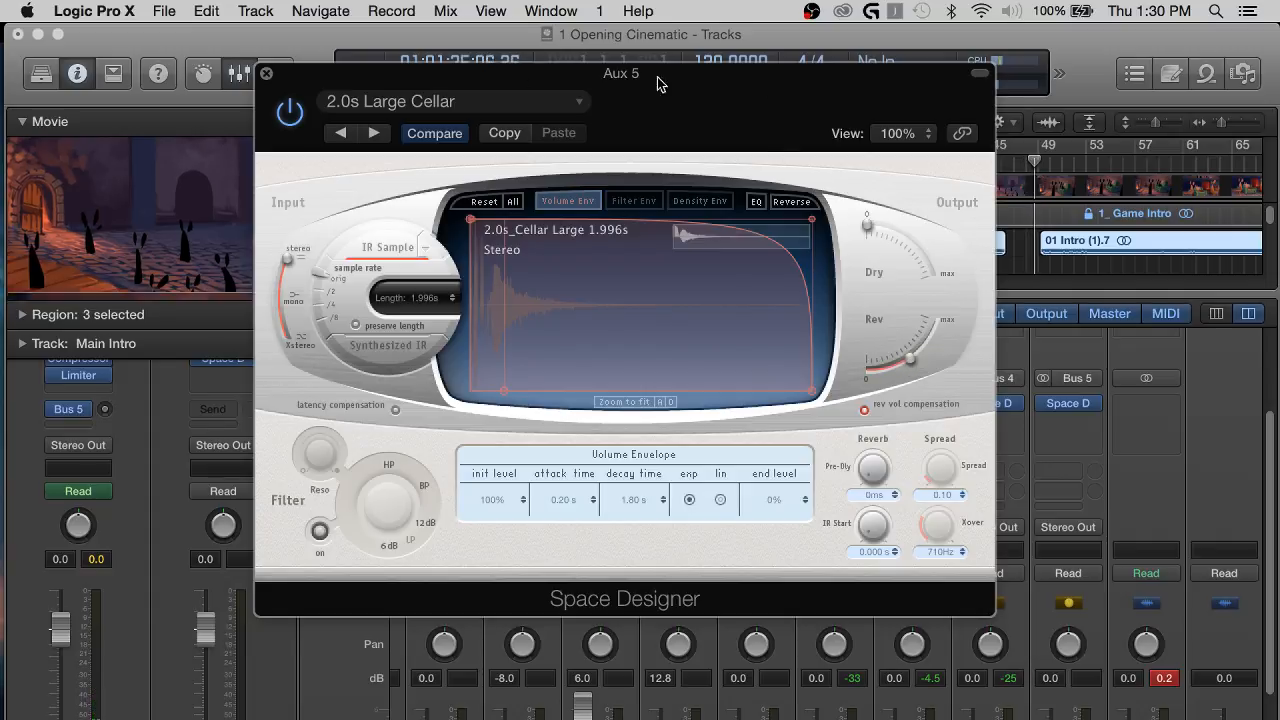
click(266, 73)
Hide the mixer and raise the Main Intro track's Bus 5 send level to about -9.8 dB.
scroll(943, 214, down, 3)
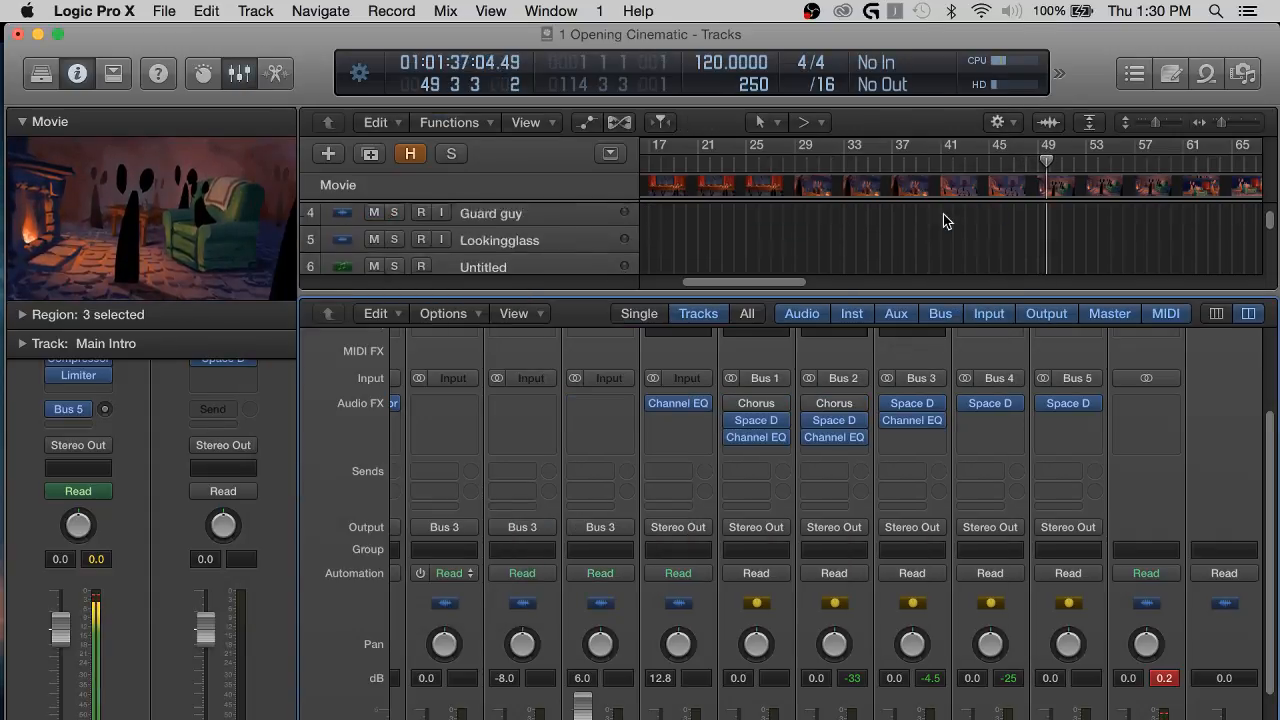
scroll(943, 214, down, 2)
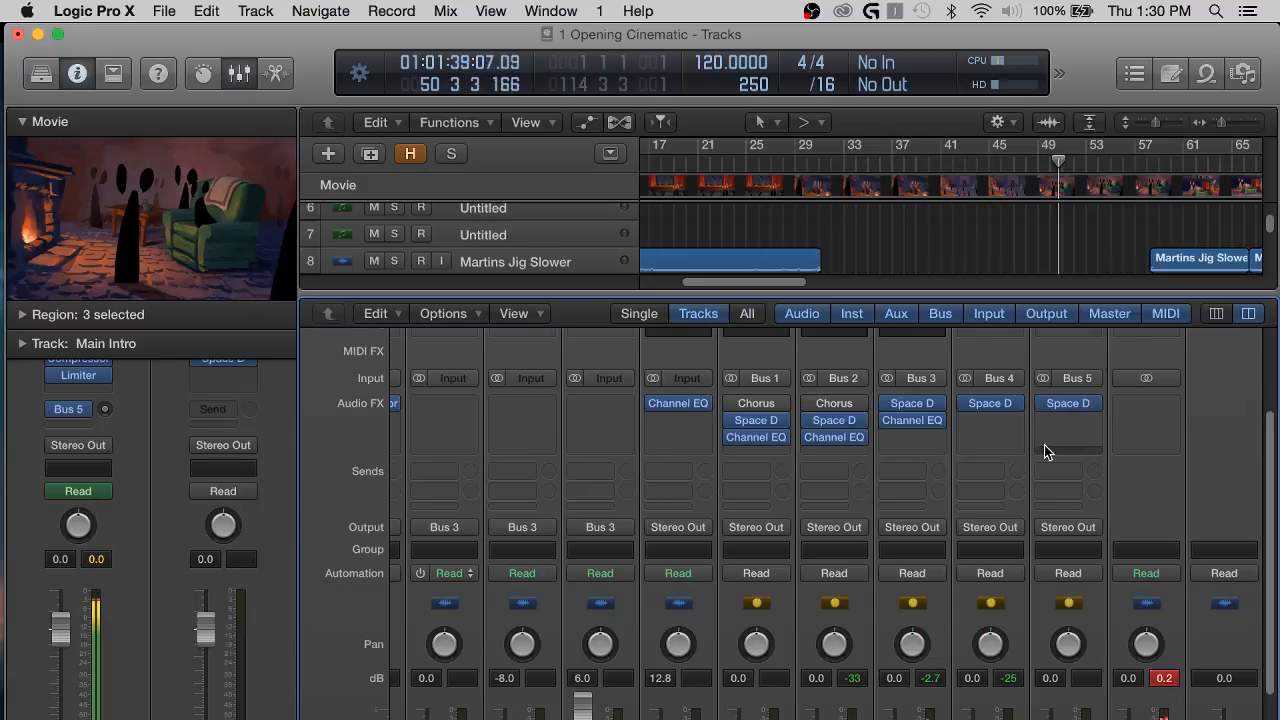
key(x)
scroll(1046, 331, up, 4)
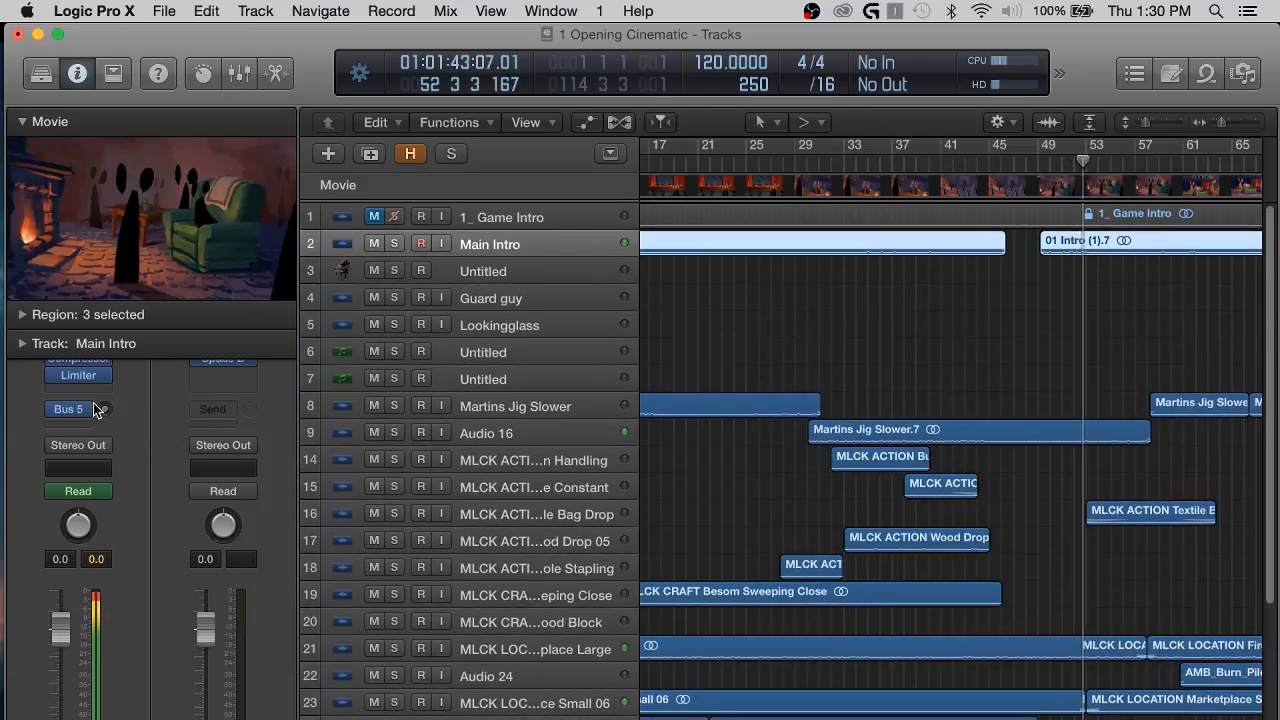
drag(104, 412, 86, 316)
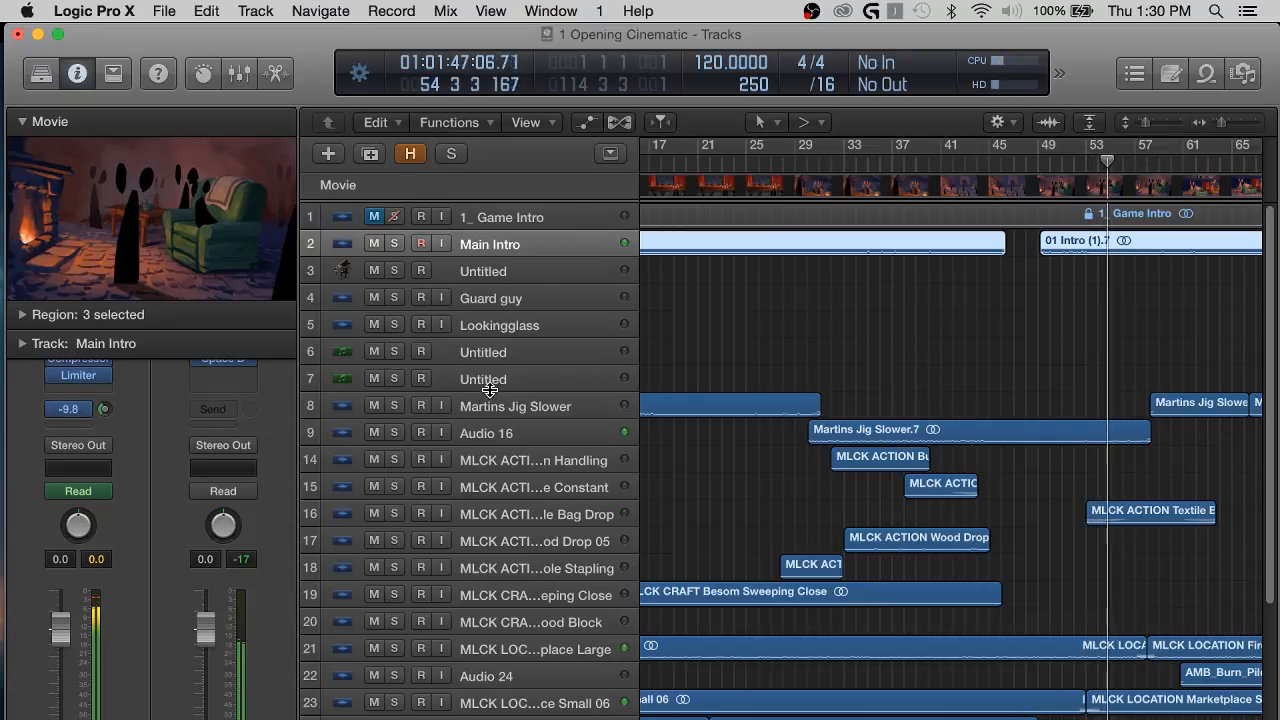
Clear the region selection and listen to the Main Intro reverb up to about bar 60.
click(882, 288)
scroll(911, 295, right, 5)
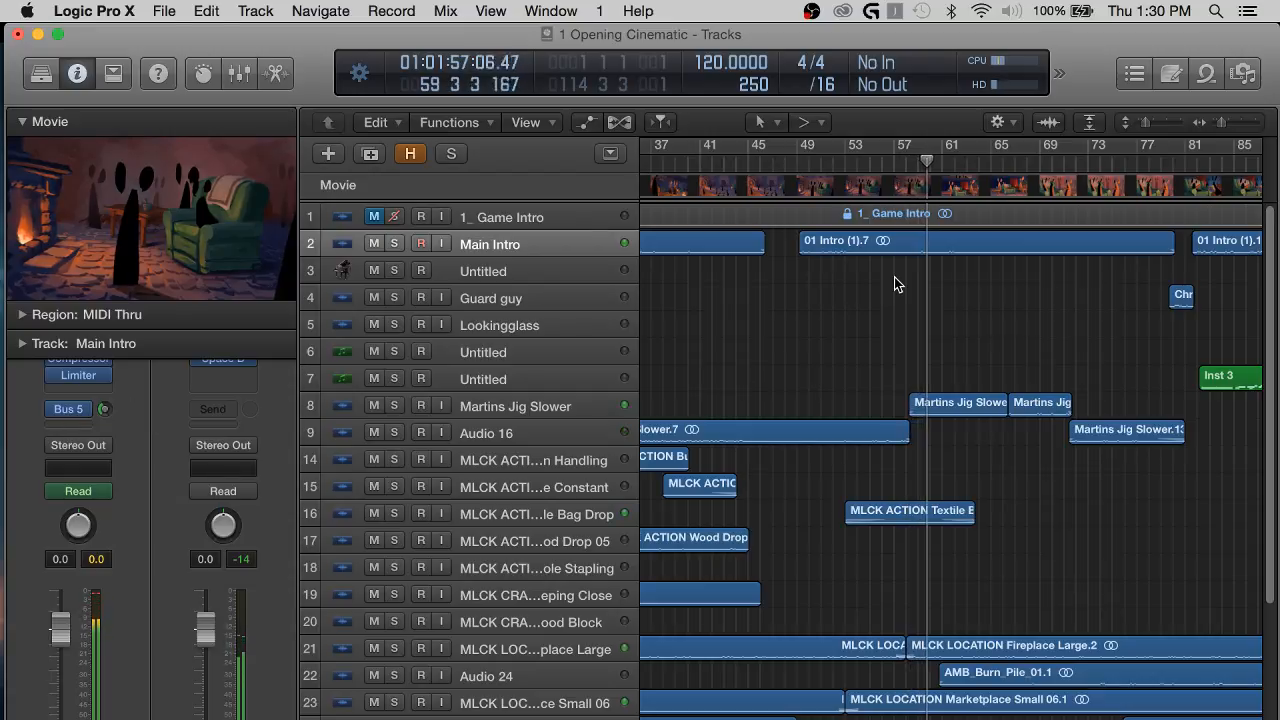
scroll(894, 284, right, 2)
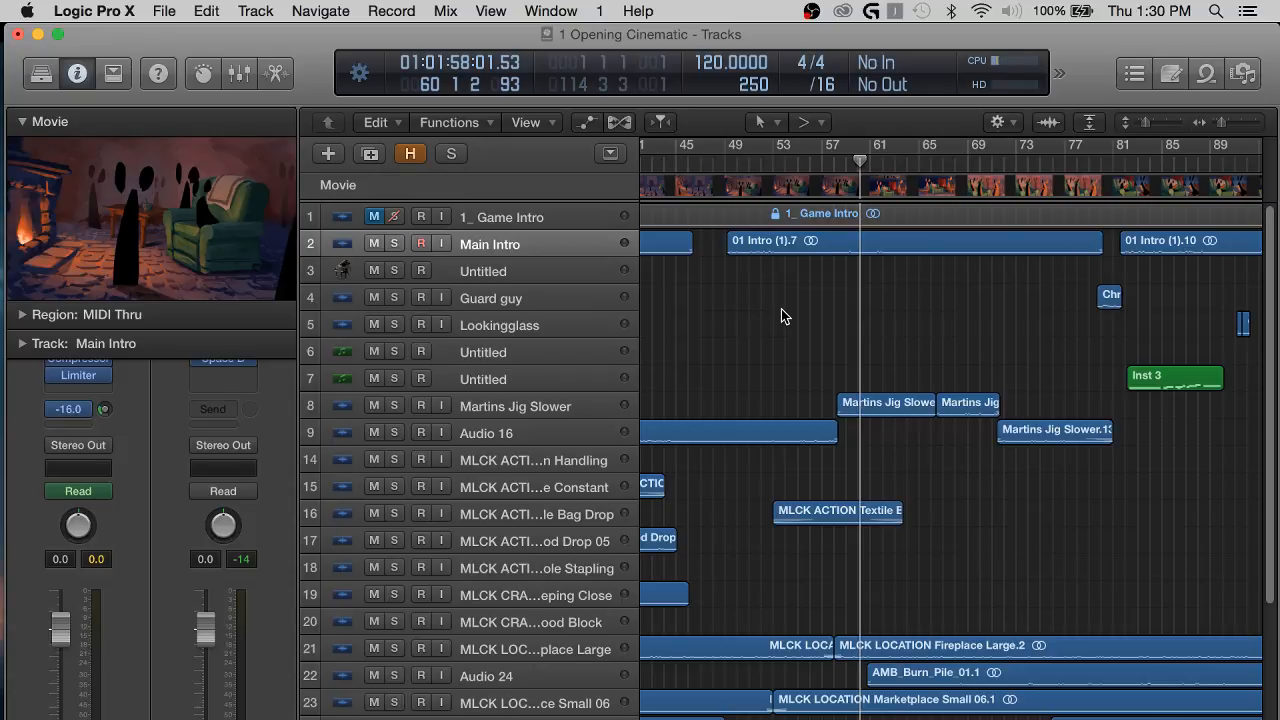
Move the playhead back to bar 36 and enlarge the tracks to show the Main Intro waveform.
key(super+Right)
key(super+Right)
key(super+Right)
scroll(781, 309, left, 12)
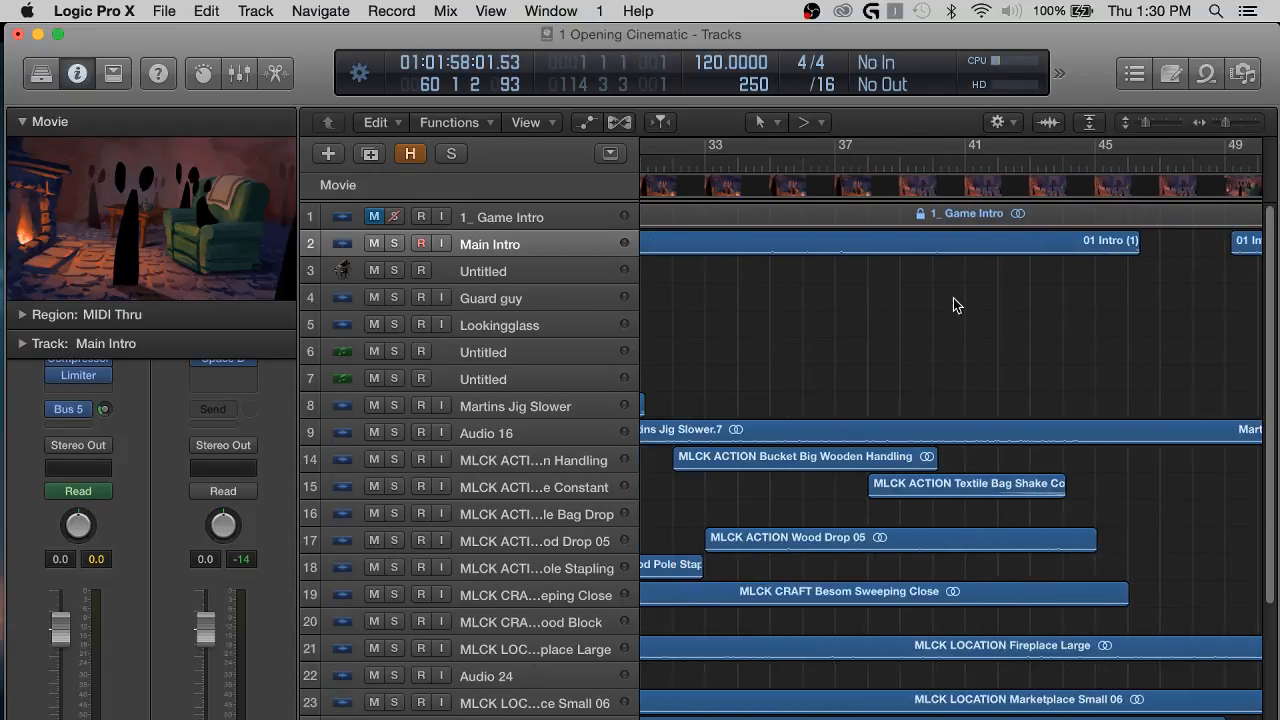
scroll(957, 296, right, 3)
key(super+Left)
key(super+Left)
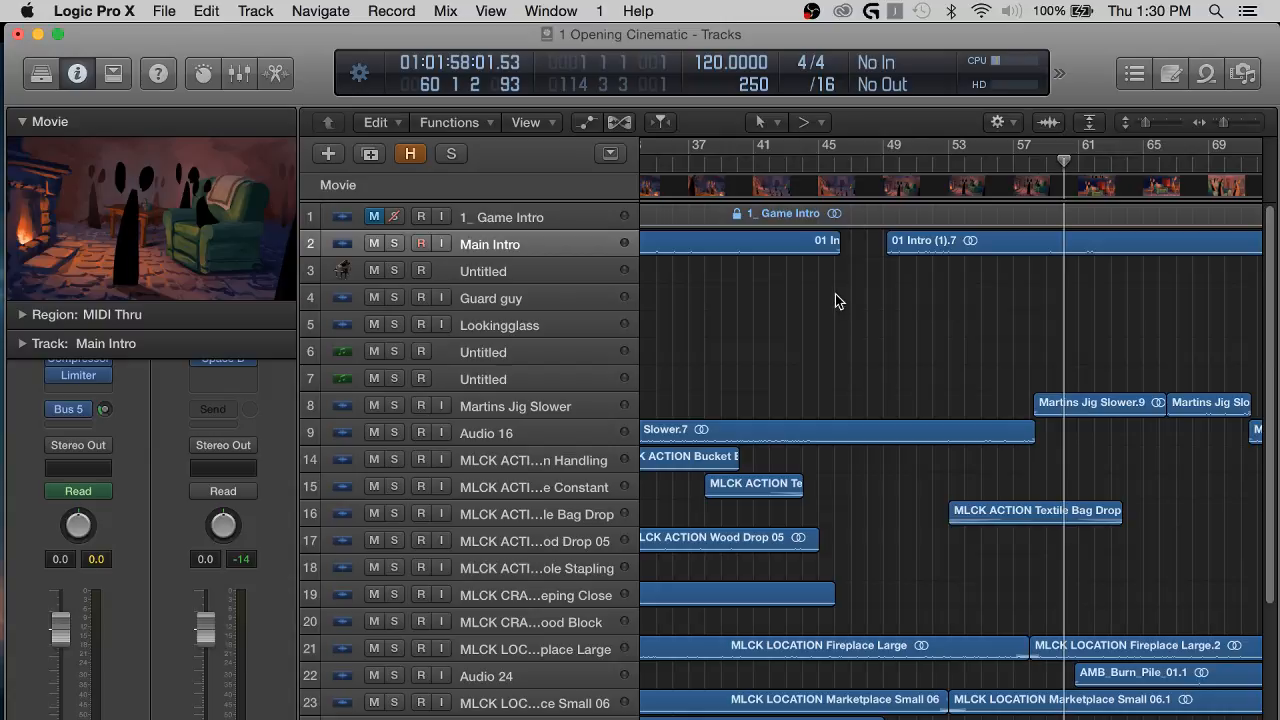
click(676, 156)
key(super+Right)
key(super+Right)
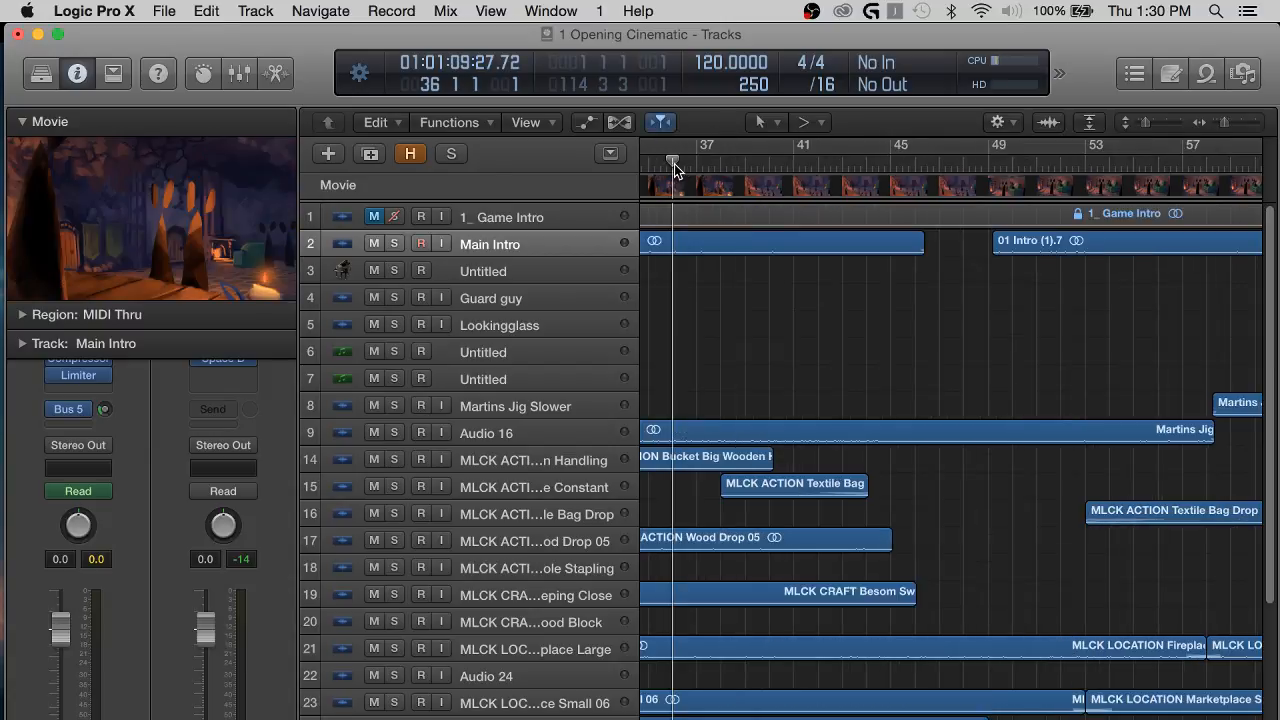
key(super+Down)
key(super+Down)
key(super+Down)
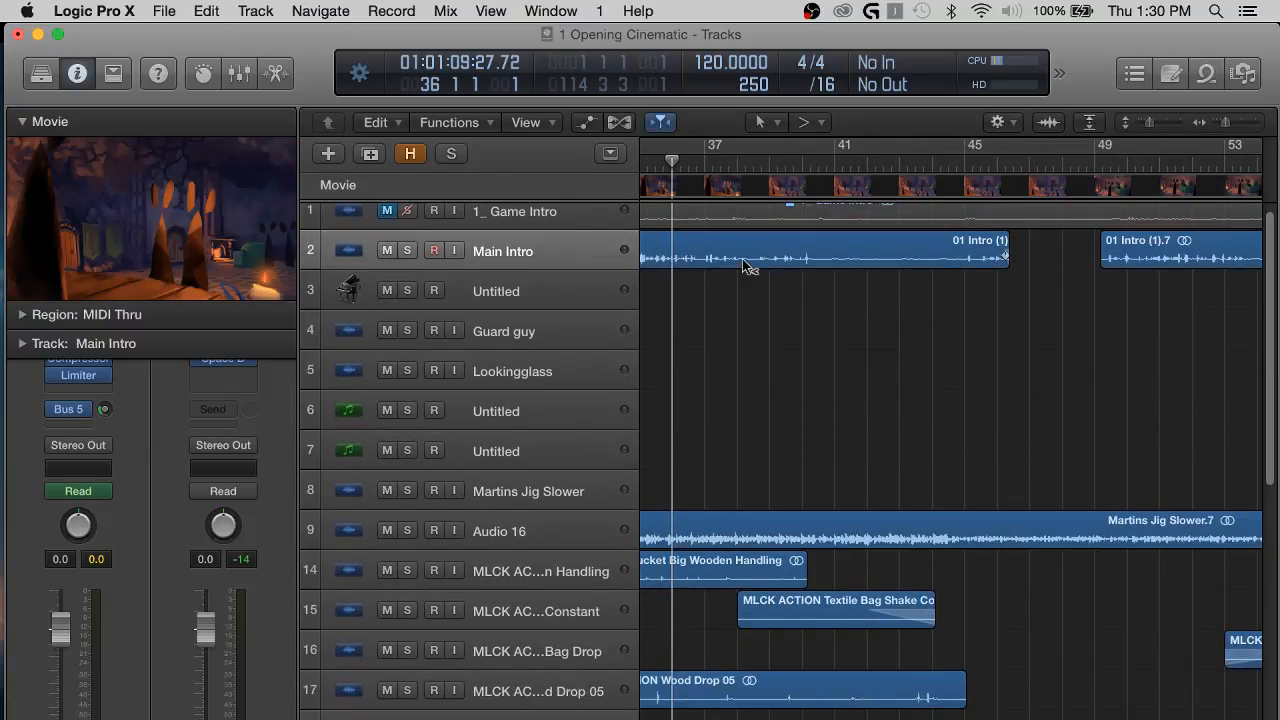
Examine the Main Intro waveform on both sides of the playhead, from about bar 33 to bar 53.
scroll(757, 346, left, 3)
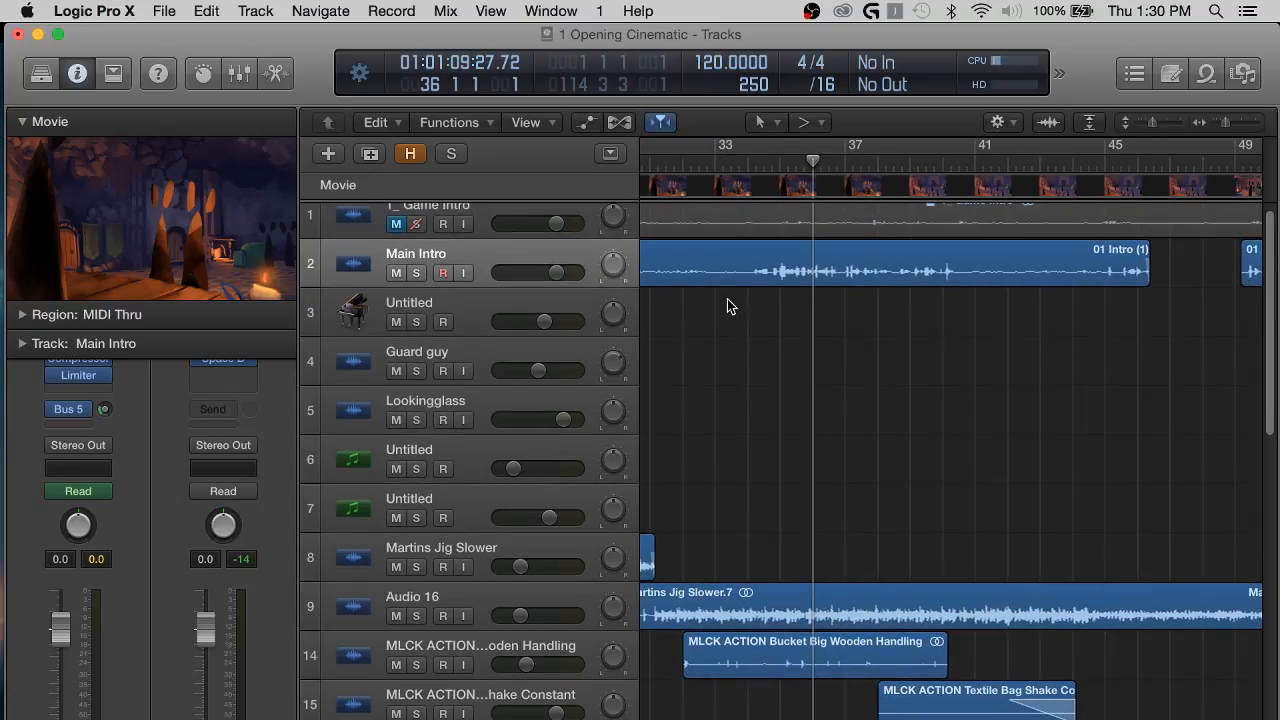
scroll(737, 323, up, 1)
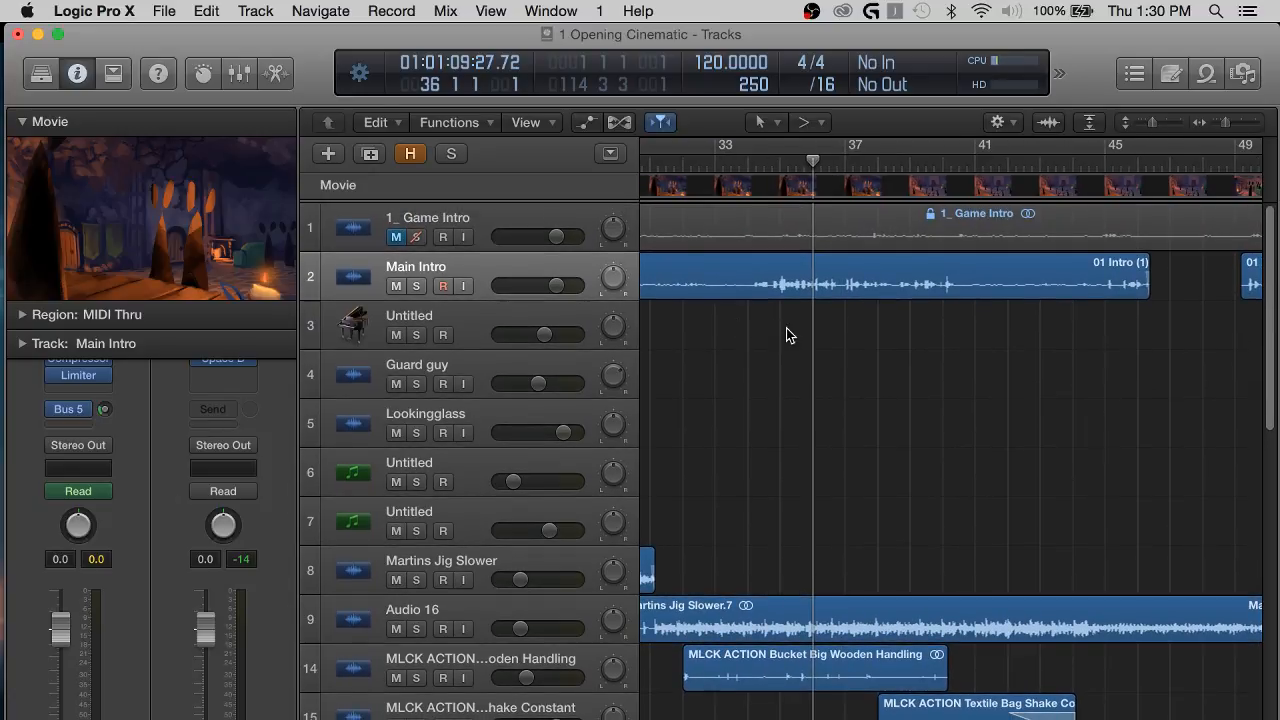
scroll(786, 335, right, 2)
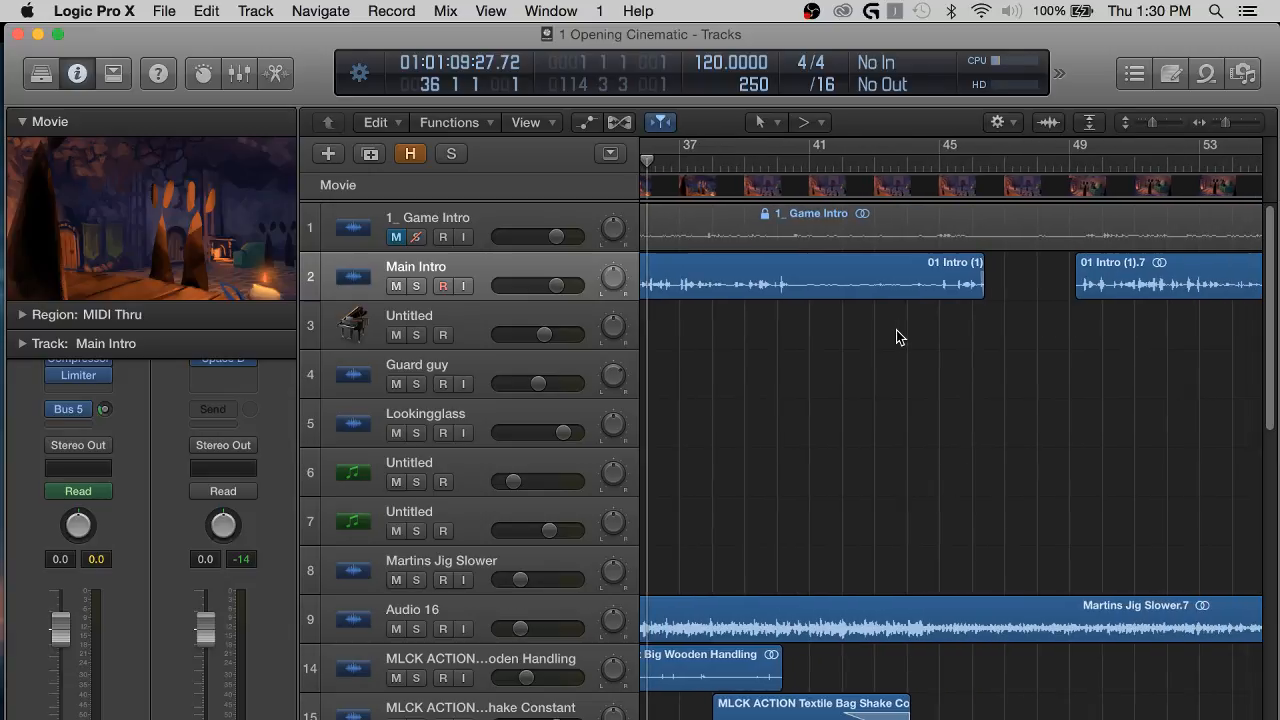
scroll(897, 337, left, 3)
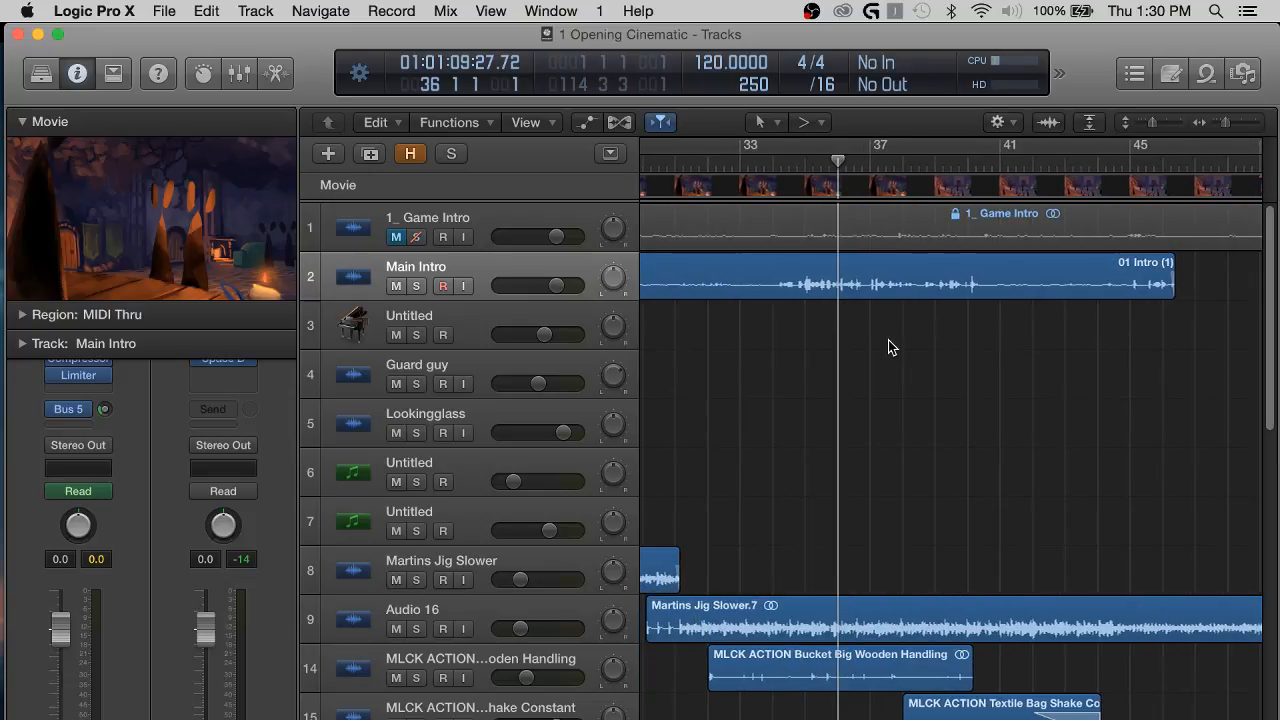
scroll(805, 362, right, 5)
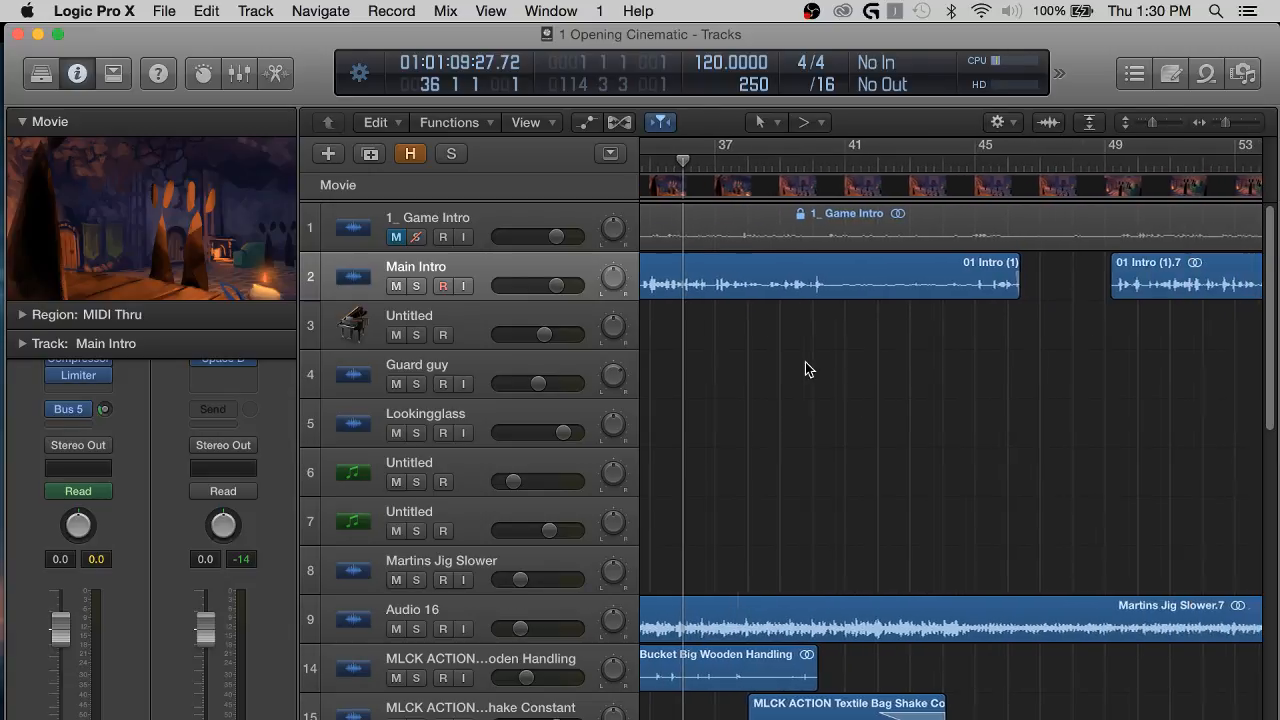
scroll(802, 323, left, 2)
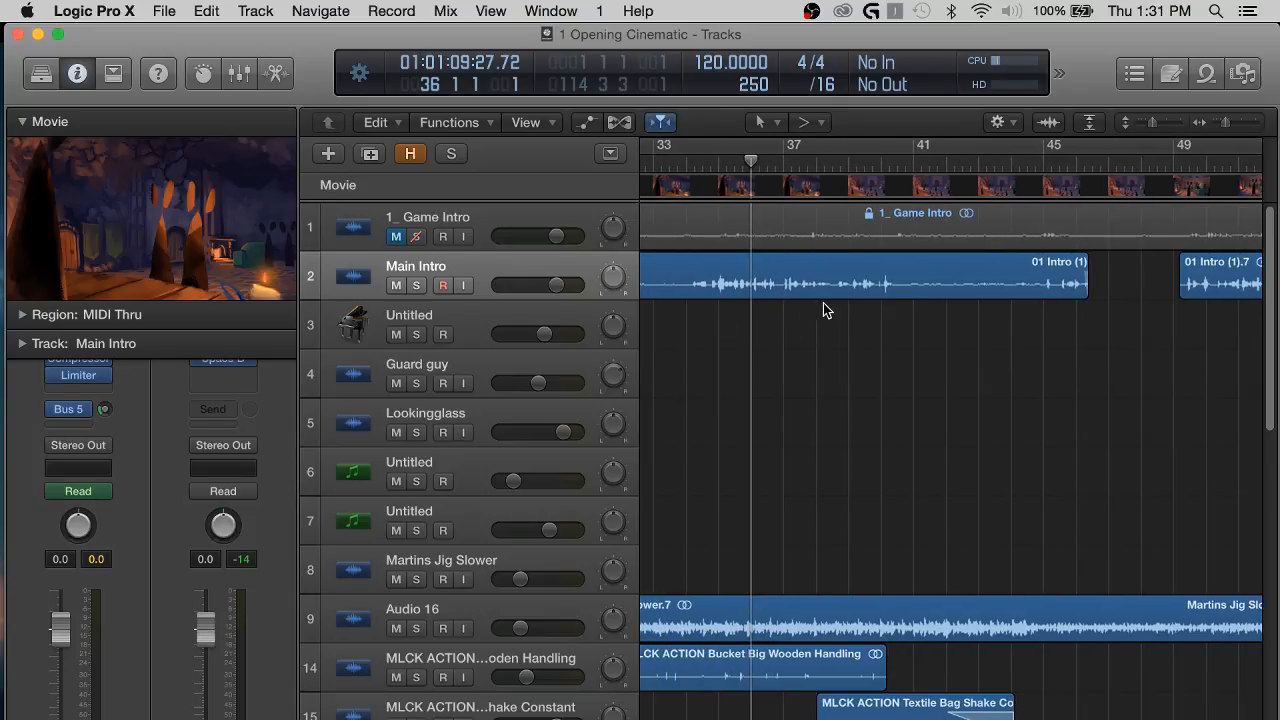
scroll(931, 338, right, 3)
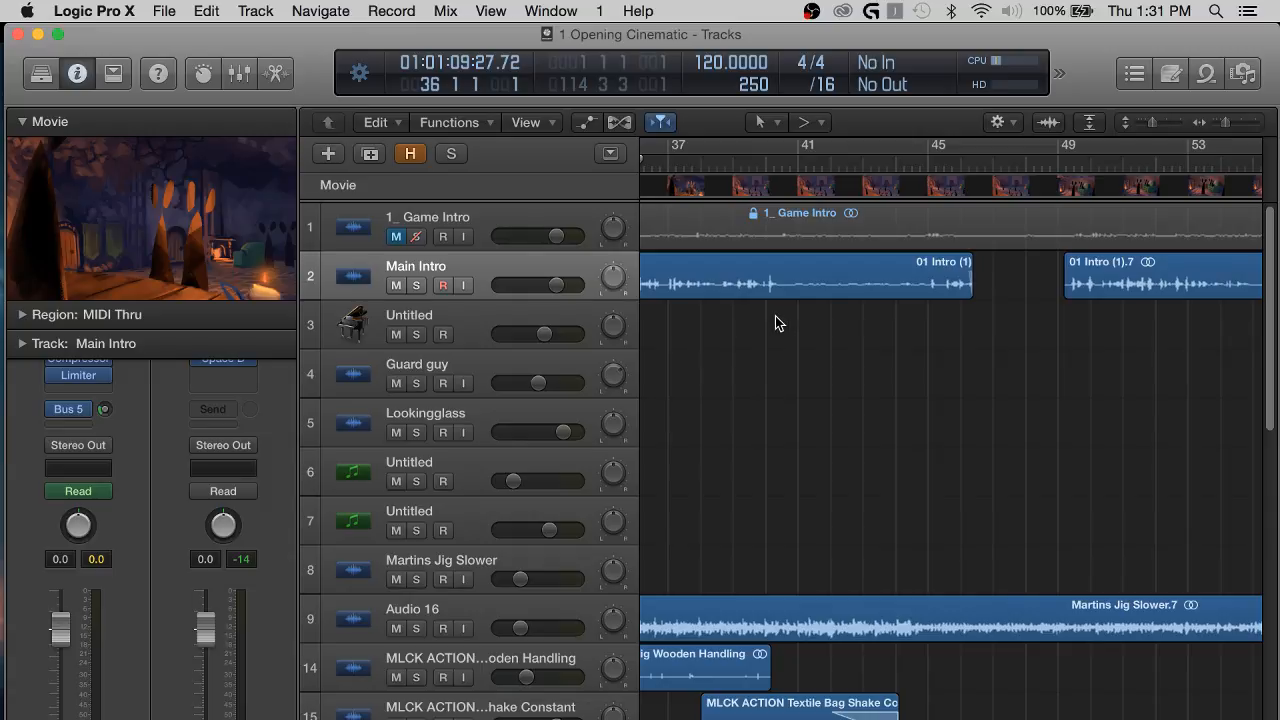
scroll(800, 323, left, 5)
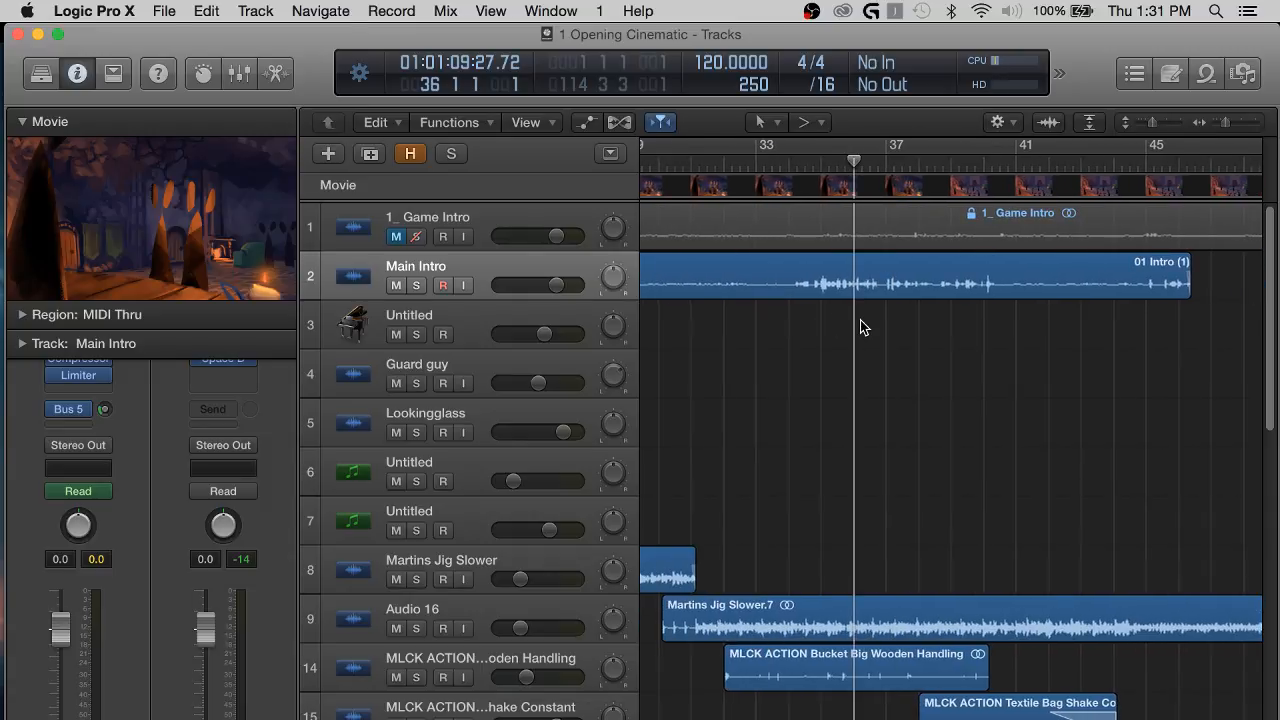
scroll(862, 327, right, 3)
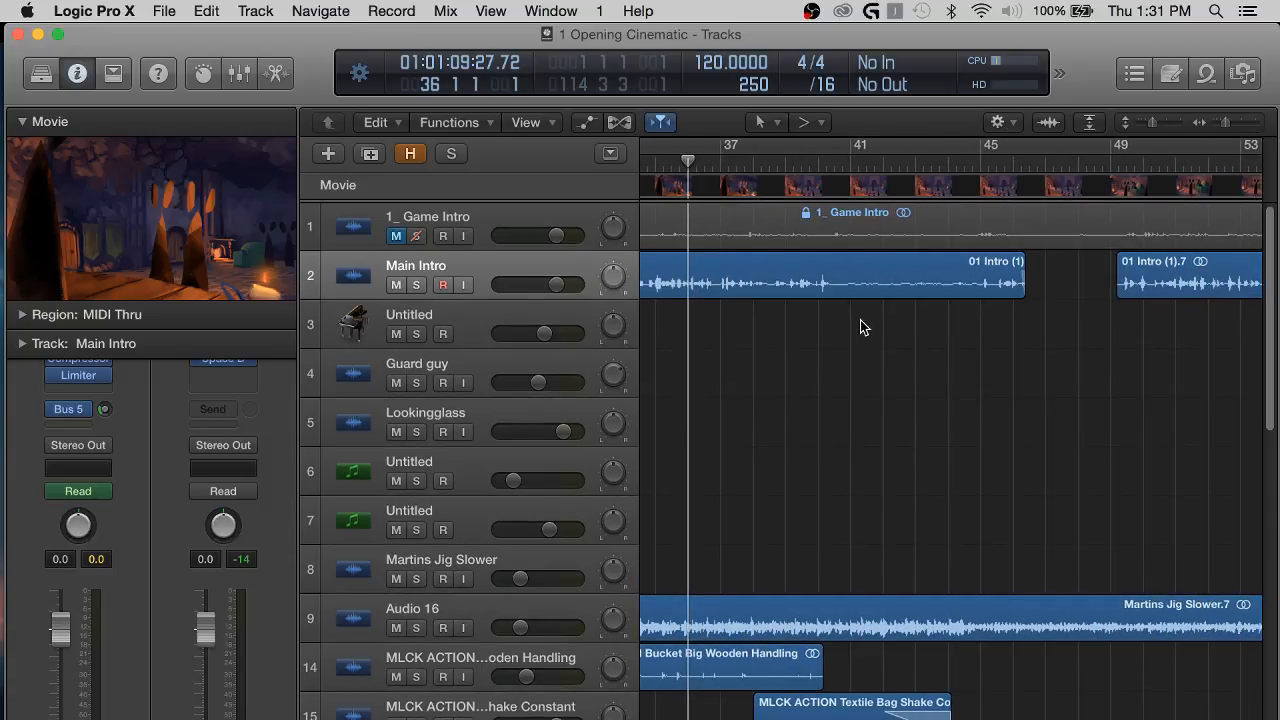
scroll(862, 327, right, 3)
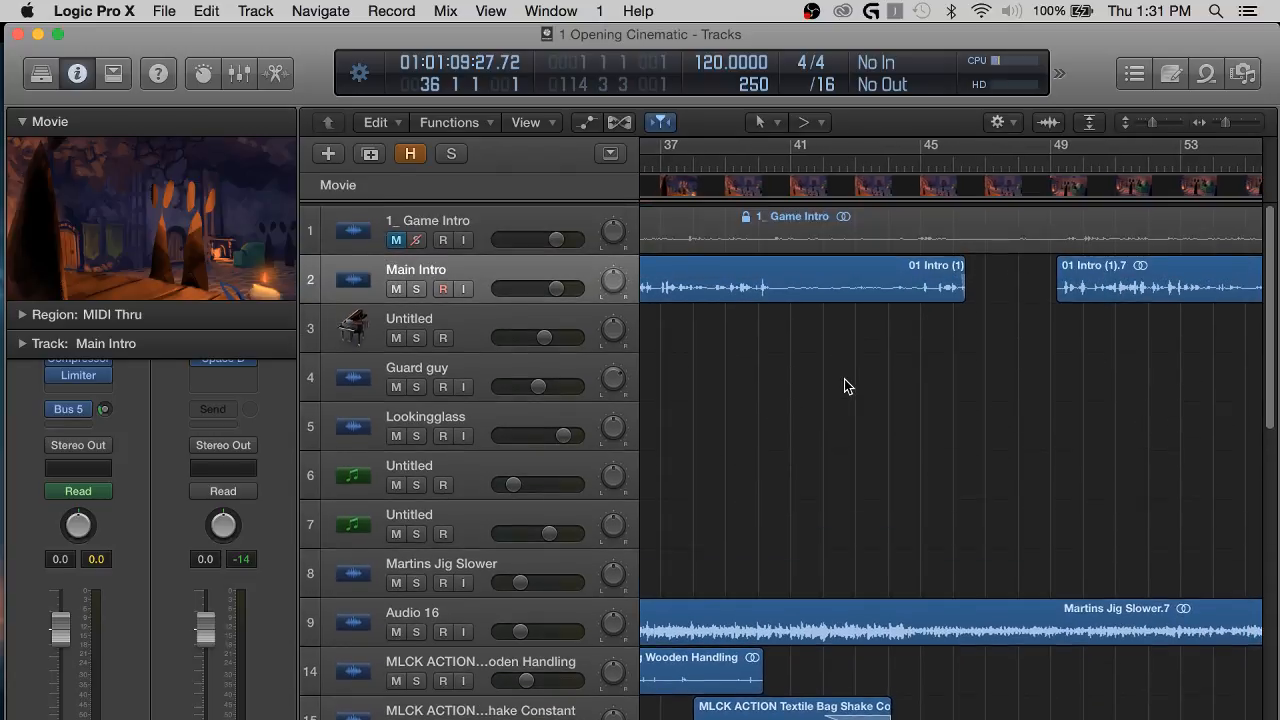
Play the mix from bar 36 and follow the Main Intro dialogue with its reverb past bar 40.
scroll(752, 262, down, 1)
key(space)
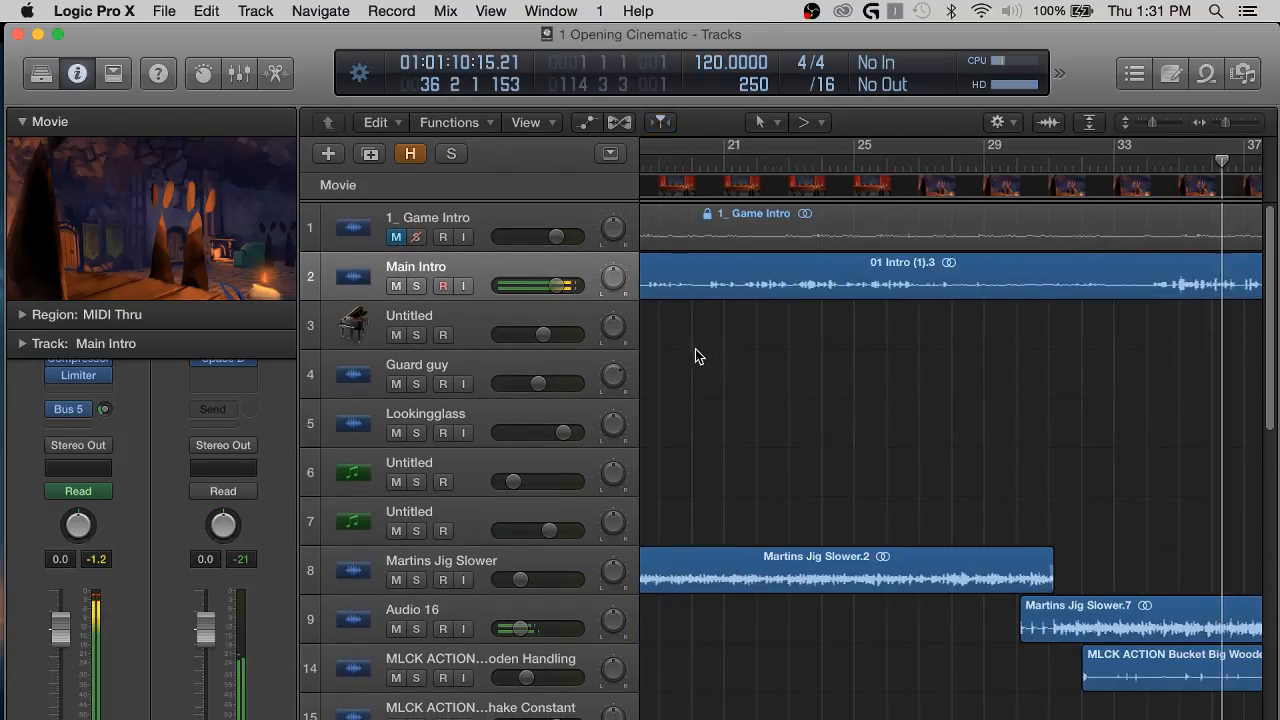
scroll(699, 352, left, 1)
scroll(936, 328, right, 5)
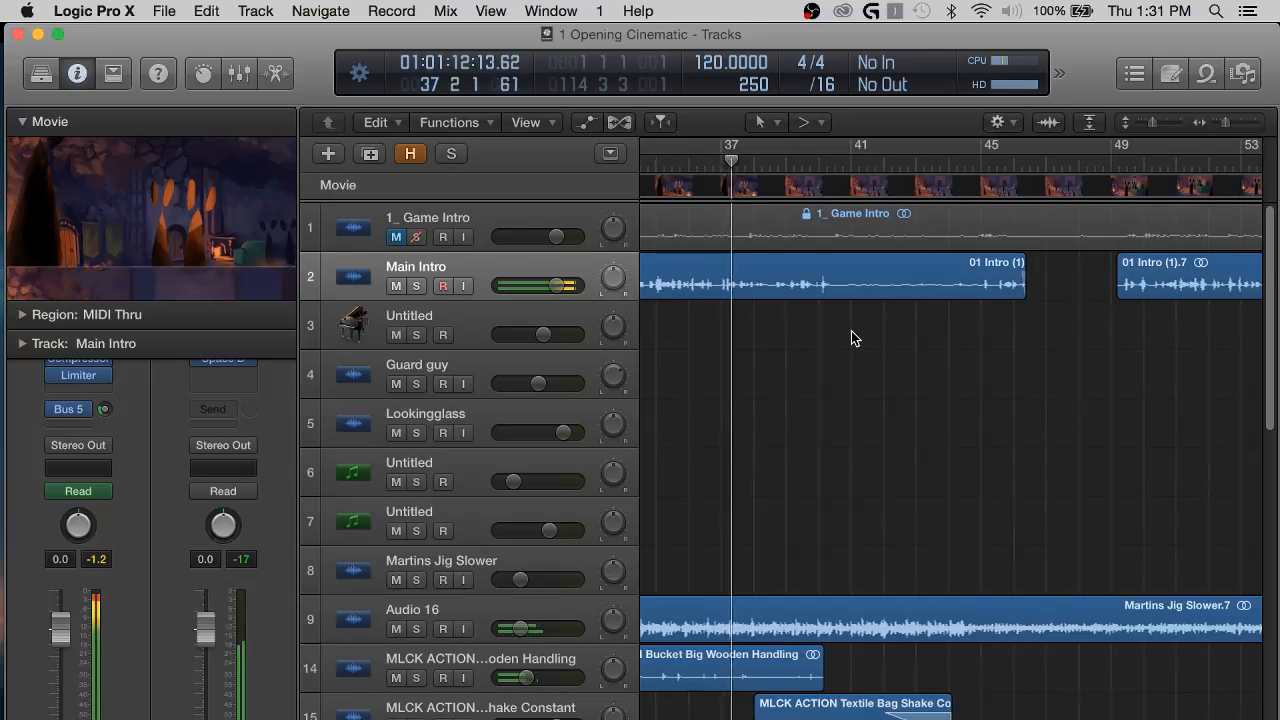
scroll(851, 331, right, 1)
scroll(865, 350, right, 6)
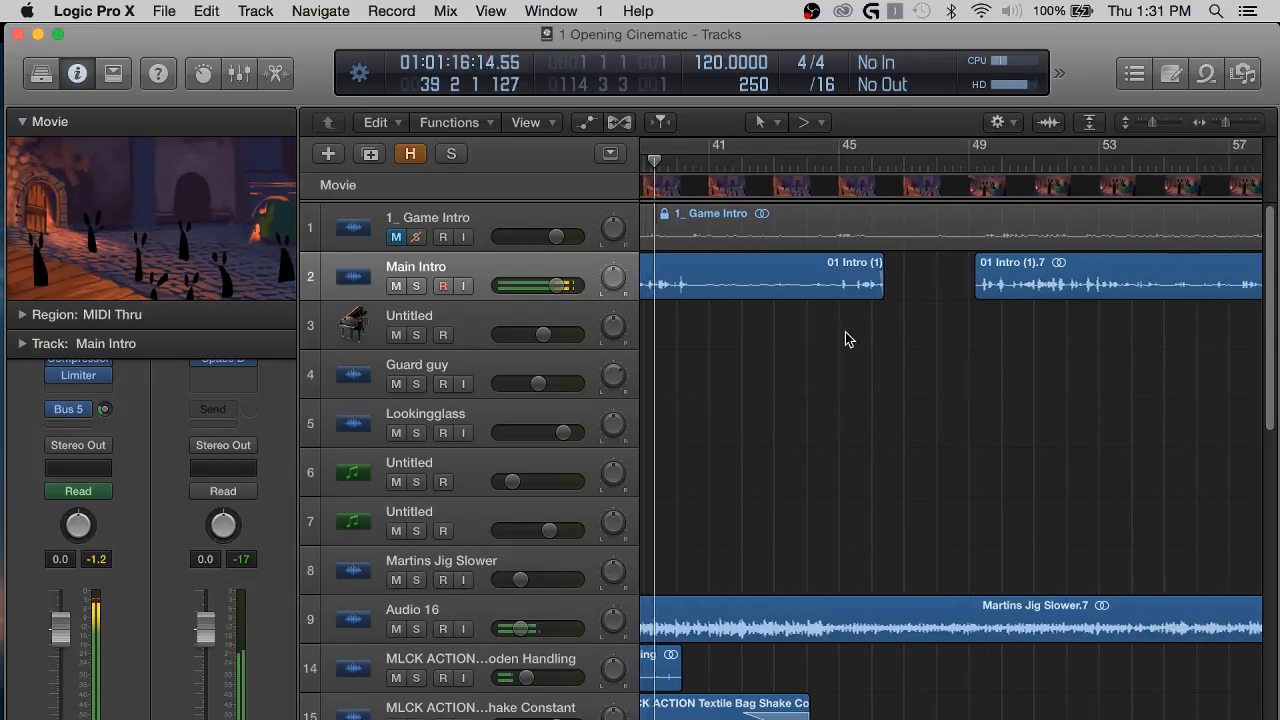
scroll(845, 335, left, 2)
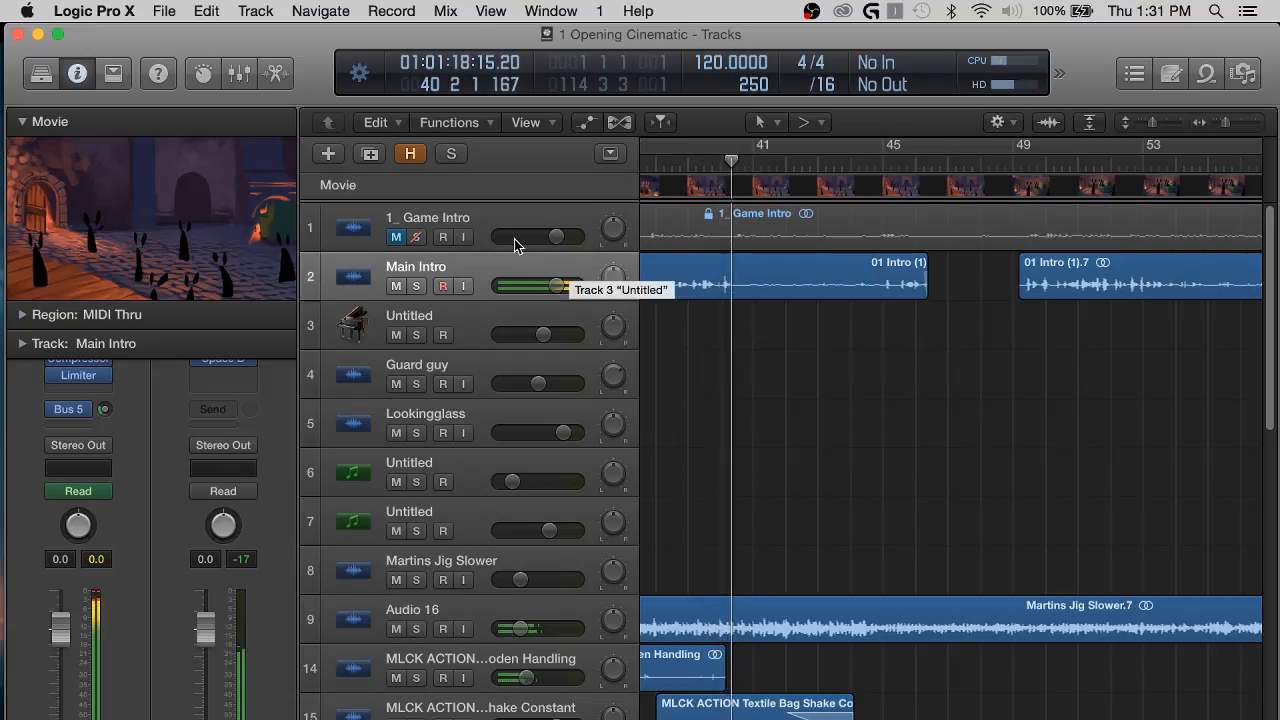
Skip playback ahead to bar 49 and set the Main Intro track's Bus 5 send to -22.0 dB.
mouse_move(104, 413)
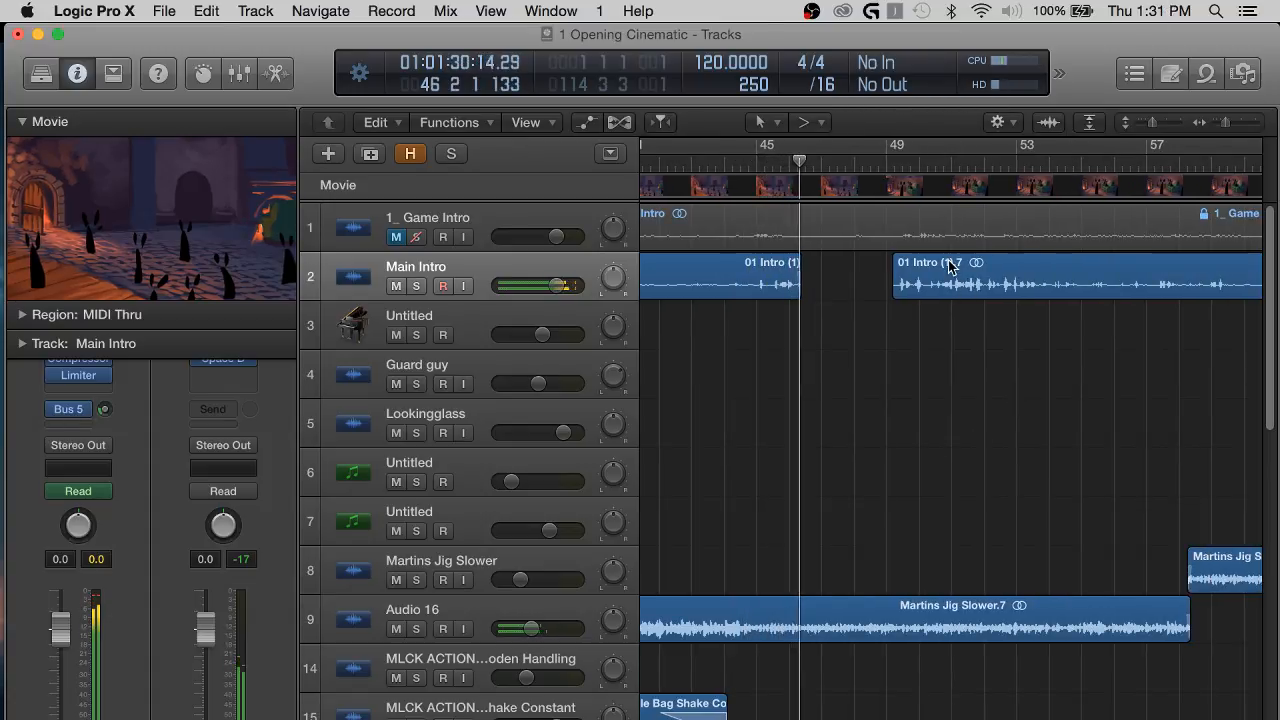
click(897, 157)
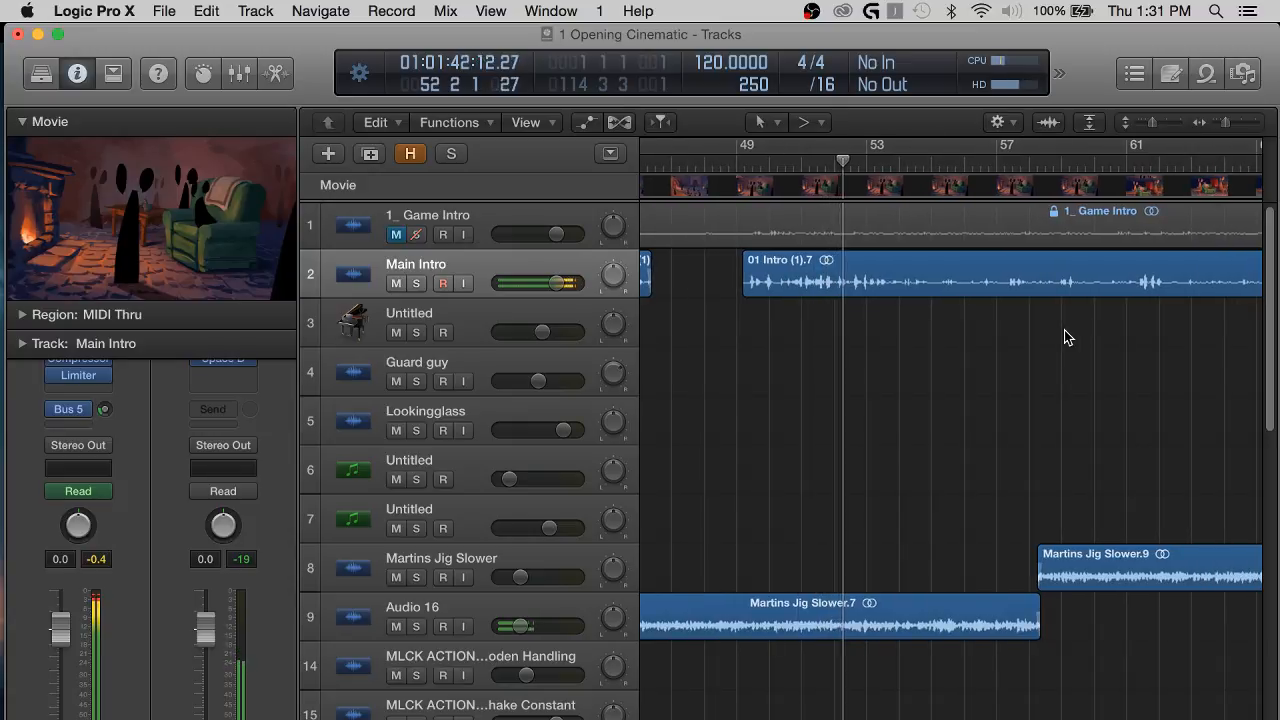
click(104, 410)
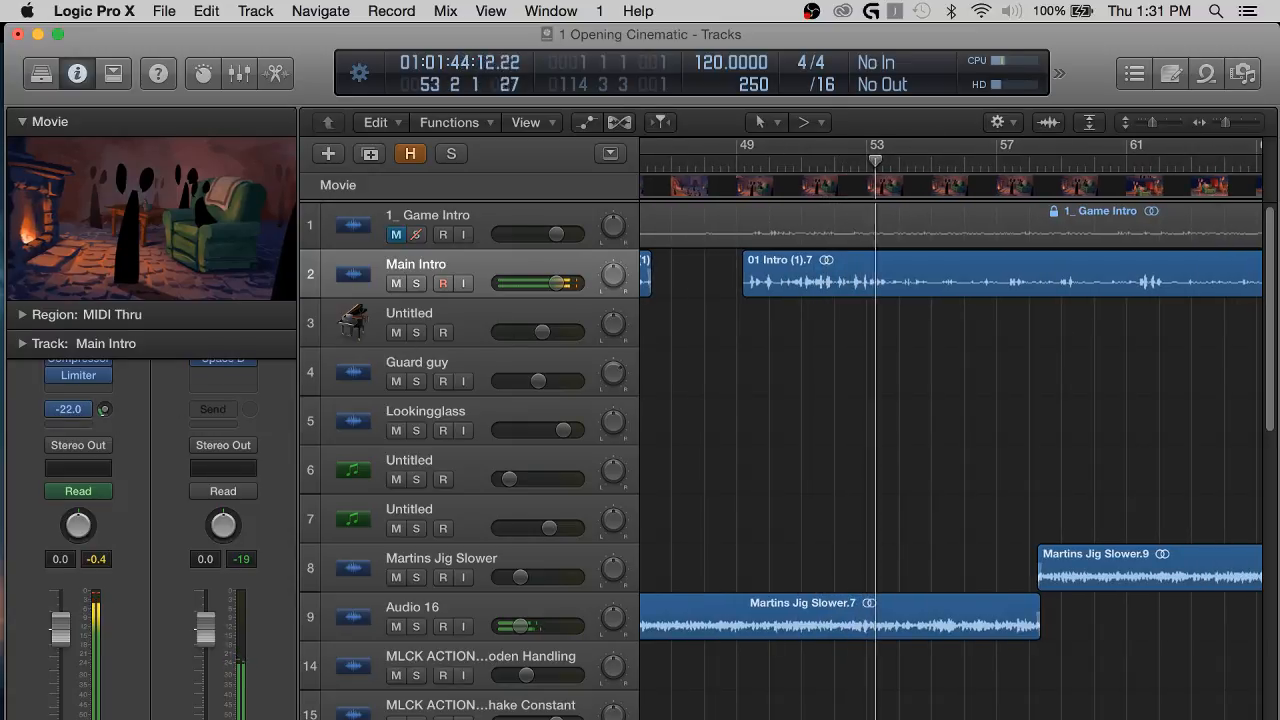
Show more of the timeline and readjust the Main Intro track's Bus 5 send to -16.8 dB during playback.
key(super+Left)
key(super+Left)
key(super+Left)
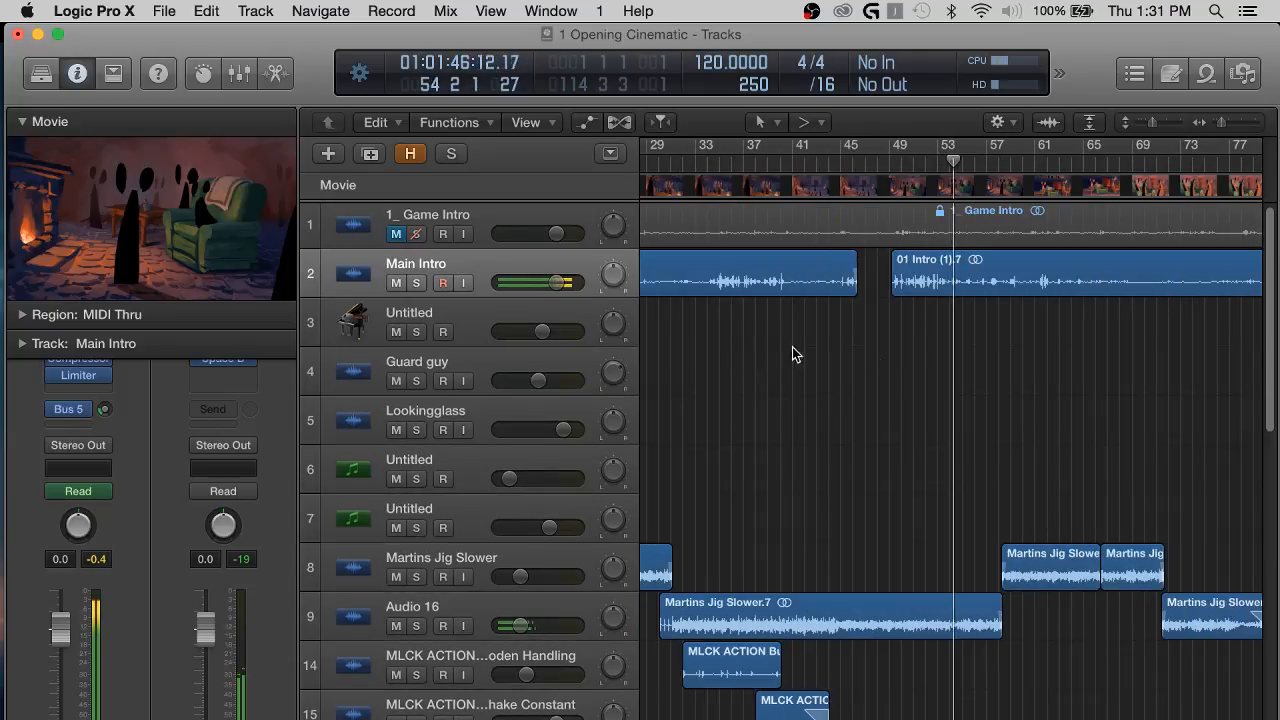
scroll(1105, 357, right, 4)
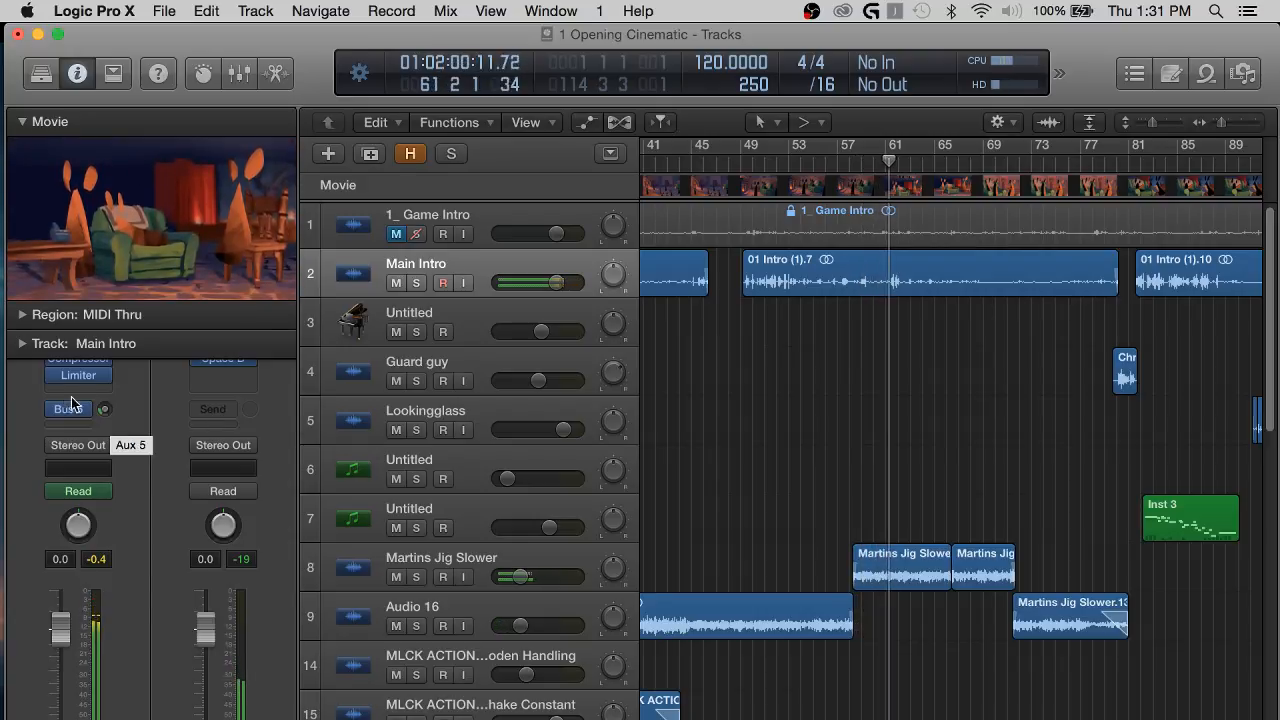
drag(105, 410, 105, 405)
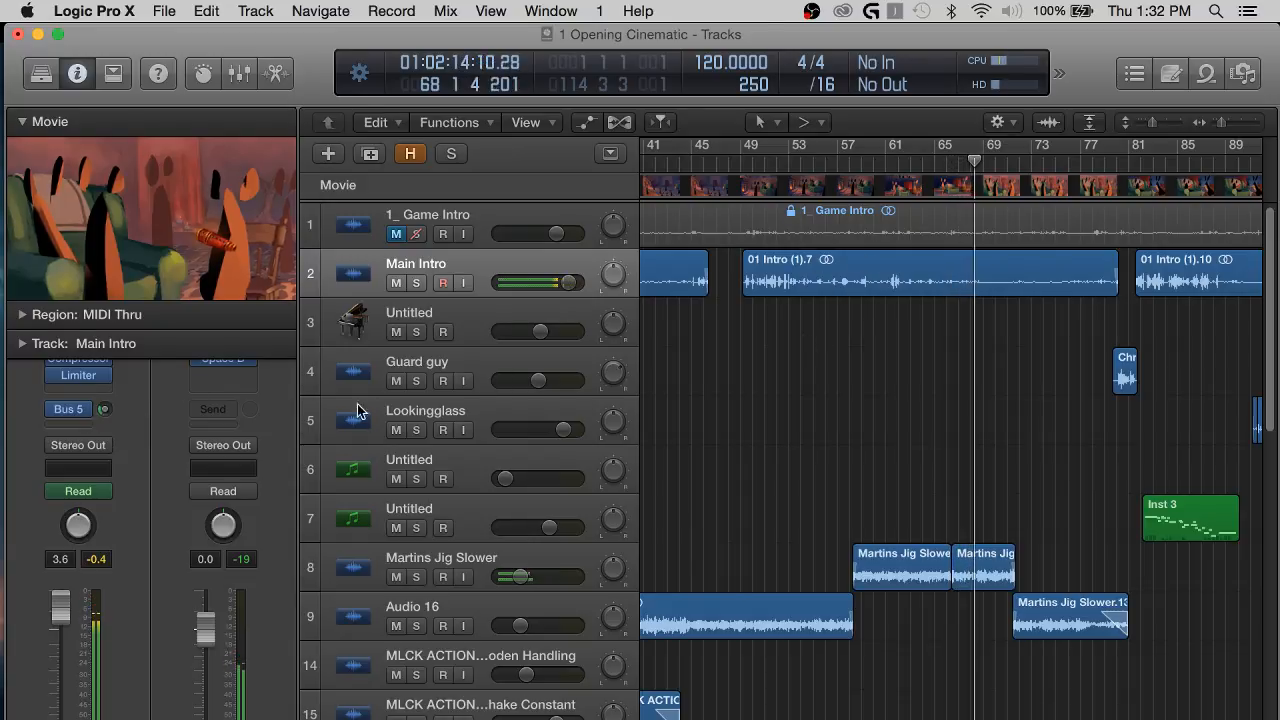
drag(105, 410, 105, 416)
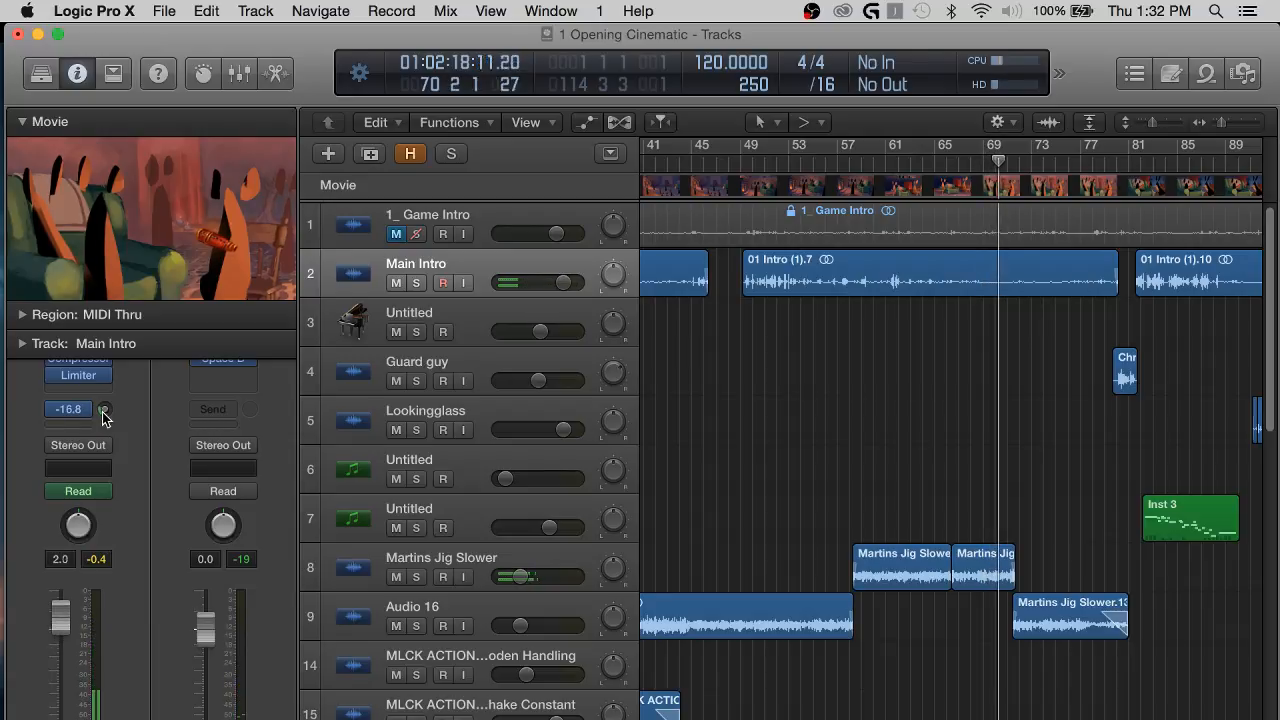
Skip playback to about bar 78, enlarge the view around the Chris intro whole region and select the Guard guy track.
scroll(886, 363, right, 5)
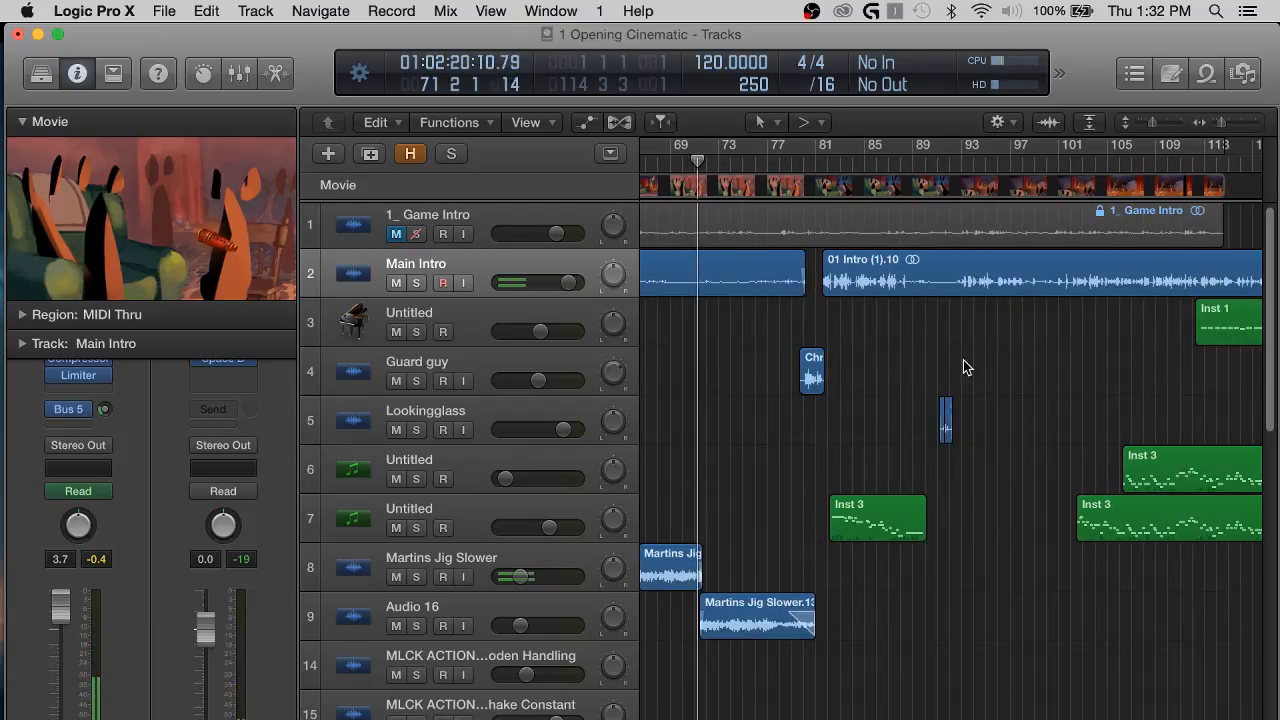
click(793, 162)
click(914, 289)
click(918, 338)
key(super+Right)
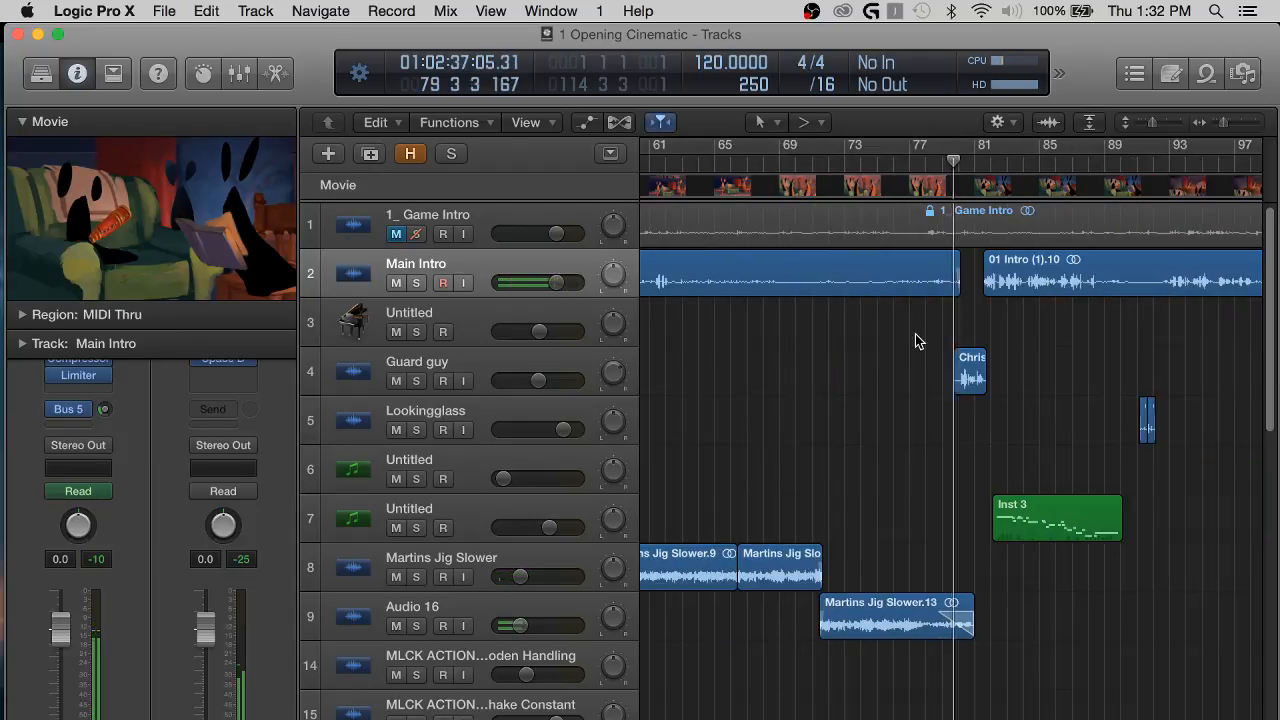
key(super+Right)
key(super+Right)
click(524, 364)
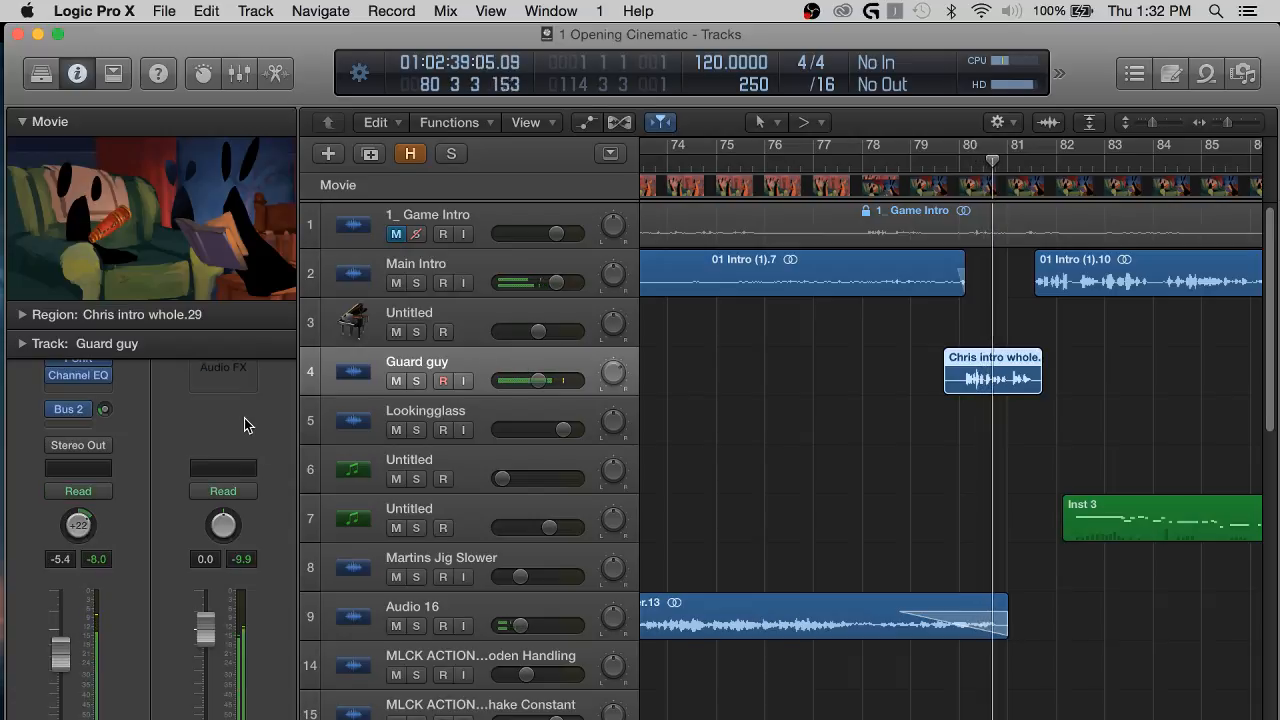
Add a Bus 5 send to the Guard guy track and set its level to -19.5 dB.
click(473, 264)
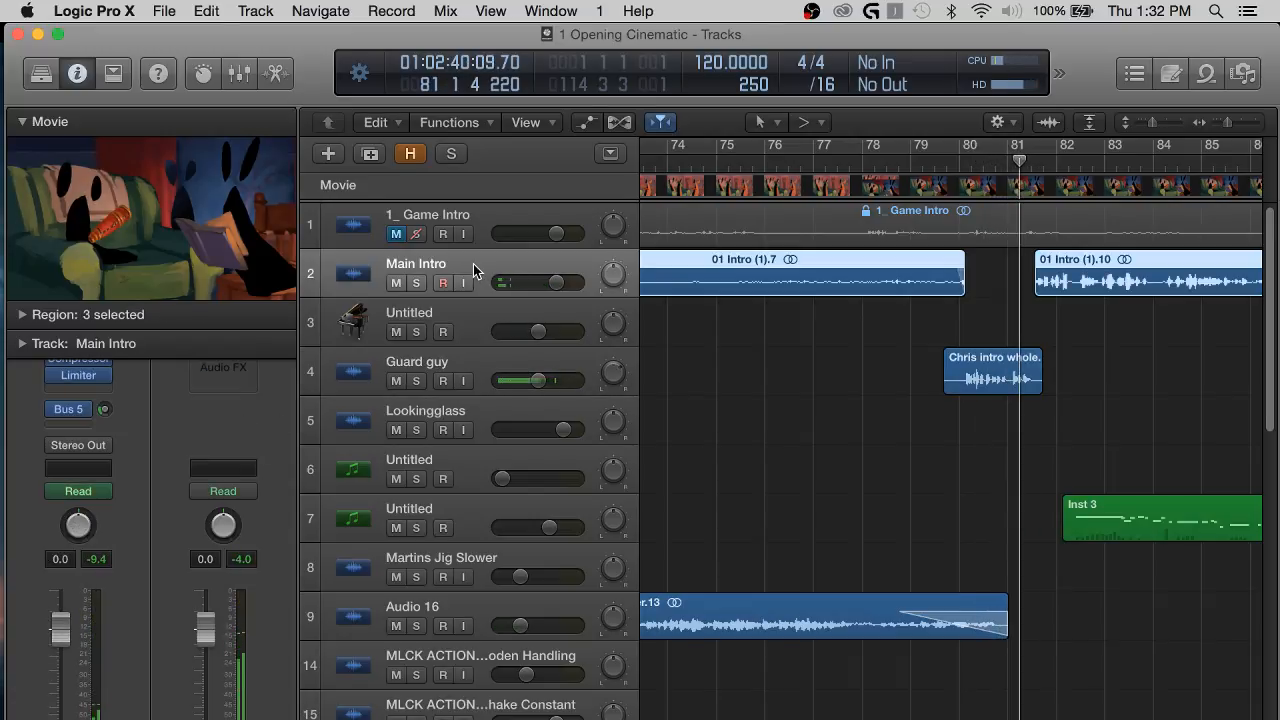
click(467, 321)
click(482, 366)
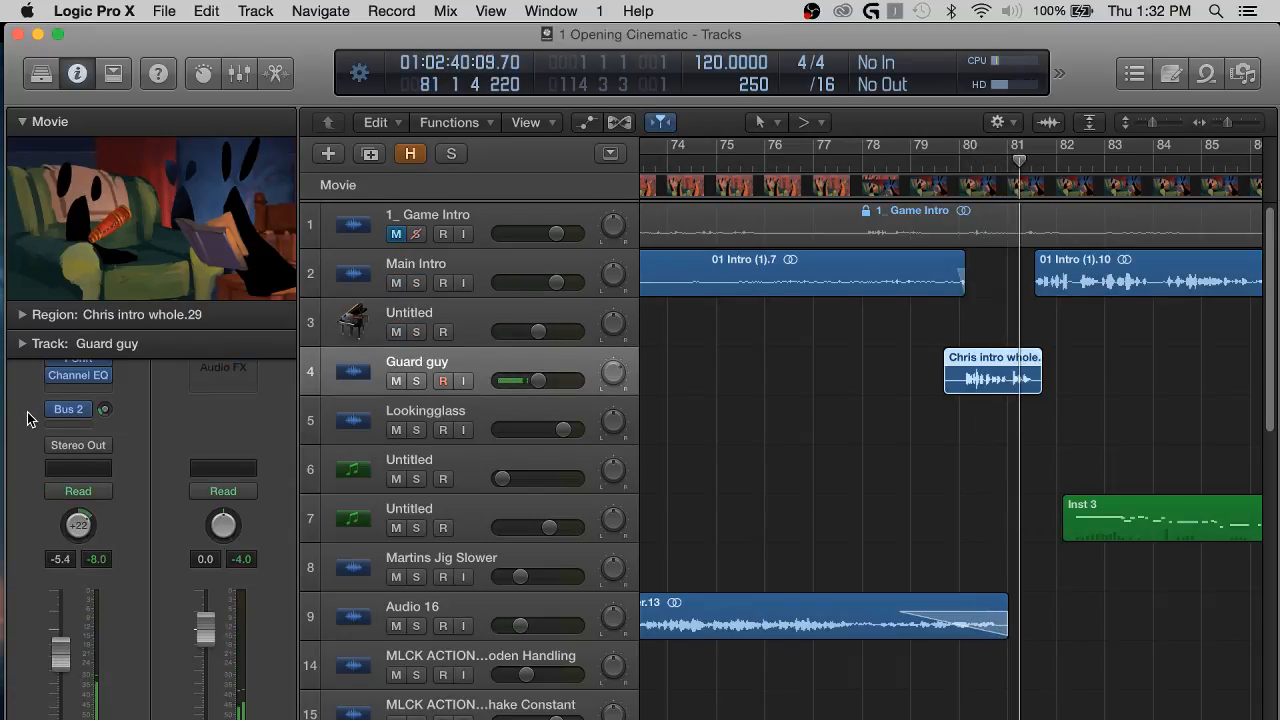
click(68, 410)
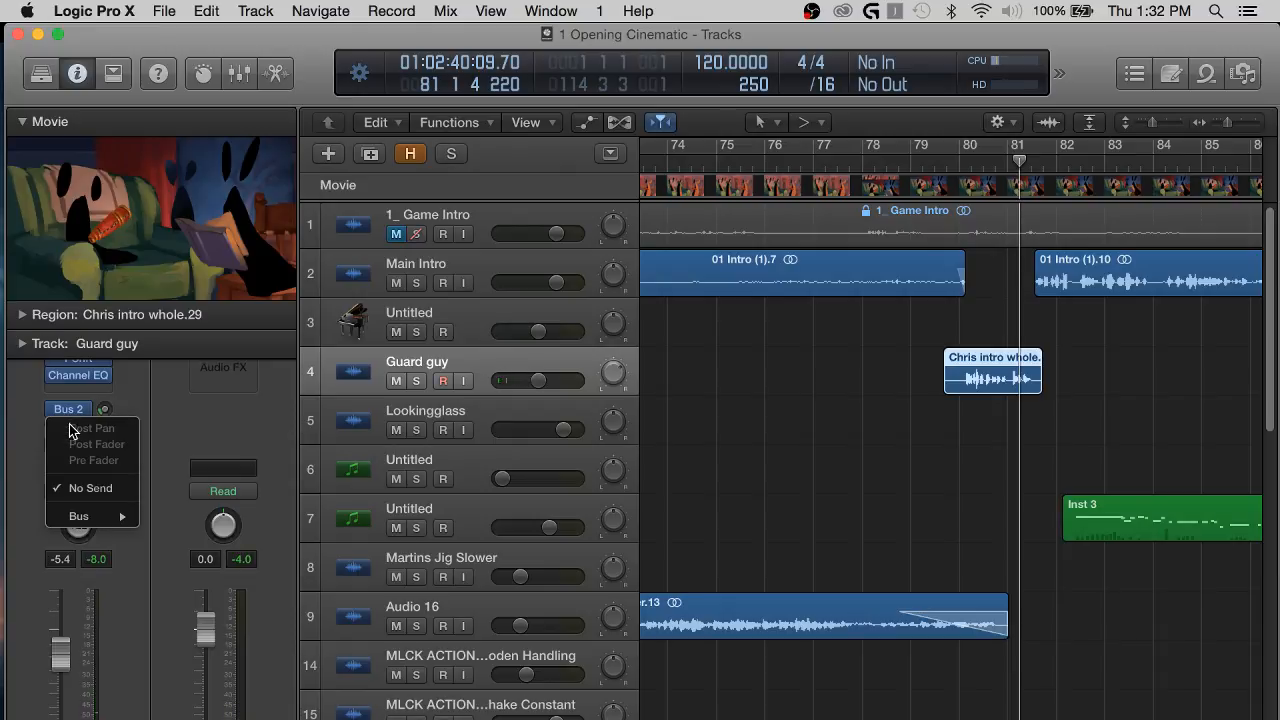
mouse_move(80, 516)
click(215, 580)
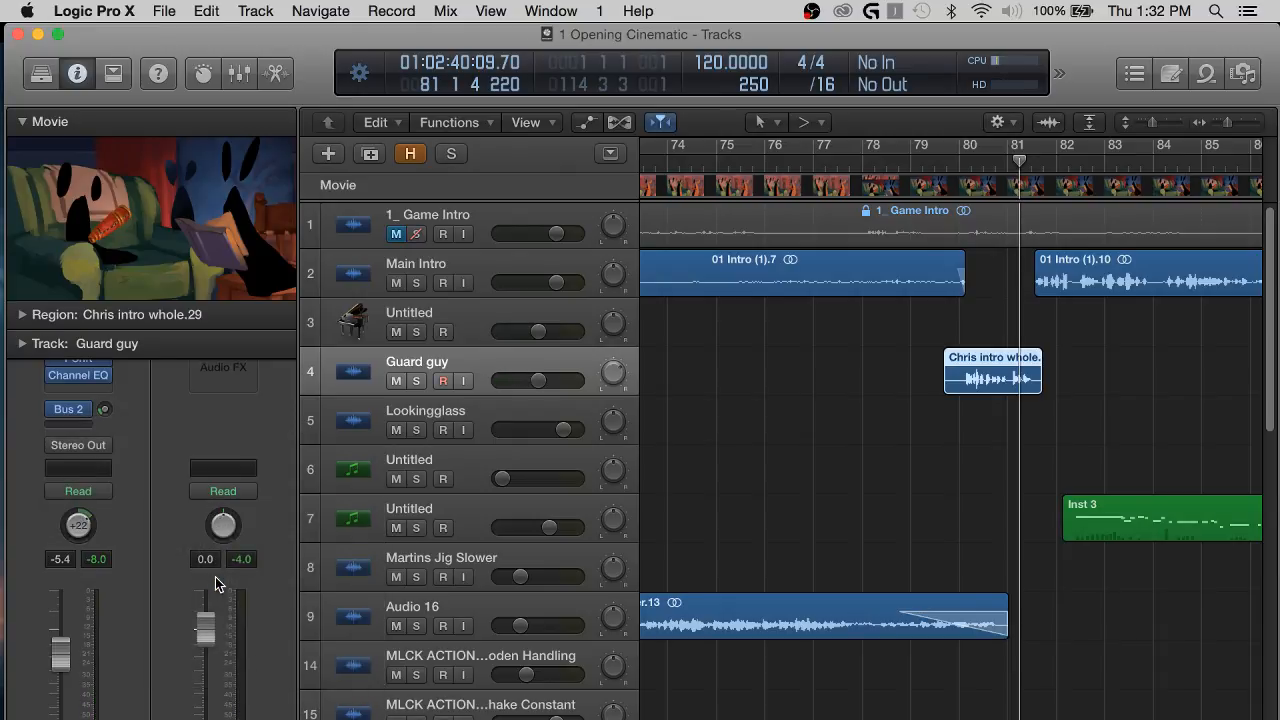
drag(104, 409, 97, 356)
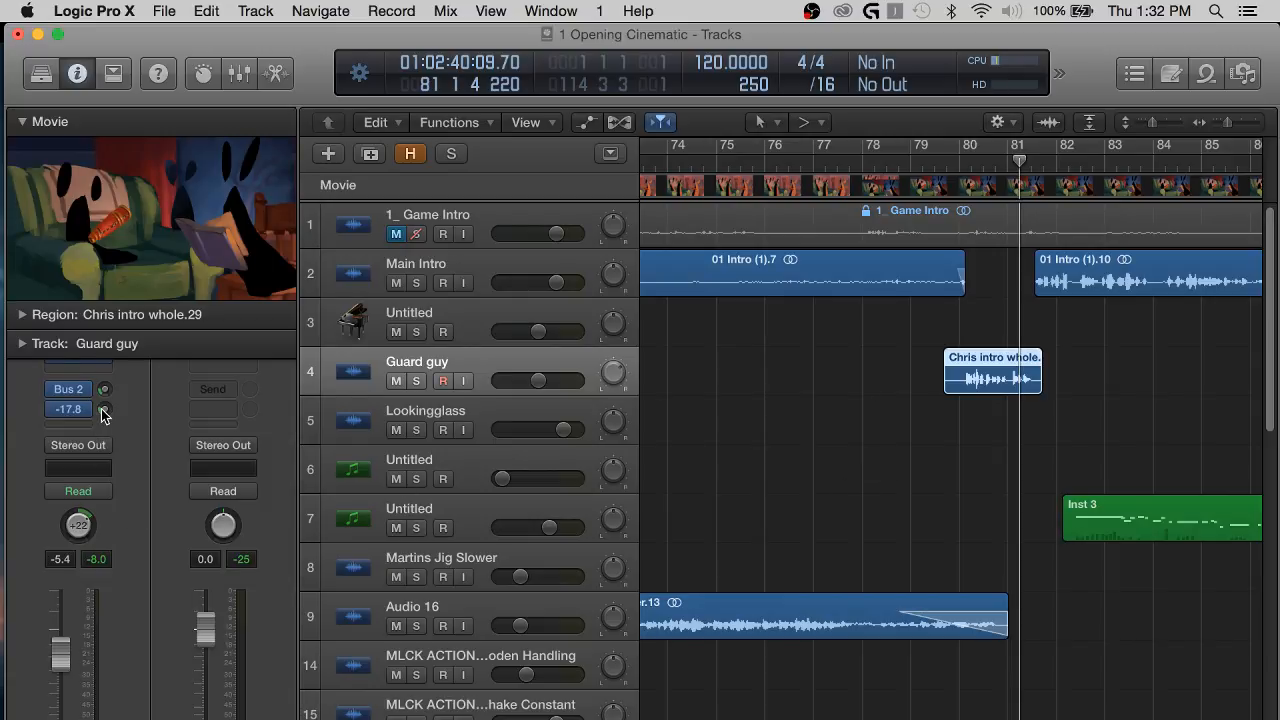
Play the Chris intro whole region from bar 79, raise the Guard guy track's Bus 5 send to -15.0 dB and replay the passage.
click(957, 168)
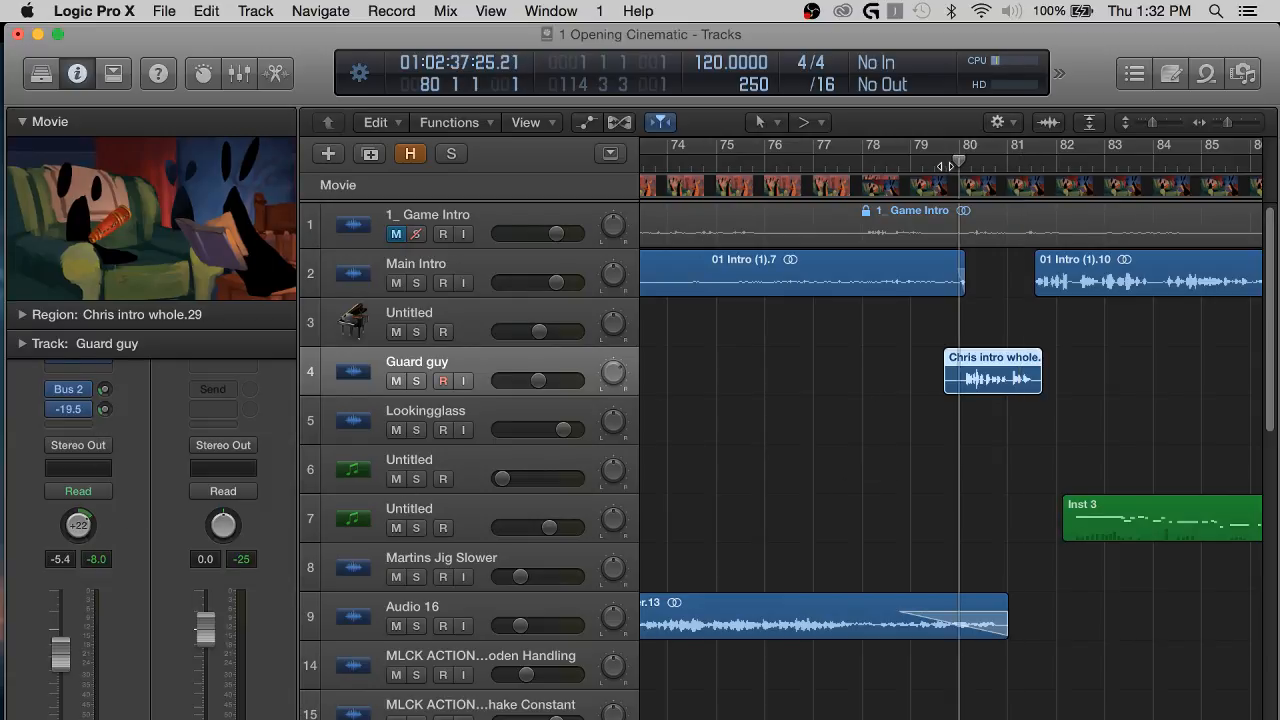
scroll(871, 346, right, 2)
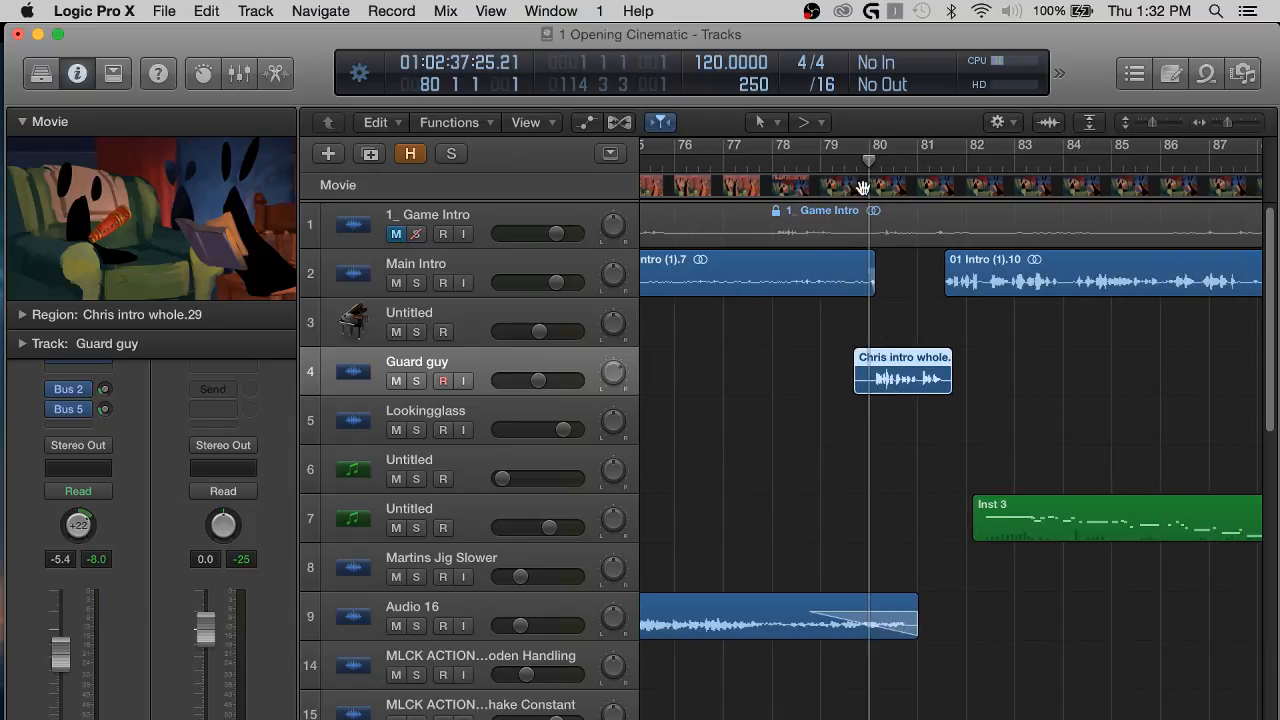
click(1149, 378)
scroll(1149, 378, right, 3)
key(space)
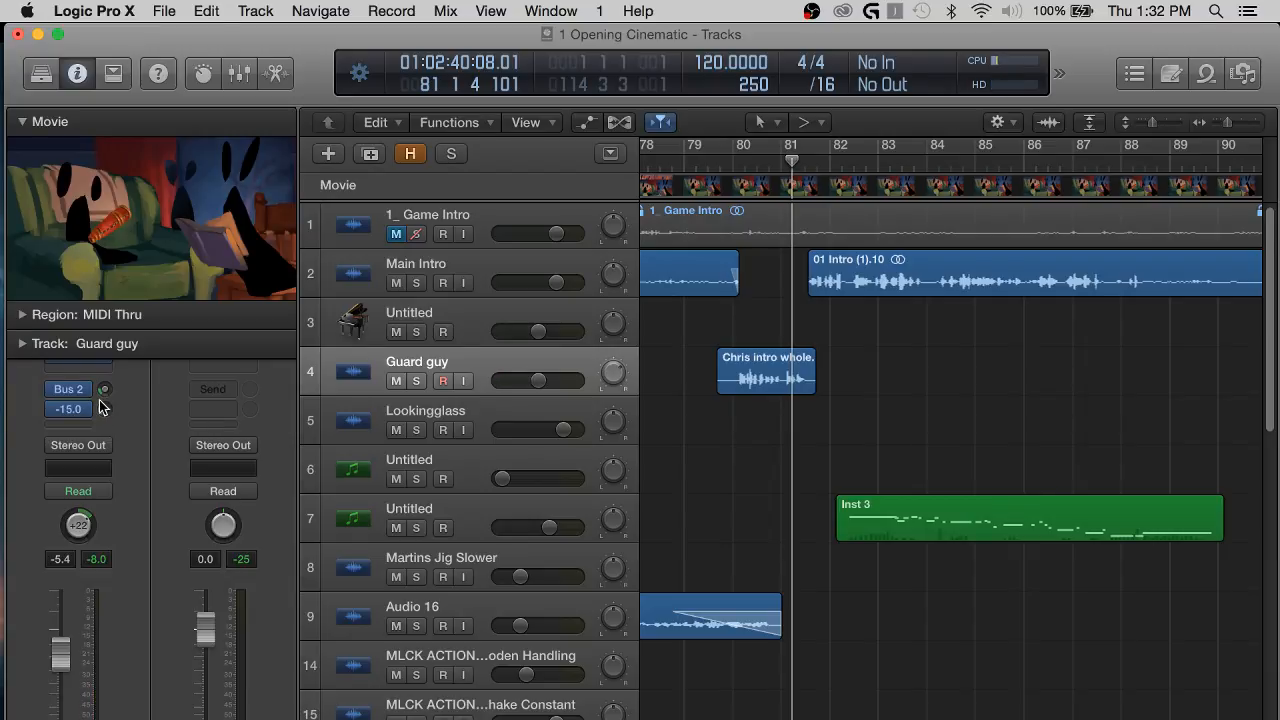
click(672, 162)
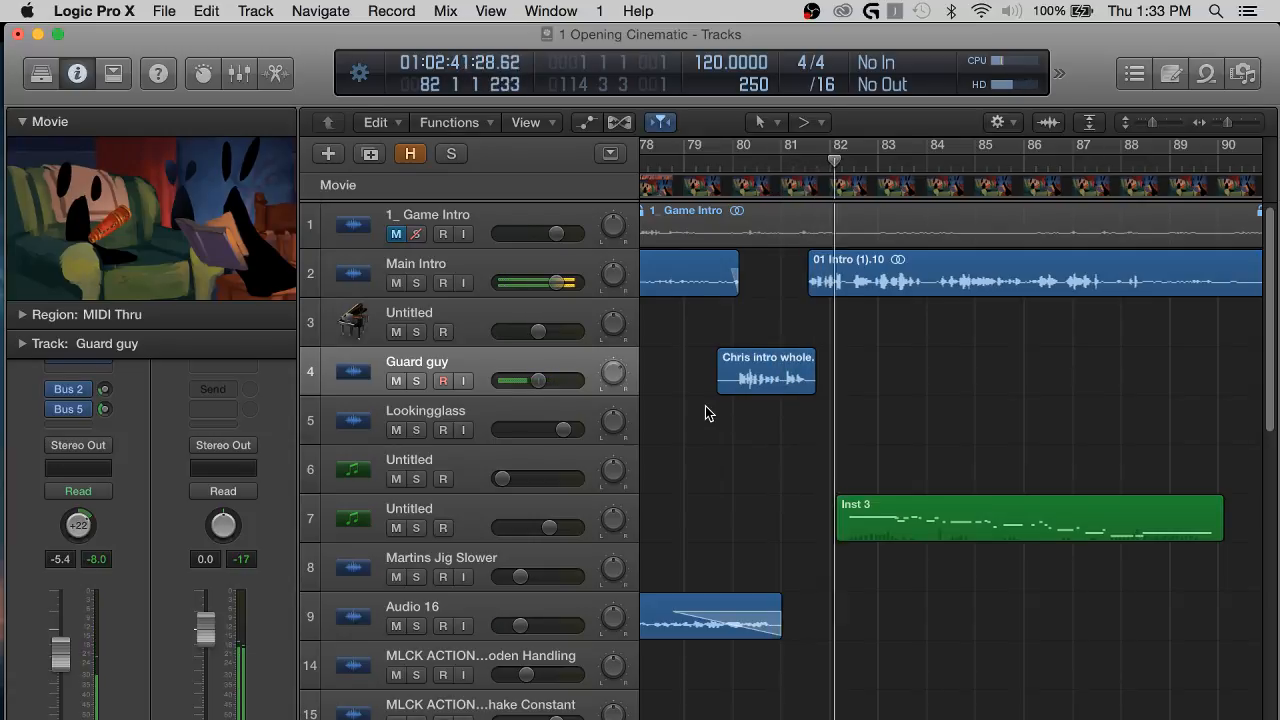
Select the Main Intro track during playback and set its Bus 5 send to -18.5 dB.
scroll(849, 300, right, 4)
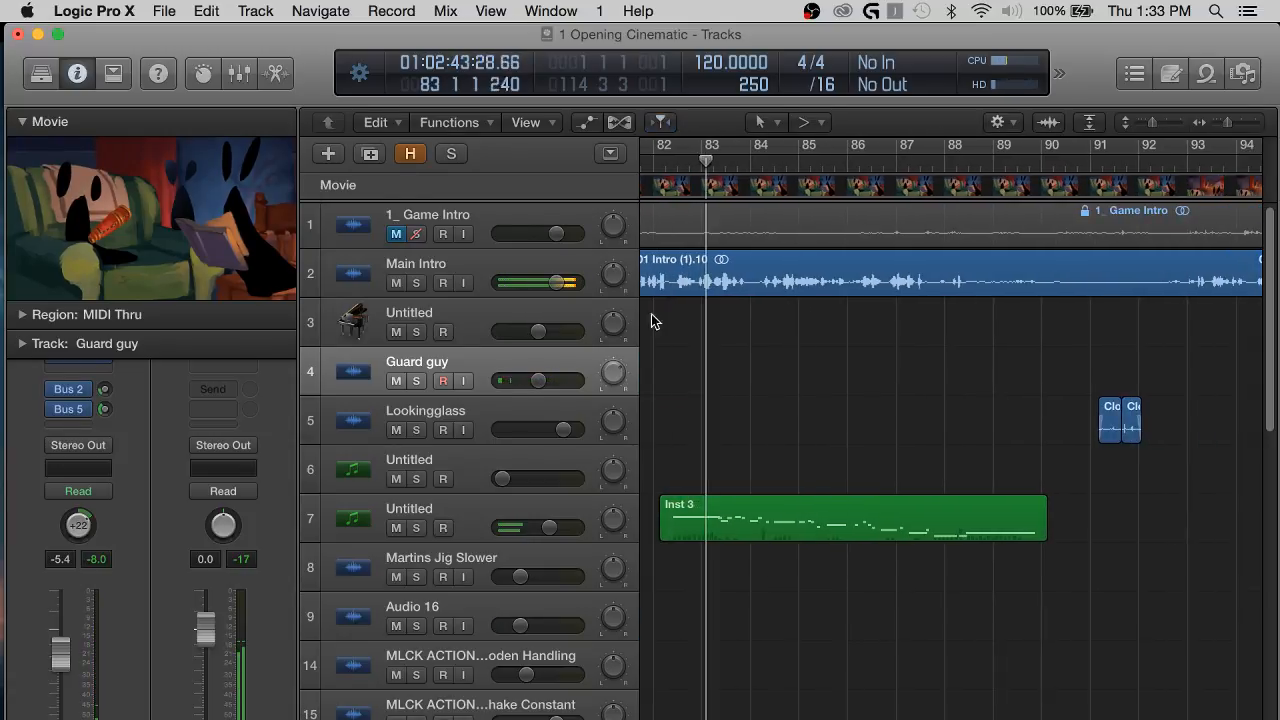
click(529, 262)
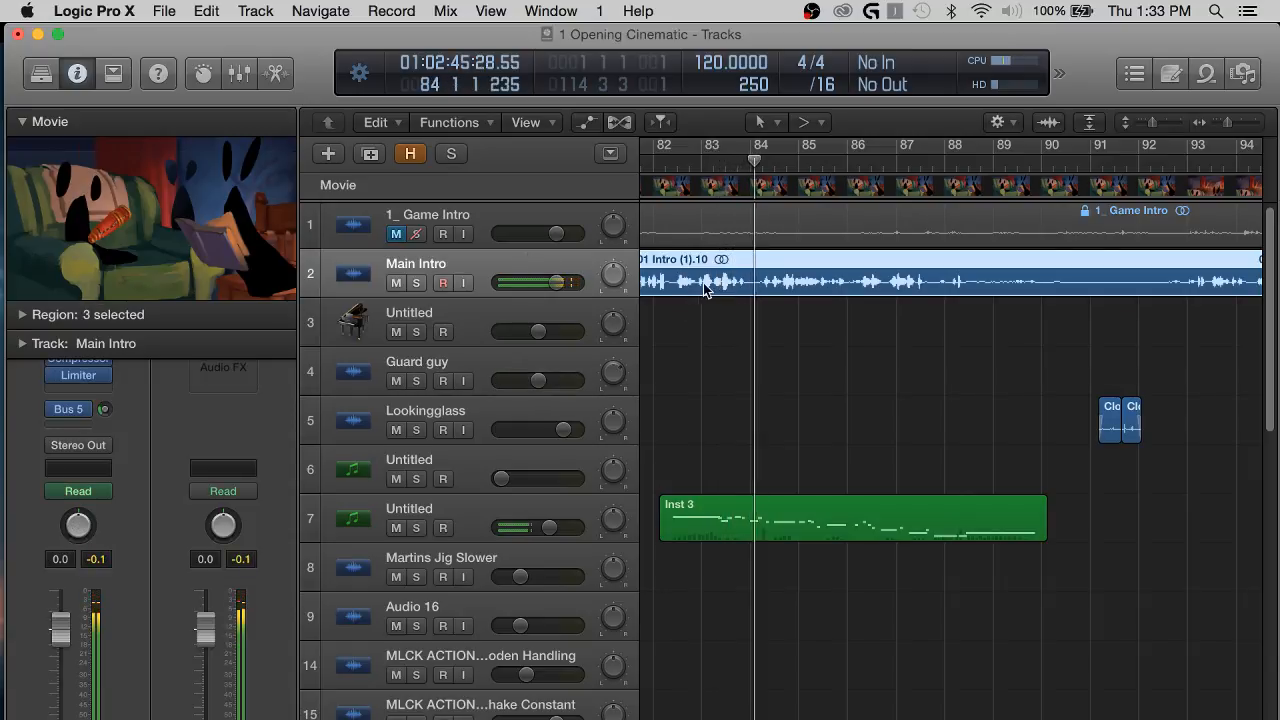
click(103, 411)
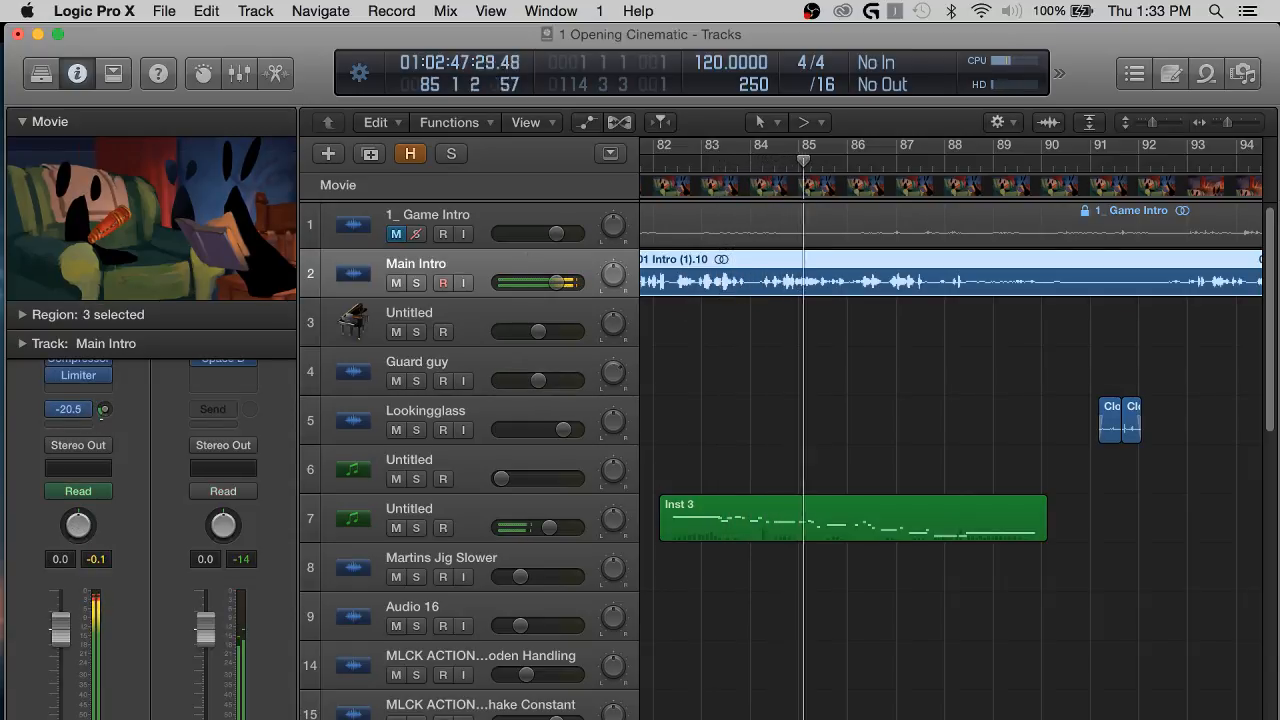
drag(101, 413, 104, 408)
click(814, 363)
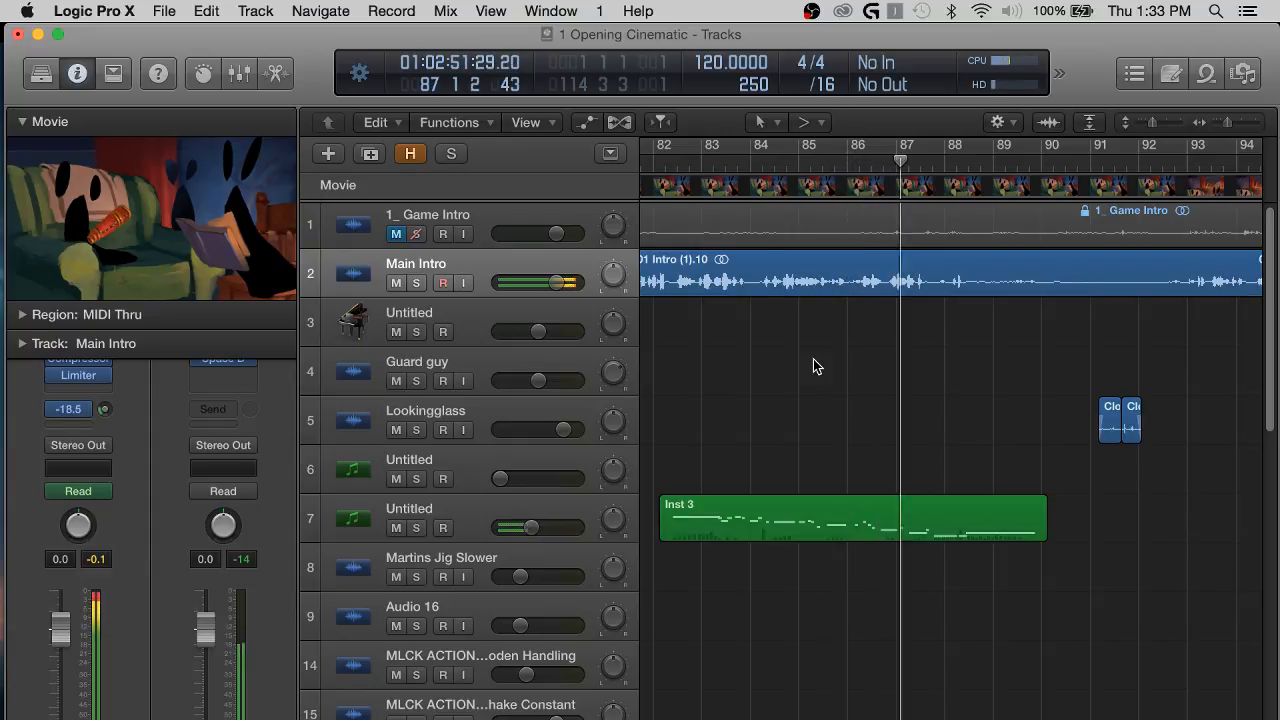
Listen to the Lookingglass track's clips around bar 91 with the track selected, stop playback and save the project.
key(super+Left)
key(super+Left)
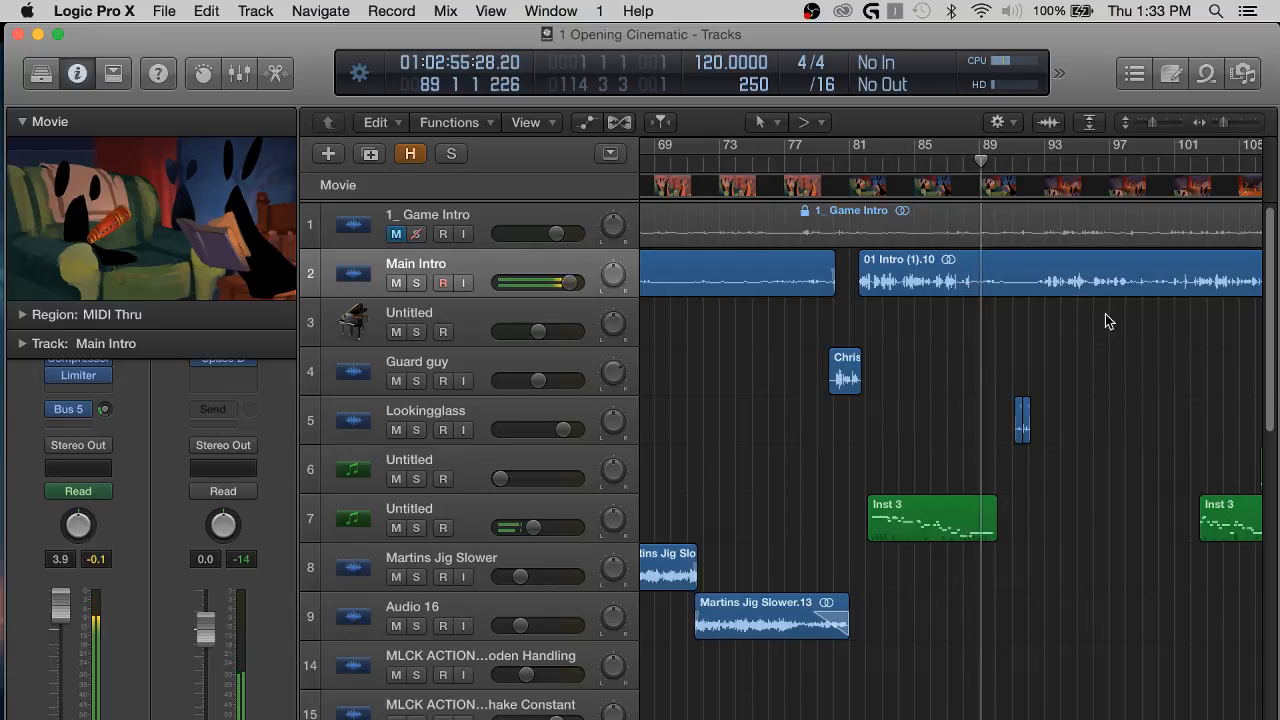
scroll(1114, 319, right, 4)
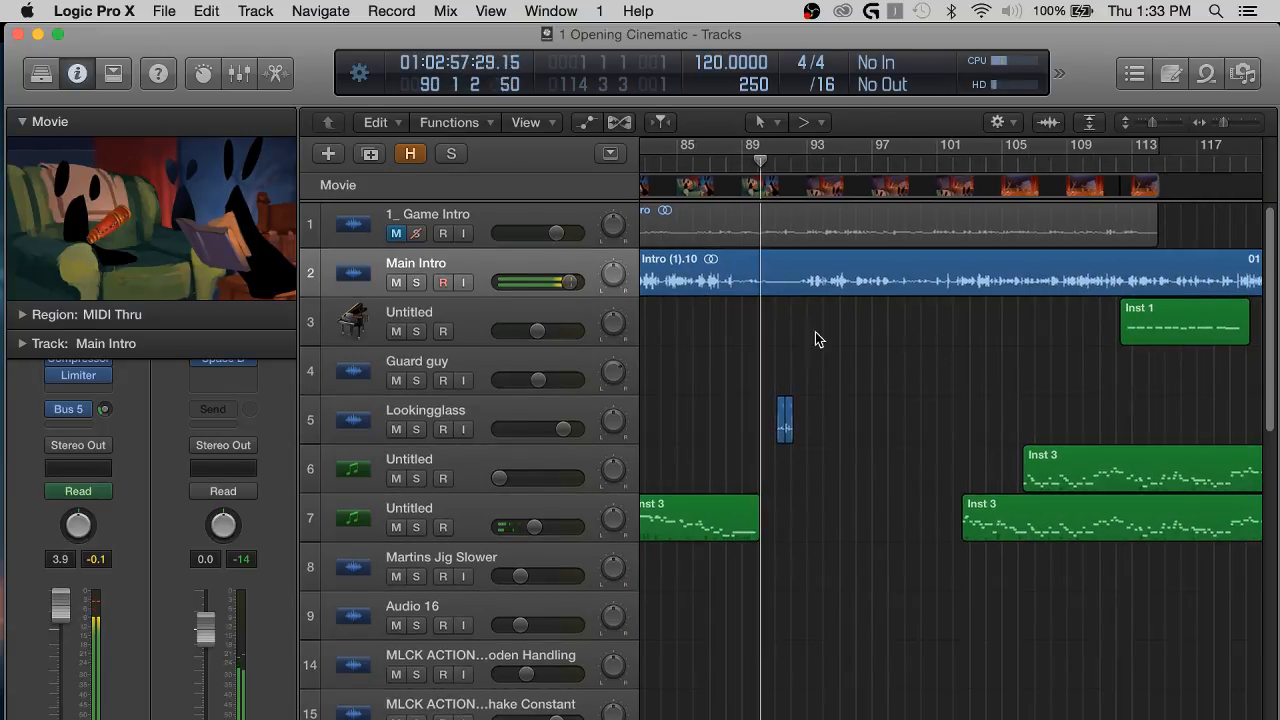
click(500, 410)
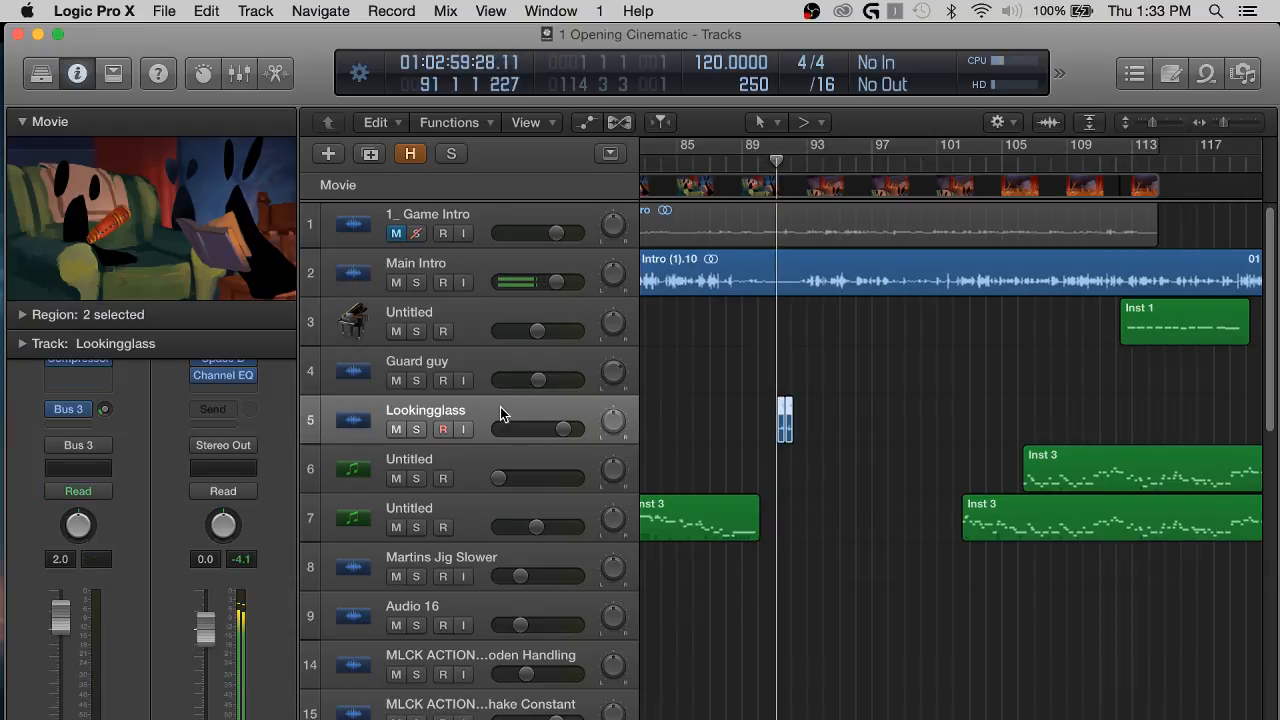
click(927, 342)
scroll(928, 342, right, 6)
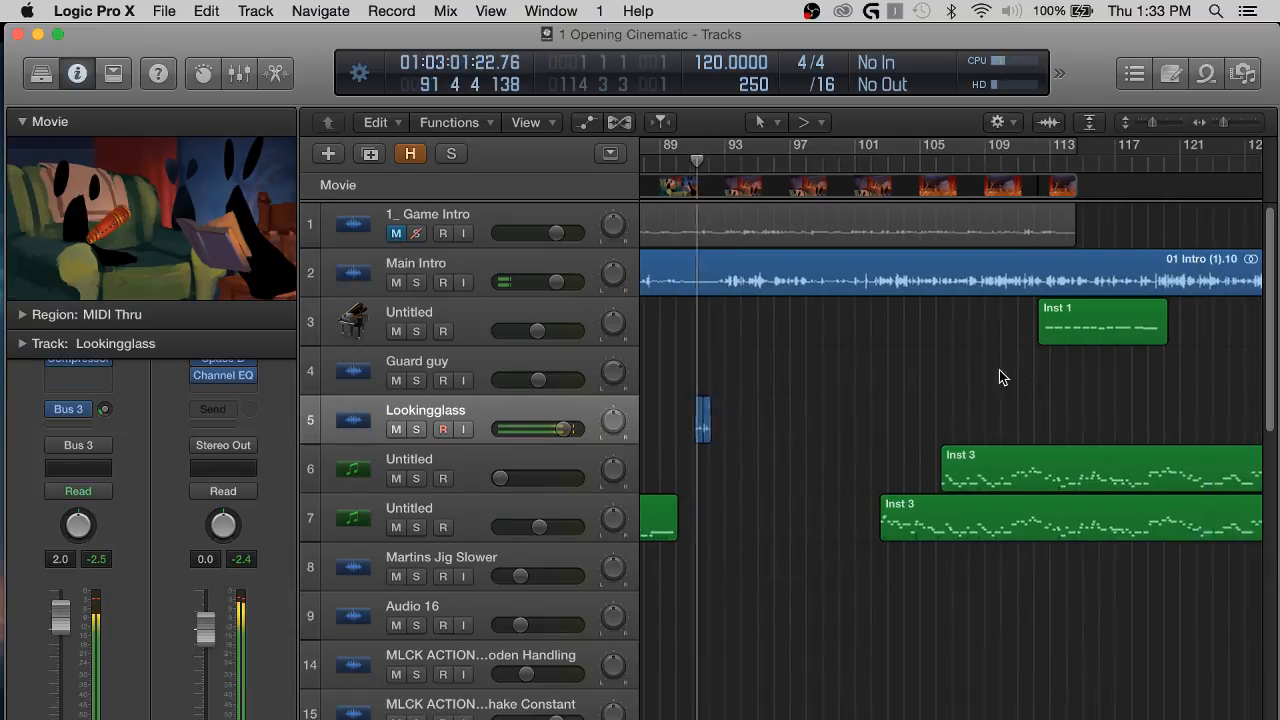
key(space)
key(super+s)
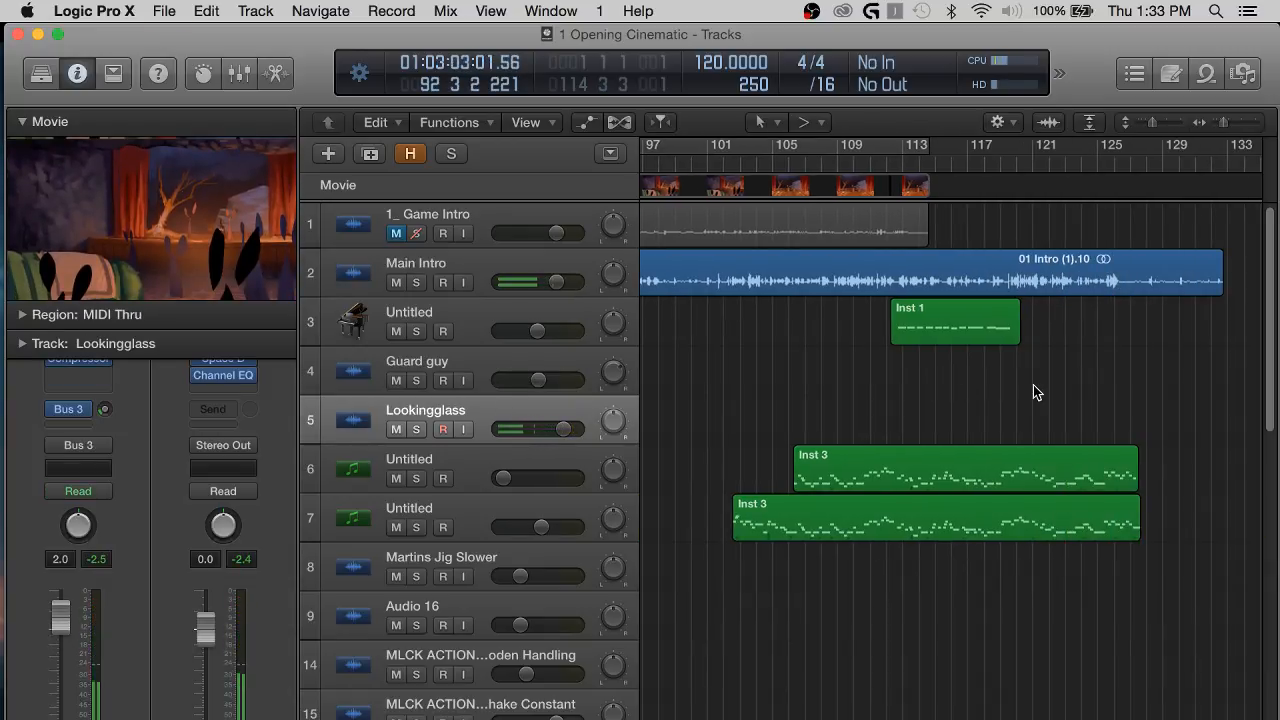
Extend the cycle range to bar 133 so it covers the end of the Main Intro dialogue.
key(super+Left)
key(super+Left)
key(super+Left)
click(772, 143)
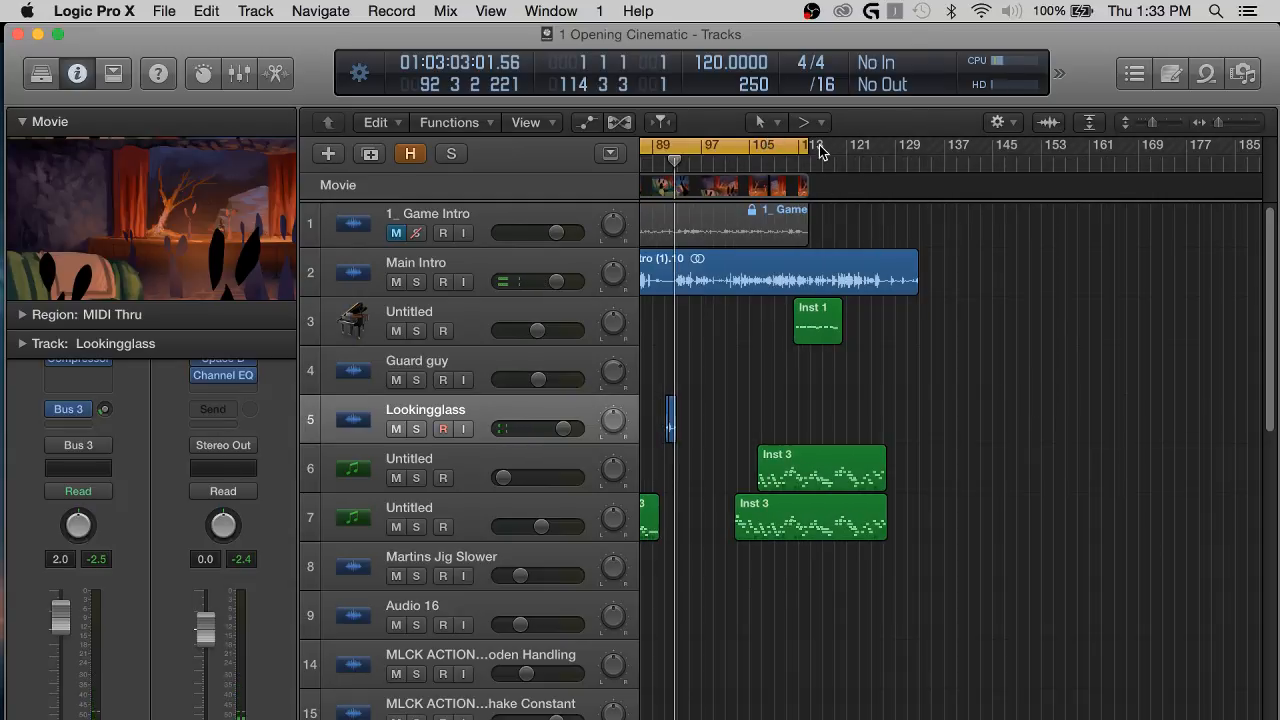
drag(810, 143, 918, 145)
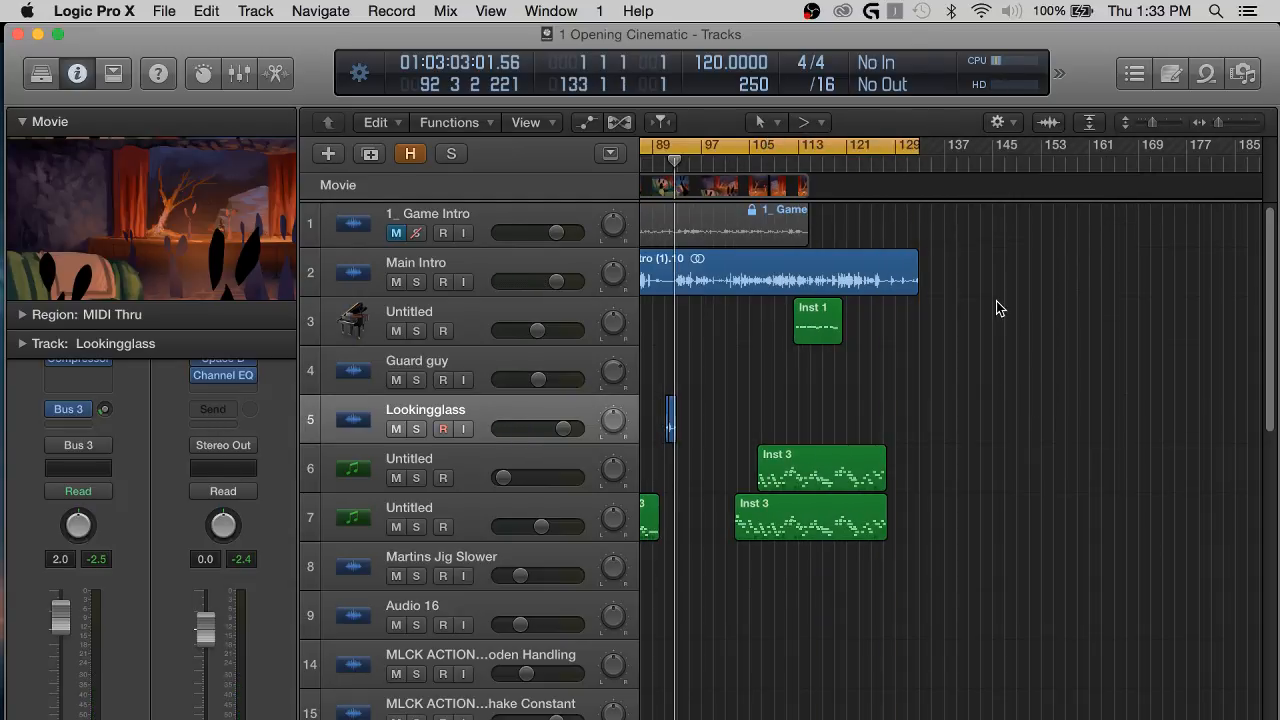
Return the playhead to the project start and check the cycle range's end against the end of the last Main Intro region.
key(Return)
scroll(984, 301, right, 10)
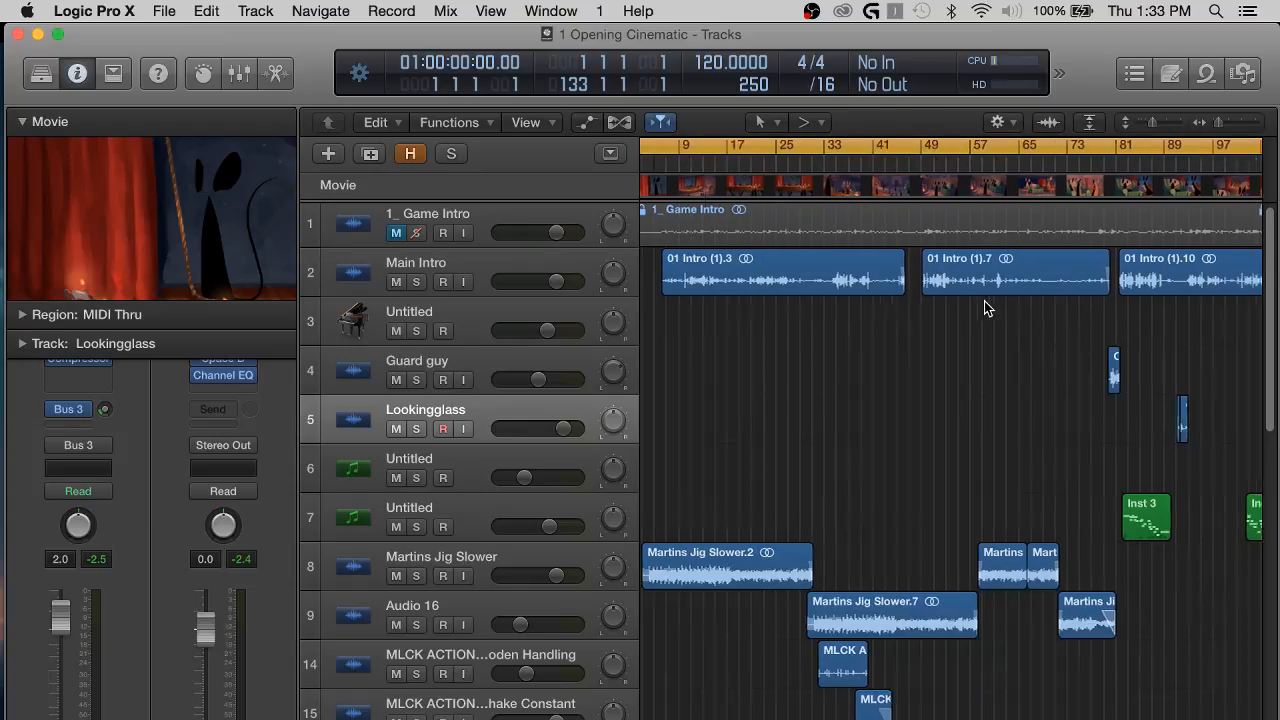
key(super+Right)
key(super+Right)
key(super+Right)
key(super+Right)
key(super+Right)
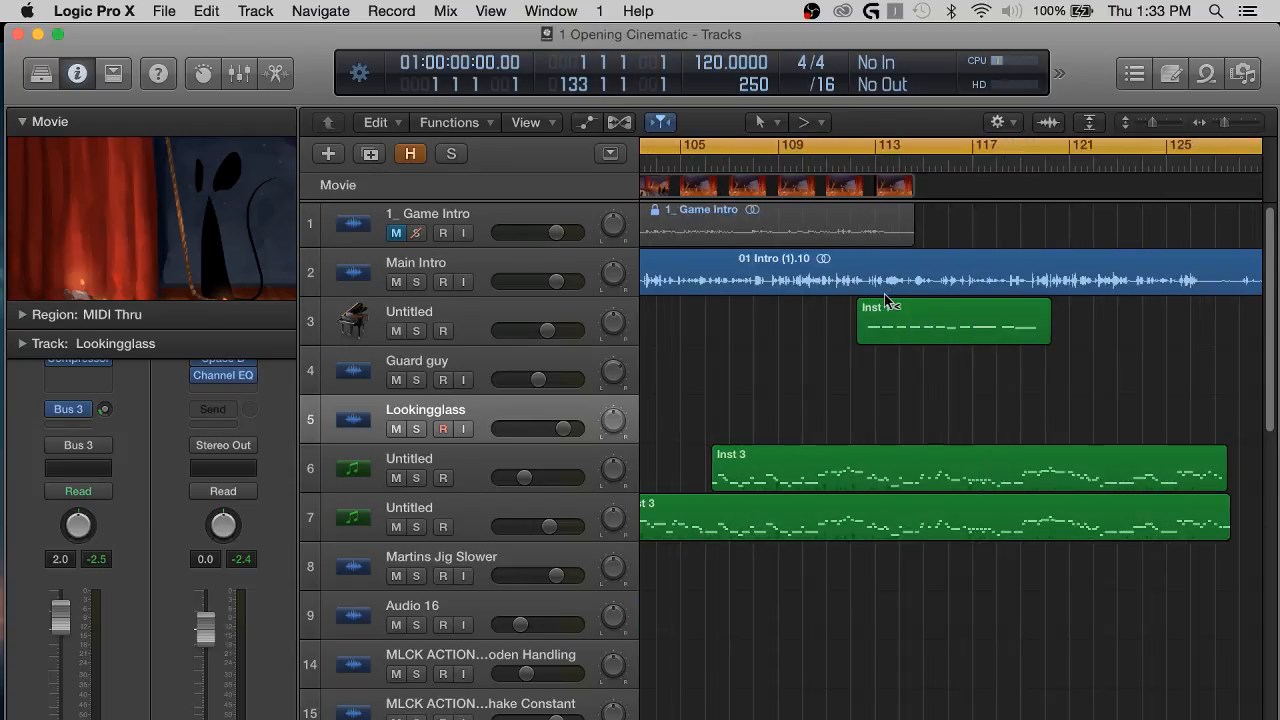
scroll(884, 295, right, 5)
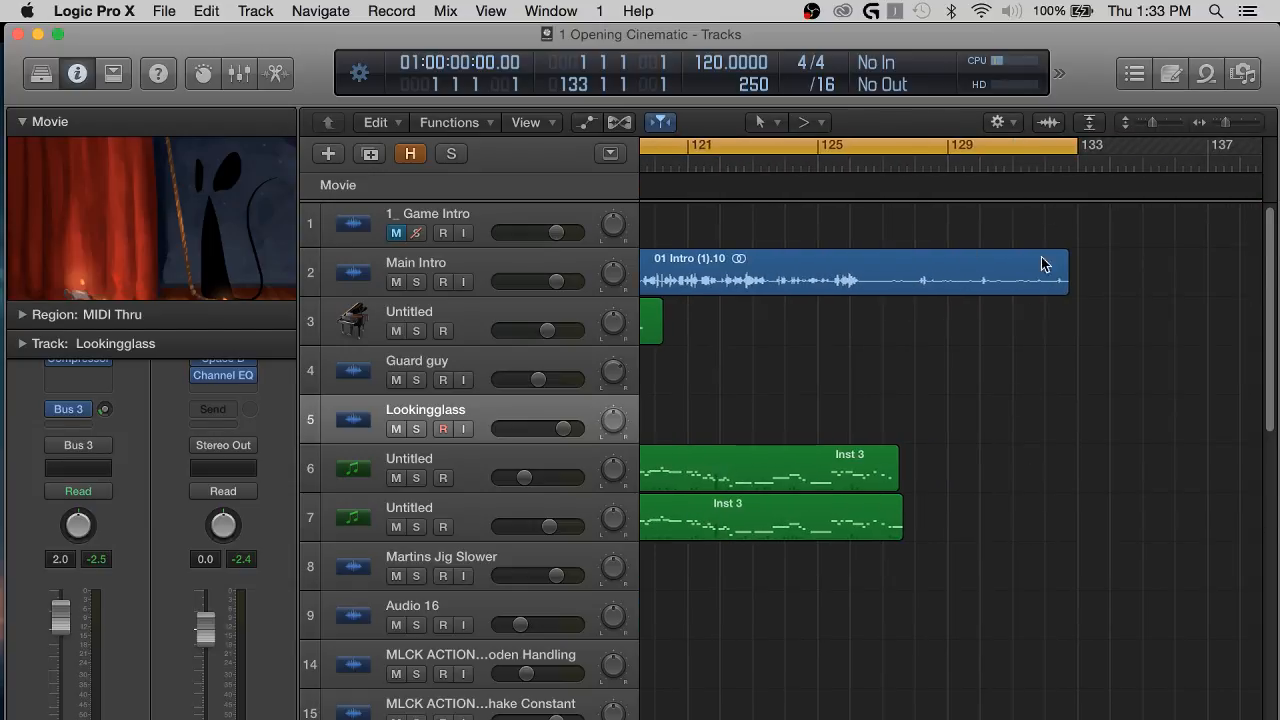
drag(1077, 145, 1077, 145)
key(super+Left)
key(super+Left)
key(super+Left)
key(super+Left)
key(super+Left)
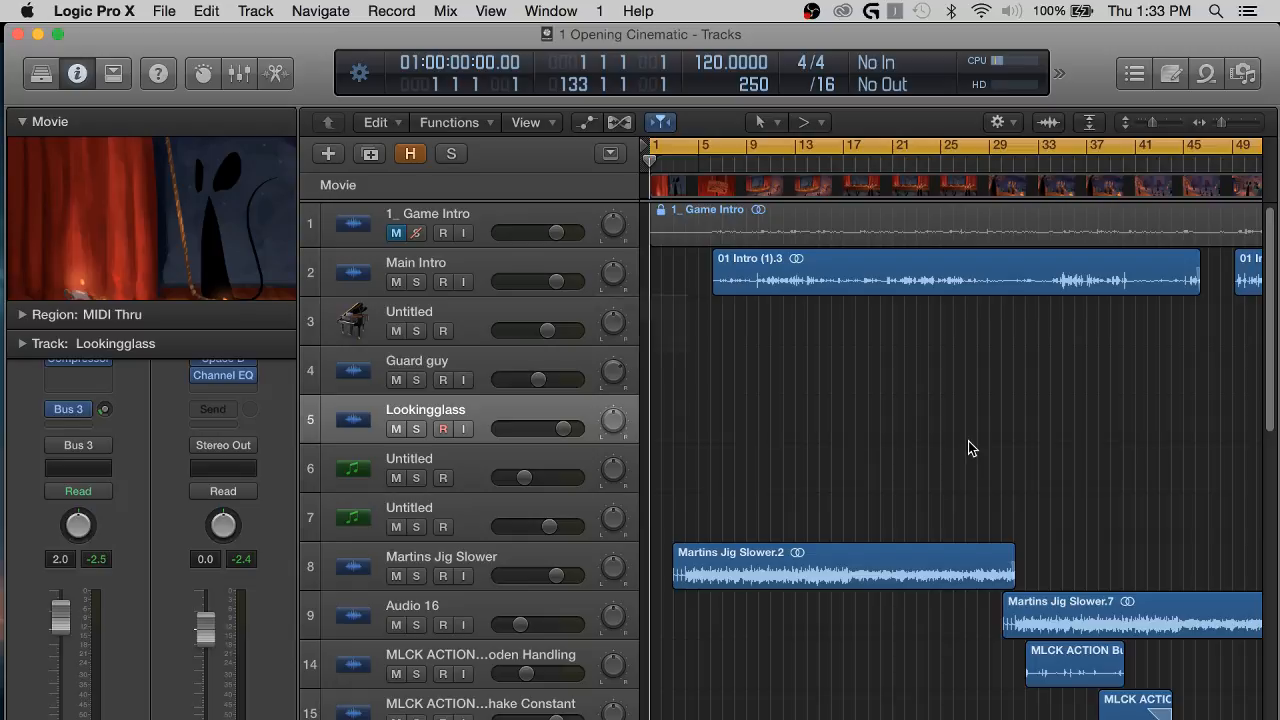
Set up an MP3 bounce with mono and stereo bit rates of 320 kbps and Highest quality.
key(super+b)
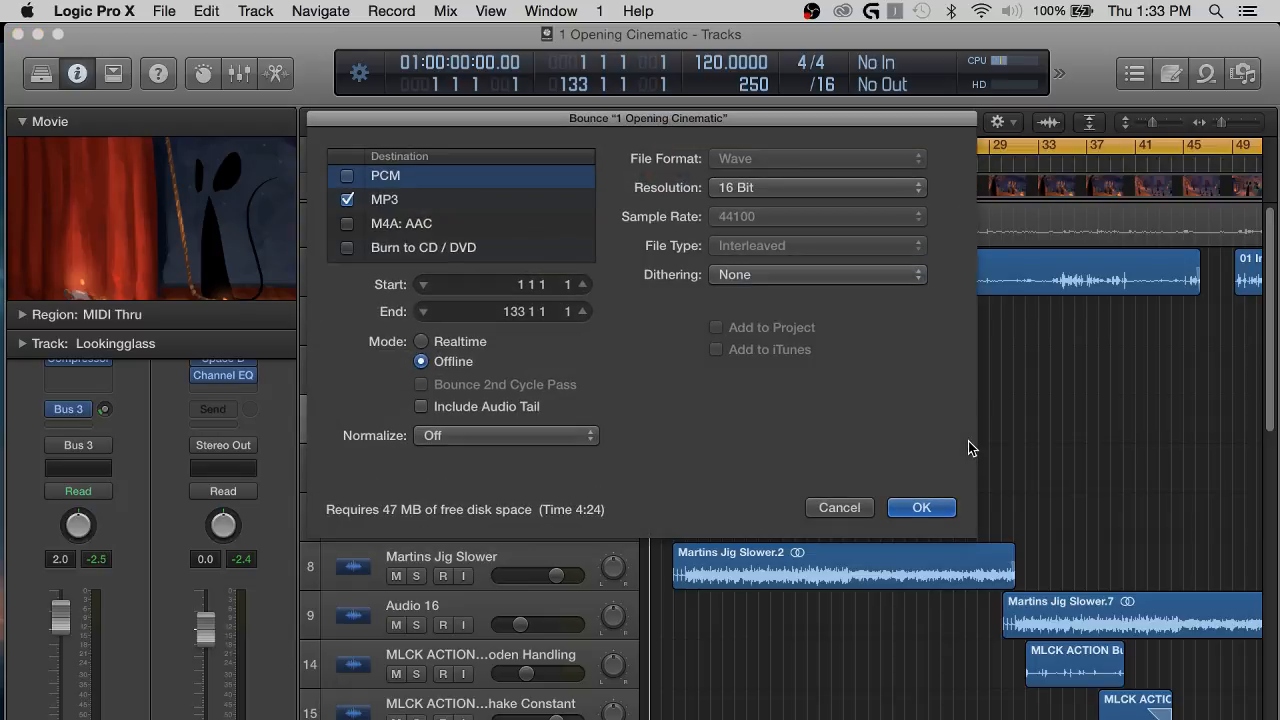
click(348, 200)
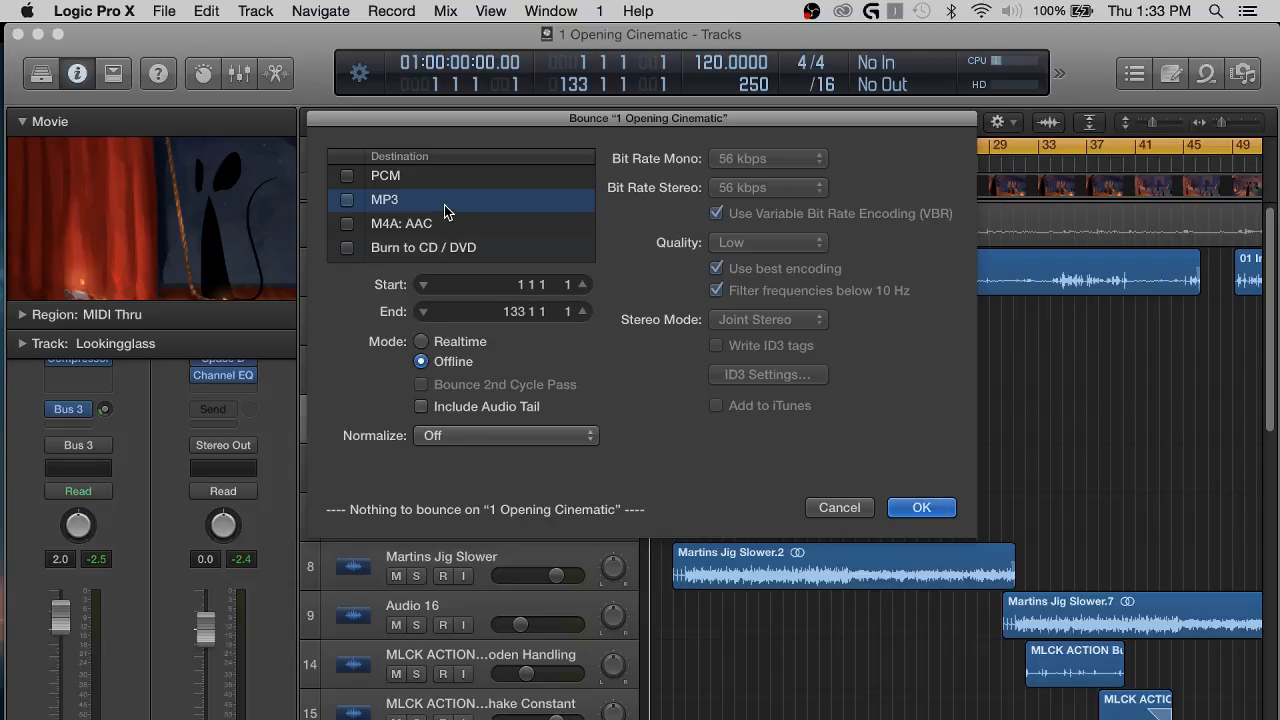
click(348, 201)
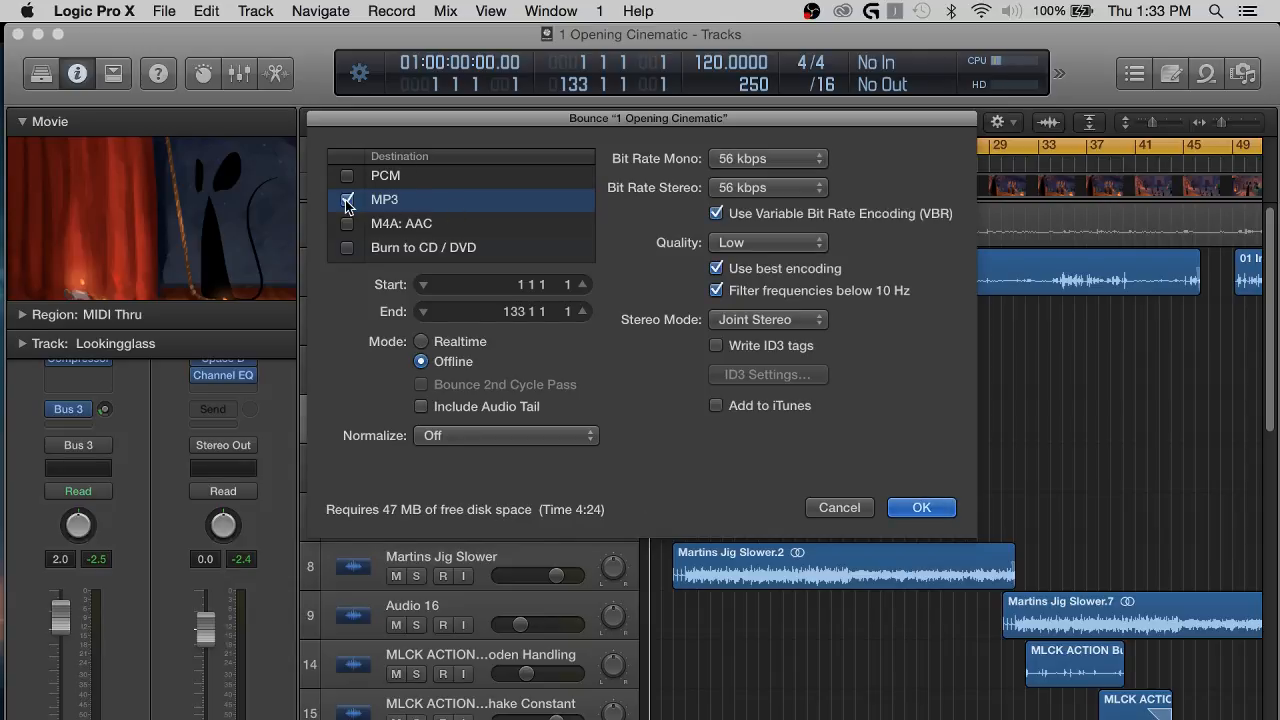
click(766, 158)
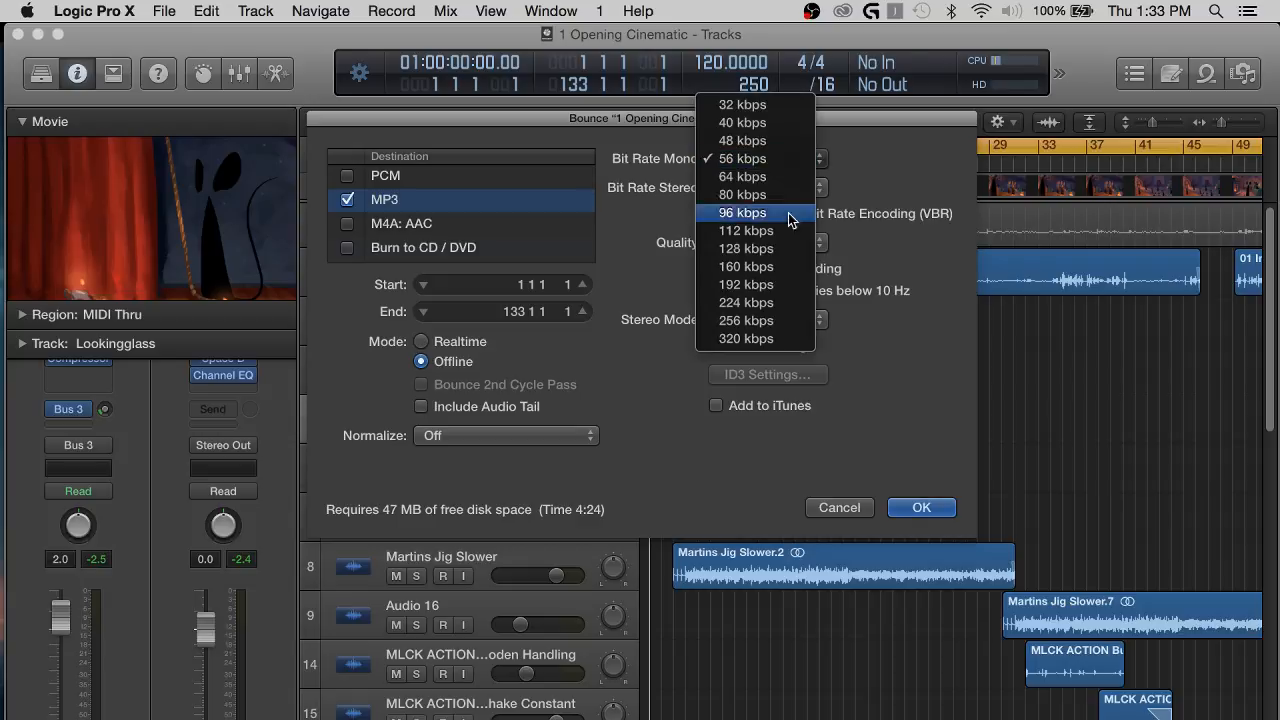
click(800, 339)
click(808, 188)
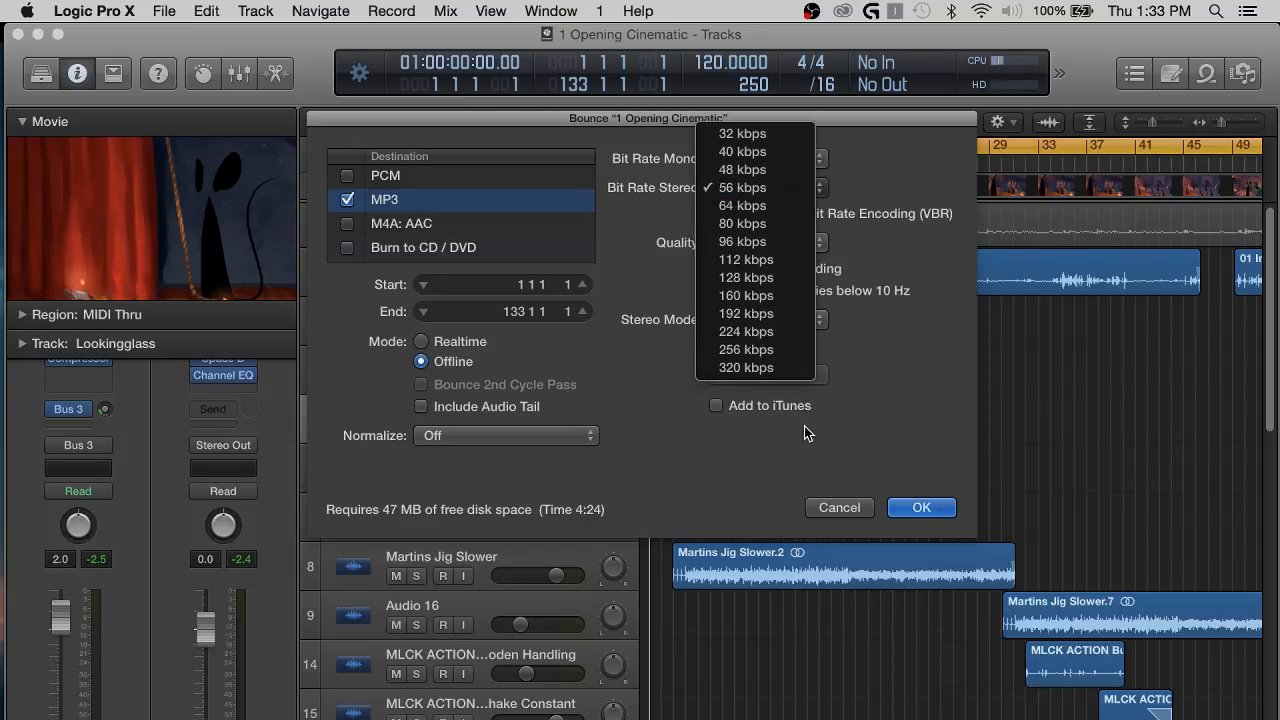
click(760, 367)
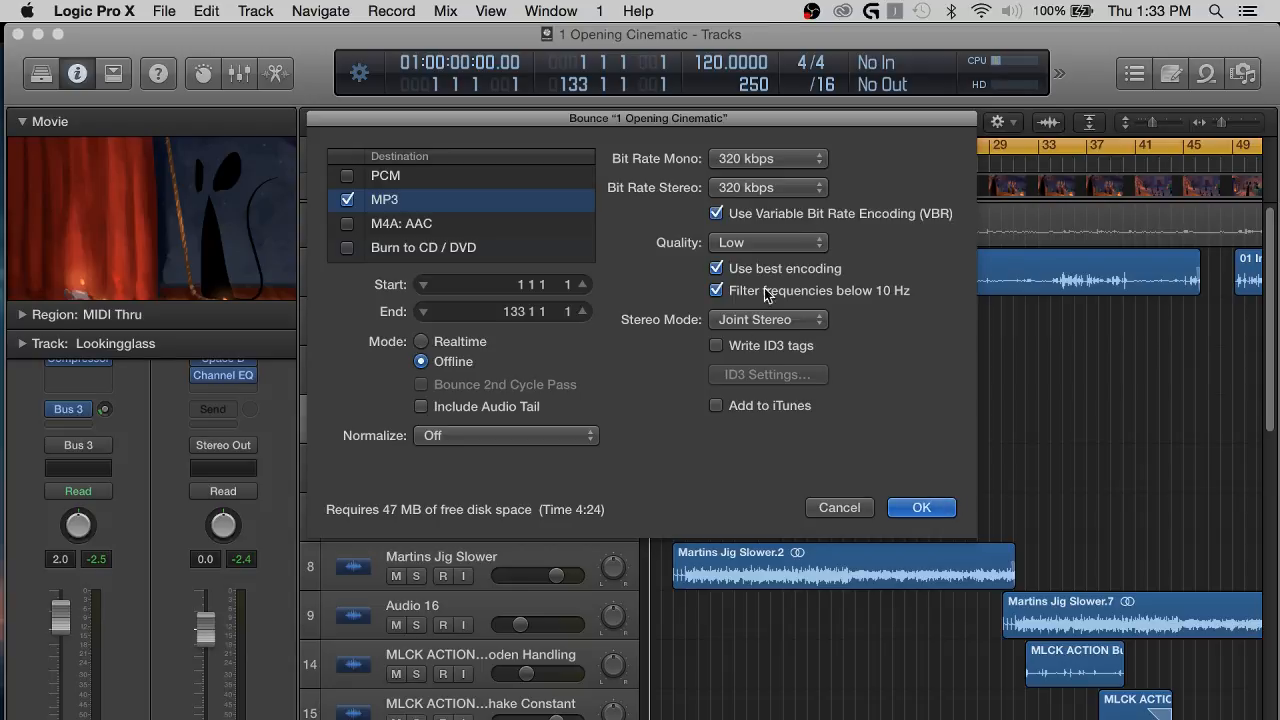
click(772, 251)
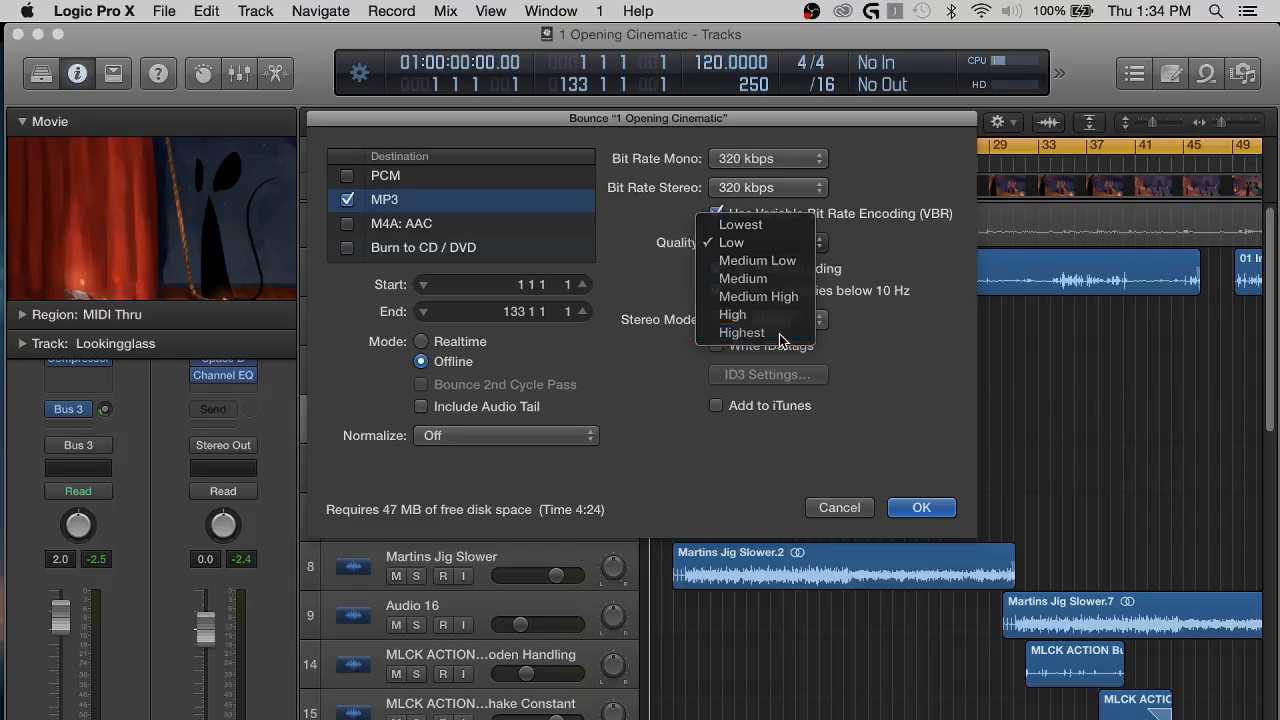
click(779, 334)
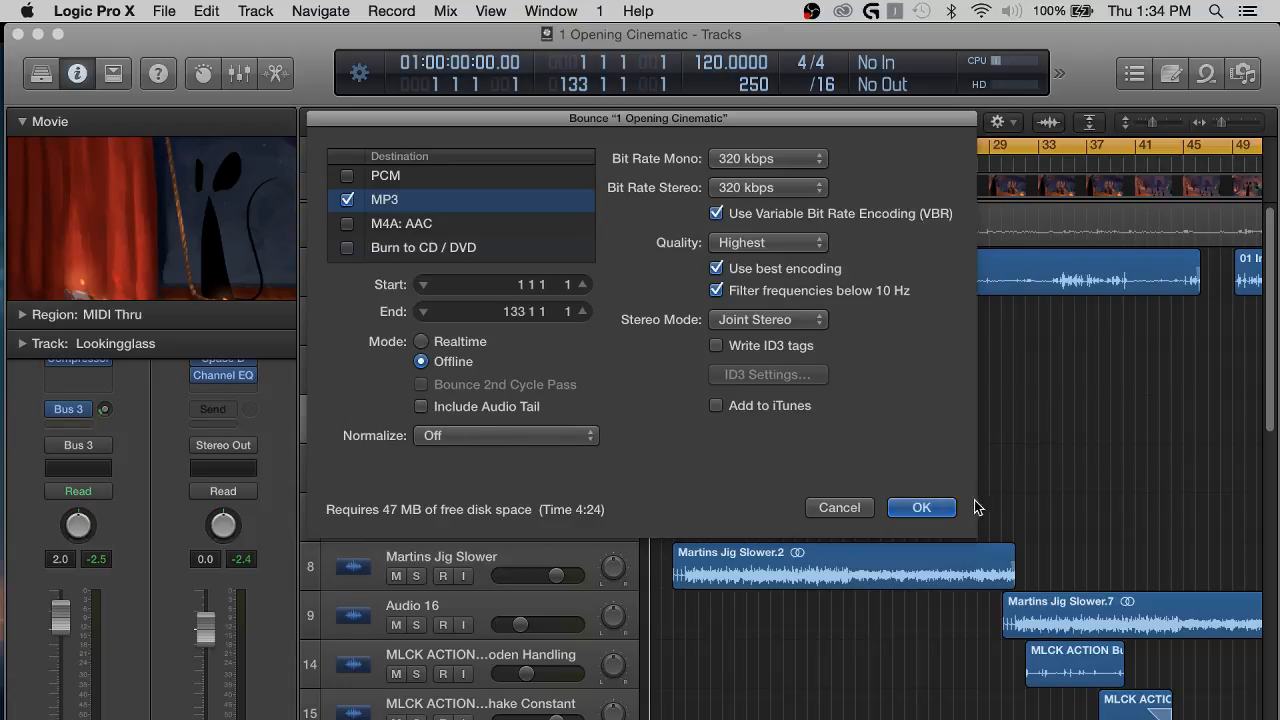
Bounce the mix into the 1 Opening Cinematic project's Bounces folder, adding "test" to the end of the file name.
click(932, 507)
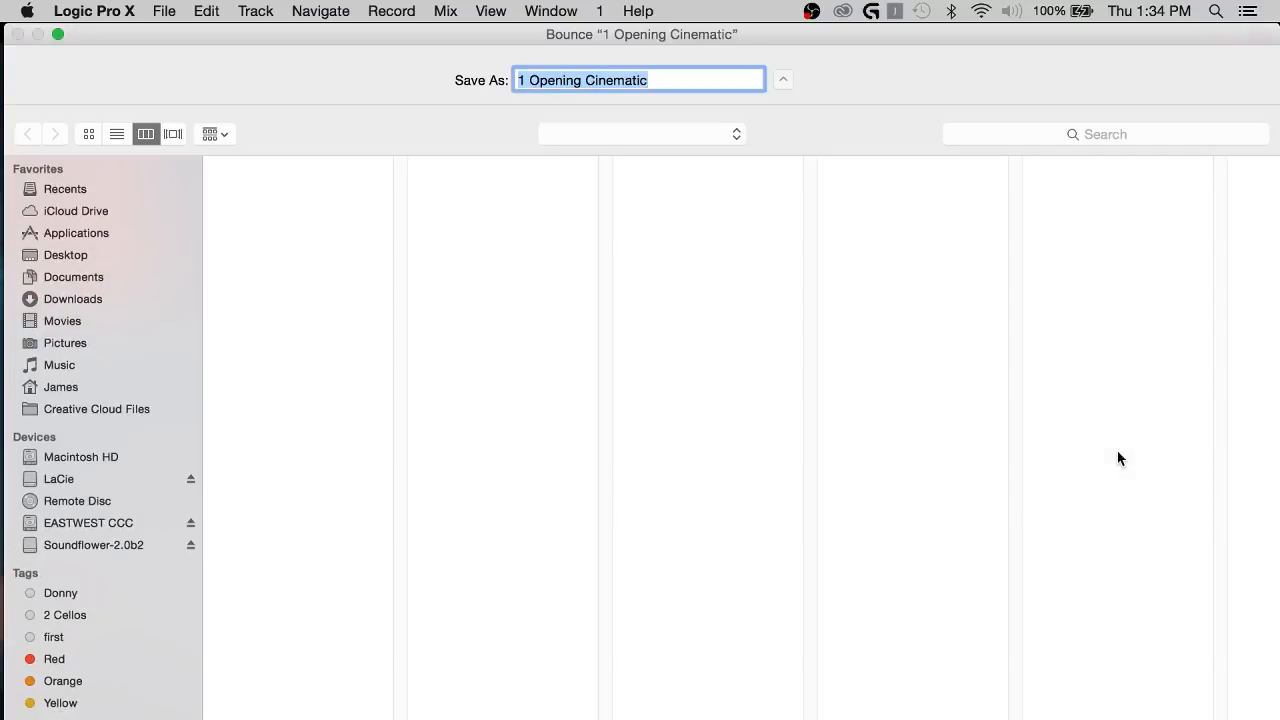
click(960, 202)
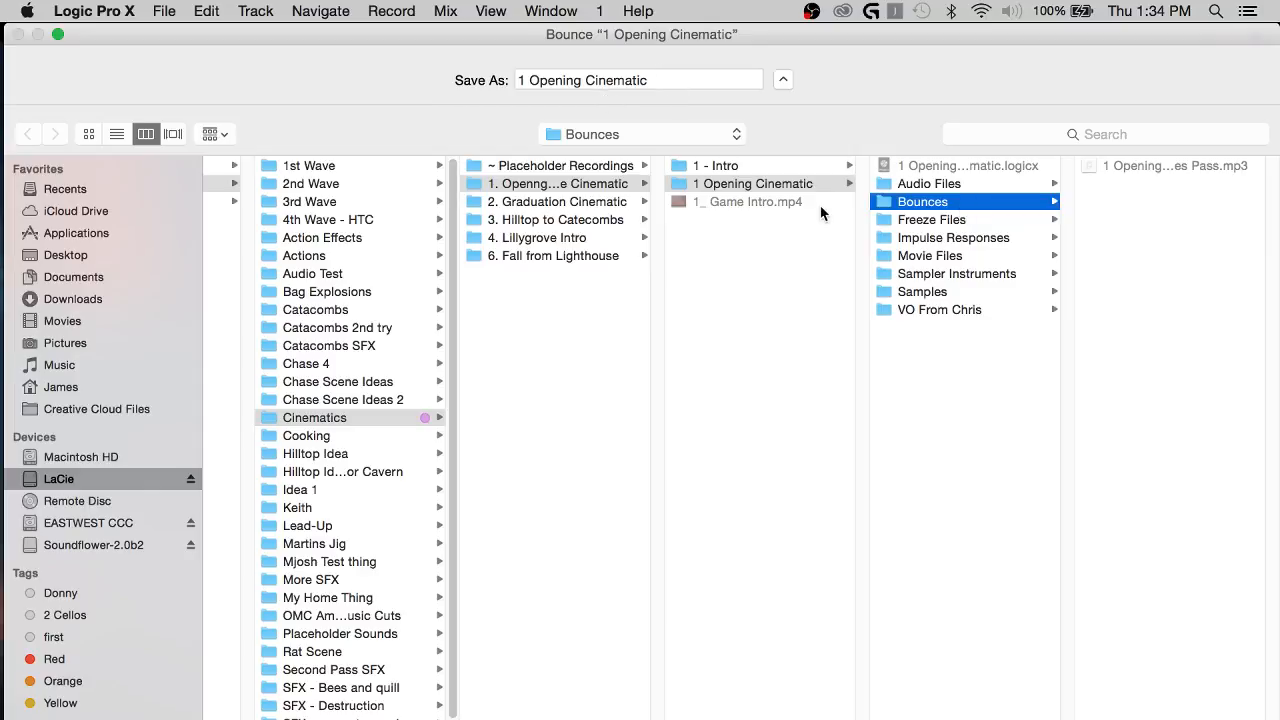
click(701, 84)
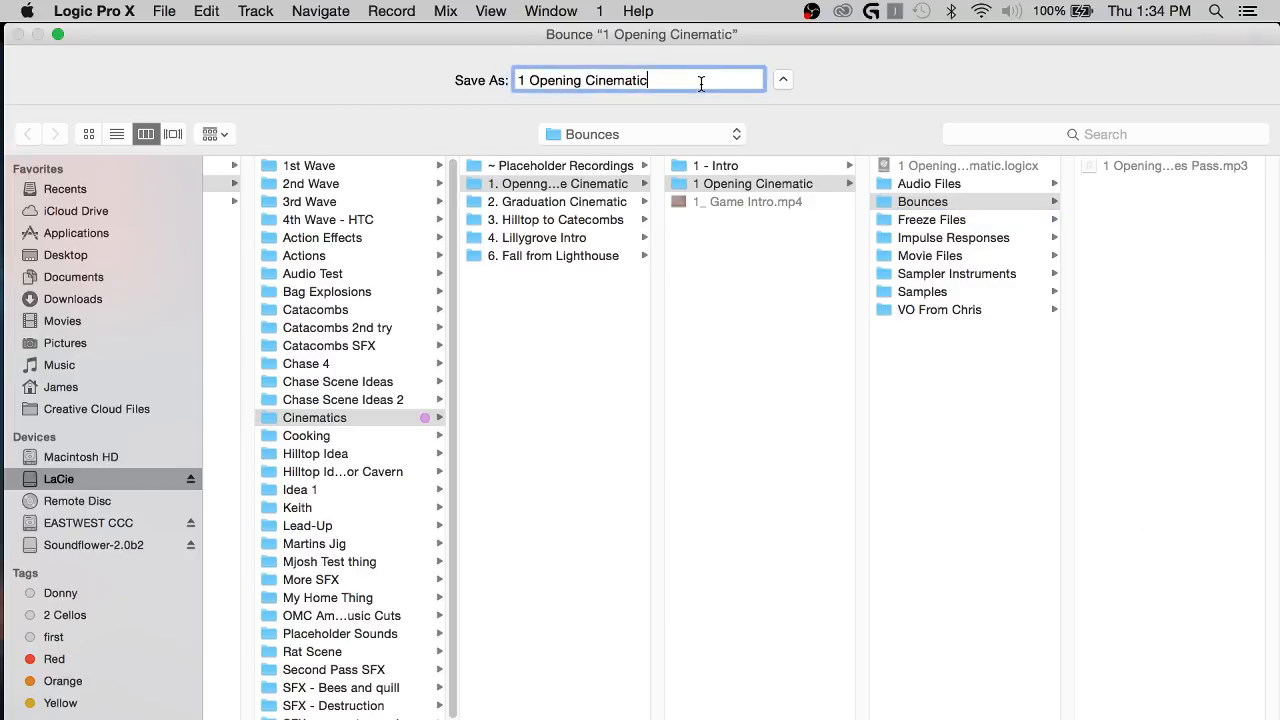
text(test)
key(Return)
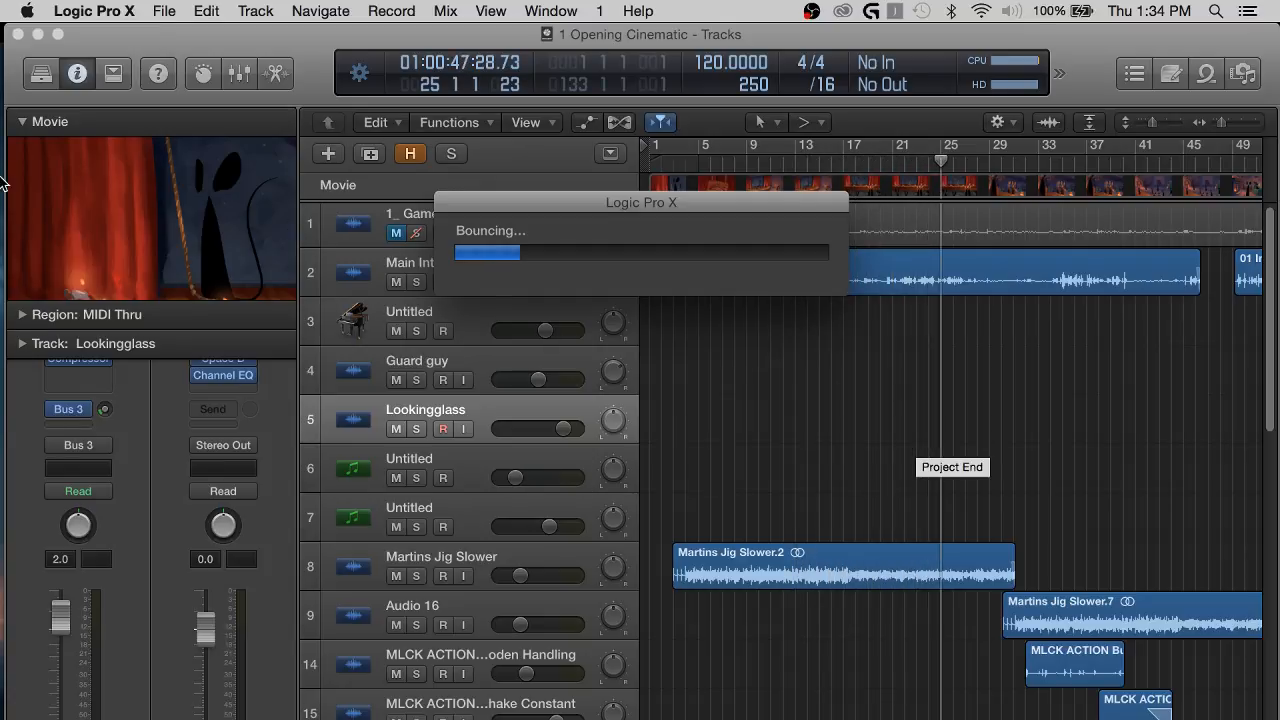
mouse_move(18, 112)
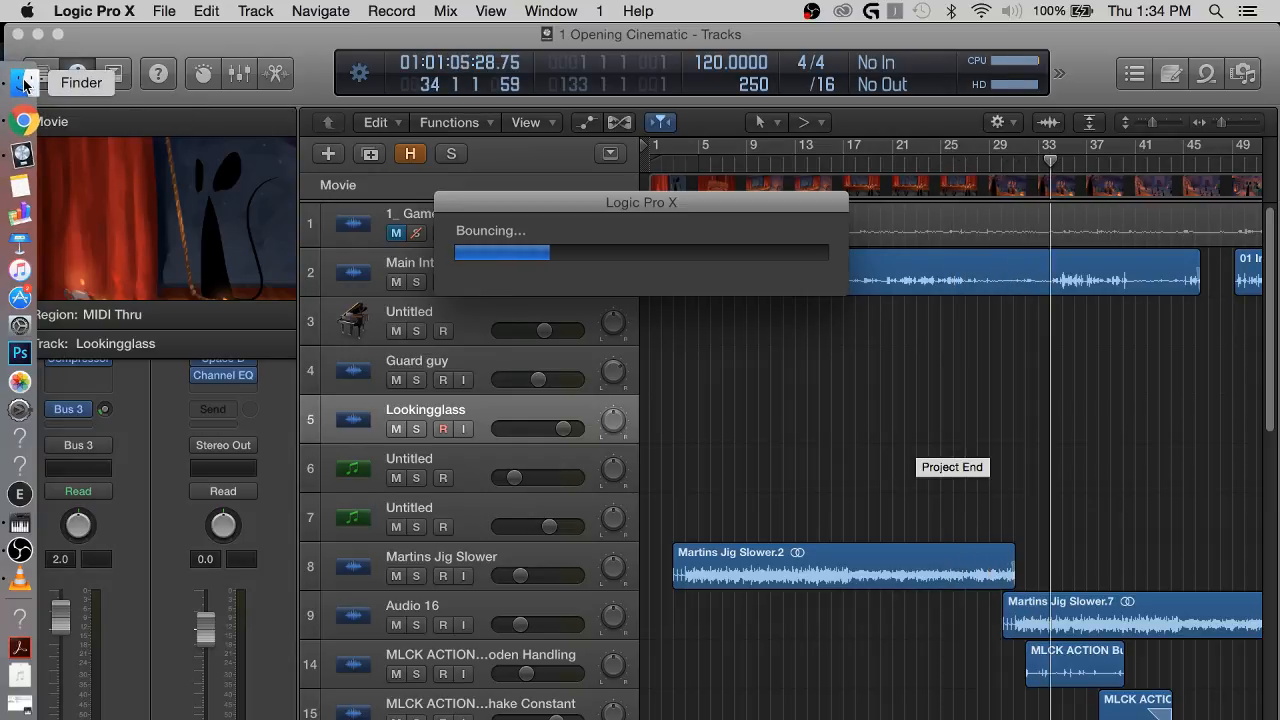
click(24, 82)
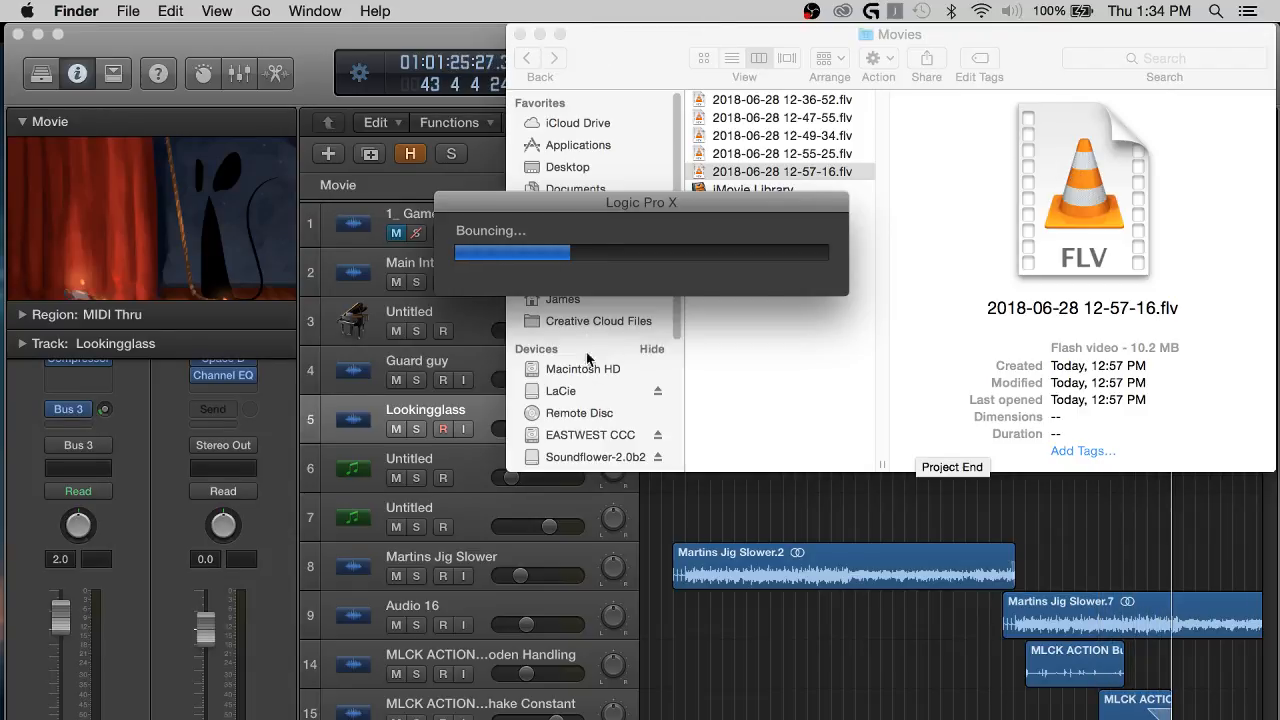
click(519, 35)
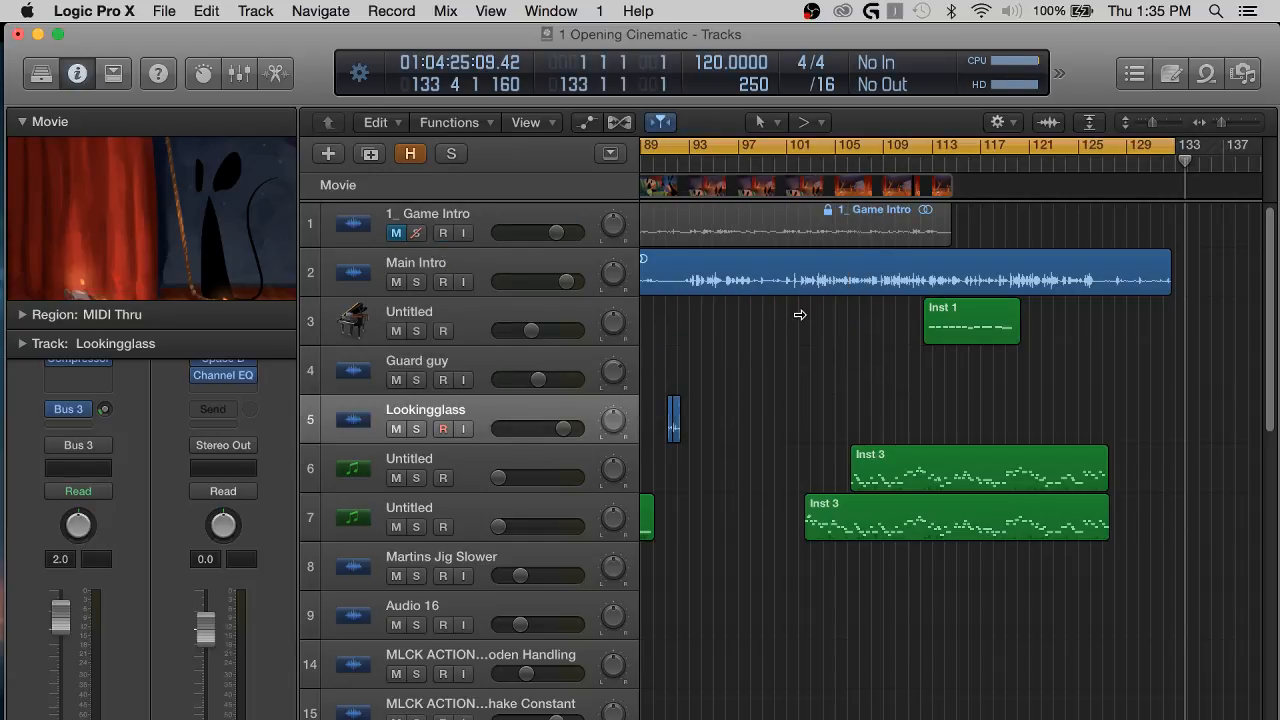
Look over the arrangement of the bounced project, then close the 1 Opening Cinematic project window.
scroll(821, 398, down, 3)
scroll(821, 398, right, 2)
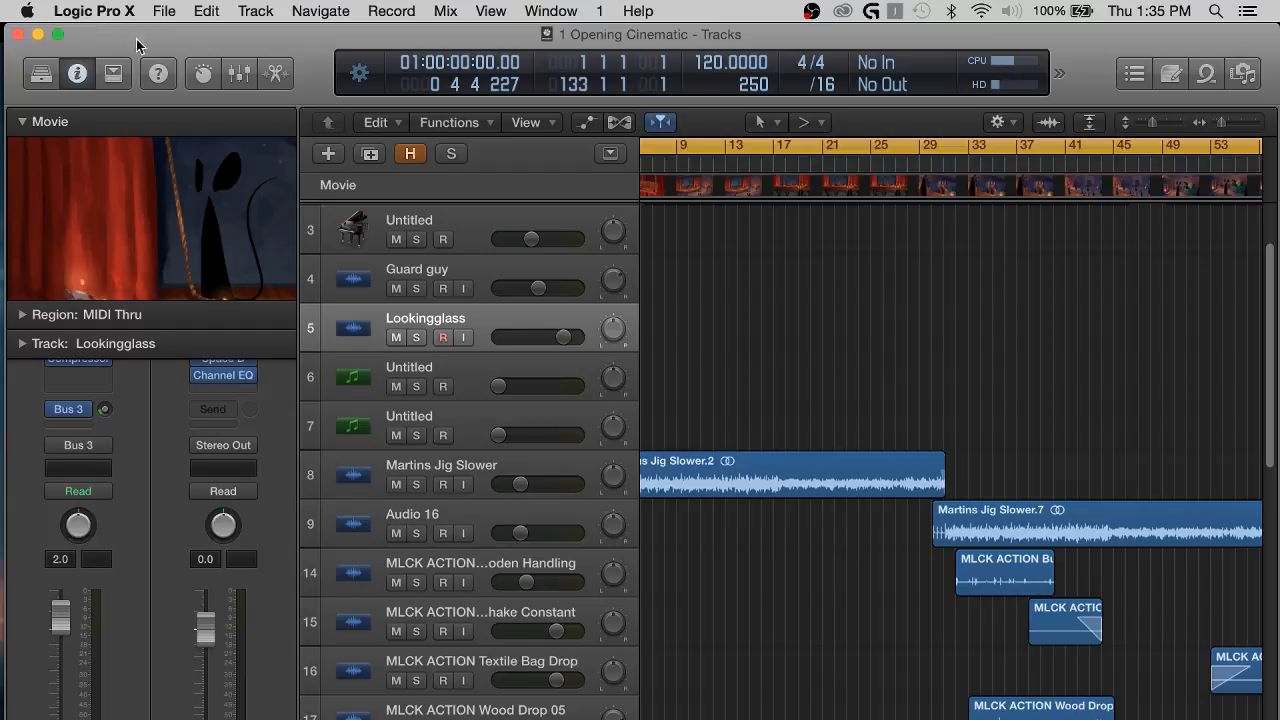
scroll(840, 295, right, 2)
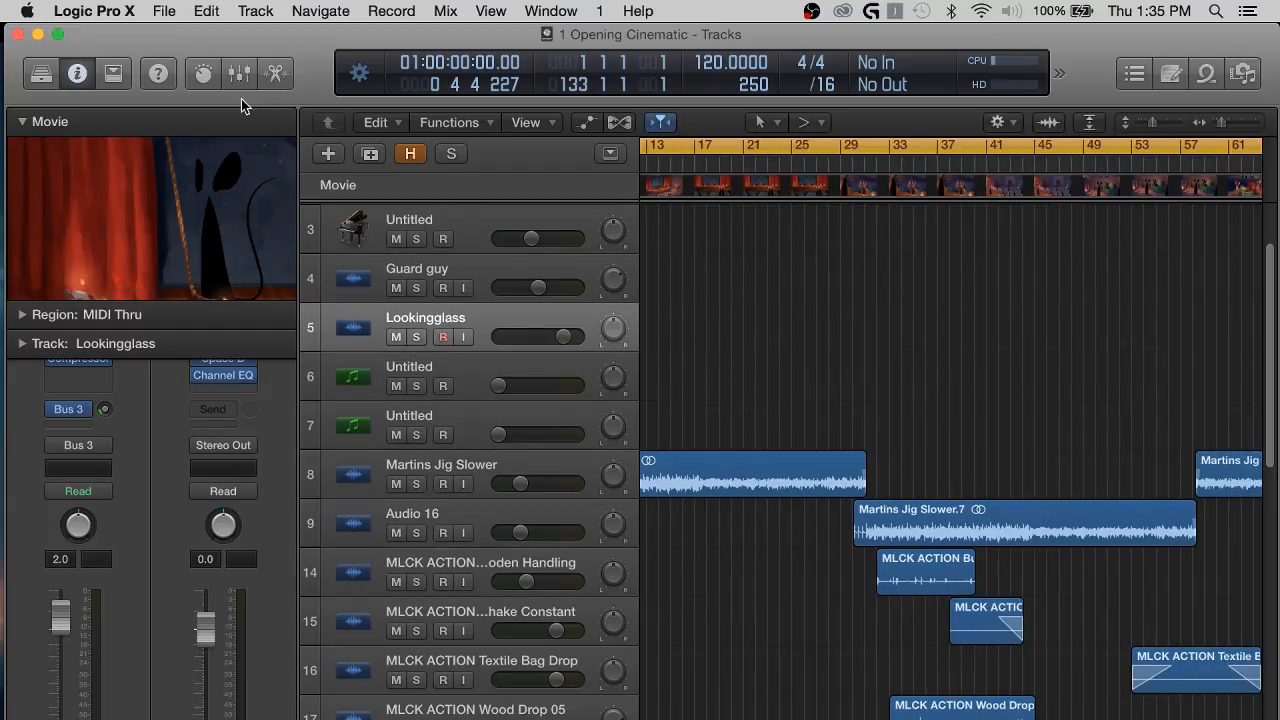
click(15, 34)
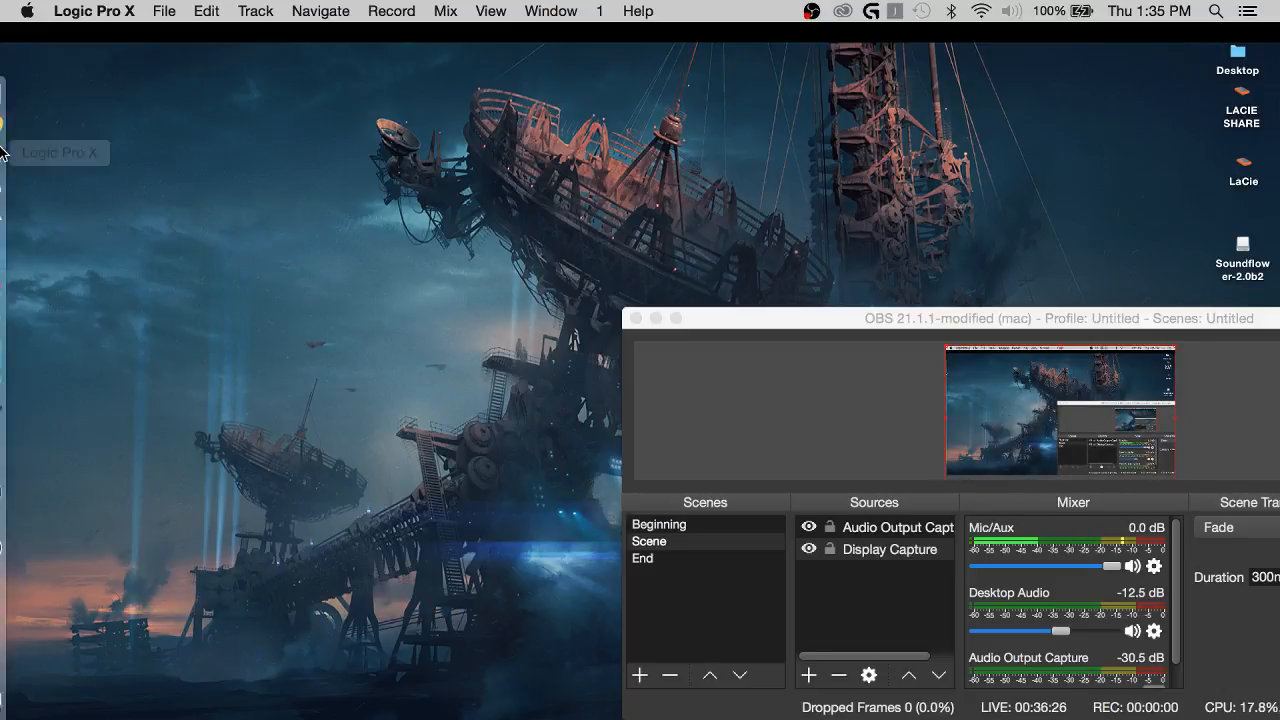
Switch to Finder and open the Cinematics folder inside Redwall on the LaCie drive.
click(18, 92)
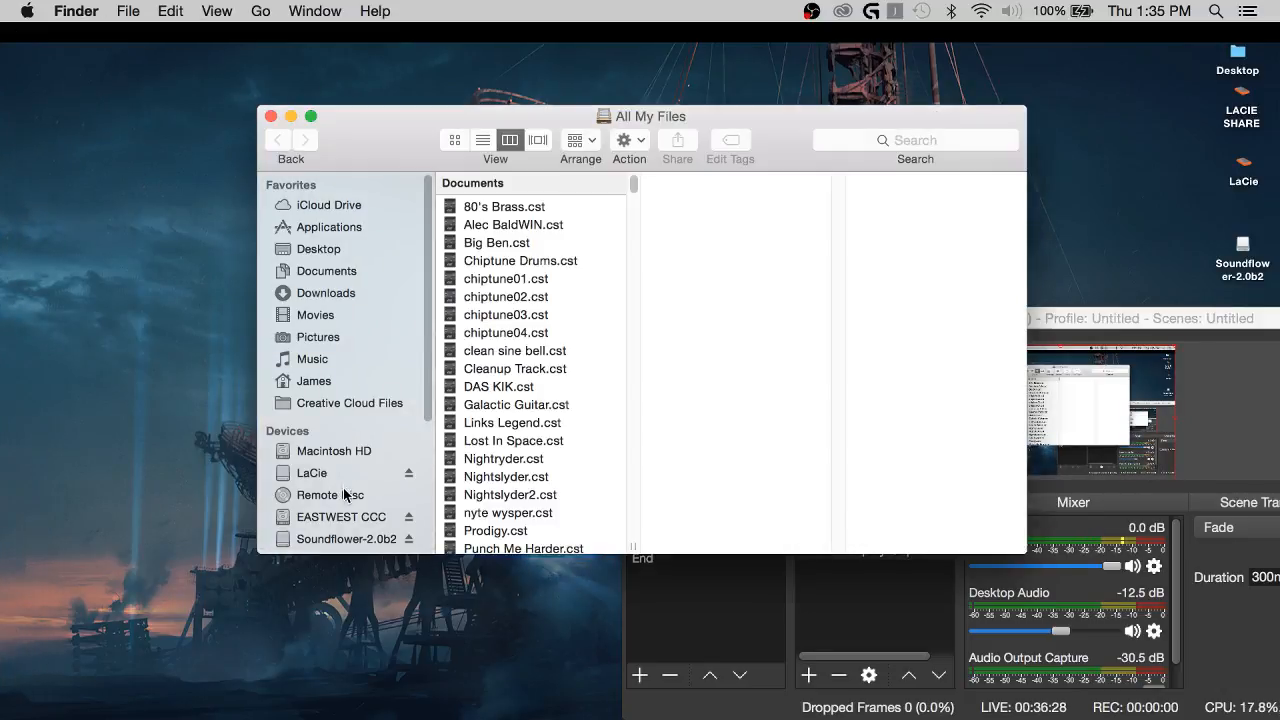
click(327, 472)
click(550, 216)
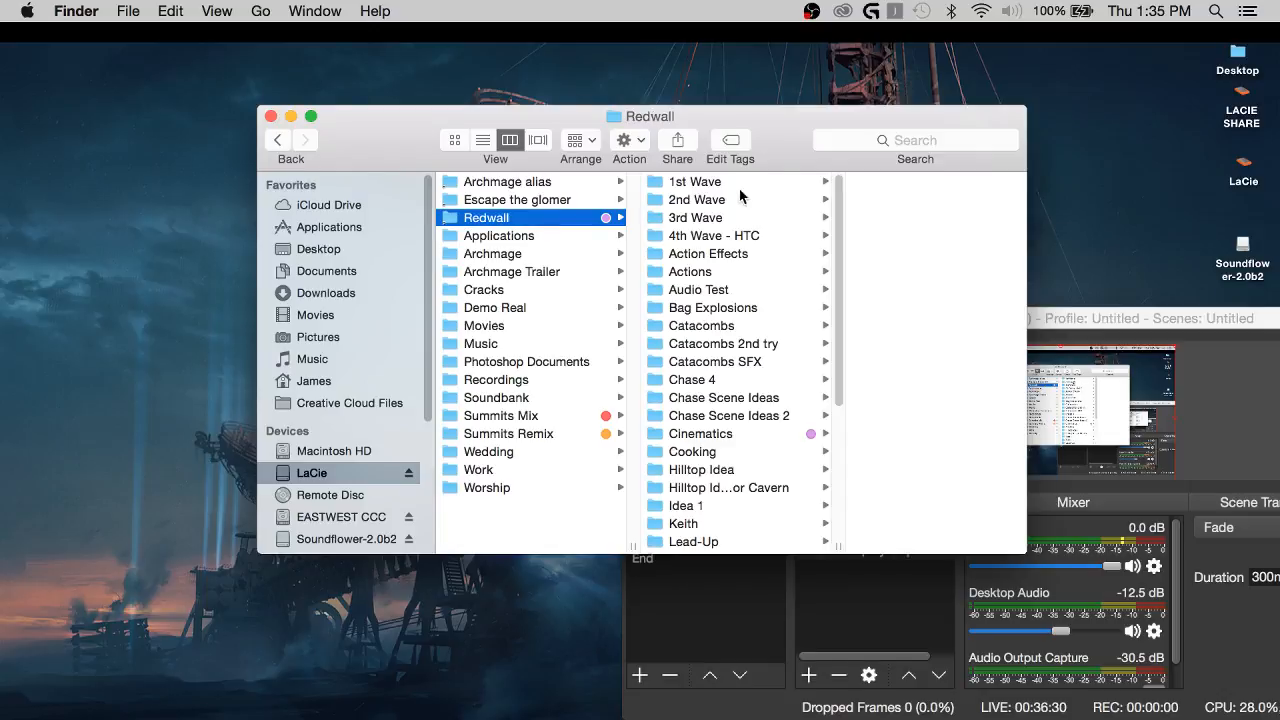
drag(775, 149, 0, 126)
click(150, 434)
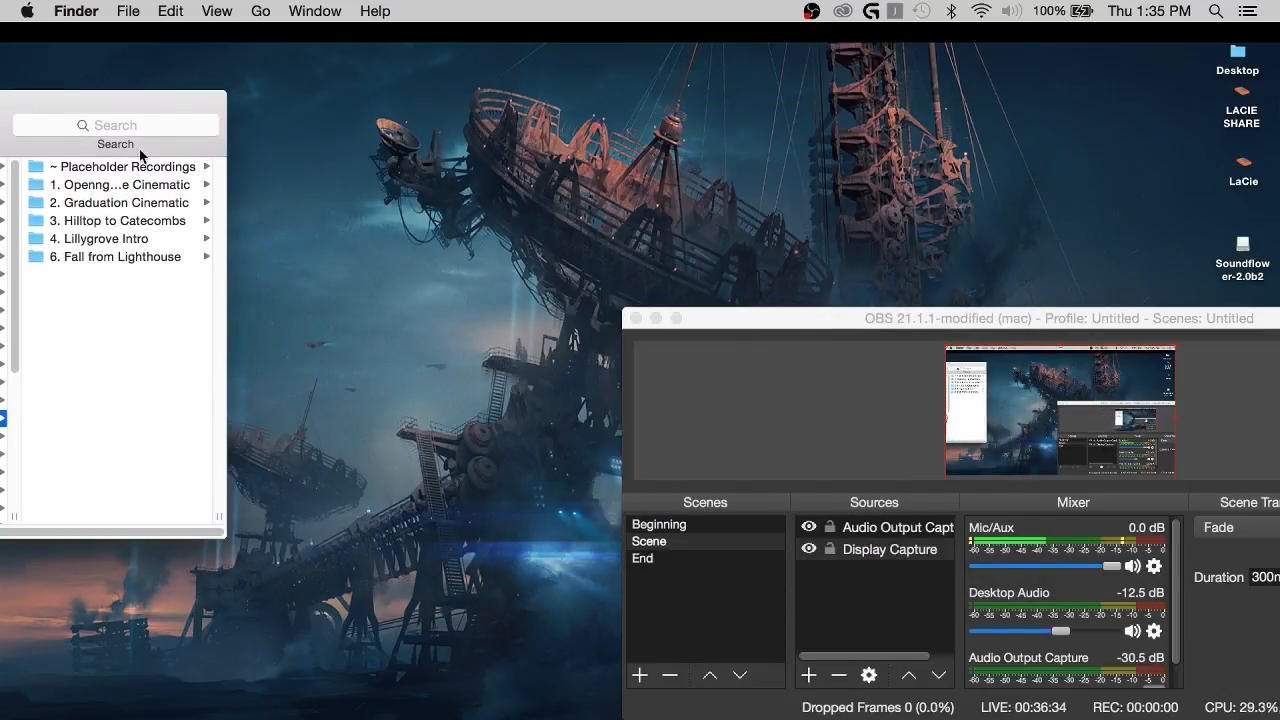
Look through the contents of the cinematic folders from 4. Lillygrove Intro up to the opening cinematic.
click(150, 239)
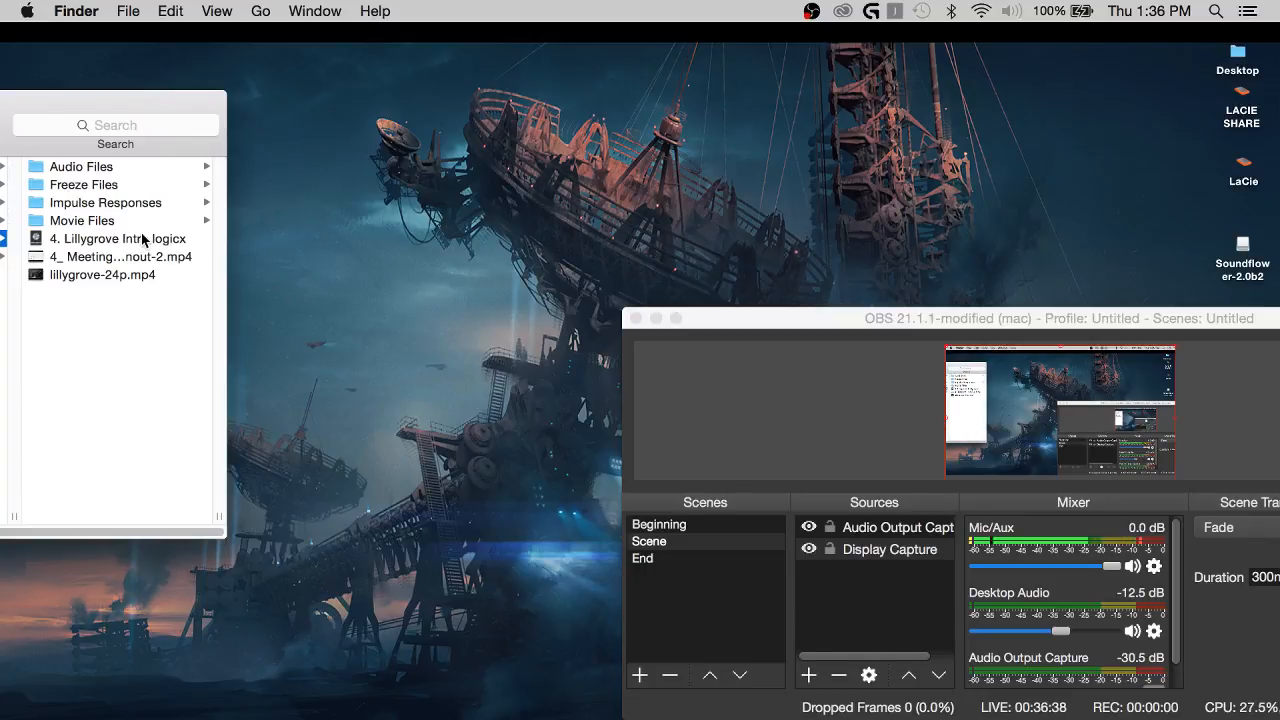
key(Up)
key(Up)
key(Up)
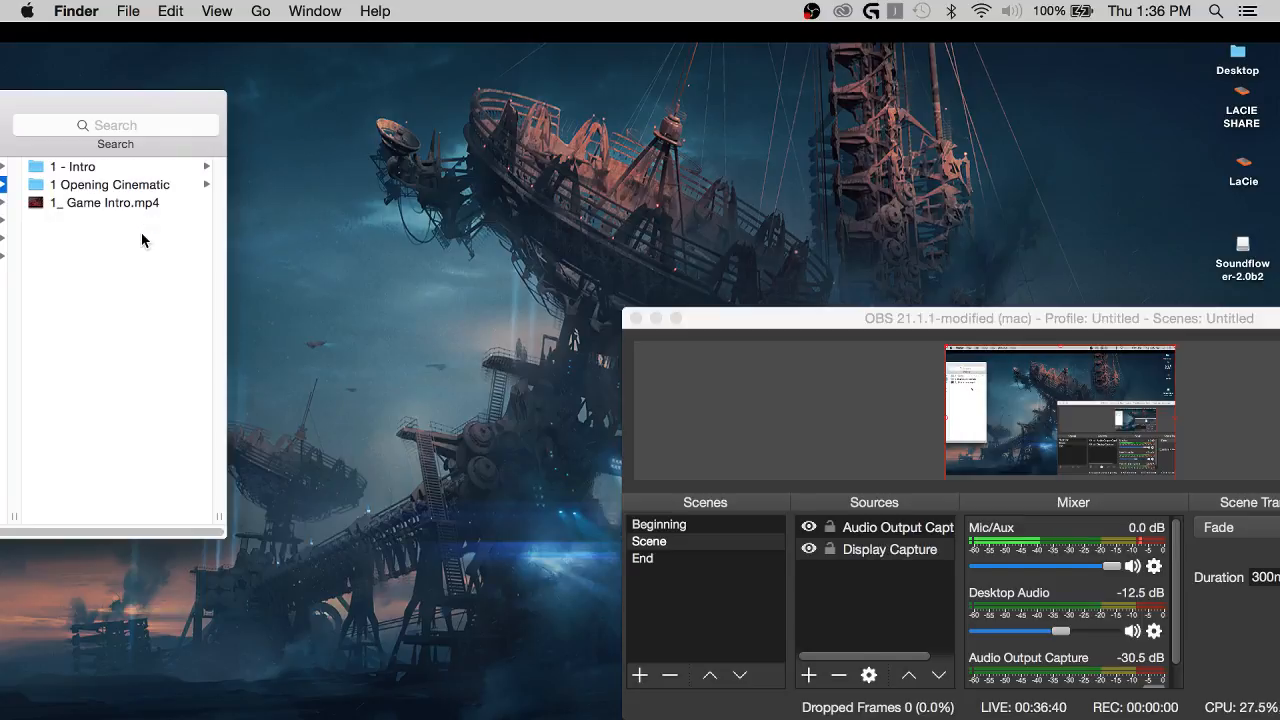
key(Down)
key(Up)
Open the project 2 graduation cinematic 2nd Pass.logicx from the 2 graduation cinematic folder within 2. Graduation Cinematic.
drag(139, 99, 315, 112)
click(98, 214)
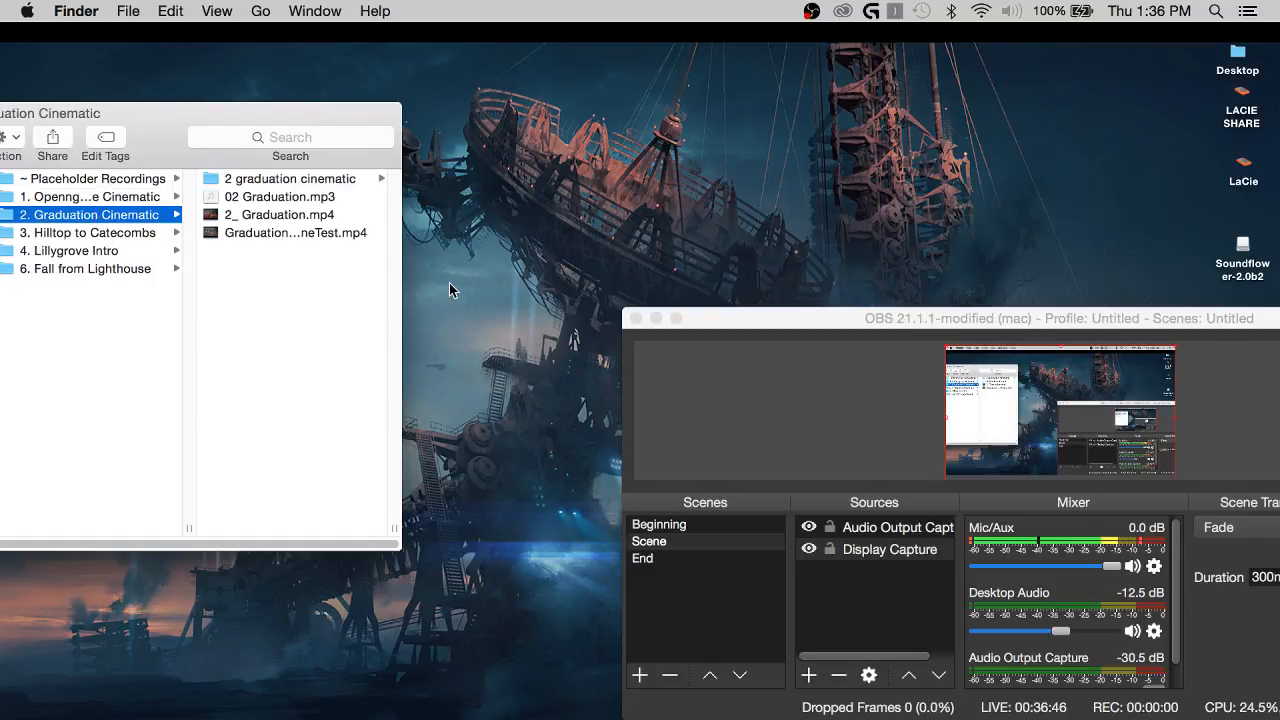
click(307, 180)
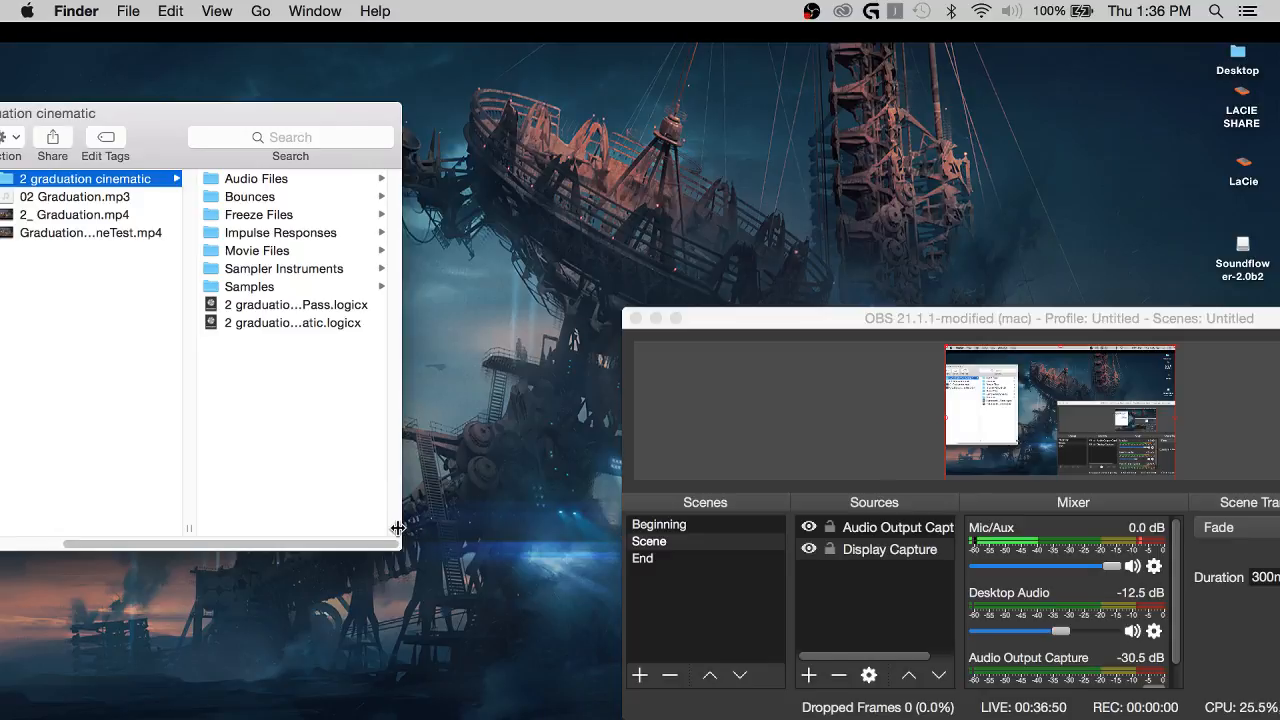
drag(399, 529, 540, 530)
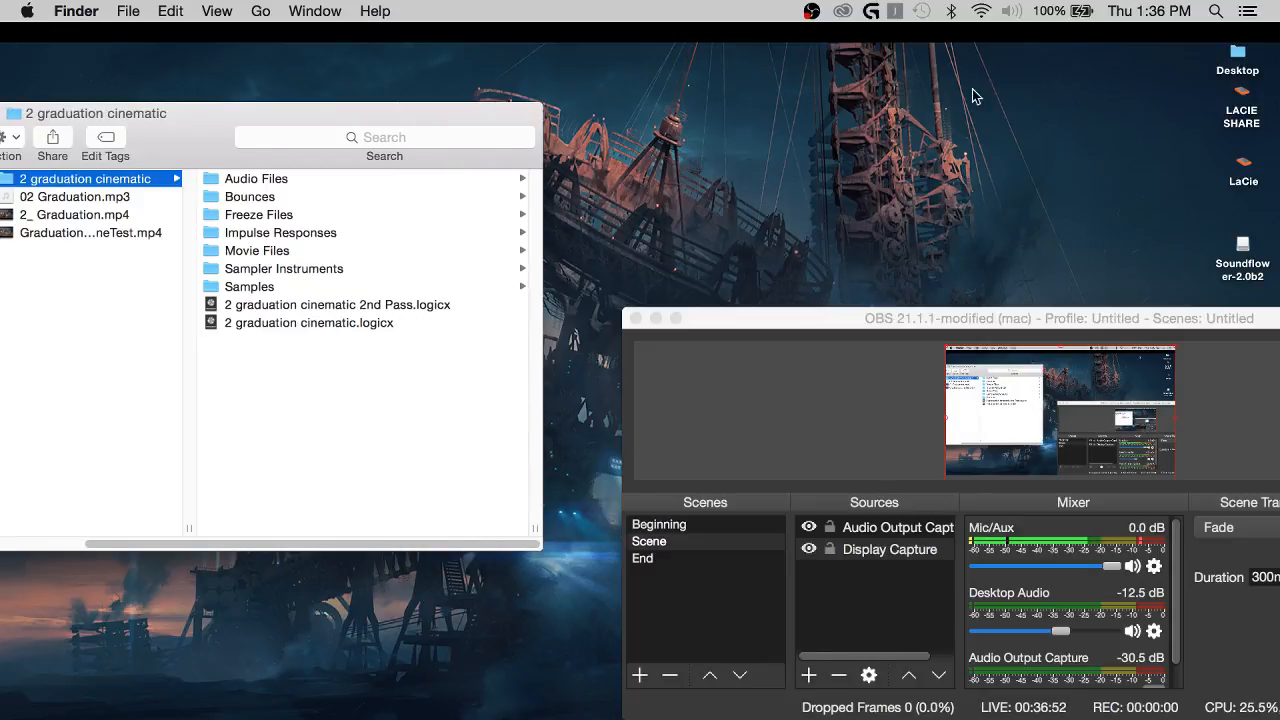
click(312, 306)
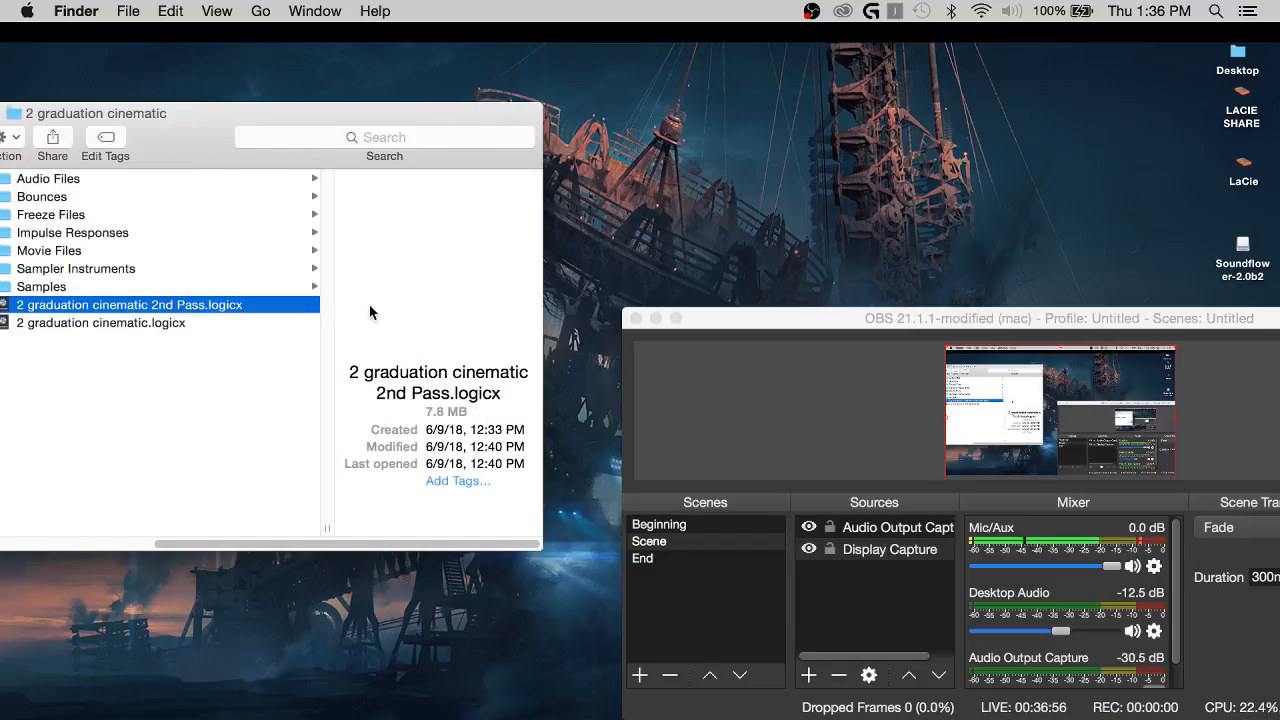
double_click(207, 304)
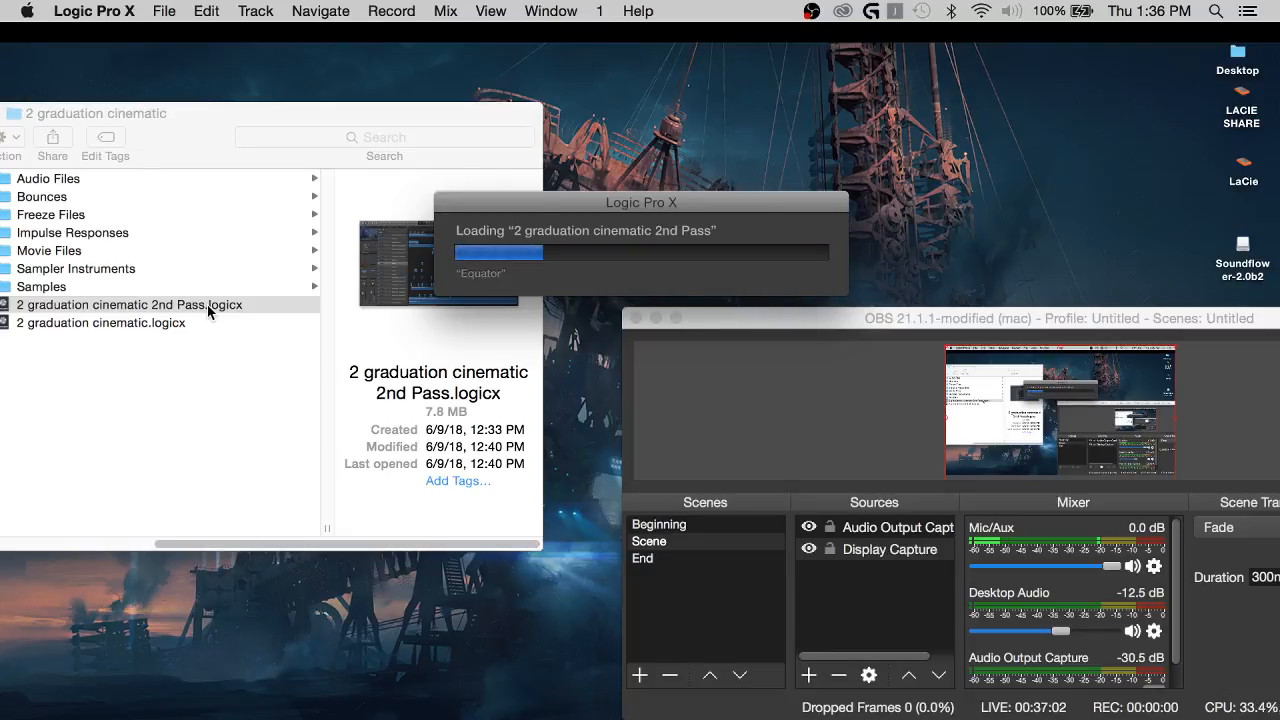
View the file details of 02 Graduation.mp3 in the 2. Graduation Cinematic folder.
scroll(207, 304, left, 5)
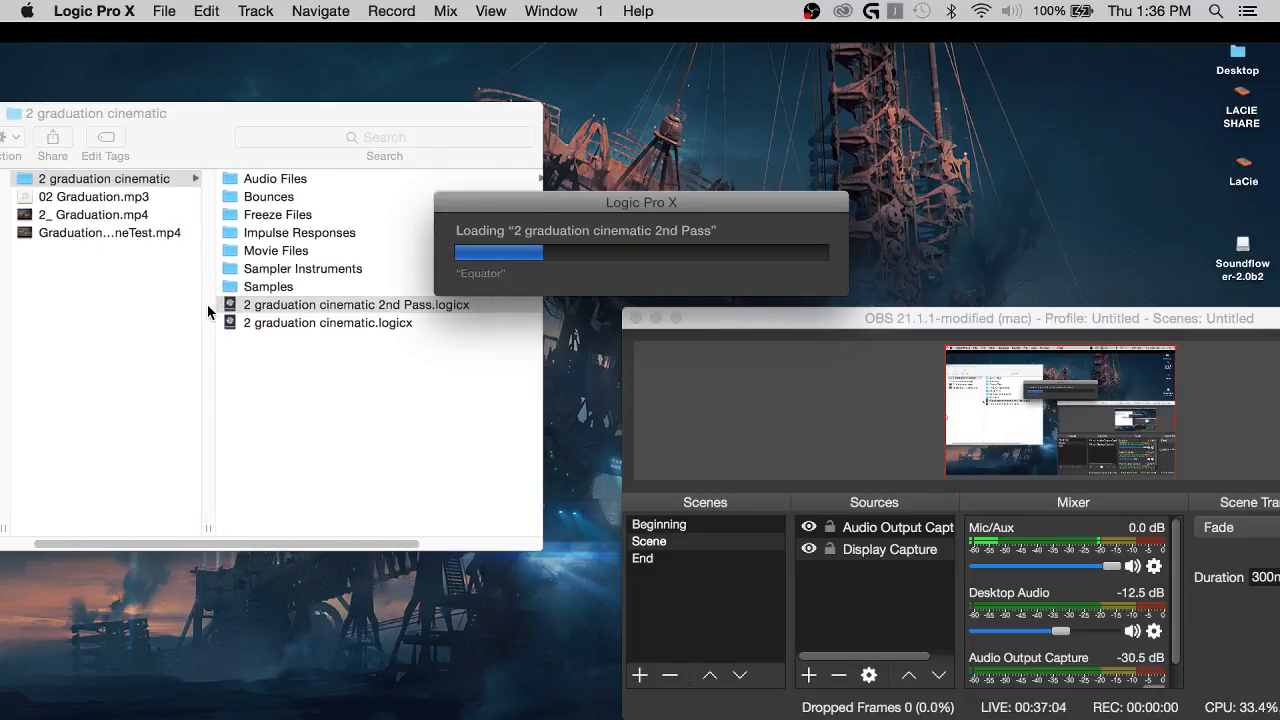
click(105, 207)
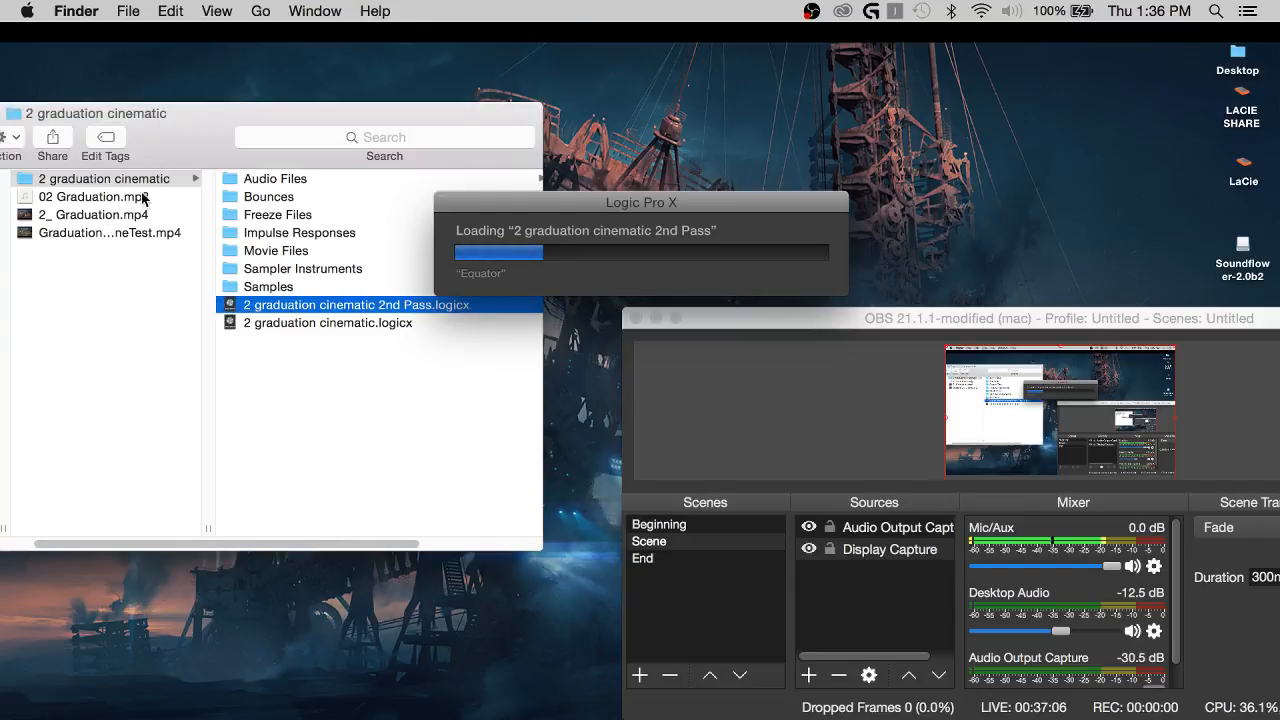
click(139, 198)
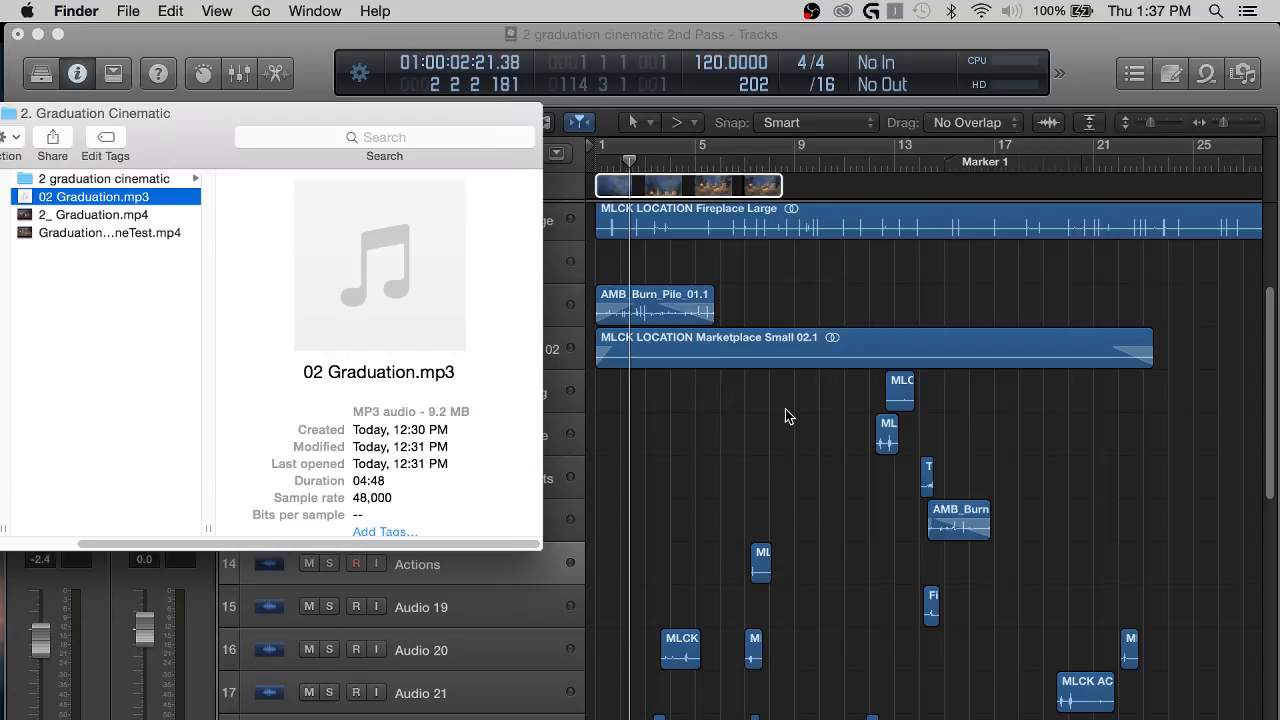
Switch back to Logic Pro X and examine the graduation project's tracks and the placement of their sound-effect regions in the opening bars.
scroll(690, 425, down, 1)
click(733, 375)
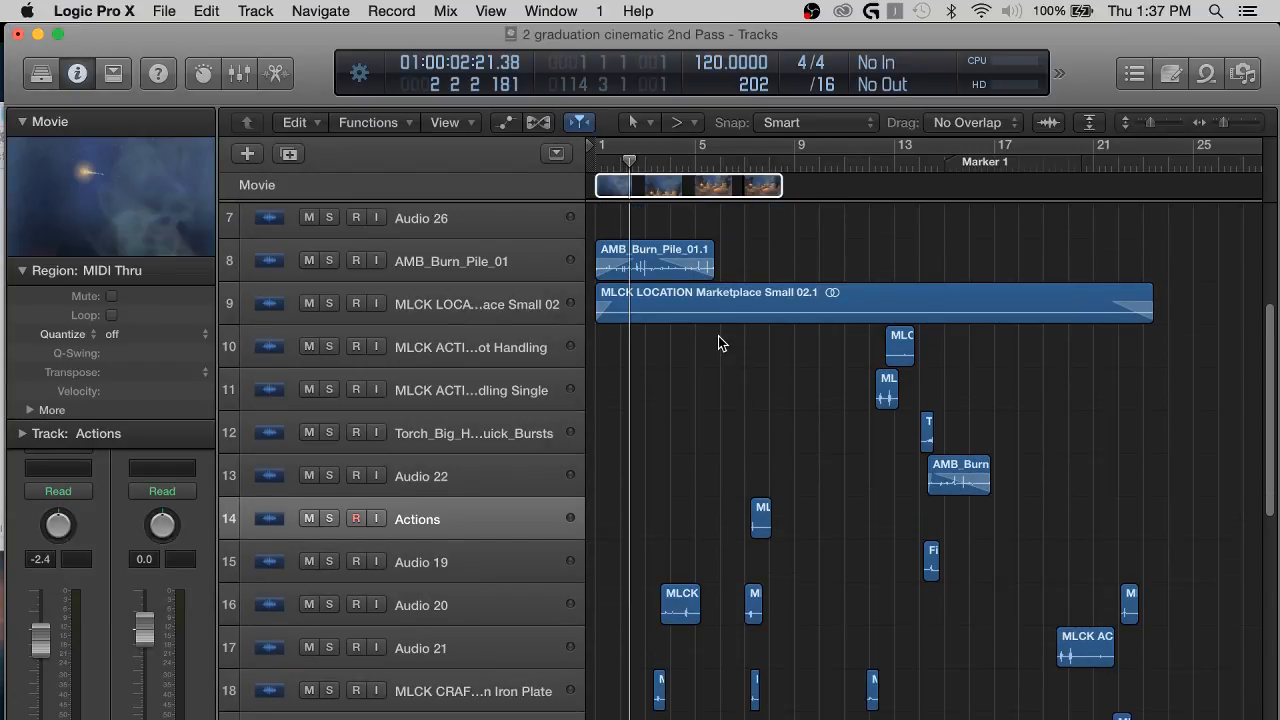
scroll(727, 358, up, 5)
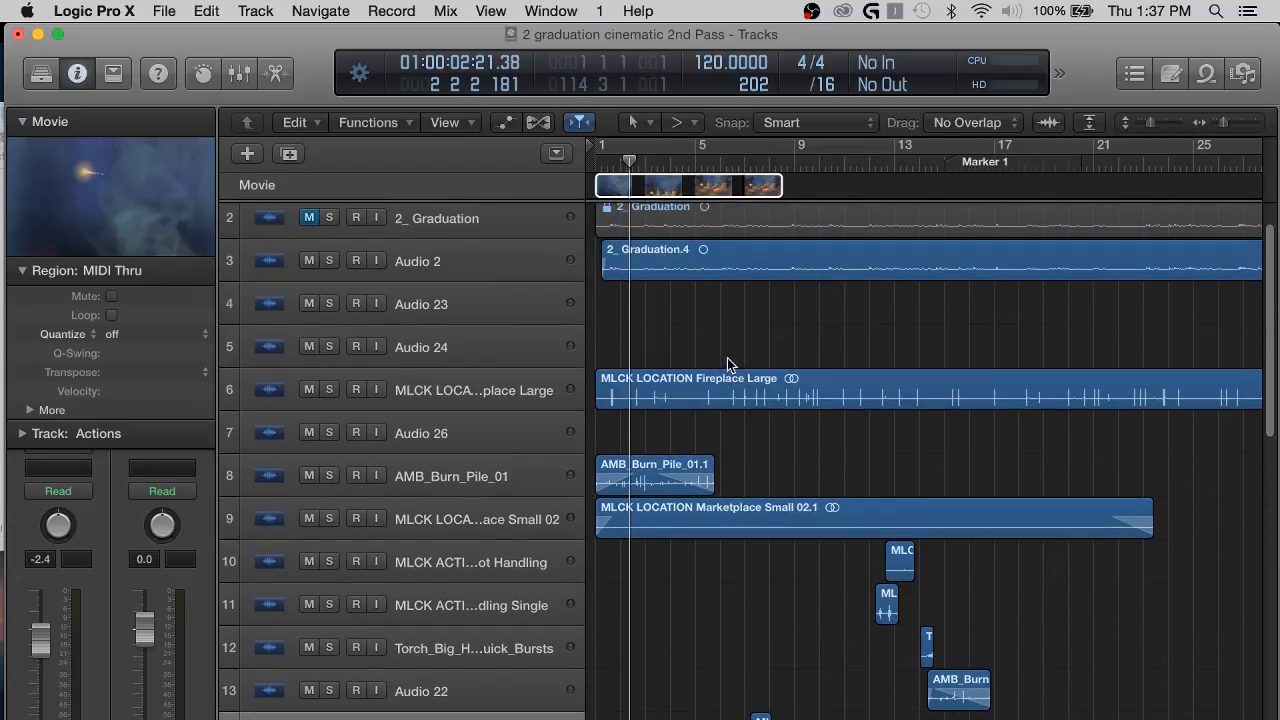
scroll(715, 505, down, 1)
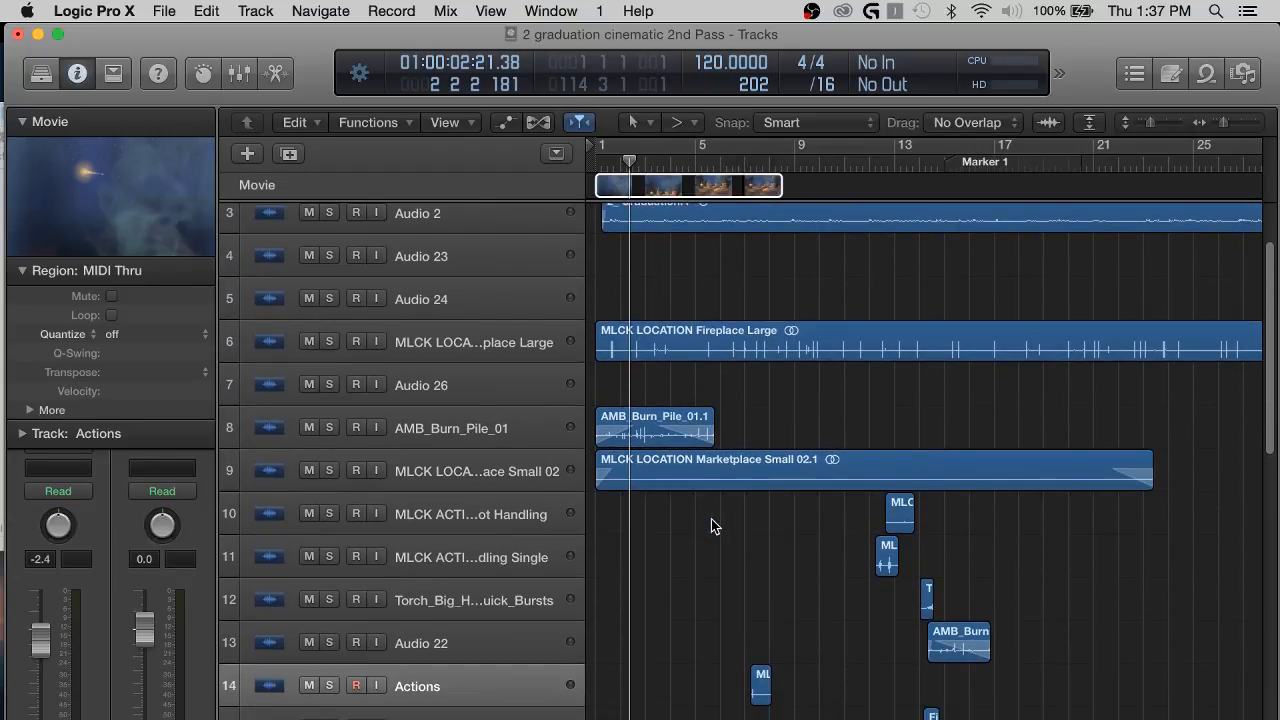
key(super+Right)
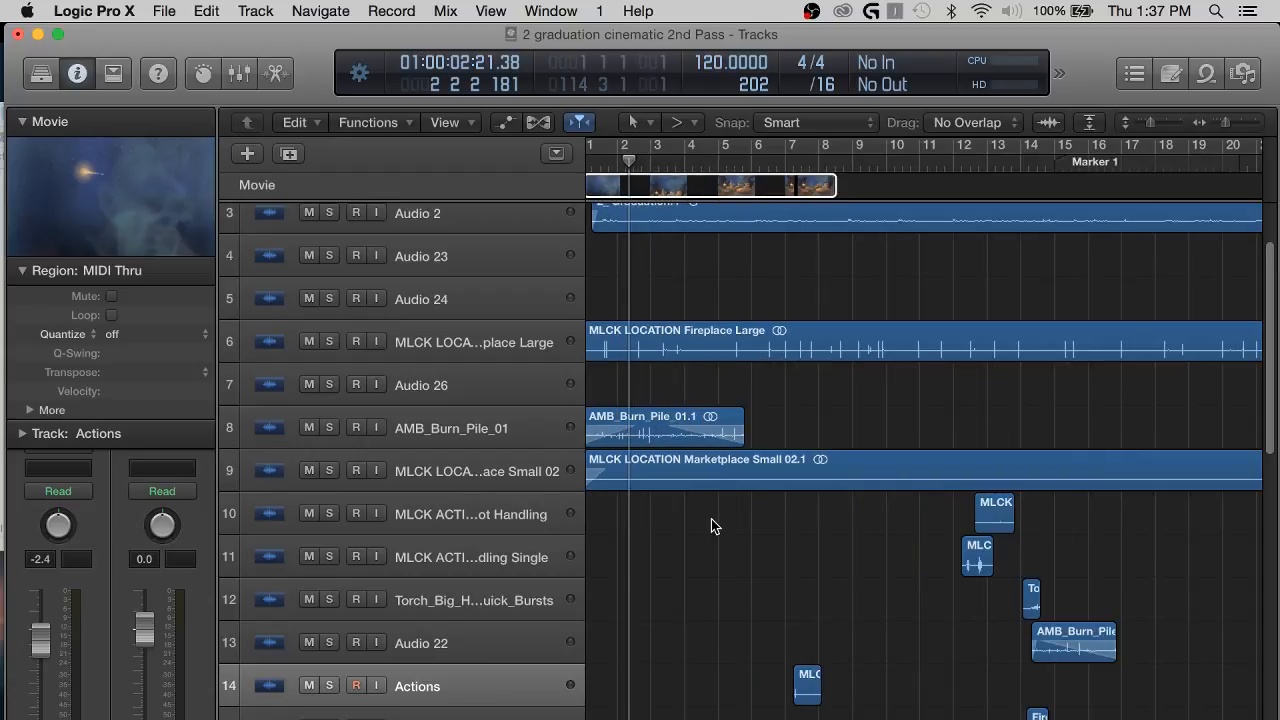
scroll(797, 528, left, 2)
scroll(790, 470, up, 2)
scroll(783, 397, right, 1)
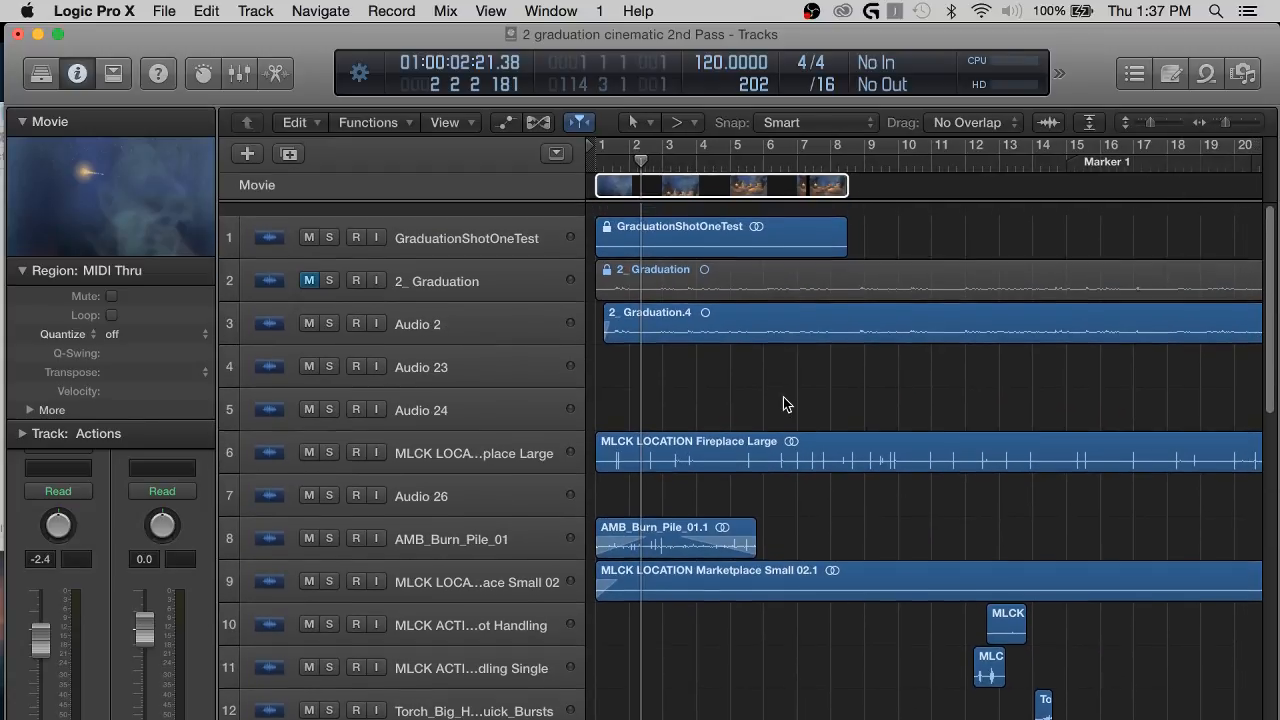
scroll(746, 629, down, 6)
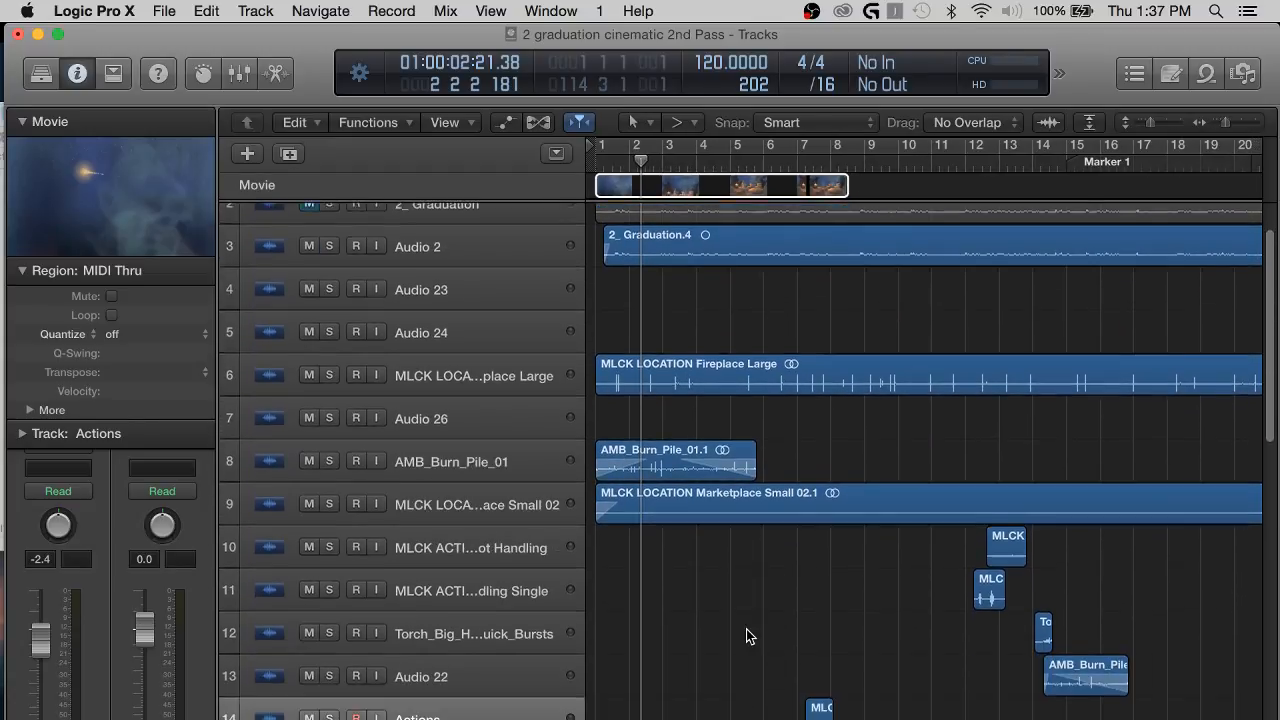
scroll(746, 629, down, 1)
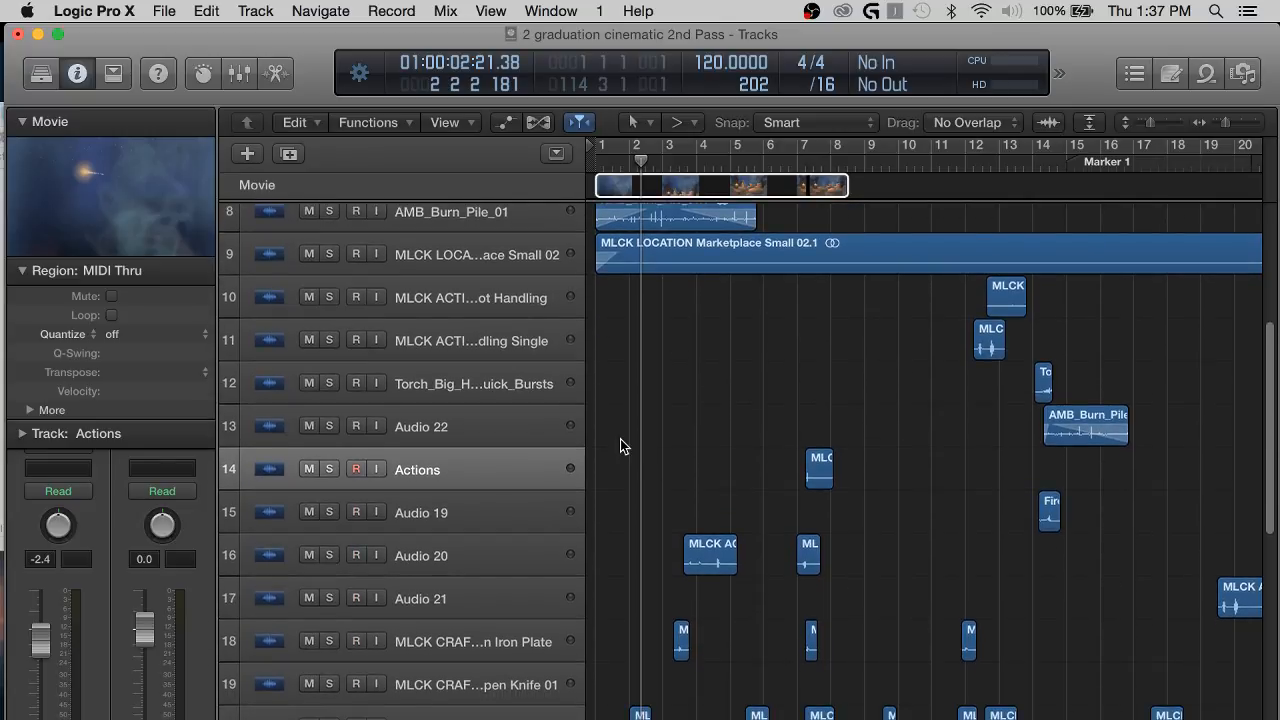
scroll(619, 420, down, 6)
scroll(614, 555, up, 4)
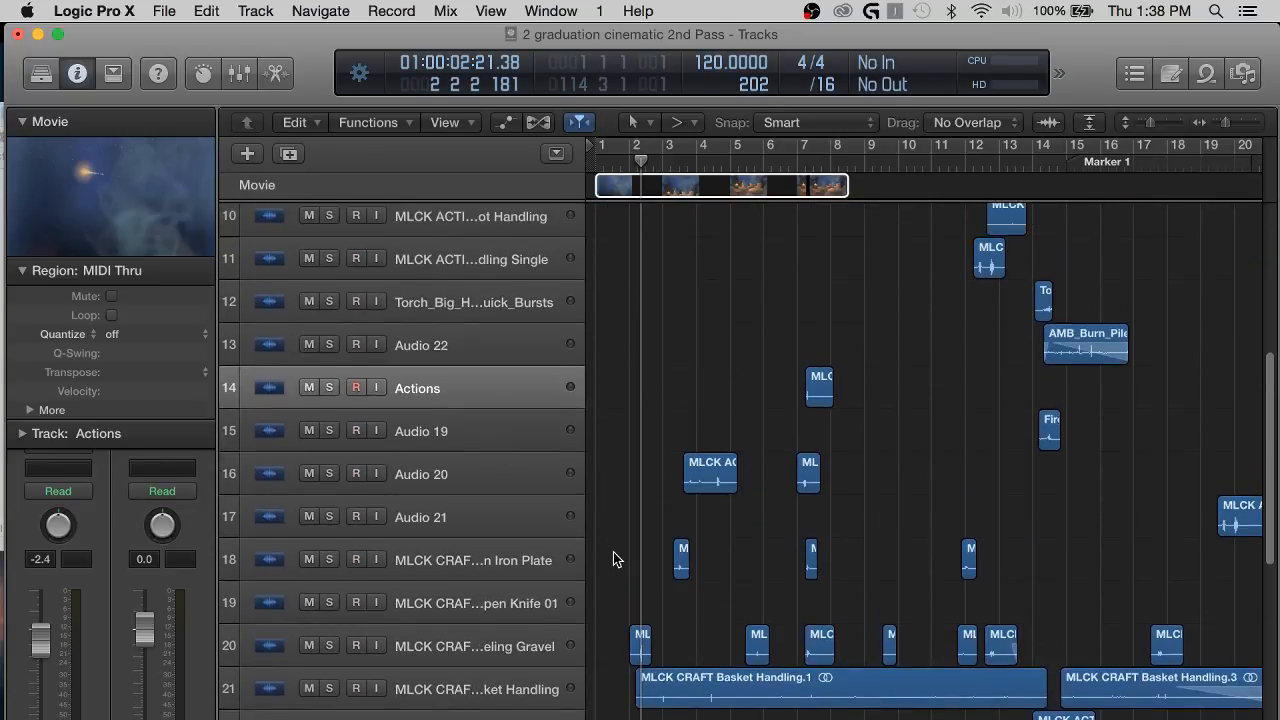
scroll(613, 559, up, 4)
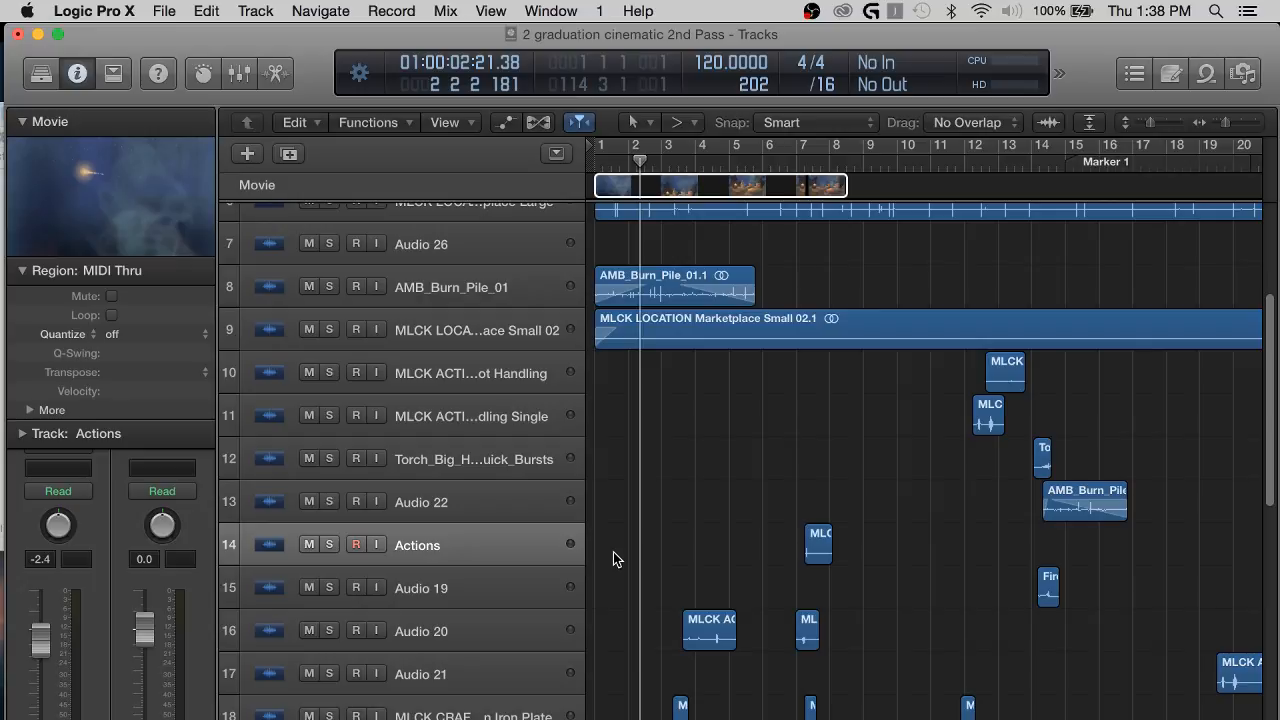
key(super+Right)
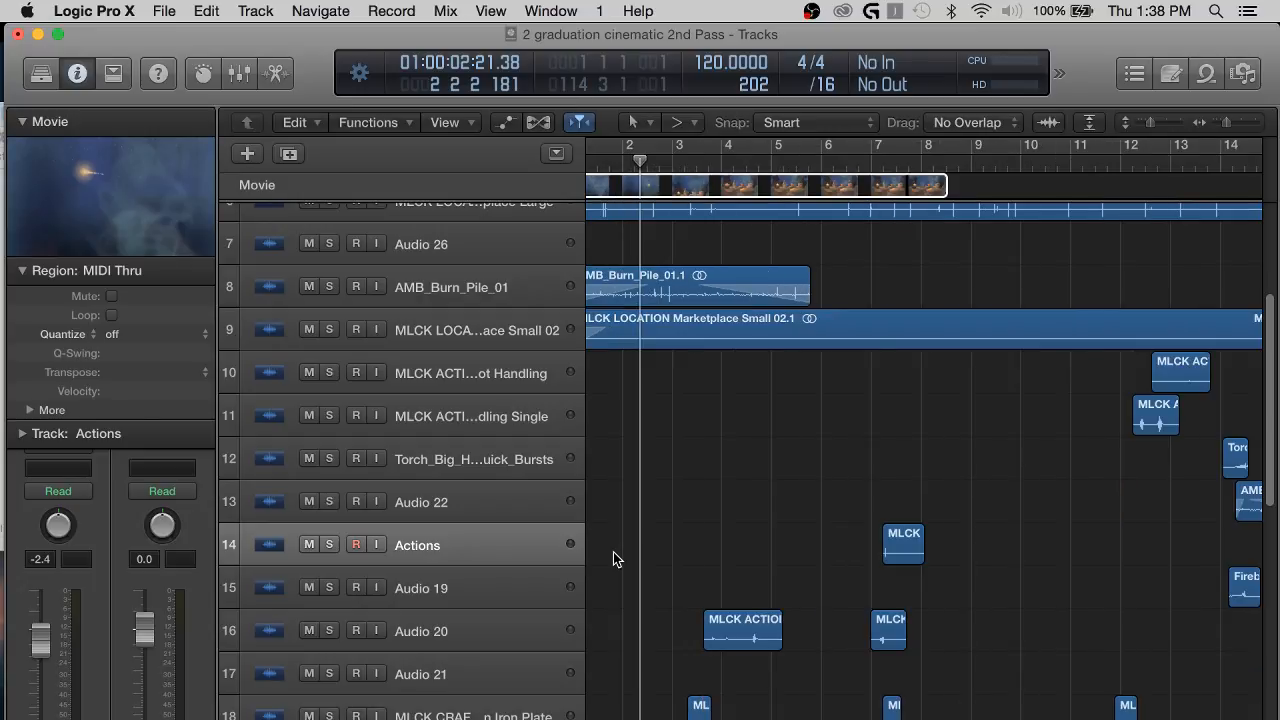
scroll(640, 510, left, 2)
scroll(670, 460, up, 4)
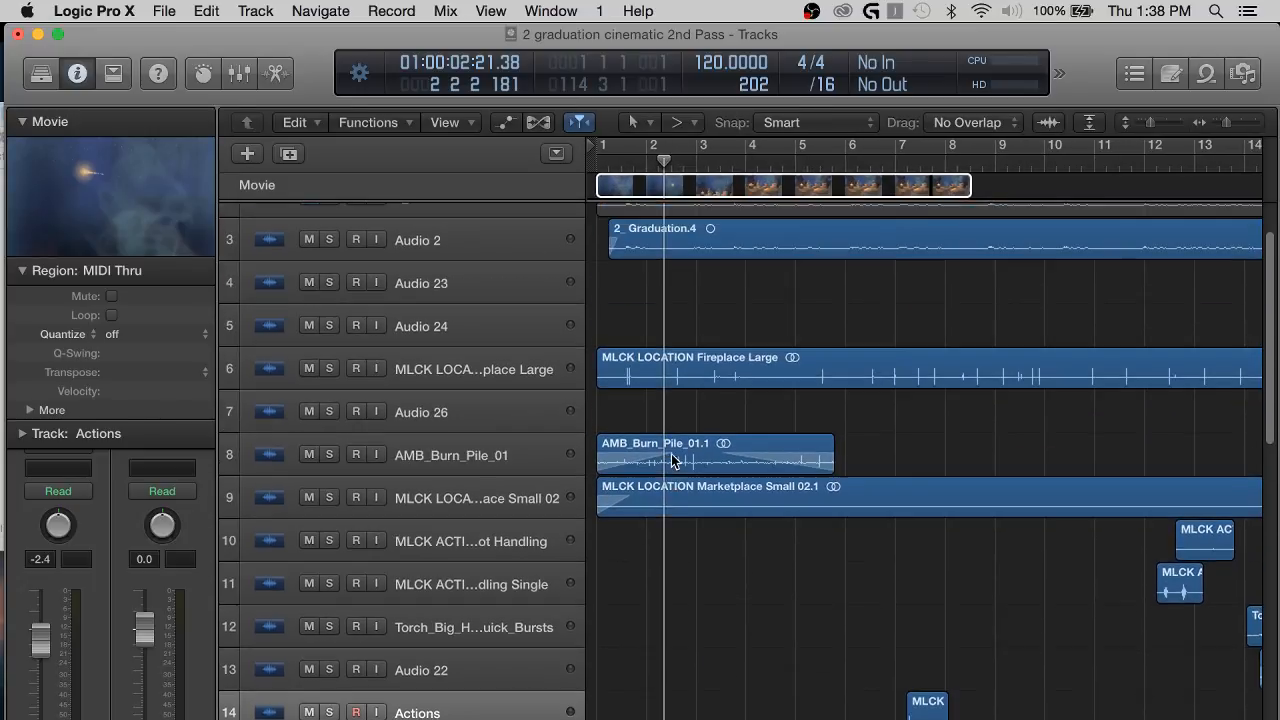
scroll(729, 309, up, 2)
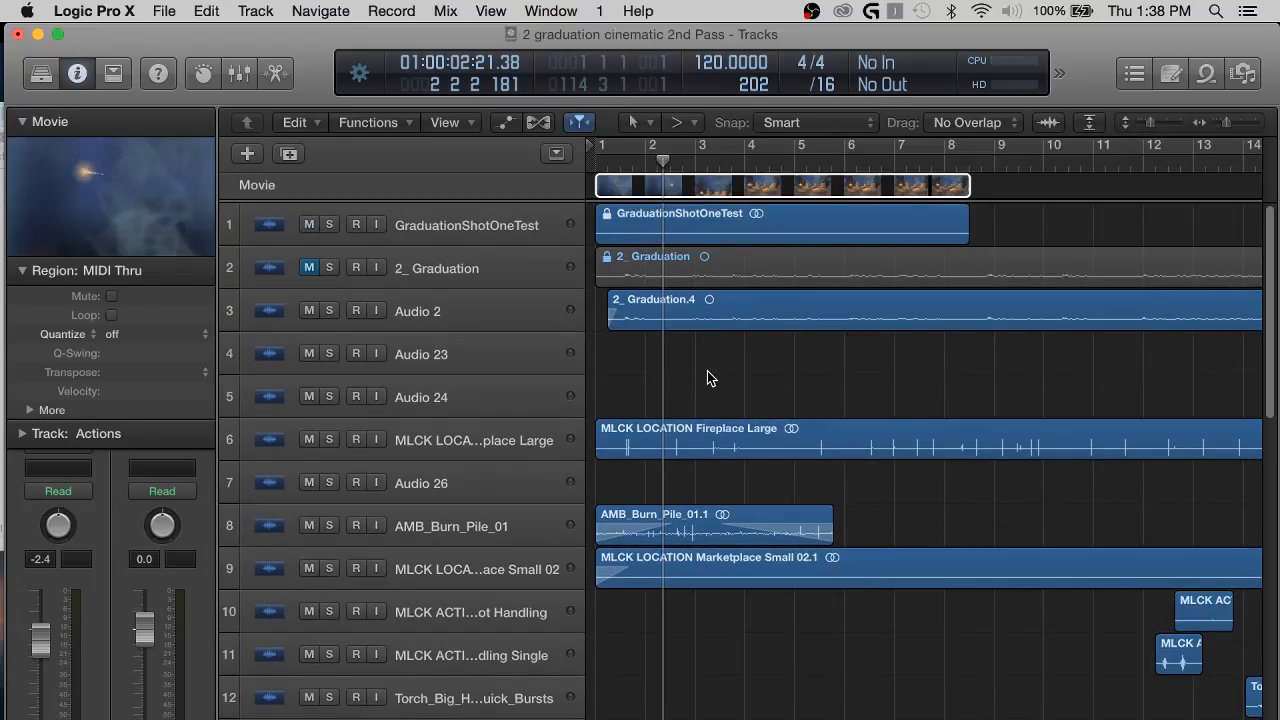
Look through the project's tracks from GraduationShotOneTest down to the Cello and Violin tracks, and return the playhead to the project start.
key(super+Right)
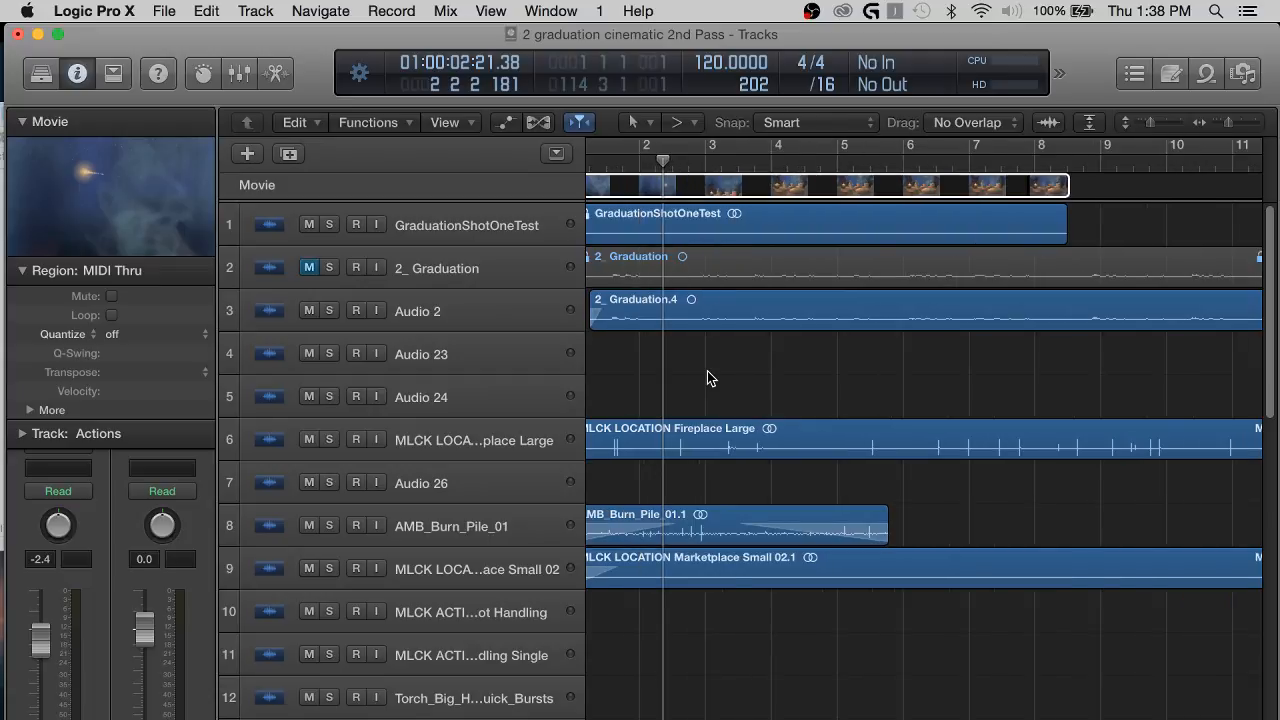
scroll(773, 456, down, 1)
key(super+Left)
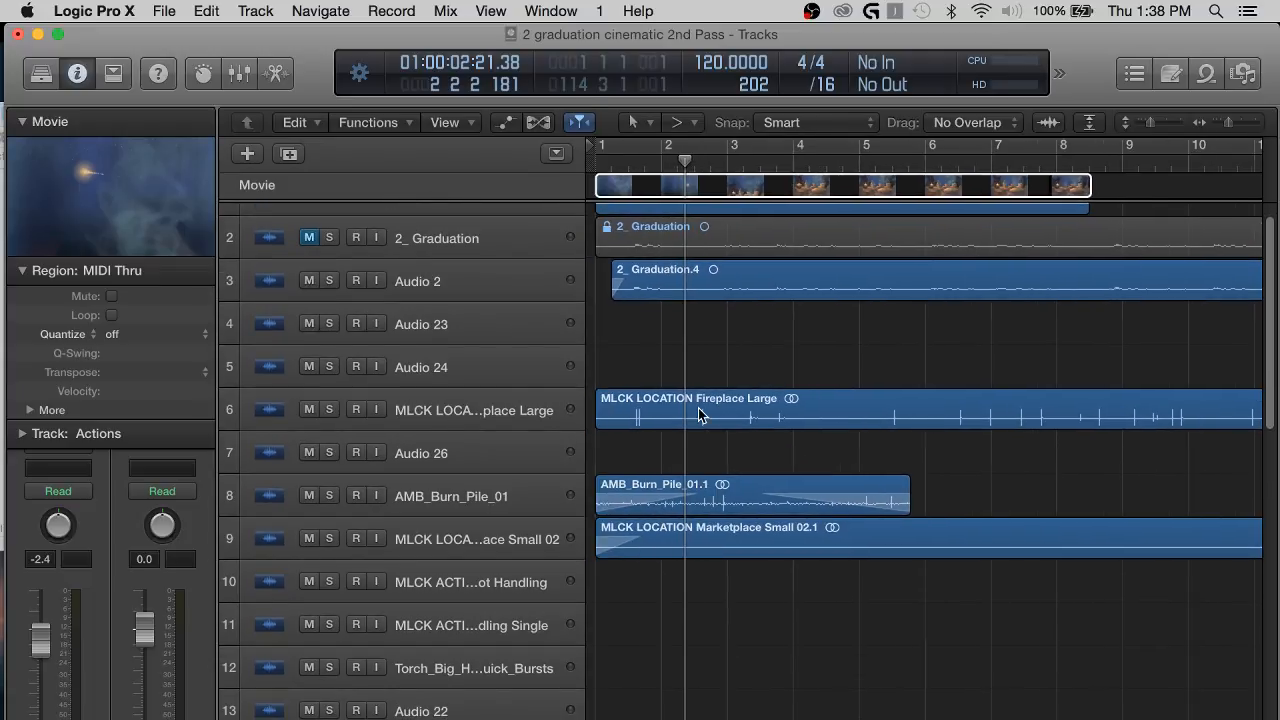
scroll(702, 414, up, 1)
key(super+Up)
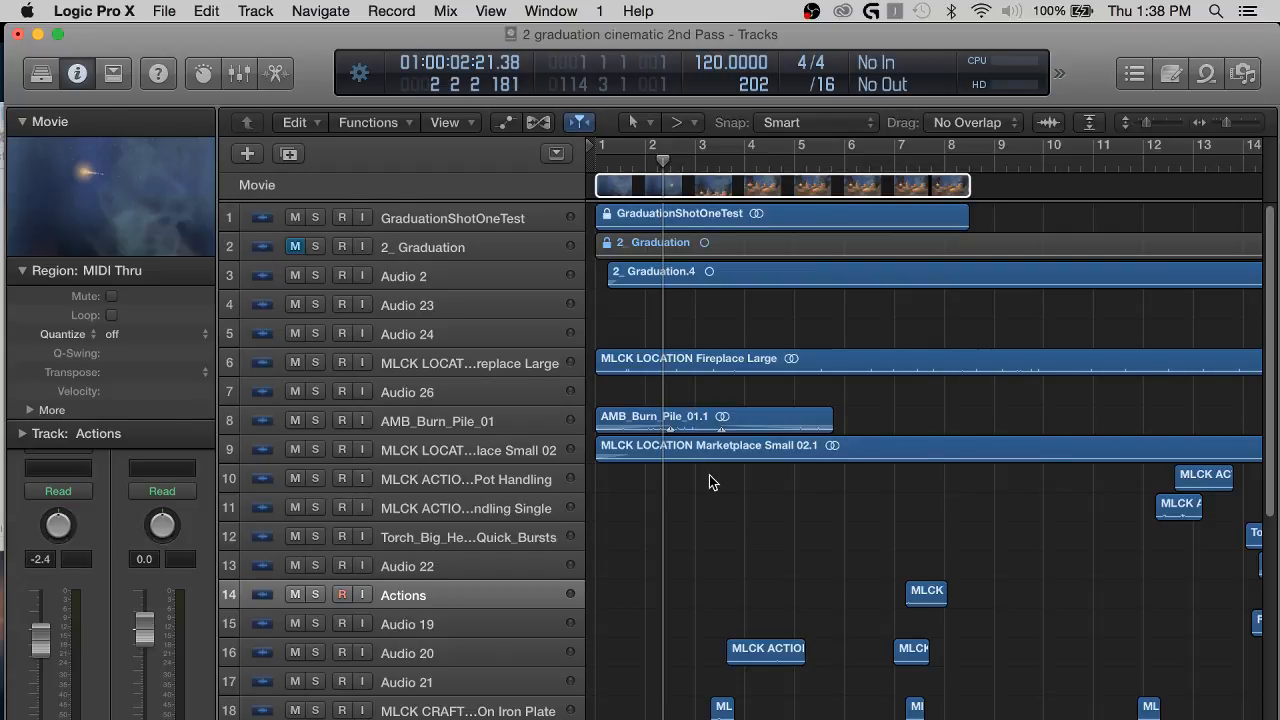
scroll(706, 492, down, 5)
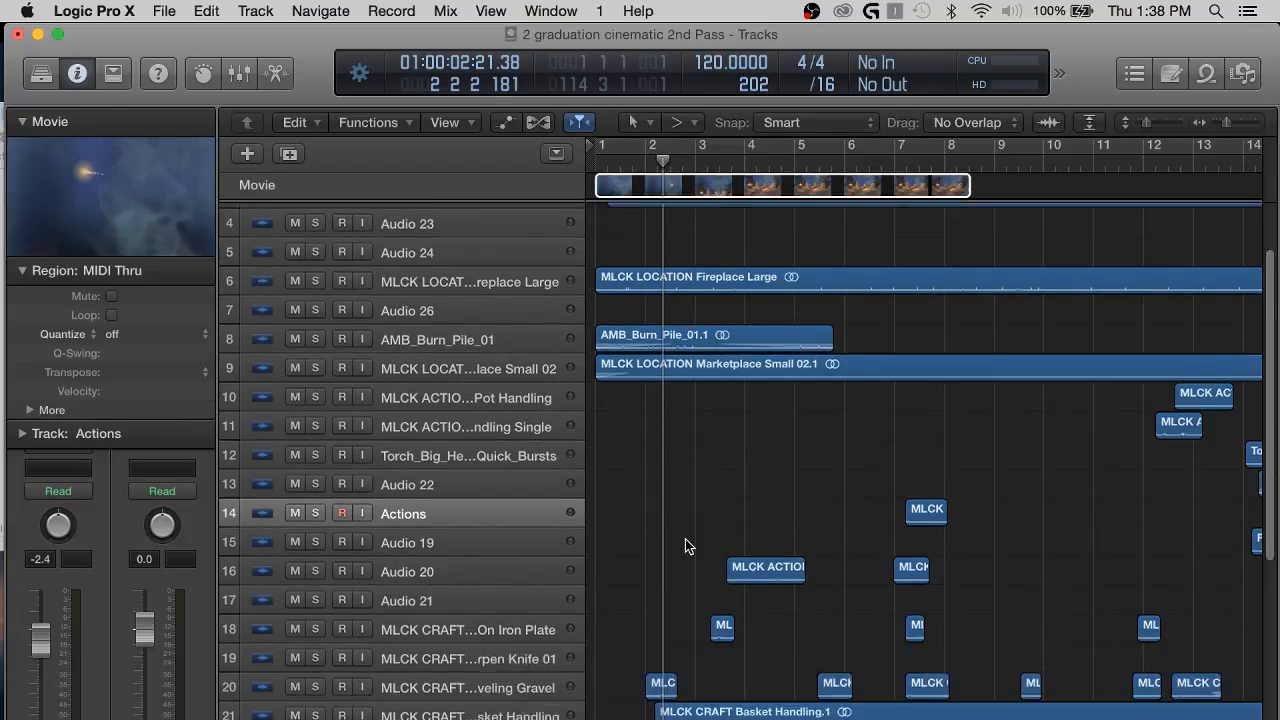
scroll(717, 625, down, 3)
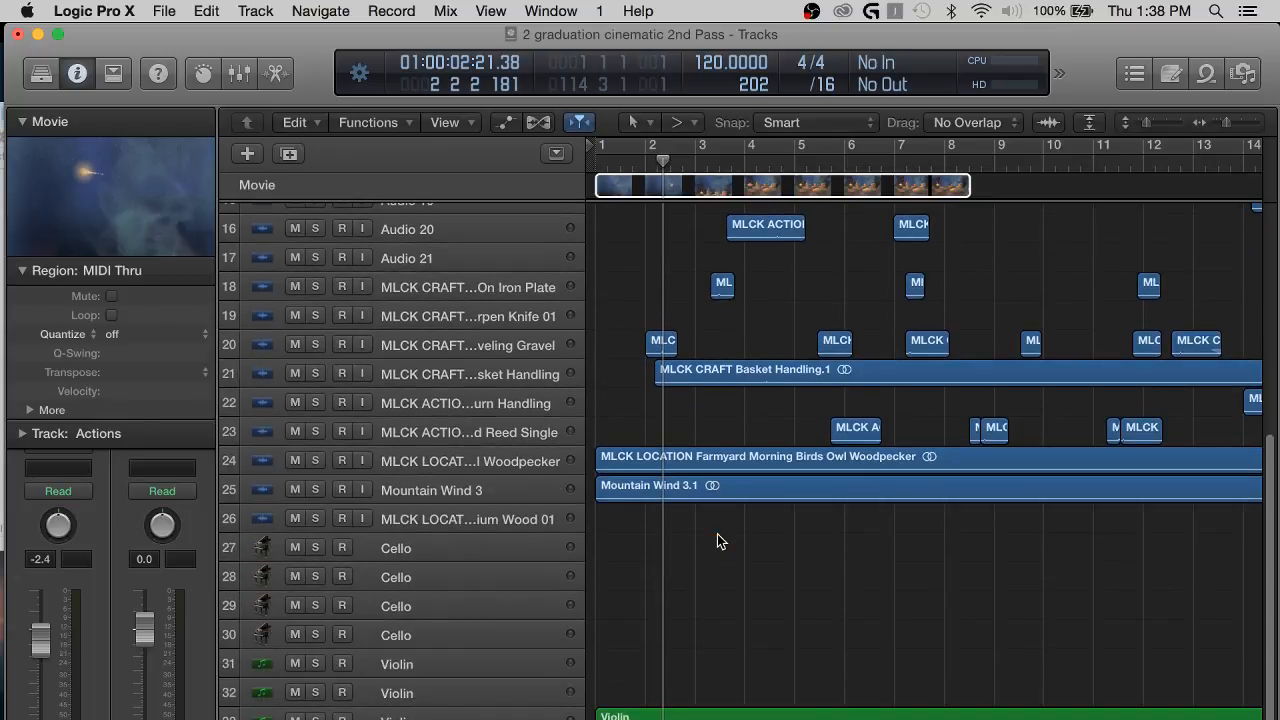
scroll(725, 575, up, 3)
scroll(719, 382, up, 3)
key(Return)
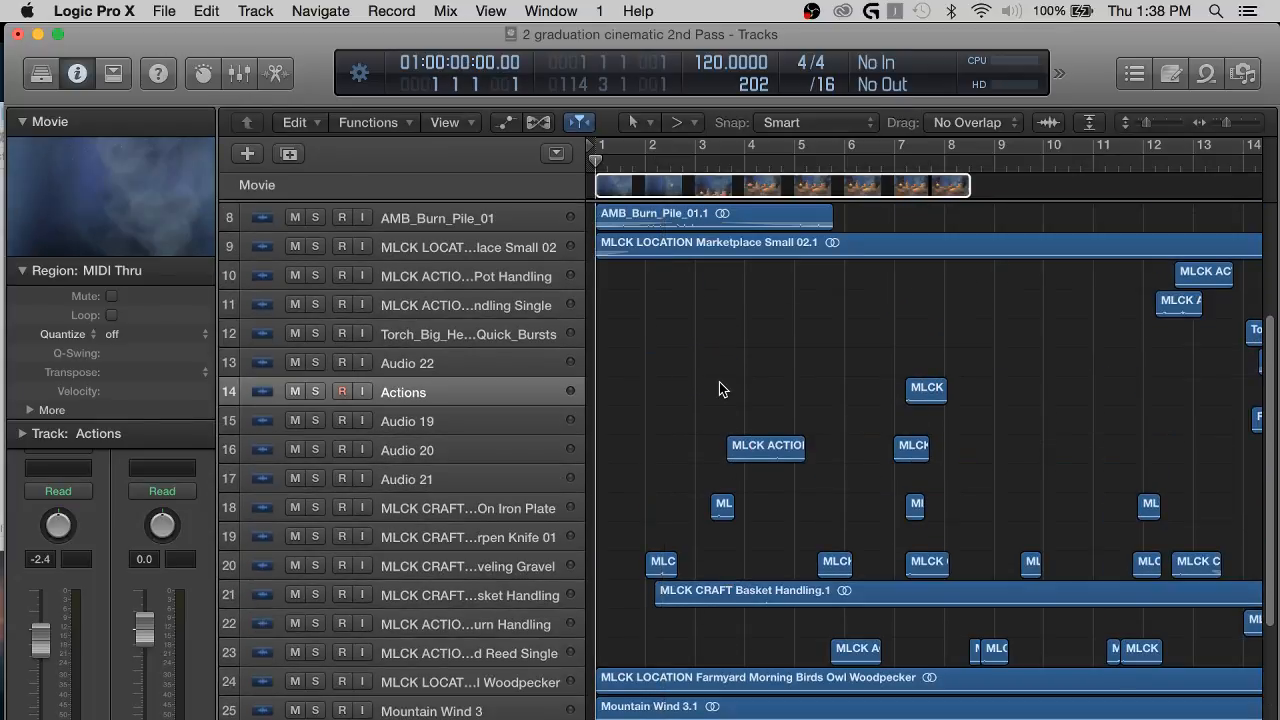
Examine the regions in the first six bars up close across the ambience, effects and Violin tracks, using shorter track rows.
scroll(706, 357, up, 1)
key(super+Right)
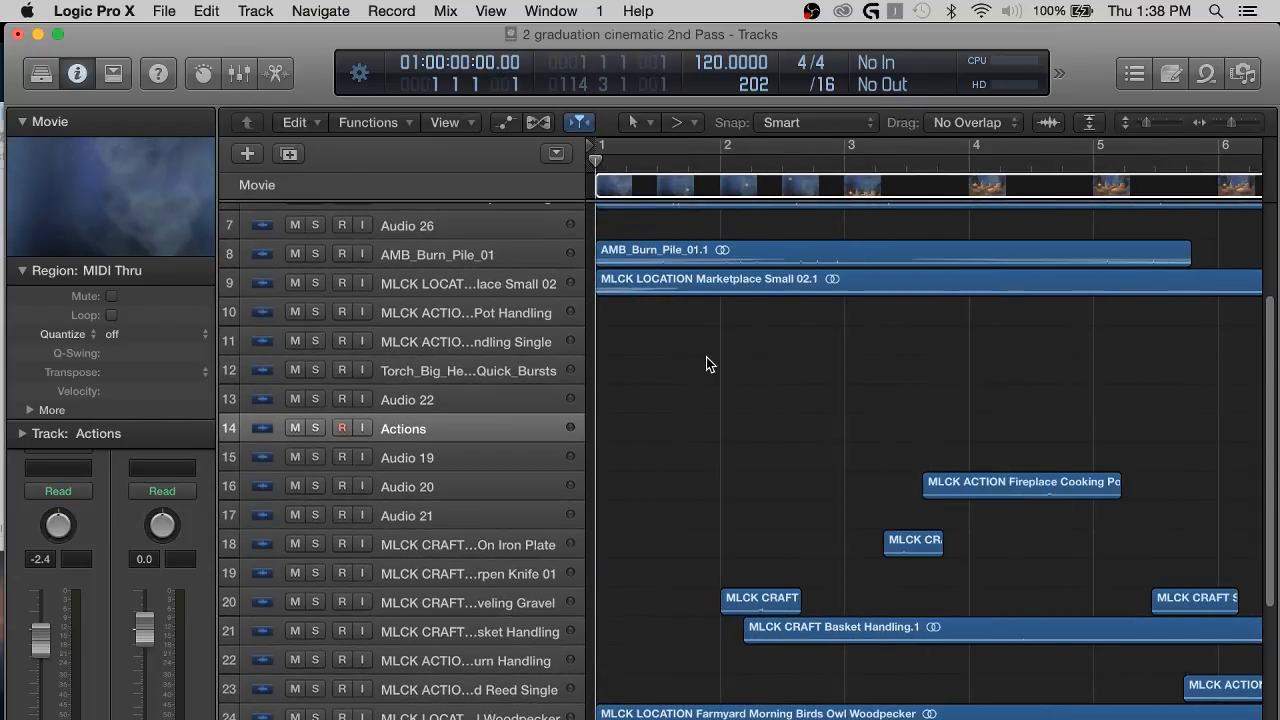
scroll(685, 378, up, 1)
scroll(685, 385, up, 3)
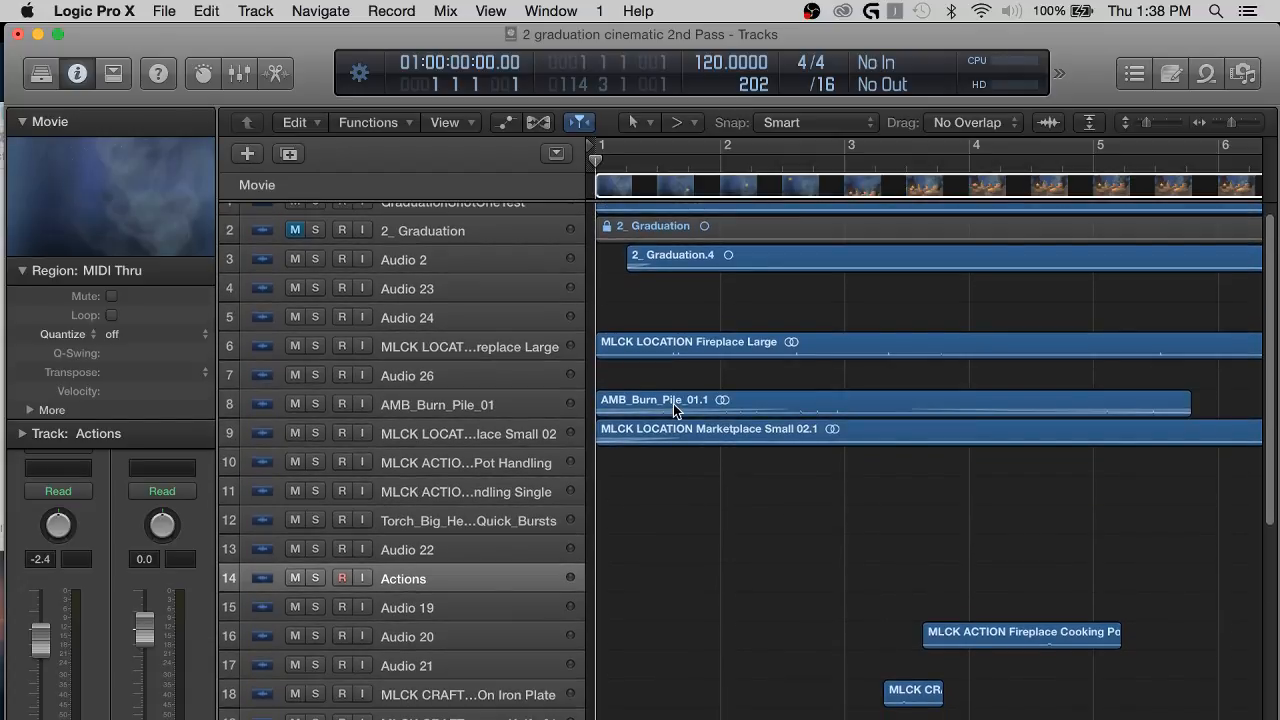
scroll(657, 513, up, 1)
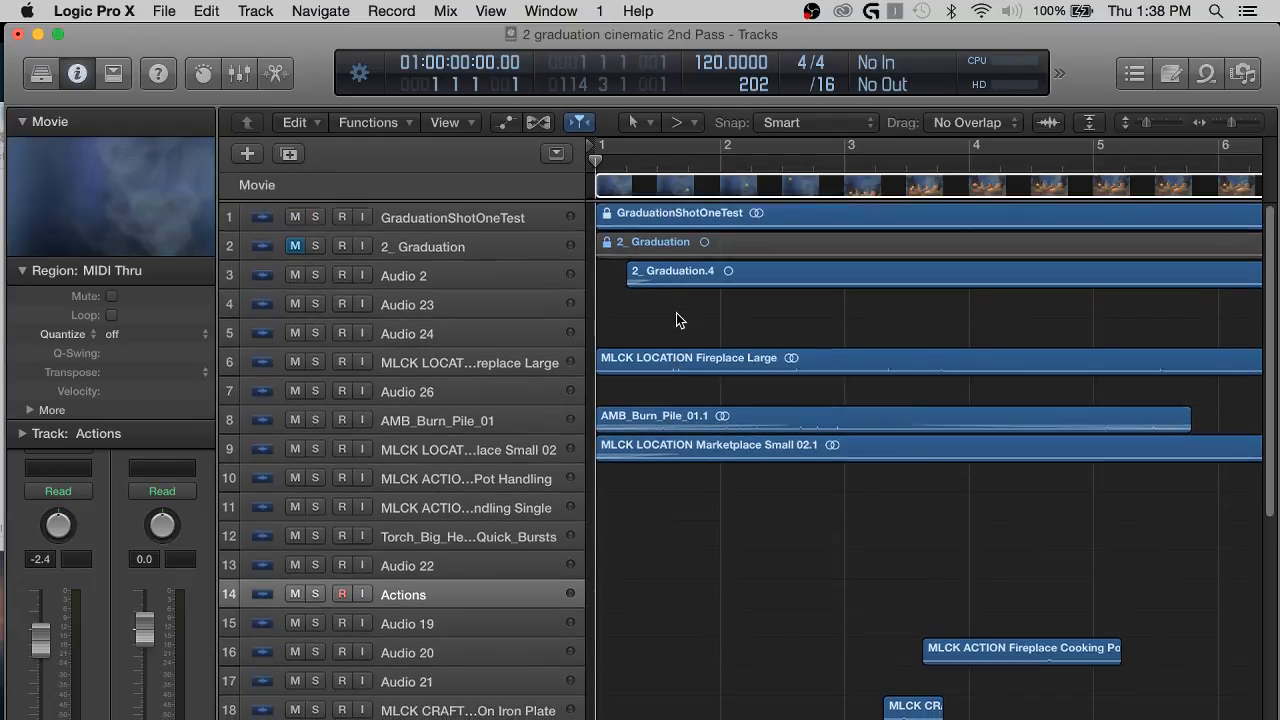
scroll(700, 340, down, 5)
scroll(728, 375, up, 5)
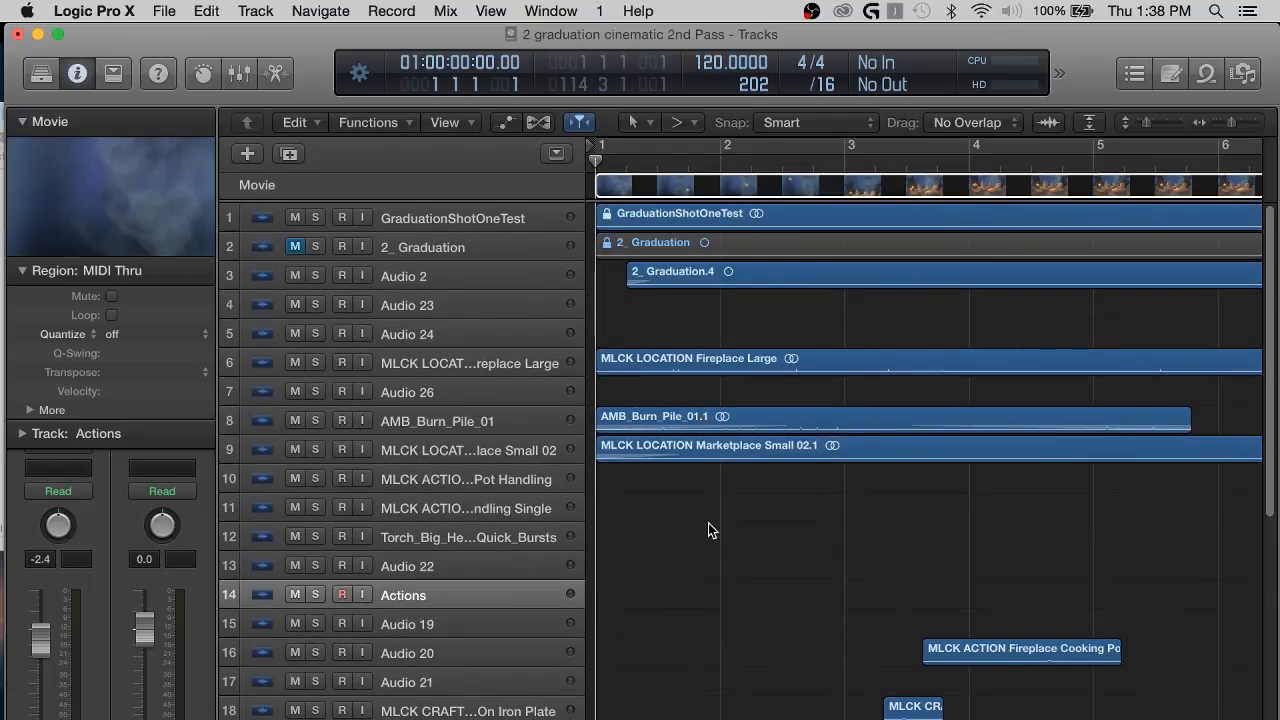
key(super+Up)
key(super+Up)
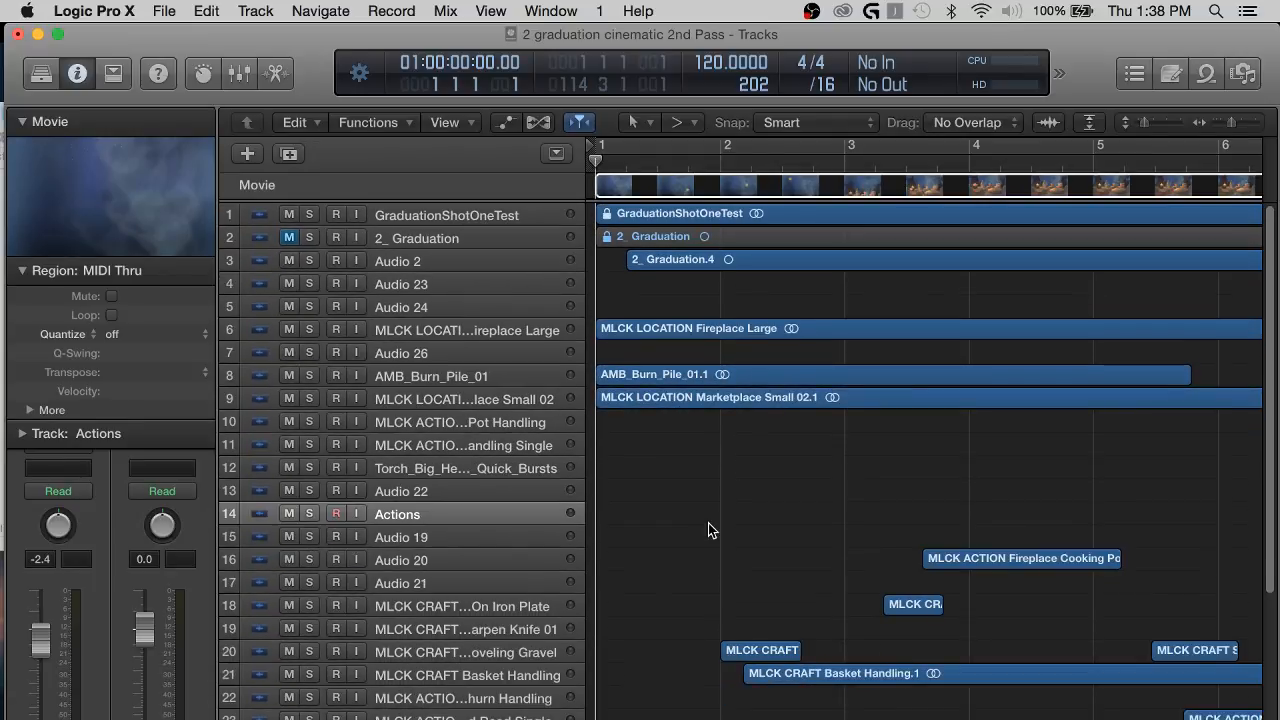
scroll(714, 522, down, 10)
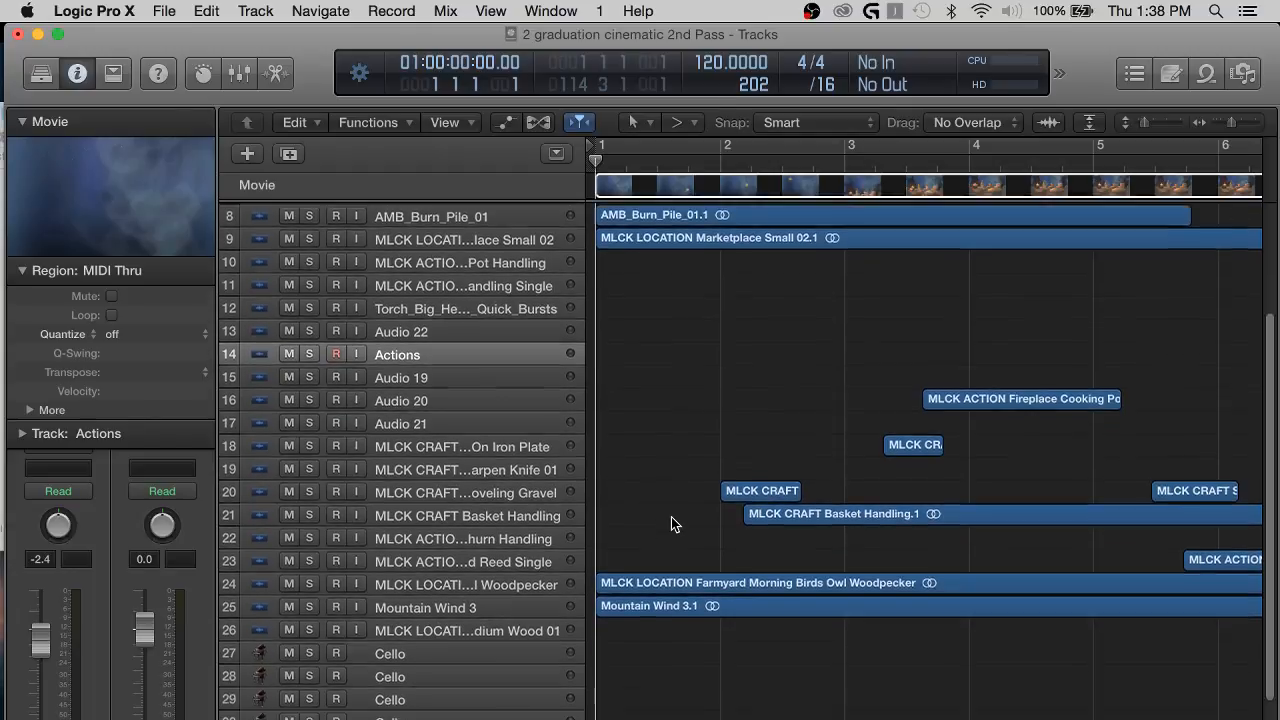
scroll(669, 530, down, 3)
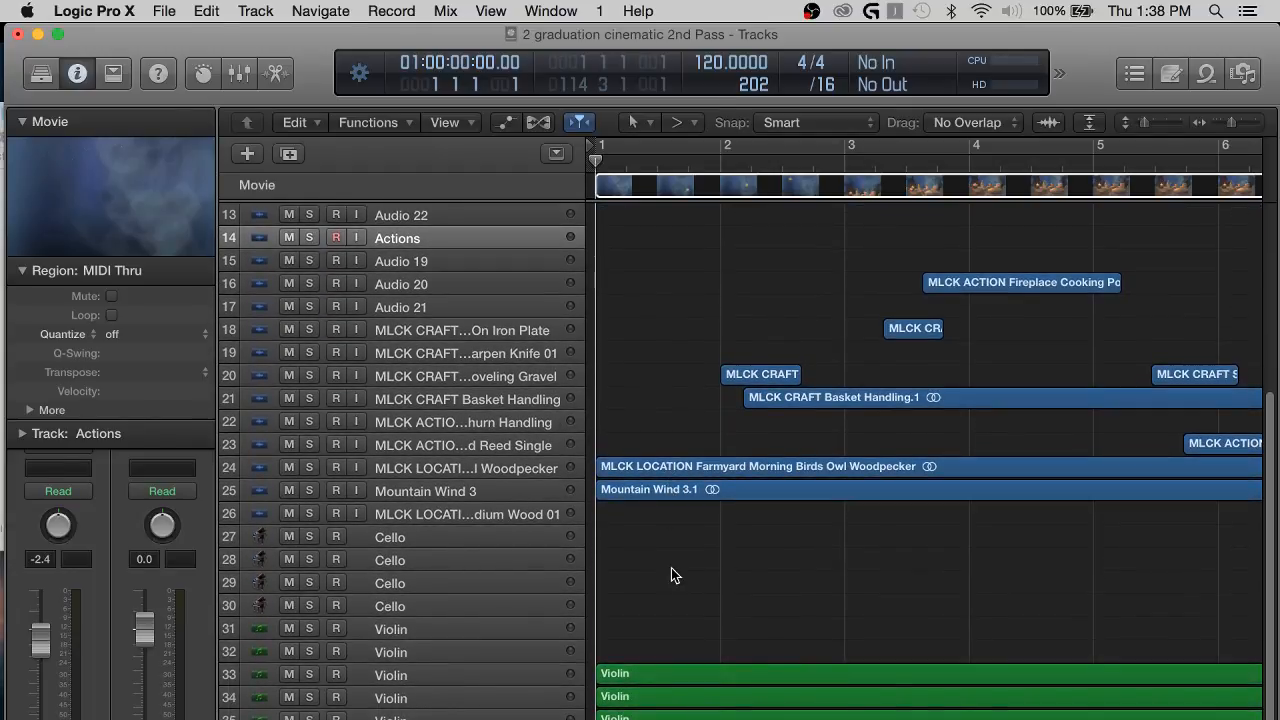
scroll(671, 568, up, 12)
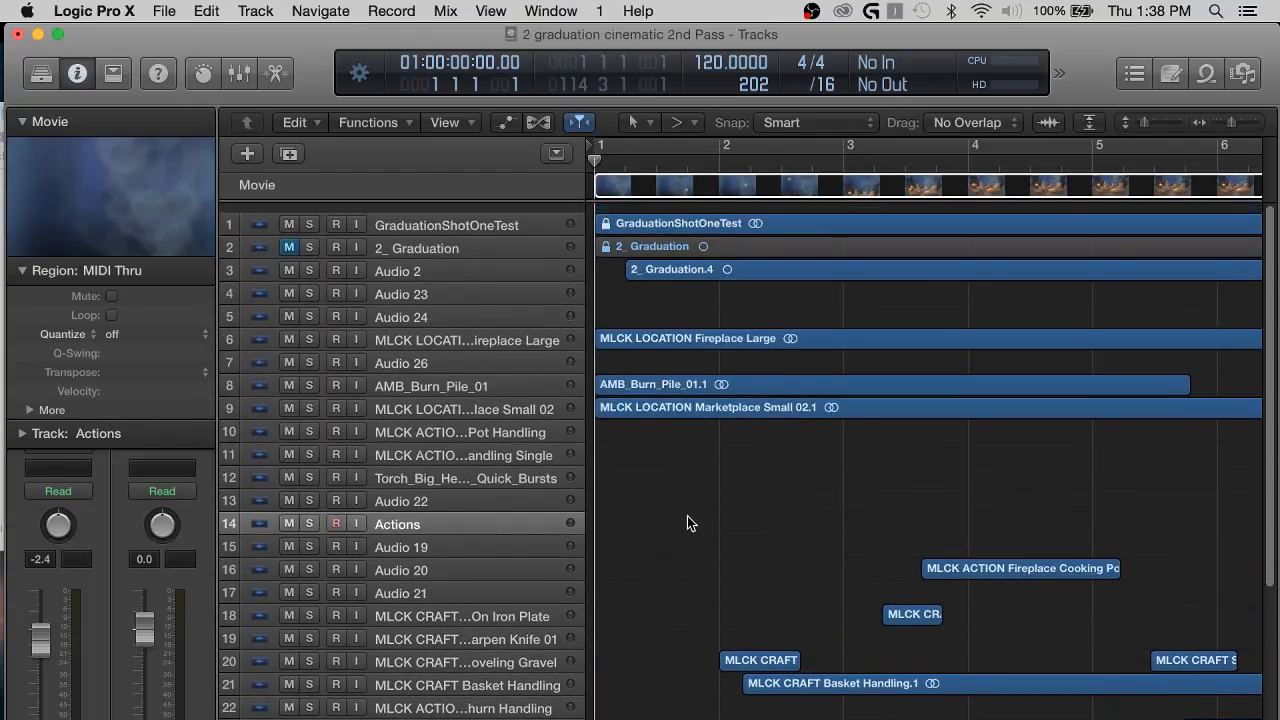
scroll(689, 512, down, 1)
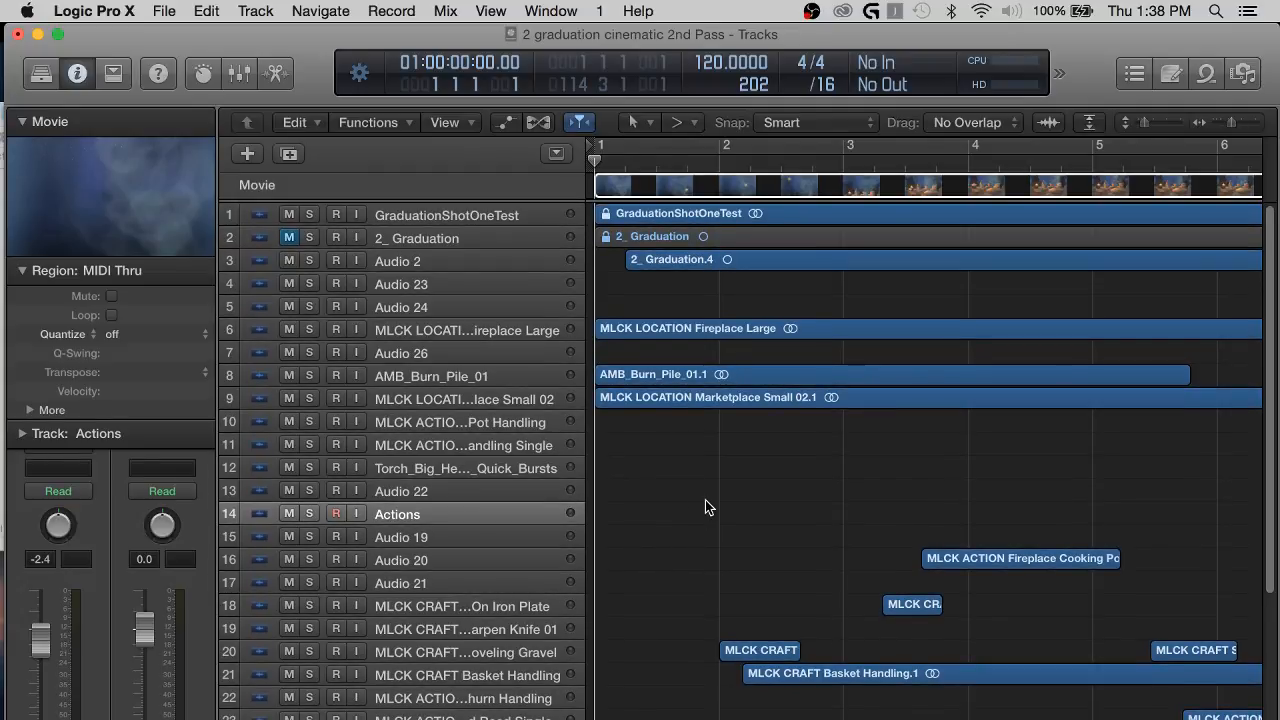
Play the opening of the project briefly and show about the first 14 bars of the timeline.
key(space)
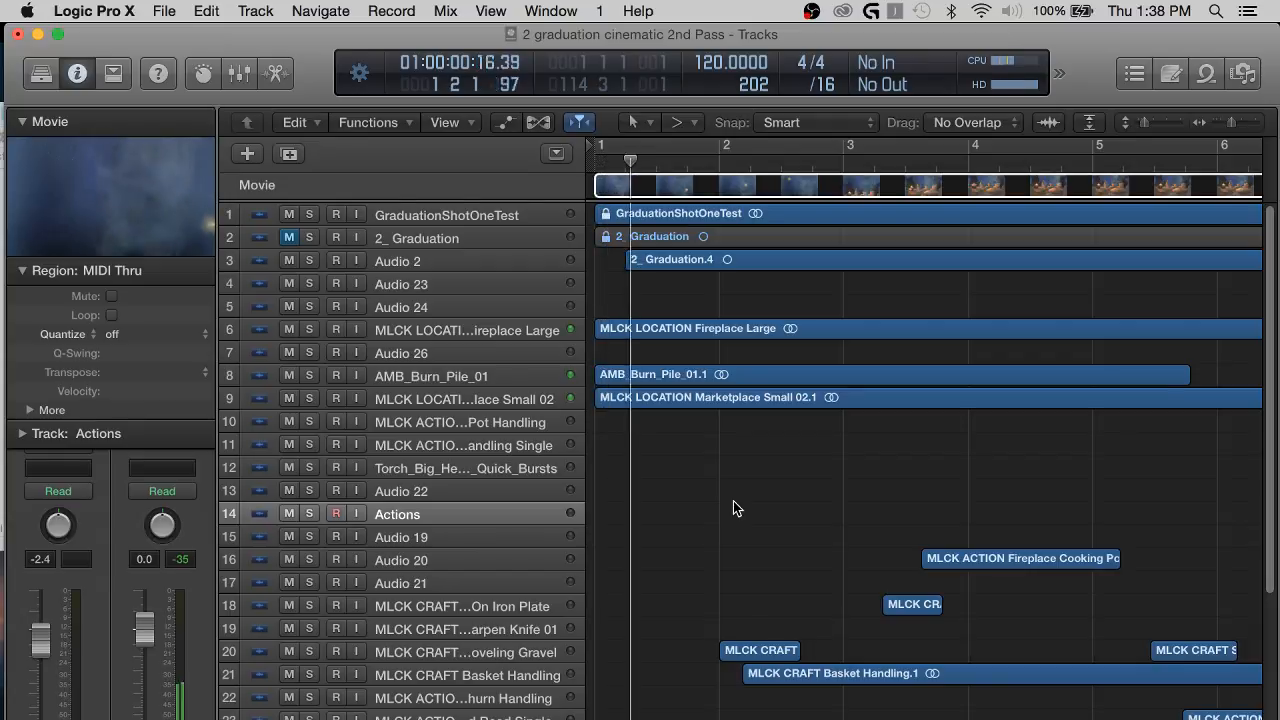
key(super+Left)
key(super+Left)
key(super+Left)
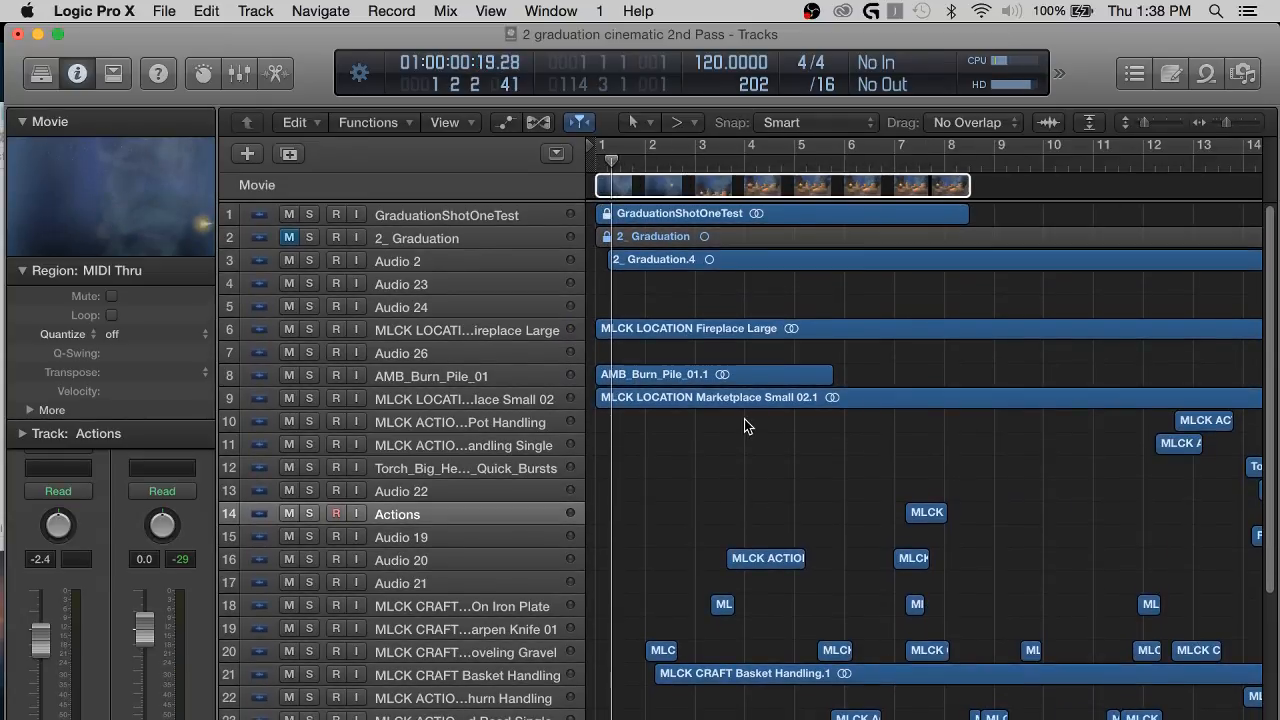
Open 2_ Graduation.mp4 from the 2. Graduation Cinematic folder in Finder as the Logic project's movie, without extracting its audio track.
key(super+Tab)
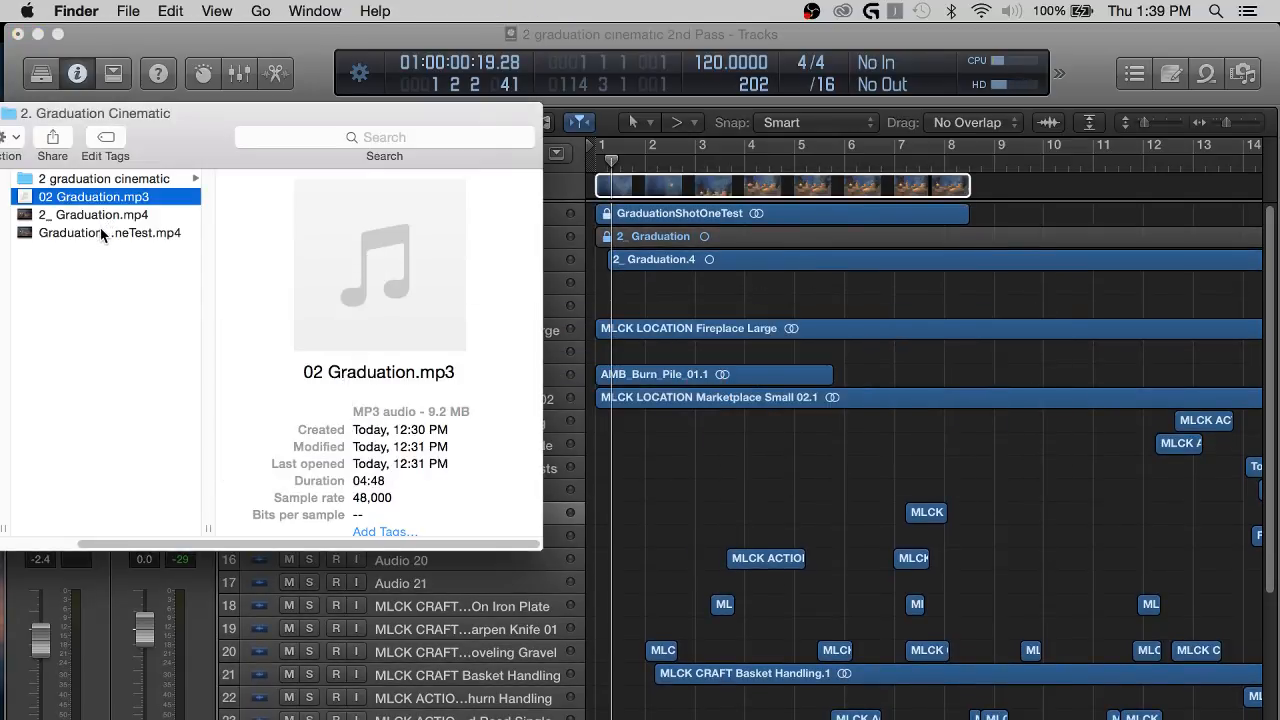
click(104, 233)
click(80, 215)
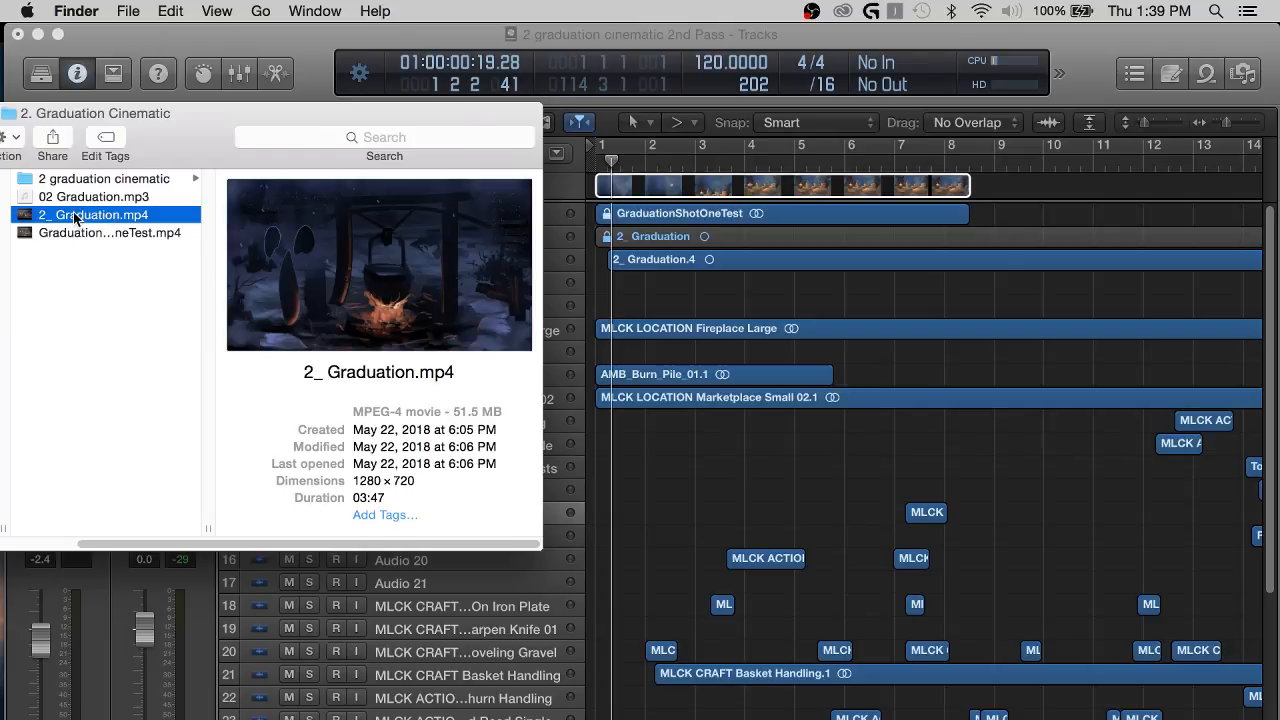
drag(78, 218, 614, 299)
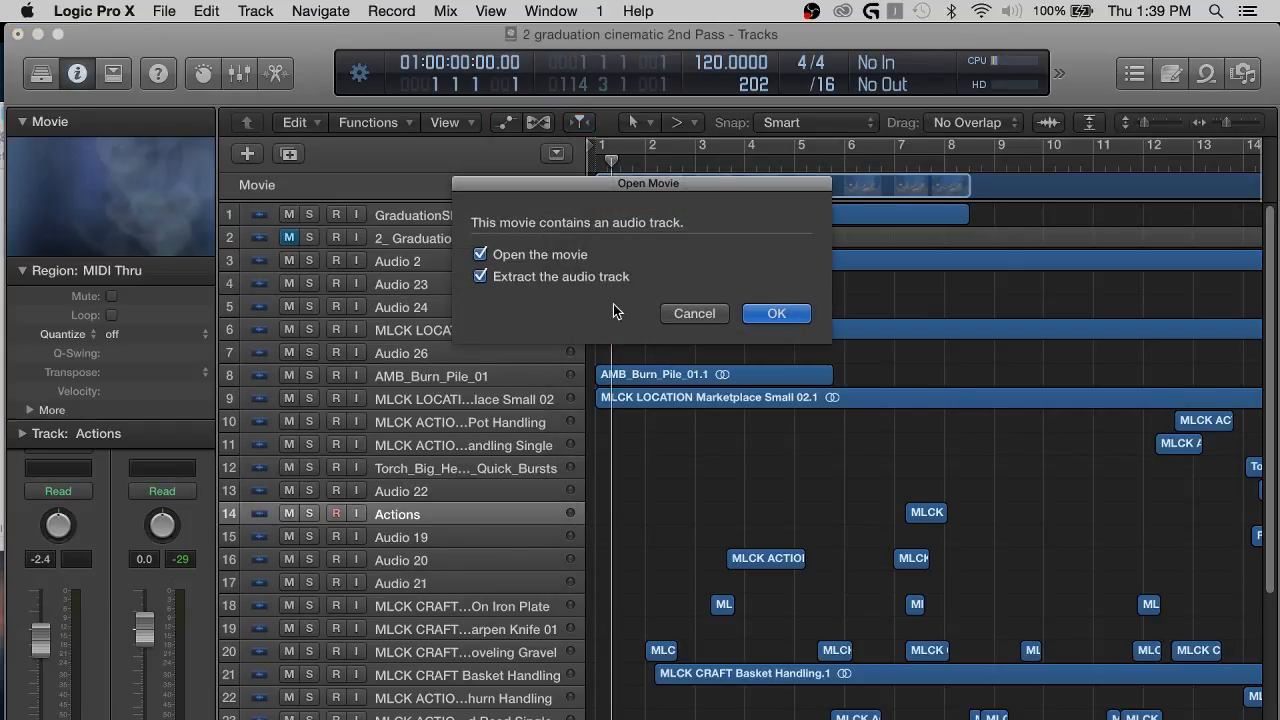
click(564, 283)
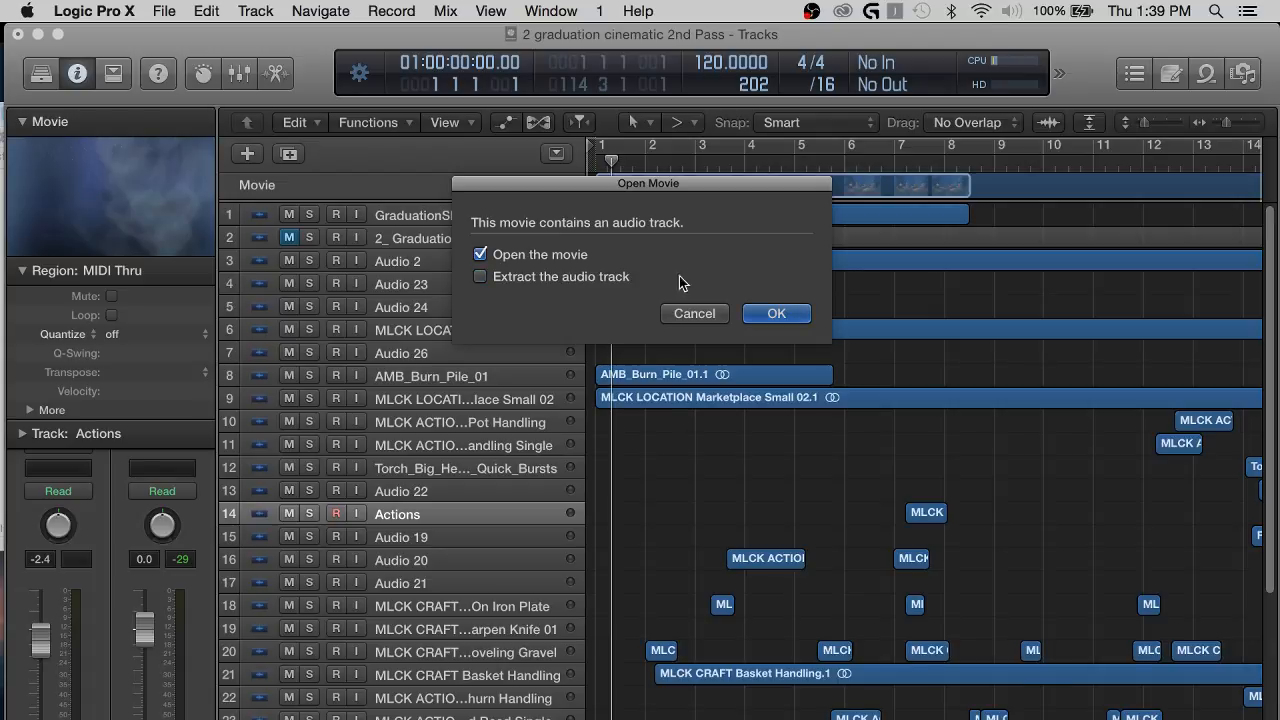
click(780, 313)
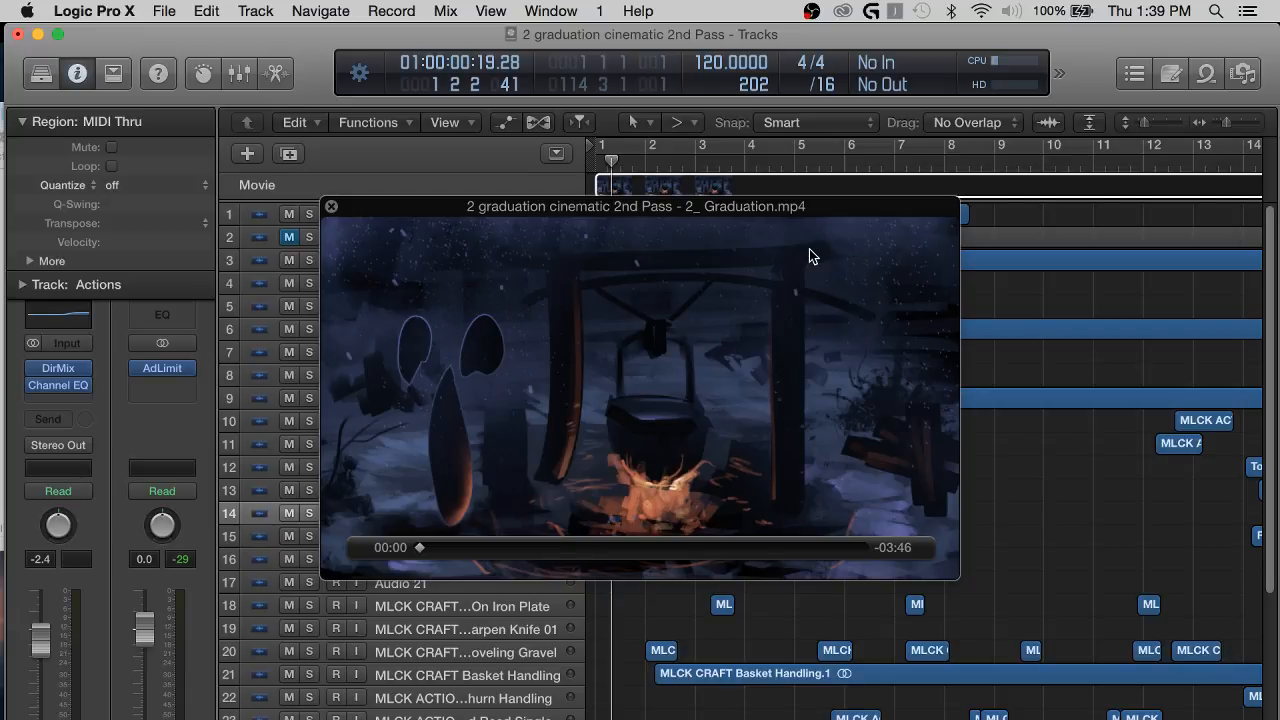
Preview the opening with the new movie, close the floating movie window and return the playhead to the project start.
key(ctrl+Up)
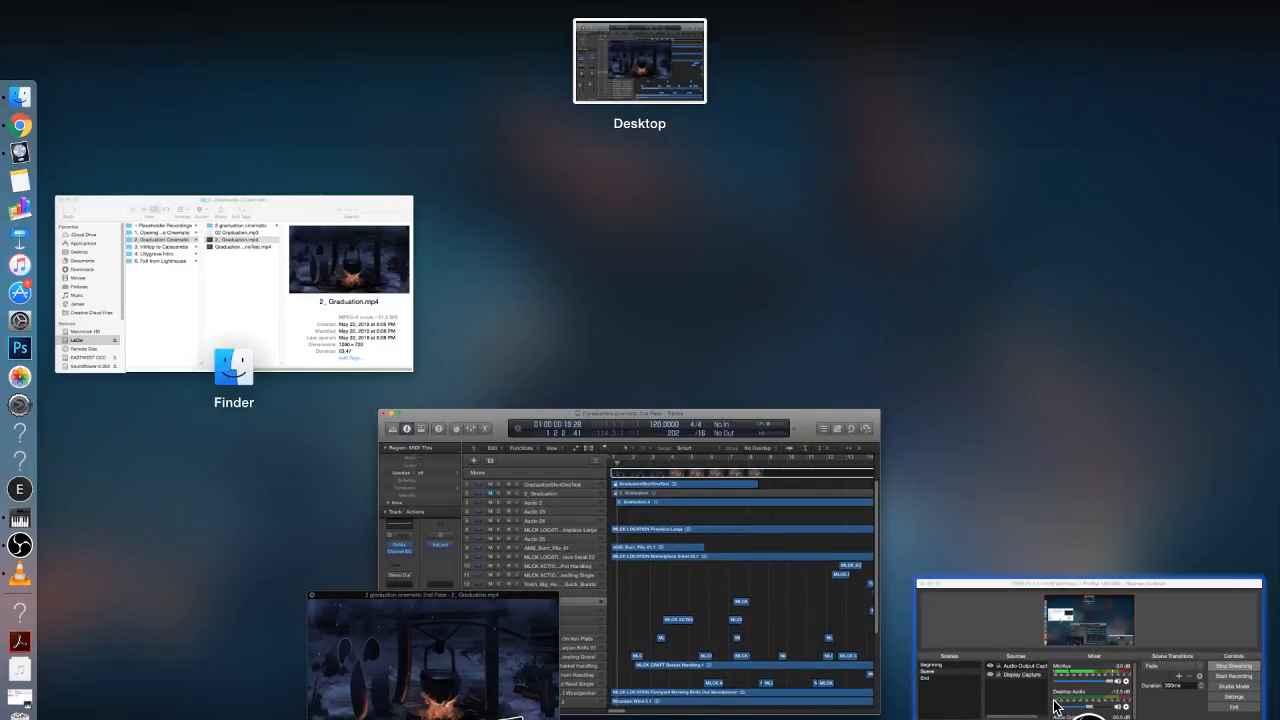
click(779, 519)
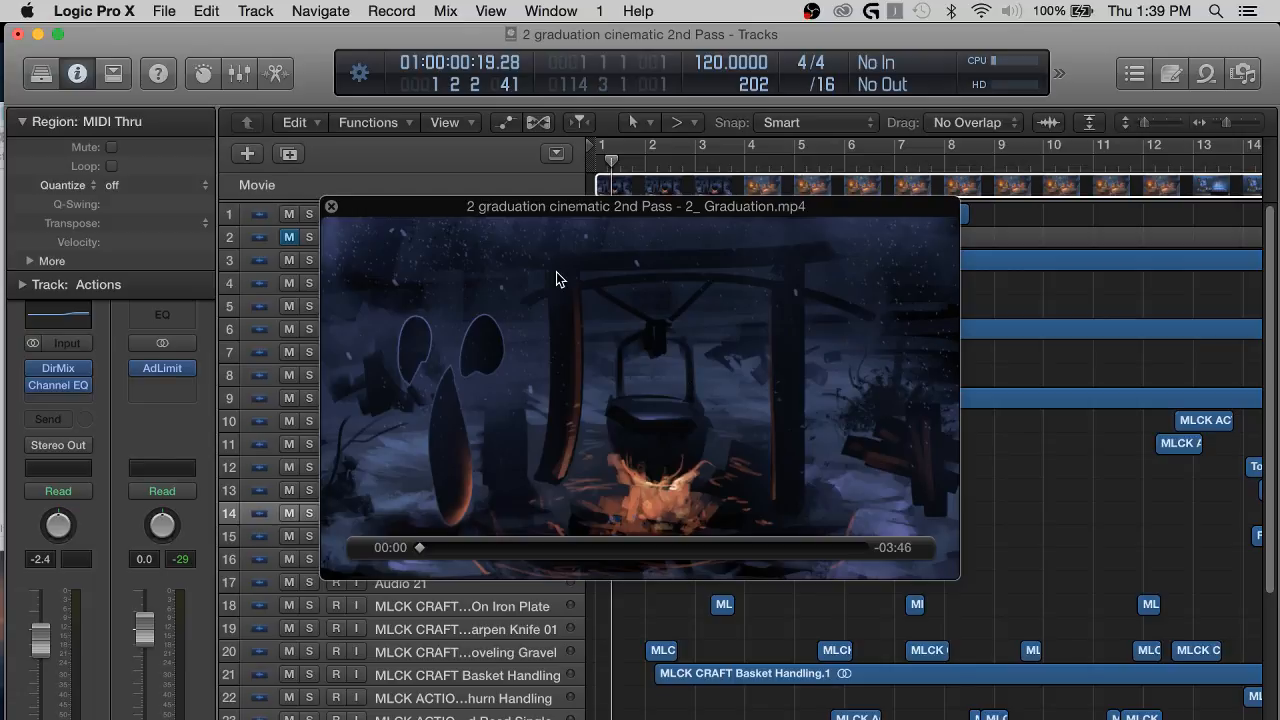
drag(387, 210, 293, 156)
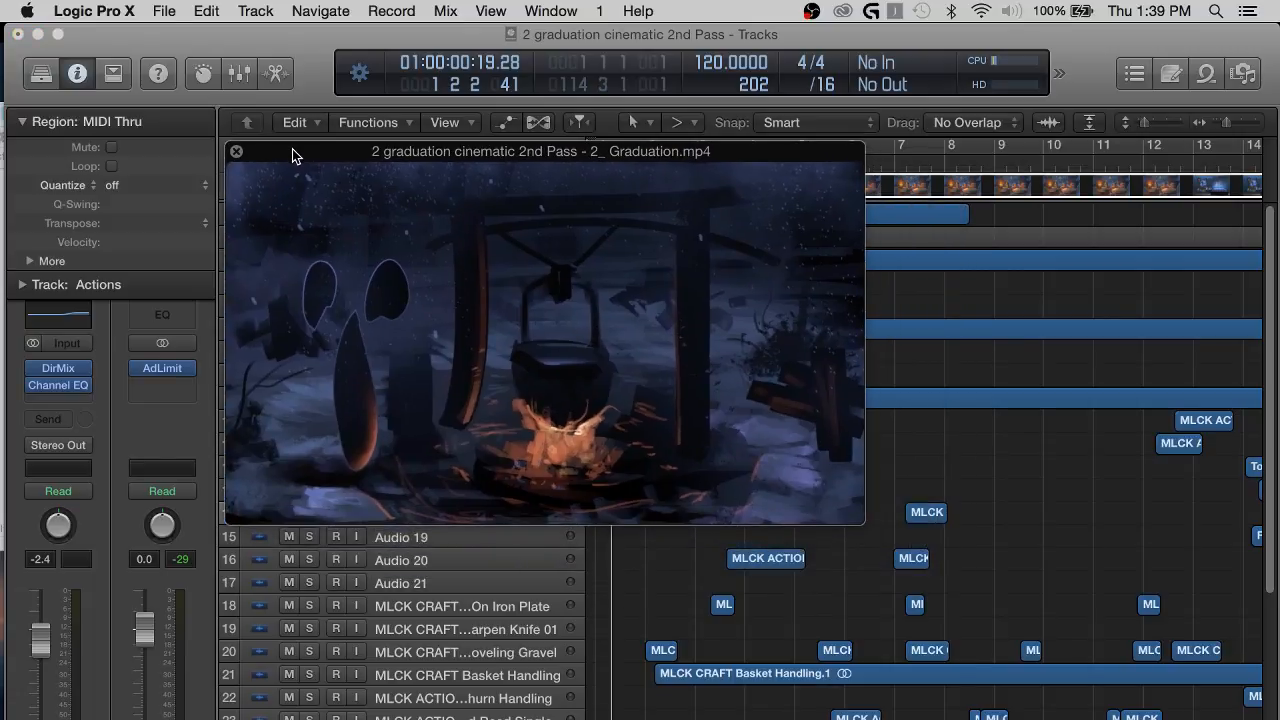
mouse_move(592, 343)
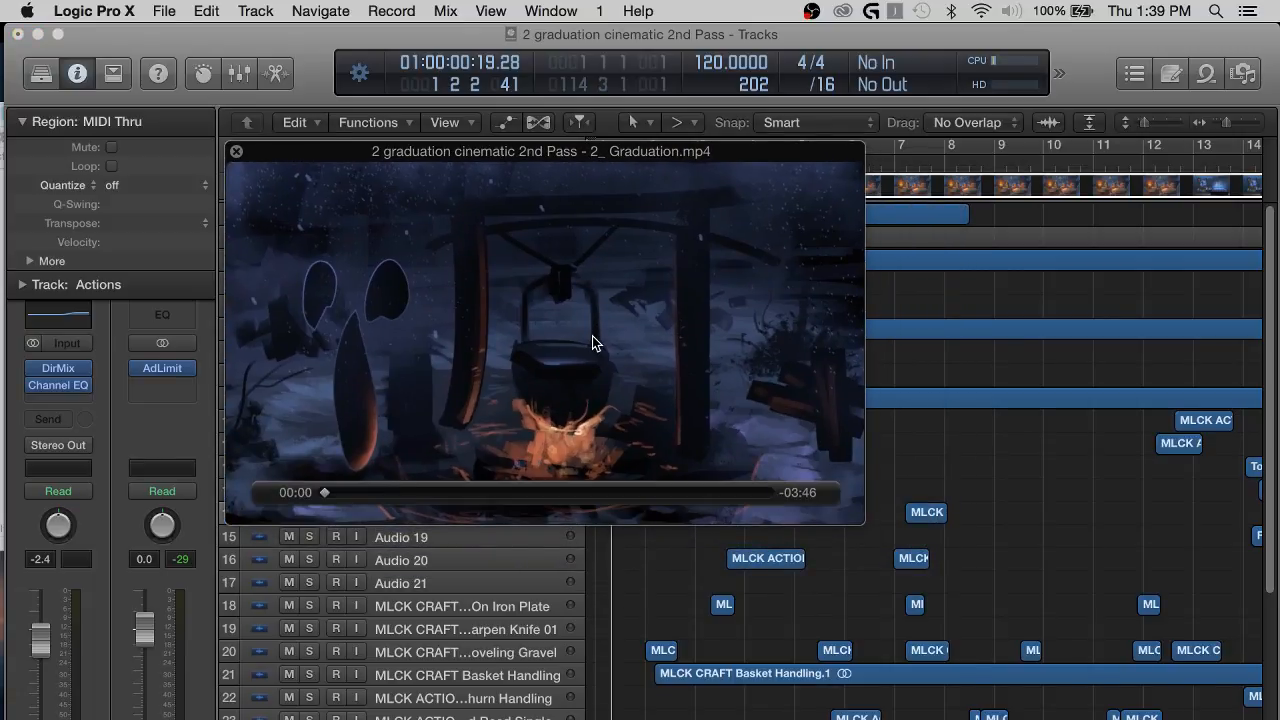
key(space)
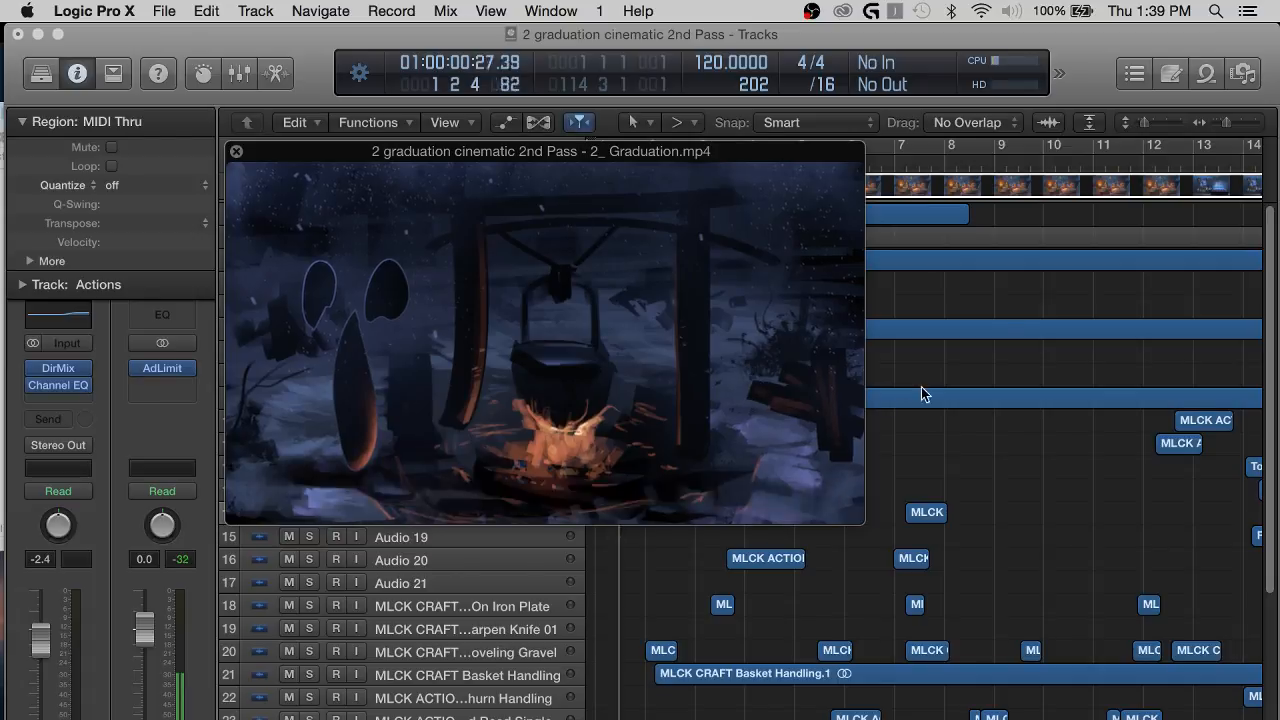
click(236, 151)
key(Return)
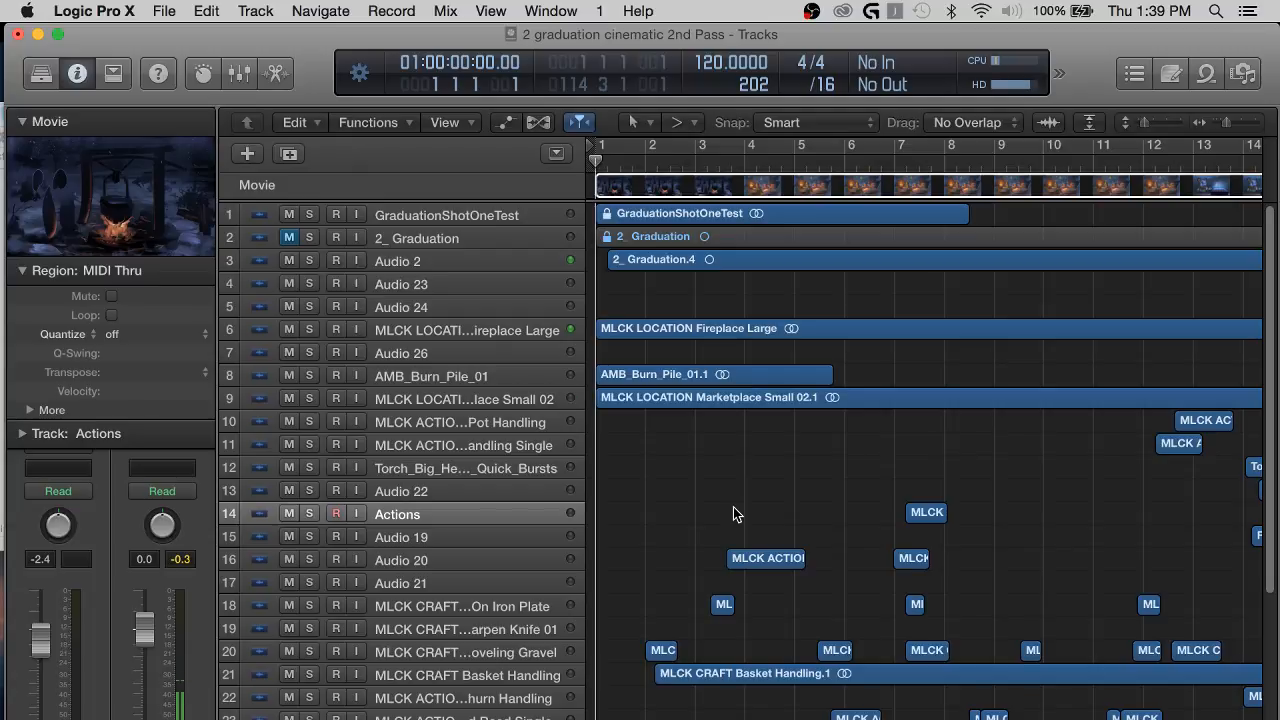
Import 02 Graduation.mp3 from the 2. Graduation Cinematic folder in Finder into the Logic project at position 1 1 1 1.
scroll(829, 371, up, 2)
scroll(845, 352, right, 1)
scroll(845, 352, left, 1)
key(super+Tab)
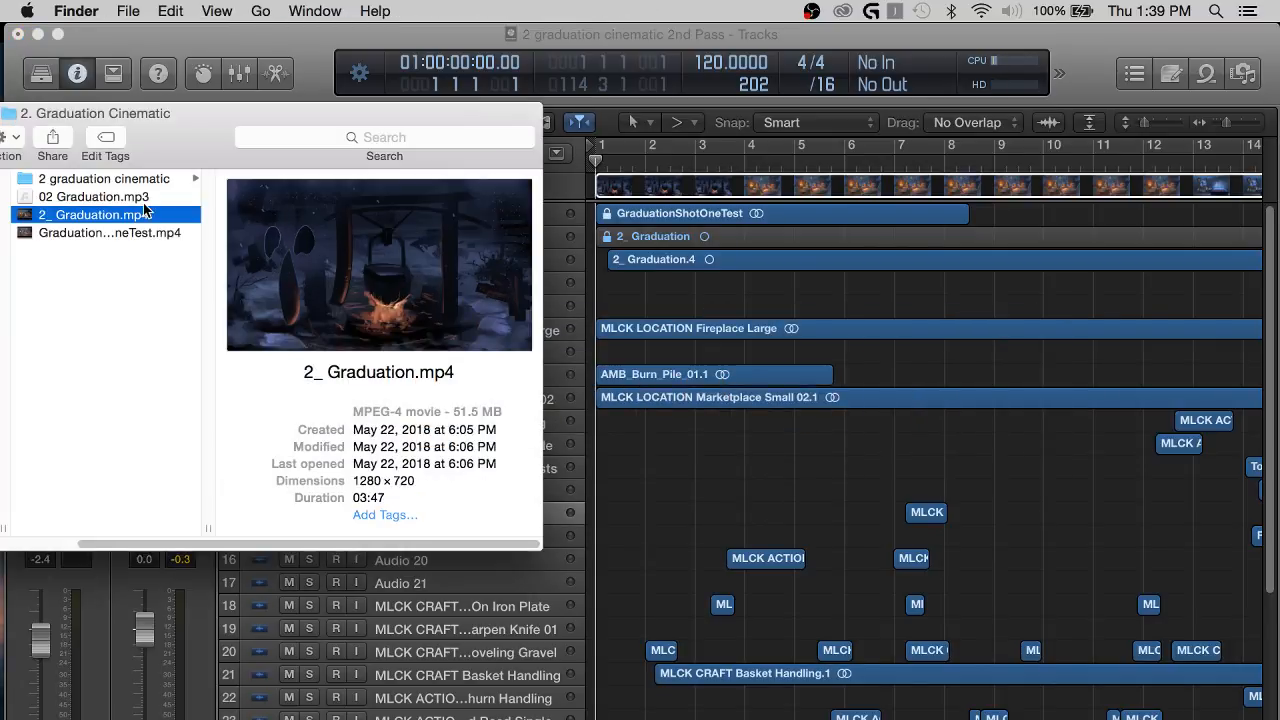
click(86, 198)
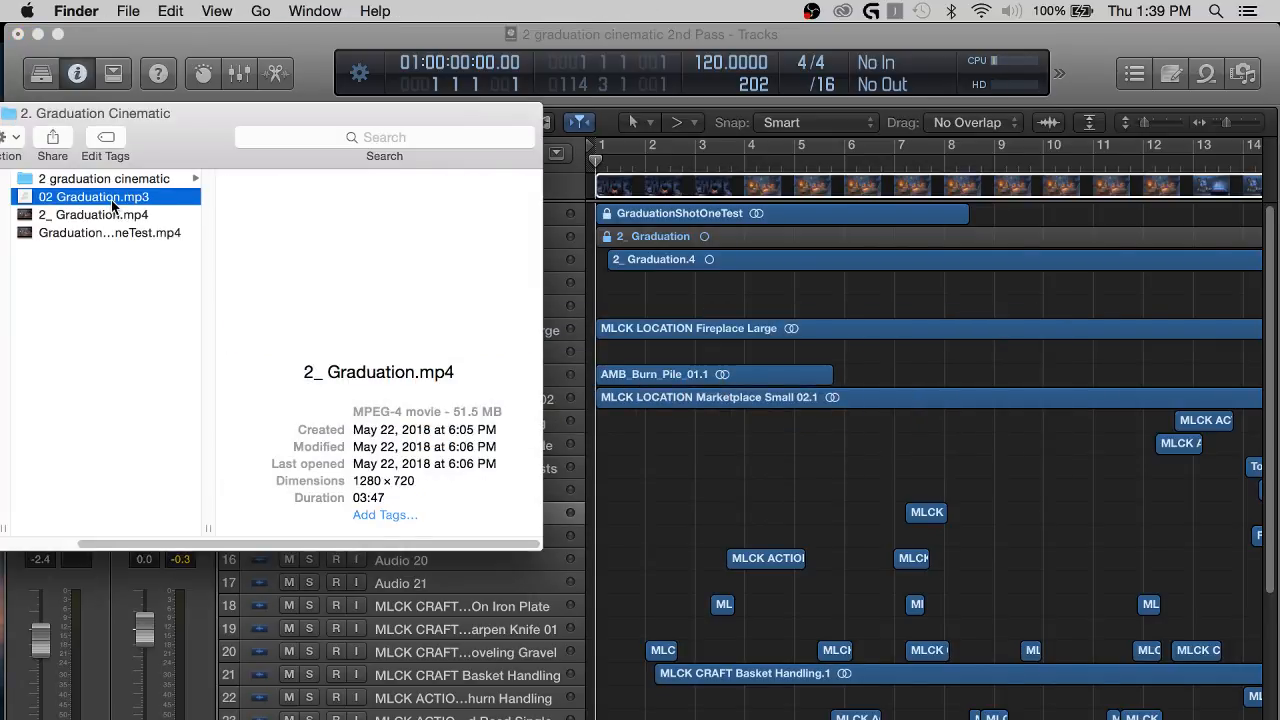
scroll(818, 484, down, 10)
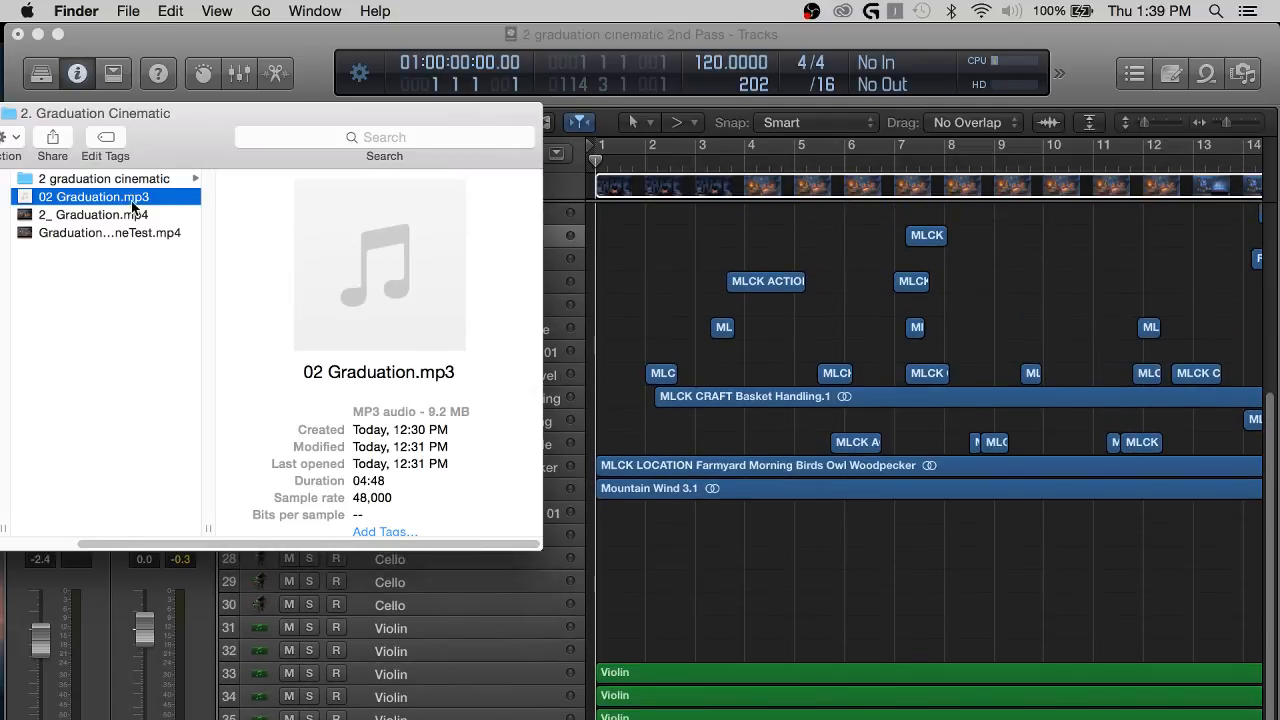
drag(130, 205, 605, 690)
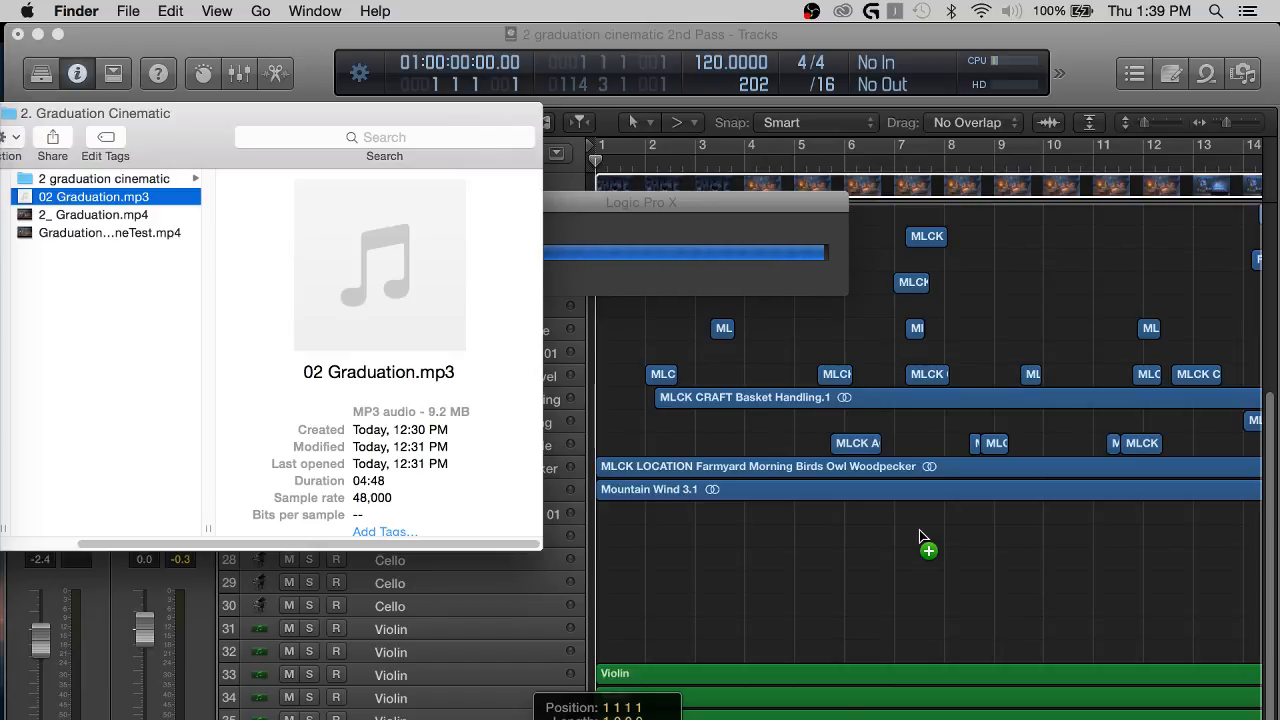
click(735, 572)
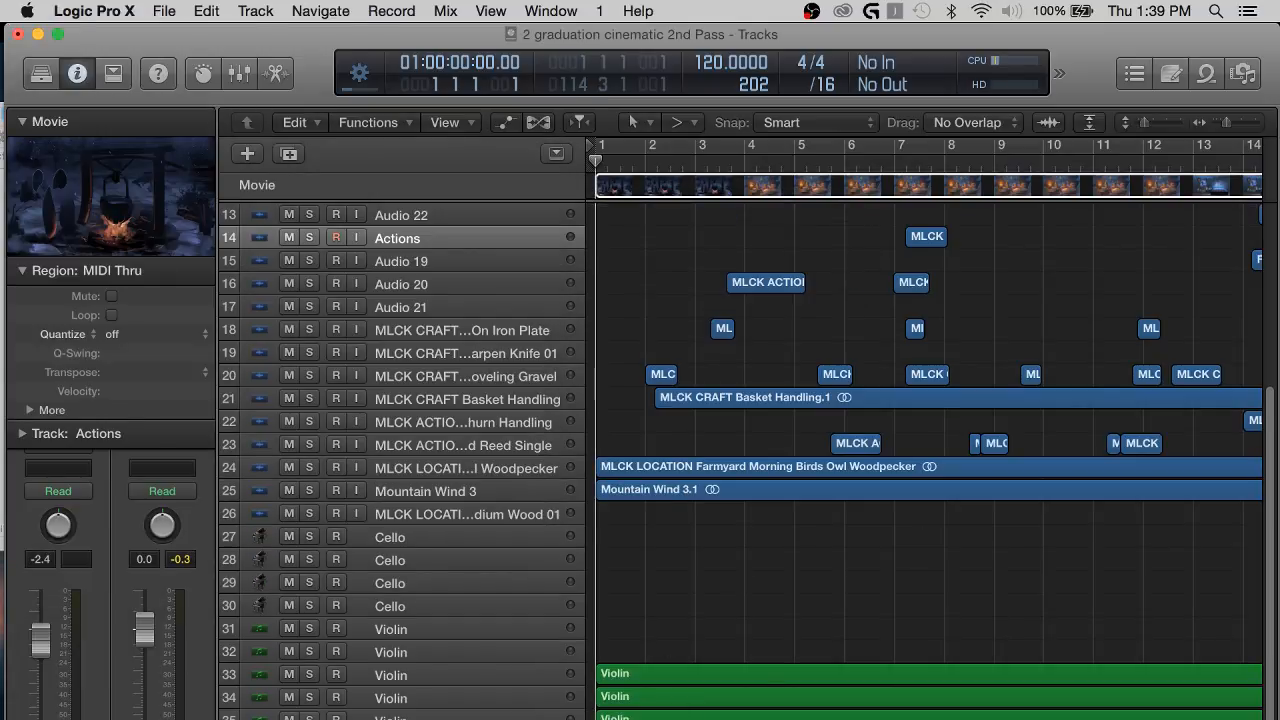
Move the 02 Graduation track directly below the 2_ Graduation track and solo it.
scroll(471, 257, up, 3)
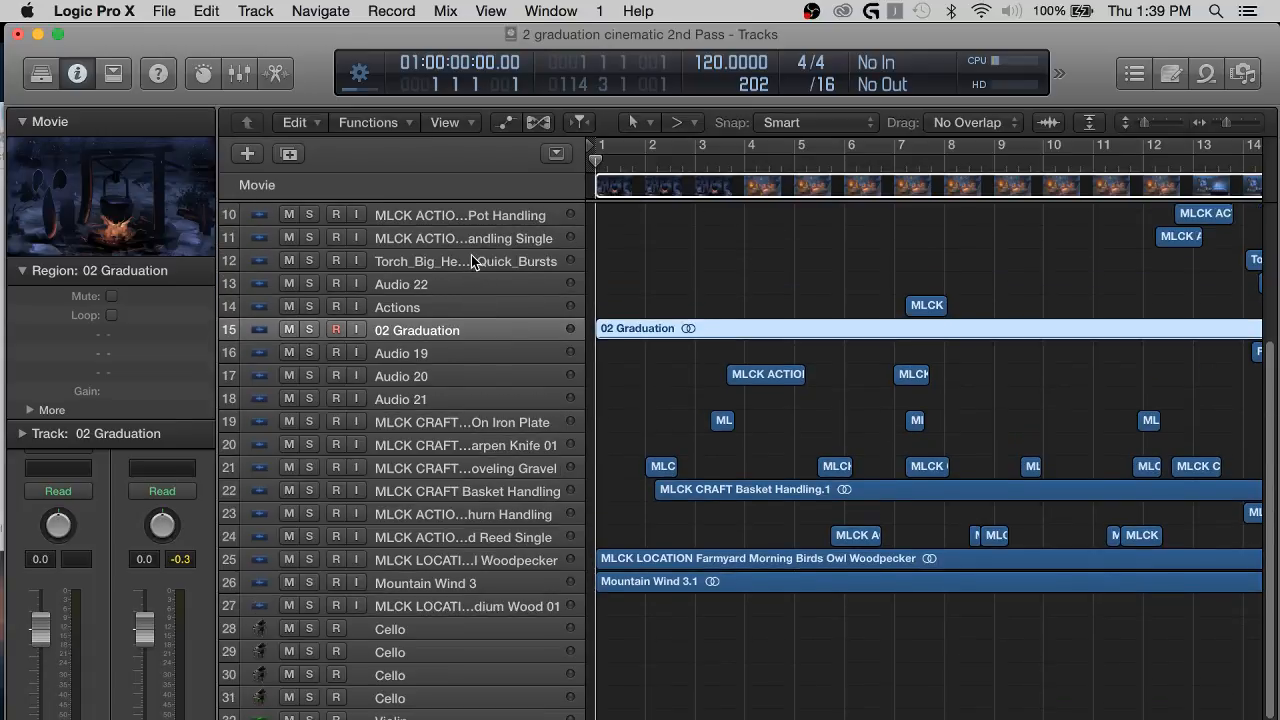
scroll(471, 258, up, 5)
drag(504, 530, 555, 260)
click(697, 292)
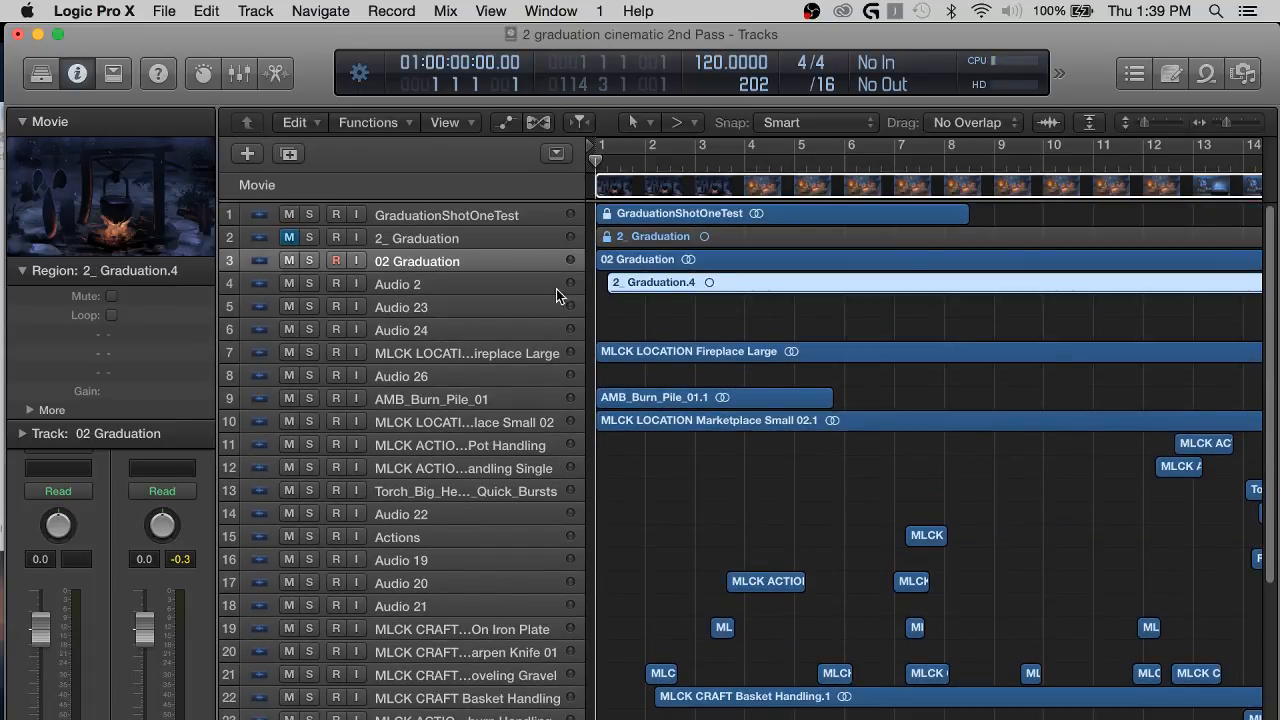
click(309, 260)
click(662, 304)
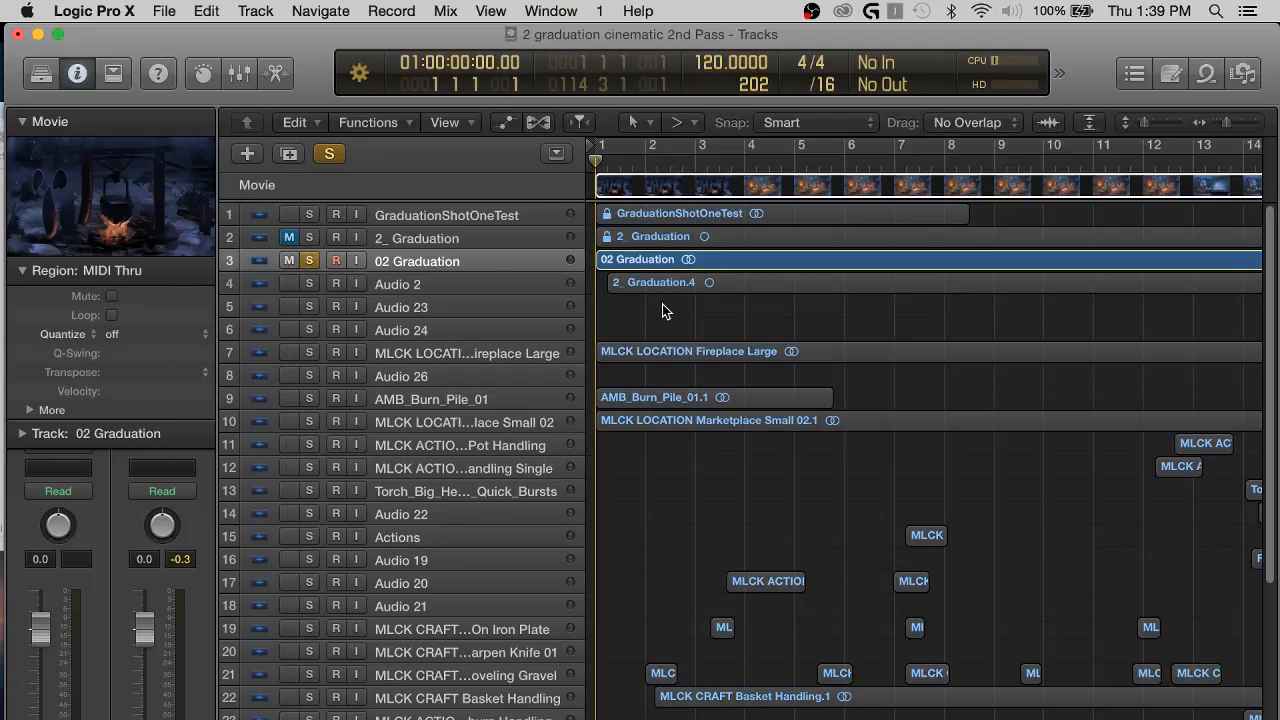
Play the soloed 02 Graduation track from the project start and look over the other tracks.
key(space)
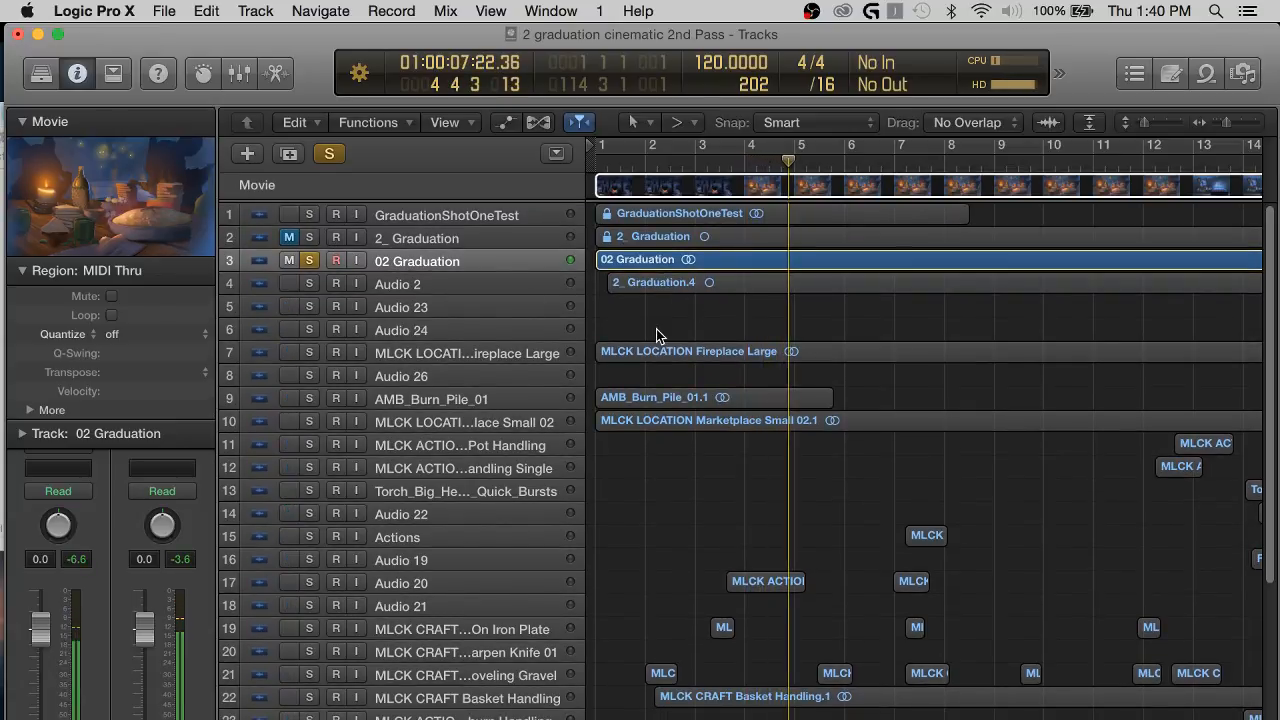
key(h)
key(h)
scroll(656, 329, down, 5)
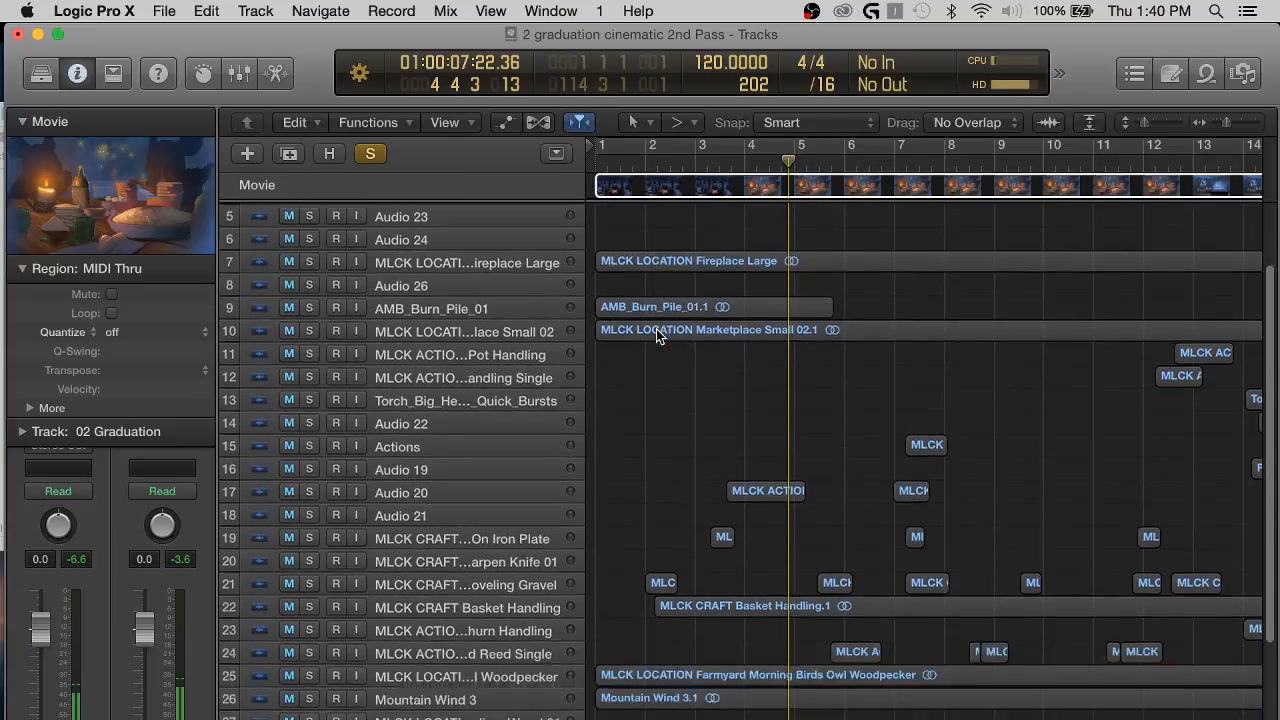
scroll(656, 329, up, 5)
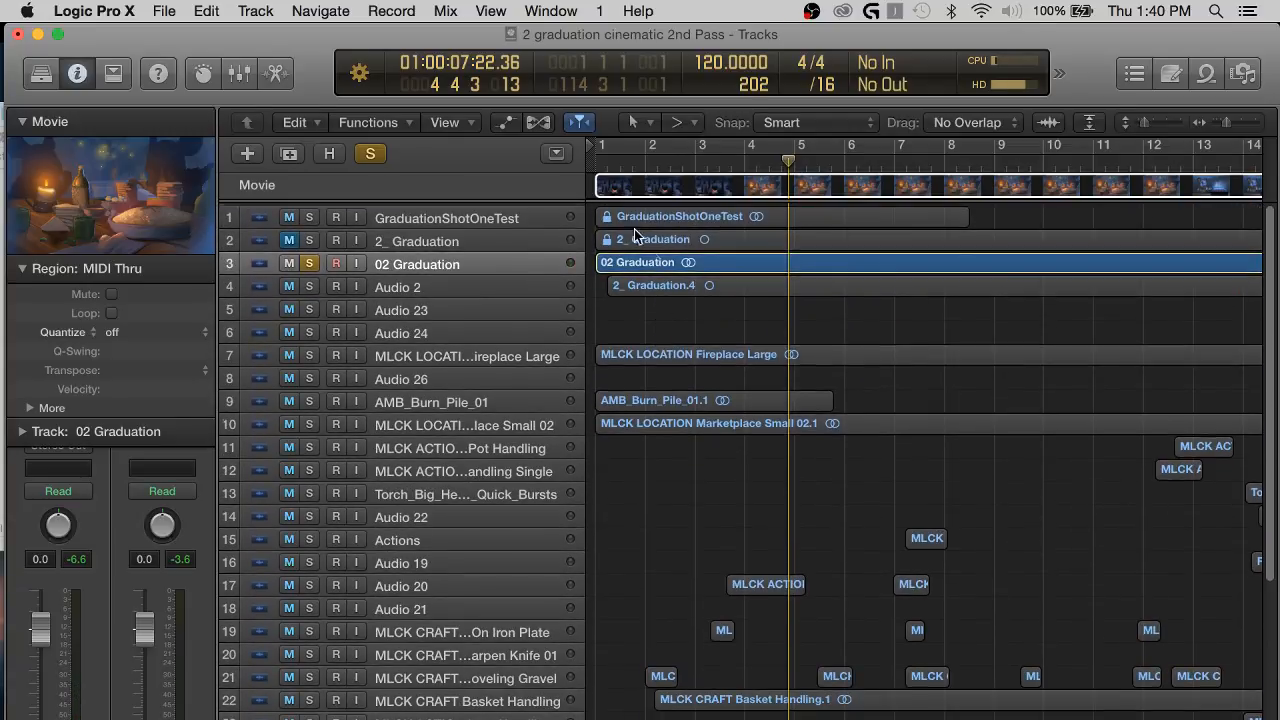
Unsolo the 02 Graduation track to hear the full mix, and play Audio 2 soloed from the project start for comparison.
click(310, 259)
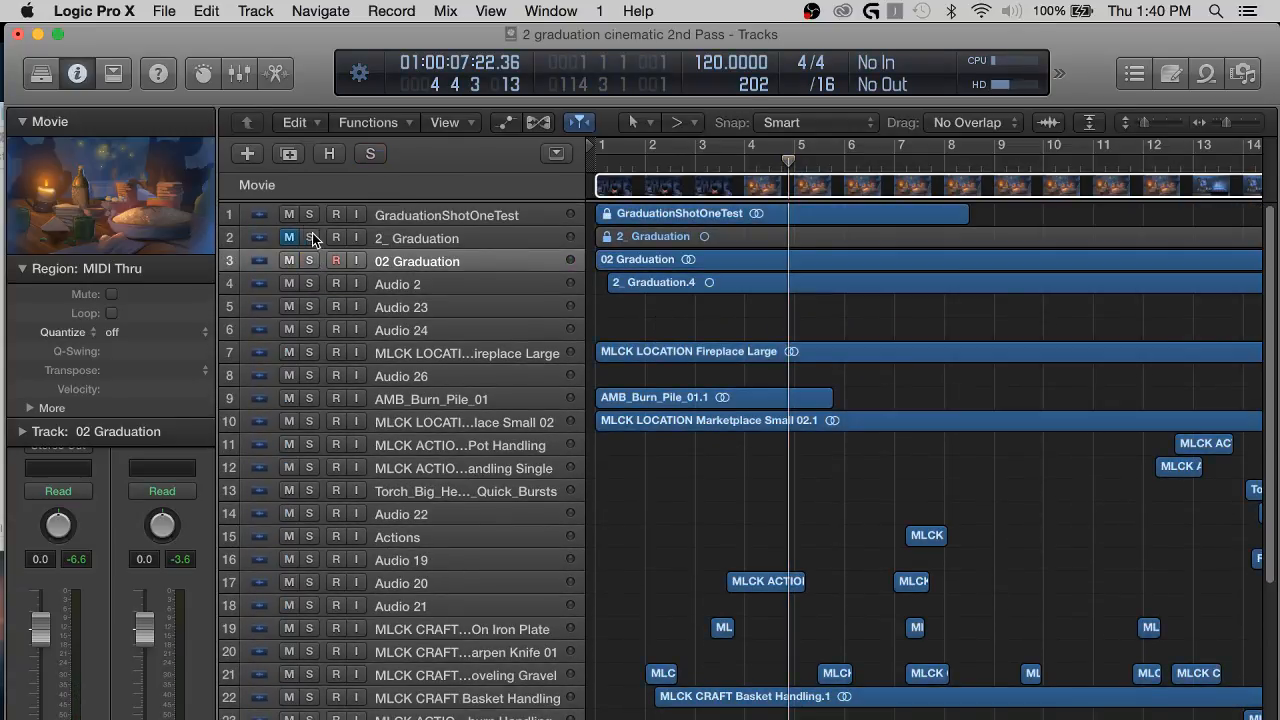
key(space)
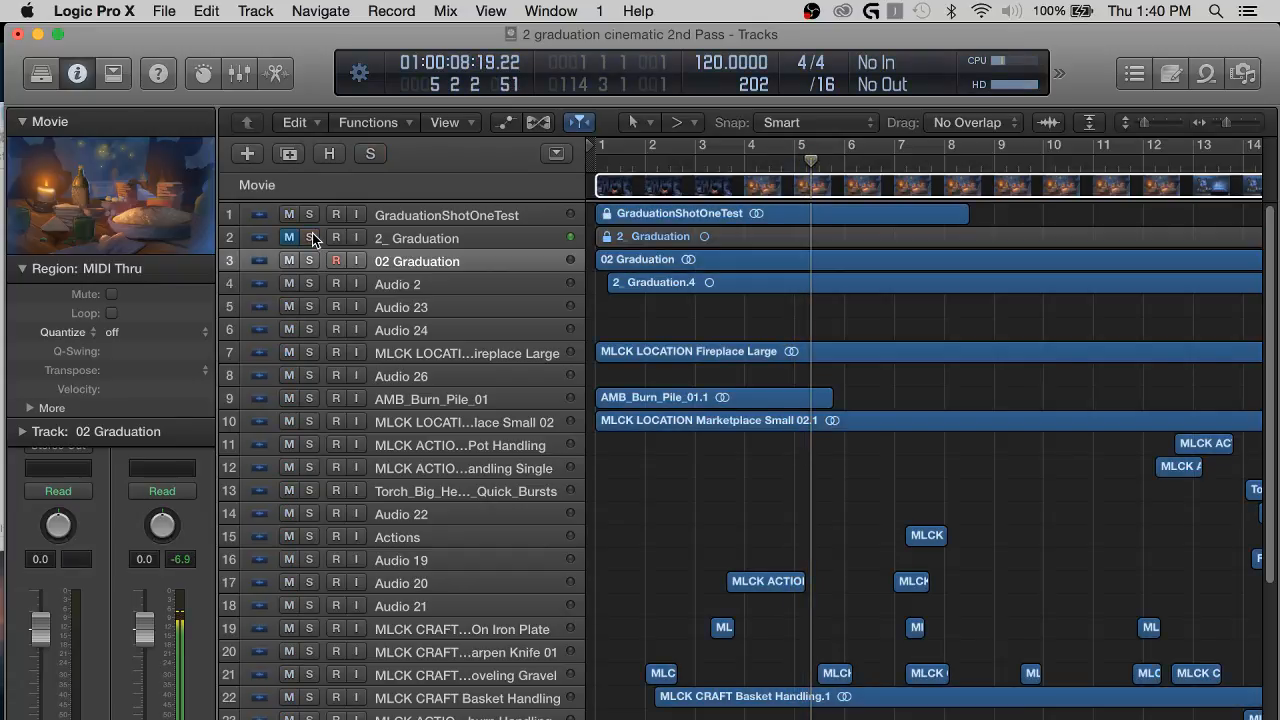
click(311, 282)
key(Return)
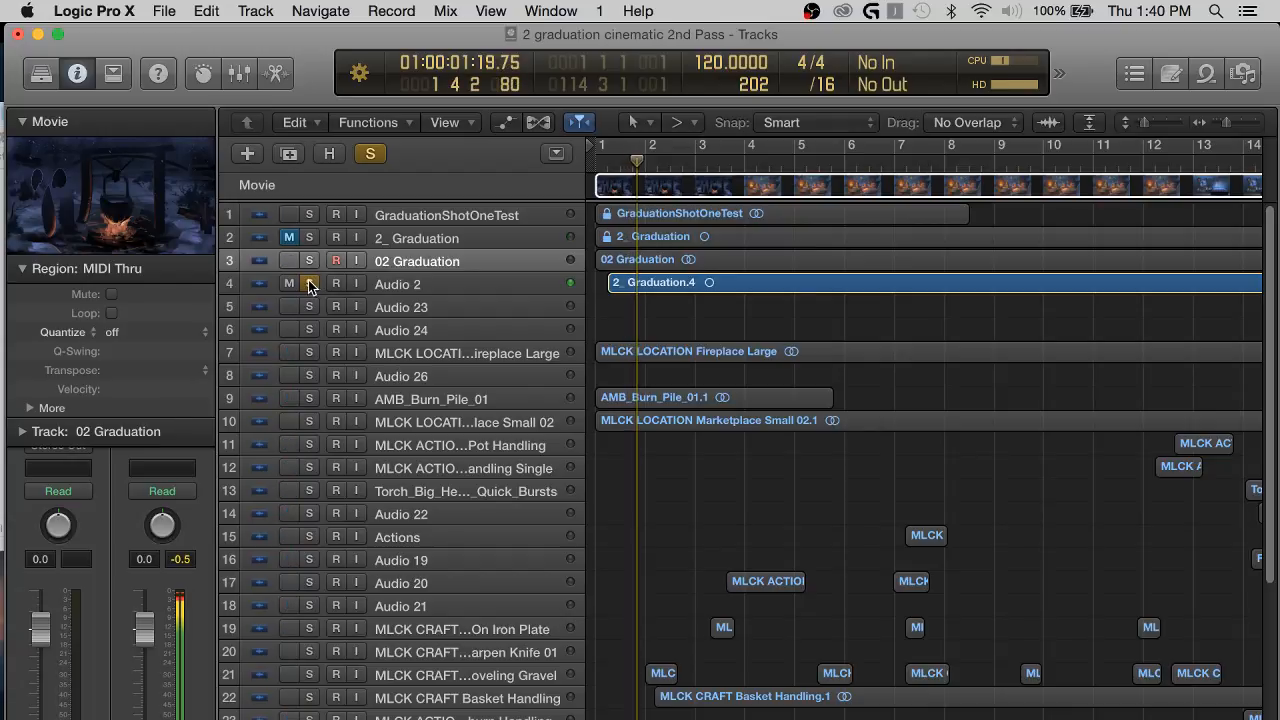
Unsolo and mute the Audio 2 track, and move it directly above the 02 Graduation track.
click(311, 283)
click(289, 284)
drag(423, 286, 423, 248)
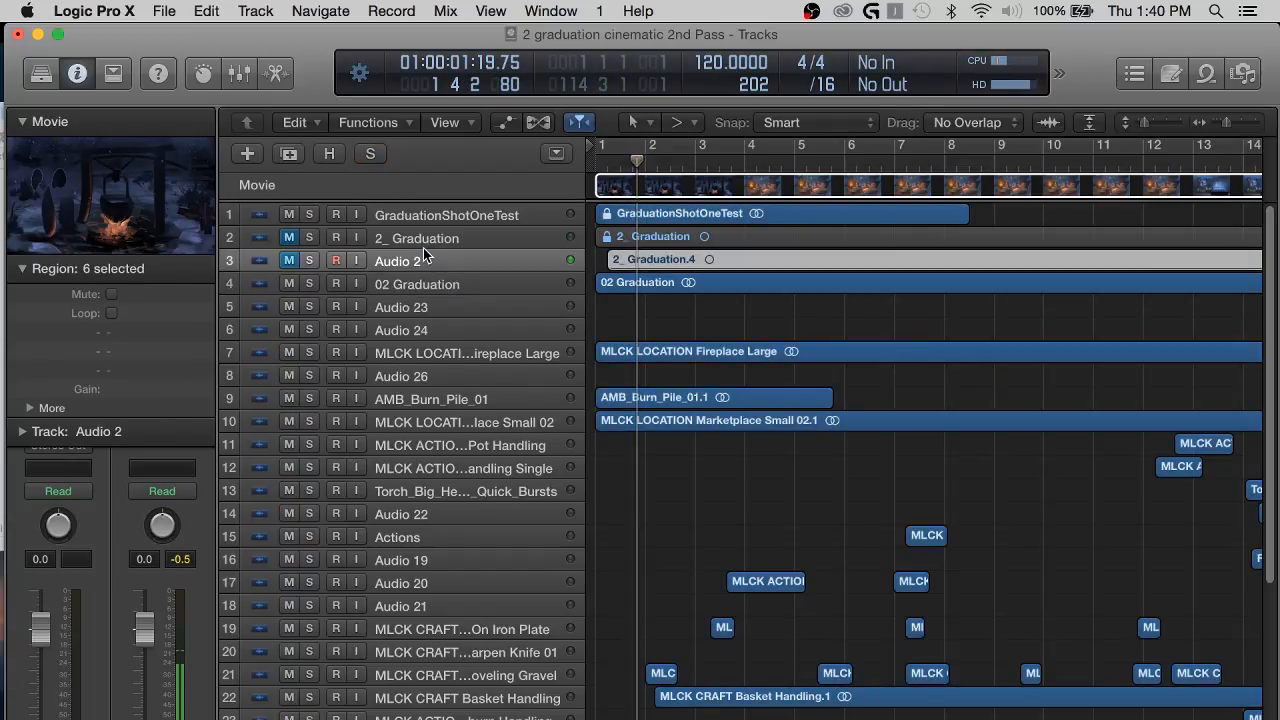
click(402, 284)
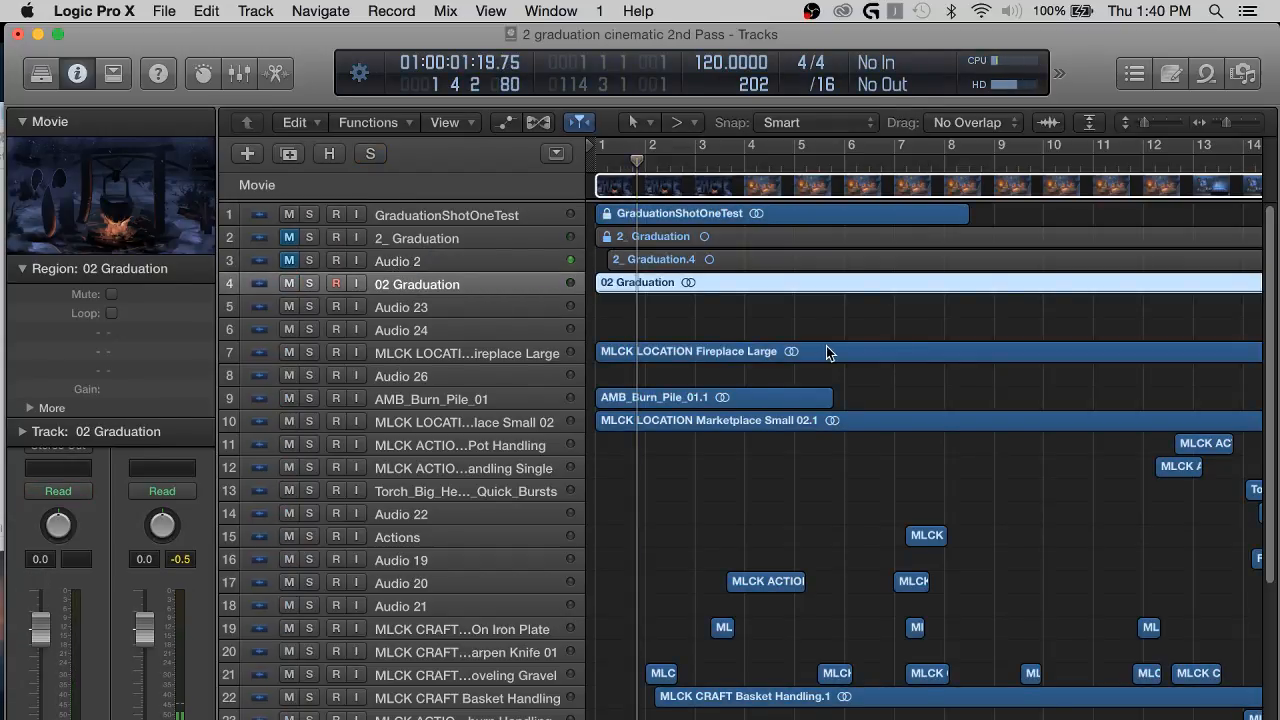
Return the playhead to the project start, solo the 02 Graduation track and enlarge its waveform display.
key(Return)
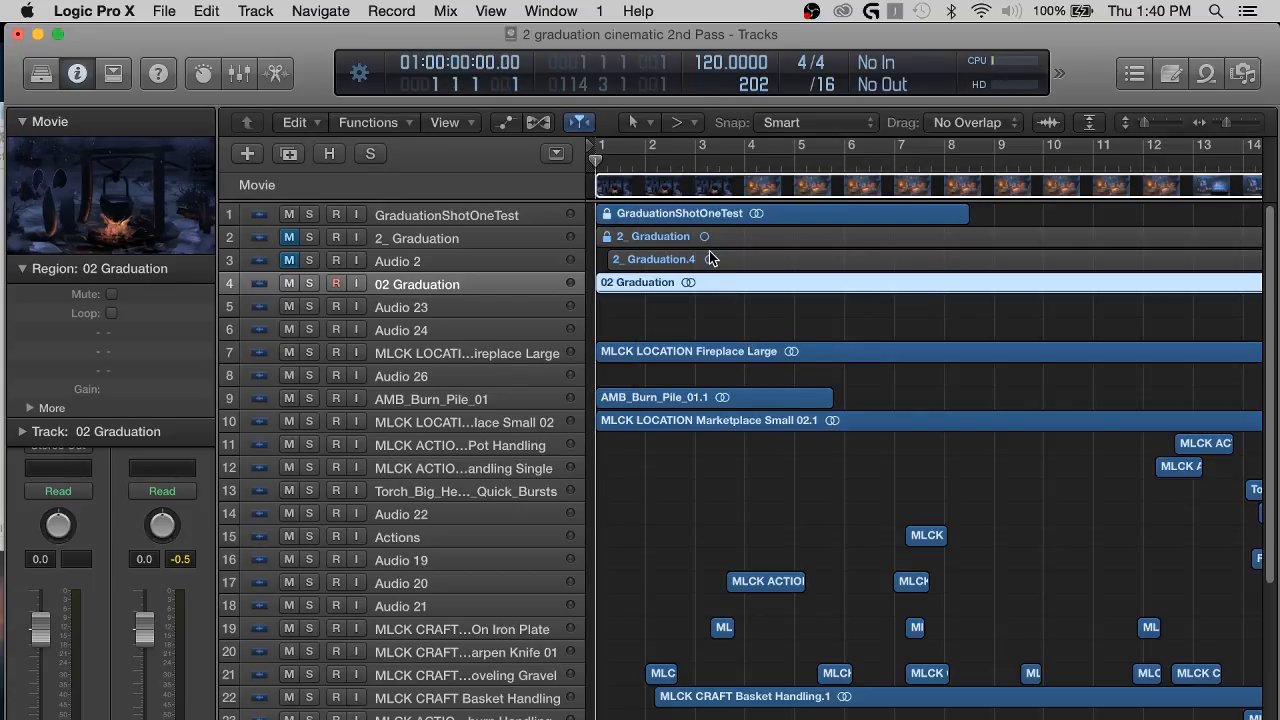
click(309, 284)
click(755, 310)
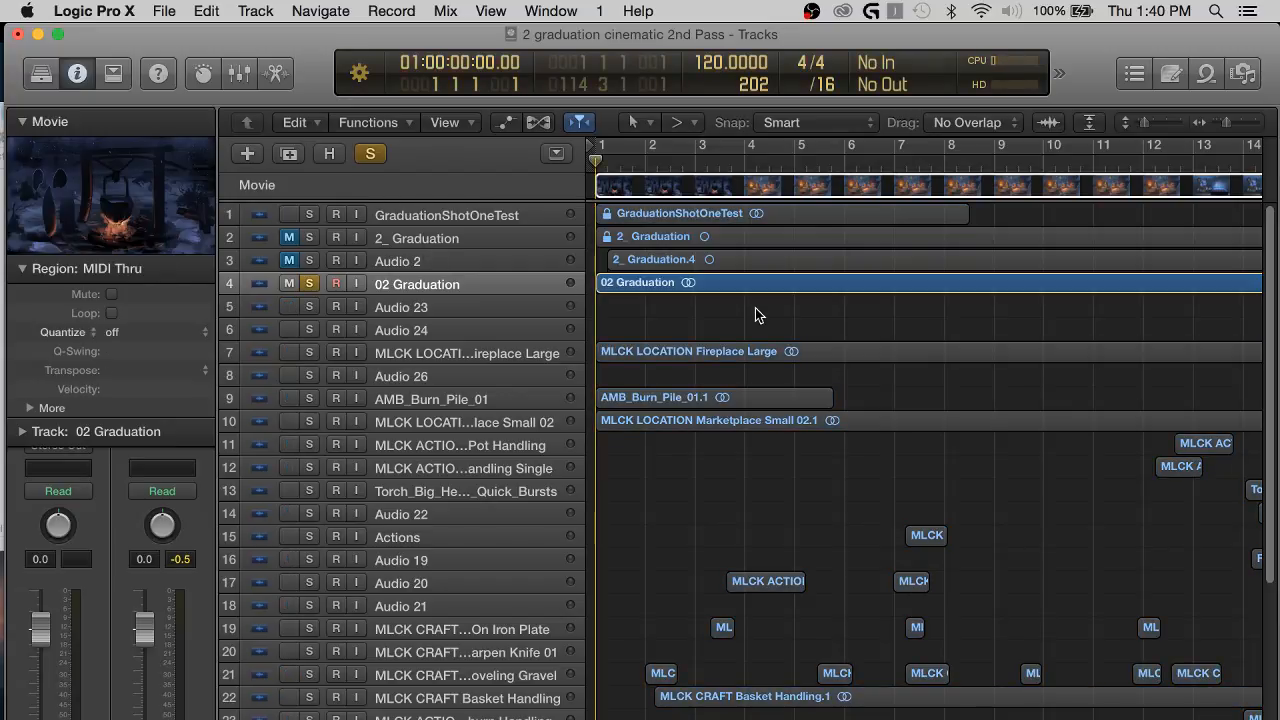
key(super+Right)
key(super+Down)
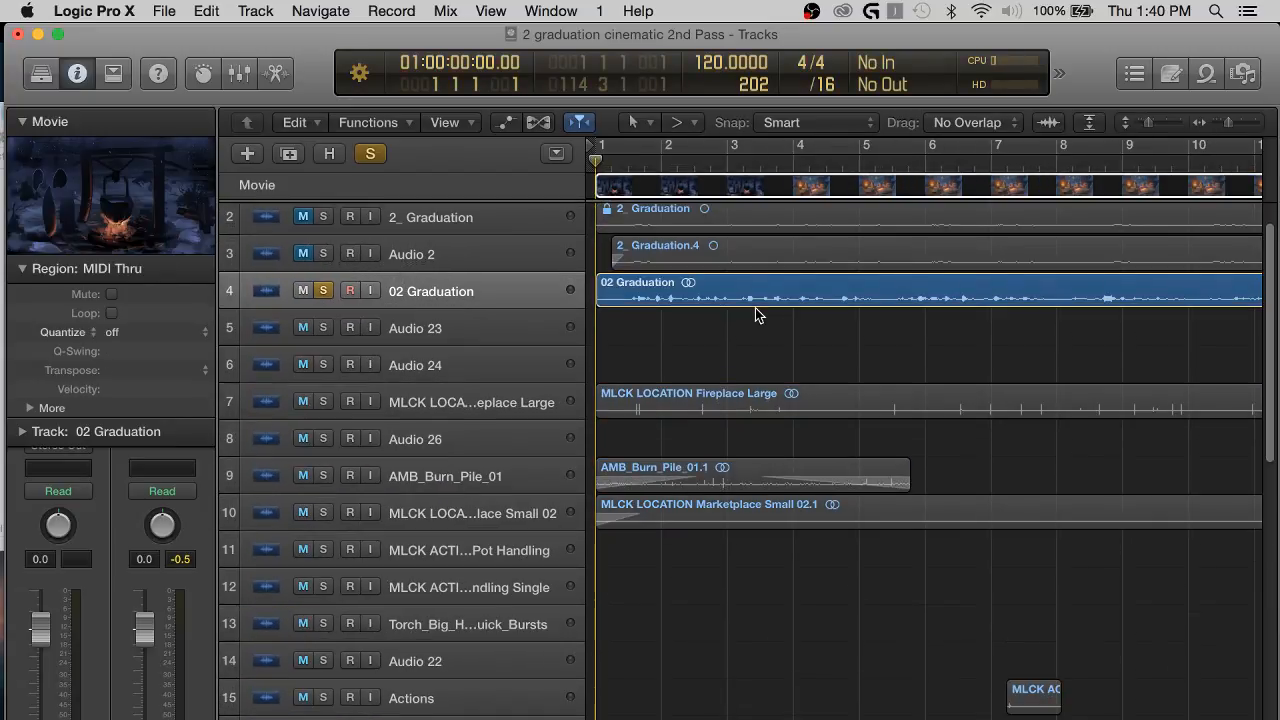
scroll(755, 310, up, 2)
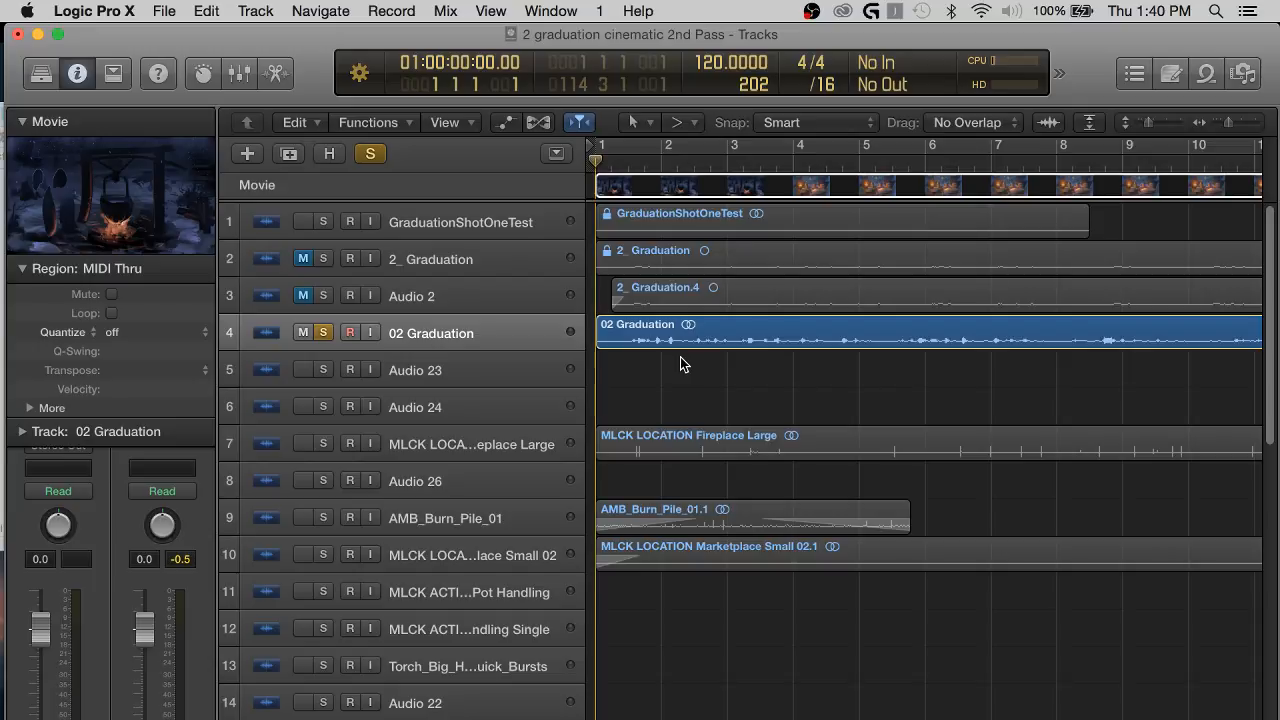
key(super+Down)
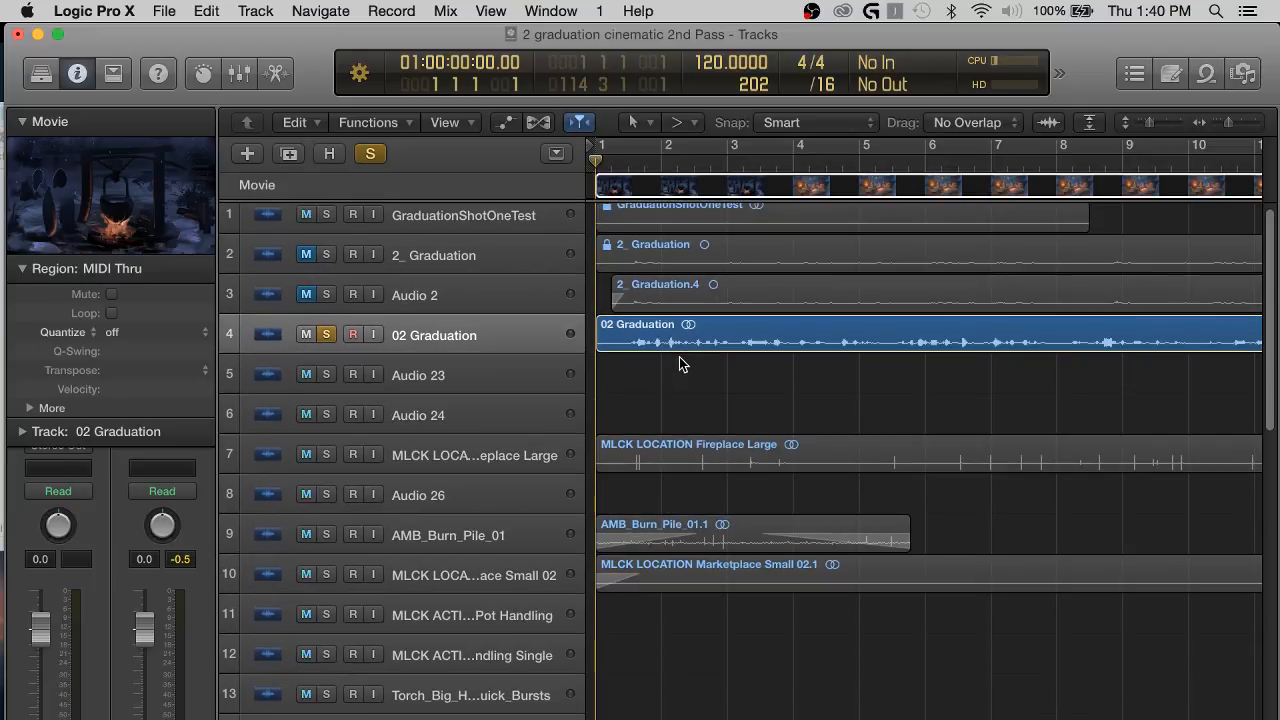
Play the soloed 02 Graduation track from the start and compare it with a preview of the source 02 Graduation.mp3 in Finder.
key(space)
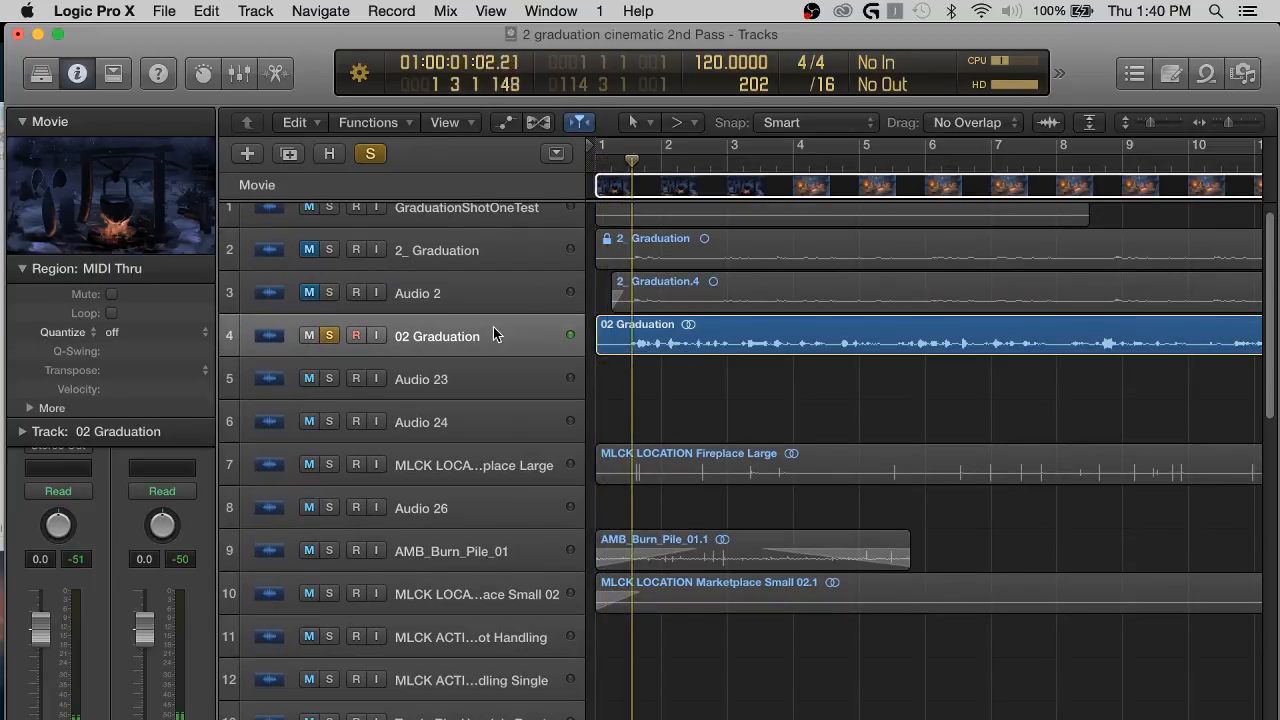
click(493, 338)
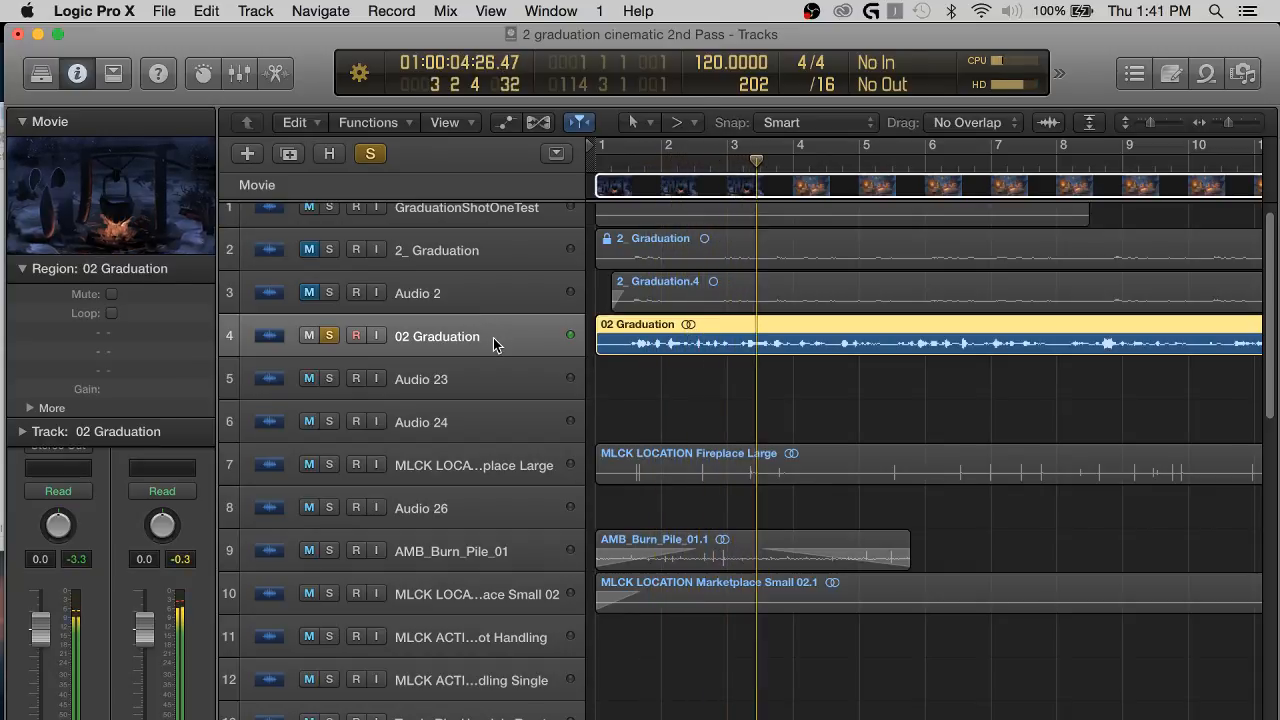
click(494, 346)
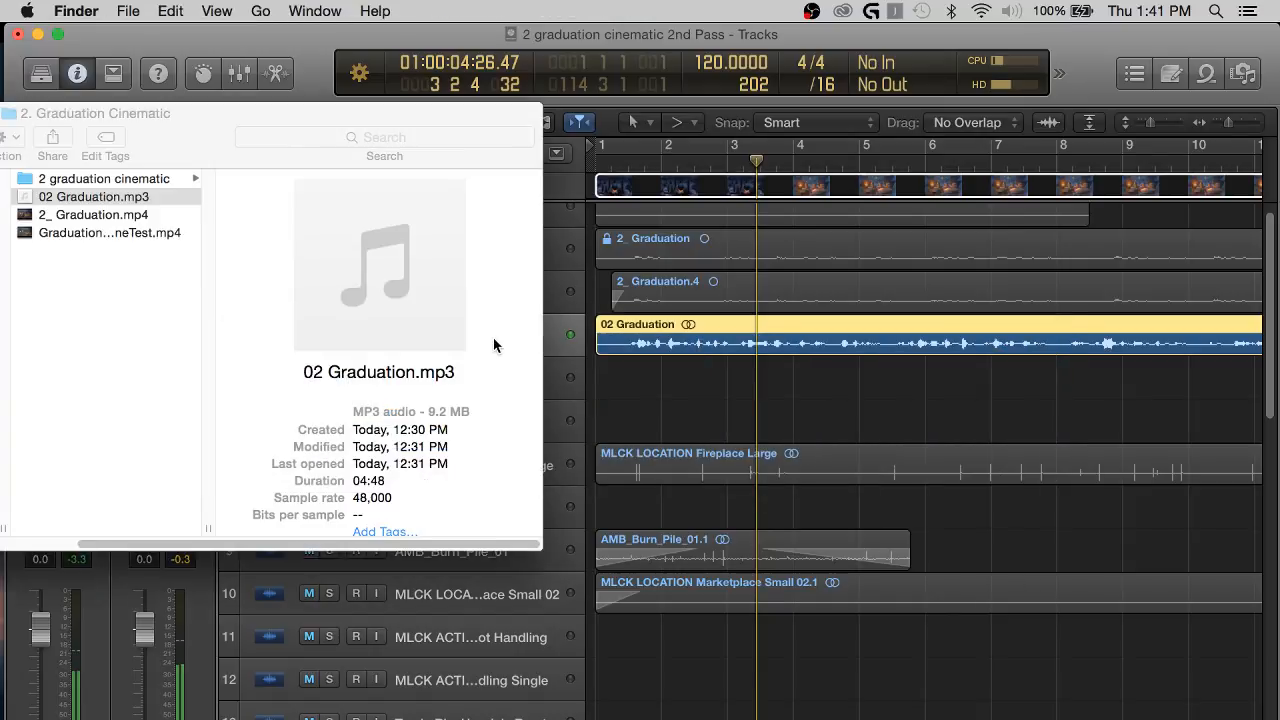
key(space)
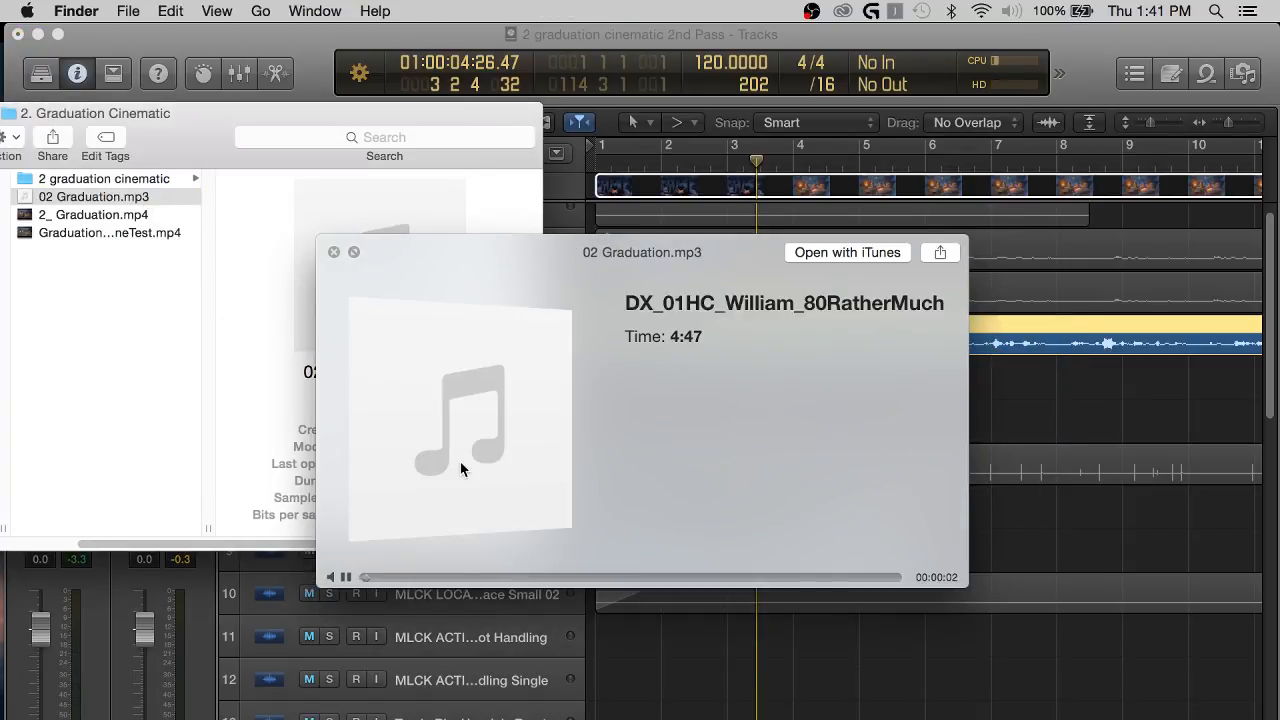
key(space)
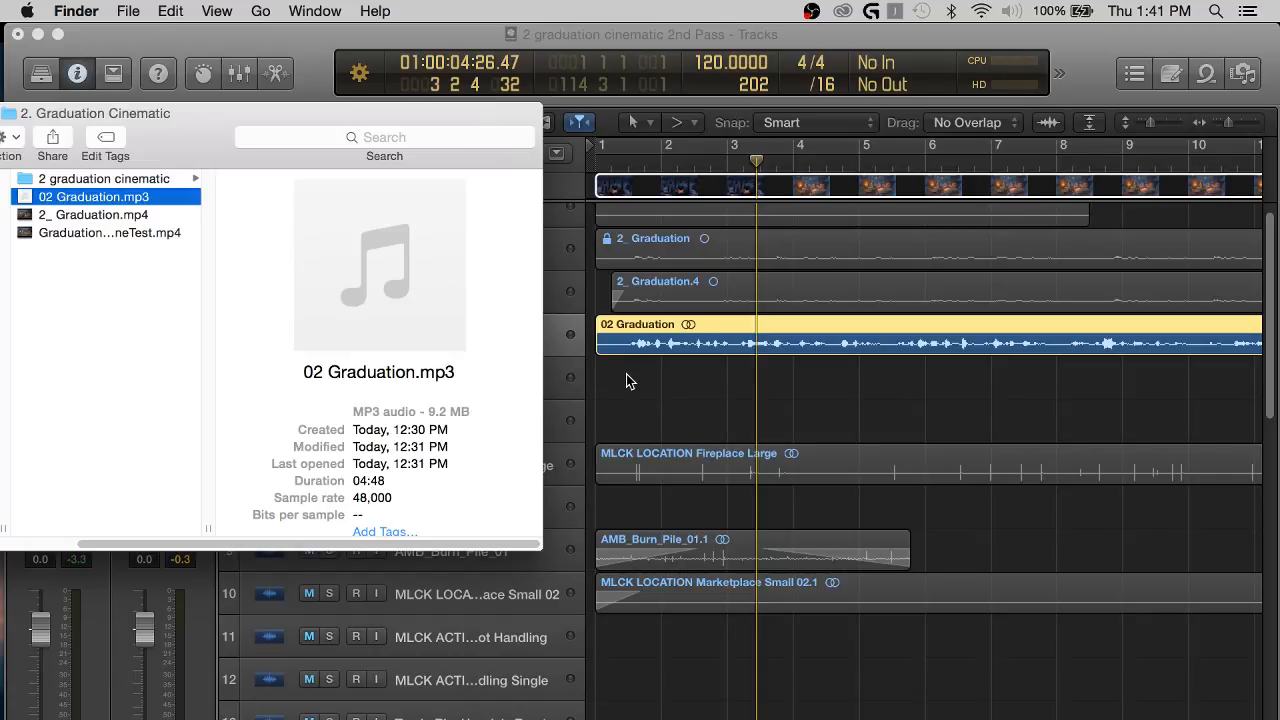
click(626, 379)
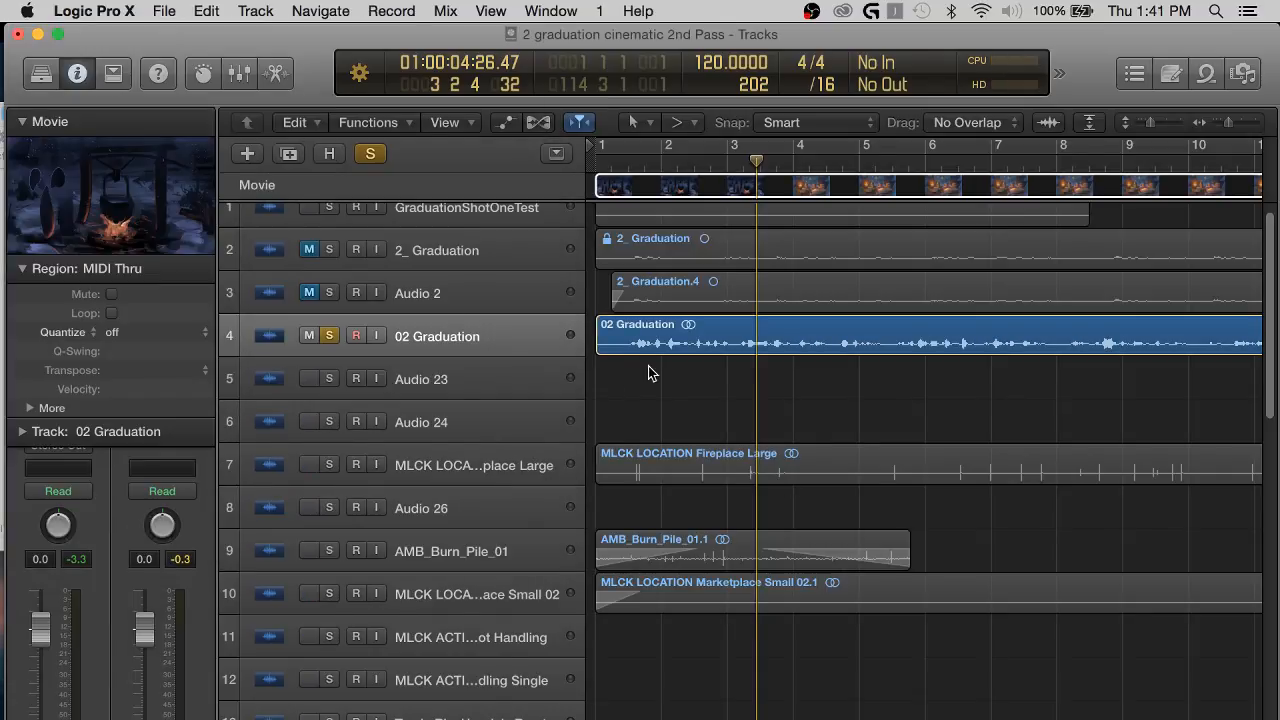
scroll(640, 400, up, 2)
click(640, 355)
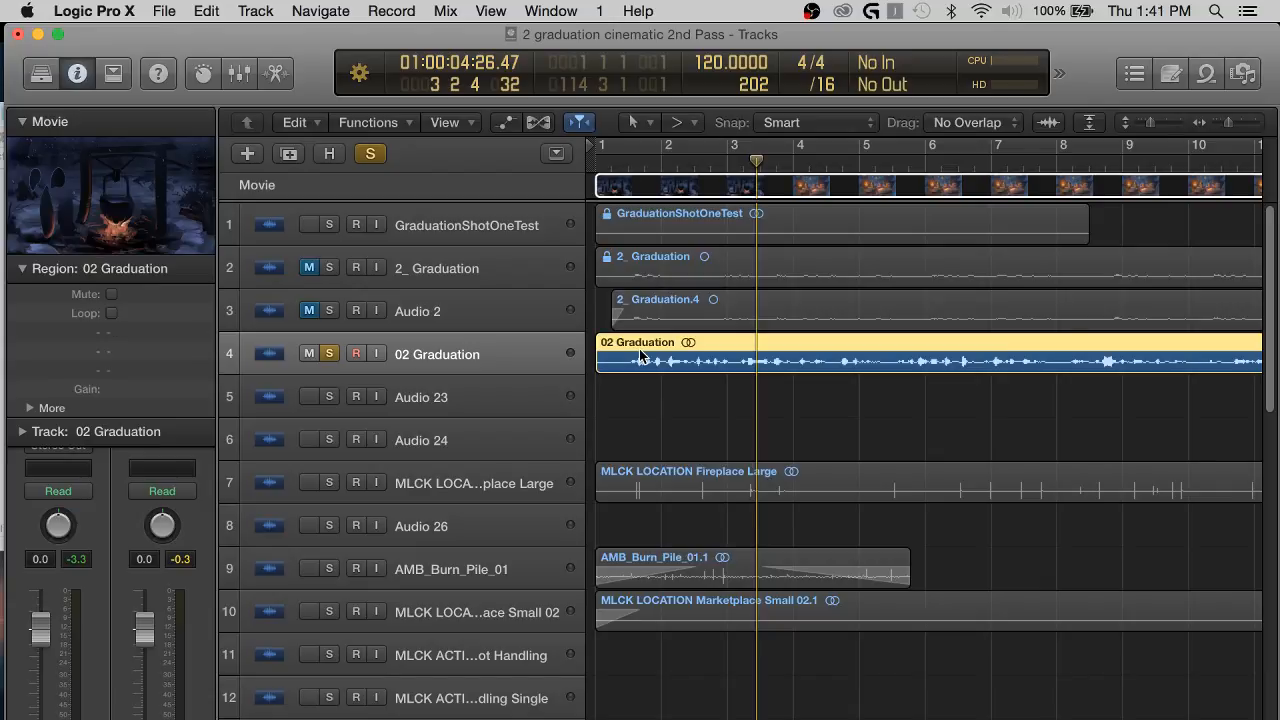
key(ctrl+Up)
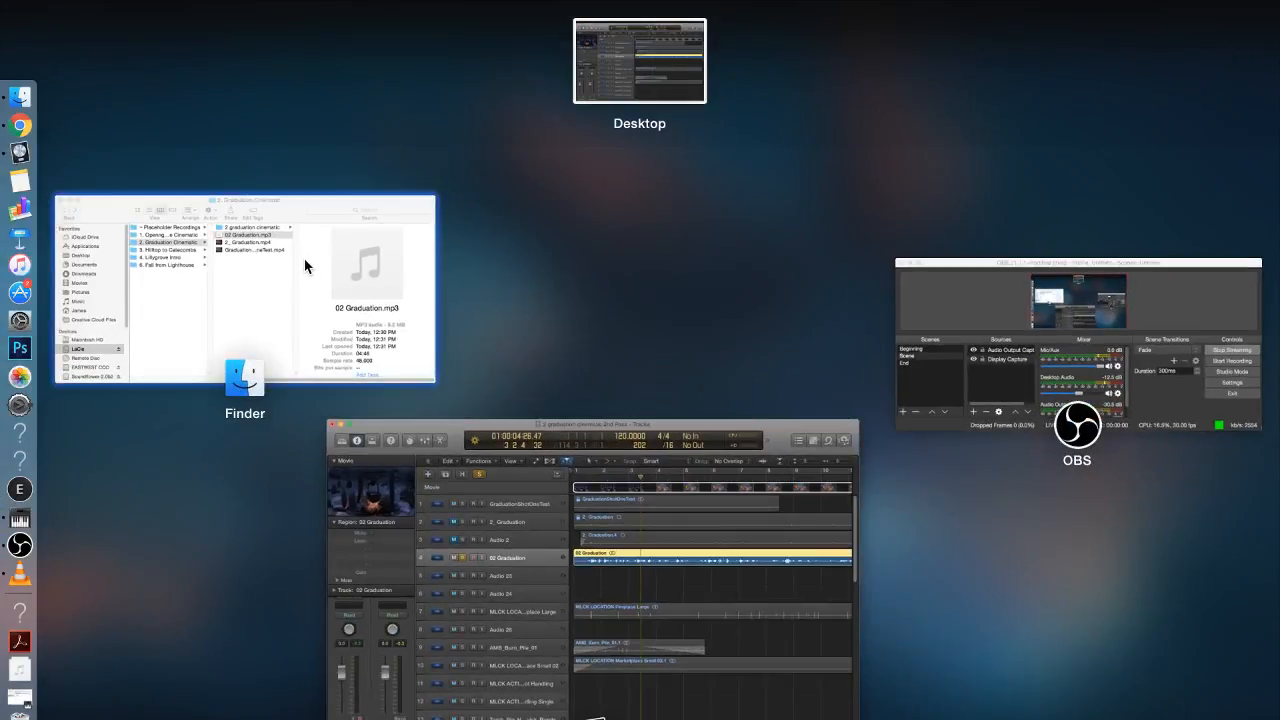
click(305, 264)
click(683, 348)
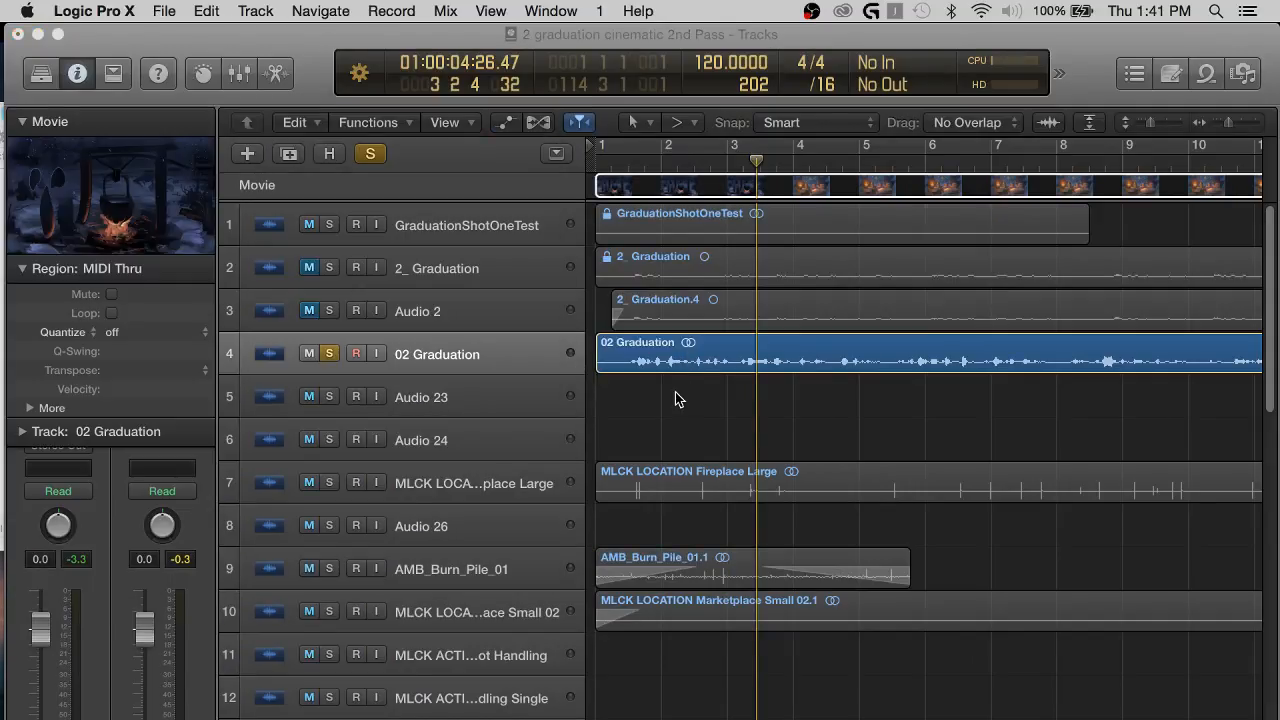
Examine the channel strips of all tracks in the mixer, including sends, outputs and levels, and close the mixer.
key(x)
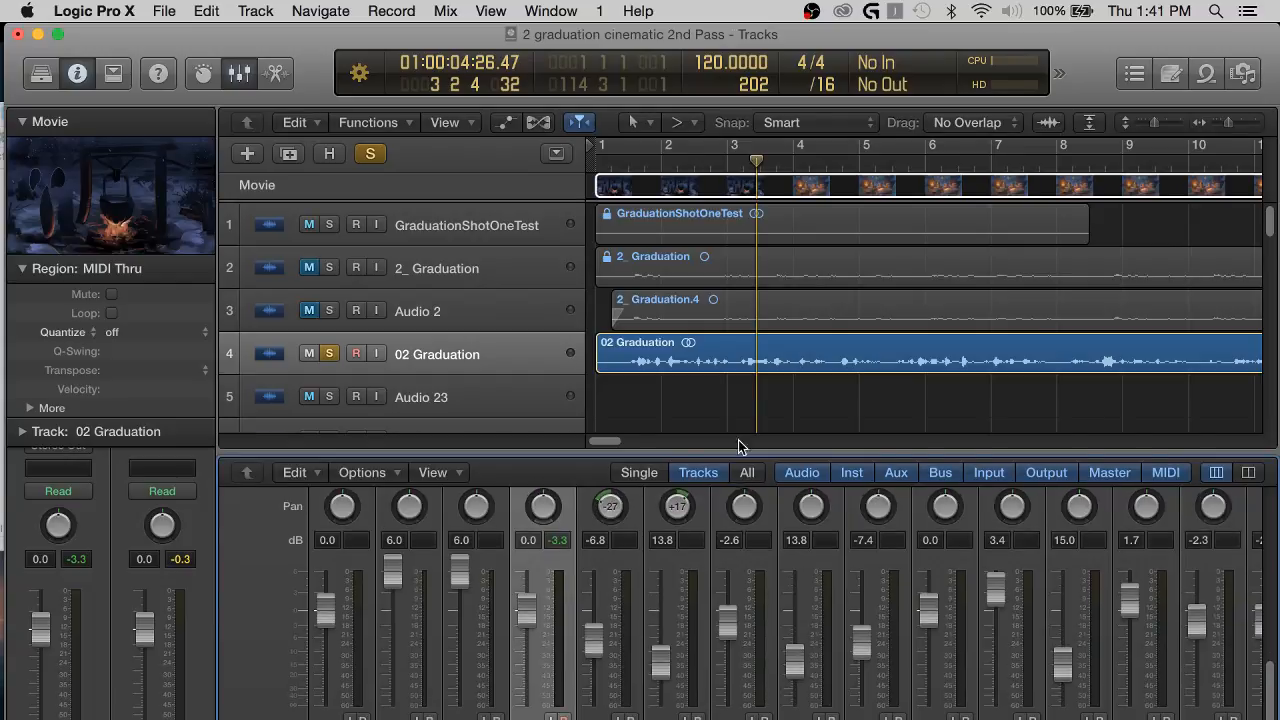
drag(738, 436, 730, 265)
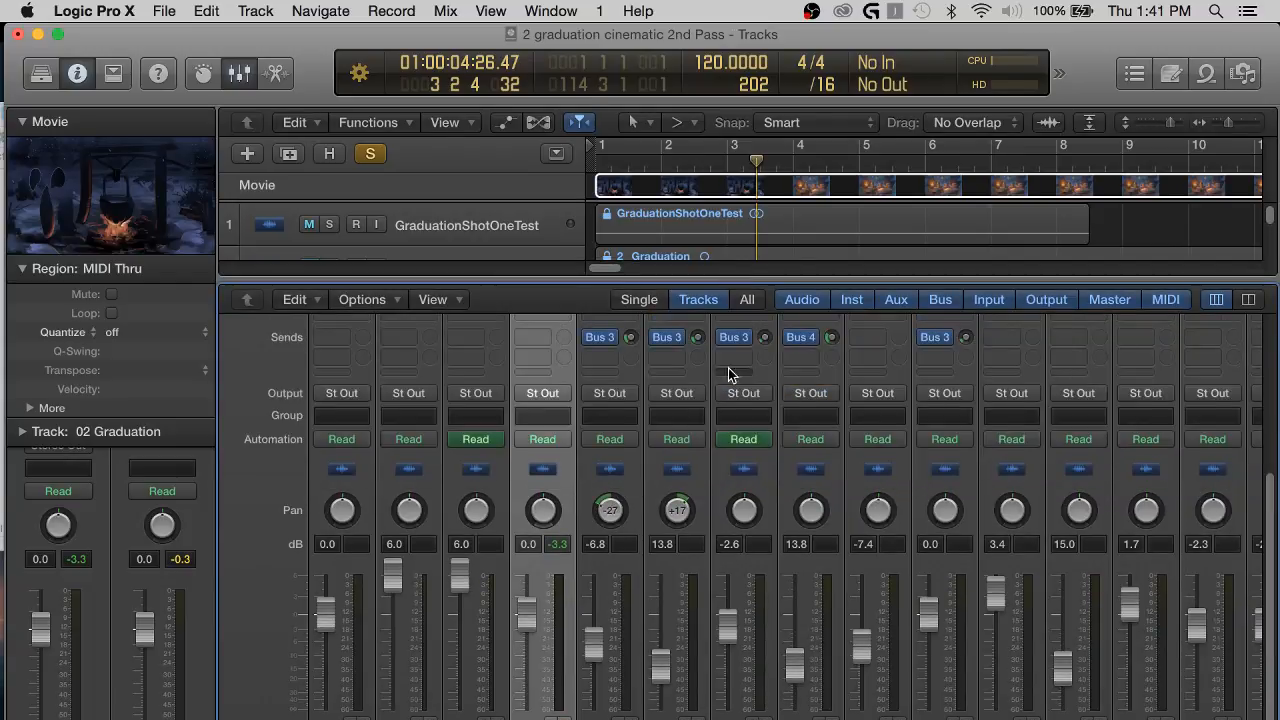
scroll(762, 705, right, 5)
scroll(762, 705, right, 8)
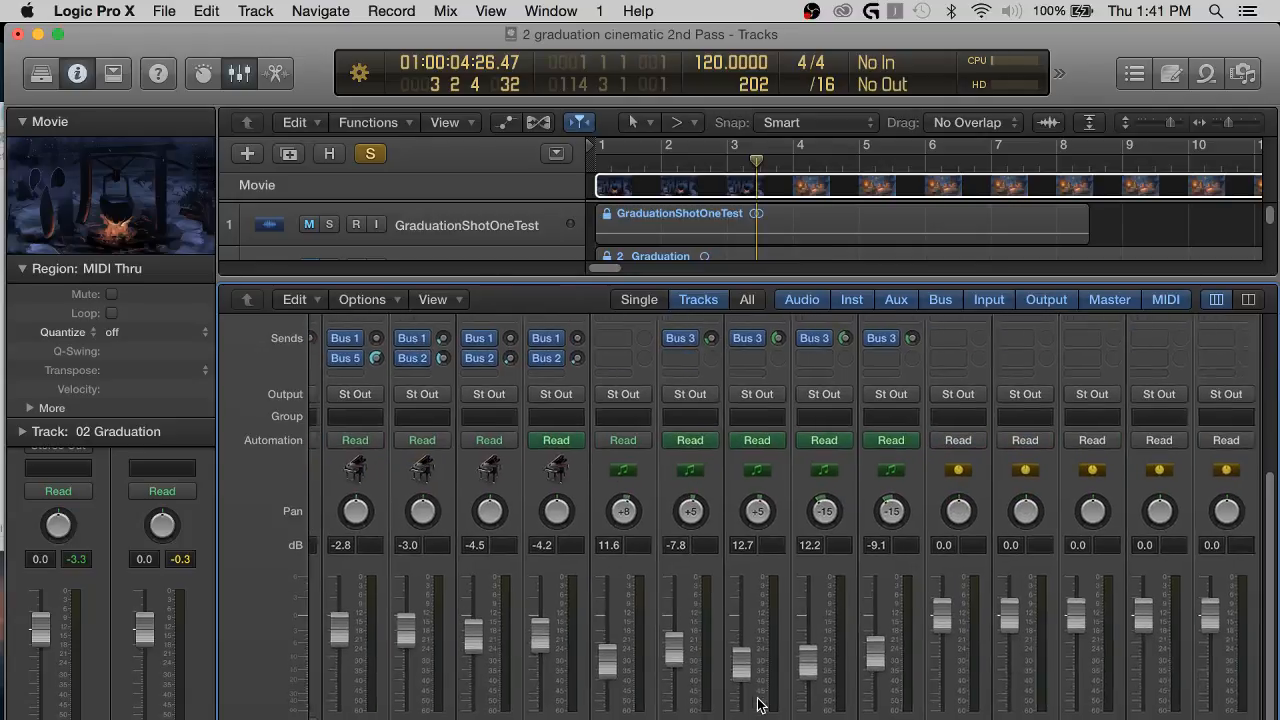
scroll(757, 705, left, 2)
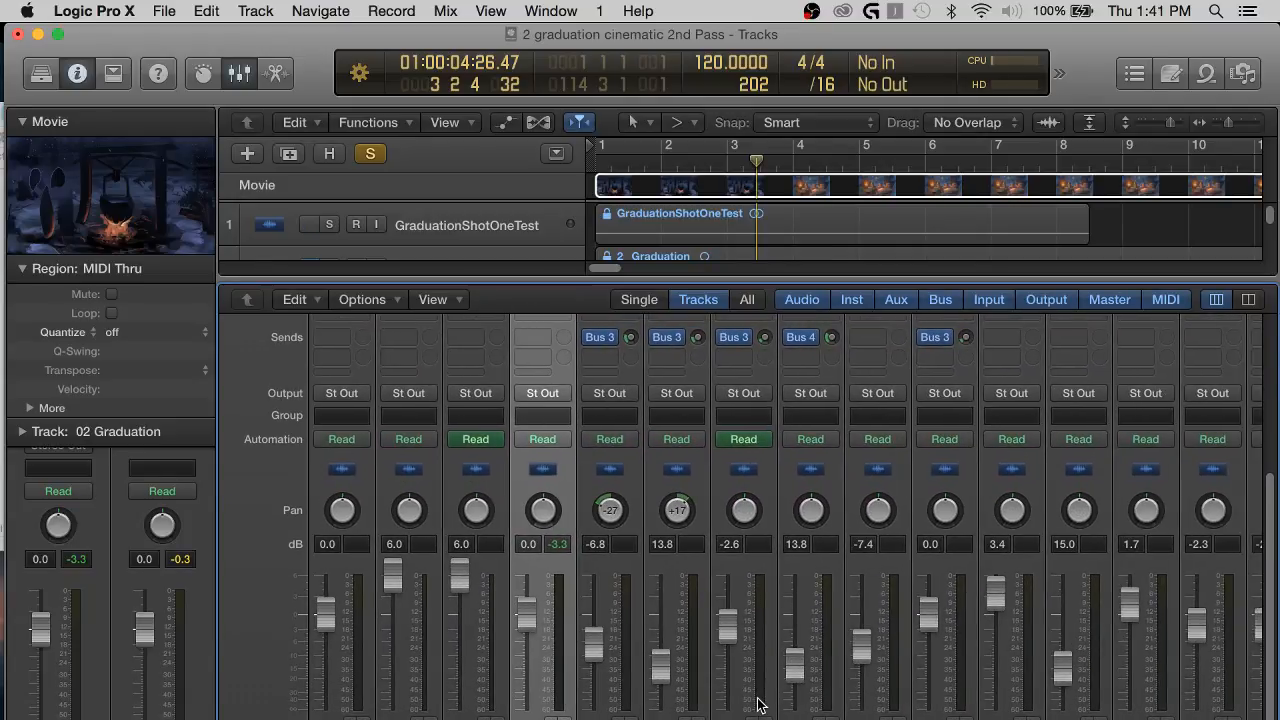
key(x)
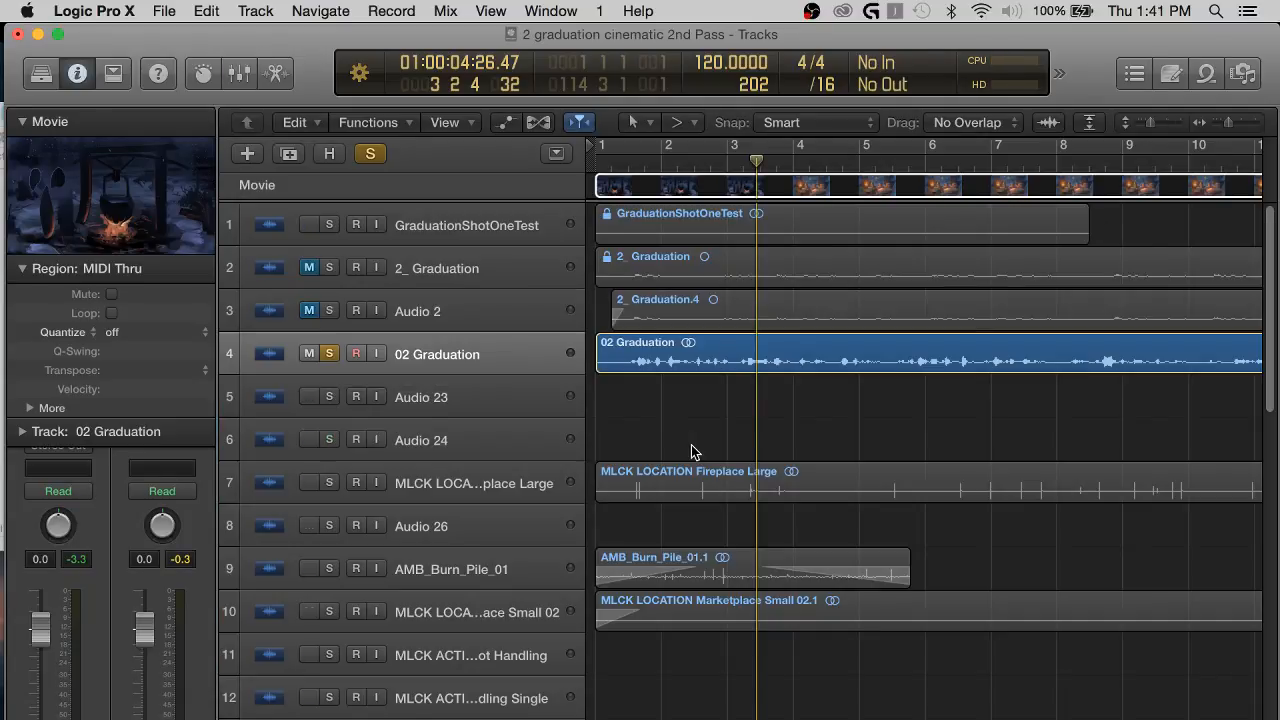
Continue playing the soloed 02 Graduation track from the playhead and look ahead along the timeline.
key(super+Right)
key(super+Right)
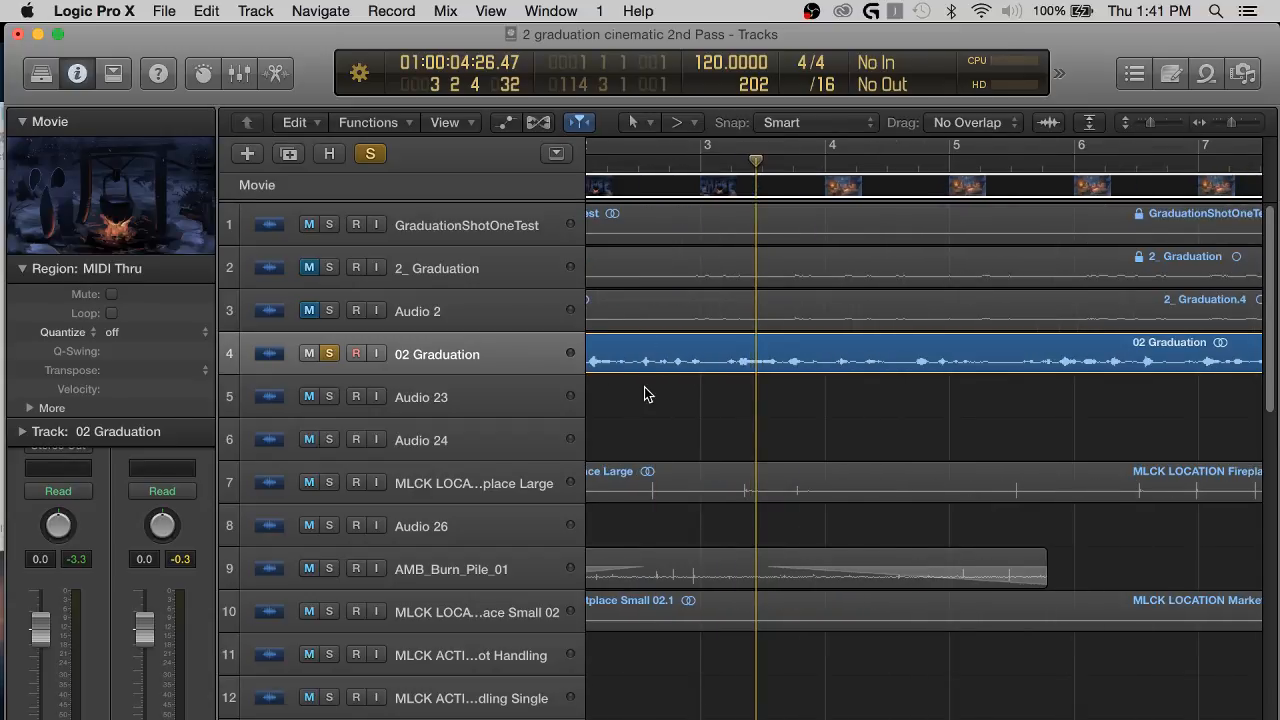
key(super+Left)
key(super+Left)
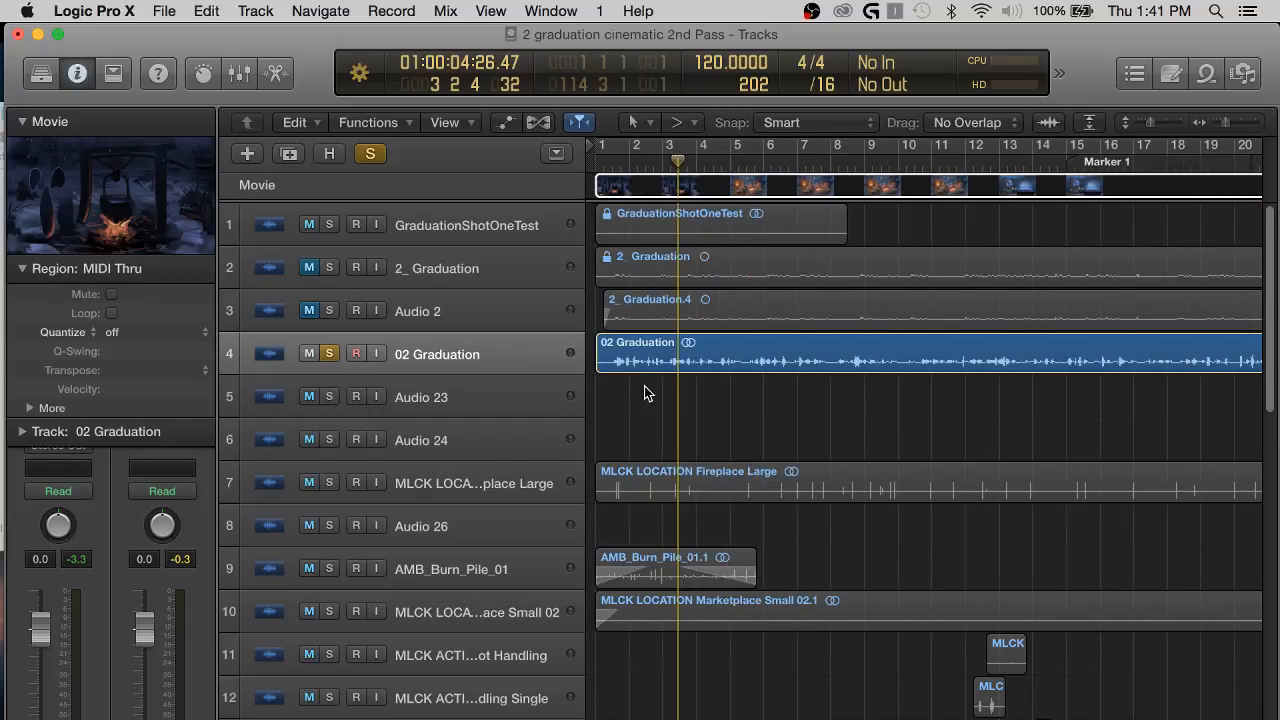
key(space)
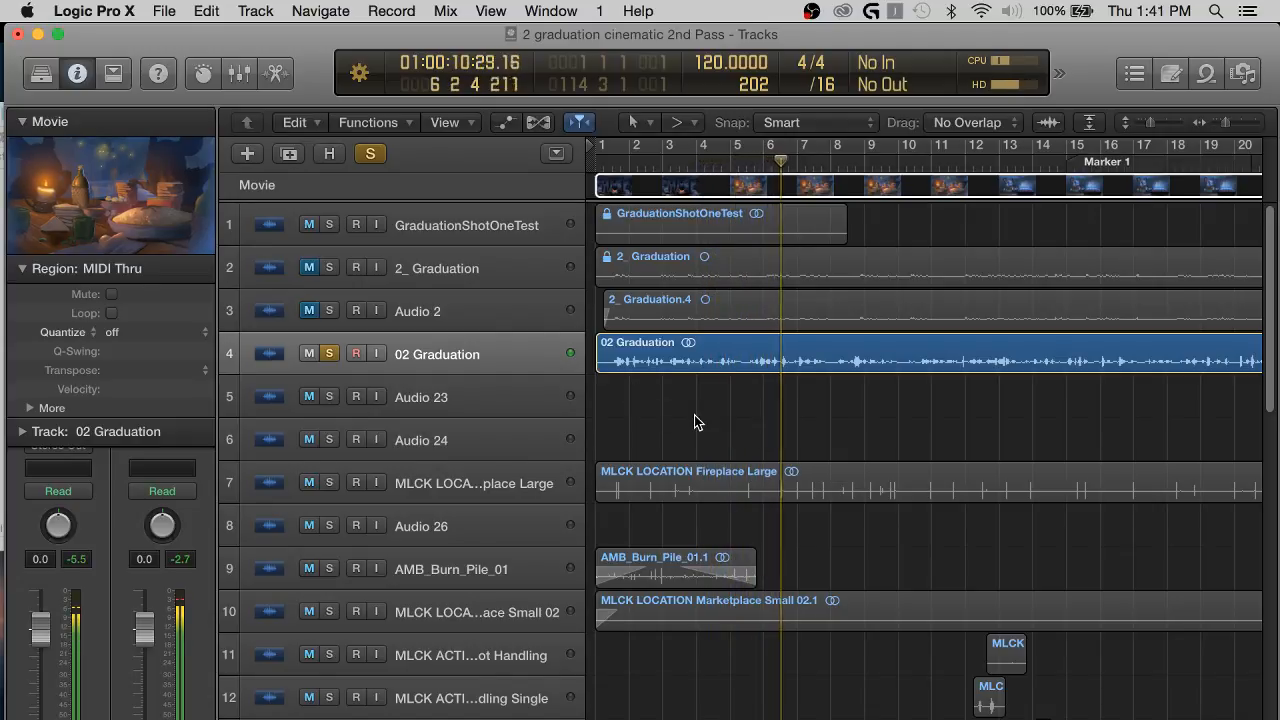
scroll(800, 440, right, 10)
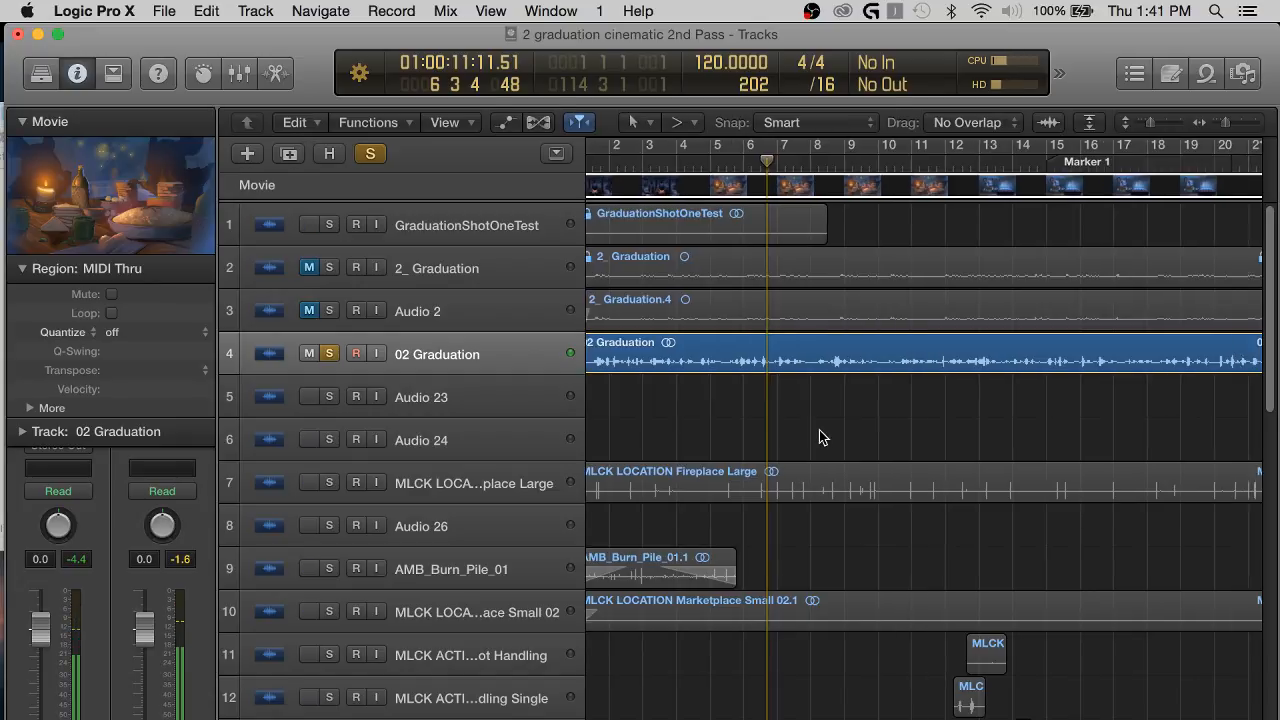
scroll(776, 446, right, 3)
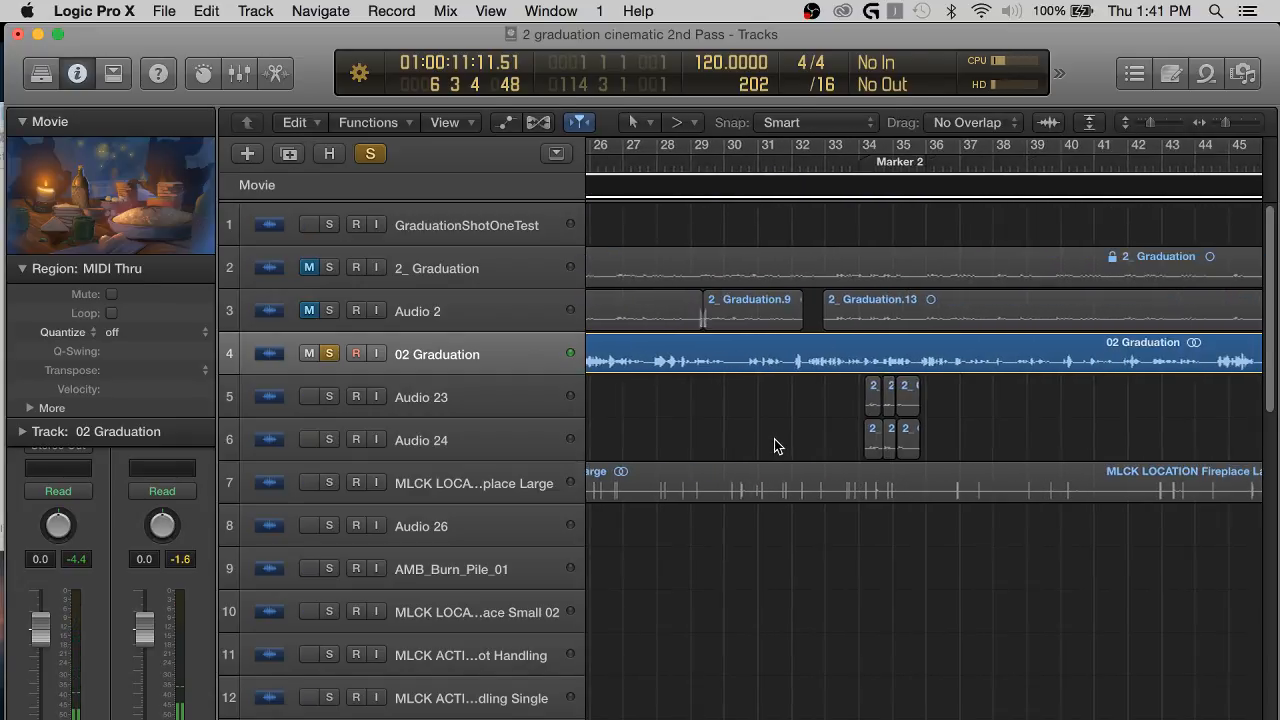
Delete the GraduationShotOneTest region at the project start together with its track.
key(super+Left)
key(super+Left)
key(super+Left)
key(super+Left)
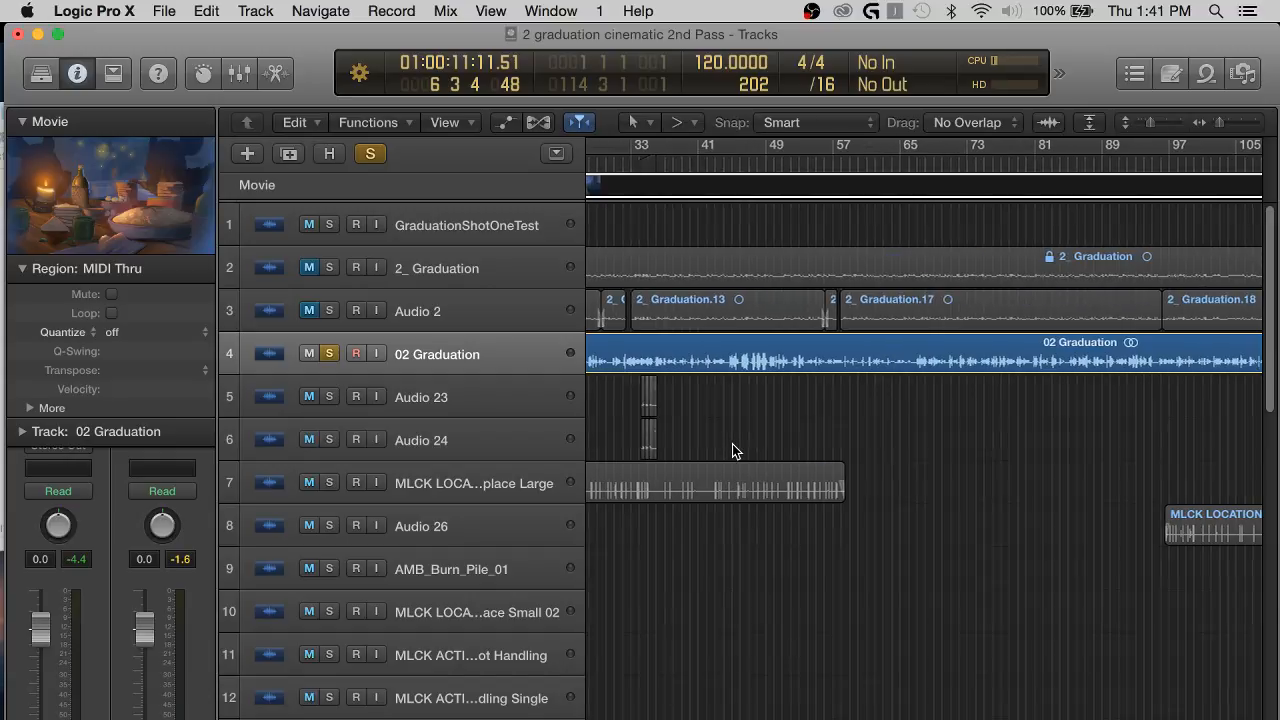
scroll(732, 444, left, 4)
scroll(727, 441, down, 1)
click(614, 228)
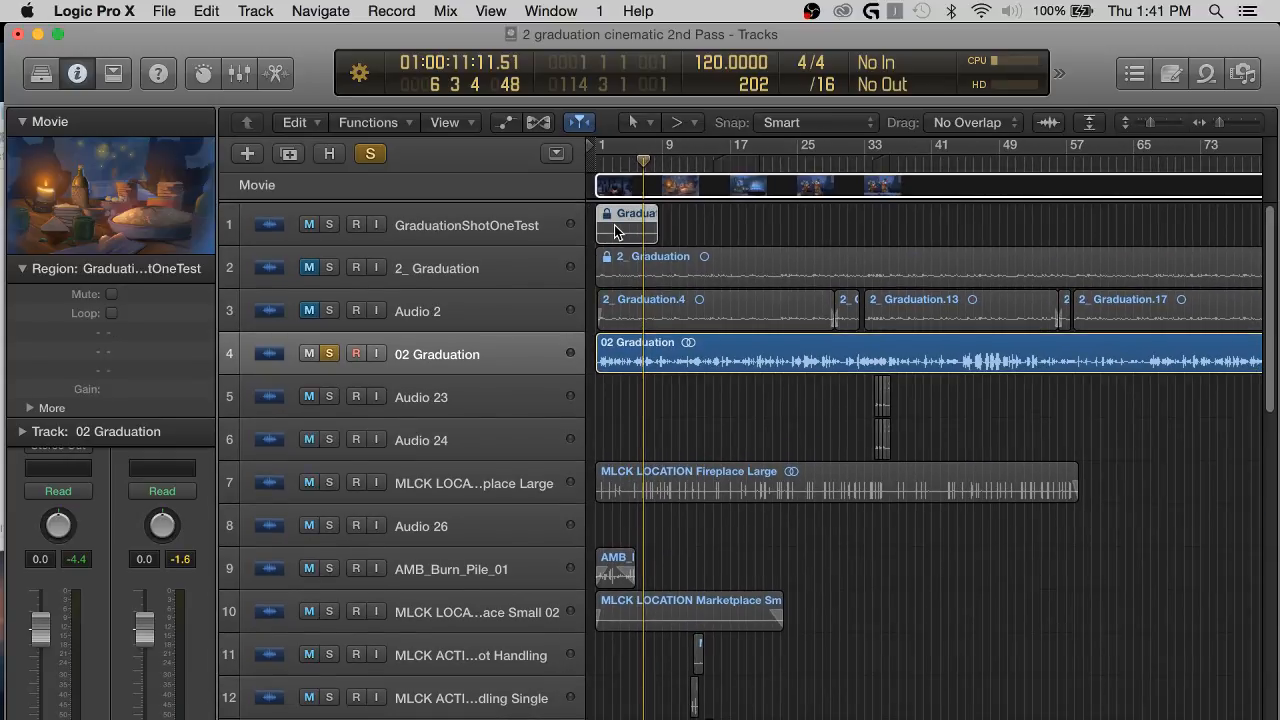
click(498, 232)
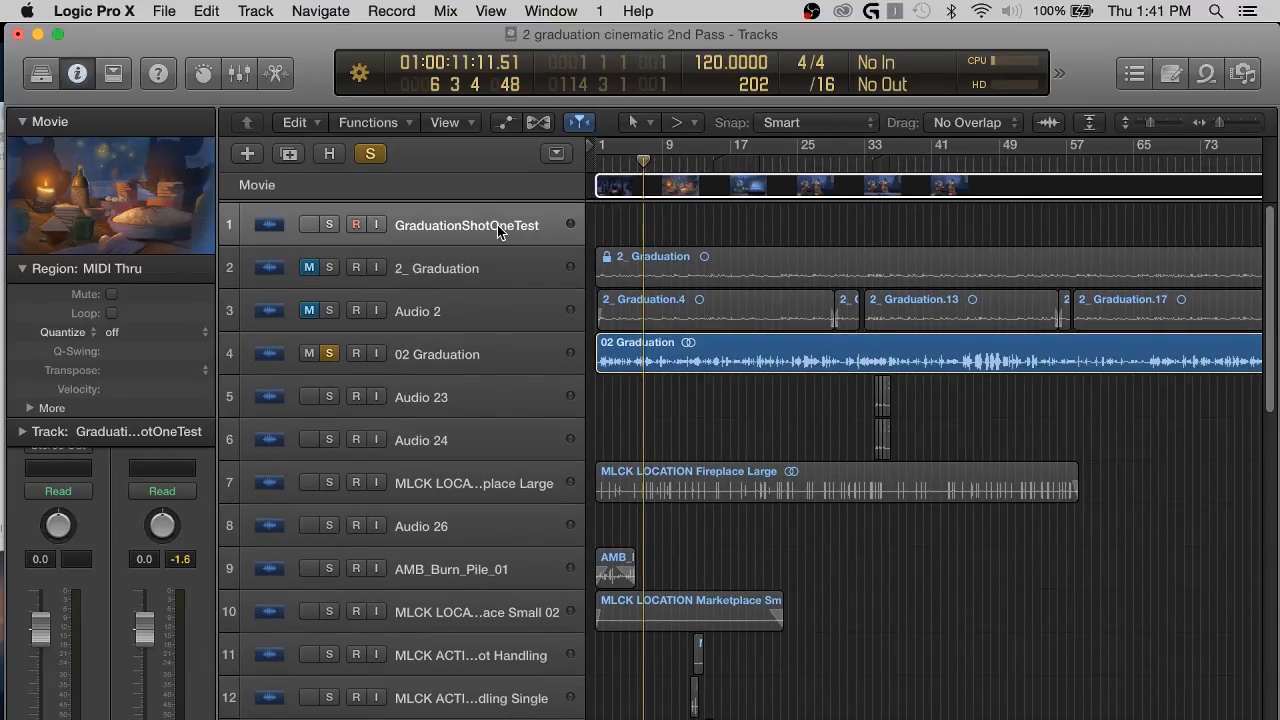
key(super+BackSpace)
key(Delete)
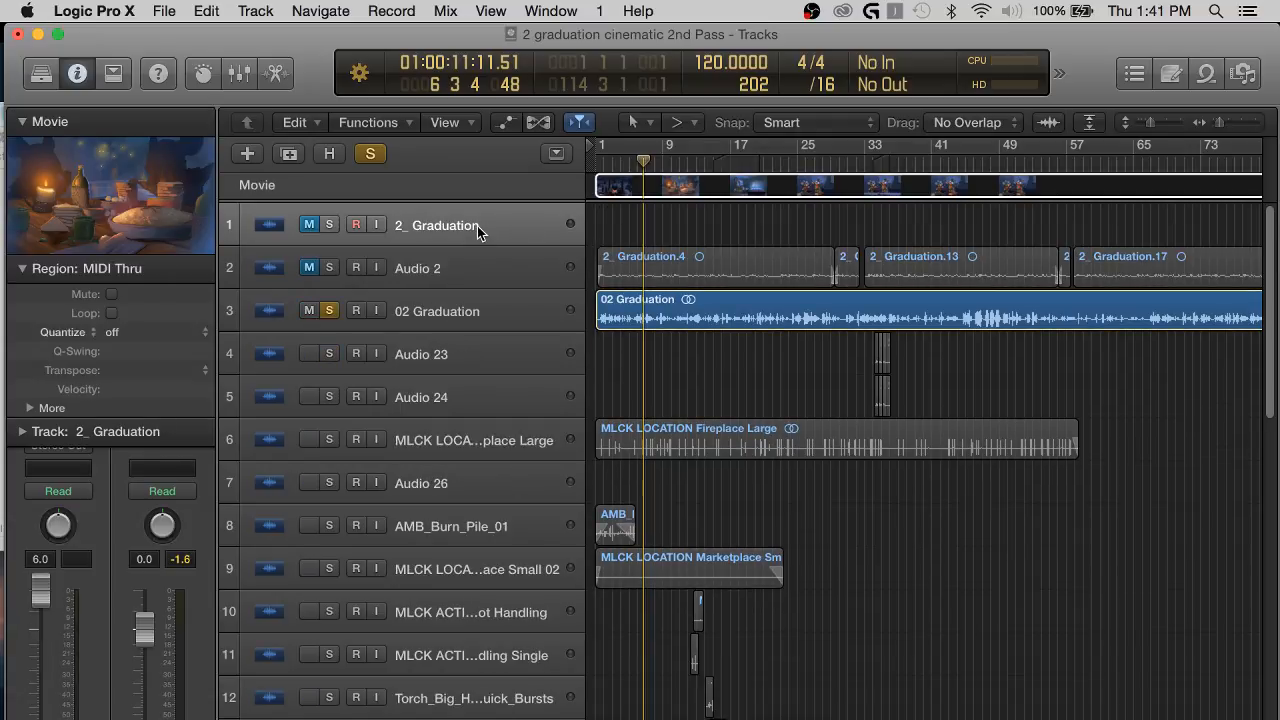
Delete the 2_ Graduation and Audio 2 tracks with their regions, including the Audio 2 automation data.
key(super+BackSpace)
key(Delete)
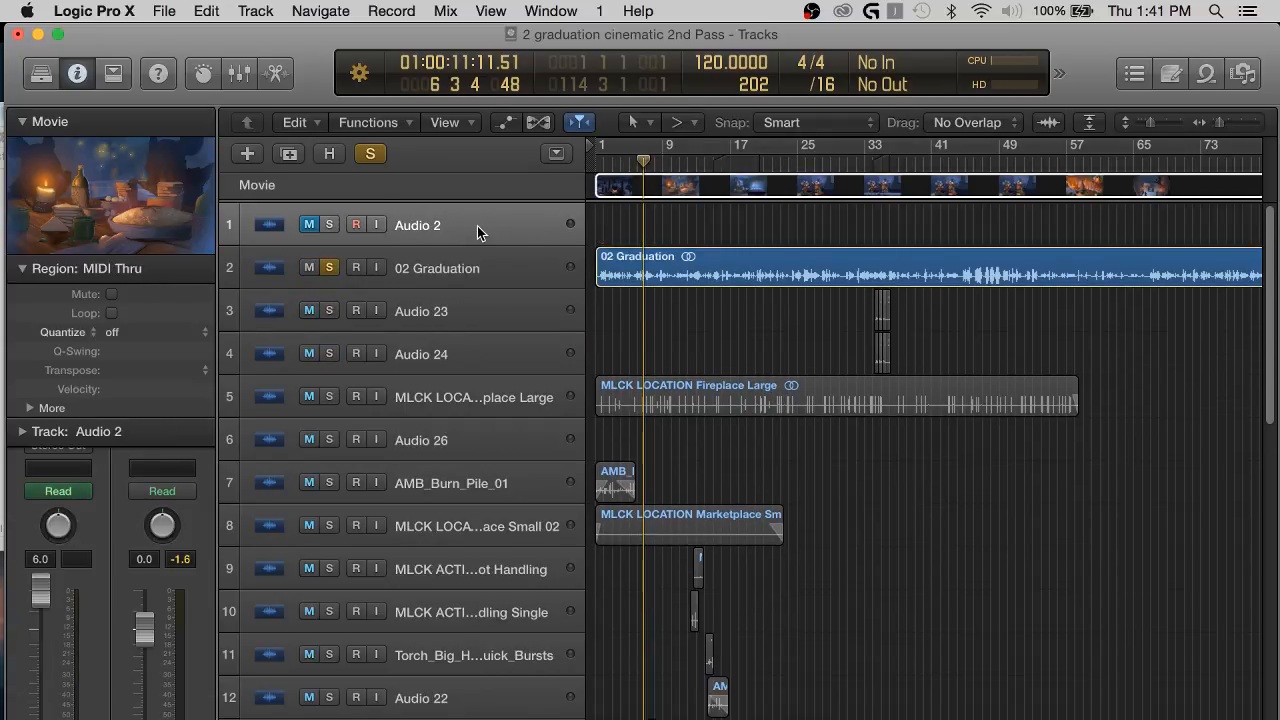
key(super+BackSpace)
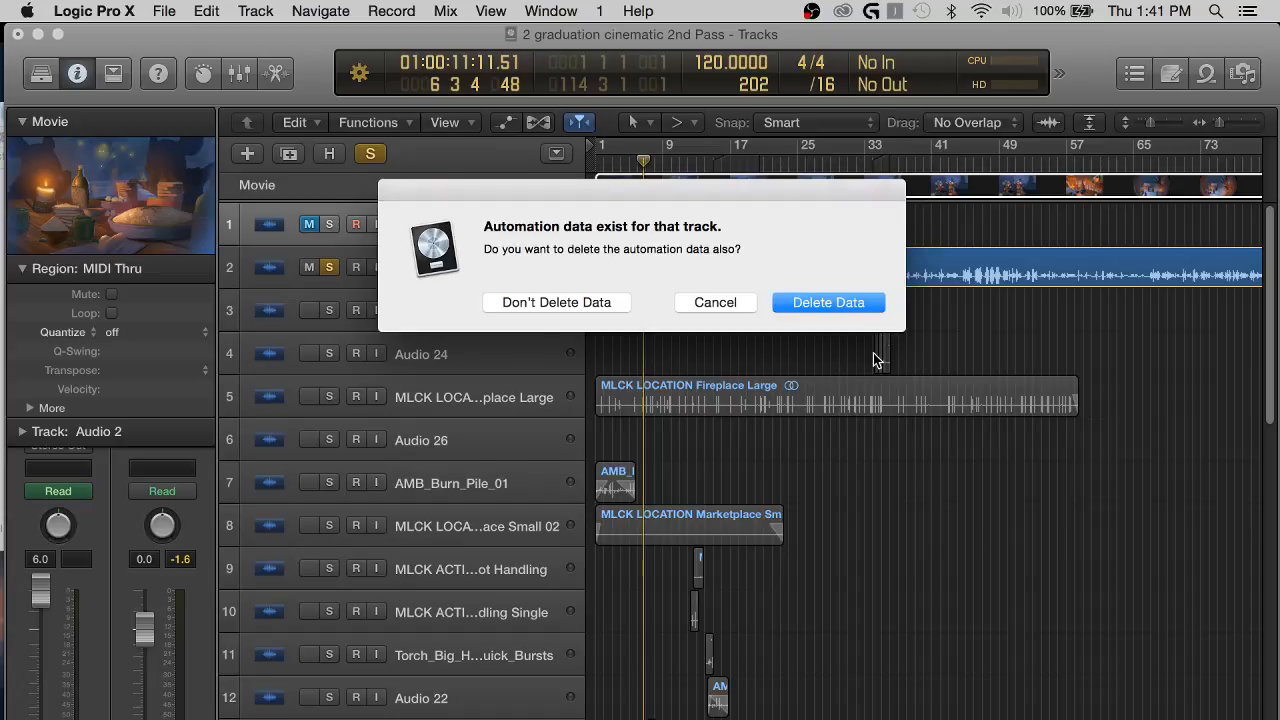
click(810, 306)
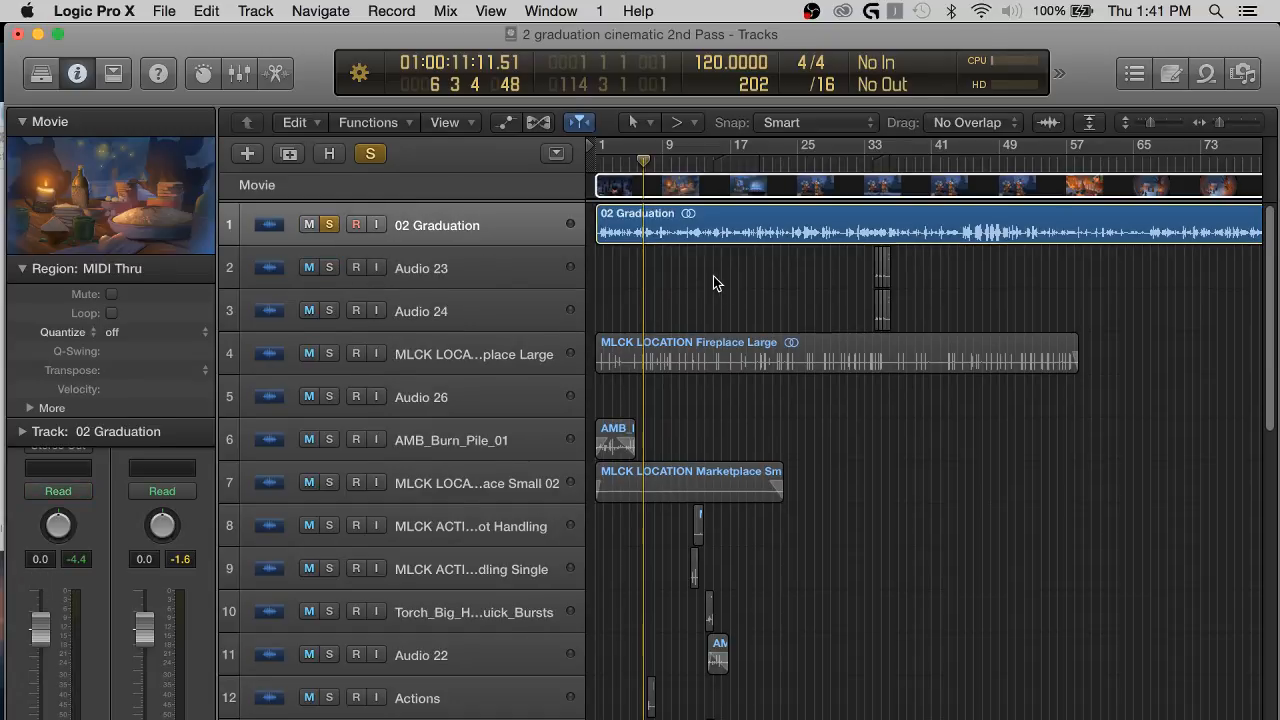
Play a moment of the 02 Graduation track, then delete its audio region but keep the empty track.
key(space)
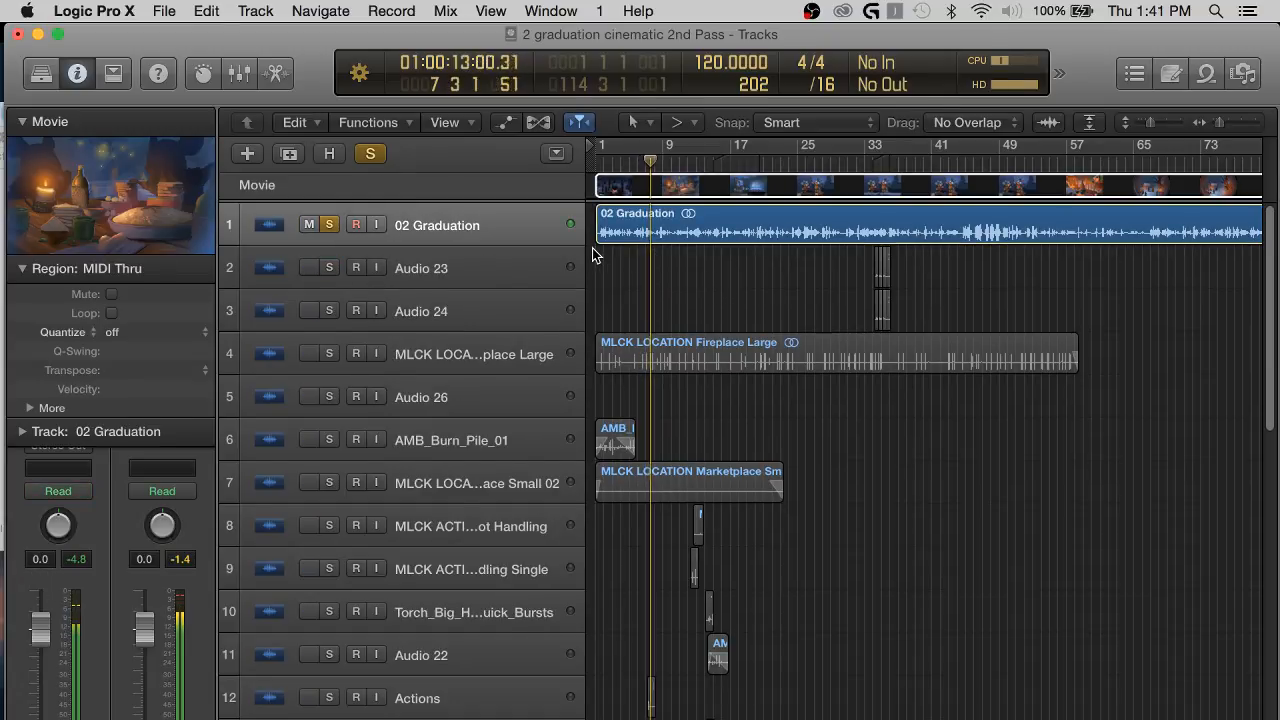
click(718, 228)
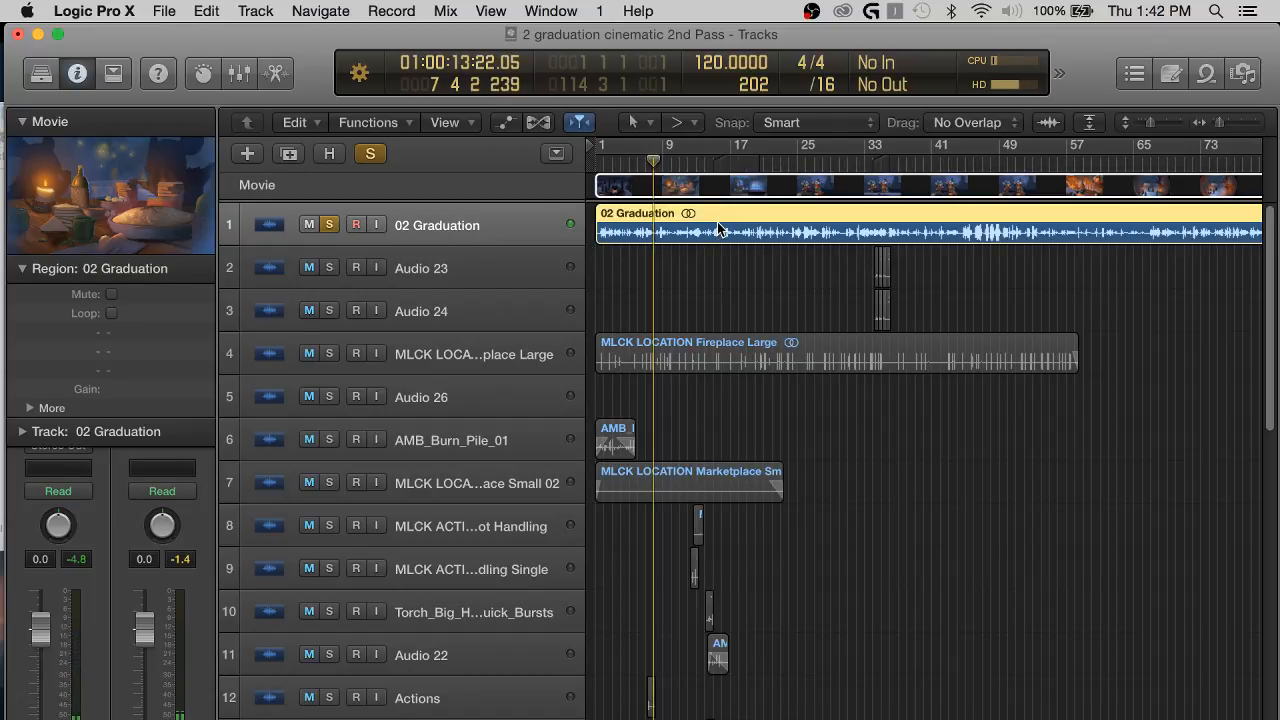
key(Delete)
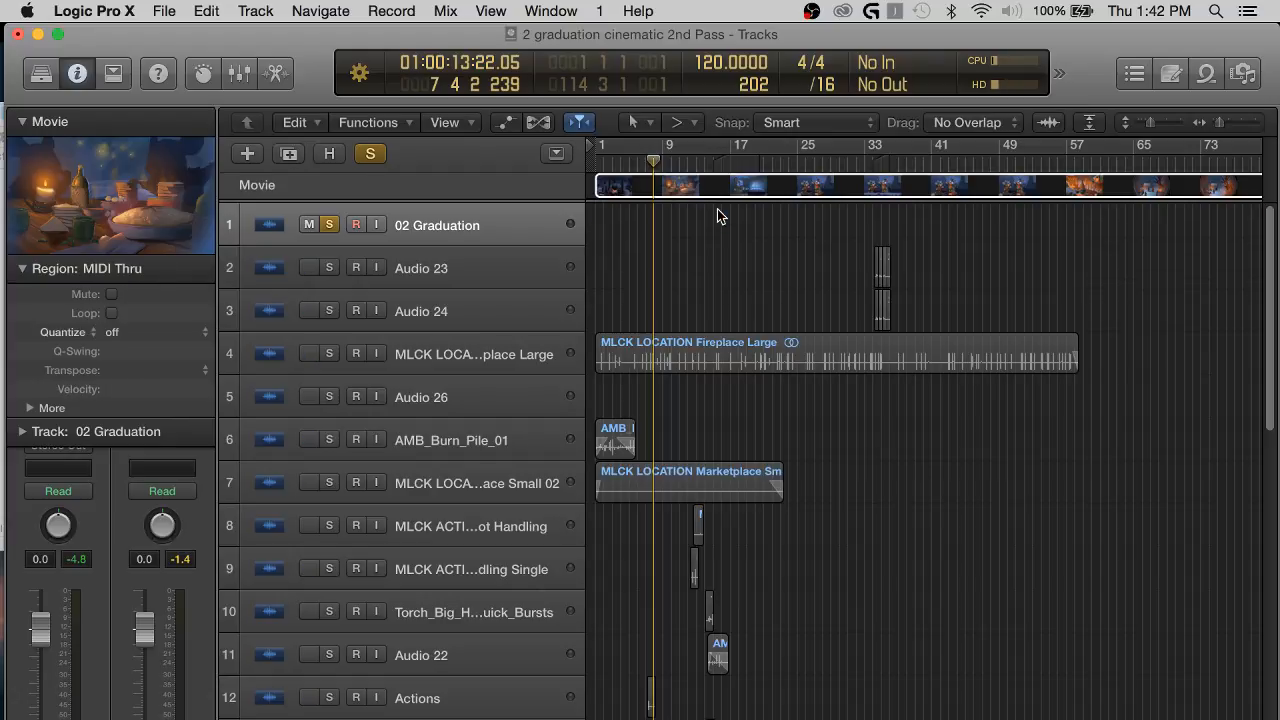
key(Delete)
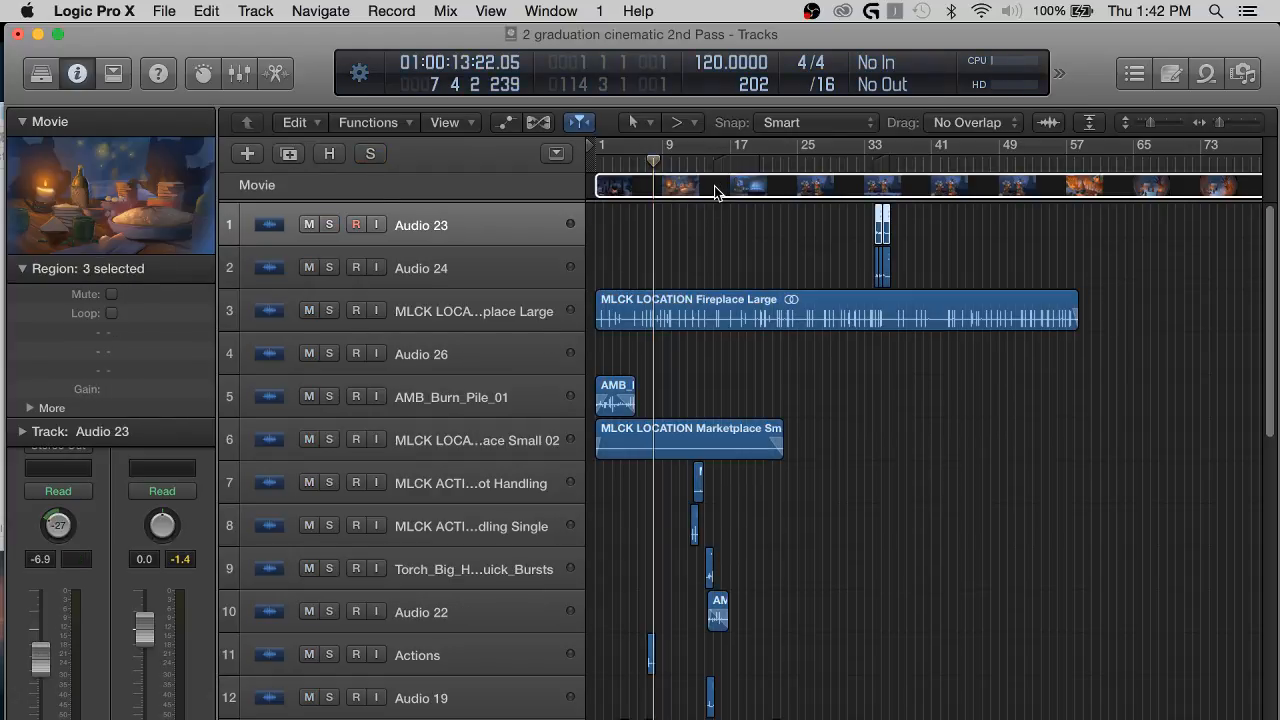
key(super+z)
Import 2_ Graduation.mp4 from Finder, opening the movie and extracting its audio track, and close the floating movie window.
key(super+Tab)
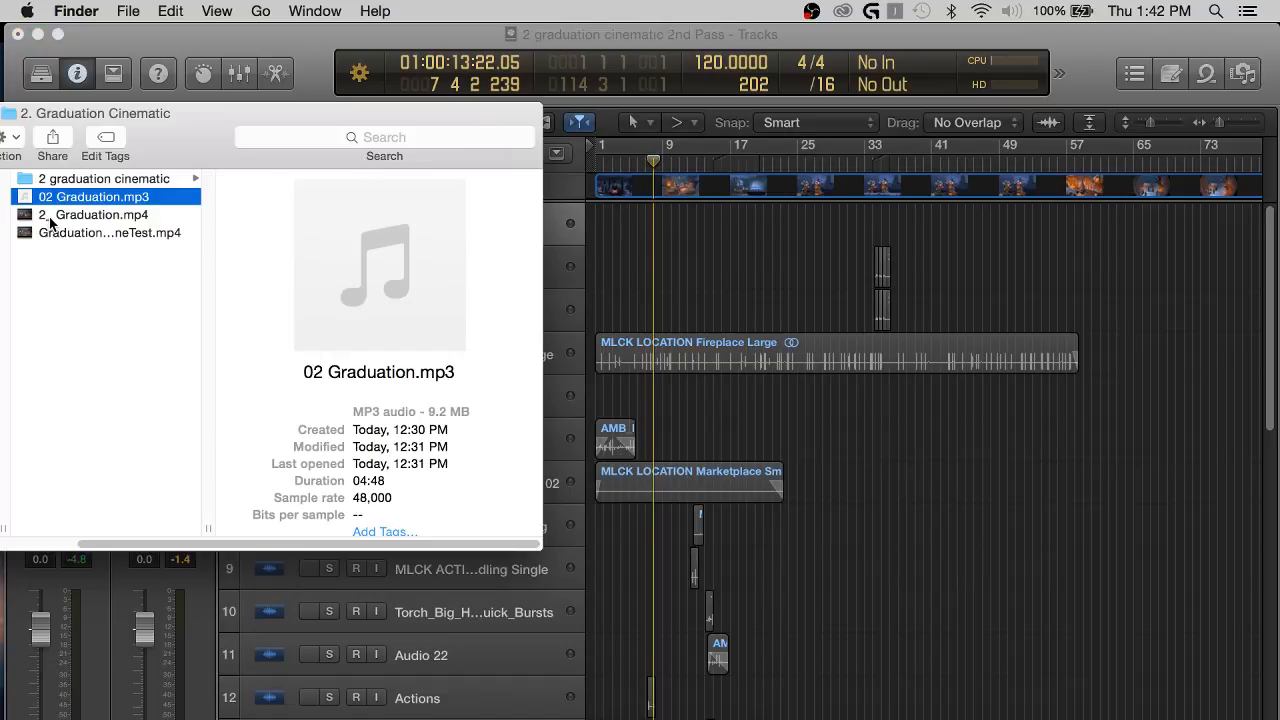
click(100, 216)
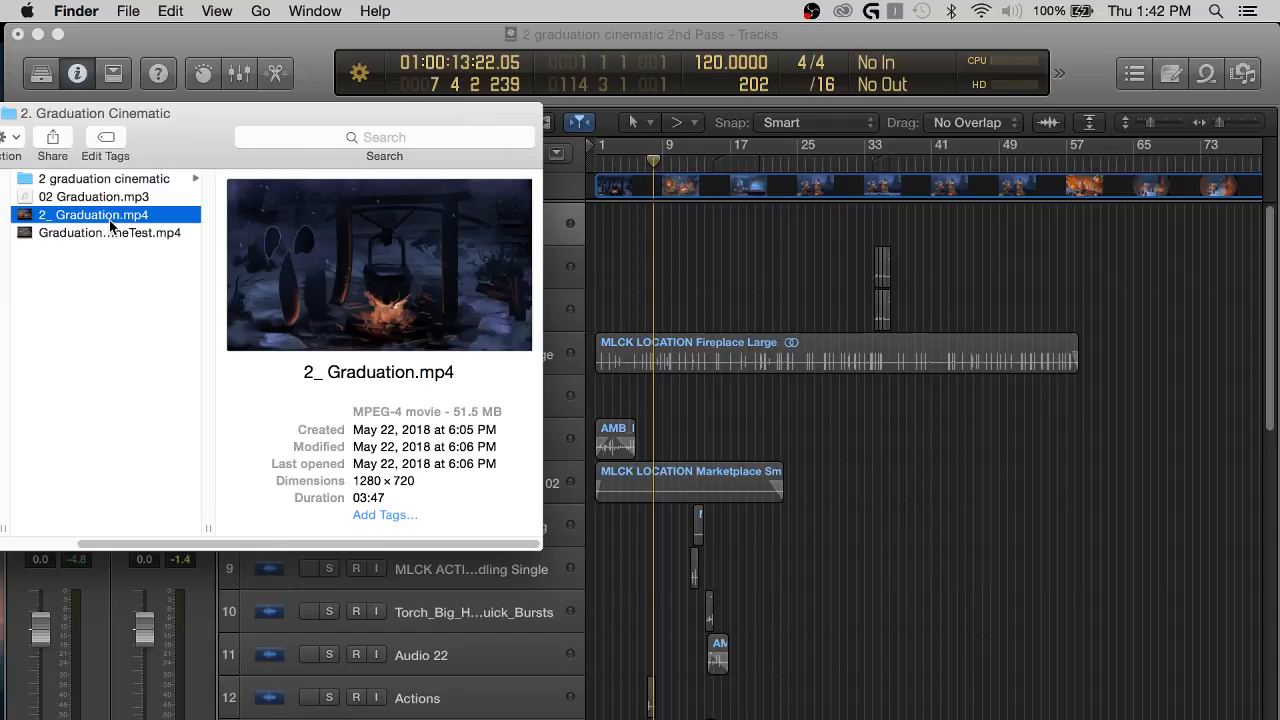
drag(90, 220, 613, 203)
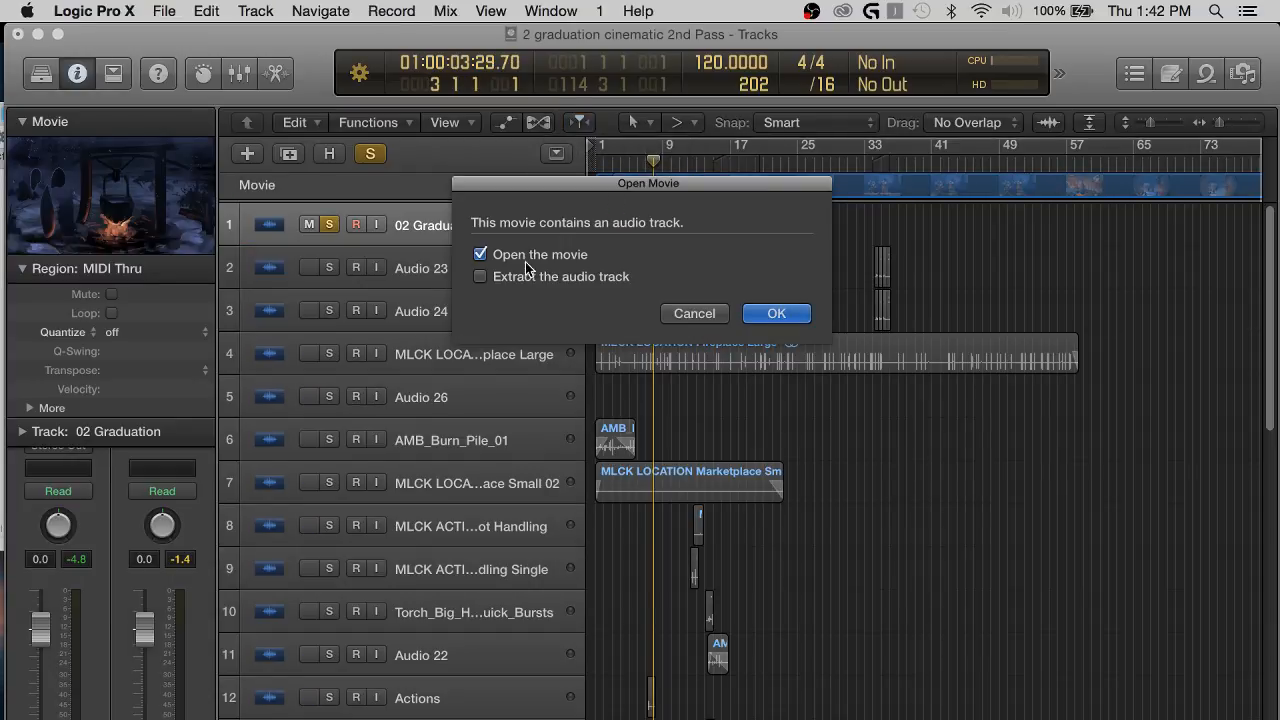
click(776, 314)
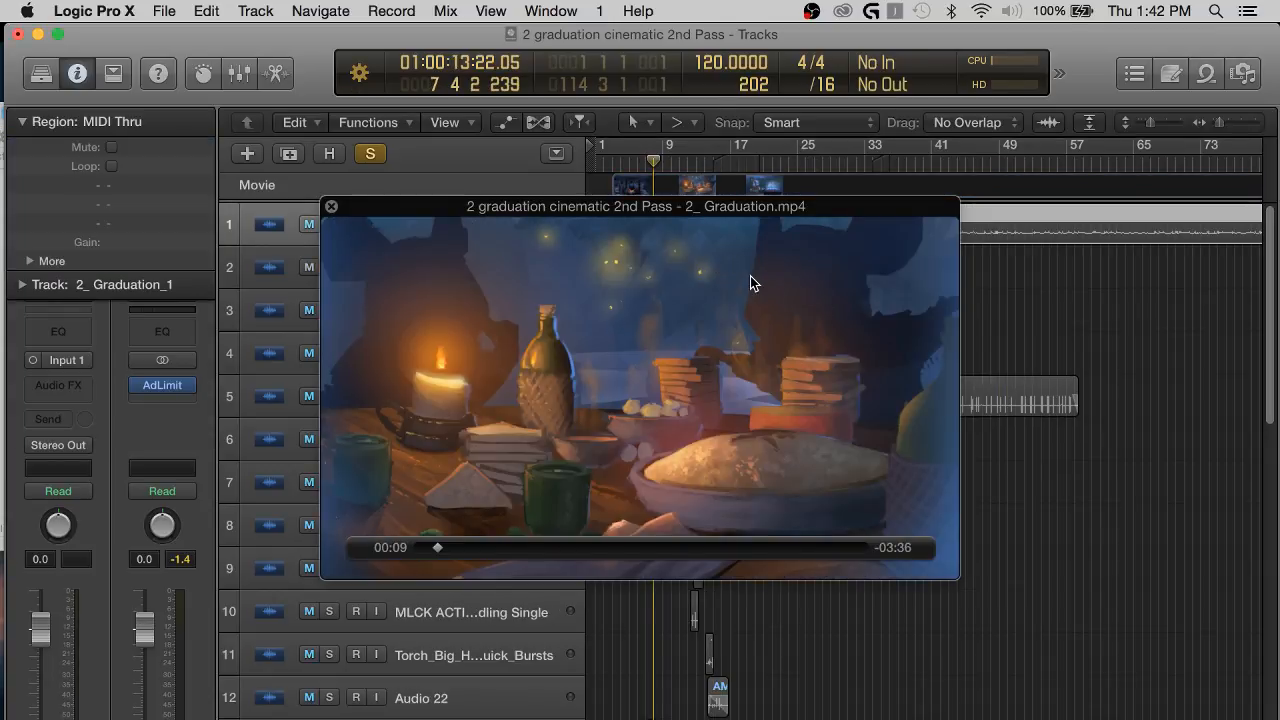
drag(751, 286, 575, 360)
click(622, 272)
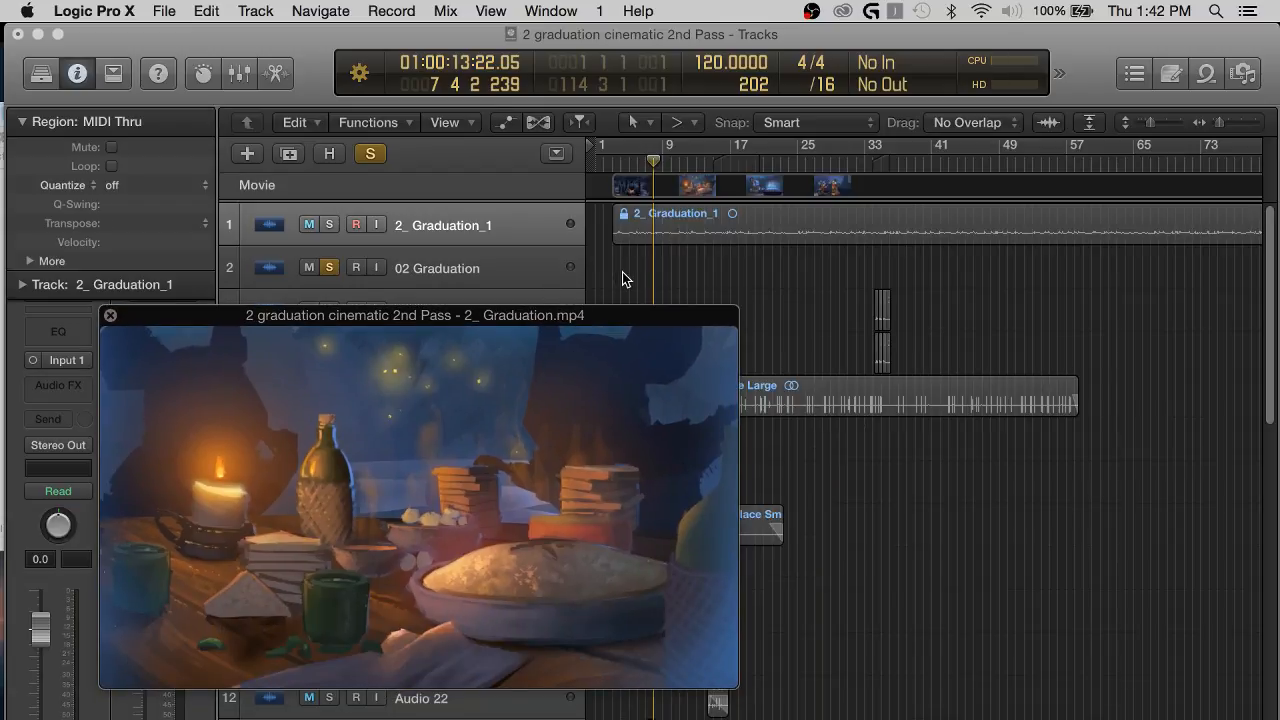
click(110, 317)
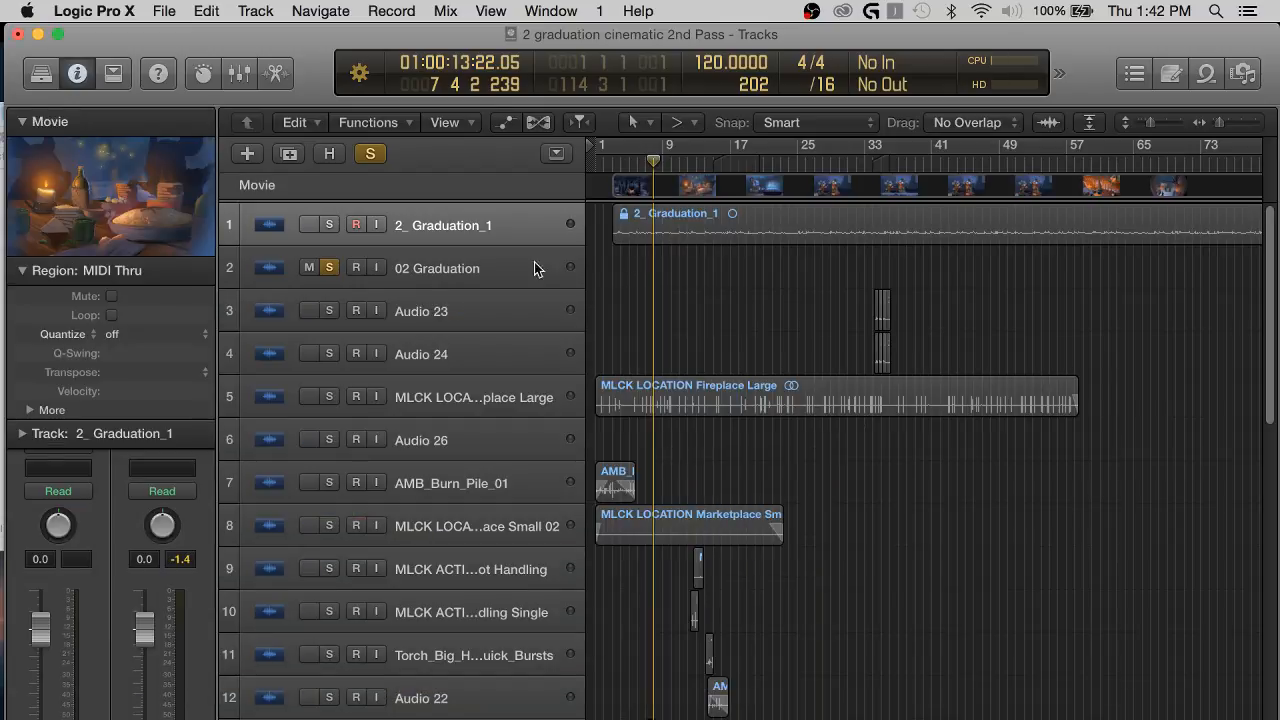
Return the playhead to the project start and move the movie to 01:00:00:00.00.
key(super+Right)
key(super+Right)
key(super+Right)
key(super+Right)
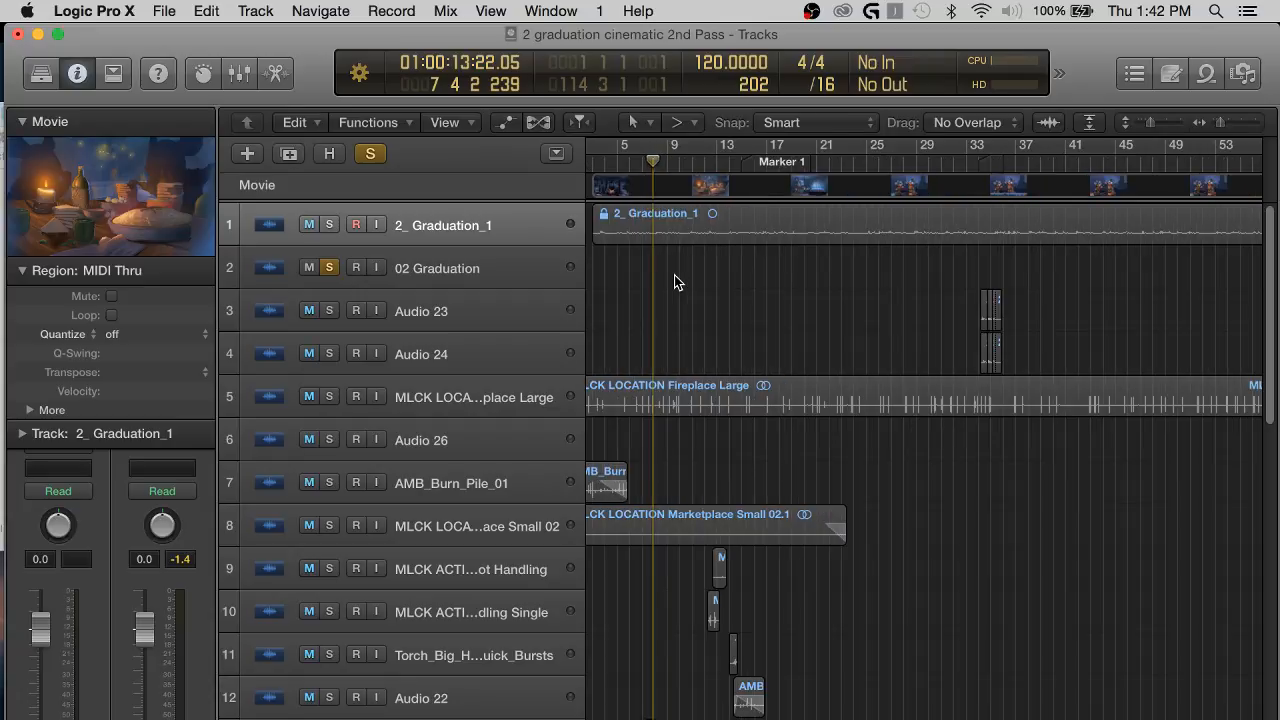
key(Return)
drag(768, 178, 695, 176)
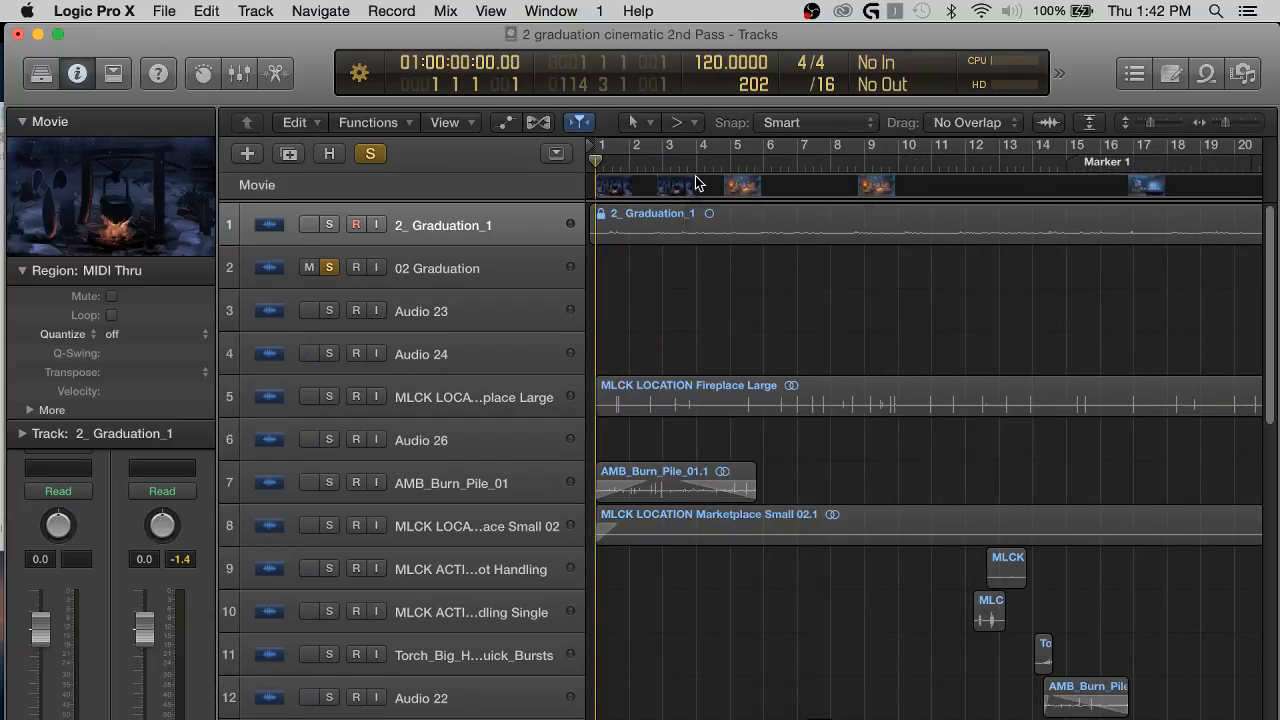
click(628, 186)
drag(628, 186, 628, 186)
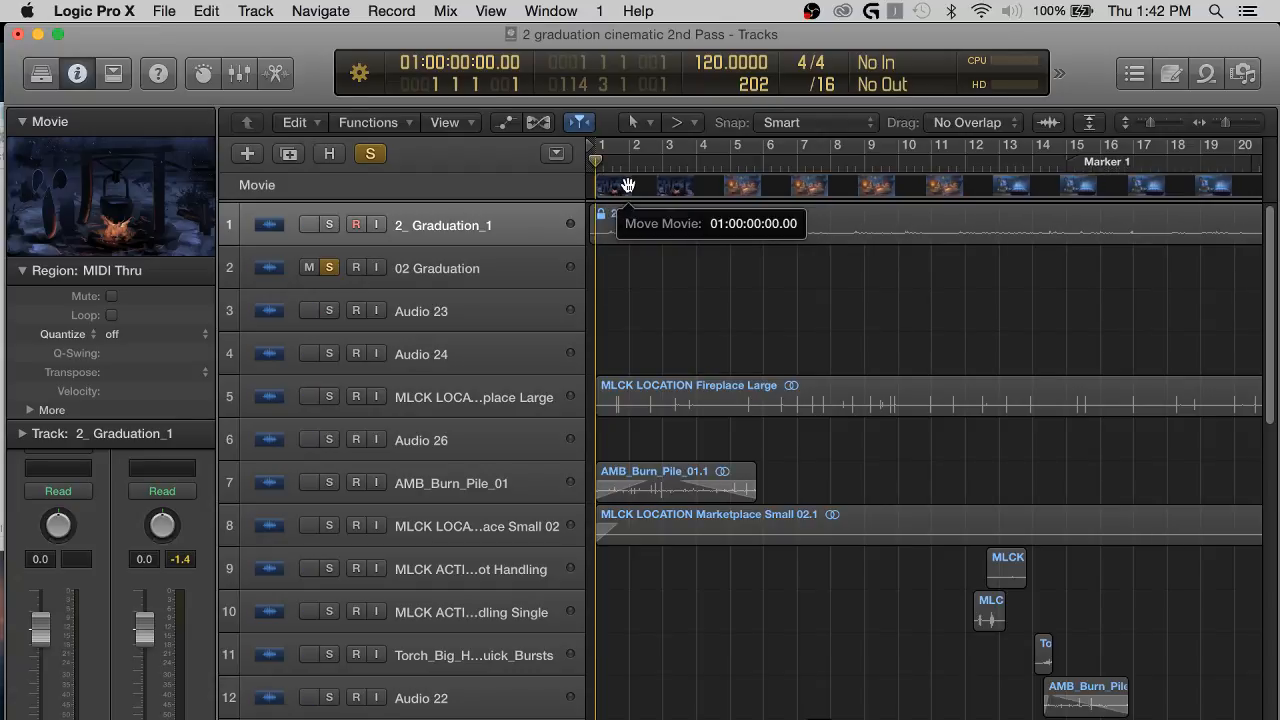
Listen to the extracted 2_ Graduation_1 track in solo from the project start and unsolo it.
click(328, 226)
key(space)
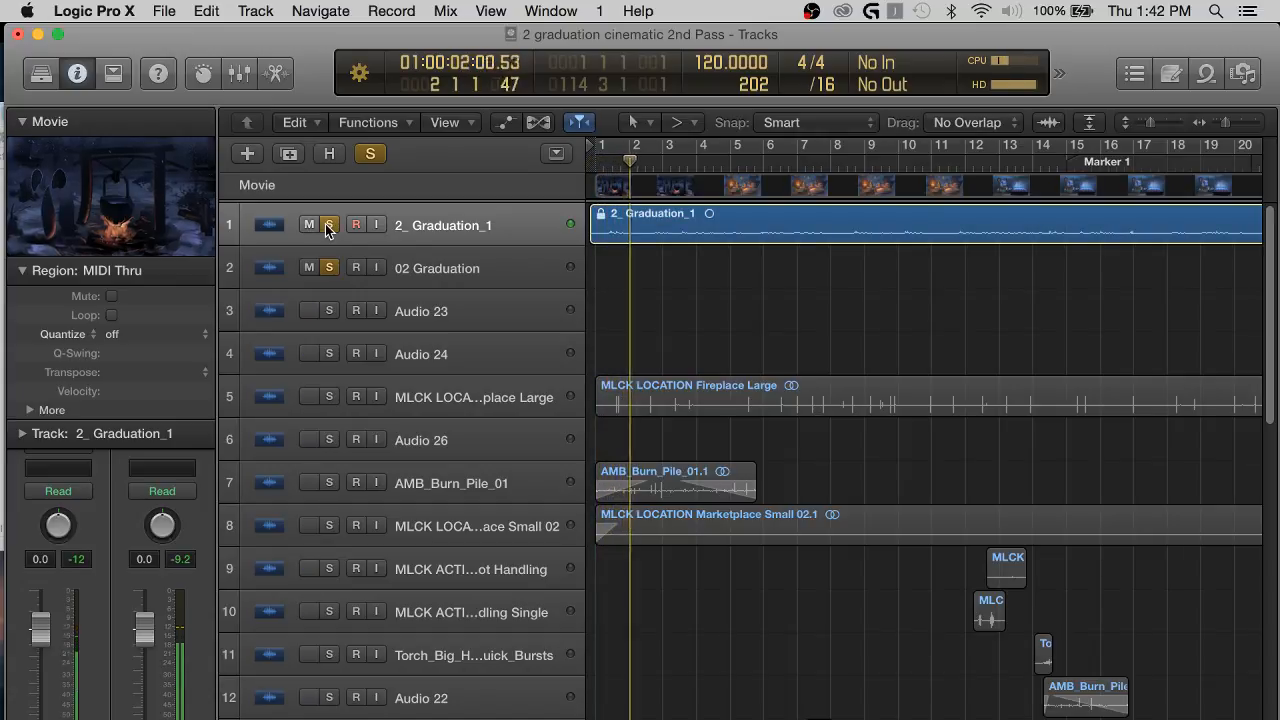
click(328, 226)
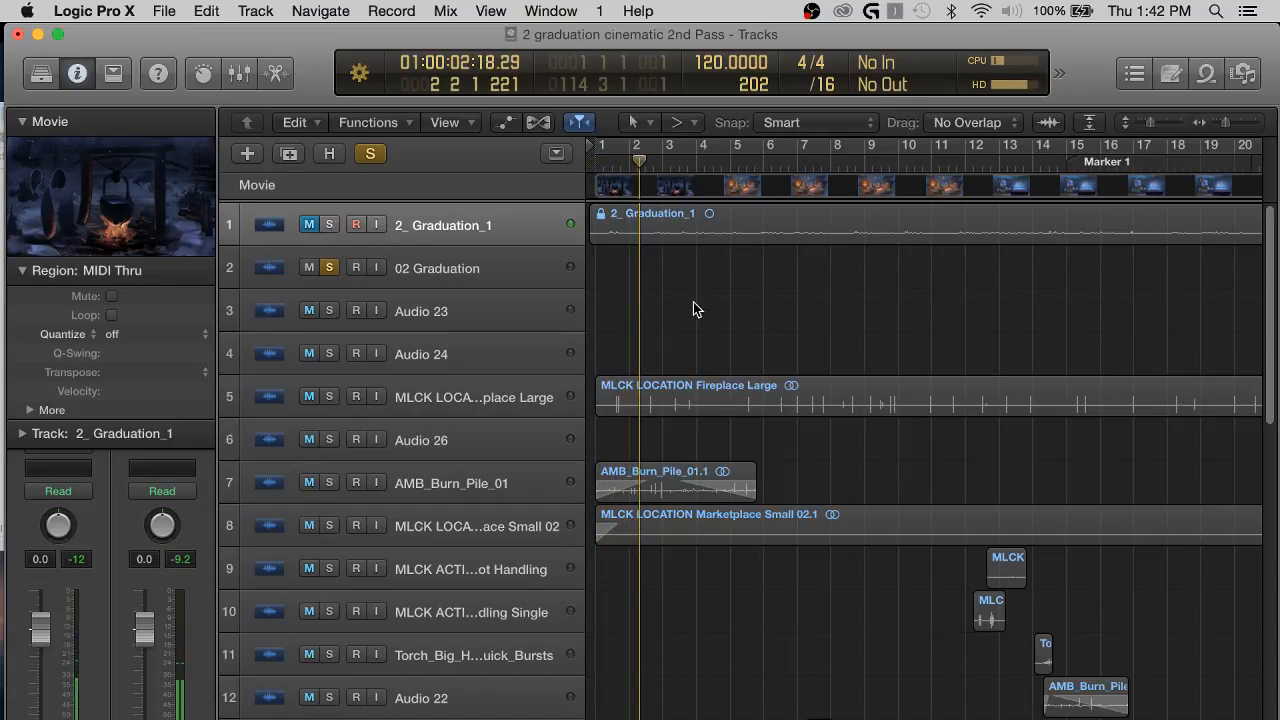
Import 02 Graduation.mp3 from Finder onto the empty 02 Graduation track and align its region with the project start.
key(ctrl+Up)
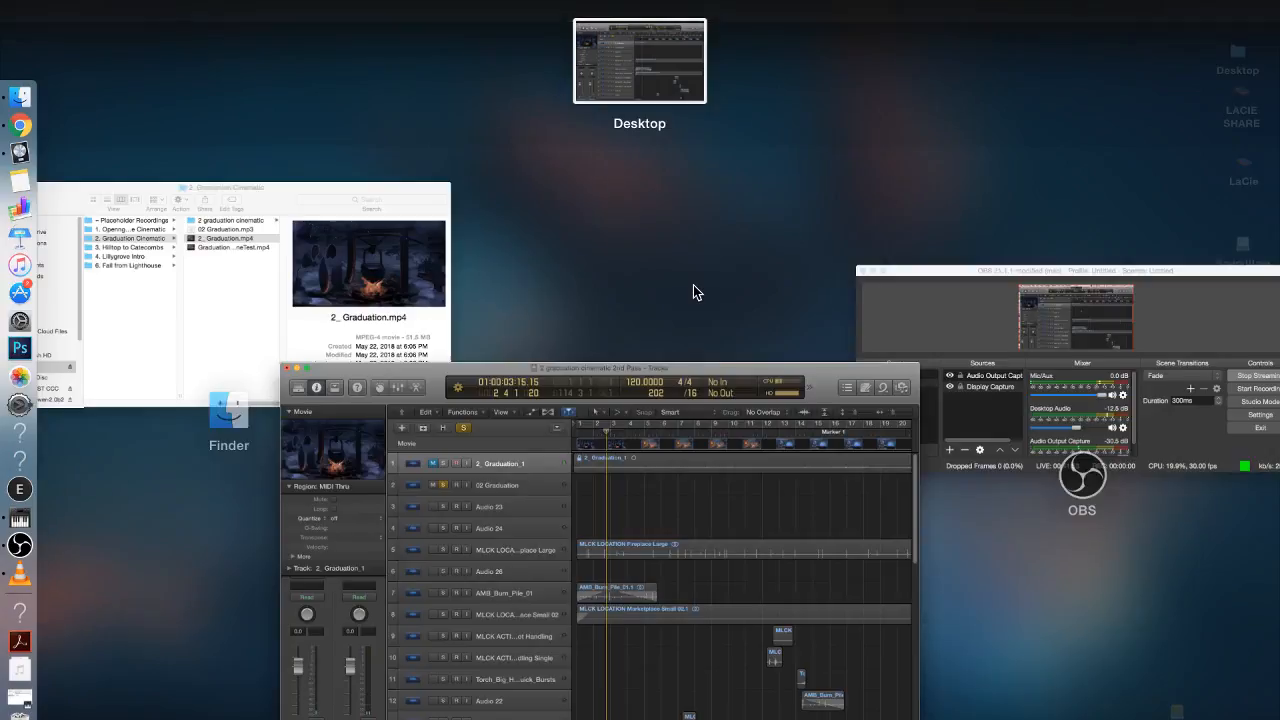
key(ctrl+Up)
key(Down)
key(ctrl+Up)
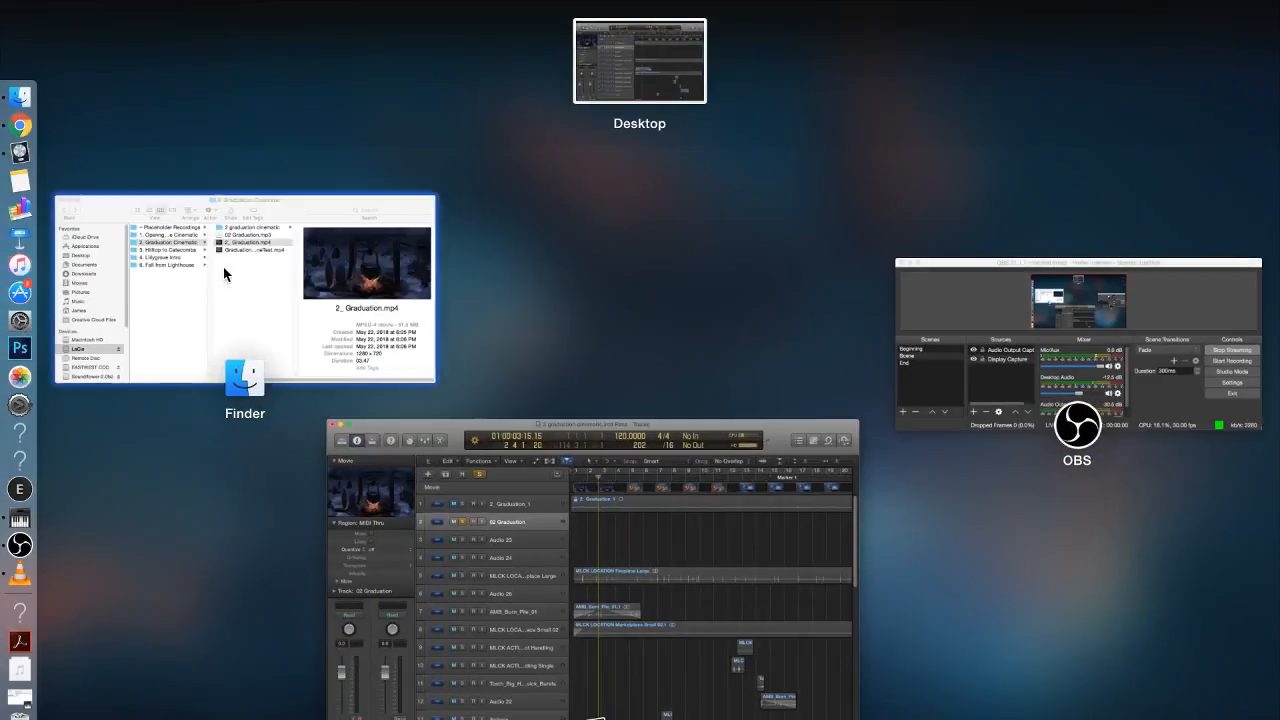
click(223, 266)
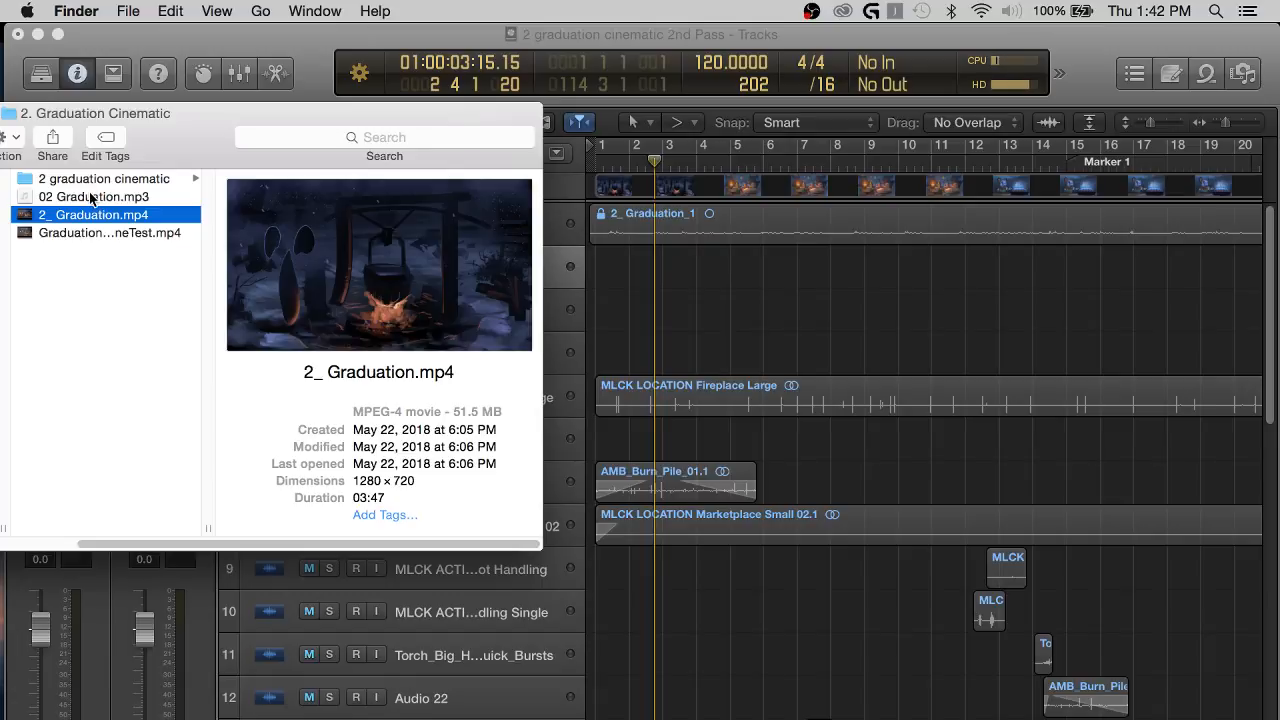
drag(90, 198, 640, 268)
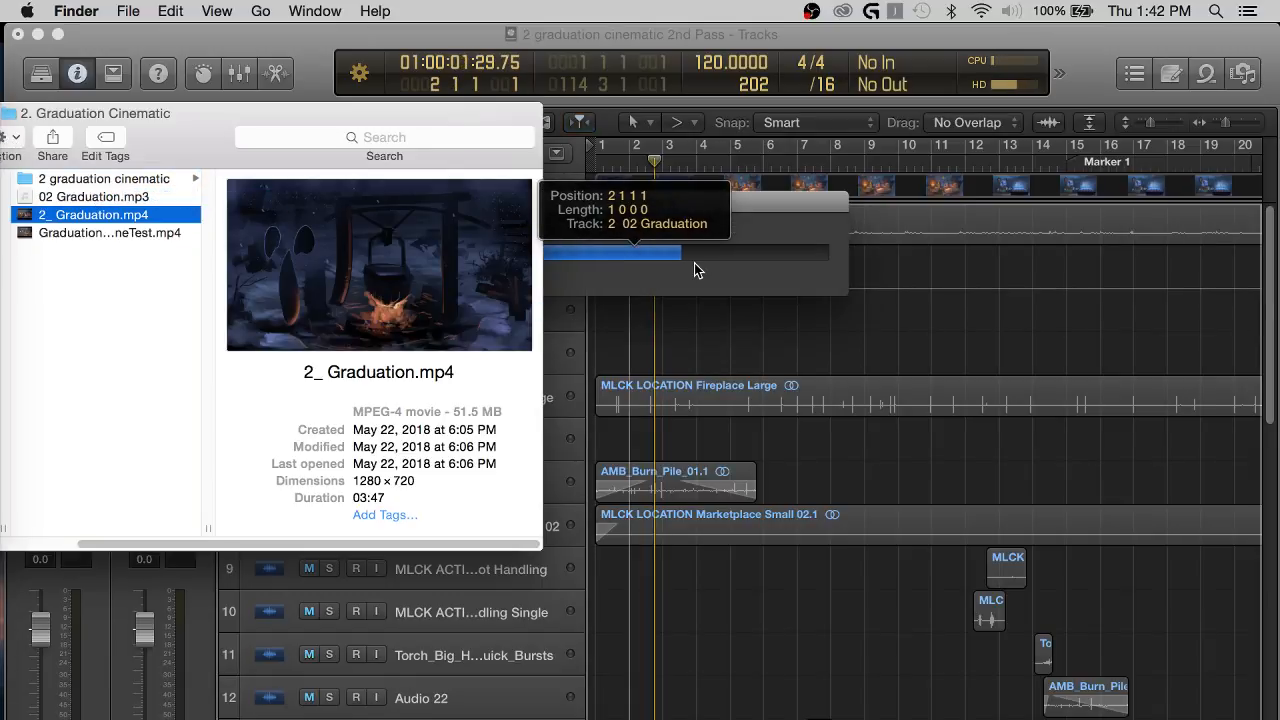
click(720, 319)
key(Return)
drag(739, 264, 689, 264)
Play the soloed 02 Graduation_1 track from the project start and check its waveform against the movie.
key(space)
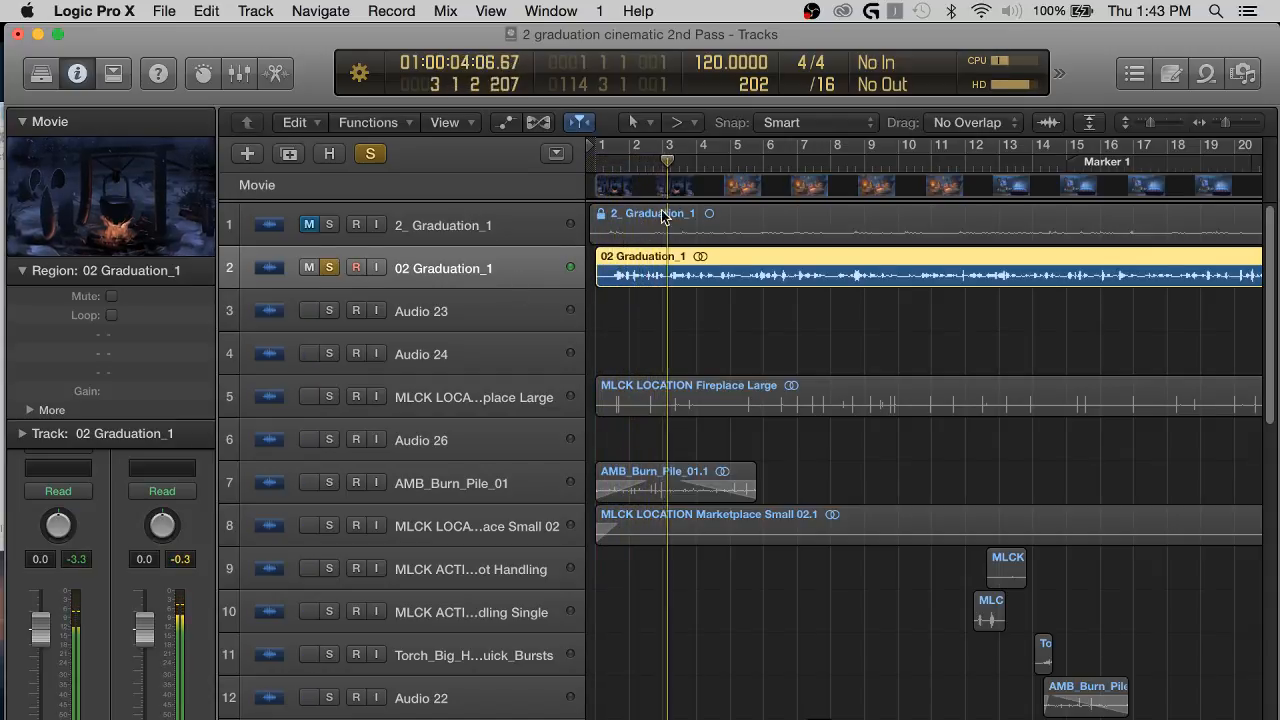
click(767, 309)
key(super+Left)
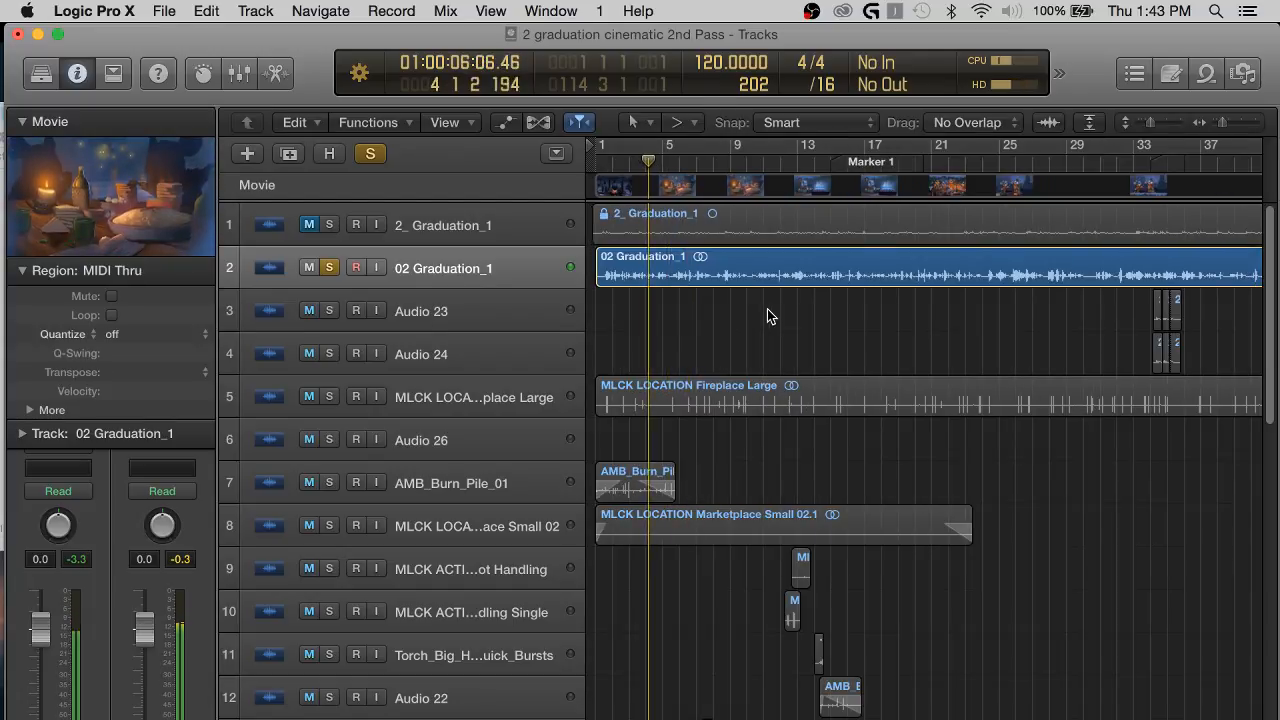
key(super+Right)
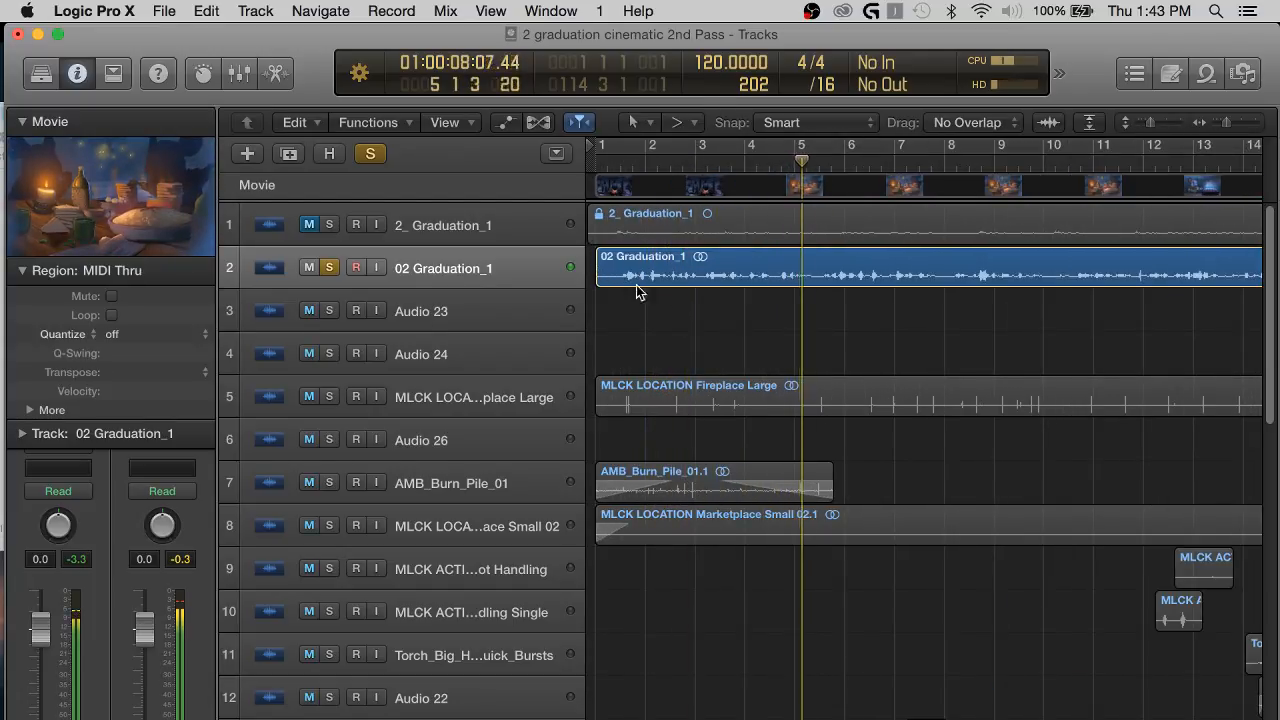
key(super+Left)
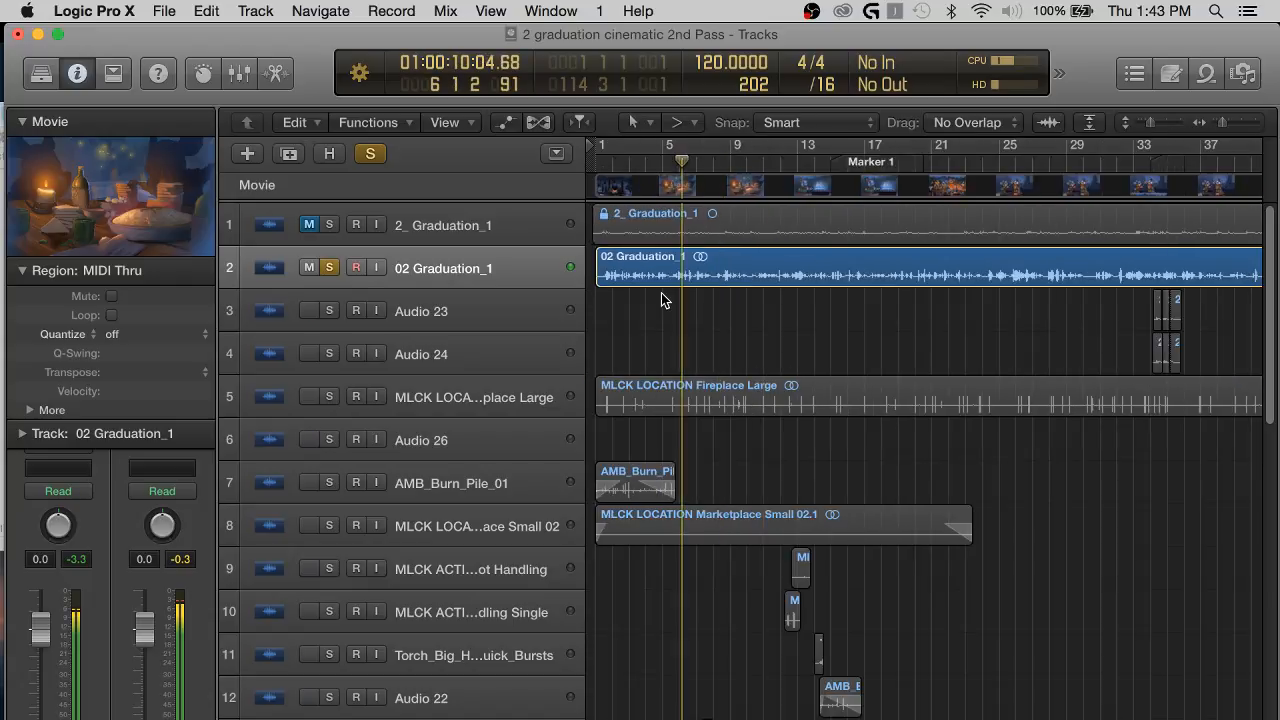
scroll(770, 315, right, 3)
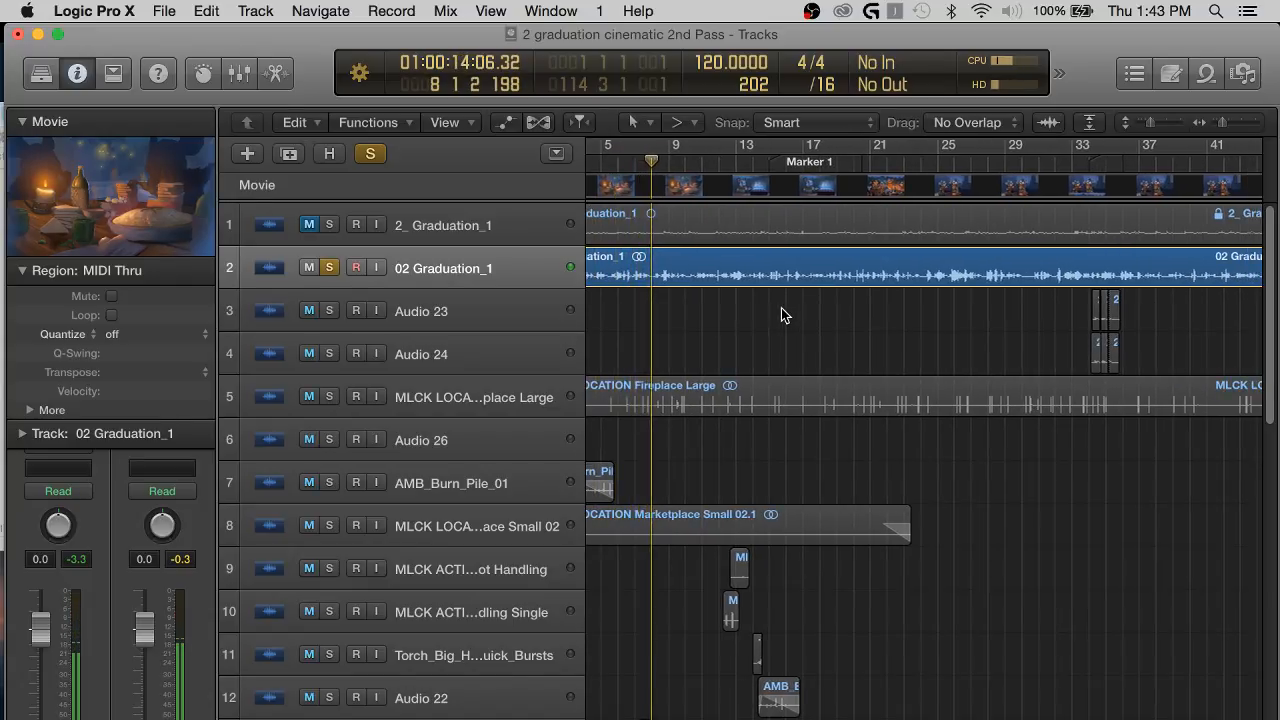
Enlarge the track heights and examine the 02 Graduation_1 waveform along the timeline while playing up to Marker 1.
scroll(781, 315, right, 2)
key(super+Down)
key(super+Down)
key(super+Down)
key(super+Down)
key(super+Down)
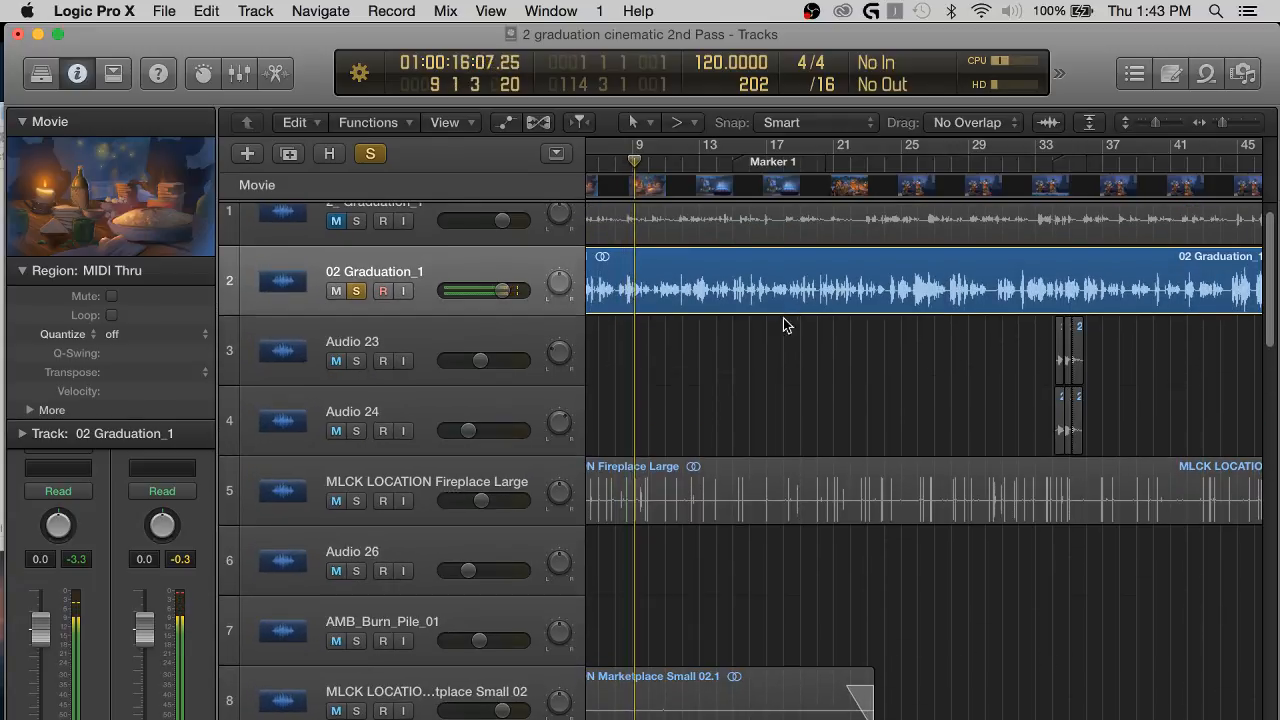
scroll(744, 344, left, 3)
scroll(742, 337, left, 1)
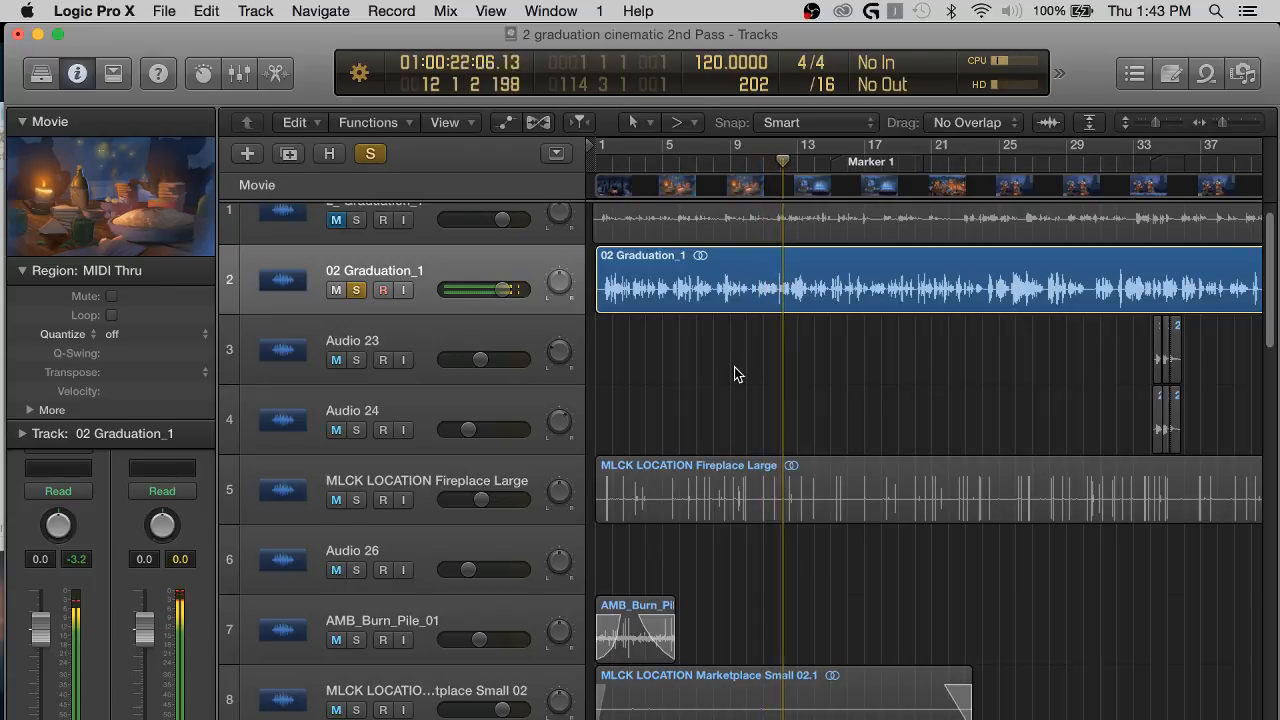
scroll(734, 367, right, 5)
scroll(734, 367, left, 2)
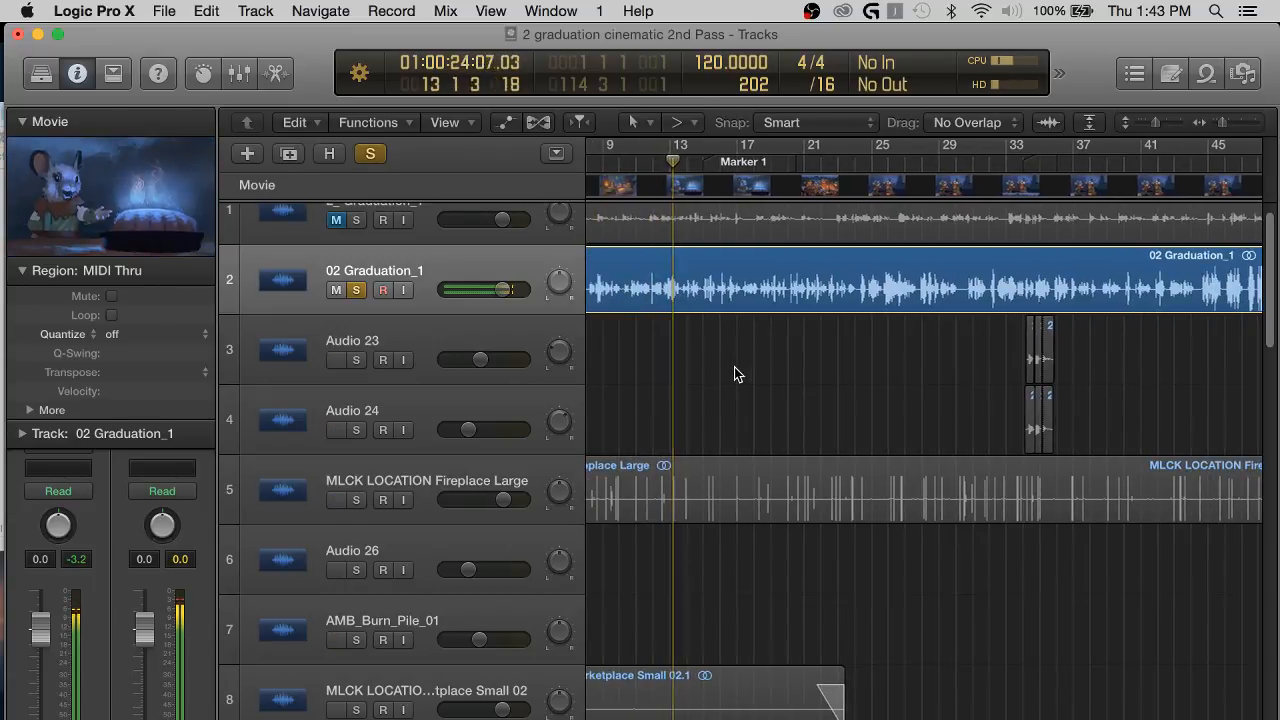
key(super+Right)
scroll(861, 368, right, 3)
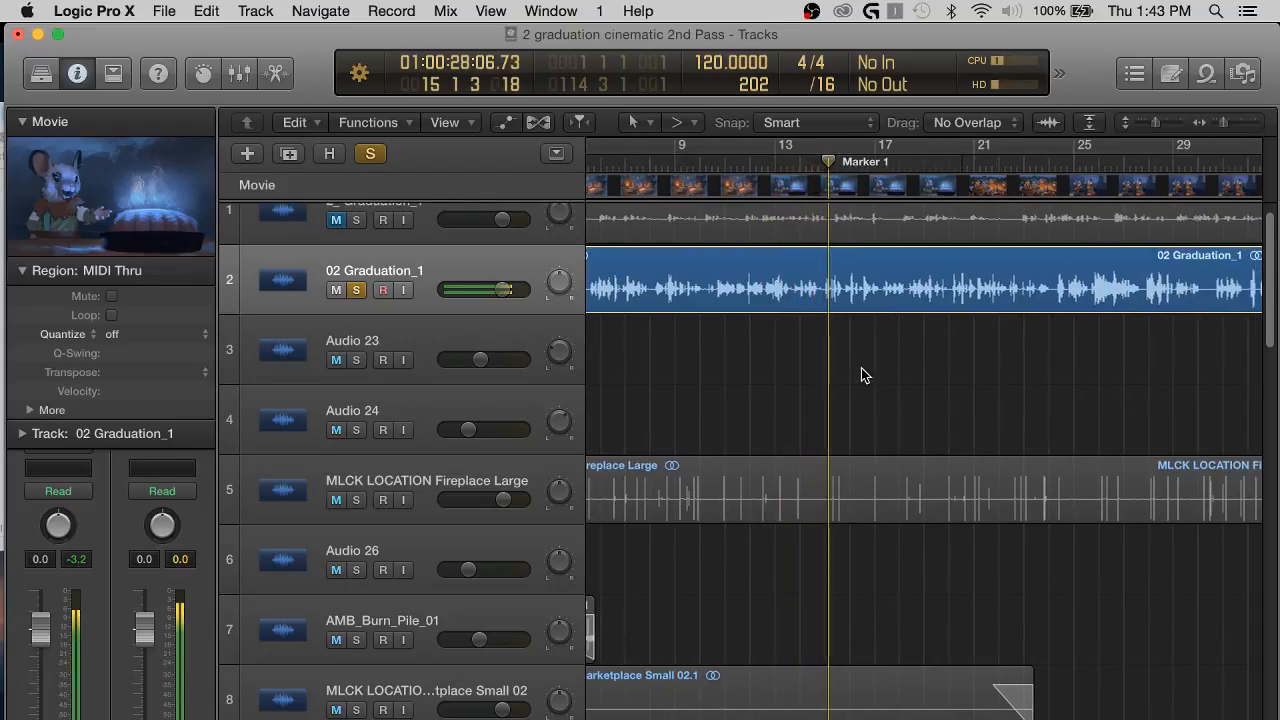
Listen to the soloed 02 Graduation_1 track from Marker 1 to about bar 36 while following its waveform.
scroll(865, 375, right, 1)
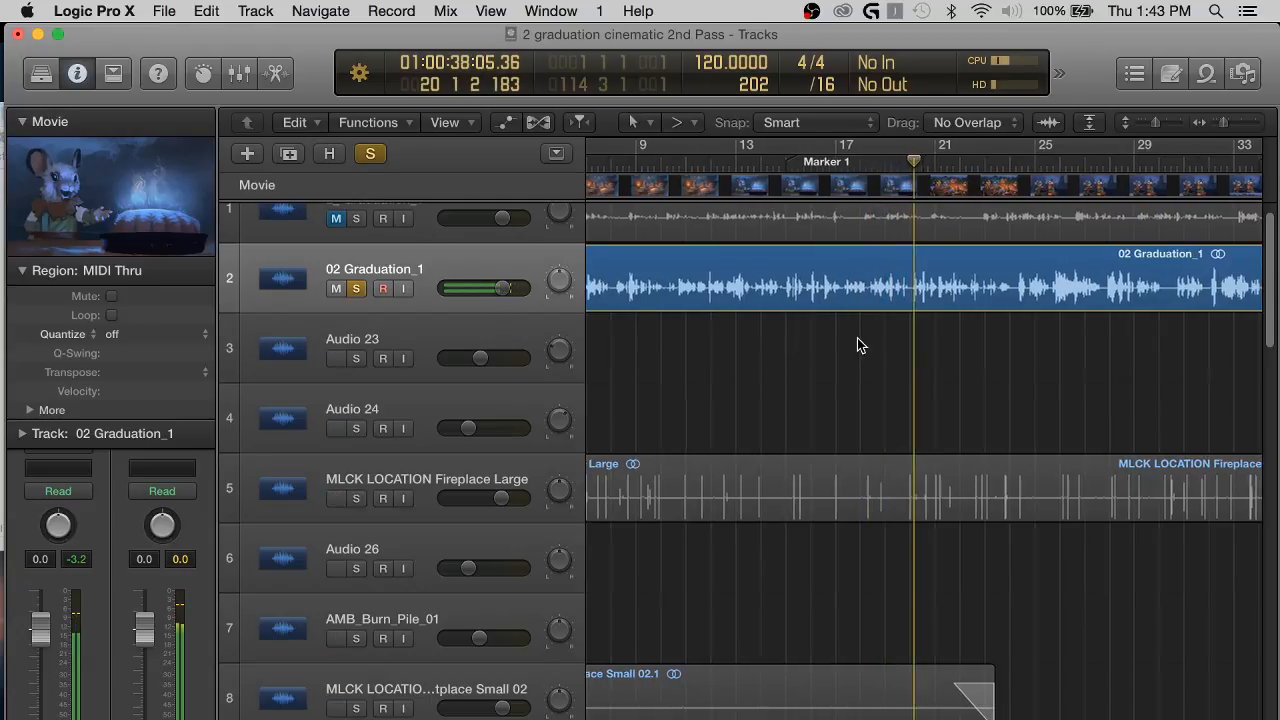
scroll(857, 338, right, 1)
scroll(857, 344, right, 4)
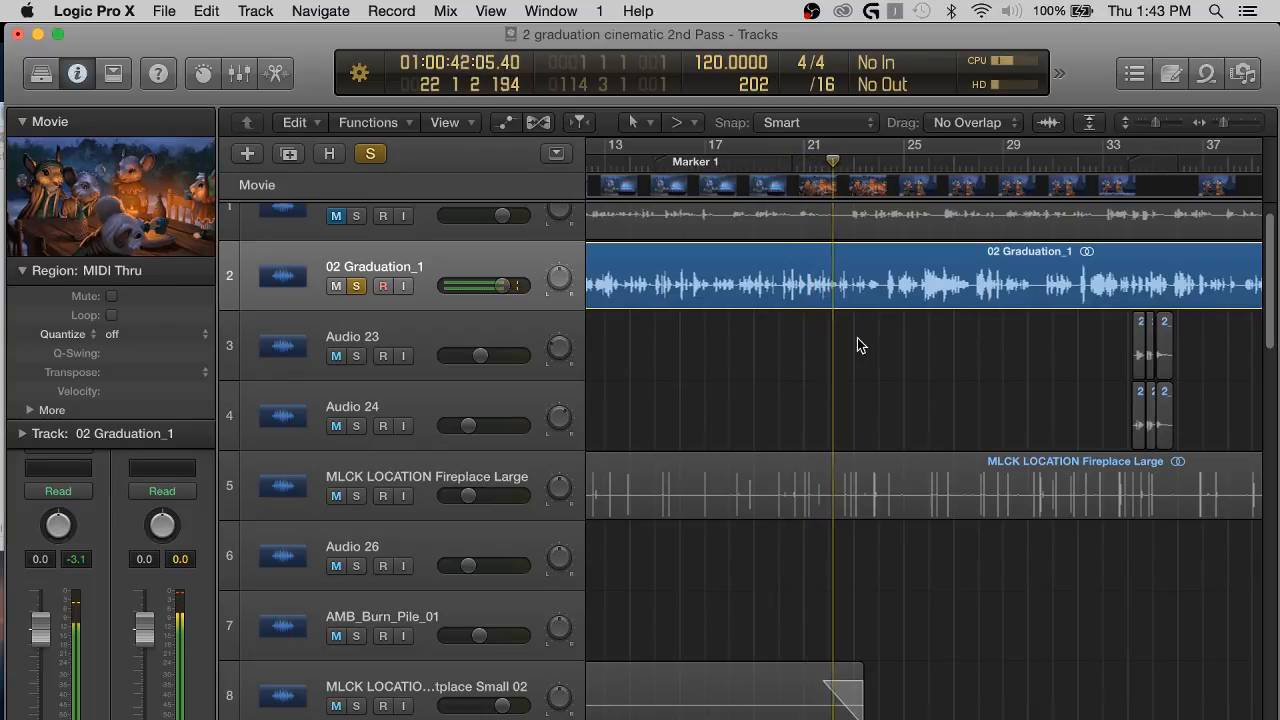
scroll(857, 338, up, 1)
scroll(857, 345, up, 2)
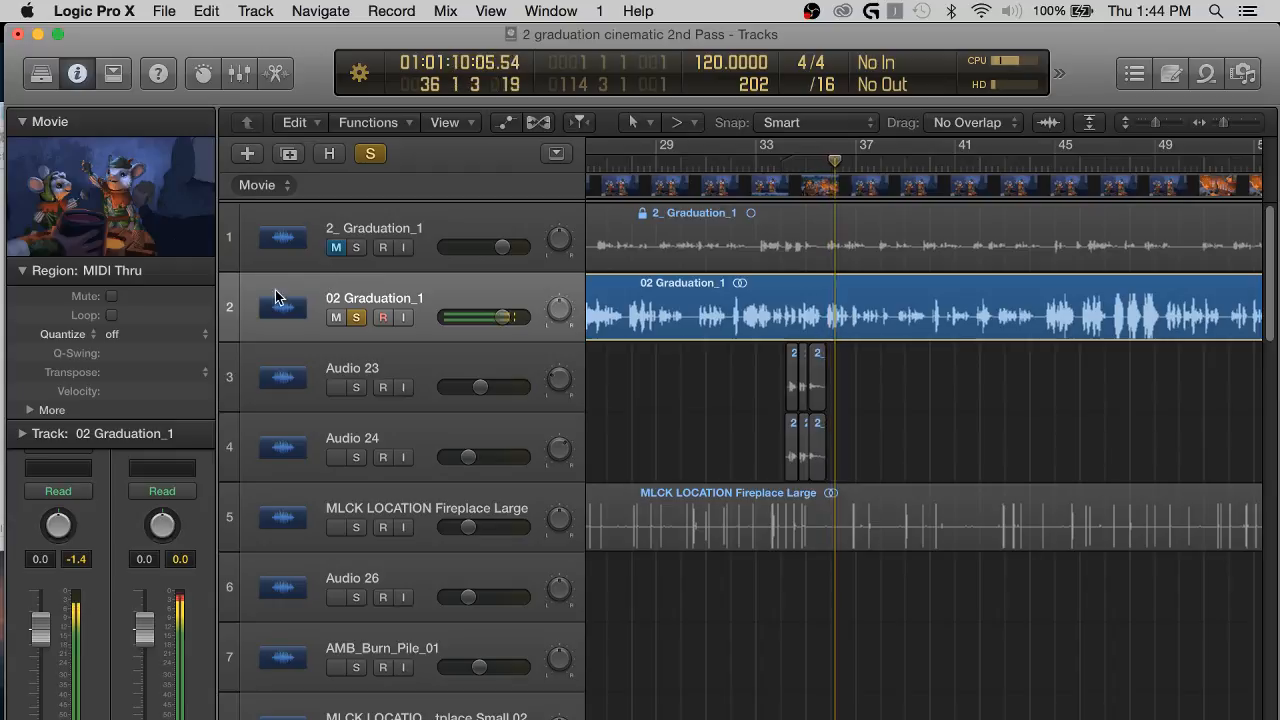
Insert a Compressor from the Dynamics effects on the 02 Graduation_1 channel strip.
click(22, 270)
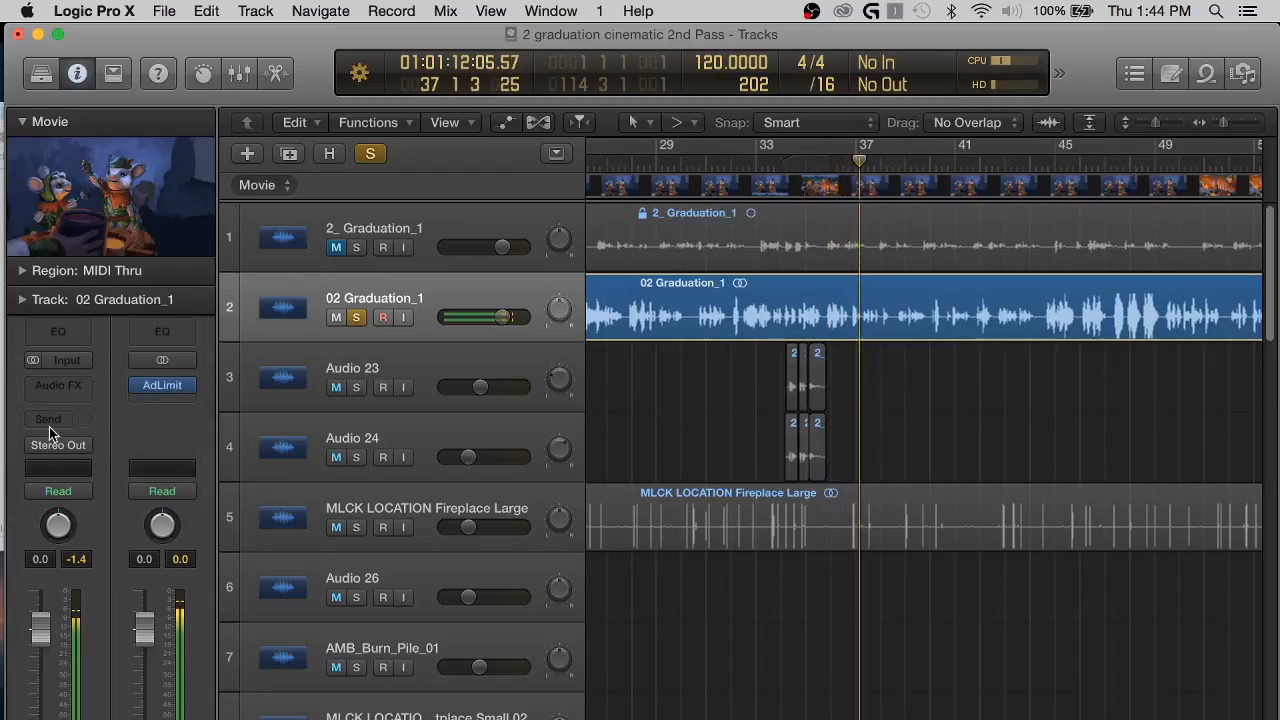
click(61, 384)
mouse_move(60, 456)
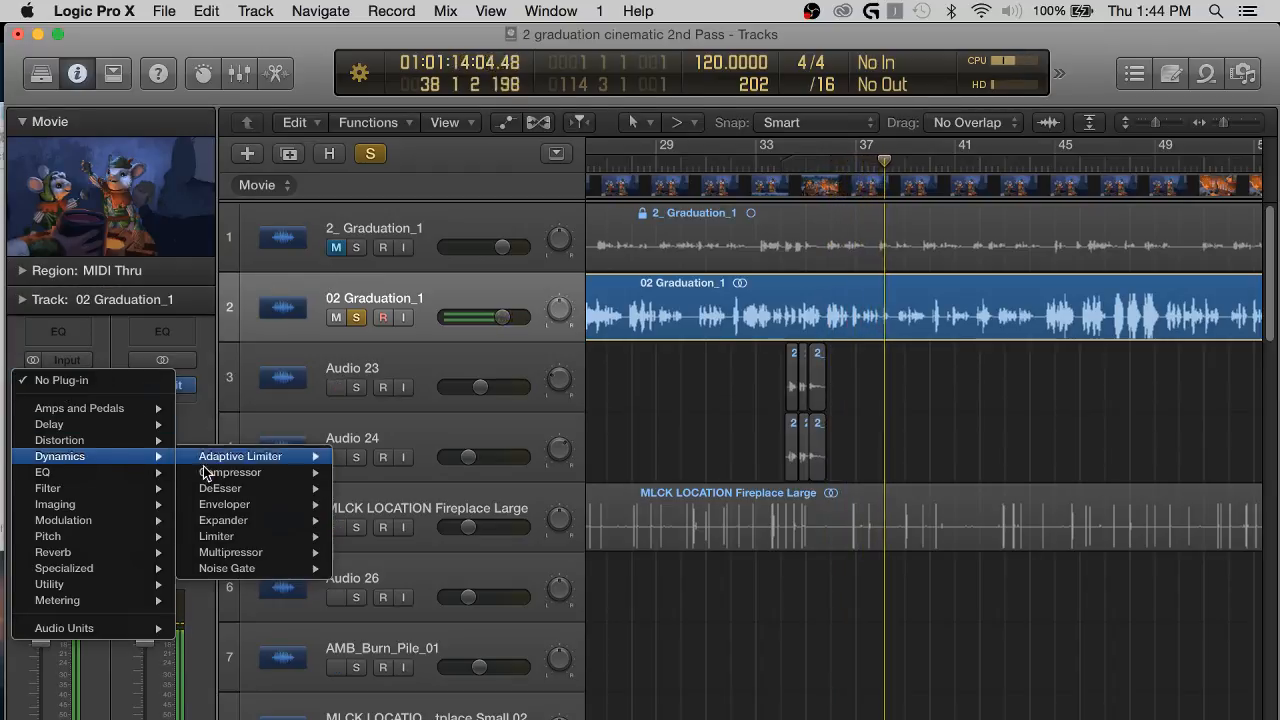
mouse_move(230, 472)
click(380, 473)
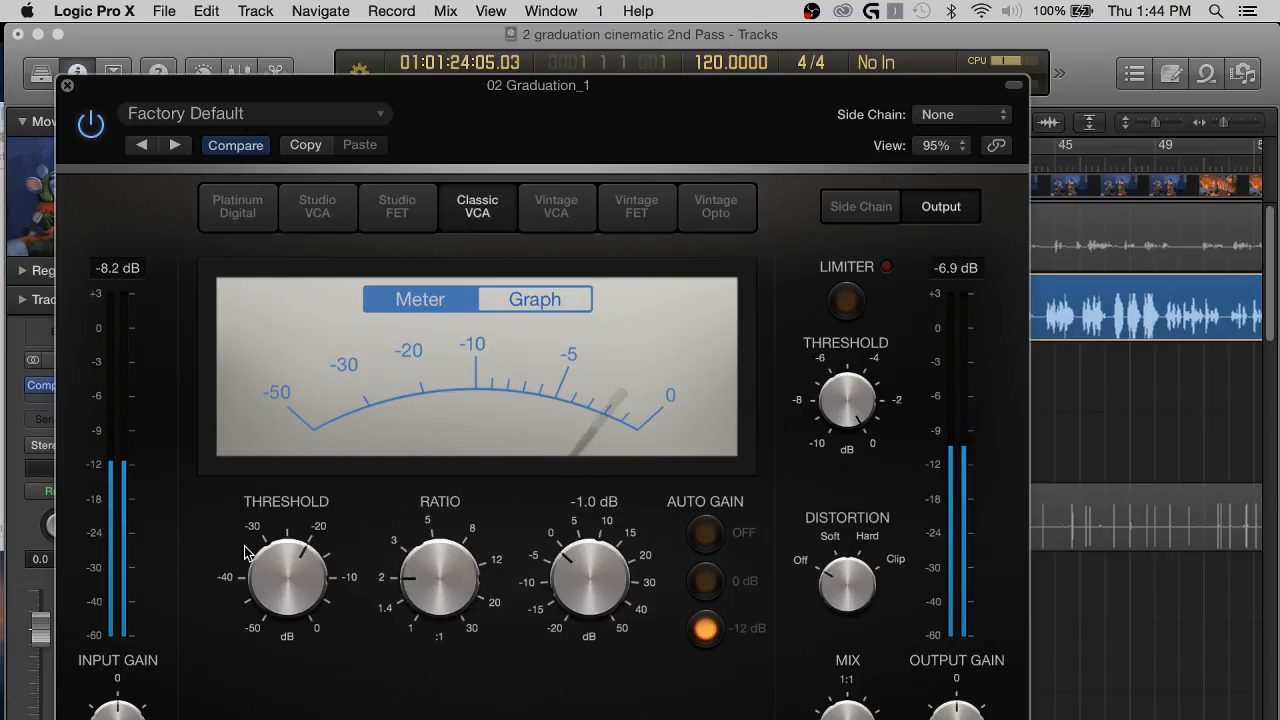
With the compressor's graph displayed, set the threshold to -16 dB and the ratio to 3.1:1, and close the plug-in.
click(514, 299)
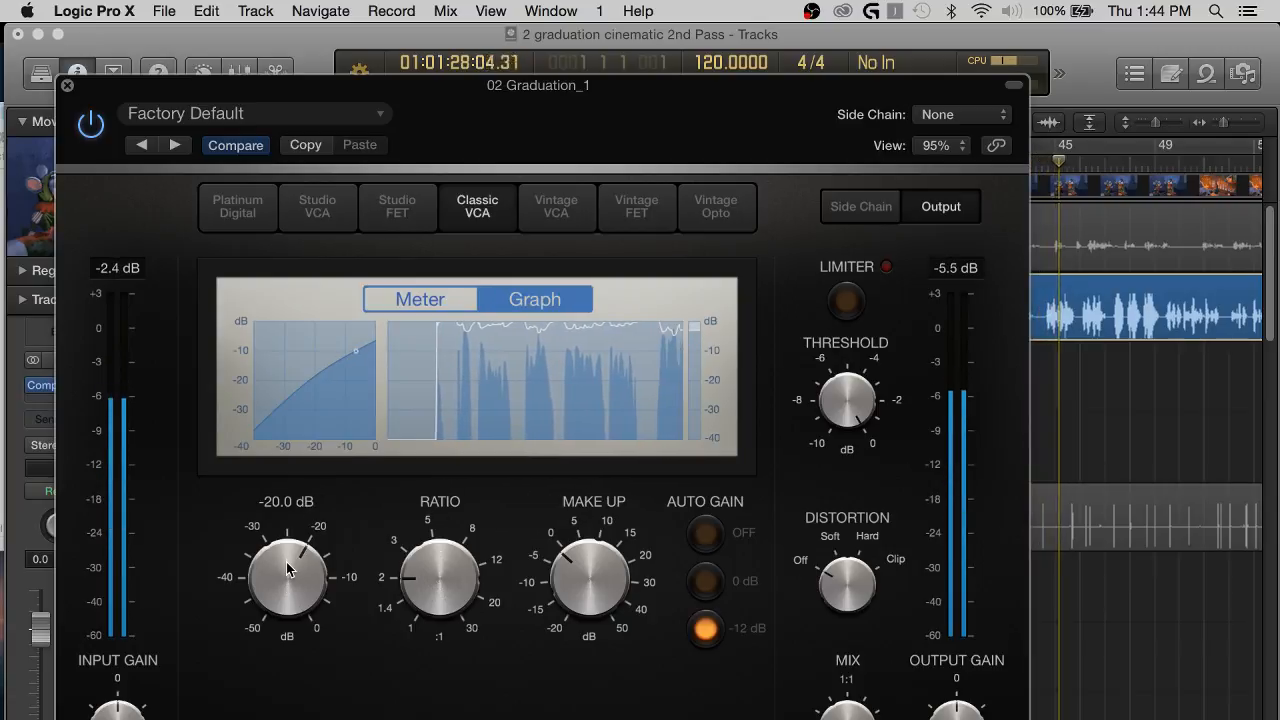
drag(286, 562, 280, 530)
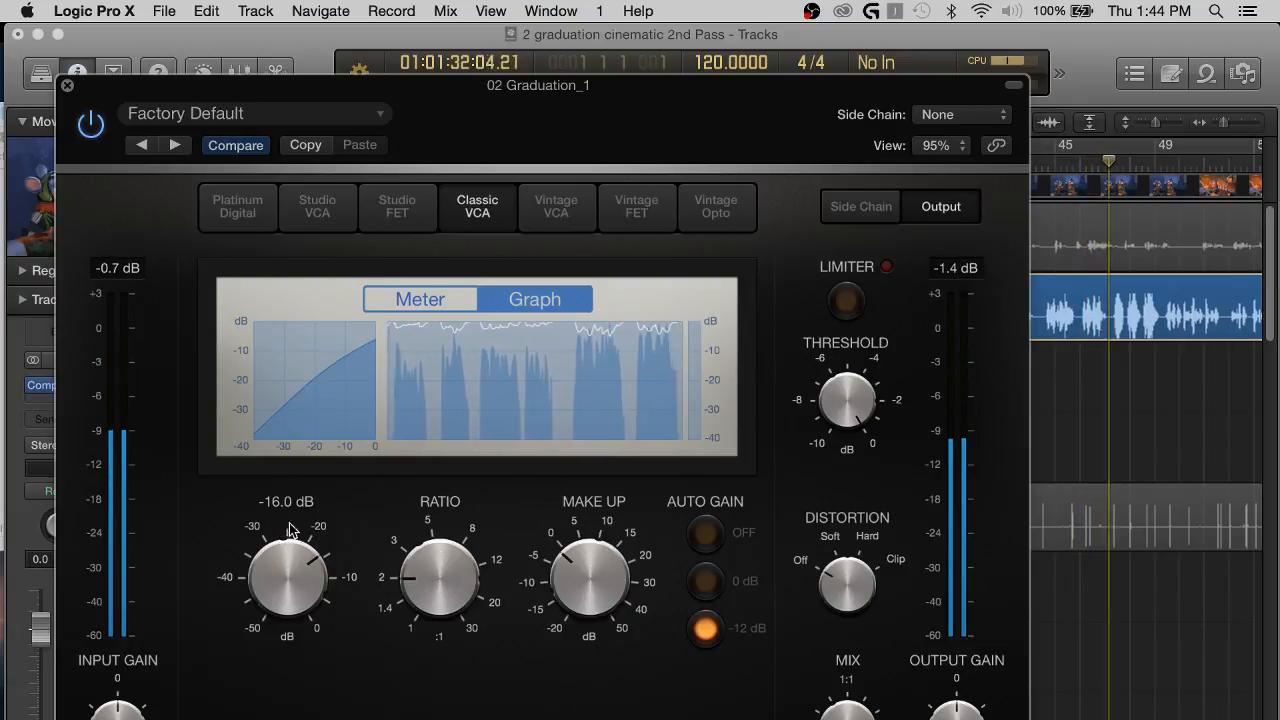
drag(421, 541, 422, 527)
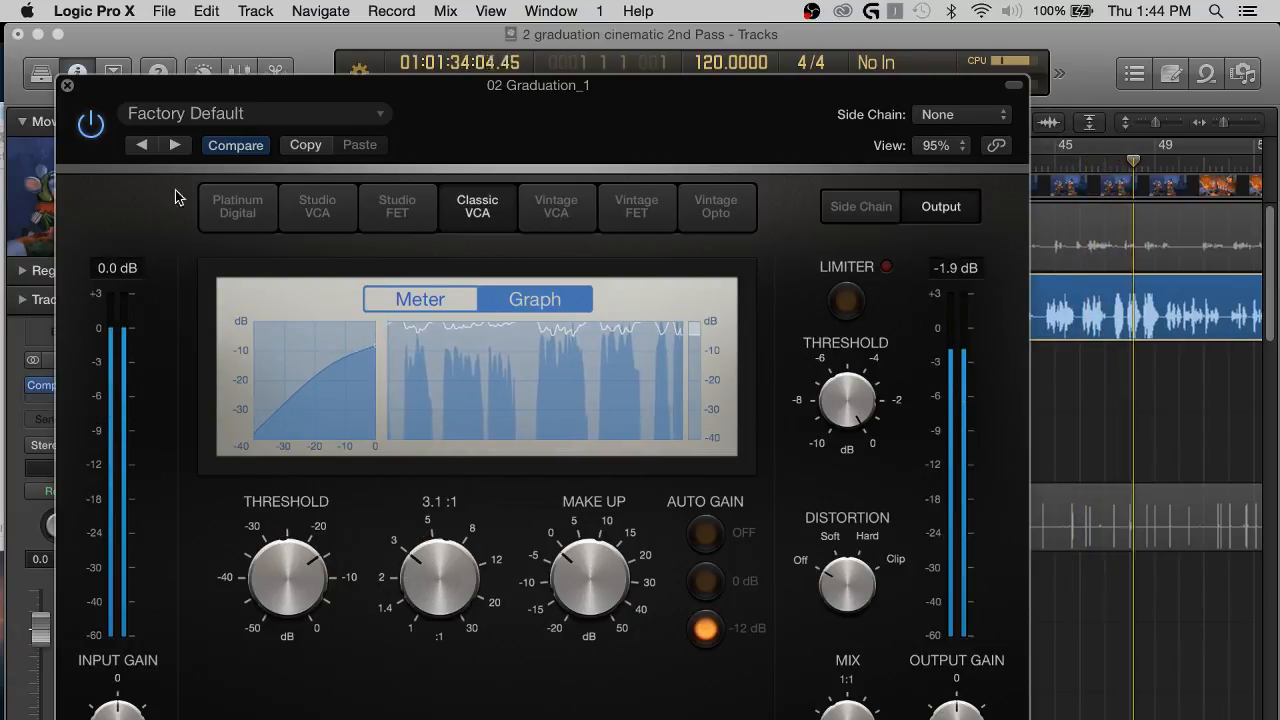
click(67, 85)
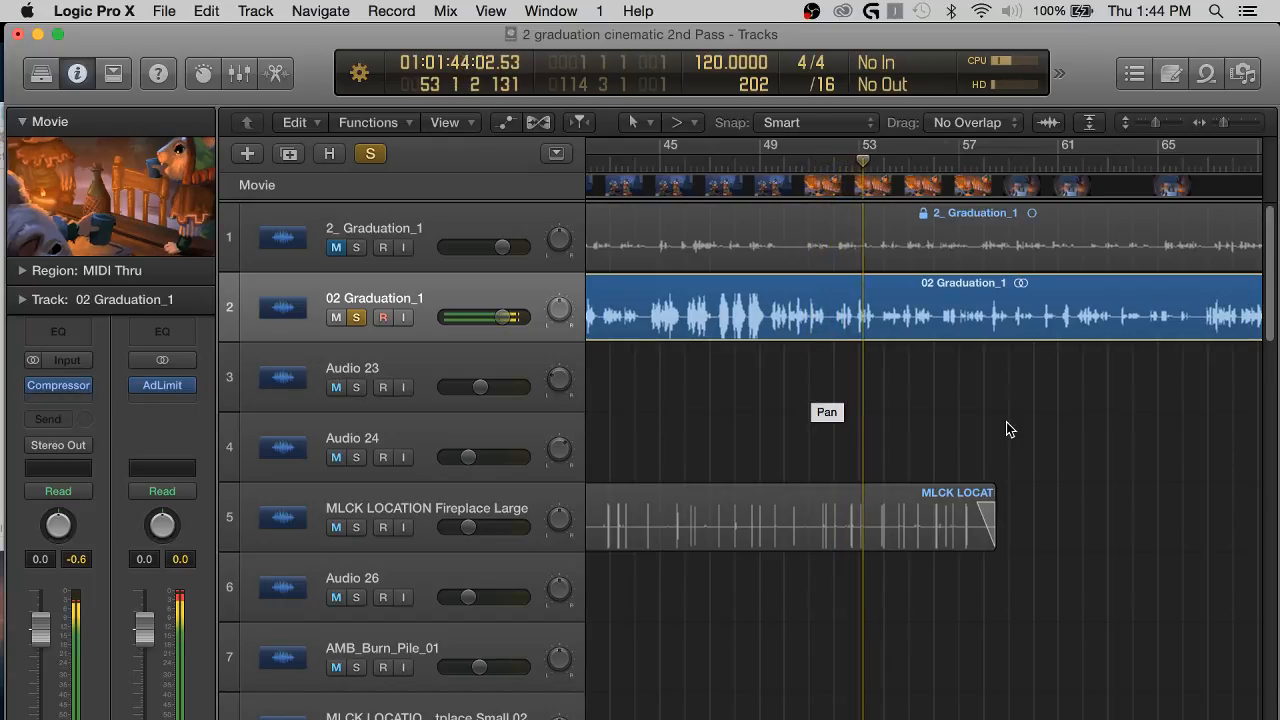
Listen to the compressed 02 Graduation_1 track from bar 53 to bar 68 and follow its waveform against the movie.
scroll(990, 425, right, 2)
scroll(961, 386, right, 3)
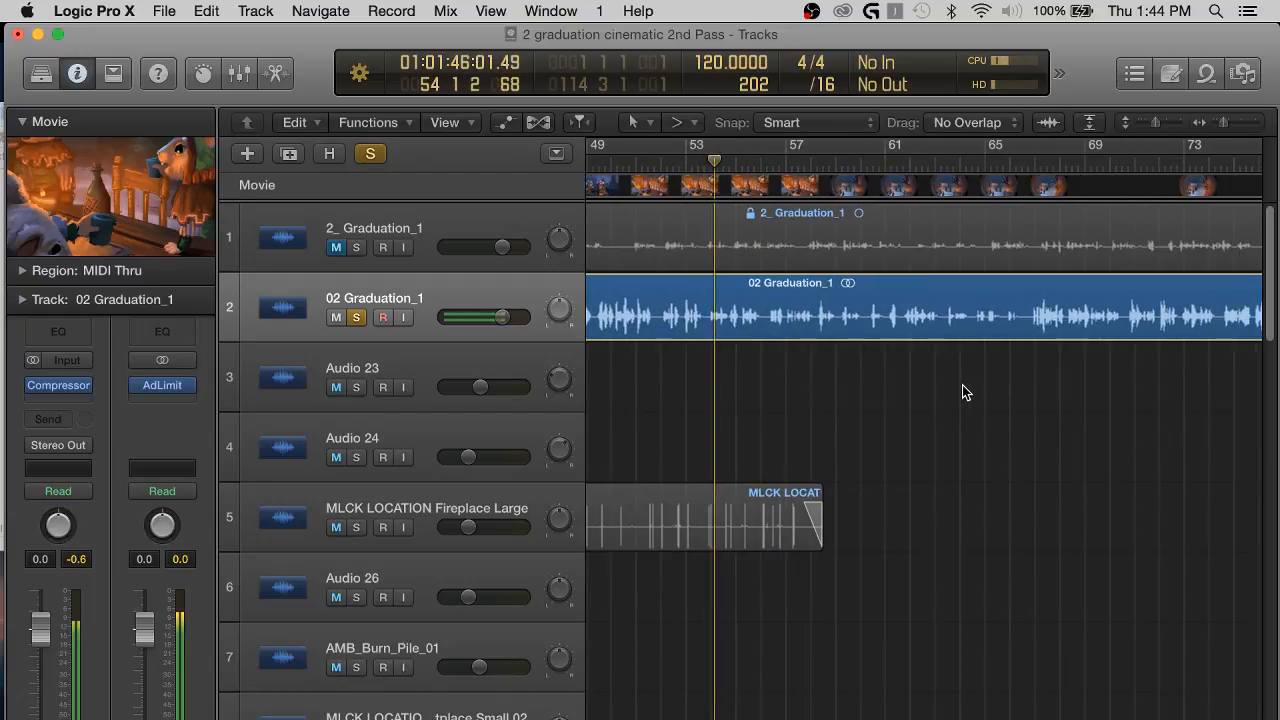
scroll(962, 392, right, 3)
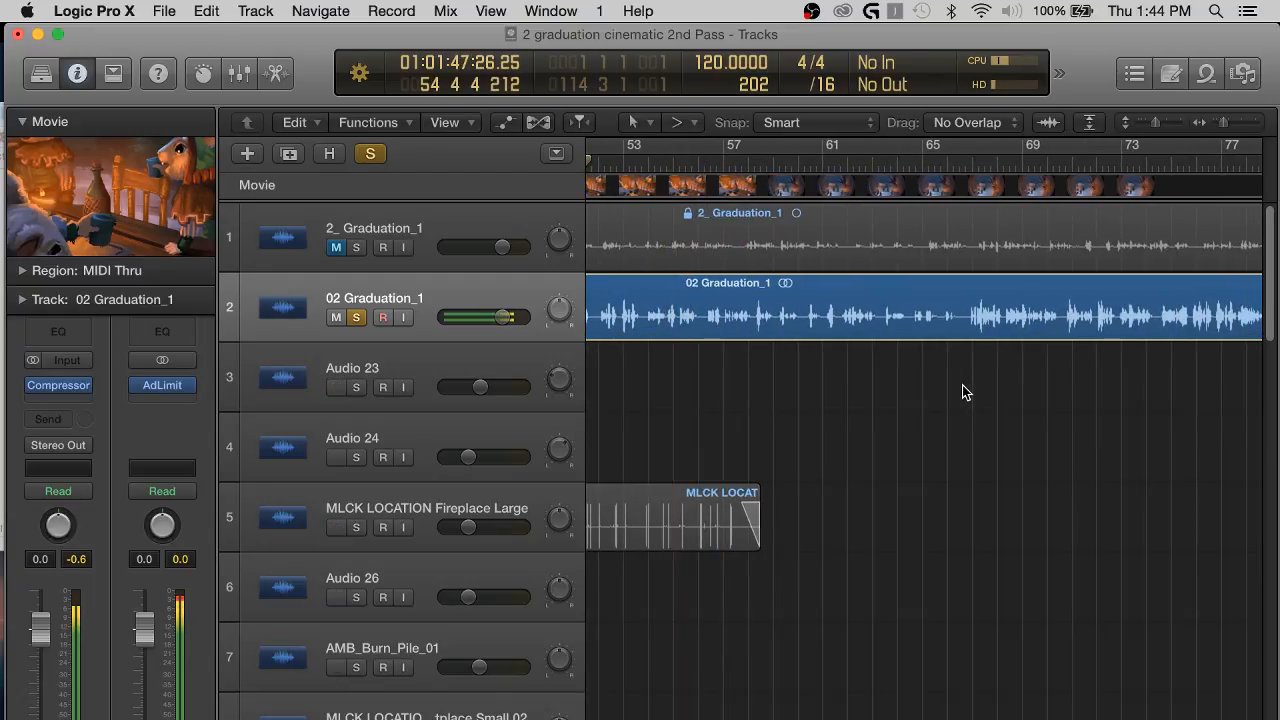
scroll(911, 392, left, 6)
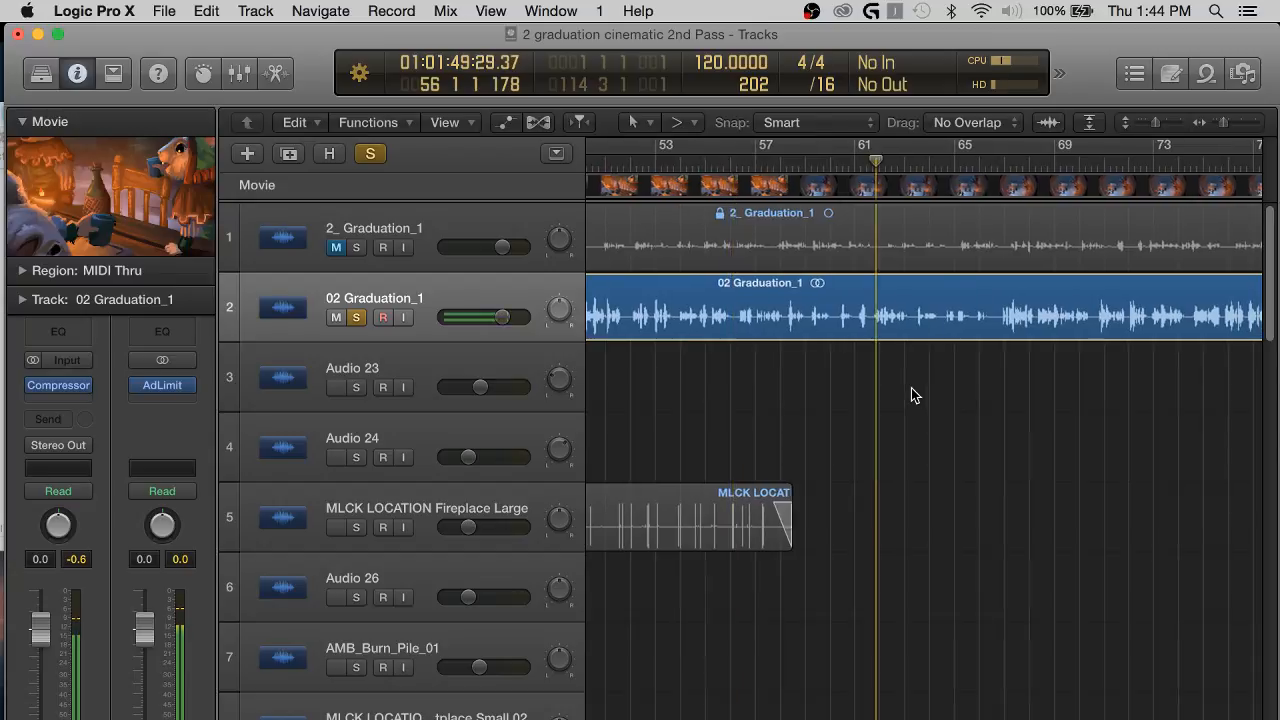
scroll(911, 388, right, 4)
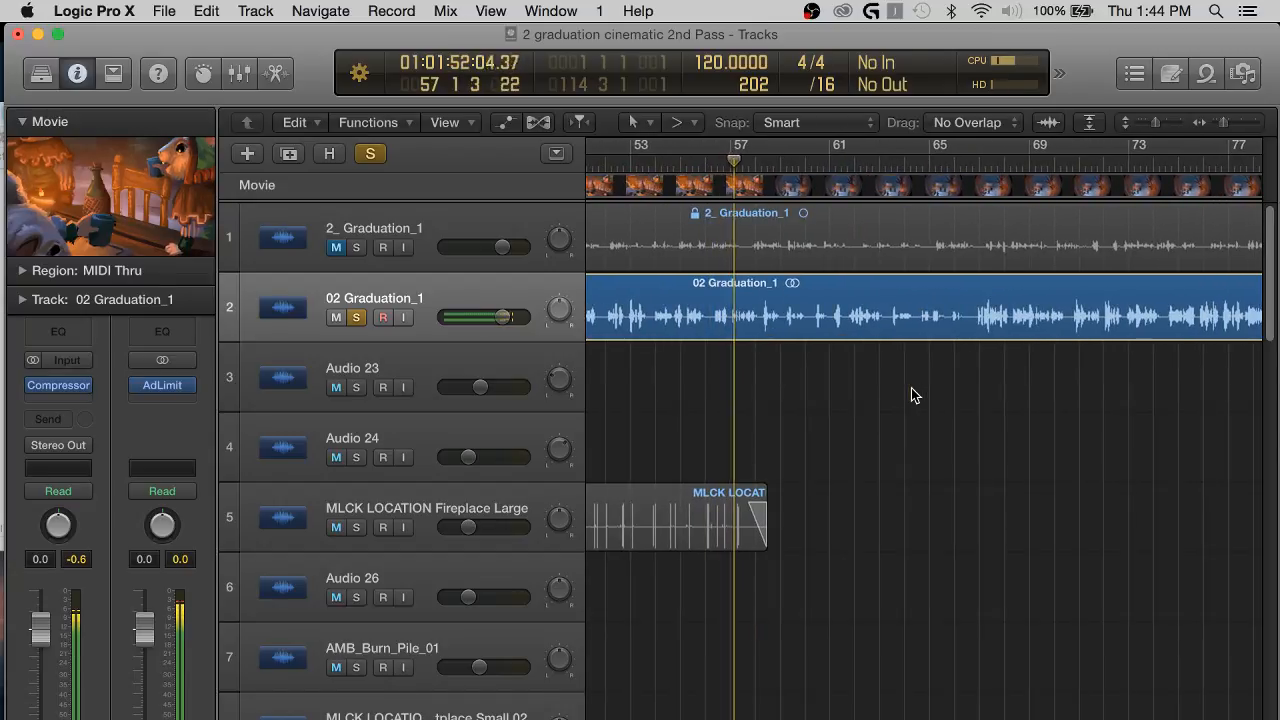
scroll(911, 392, right, 1)
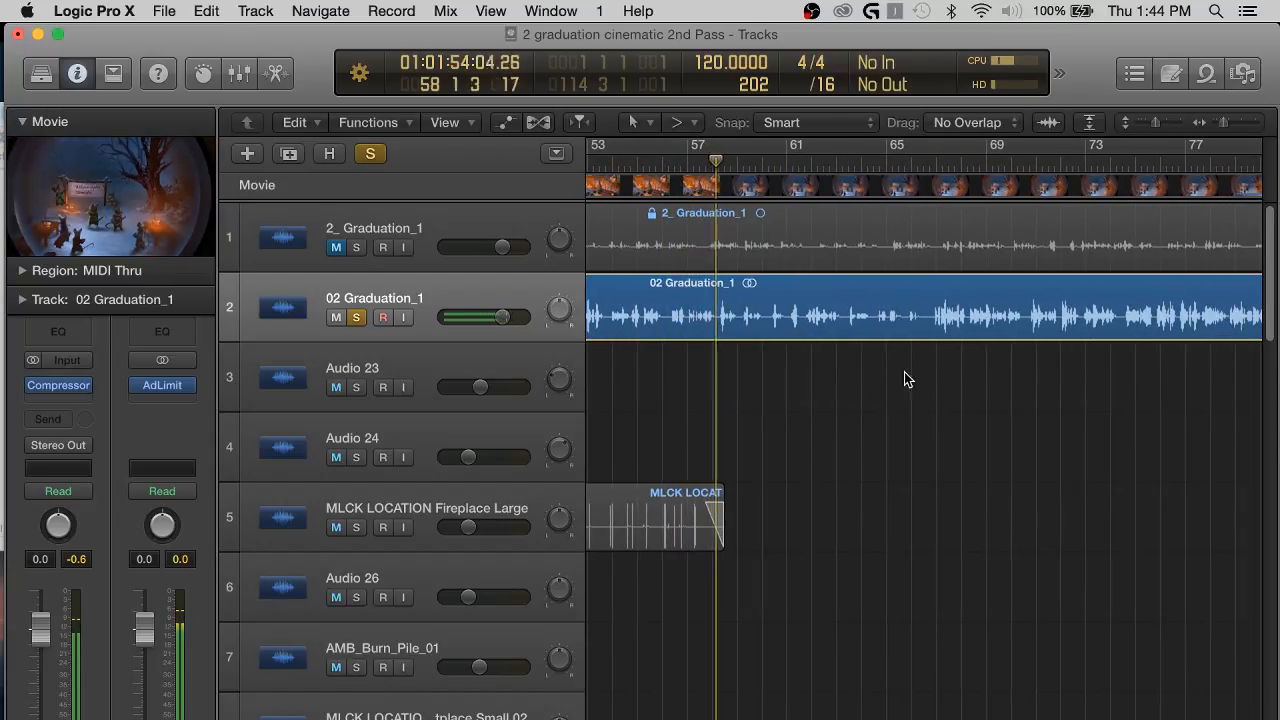
scroll(920, 358, right, 2)
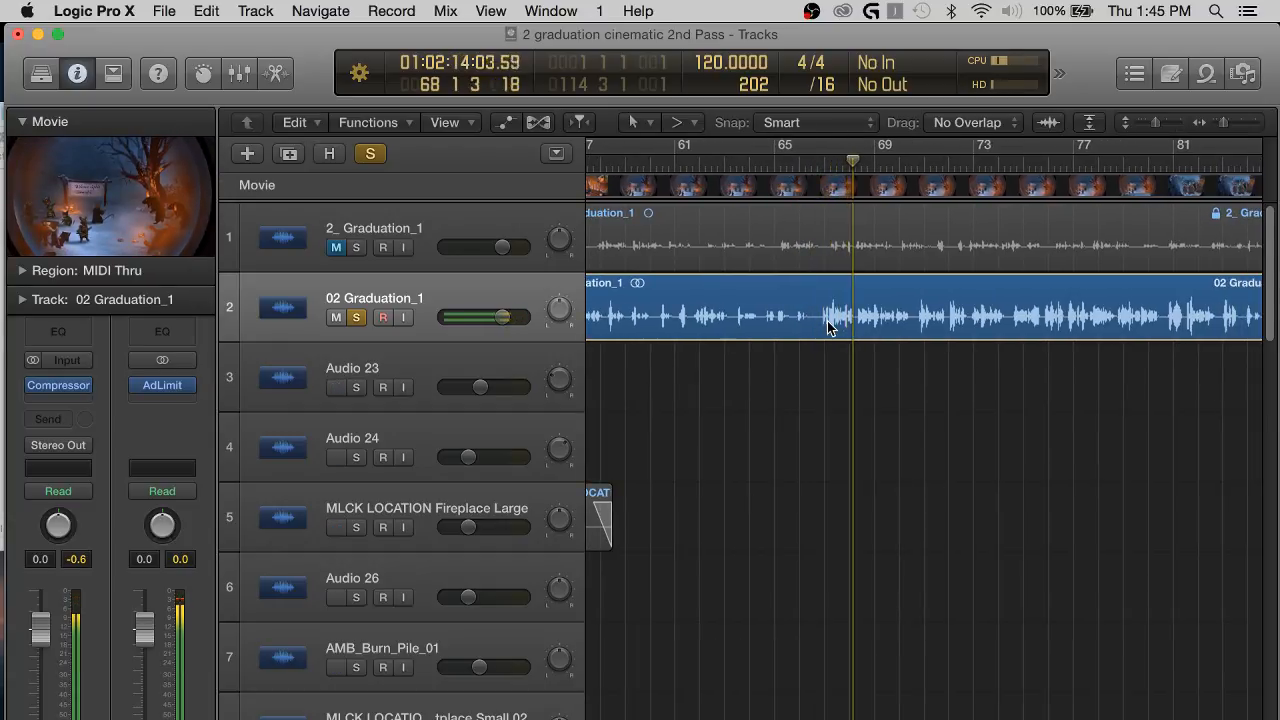
Stop playback, reduce the track heights and look through the track list down to the Cello and Violin tracks.
scroll(820, 440, down, 5)
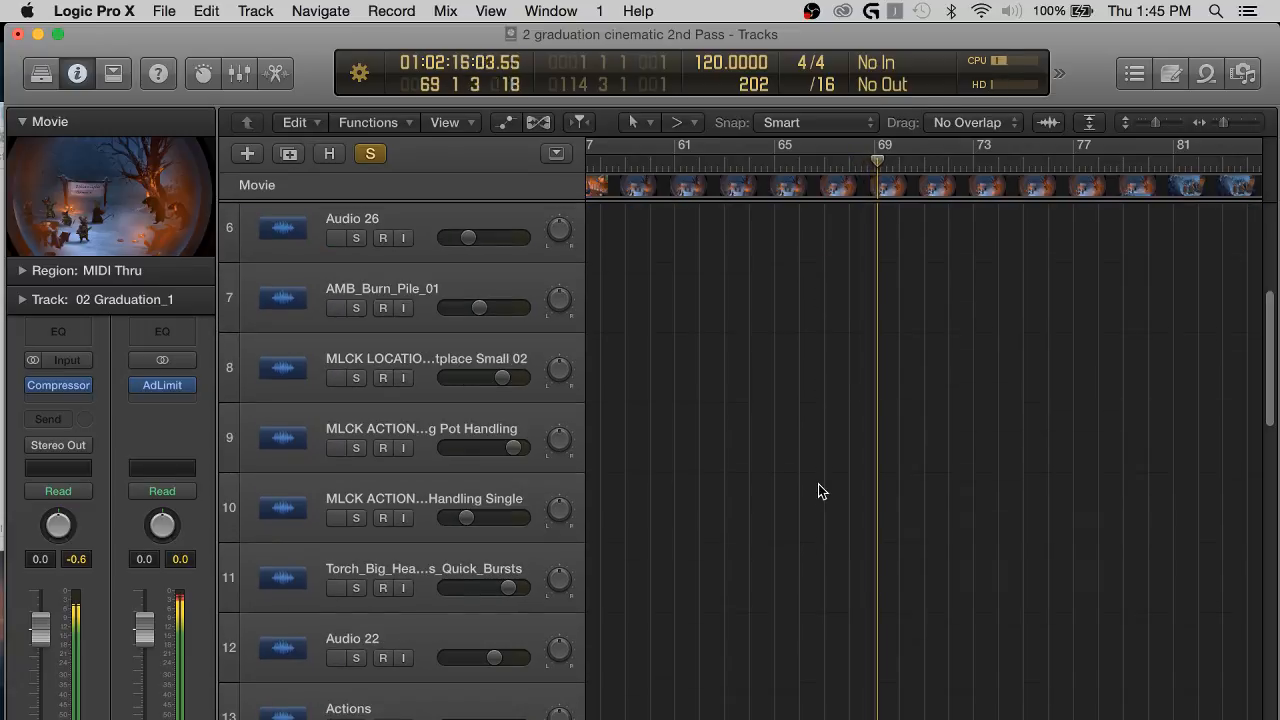
scroll(820, 491, down, 1)
scroll(820, 491, left, 2)
key(super+Up)
key(super+Up)
key(super+Up)
key(super+Up)
key(super+Up)
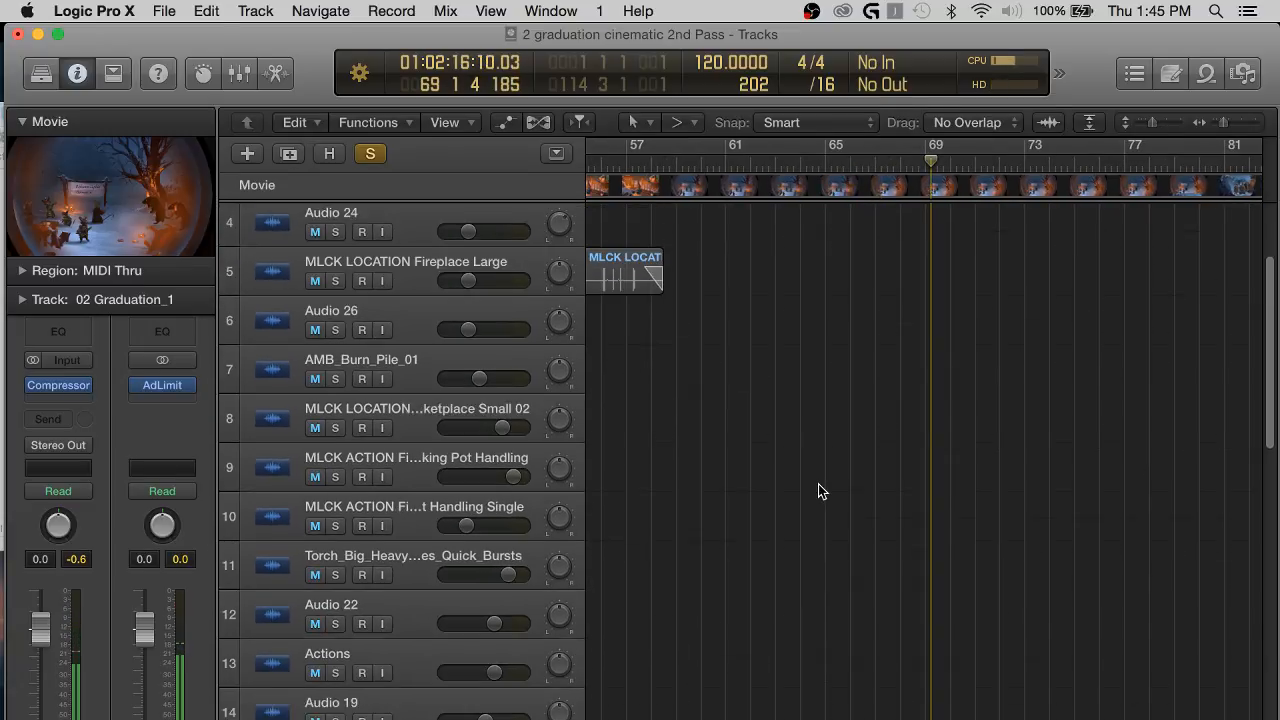
key(super+Up)
key(super+Up)
scroll(820, 491, down, 5)
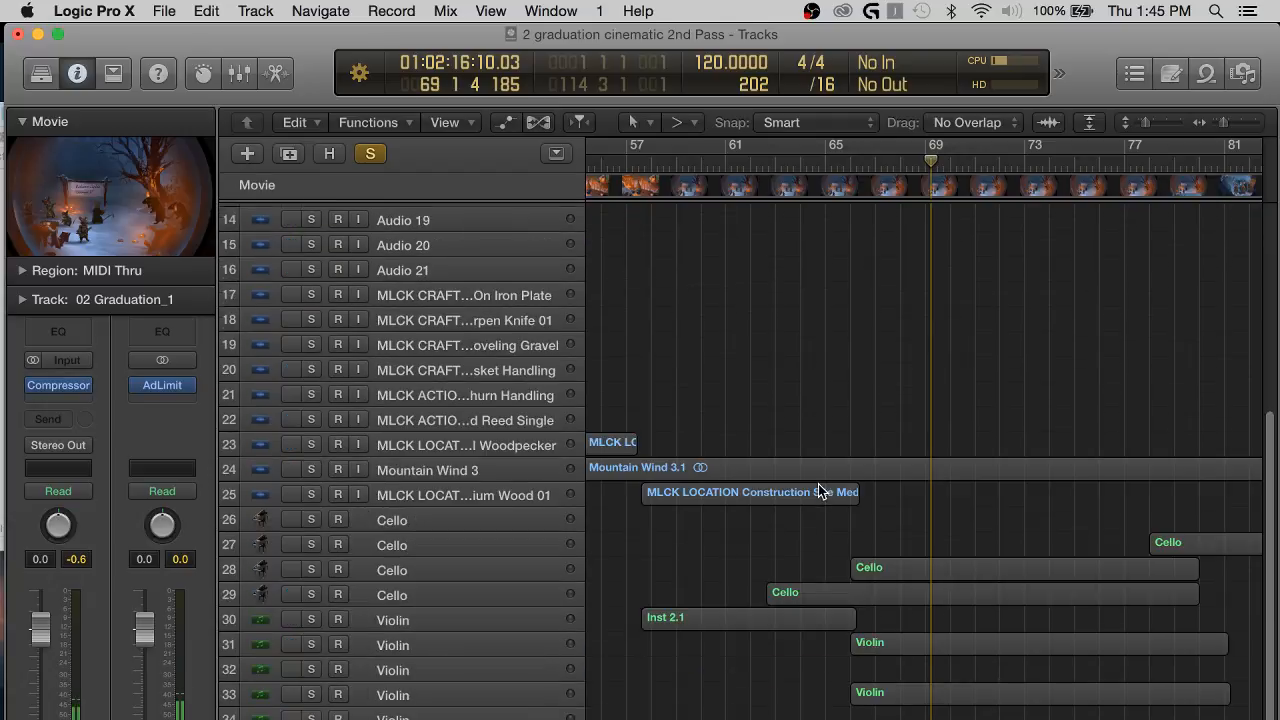
scroll(818, 491, up, 6)
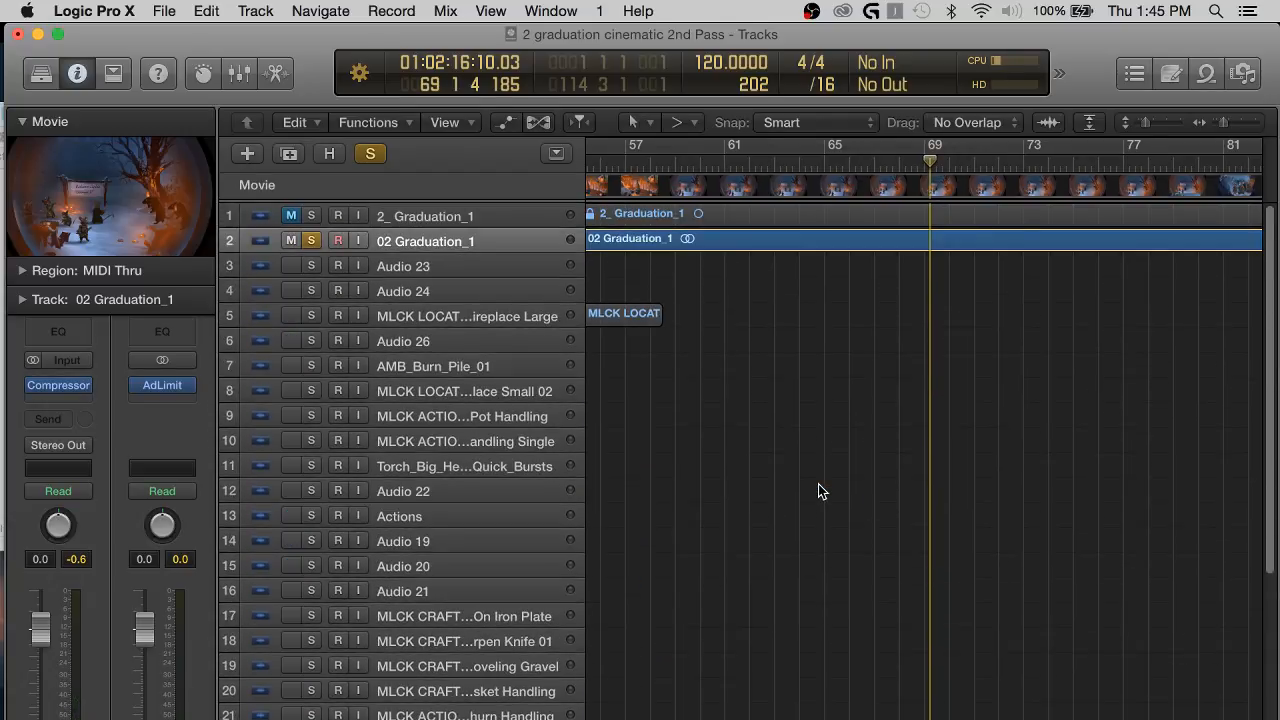
scroll(827, 403, down, 1)
Enlarge the track heights and timeline scale, and resume playback of the soloed 02 Graduation_1 track from bar 69.
key(super+Right)
scroll(902, 301, right, 5)
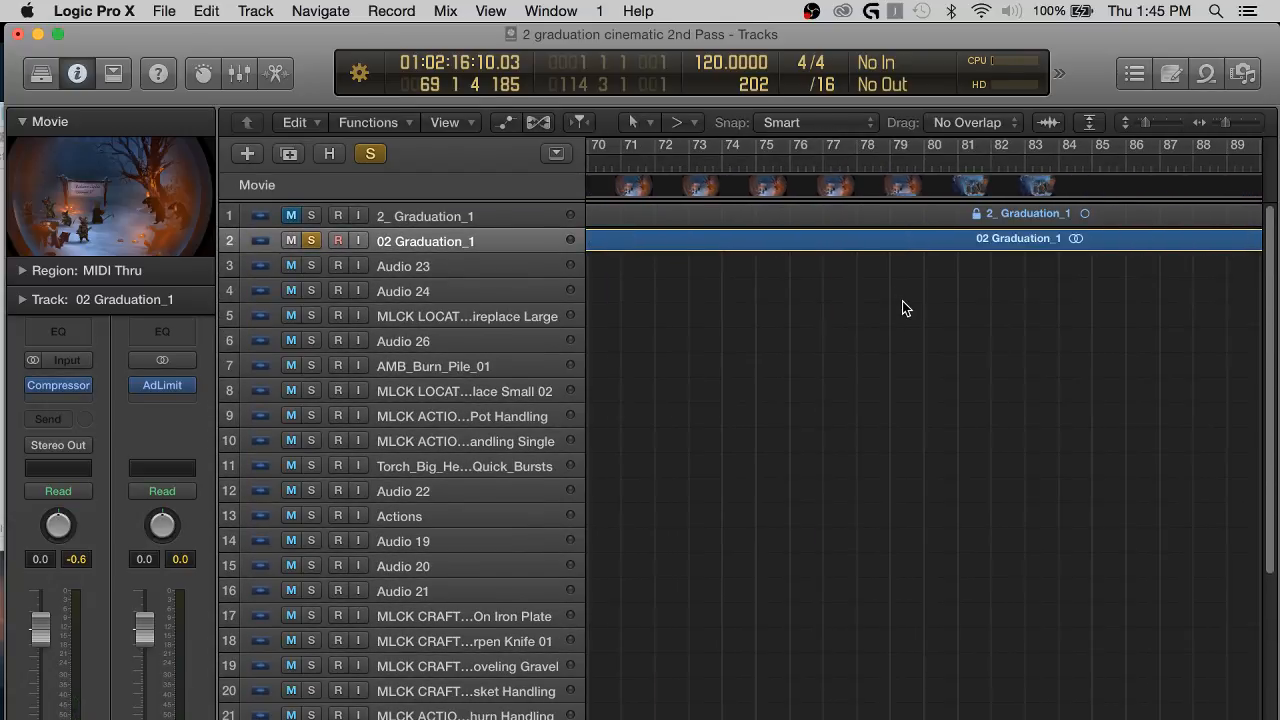
scroll(902, 301, left, 2)
scroll(902, 308, left, 8)
key(super+Down)
key(super+Down)
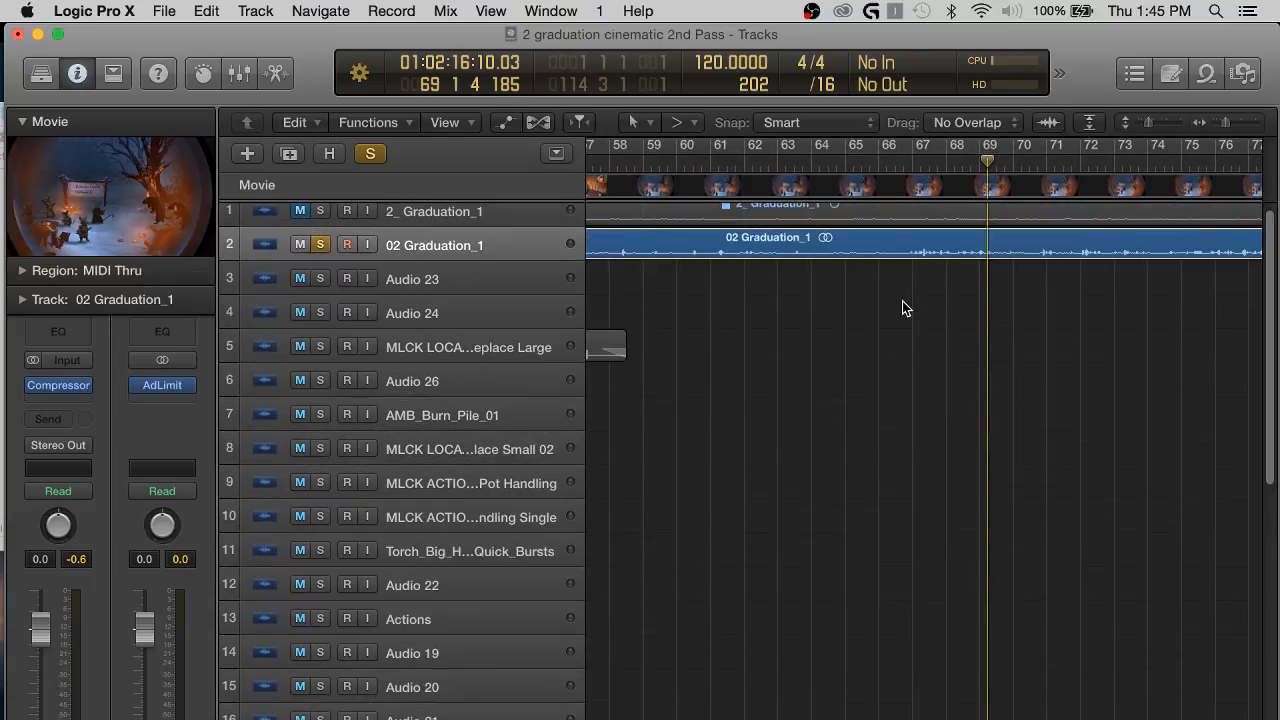
key(super+Down)
scroll(902, 305, right, 8)
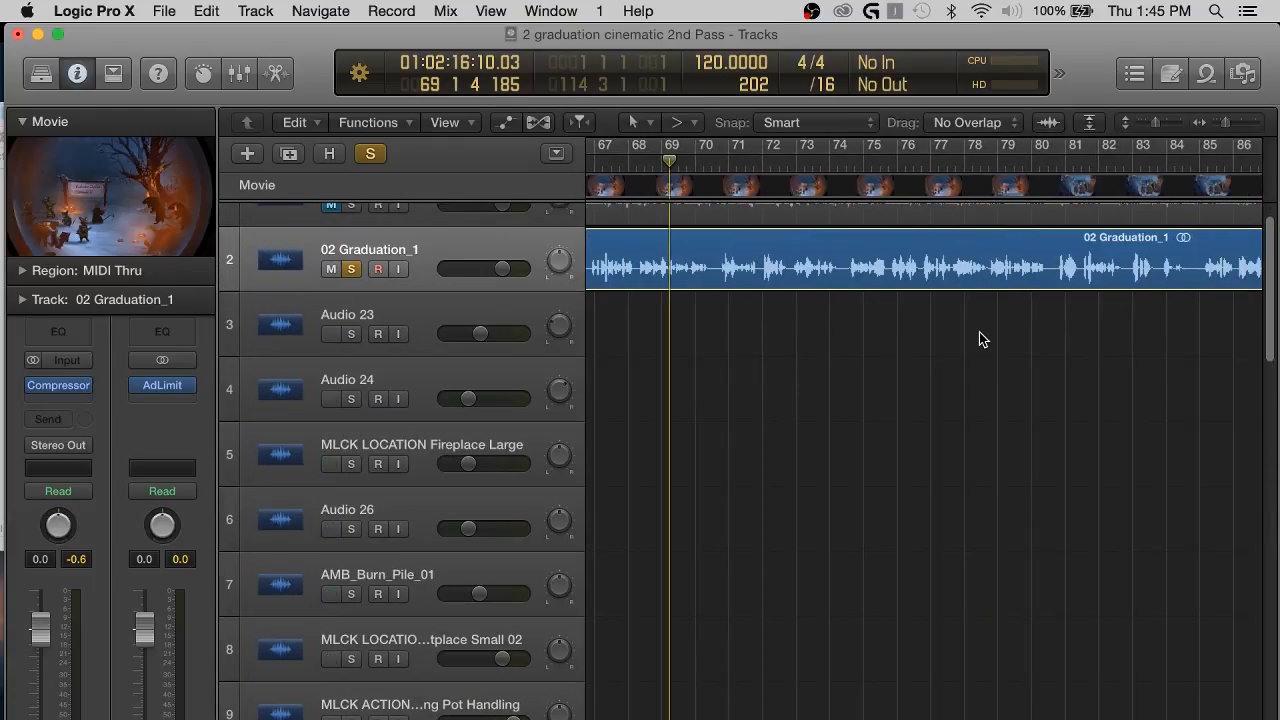
key(space)
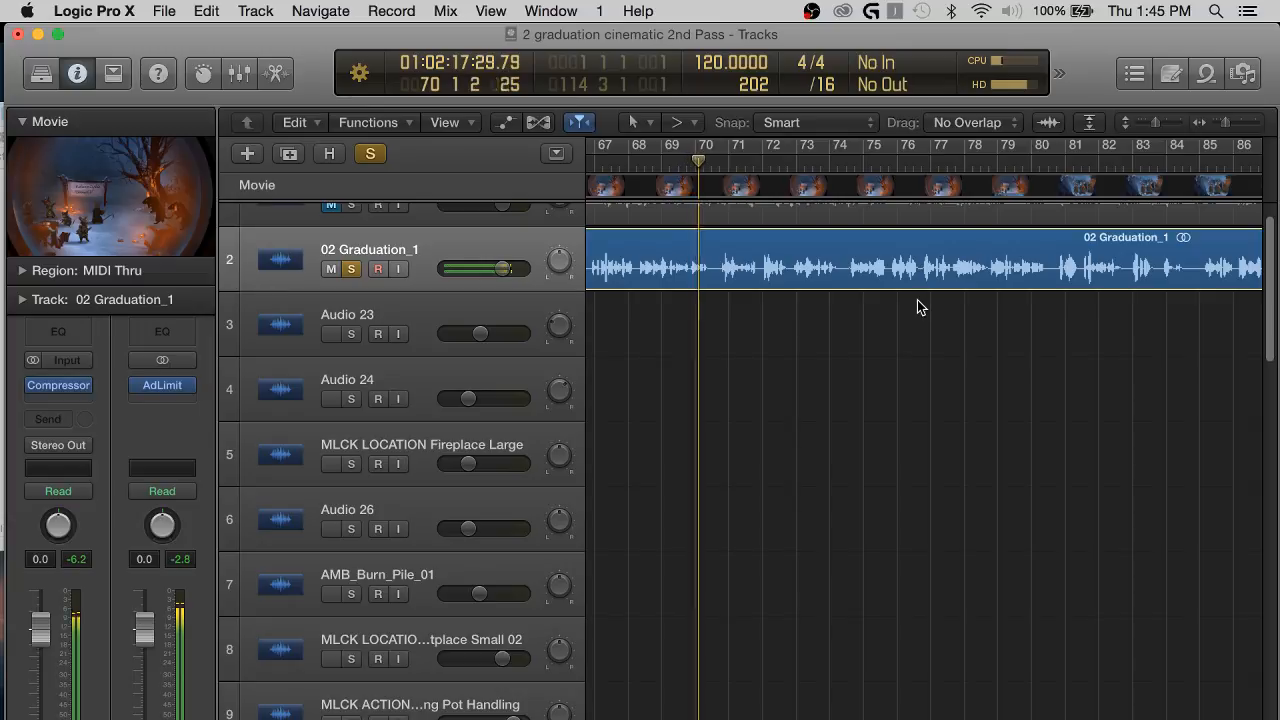